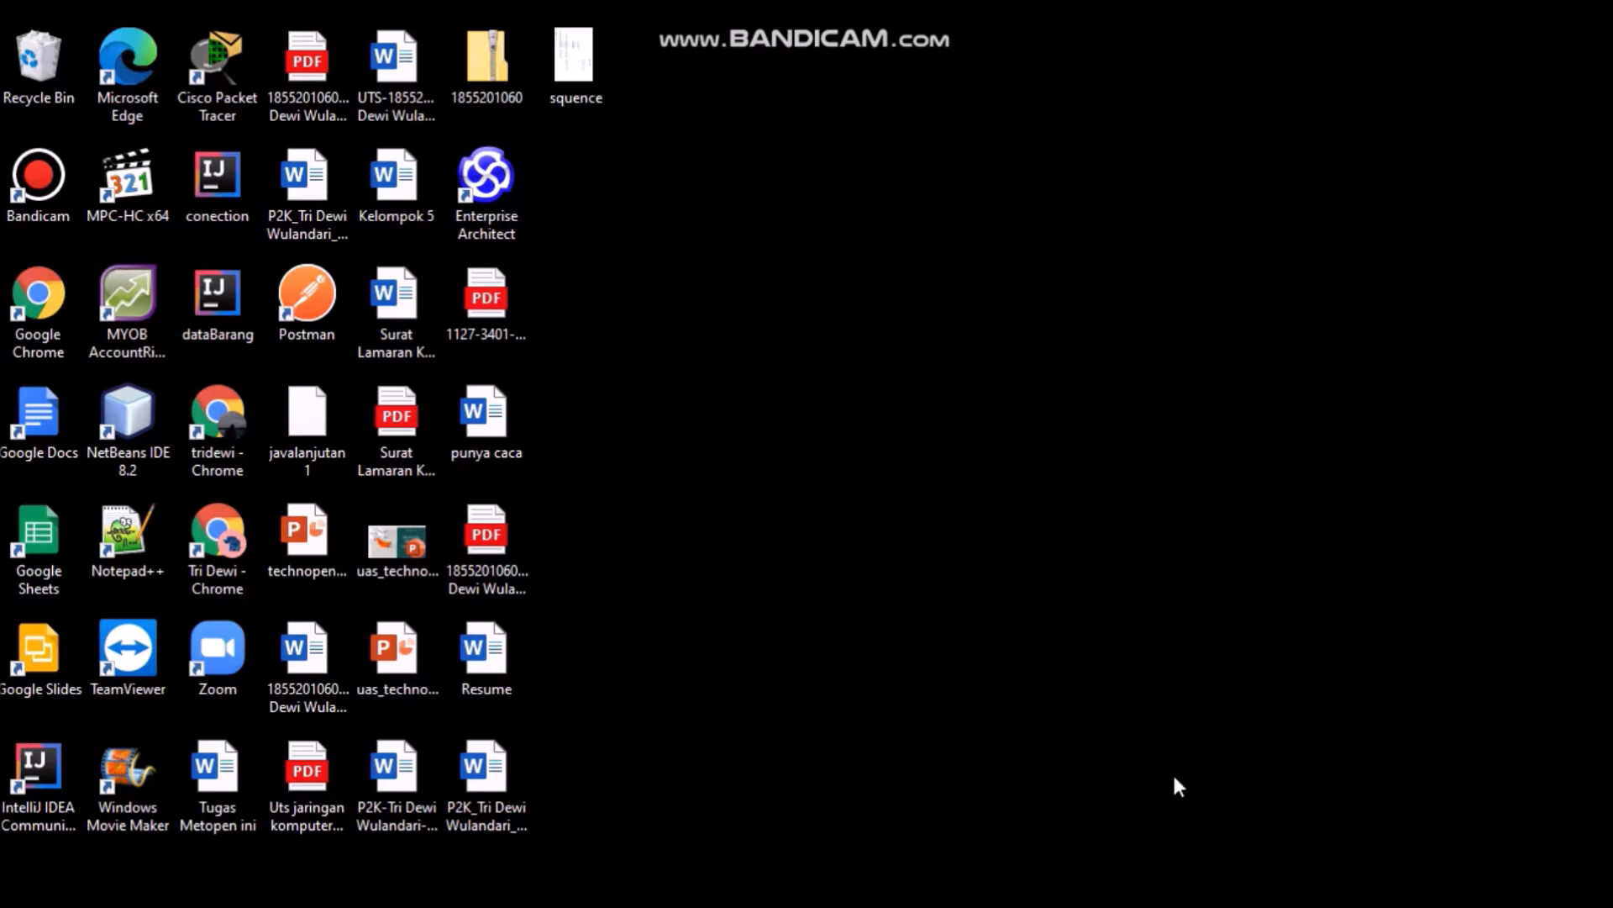
# - Show the data_mahasiswa workbook (NIM, NAMA, GENDER_ID) in Excel, then the data_gender workbook
pyautogui.moveTo(1187, 904)
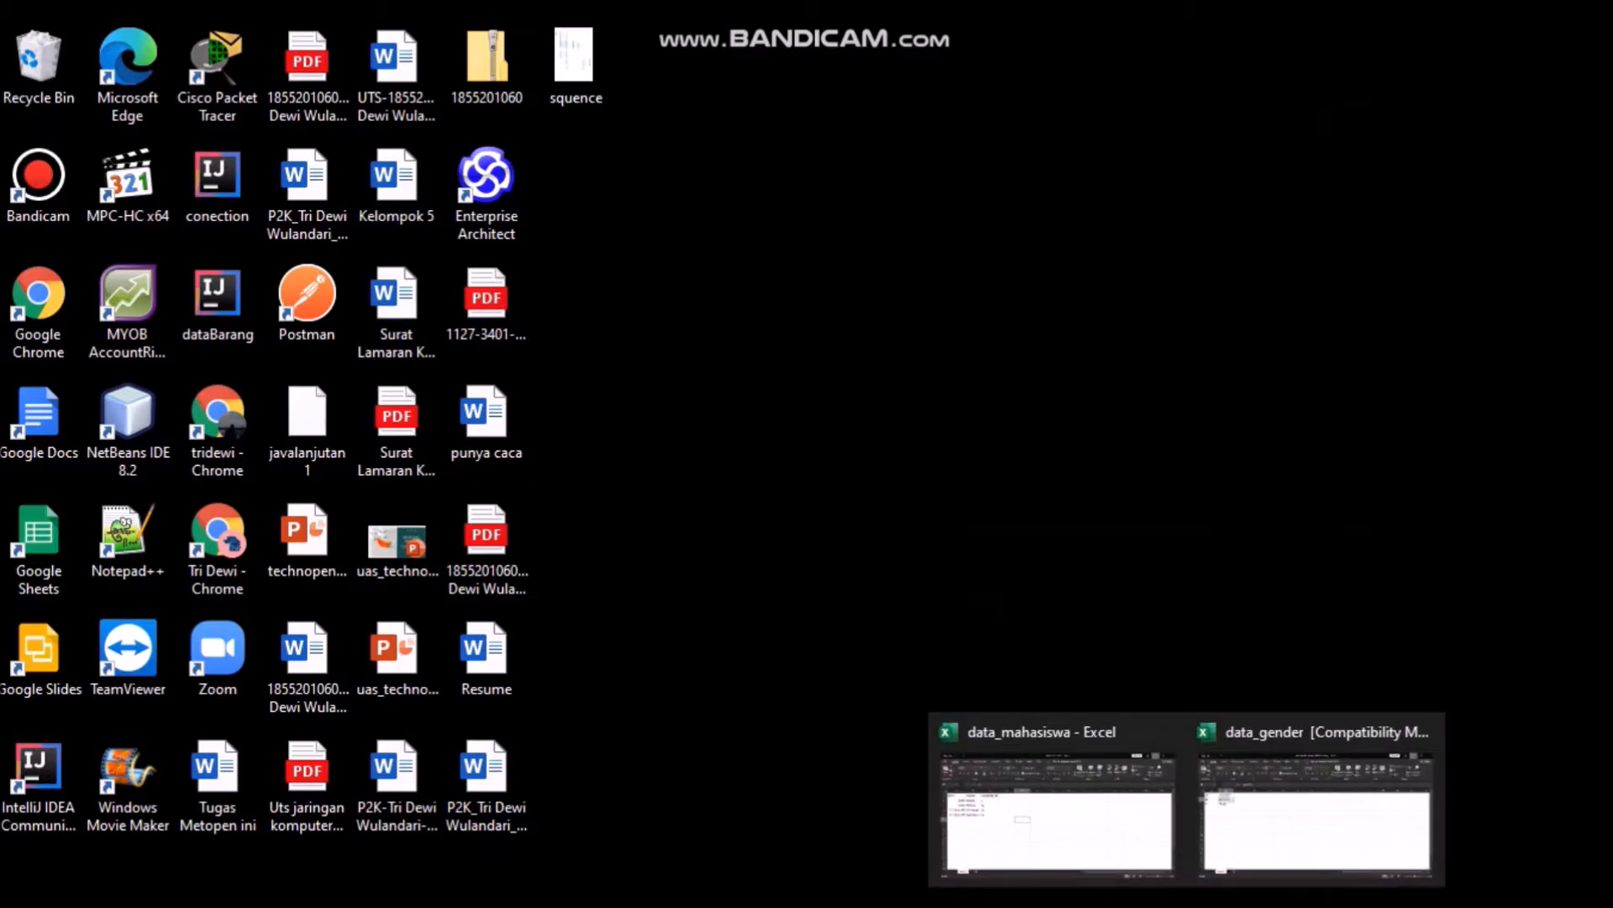
pyautogui.click(1113, 835)
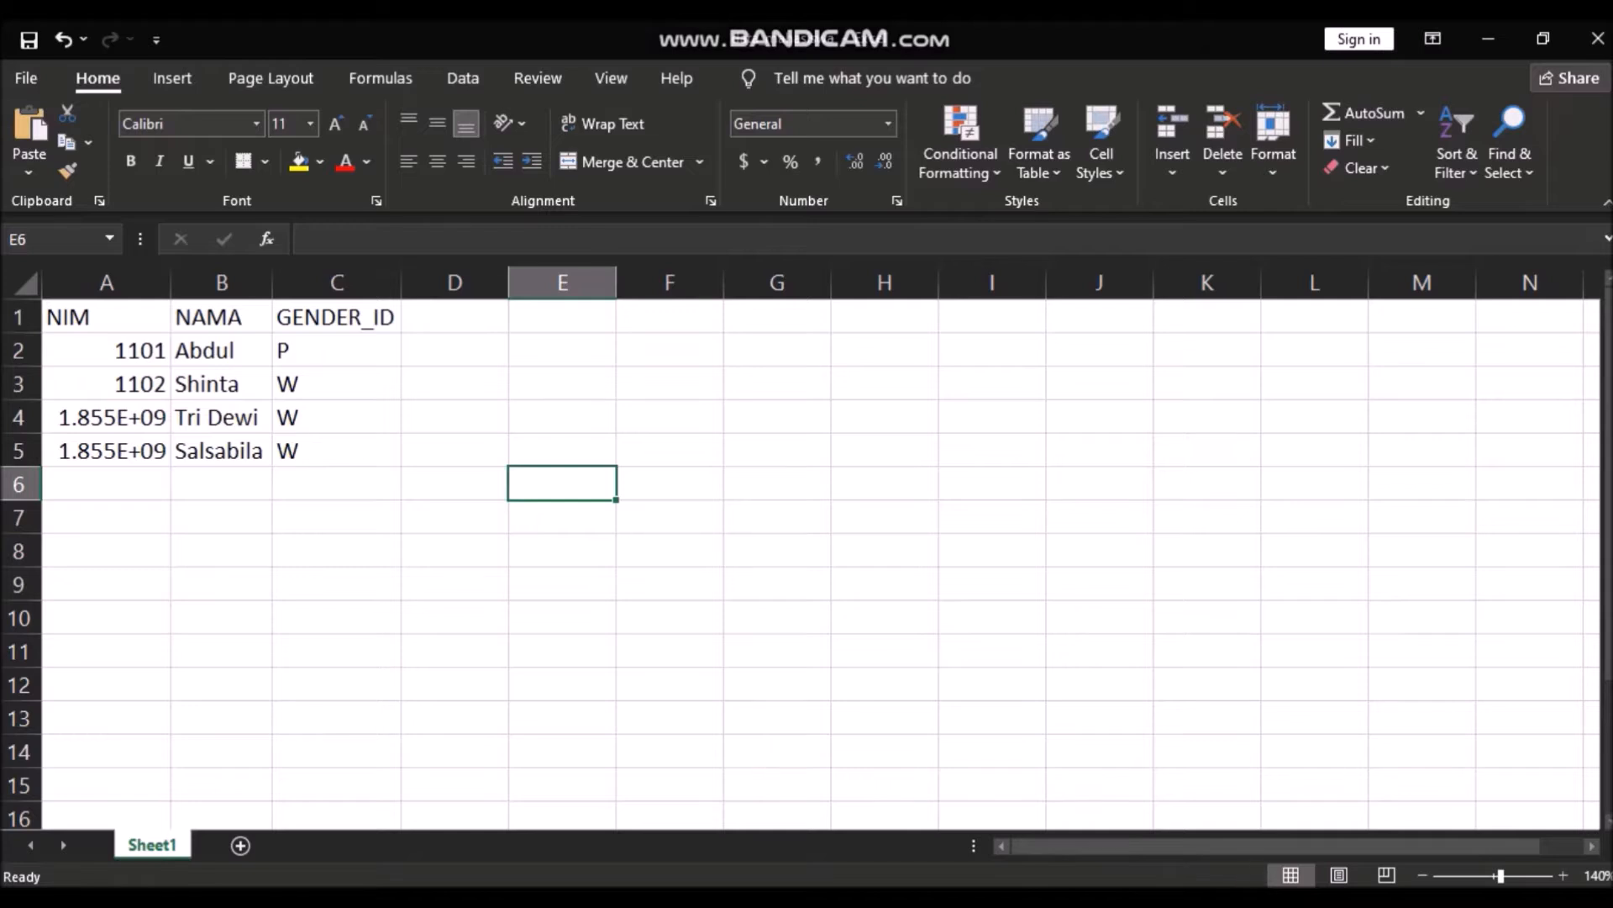
pyautogui.moveTo(1186, 905)
pyautogui.click(1212, 850)
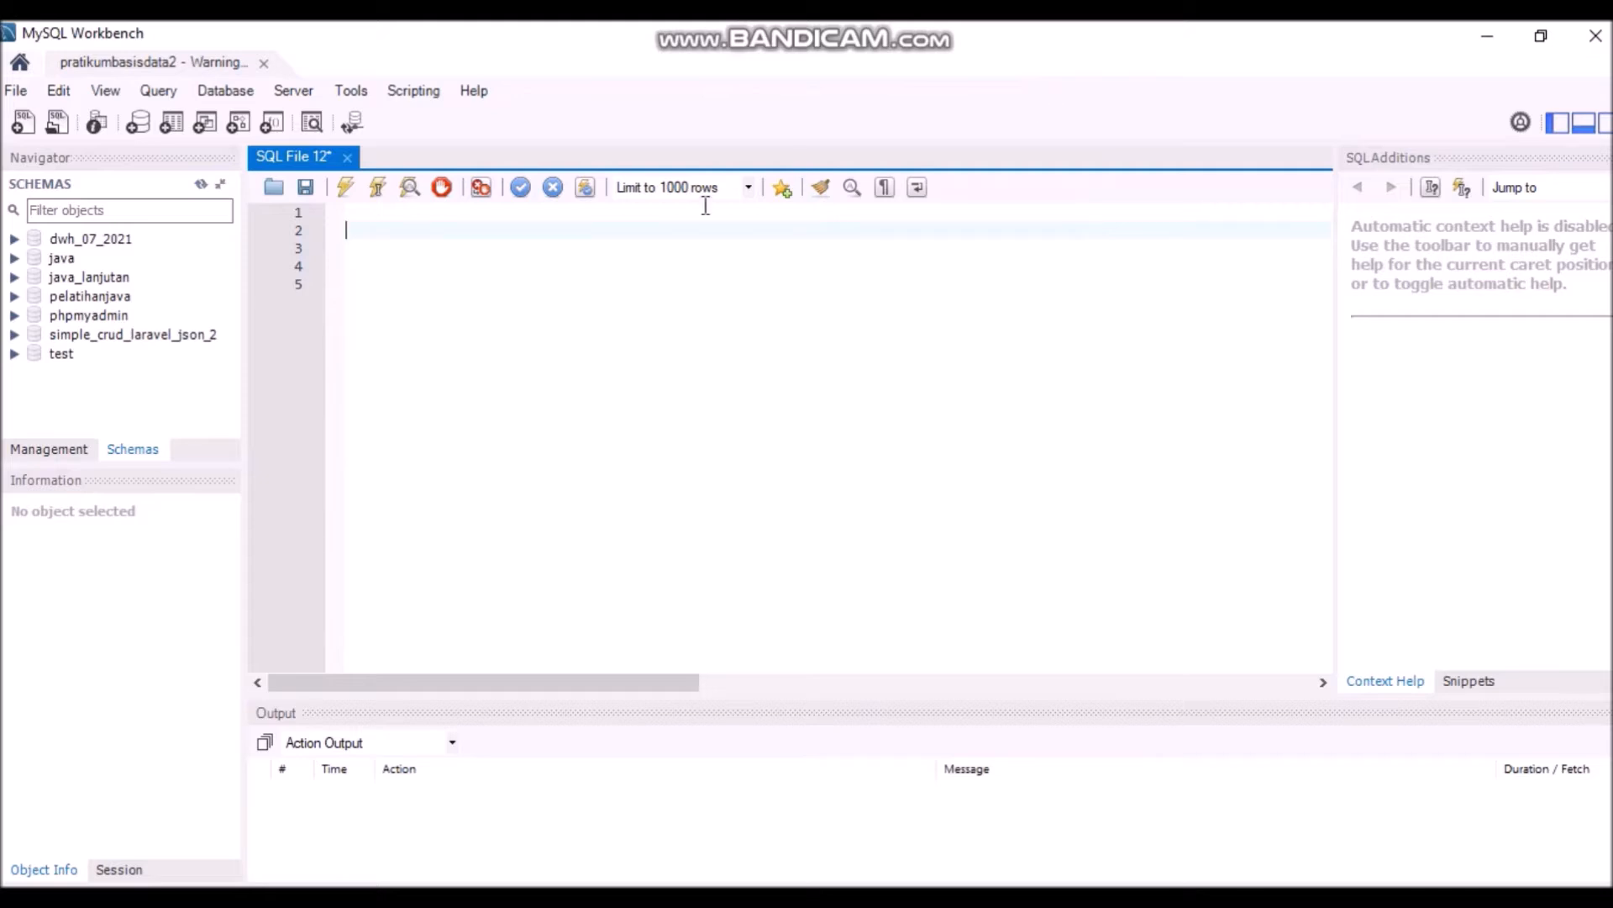
# - Run 'create database dwh_mahasiswa; use dwh_mahasiswa;' and refresh the schema list
pyautogui.click(530, 216)
pyautogui.write('create')
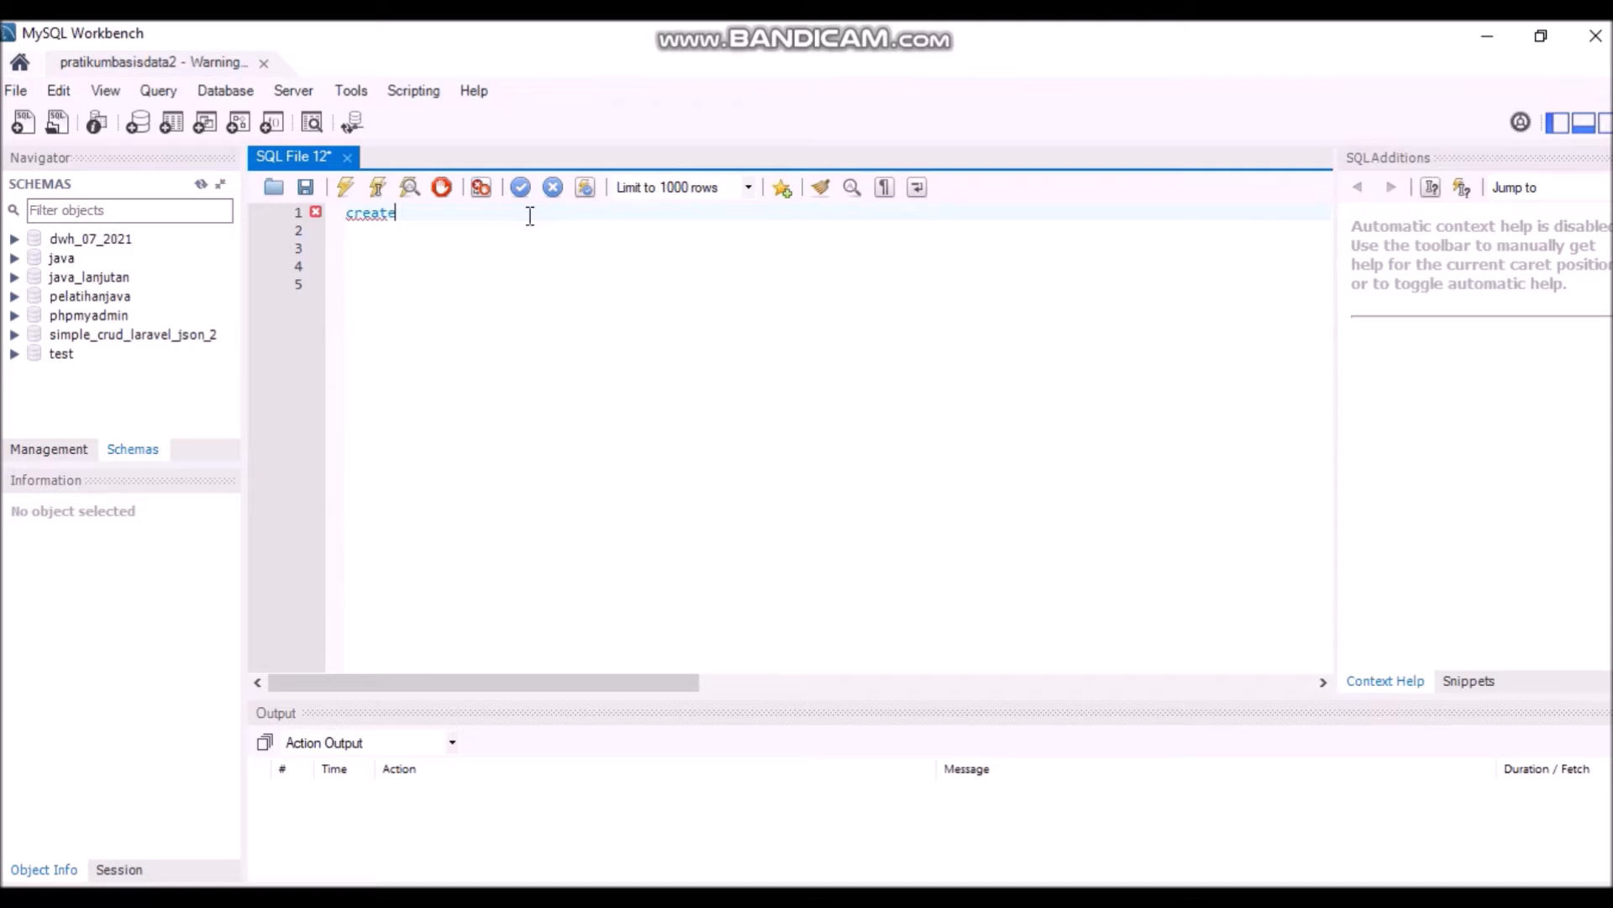
pyautogui.write(' database dwh_mahasiswa; ')
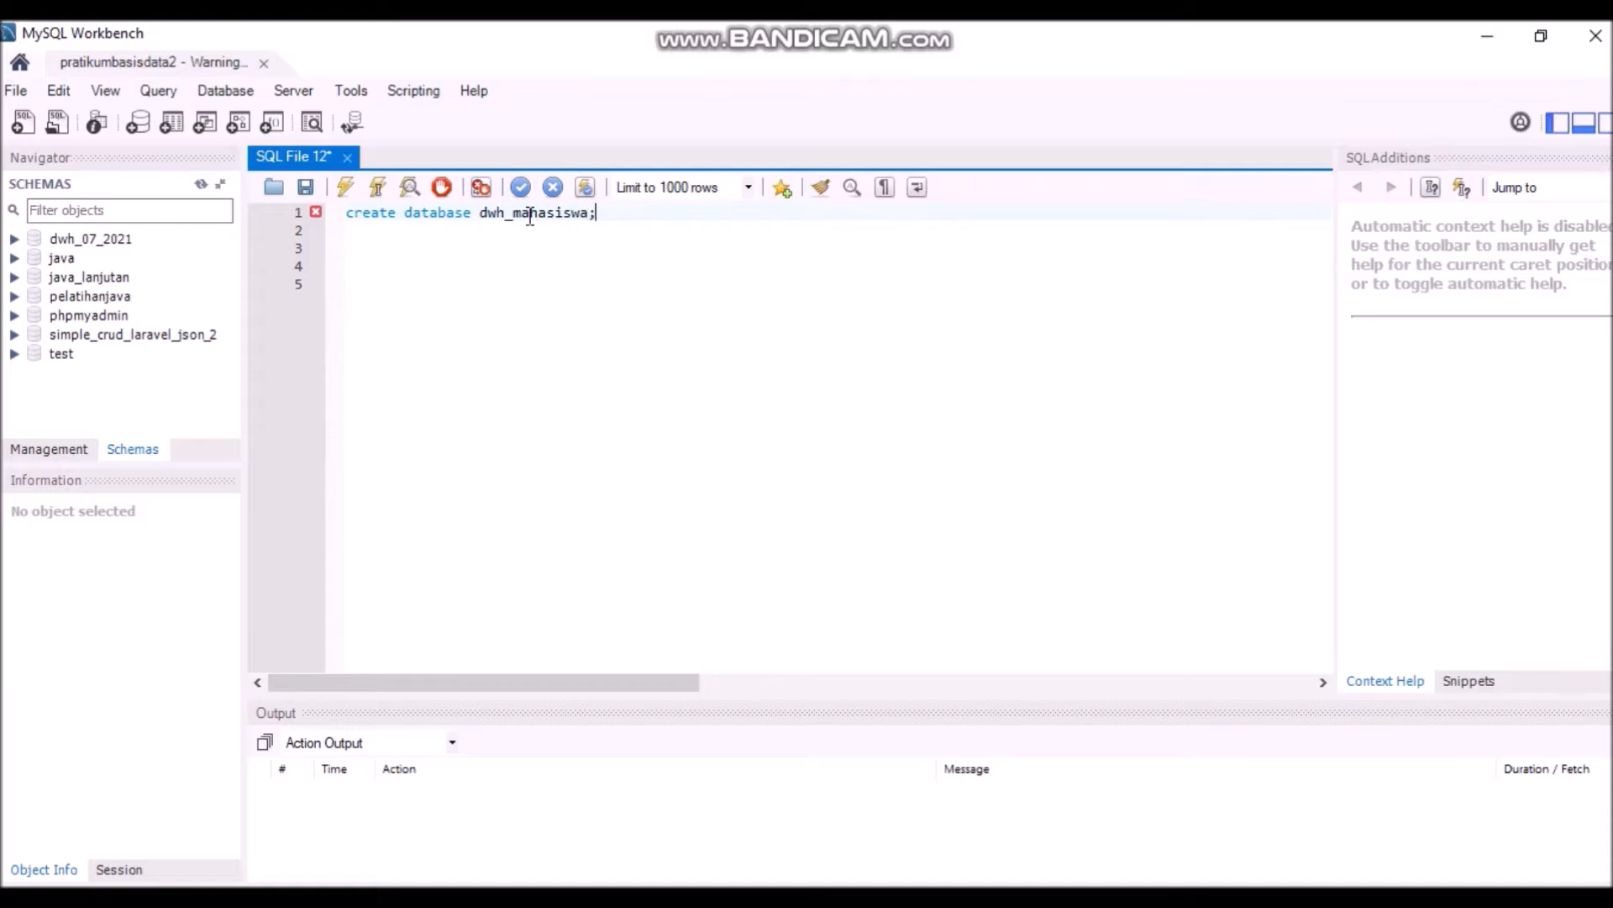
pyautogui.write('use')
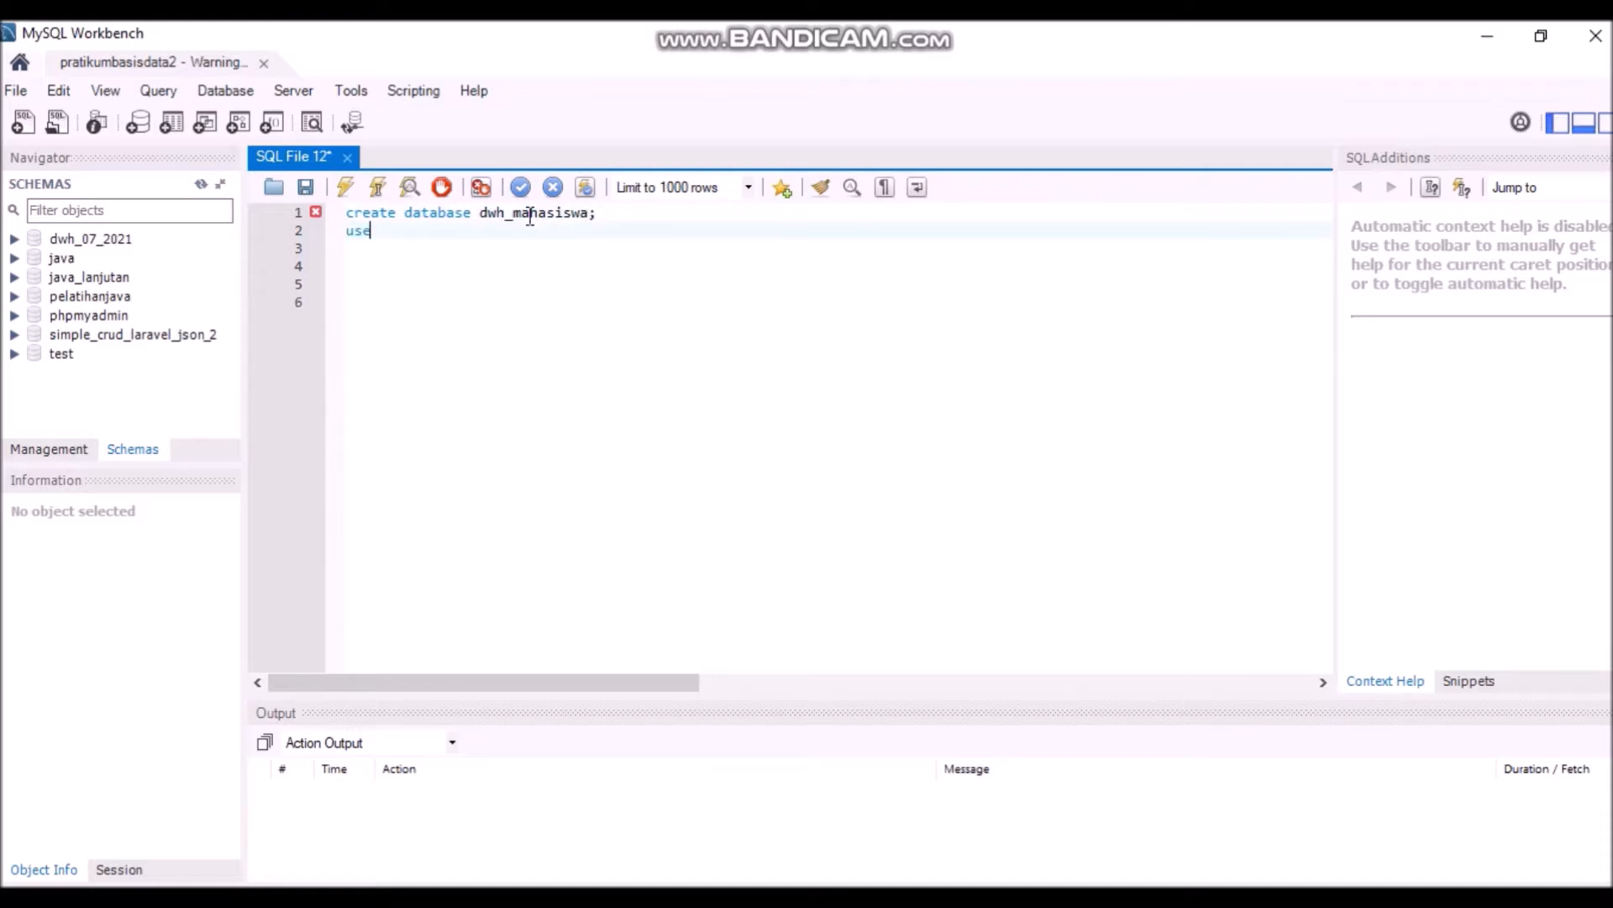
pyautogui.write(' dwh_mahasiswa;')
pyautogui.moveTo(495, 230); pyautogui.dragTo(334, 222)
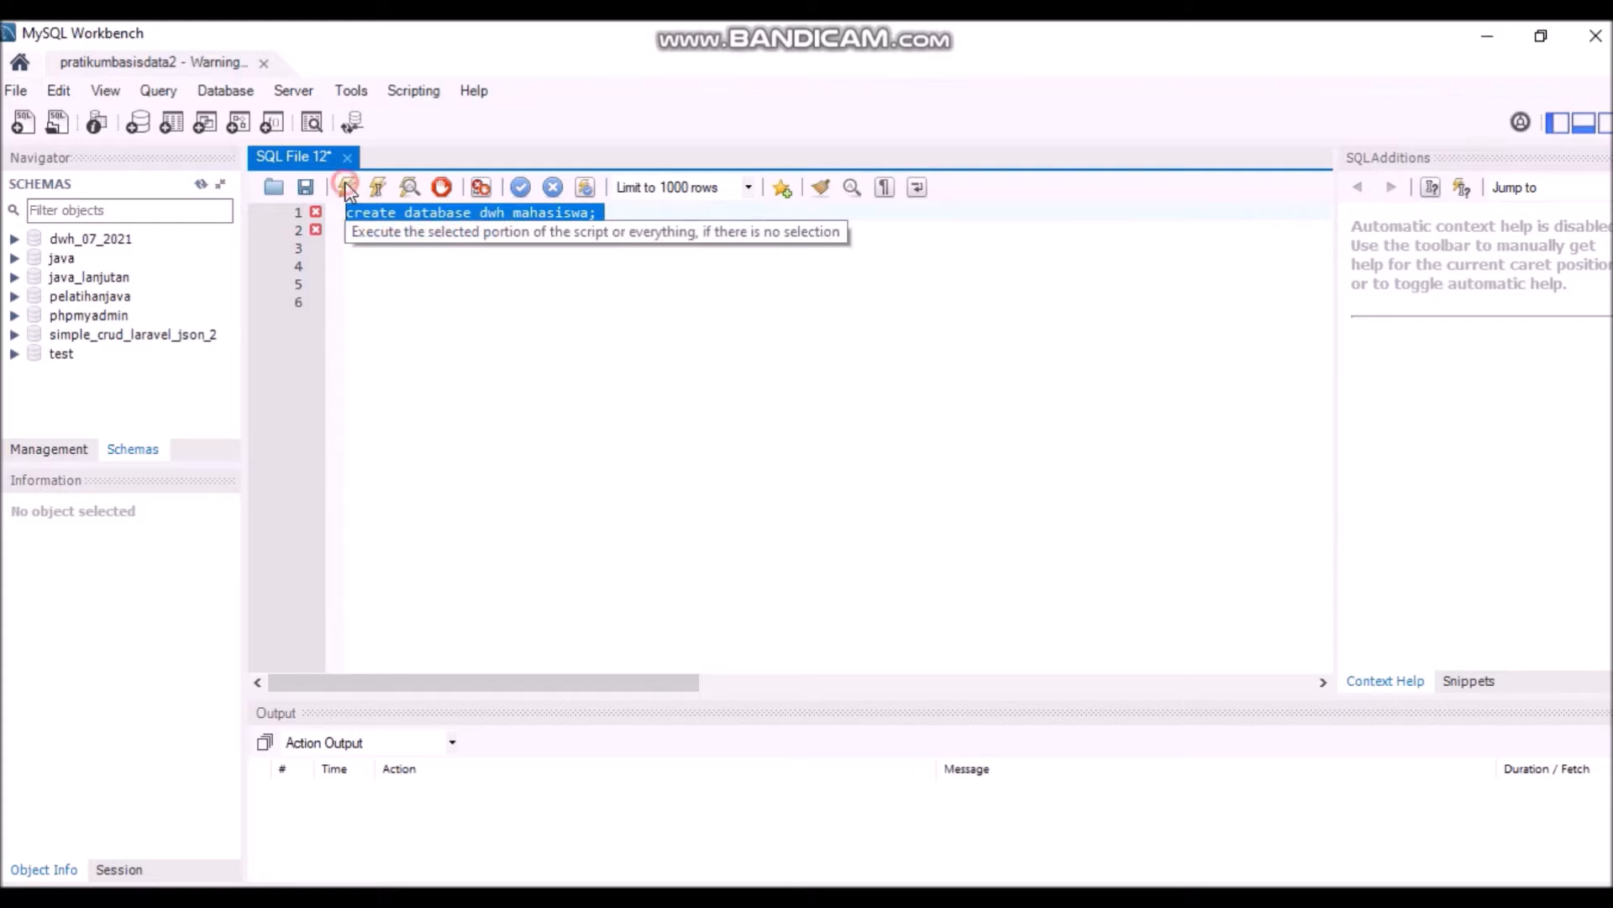
pyautogui.click(345, 188)
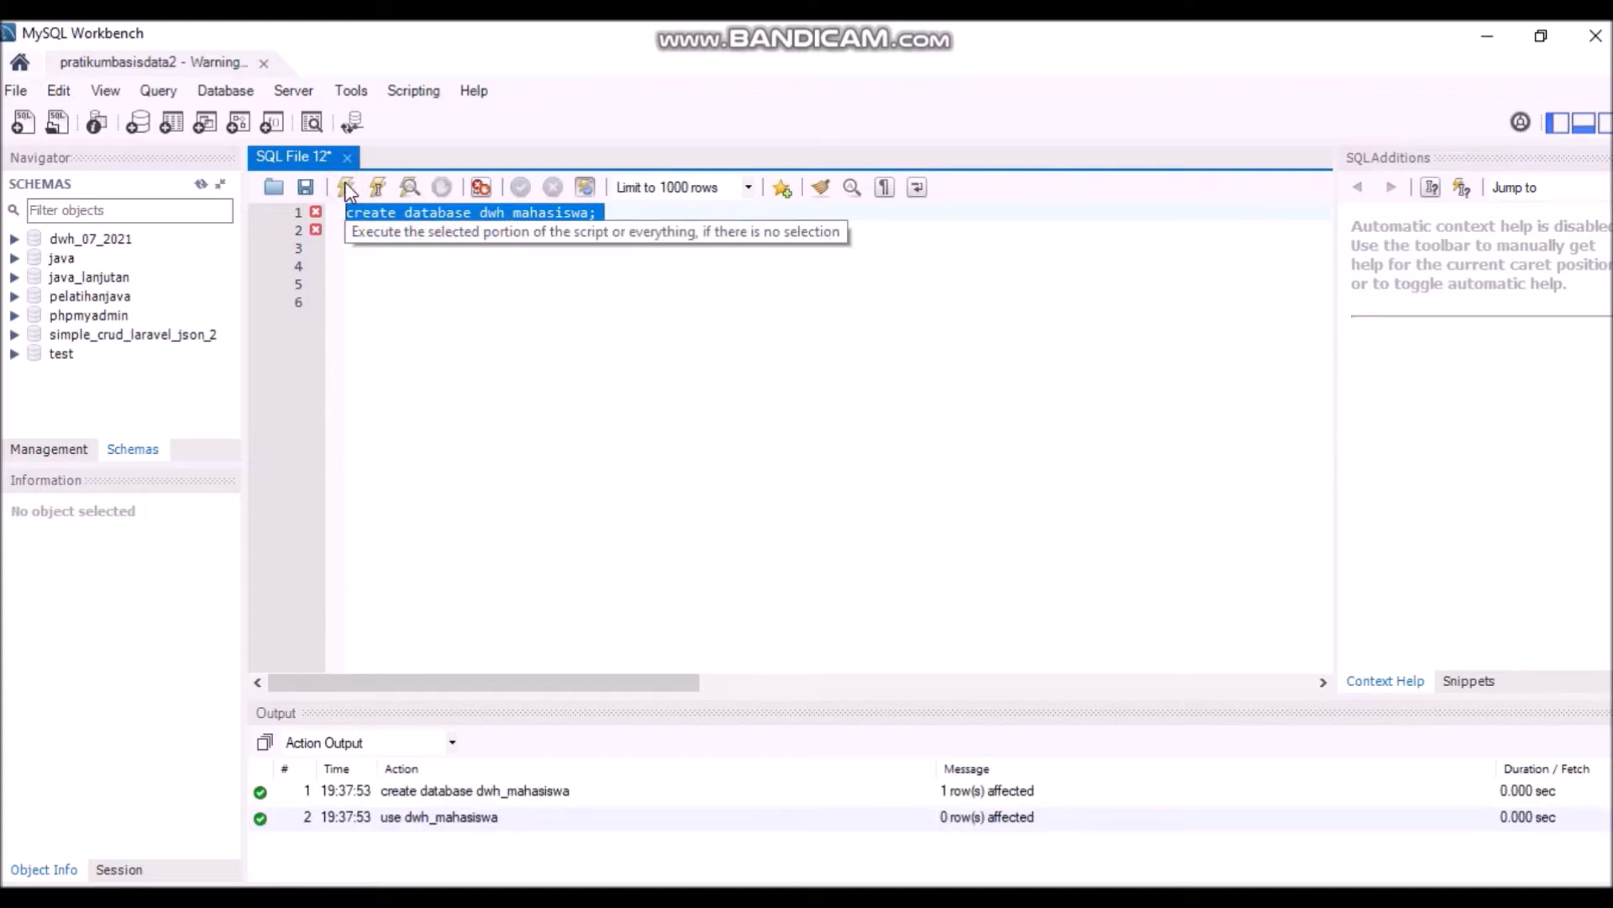
pyautogui.click(200, 183)
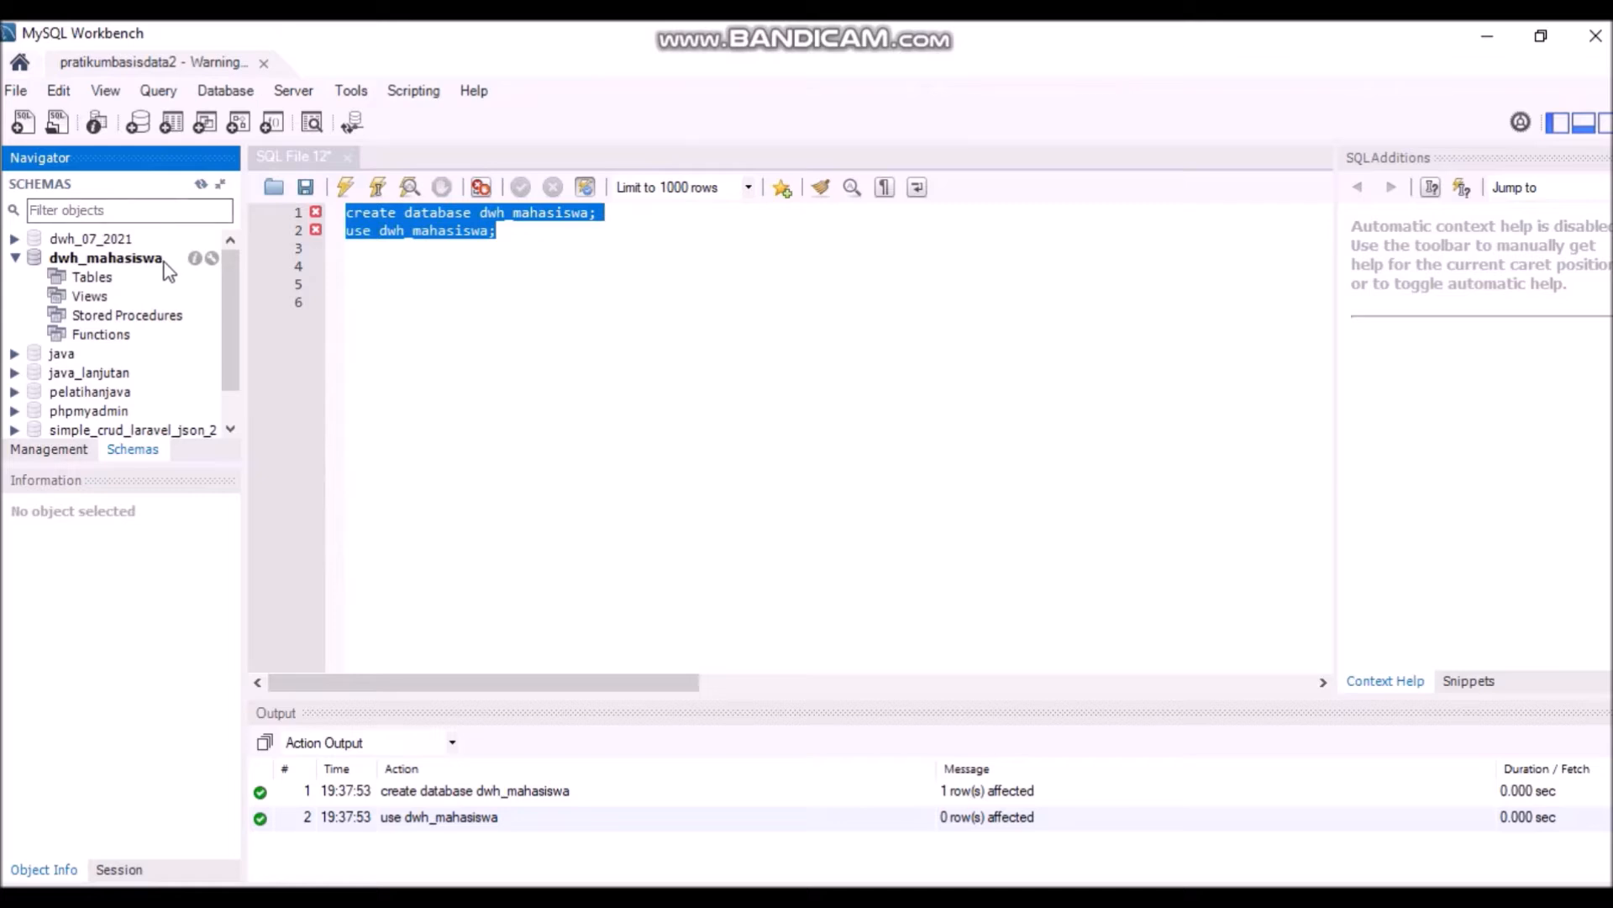
pyautogui.click(529, 233)
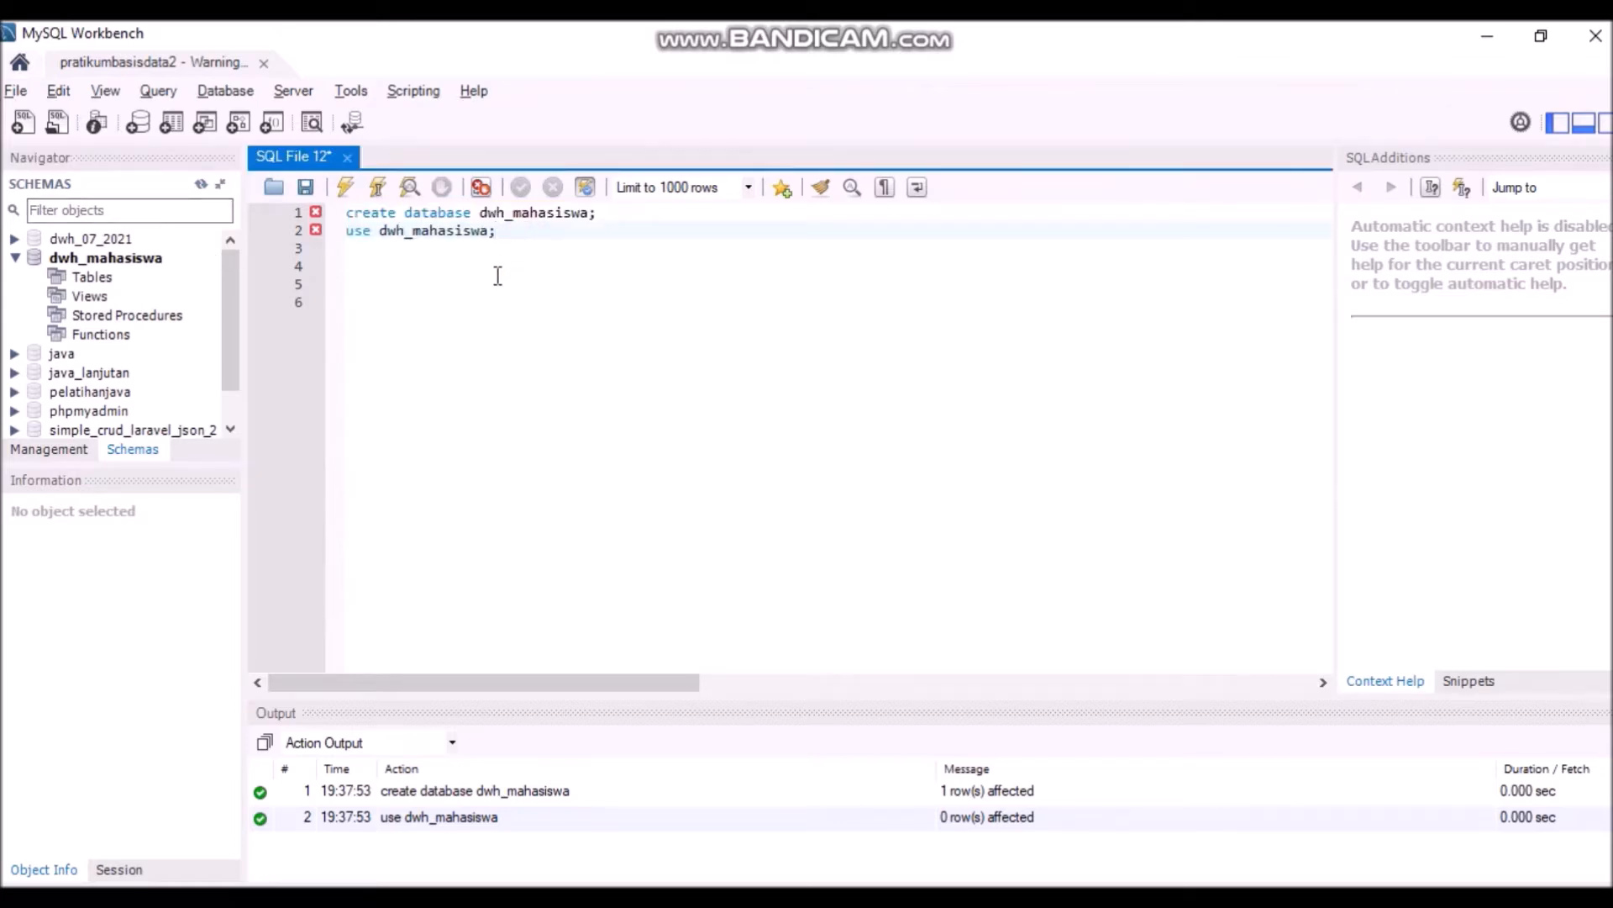
# - Paste and run a GRANT ALL ON dwh_mahasiswa.* statement for a user at 127.0.0.1
pyautogui.press('Return')
pyautogui.press('Return')
pyautogui.write("-- hak akses -- grant all on dwh_mahasiswa.* to 'user_dwh_mahasiswa'@'127.0.0.1' identified by '123';")
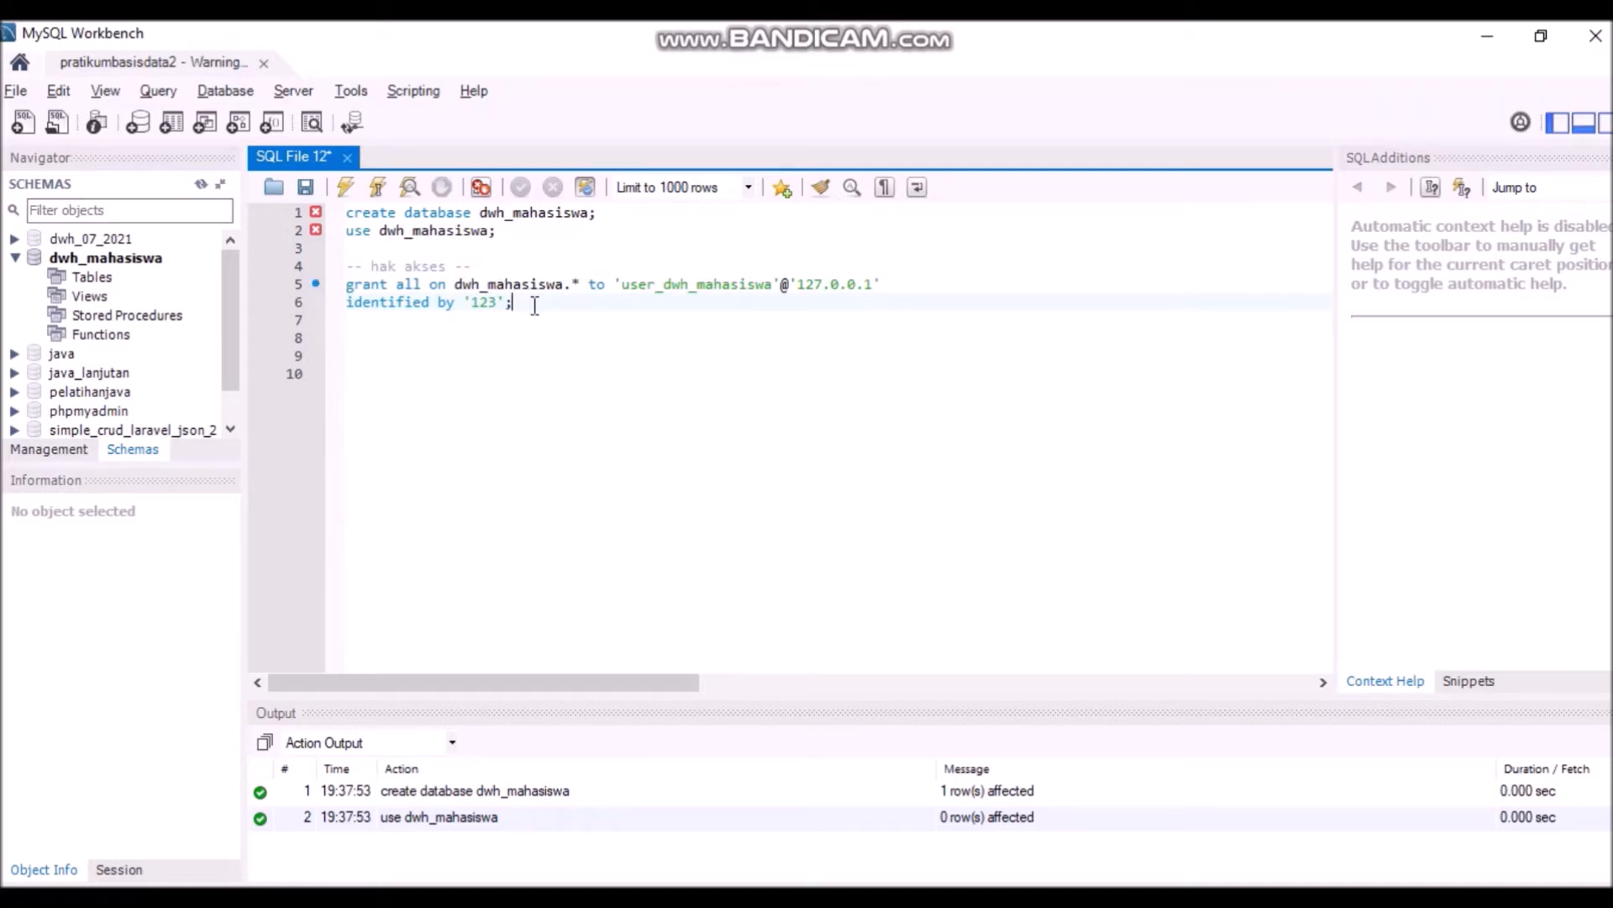
pyautogui.moveTo(534, 305); pyautogui.dragTo(328, 281)
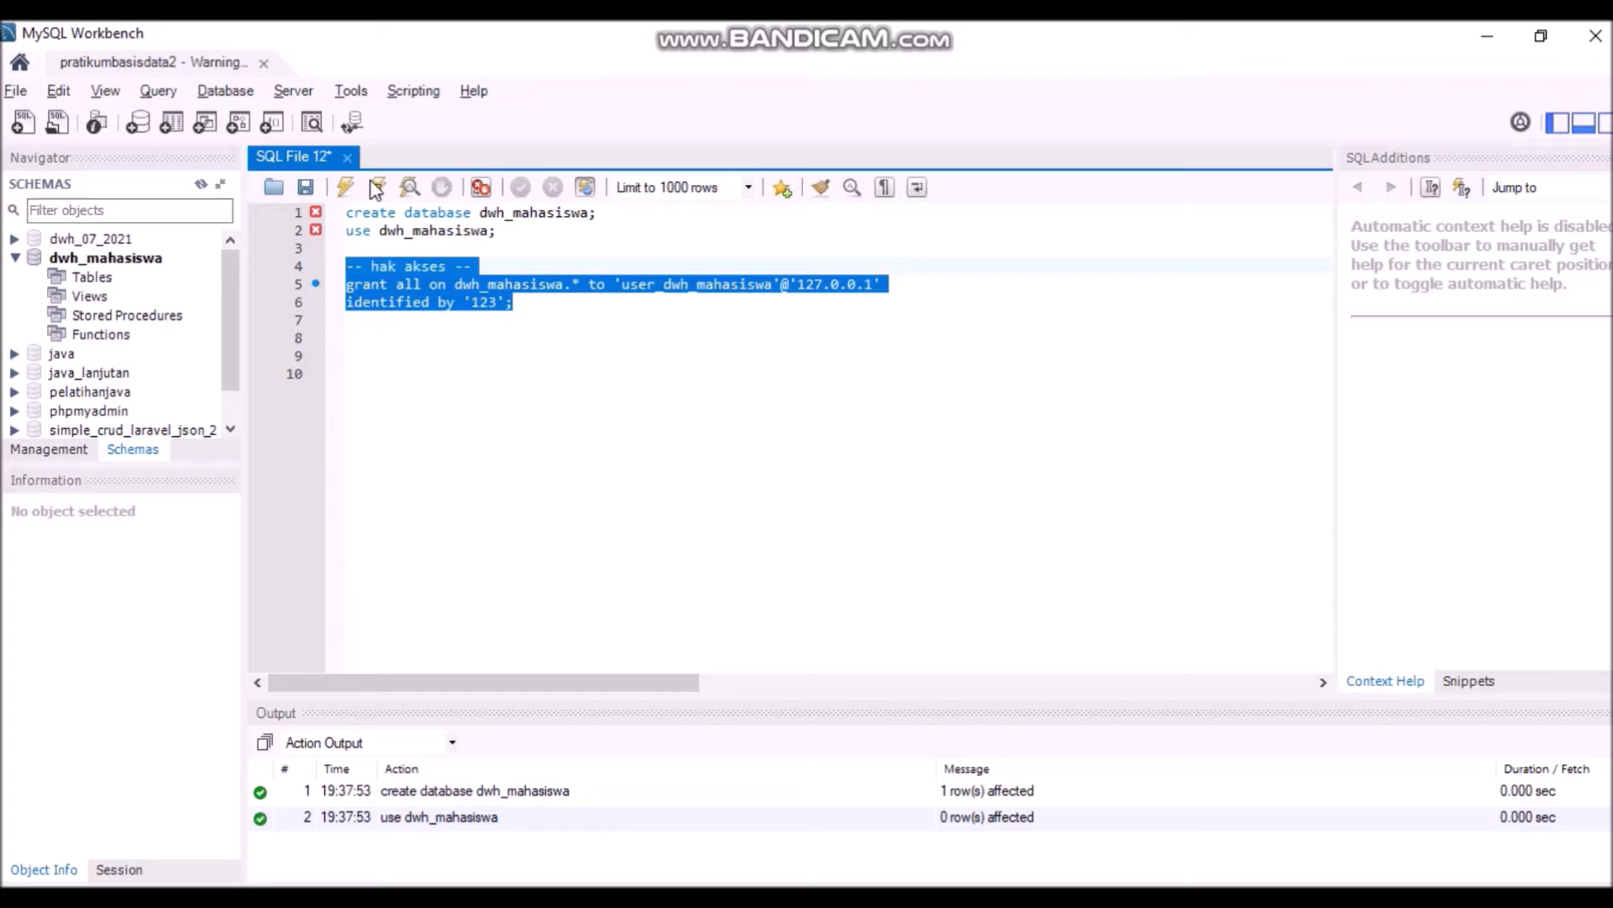
pyautogui.click(345, 186)
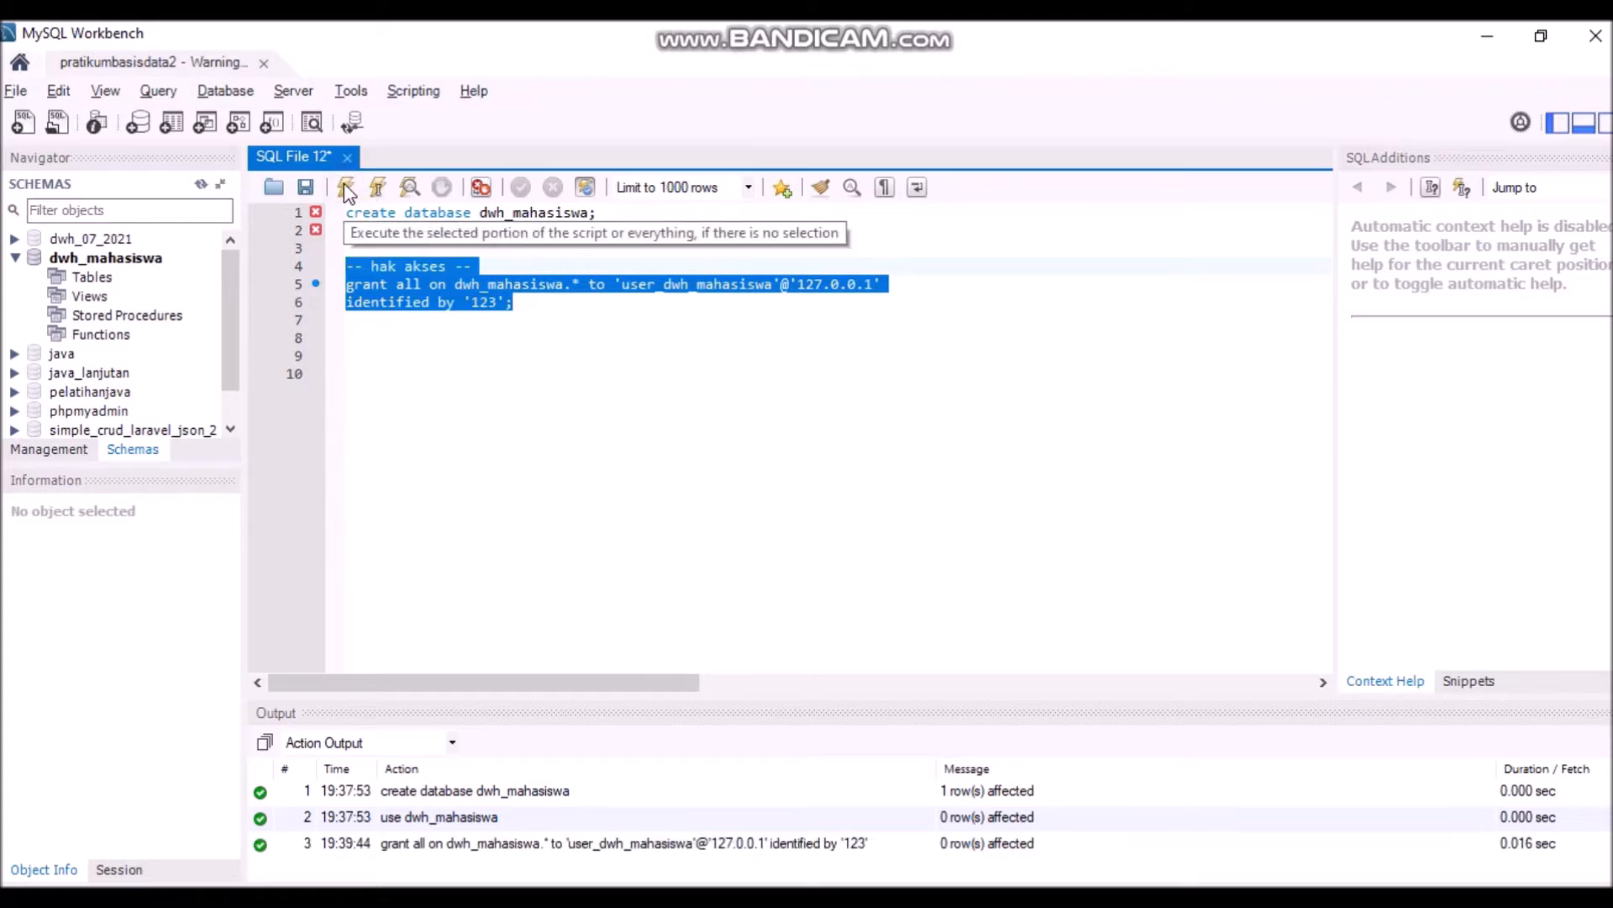
pyautogui.click(201, 185)
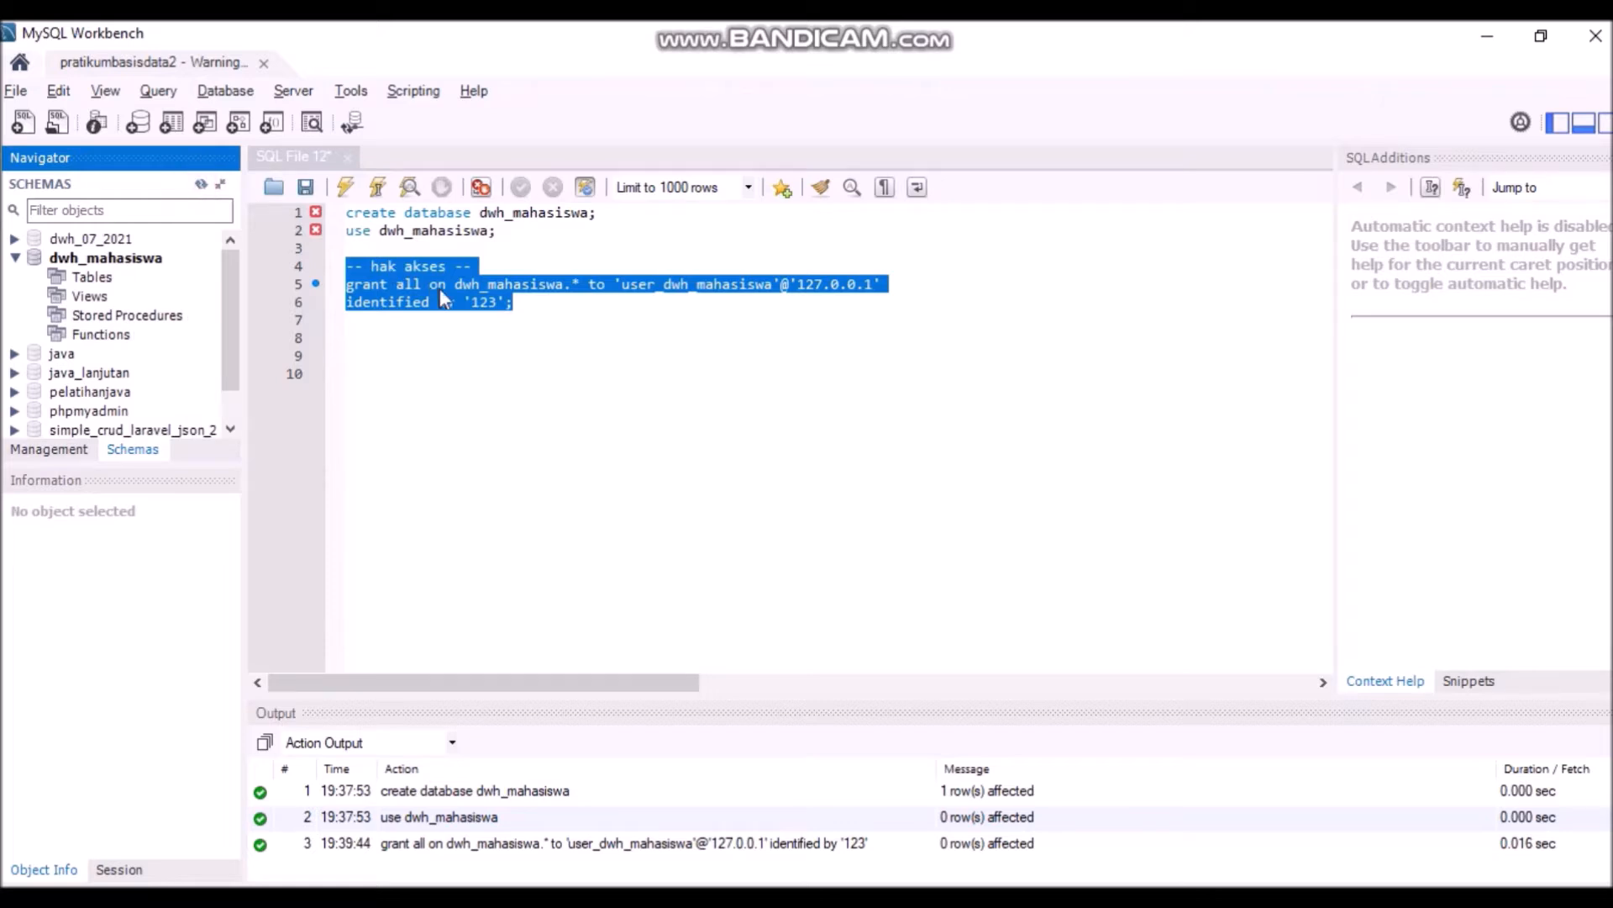
pyautogui.click(528, 306)
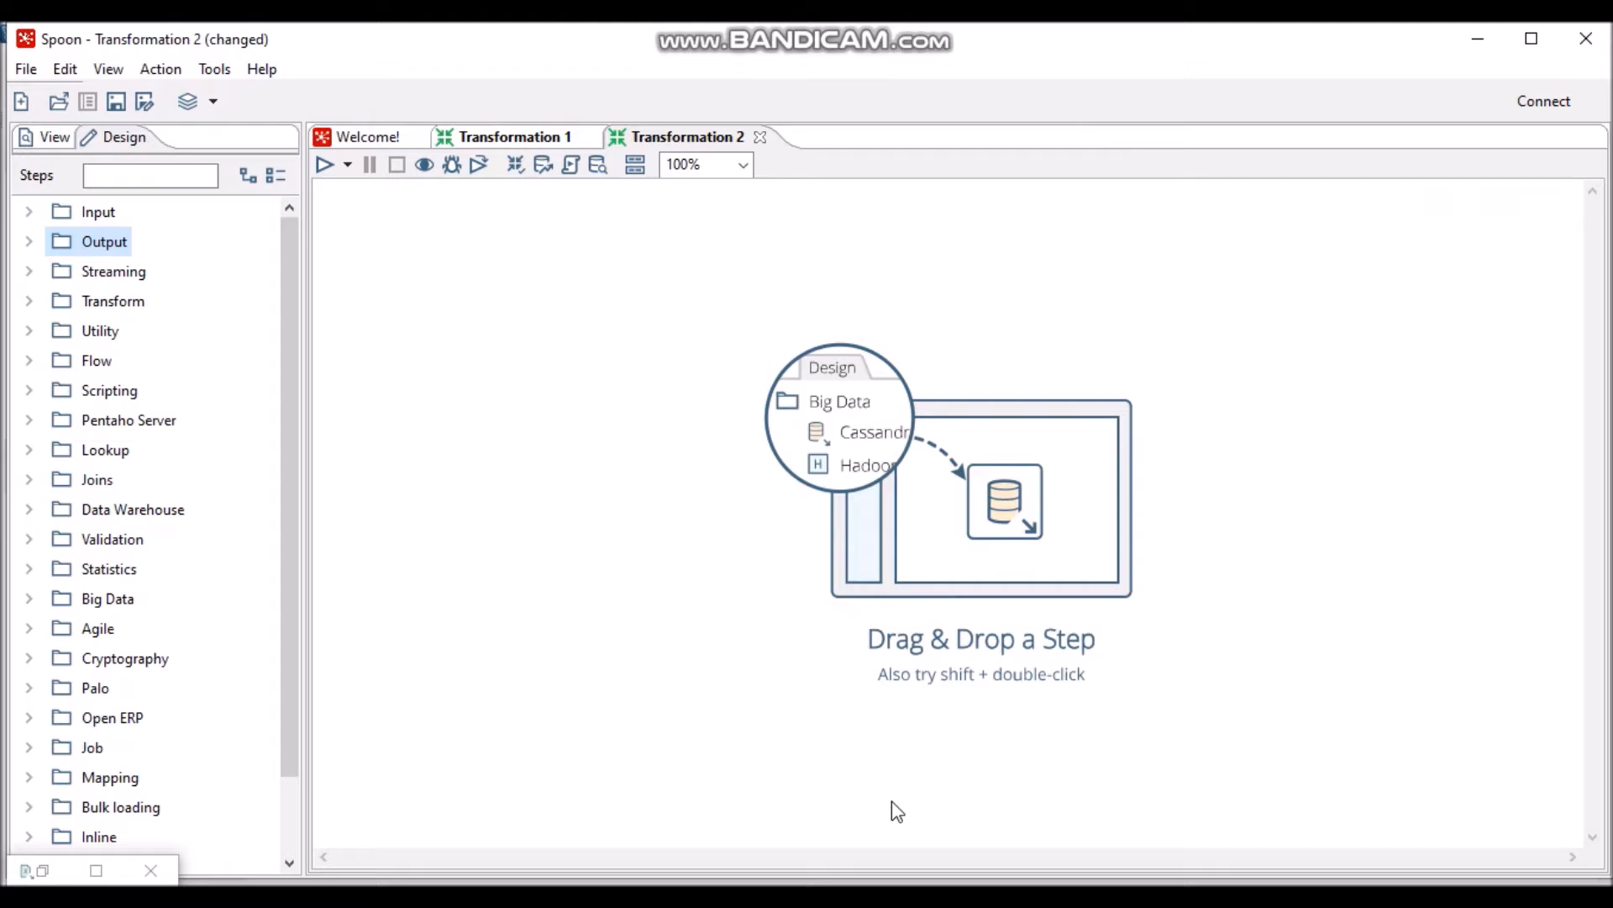
# - Place a Microsoft Excel Input step and a Table output step side by side on the canvas
pyautogui.click(32, 211)
pyautogui.moveTo(288, 277); pyautogui.dragTo(321, 403)
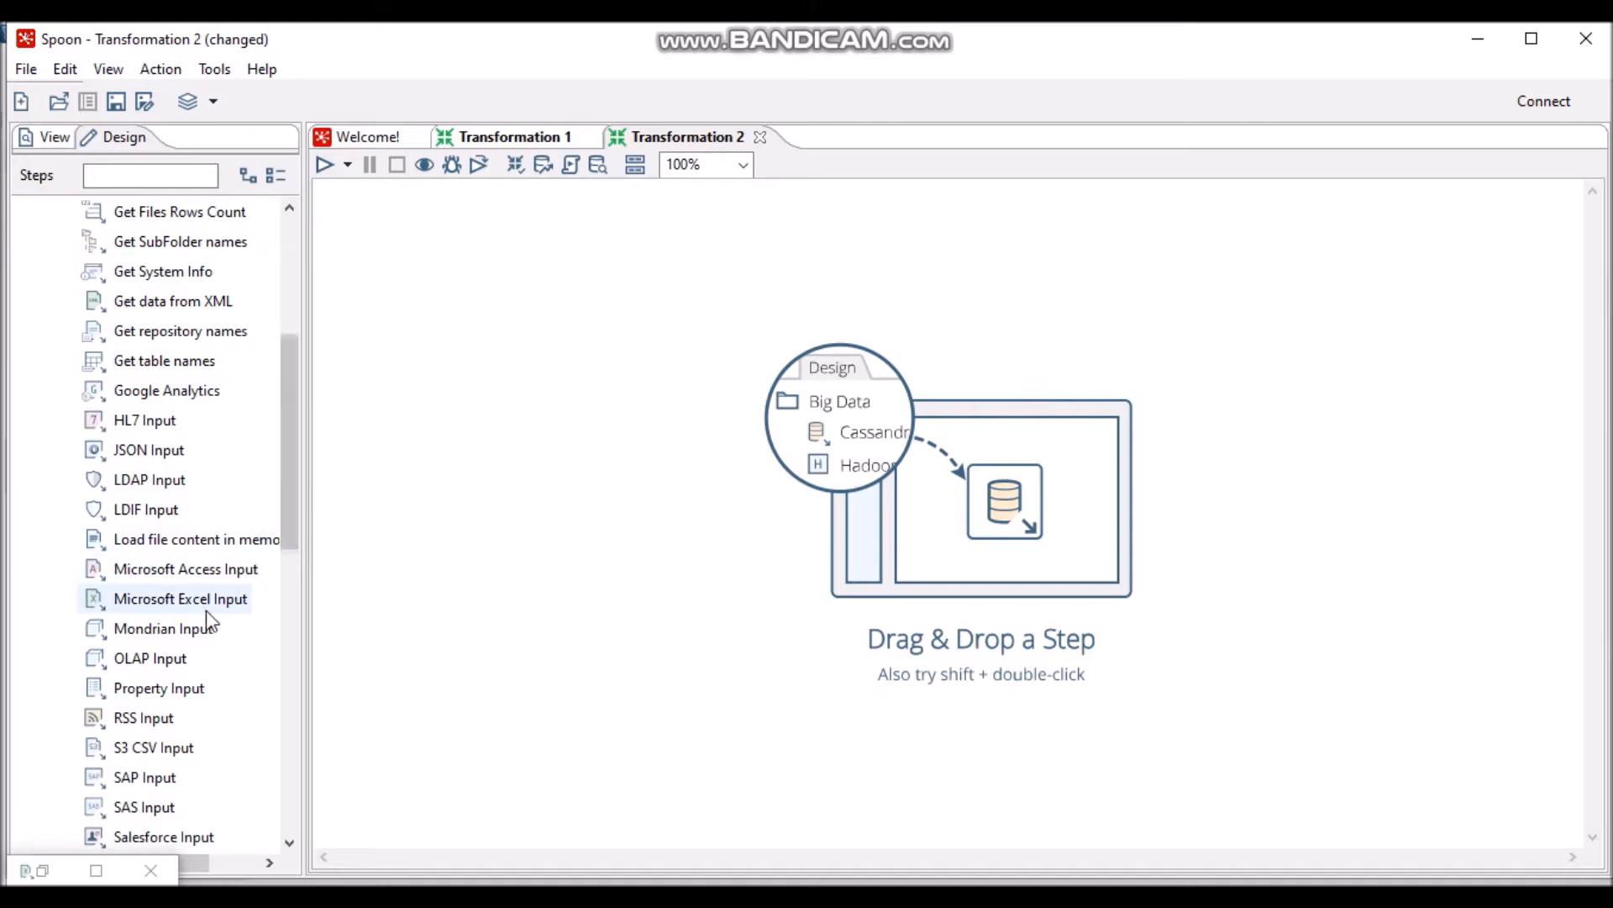
pyautogui.moveTo(174, 604); pyautogui.dragTo(541, 414)
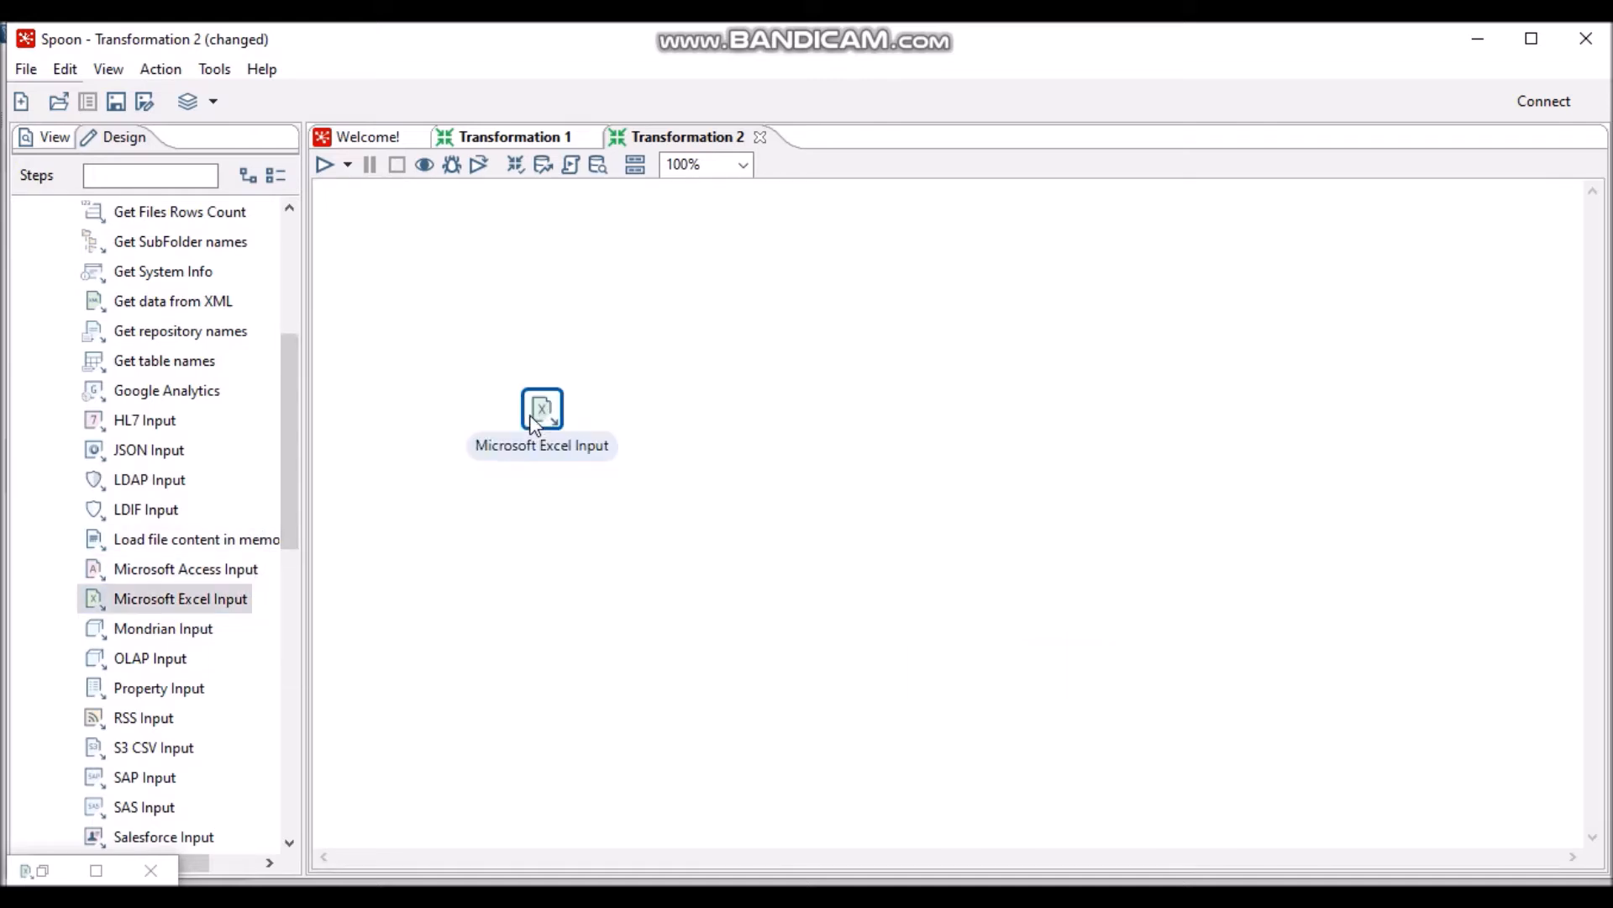
pyautogui.moveTo(291, 435); pyautogui.dragTo(306, 572)
pyautogui.click(96, 631)
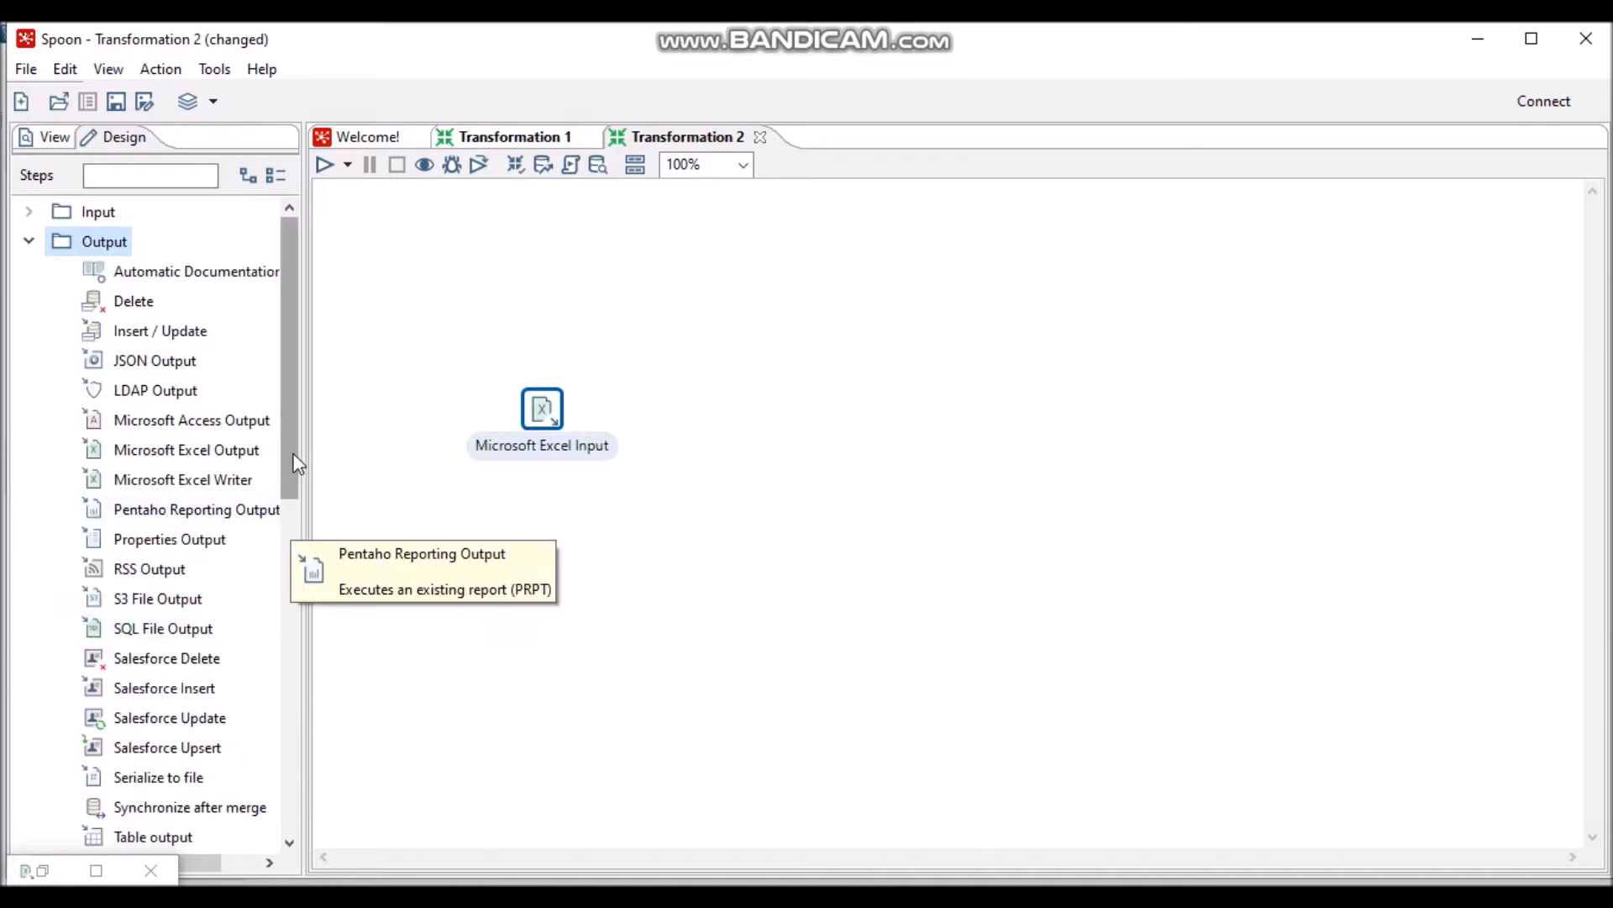
pyautogui.scroll(-1, 296, 496)
pyautogui.scroll(-3, 296, 495)
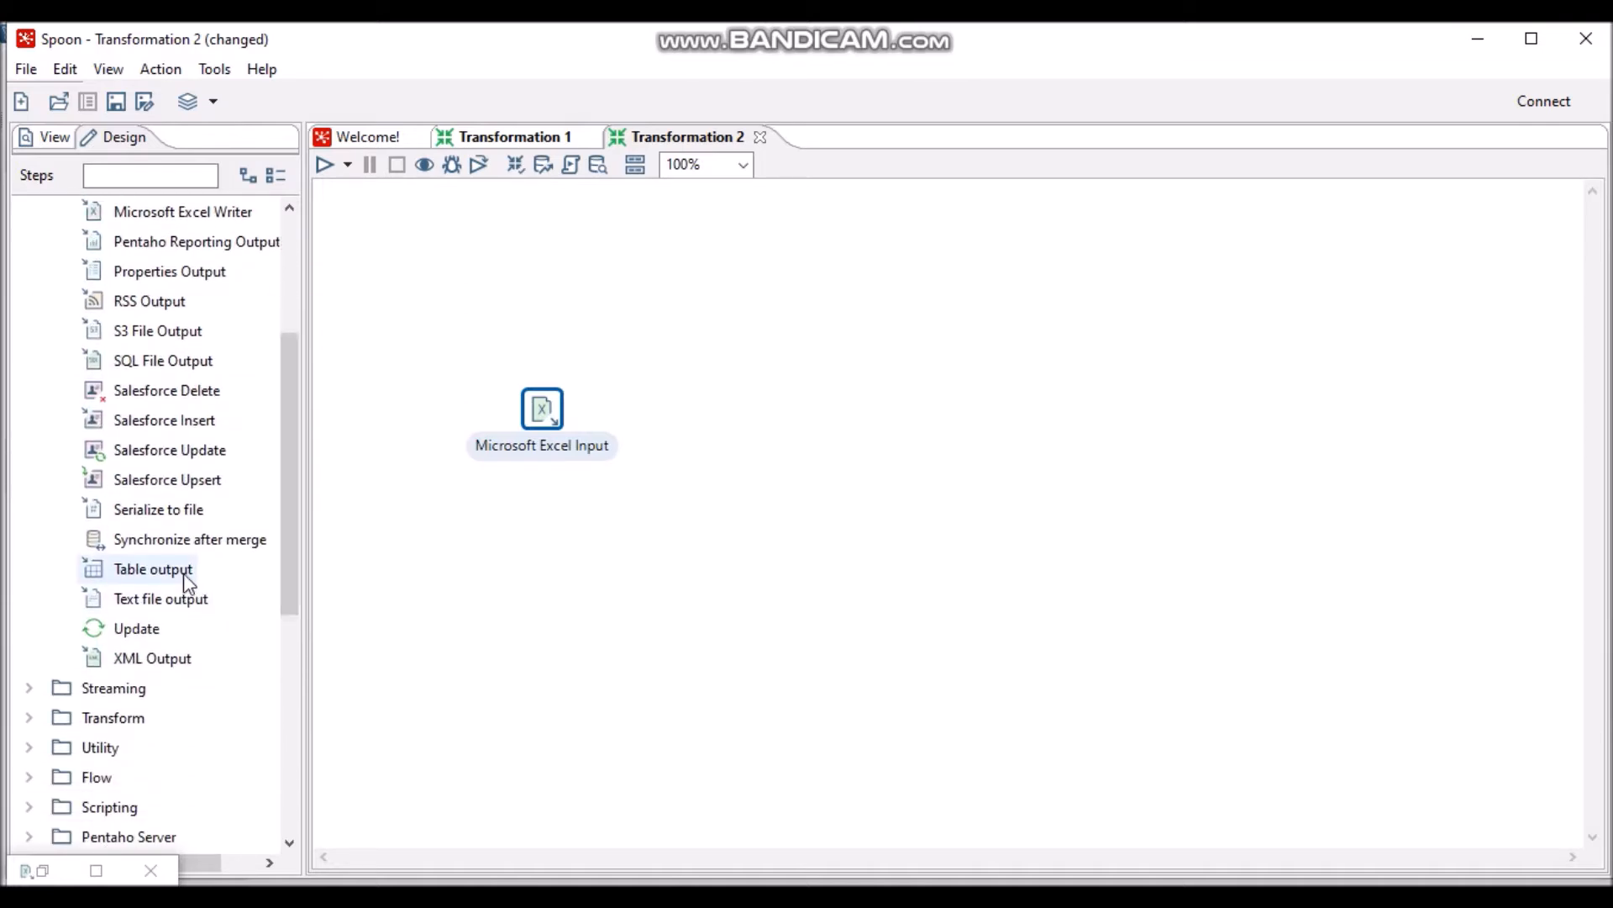
pyautogui.moveTo(191, 579); pyautogui.dragTo(806, 421)
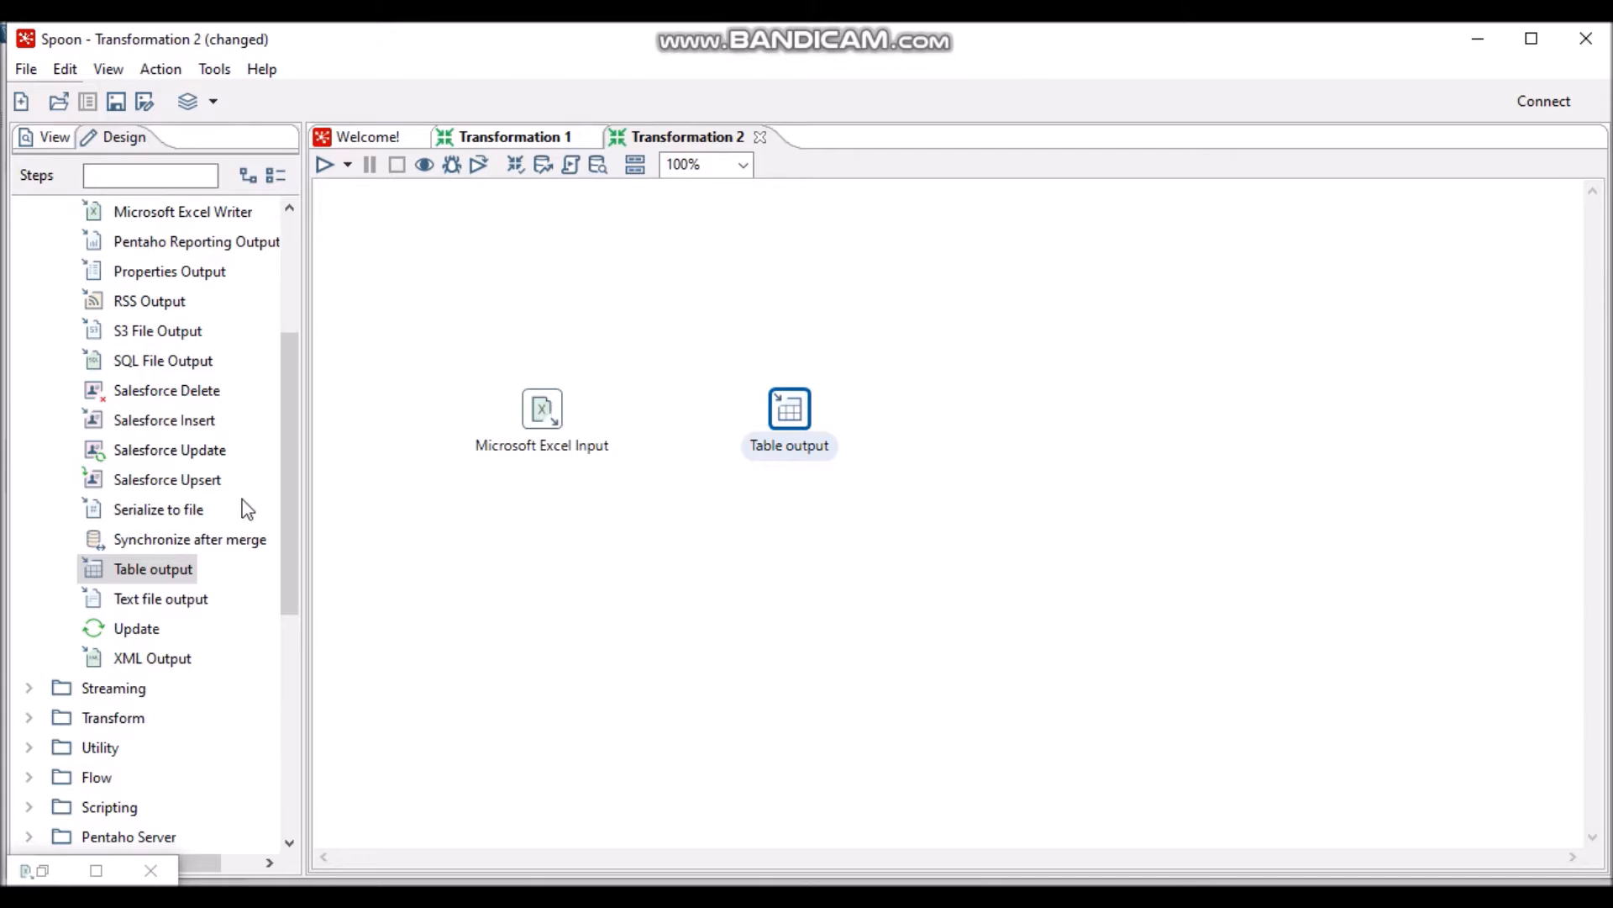
# - Copy both steps and paste the duplicates just below the originals
pyautogui.moveTo(483, 326); pyautogui.dragTo(1101, 623)
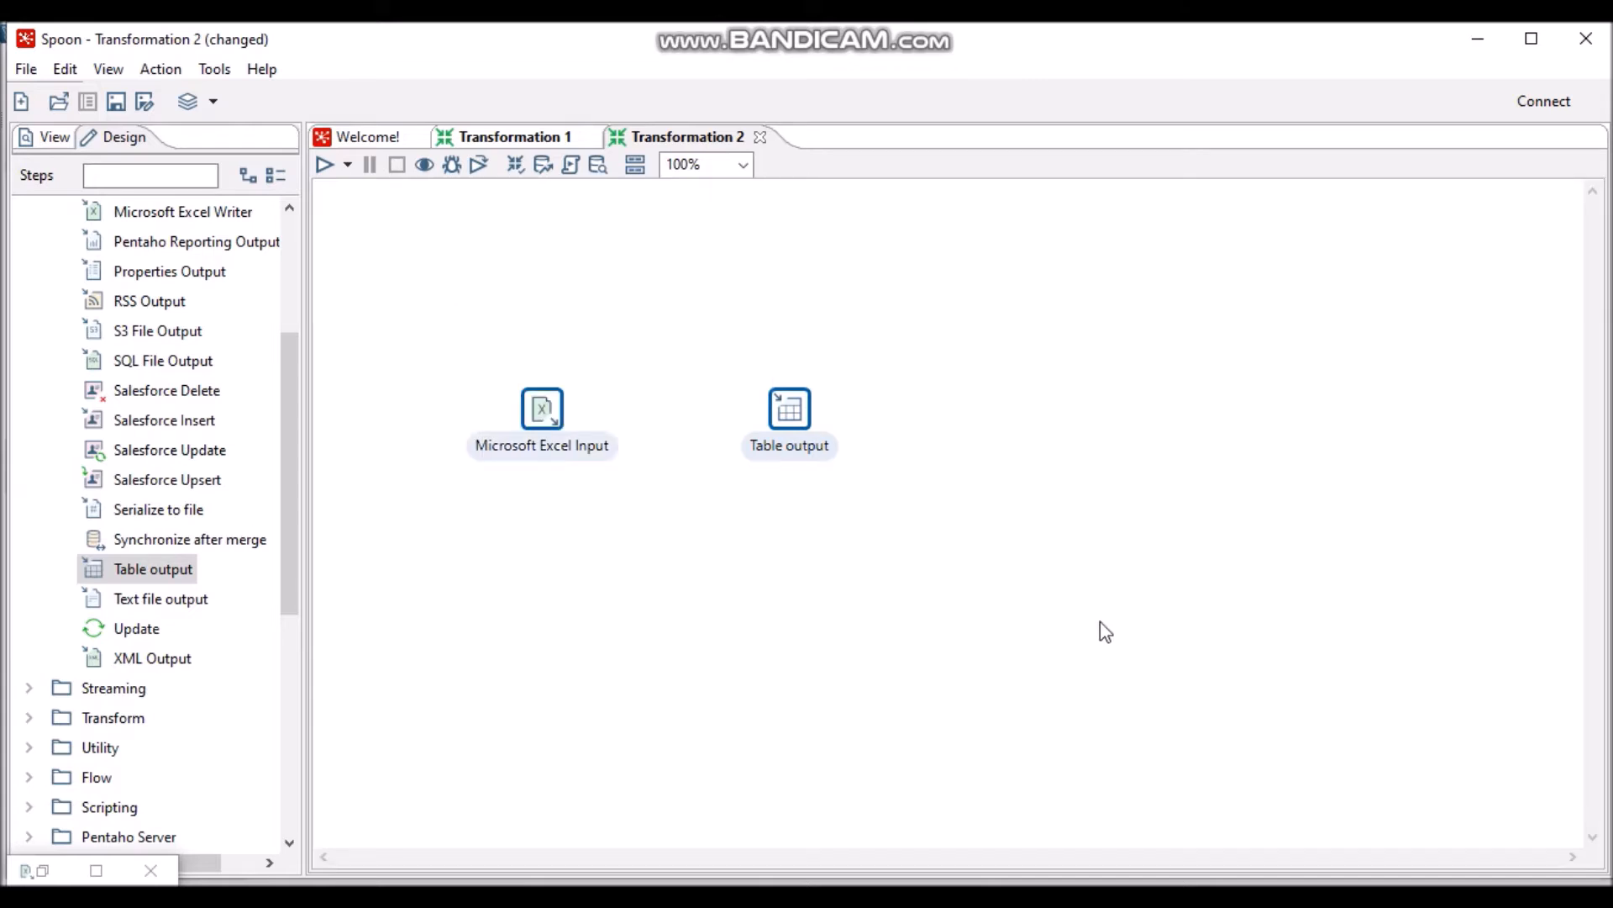
pyautogui.hotkey('ctrl', 'c')
pyautogui.hotkey('ctrl', 'v')
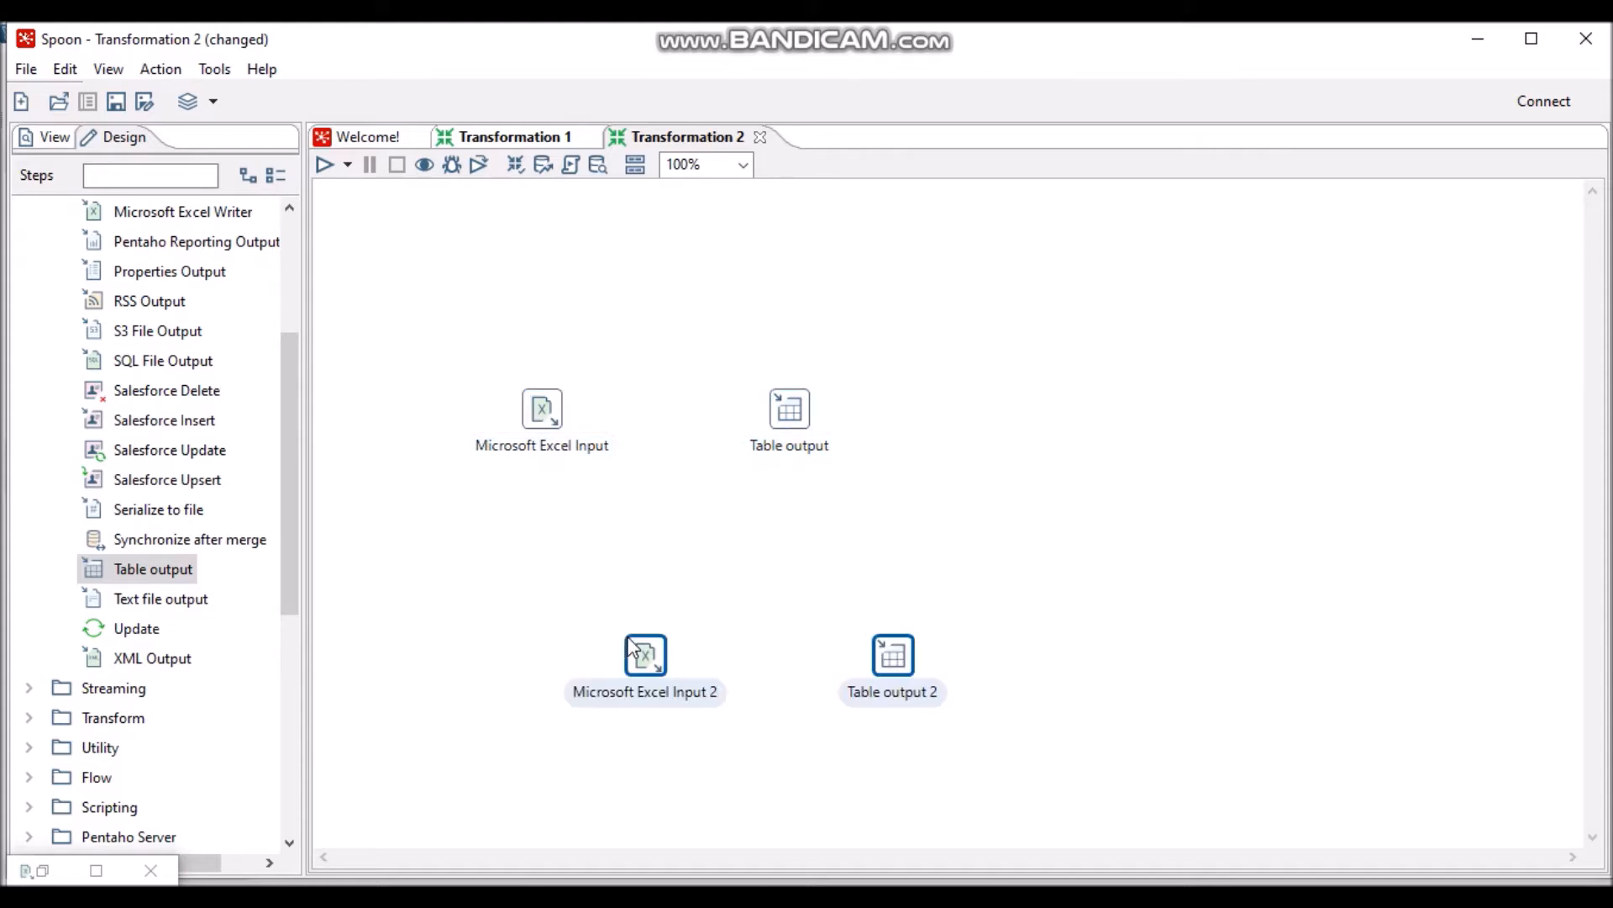
pyautogui.moveTo(671, 662); pyautogui.dragTo(566, 537)
# - Draw hops from each Microsoft Excel Input step to its matching Table output step
pyautogui.click(548, 425)
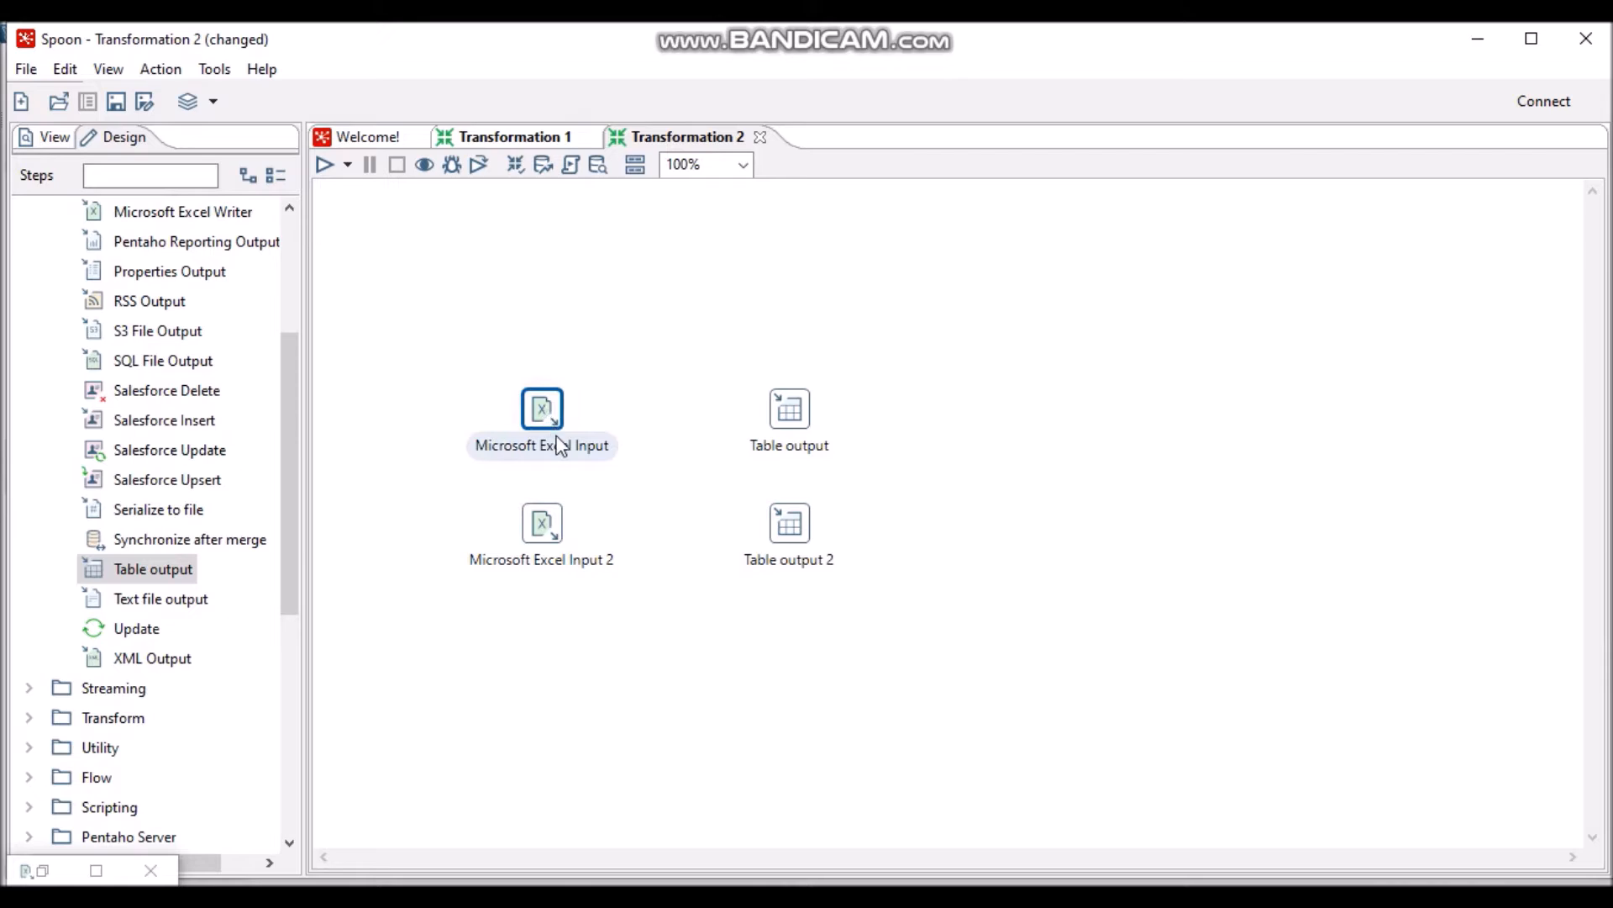
pyautogui.moveTo(543, 408)
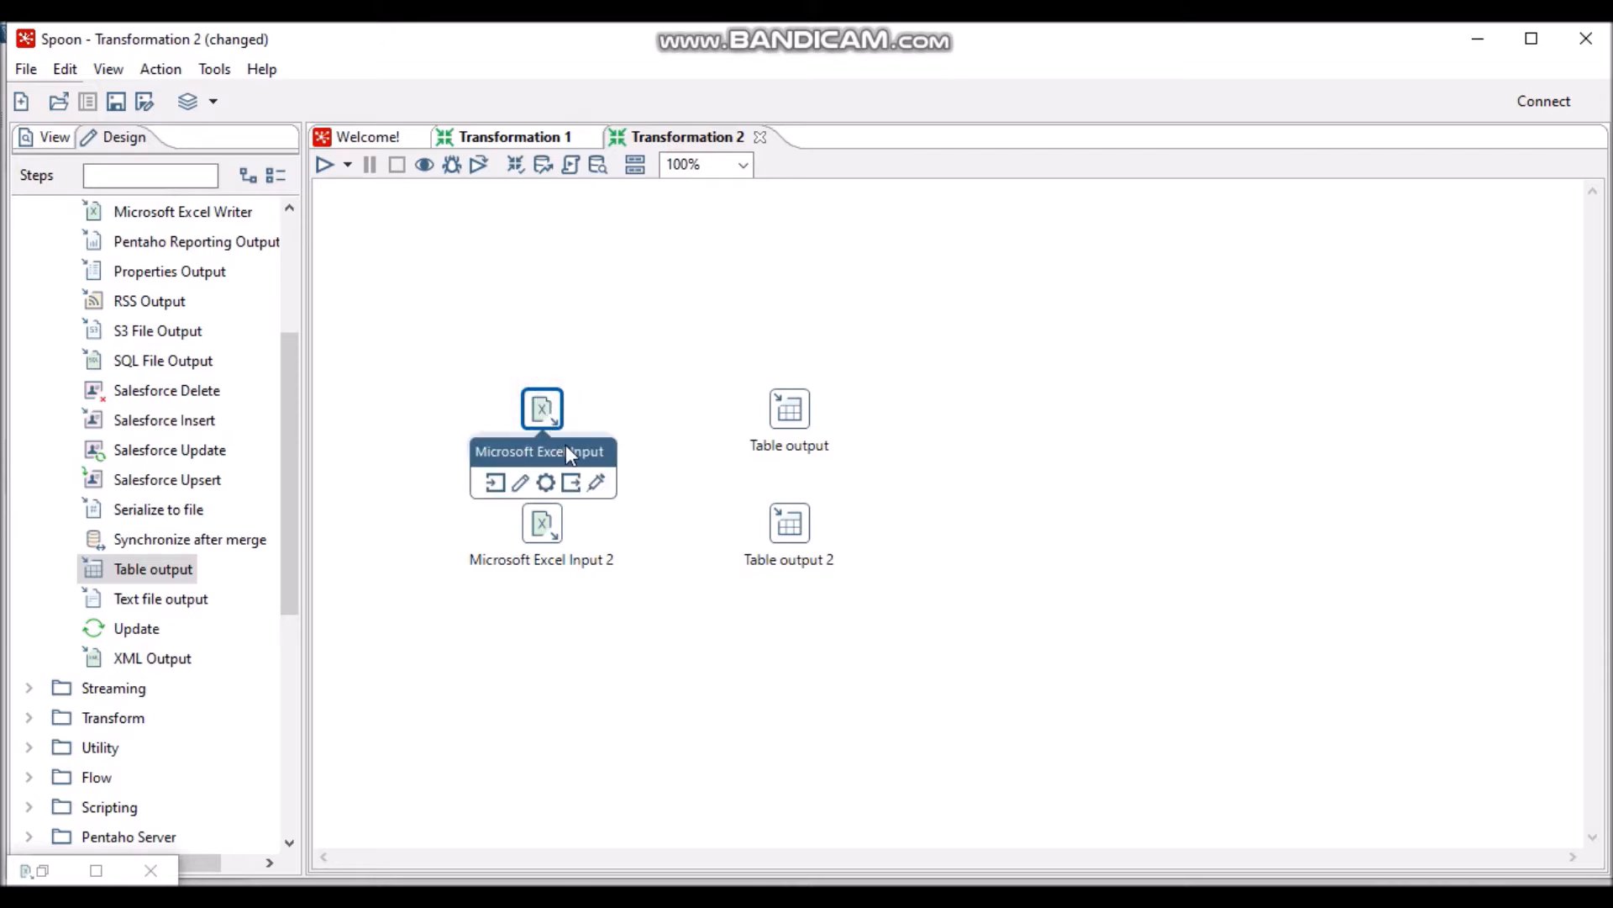
pyautogui.moveTo(571, 483); pyautogui.dragTo(787, 416)
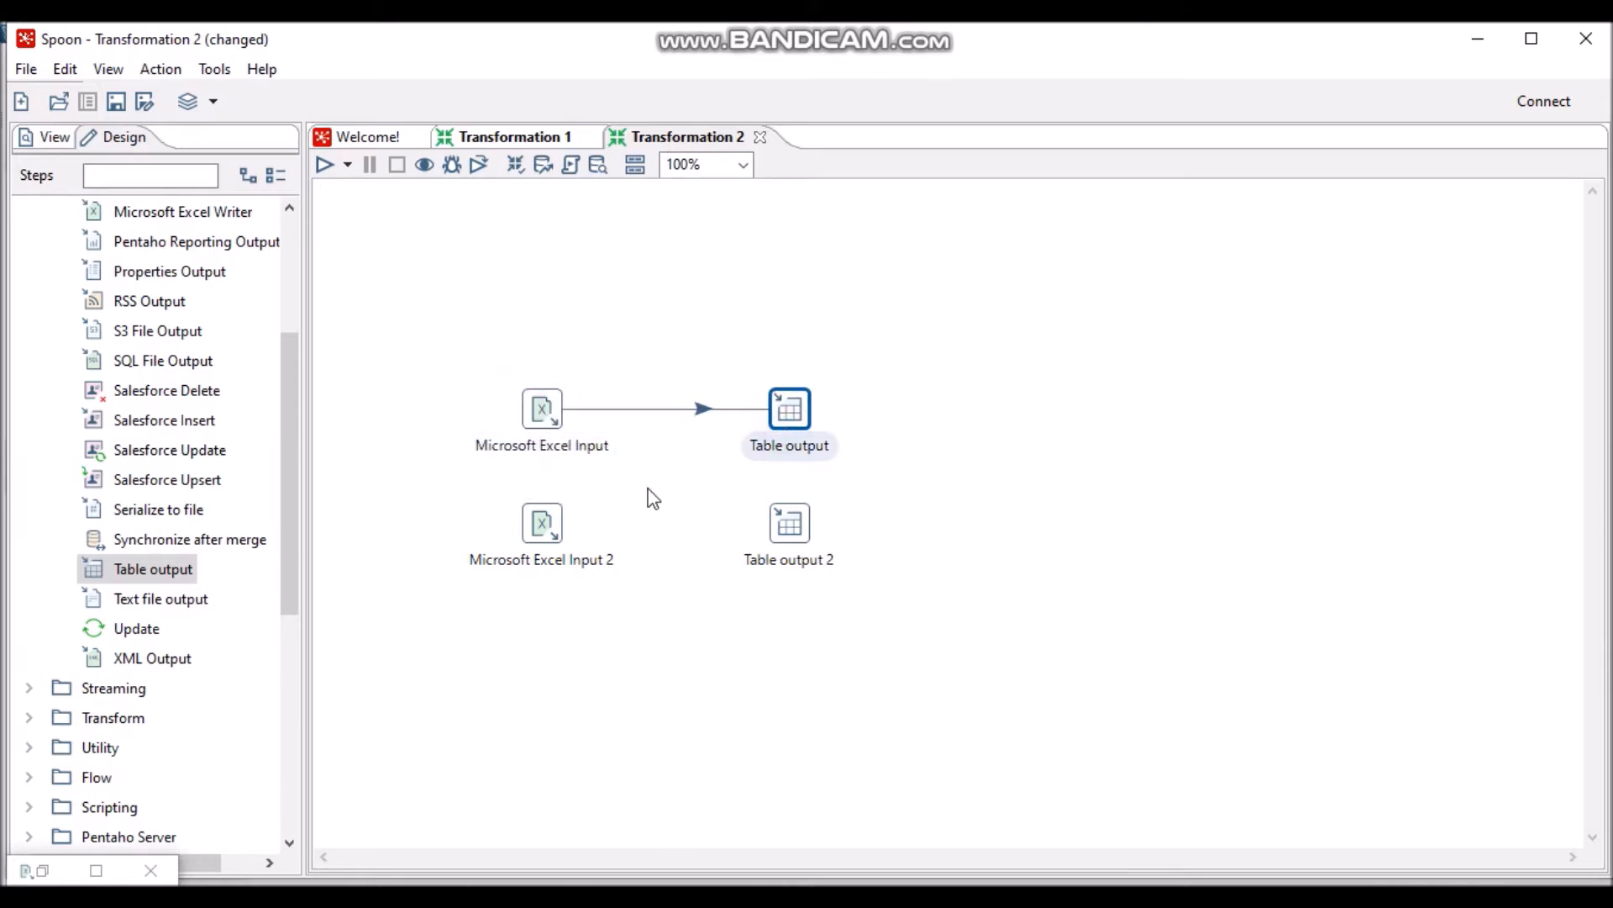
pyautogui.click(545, 528)
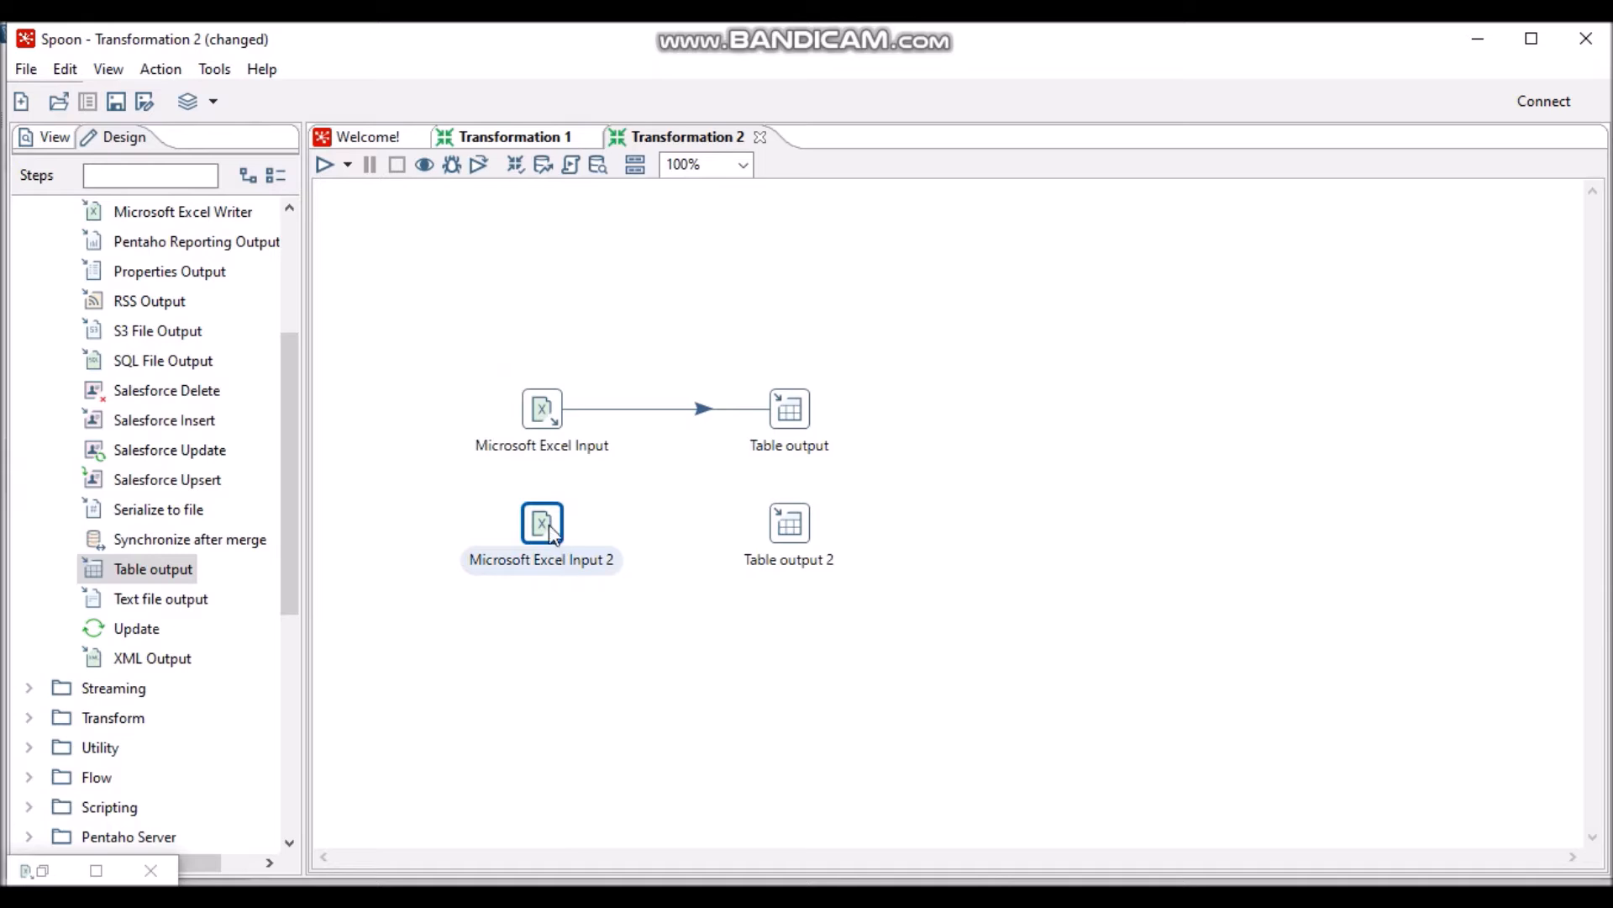
pyautogui.moveTo(552, 532)
pyautogui.moveTo(572, 599); pyautogui.dragTo(794, 537)
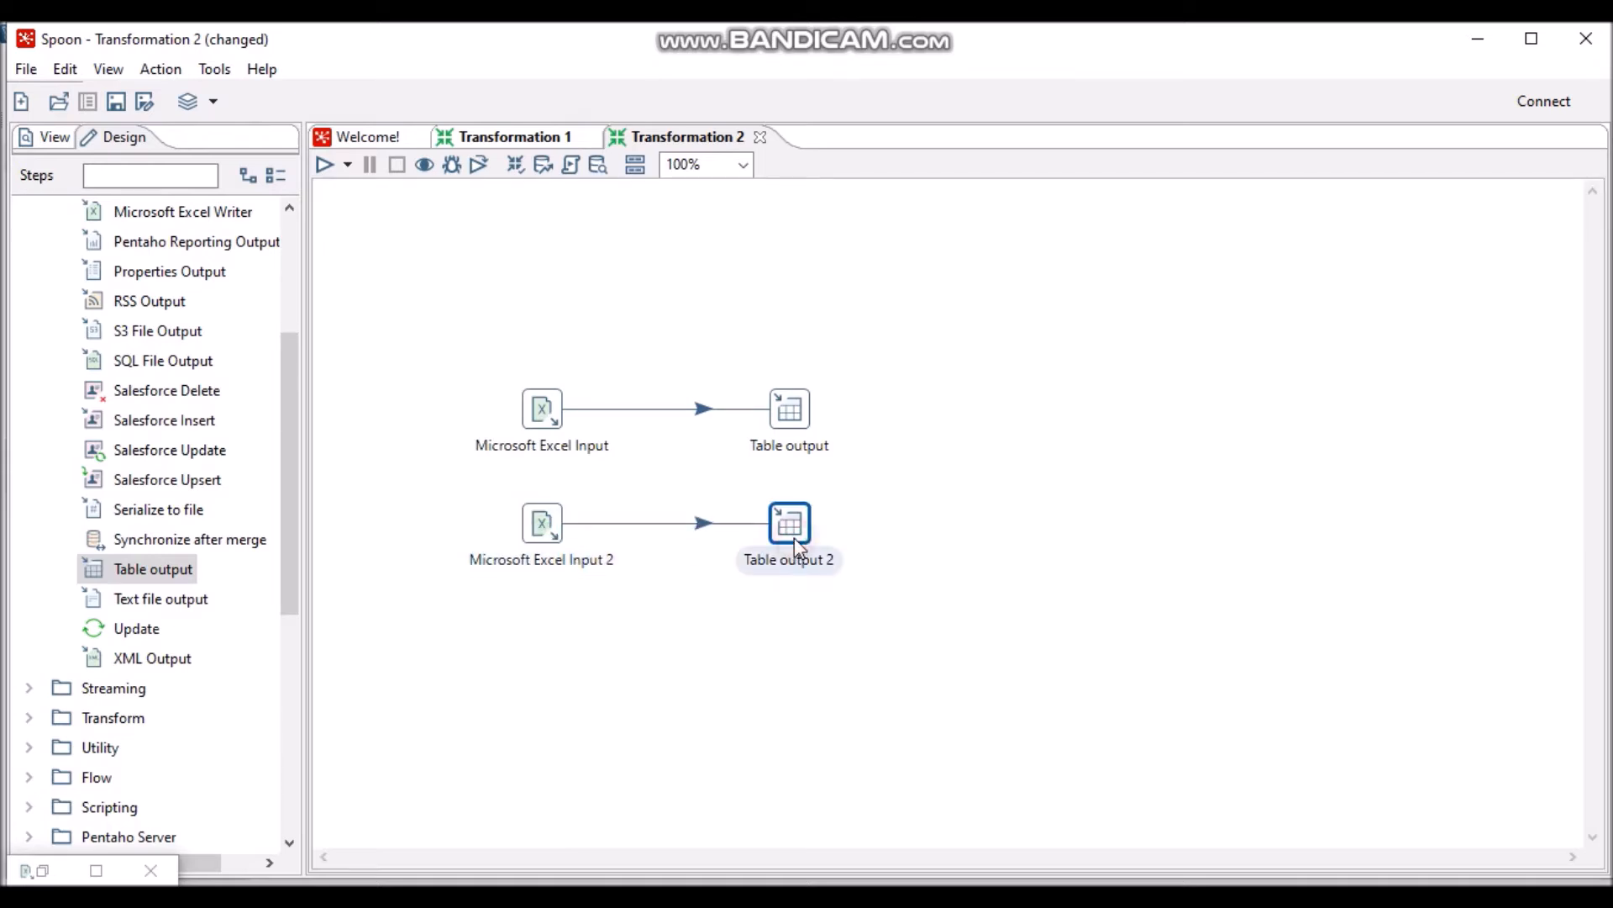
# - Name the Excel input data_mahasiswa.xlsx, choose Excel 2007 XLSX (Apache POI), and add data_mahasiswa.xlsx
pyautogui.doubleClick(553, 409)
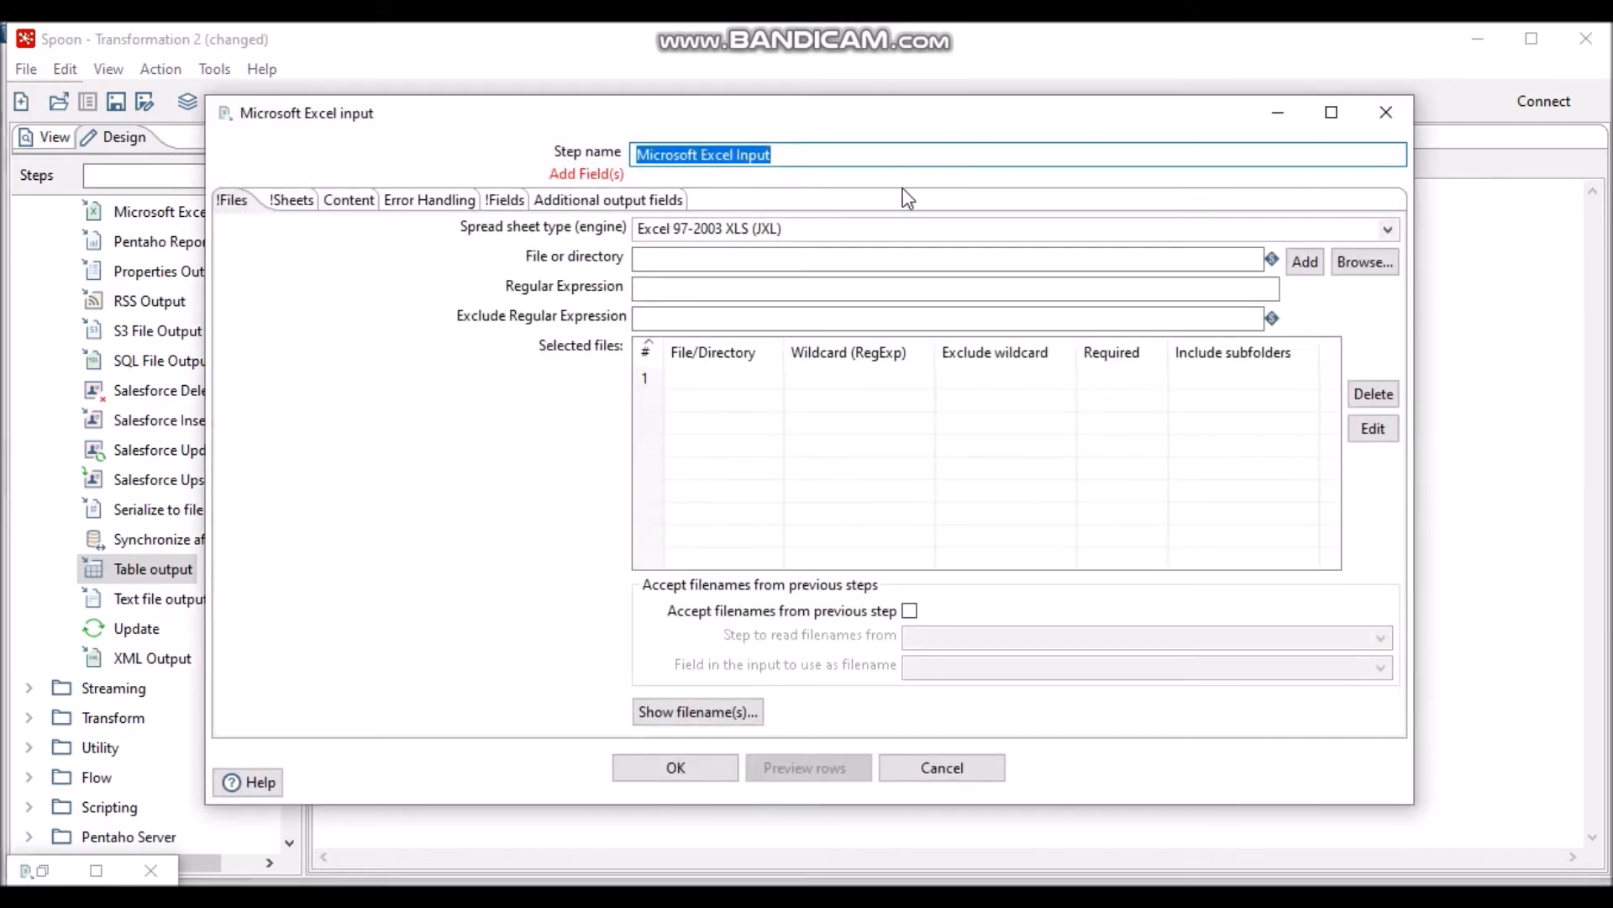
pyautogui.write('data_mahasiswa')
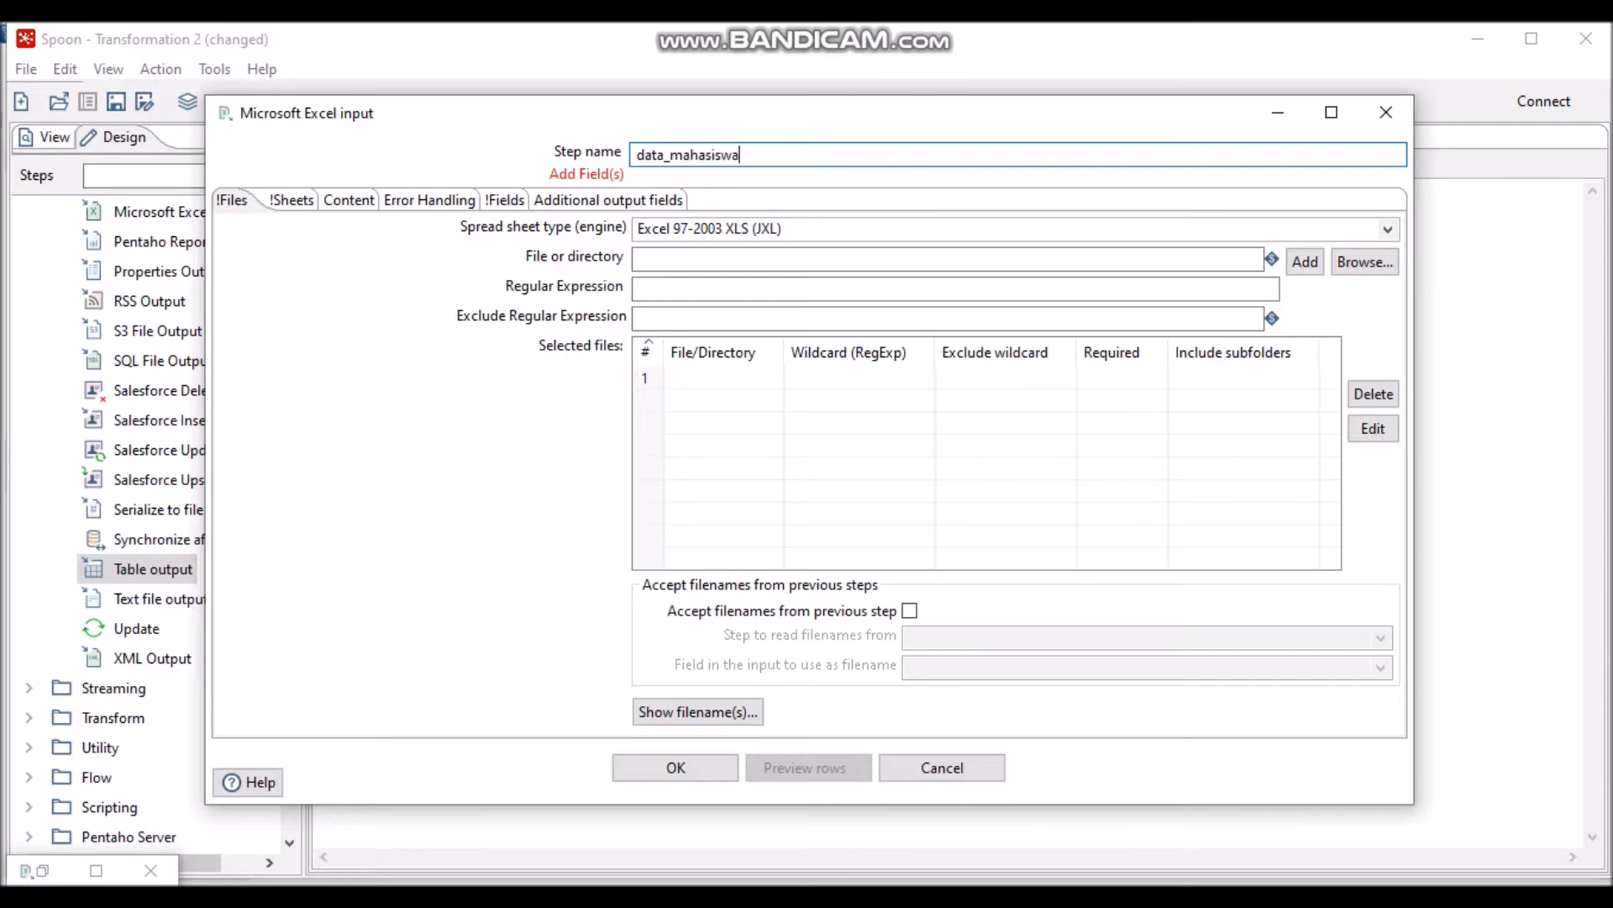
pyautogui.write('.xlsx')
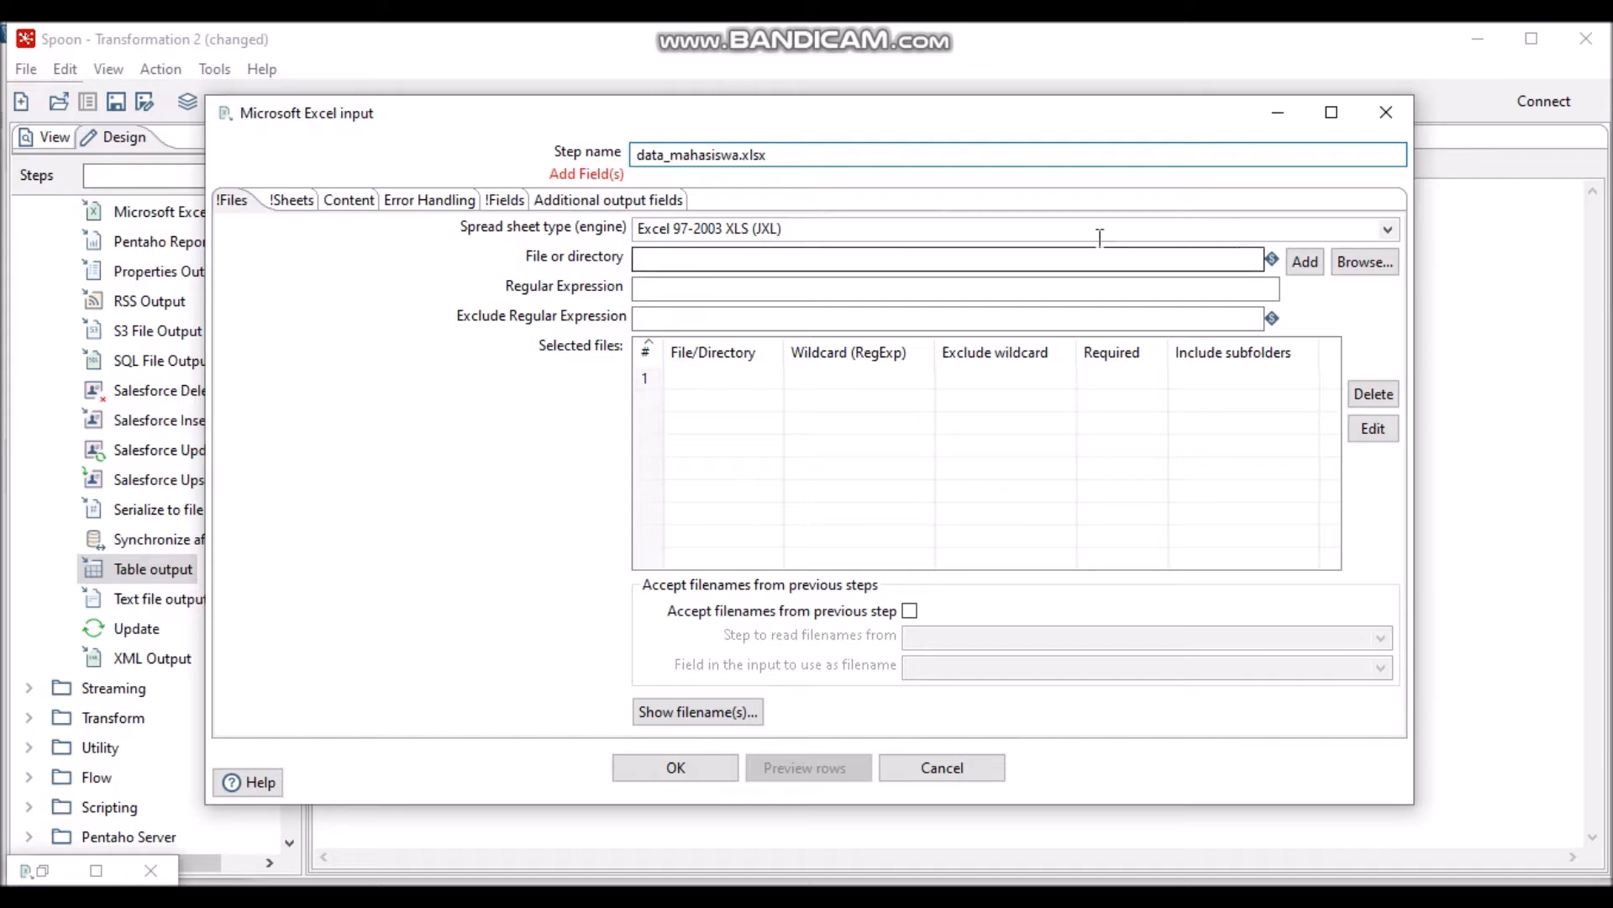
pyautogui.click(1390, 229)
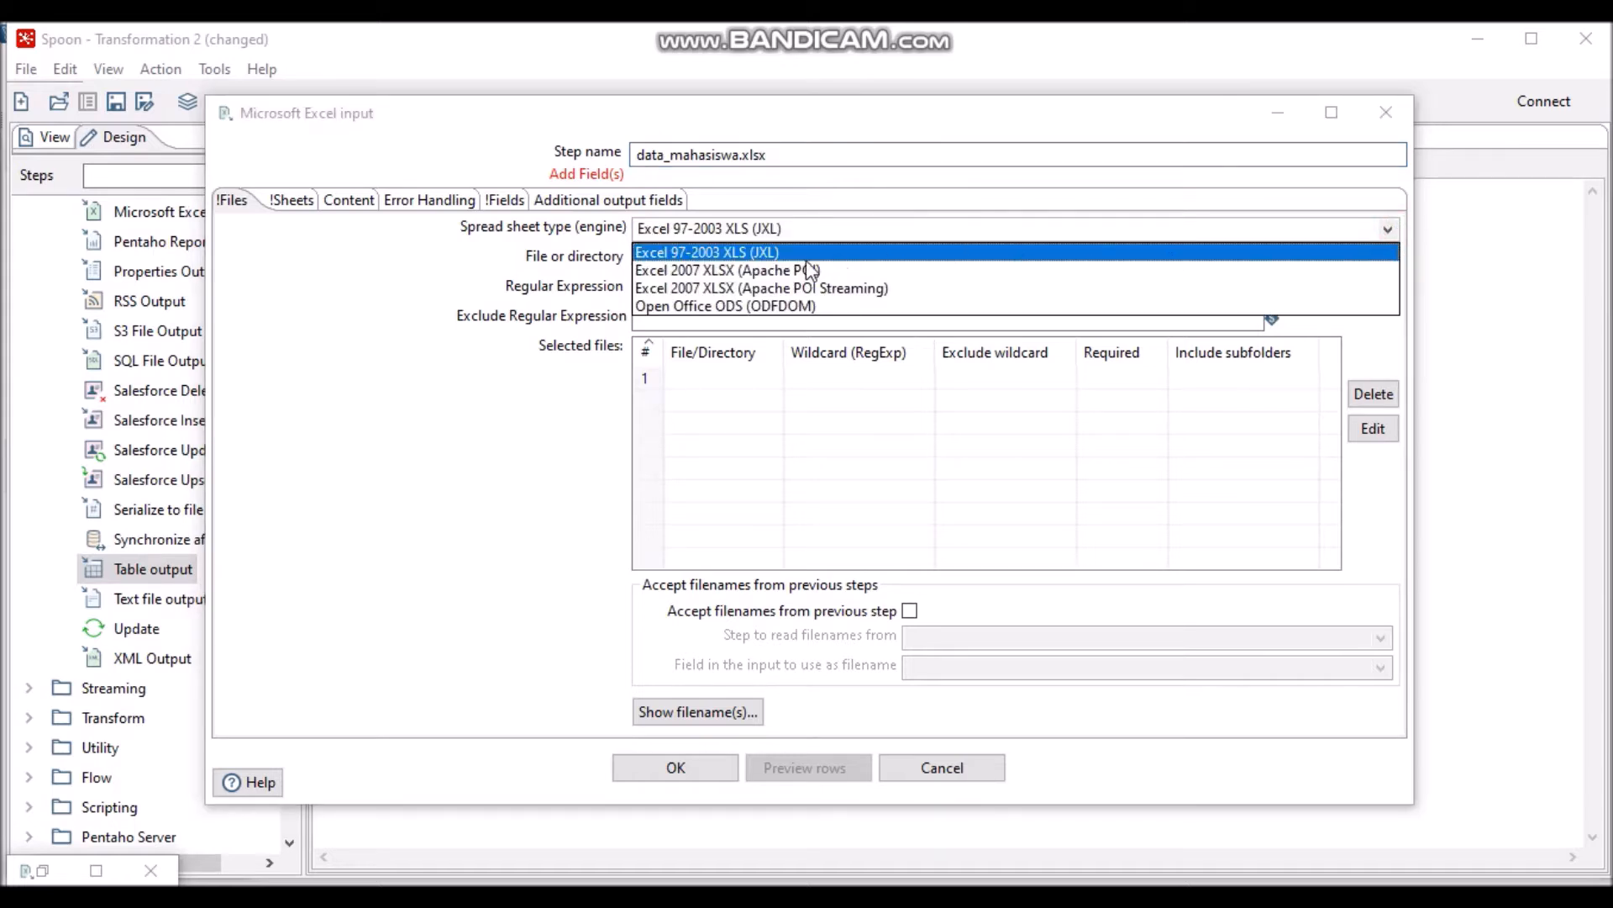
pyautogui.click(804, 264)
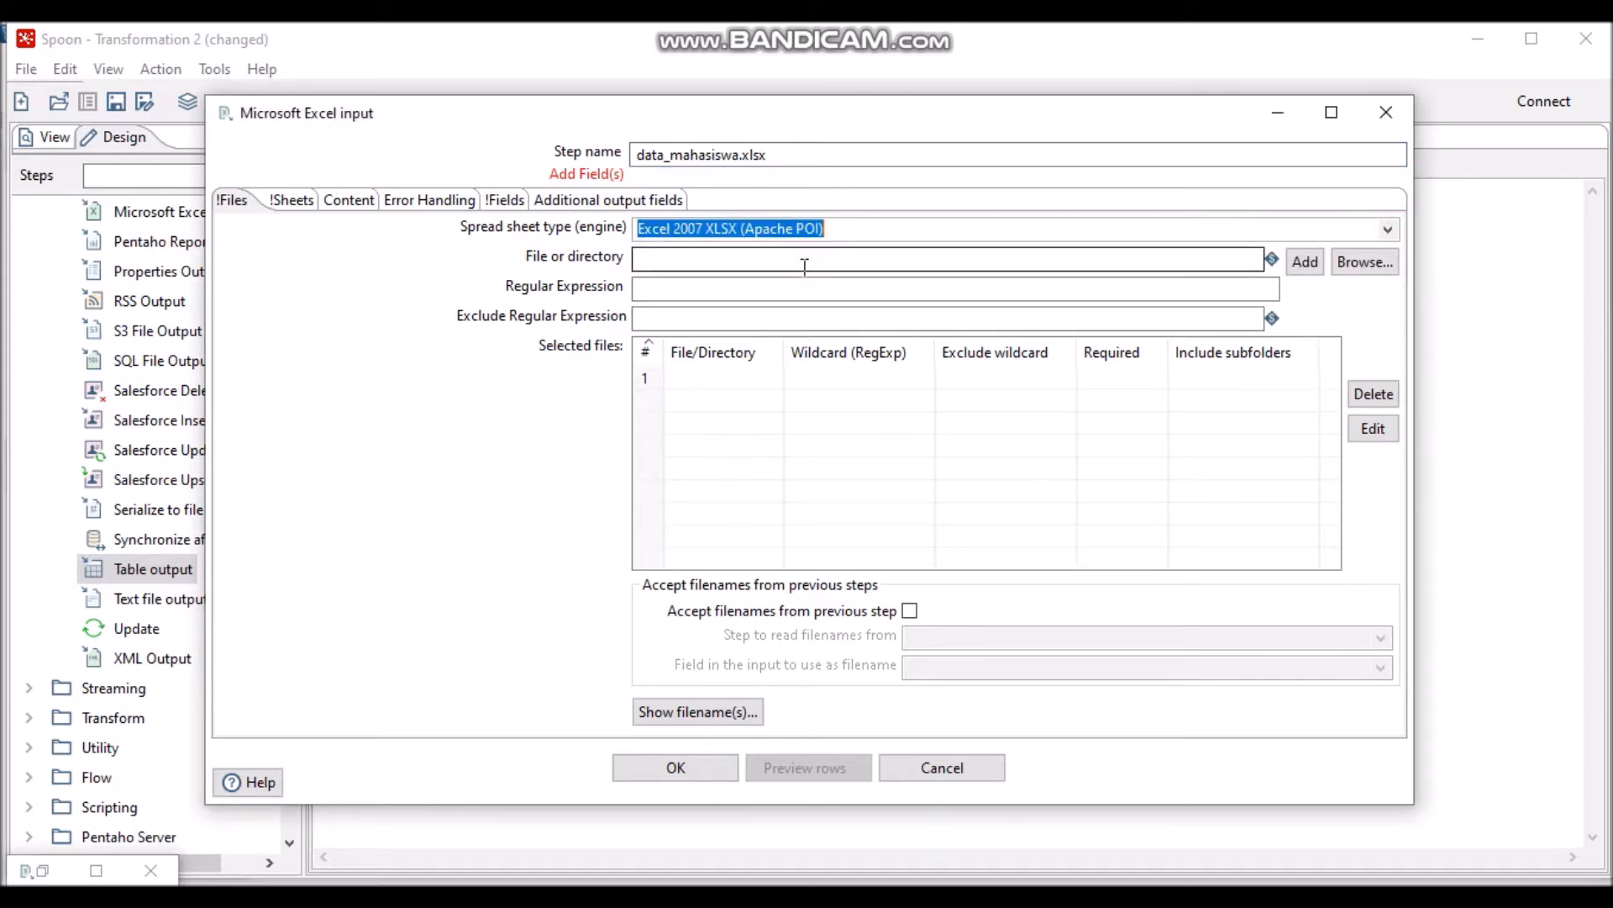
pyautogui.click(1363, 262)
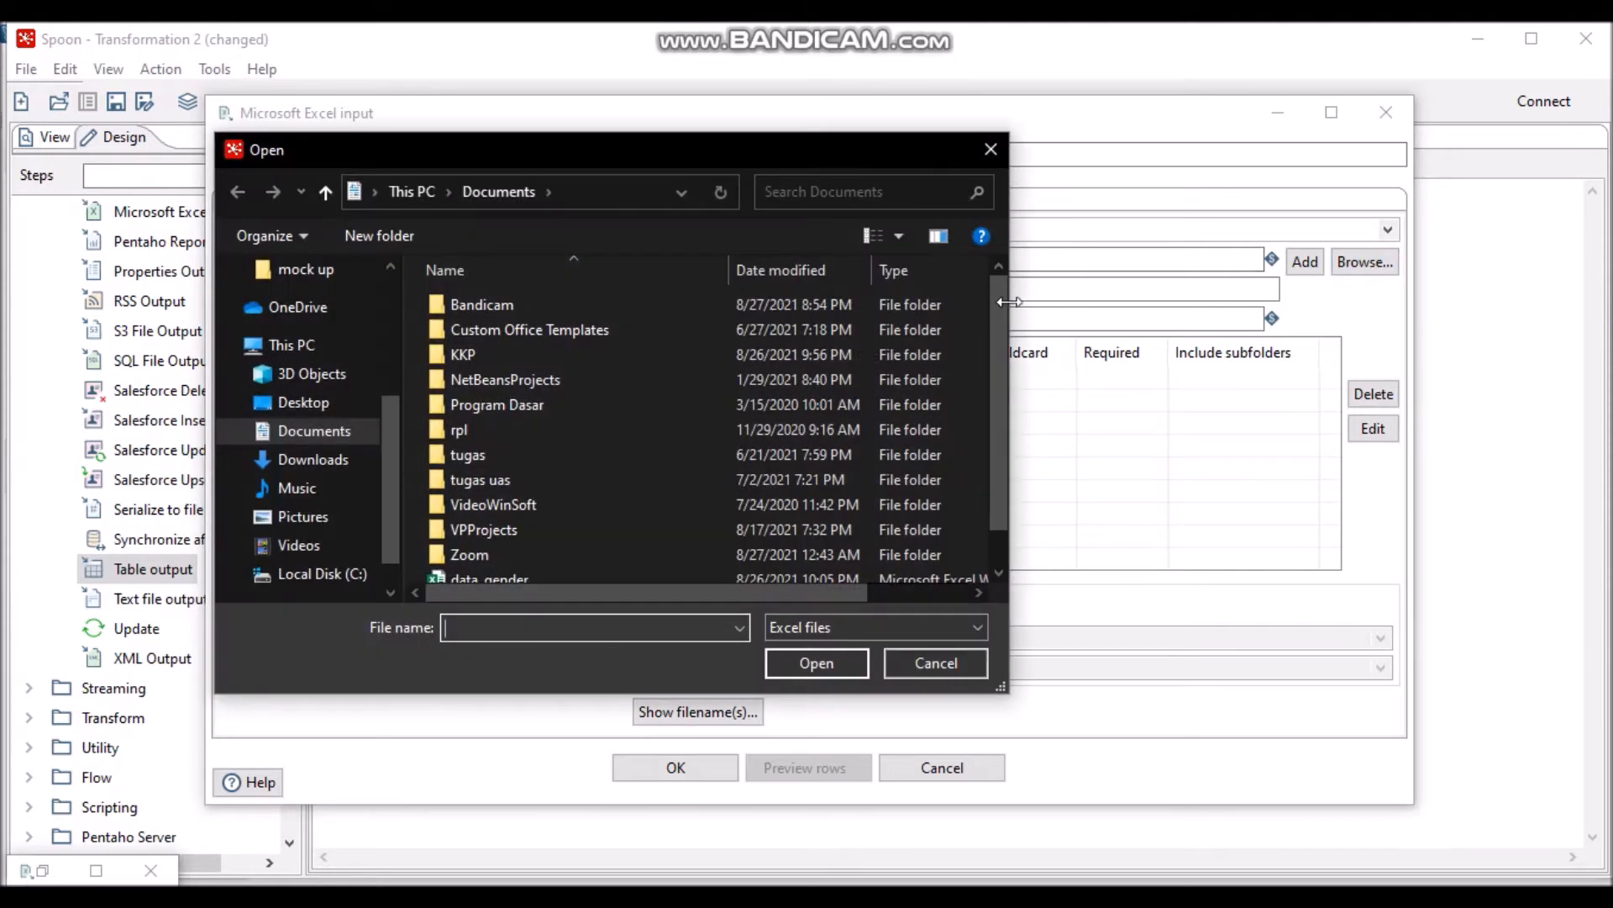
pyautogui.moveTo(997, 308); pyautogui.dragTo(999, 466)
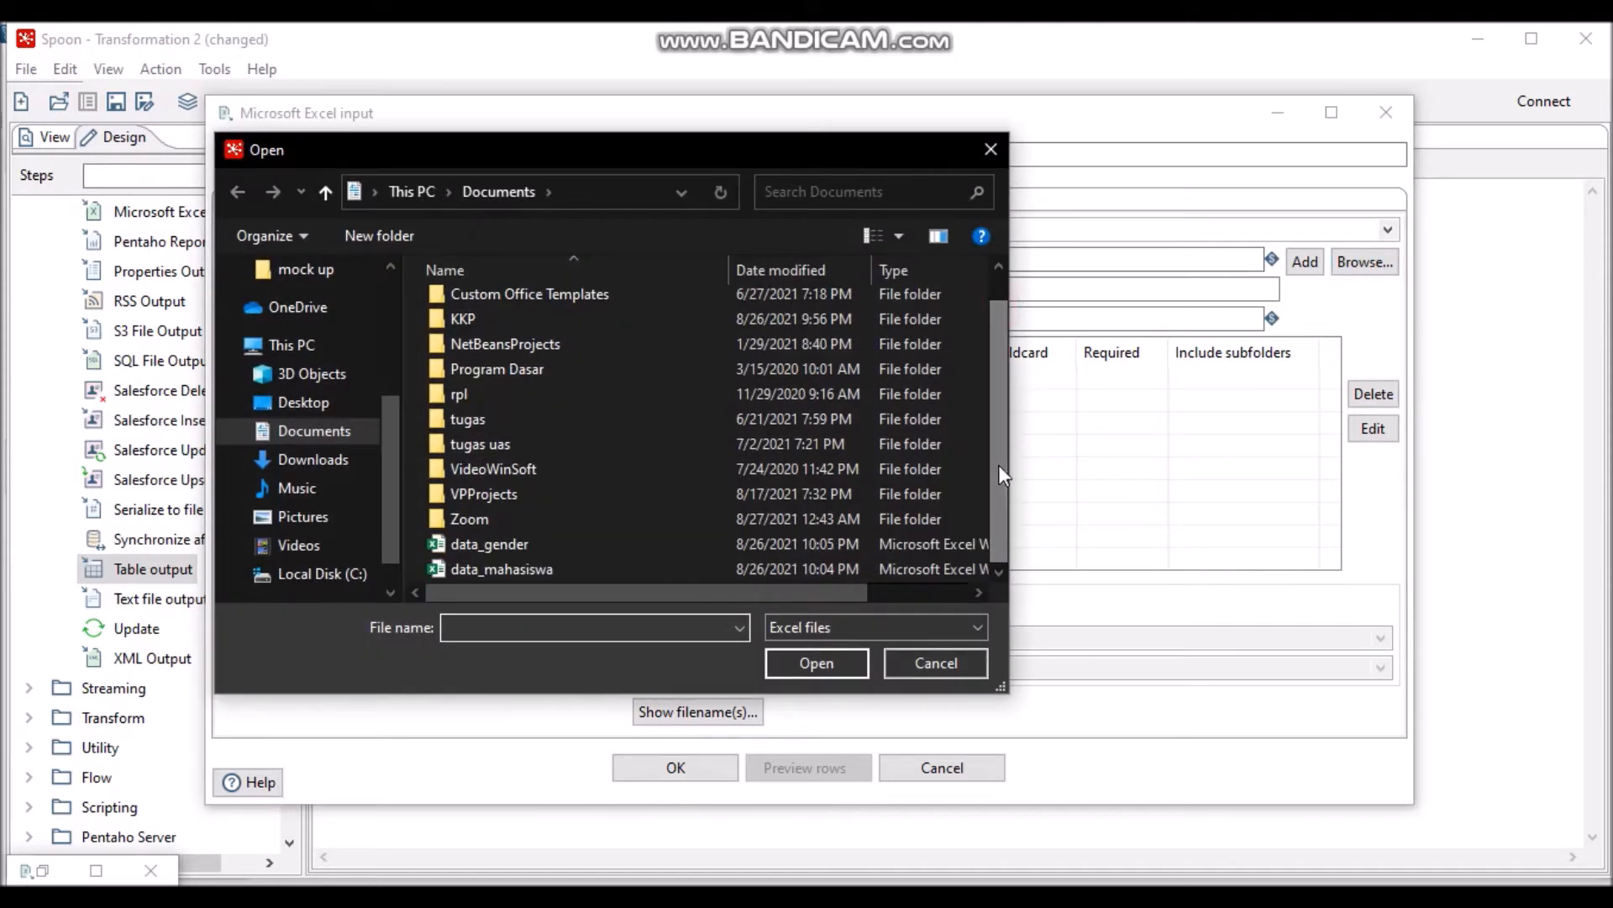
pyautogui.click(674, 576)
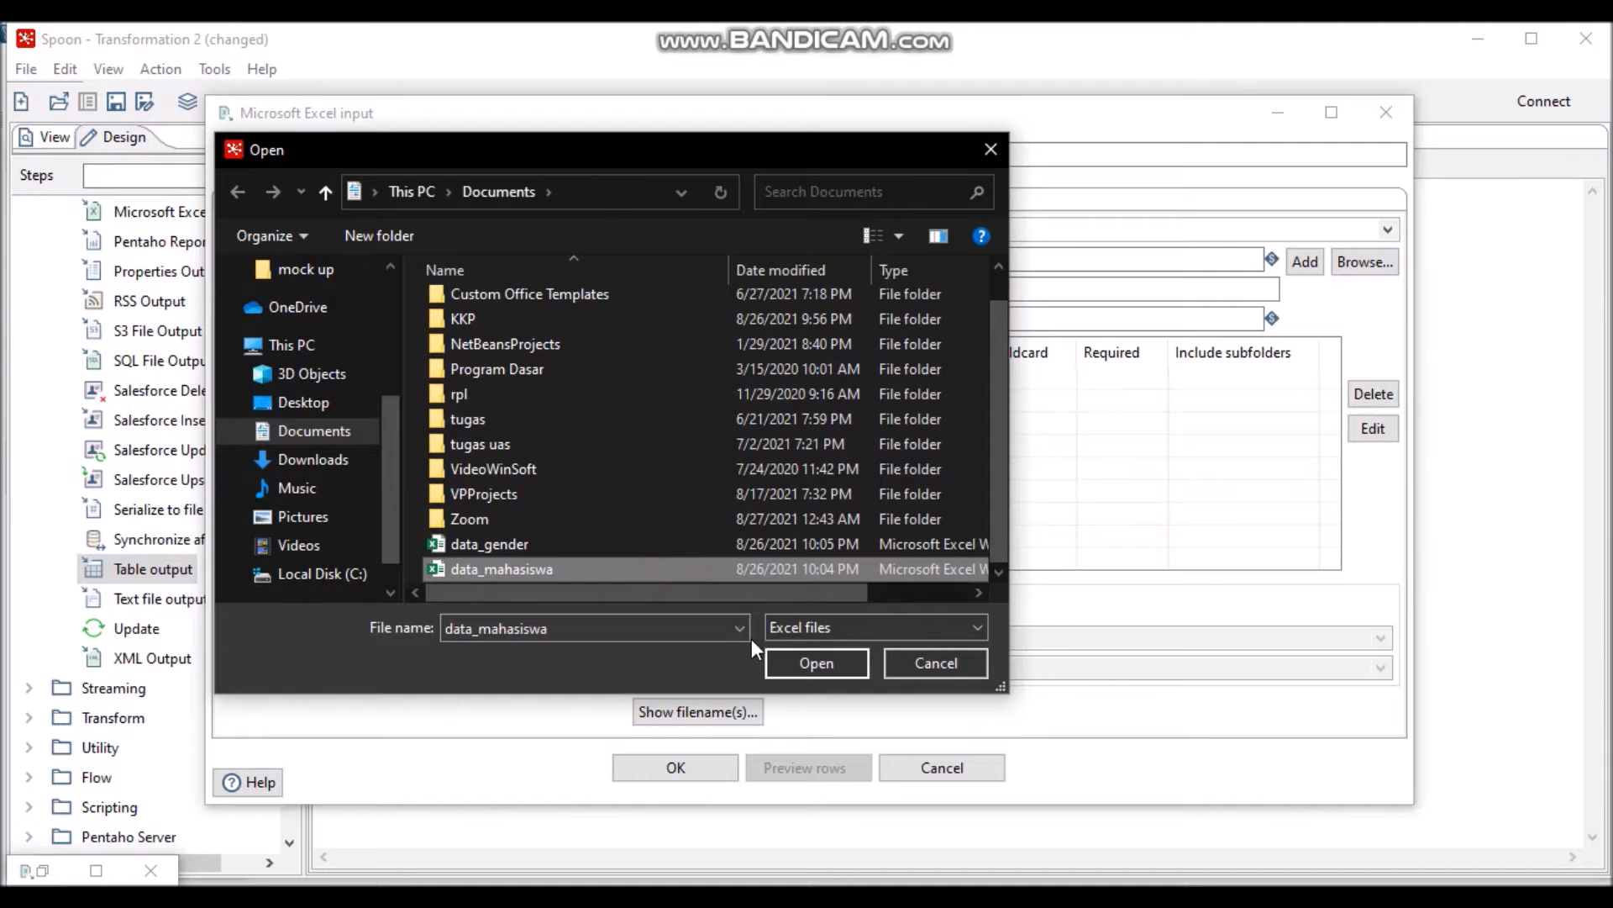
pyautogui.click(805, 667)
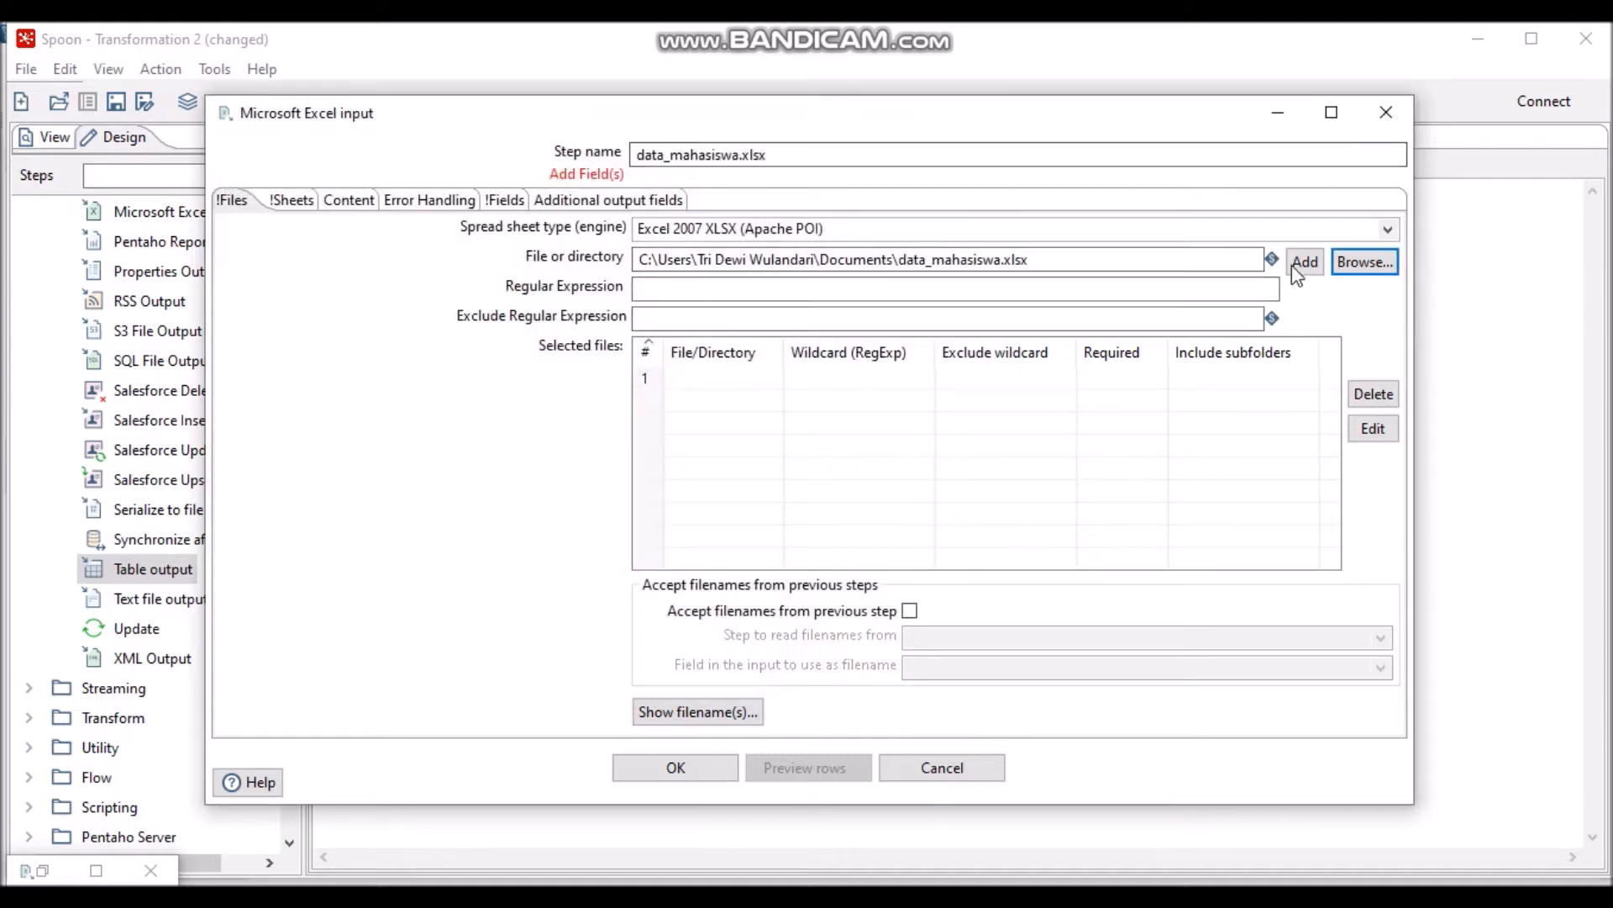
pyautogui.click(1319, 262)
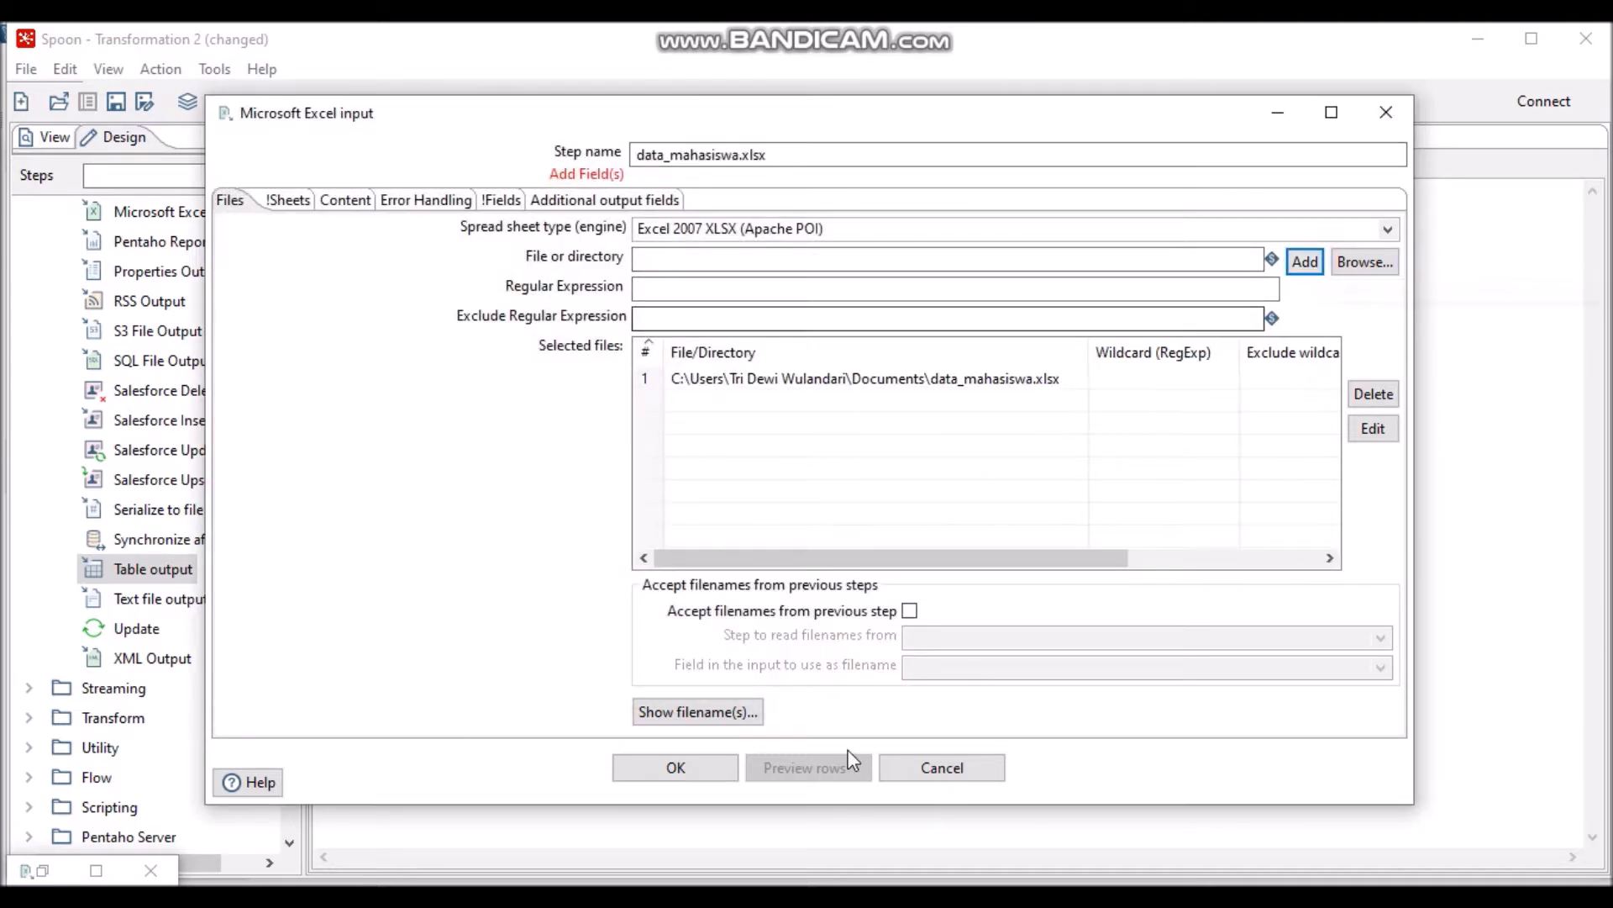
# - Fetch the workbook's sheet names and select Sheet1 as the sheet to read
pyautogui.click(278, 200)
pyautogui.click(722, 718)
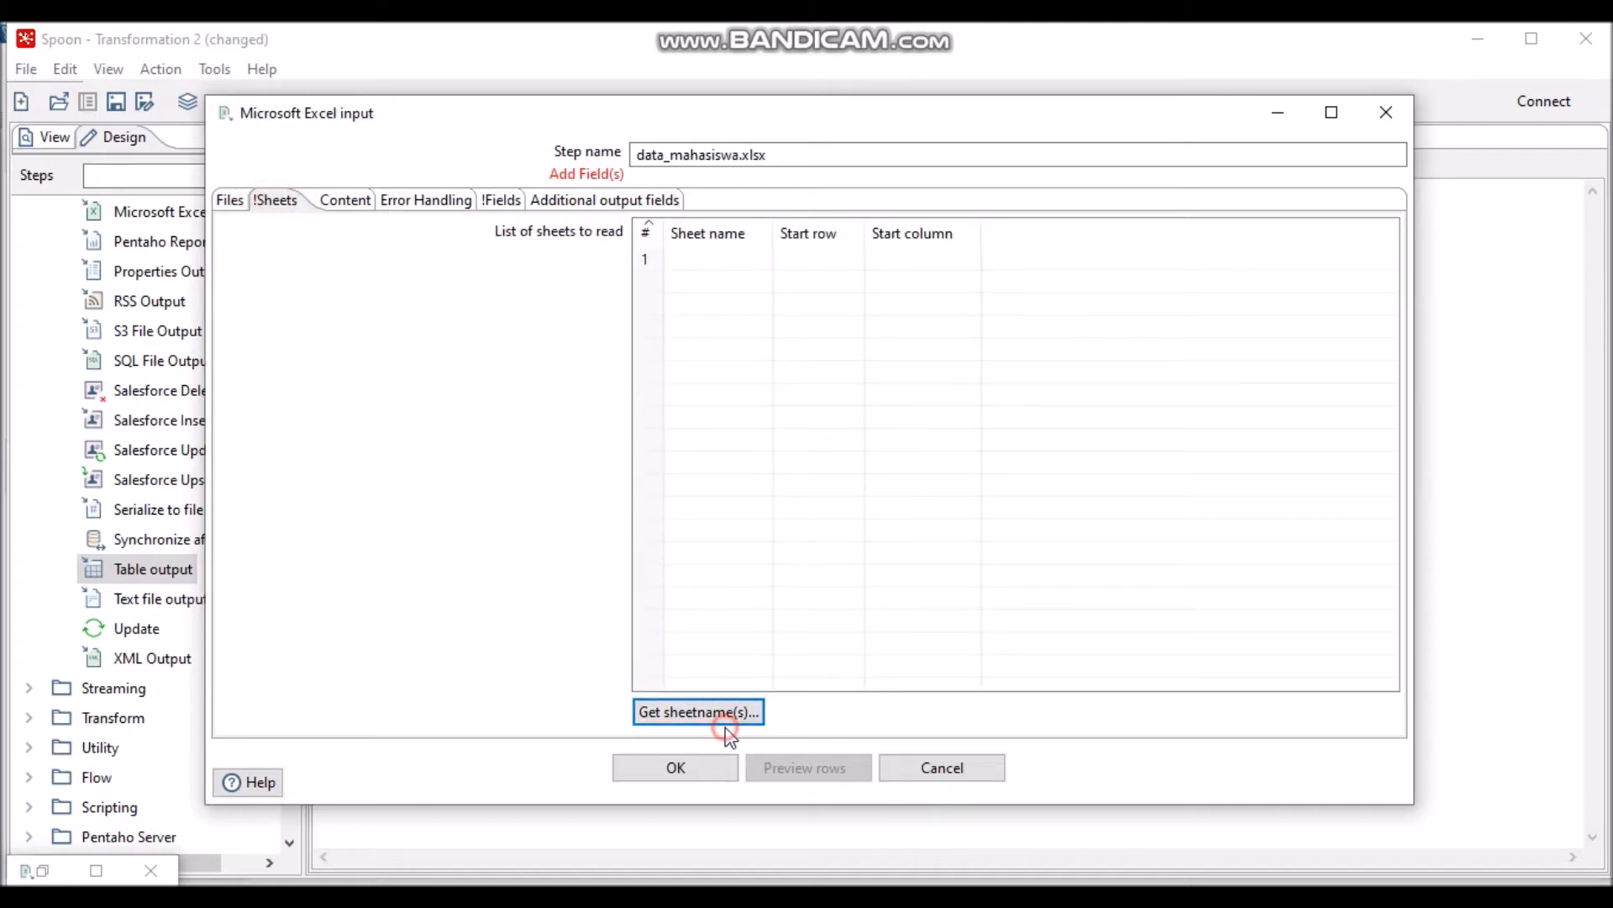
pyautogui.click(731, 716)
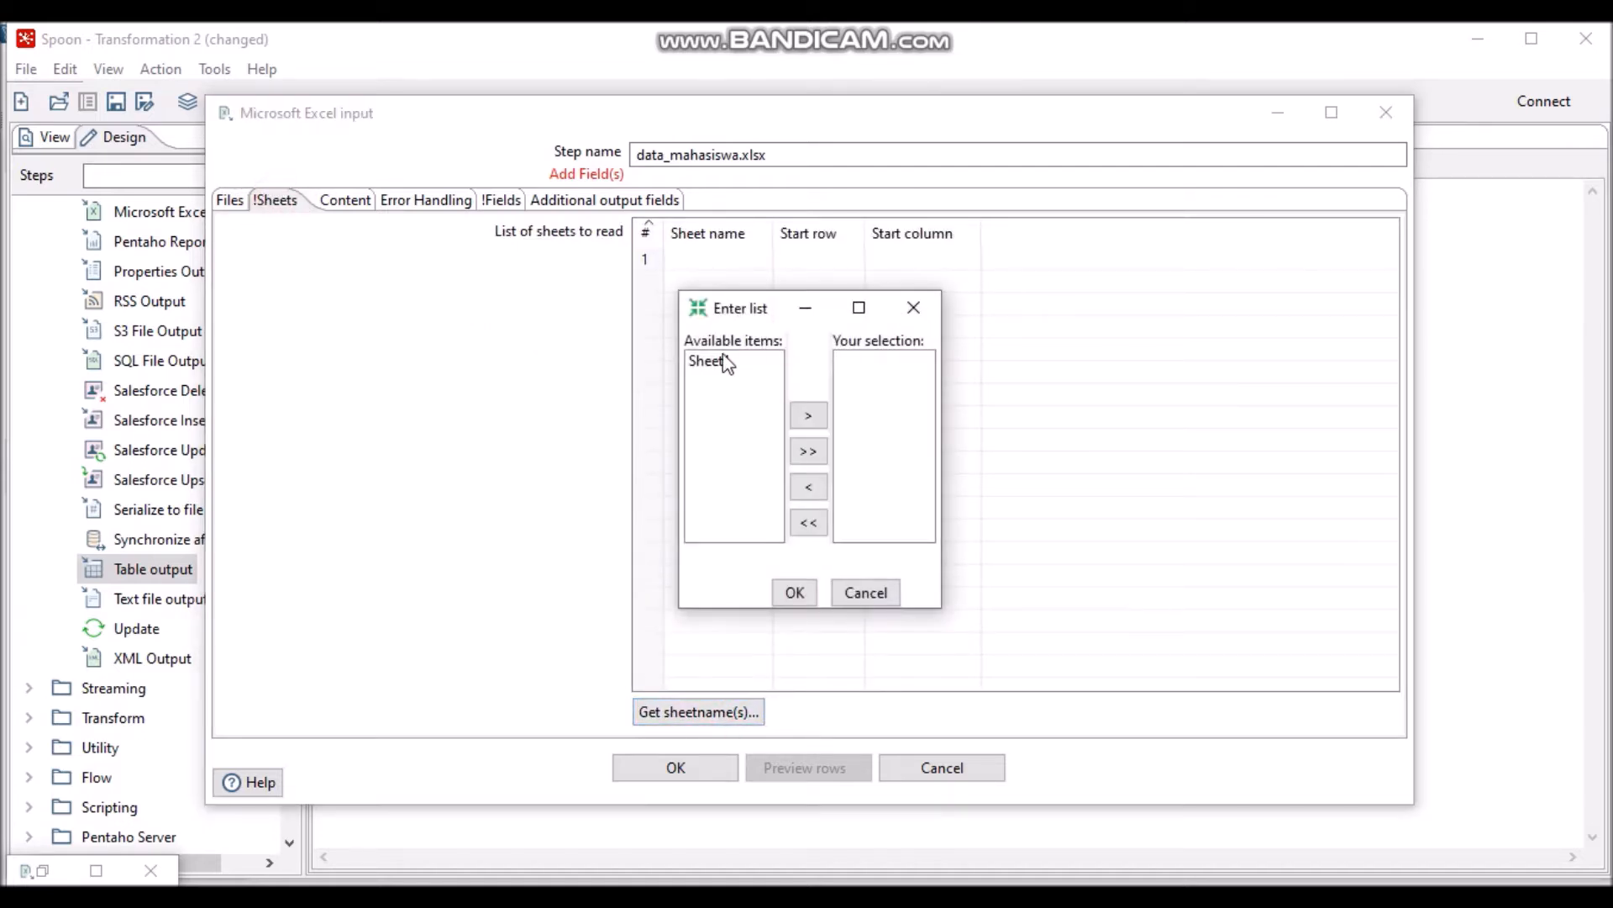
pyautogui.click(725, 361)
pyautogui.click(807, 414)
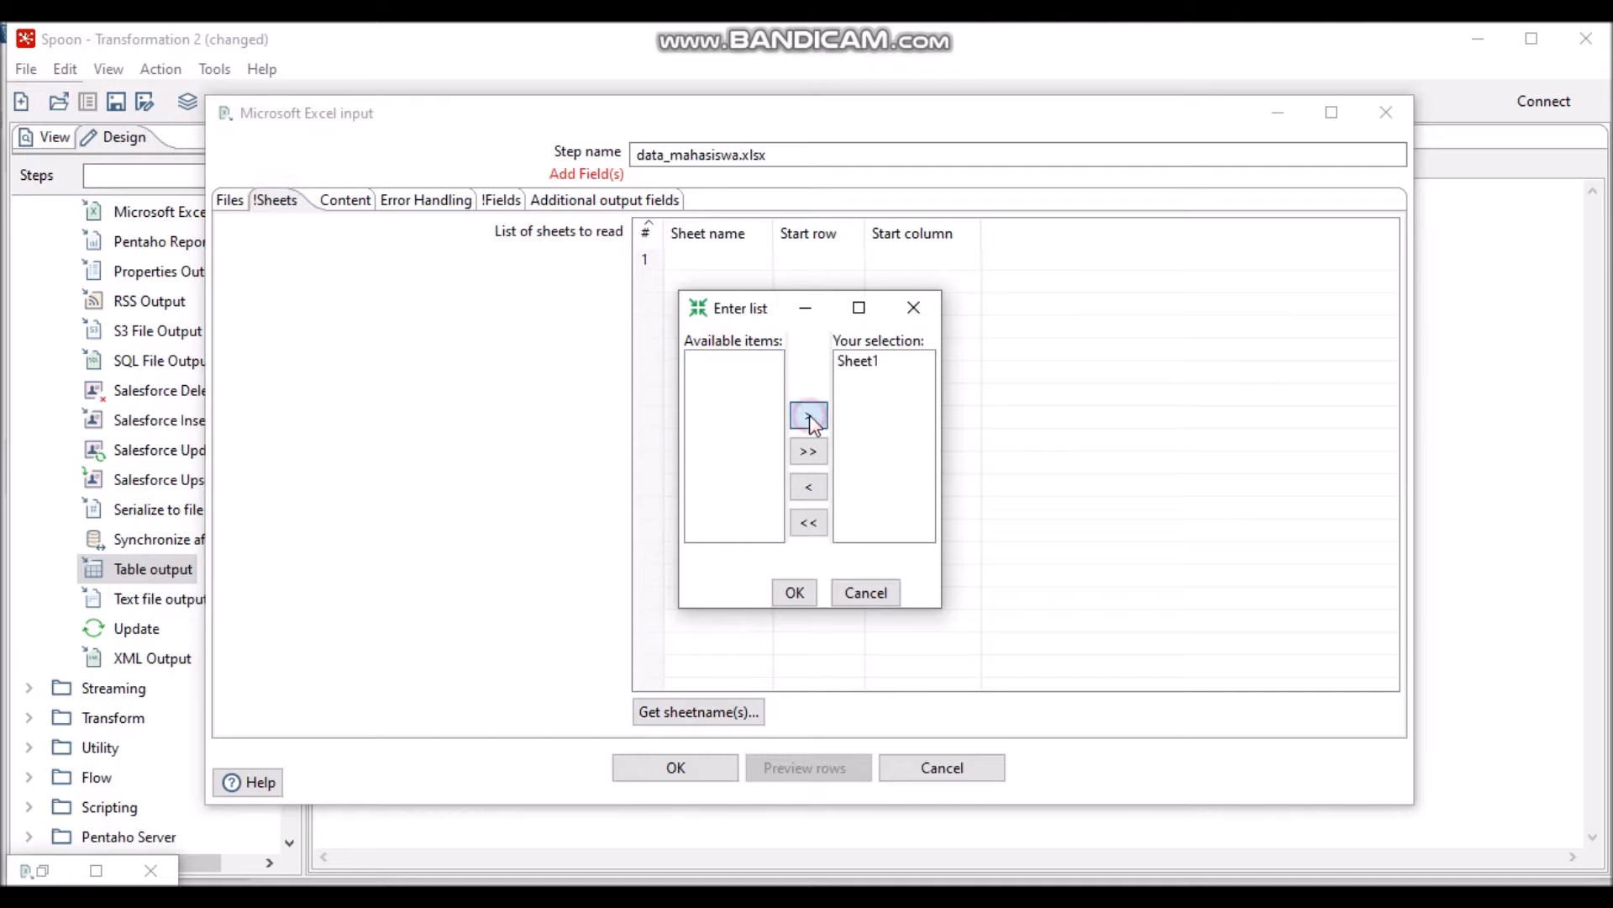
pyautogui.click(794, 592)
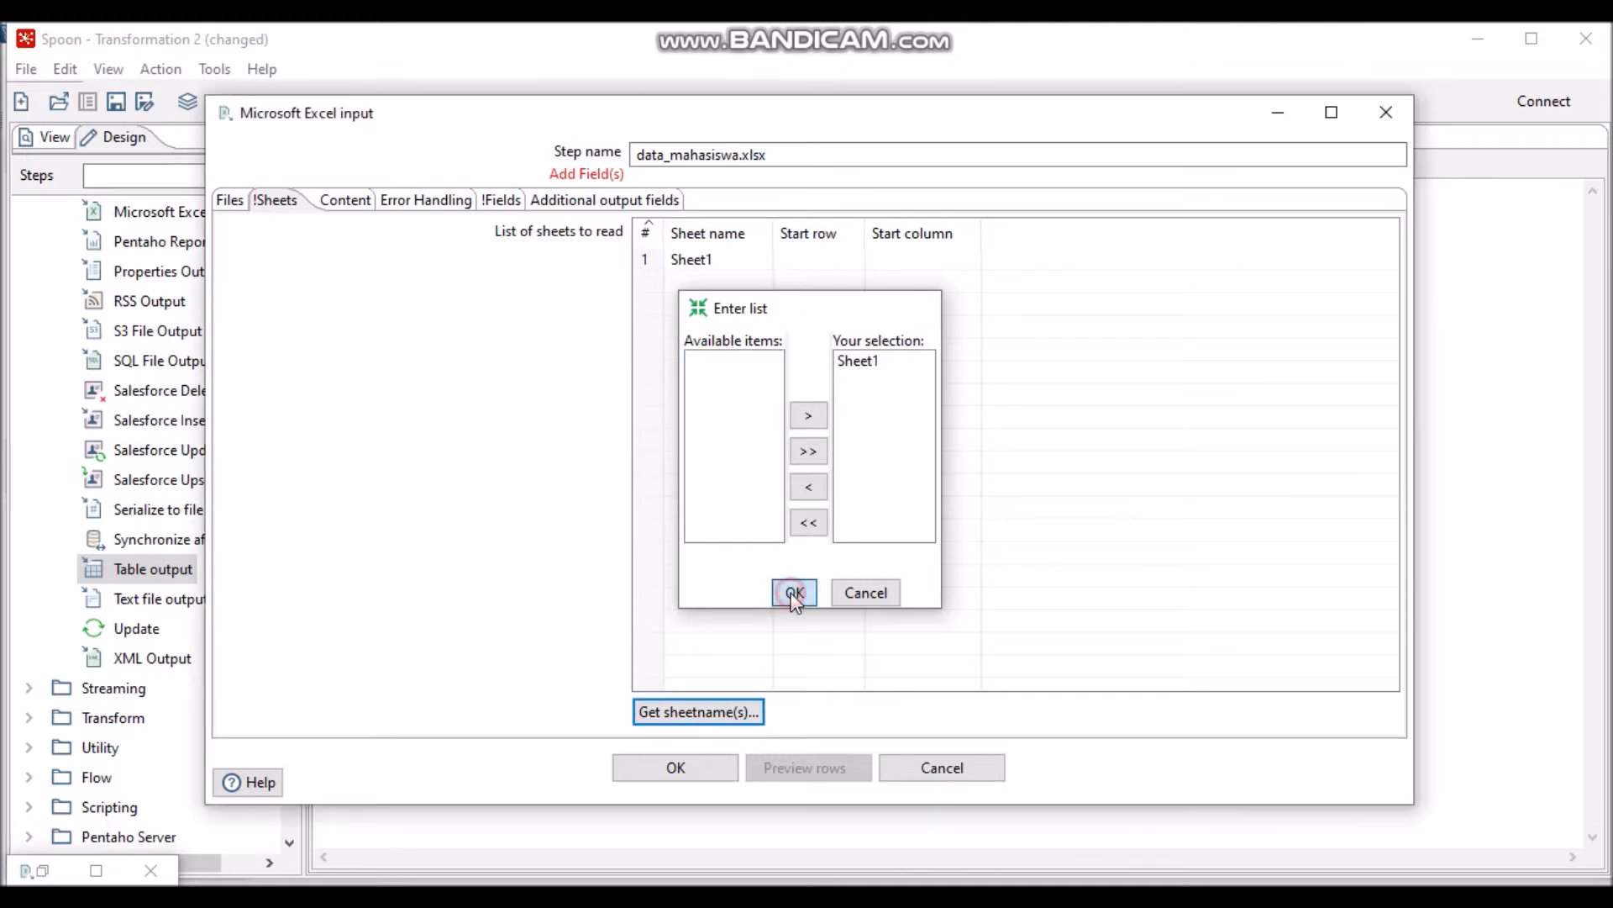
# - Load NIM, NAMA and GENDER_ID from the header row and format NIM as #
pyautogui.click(494, 204)
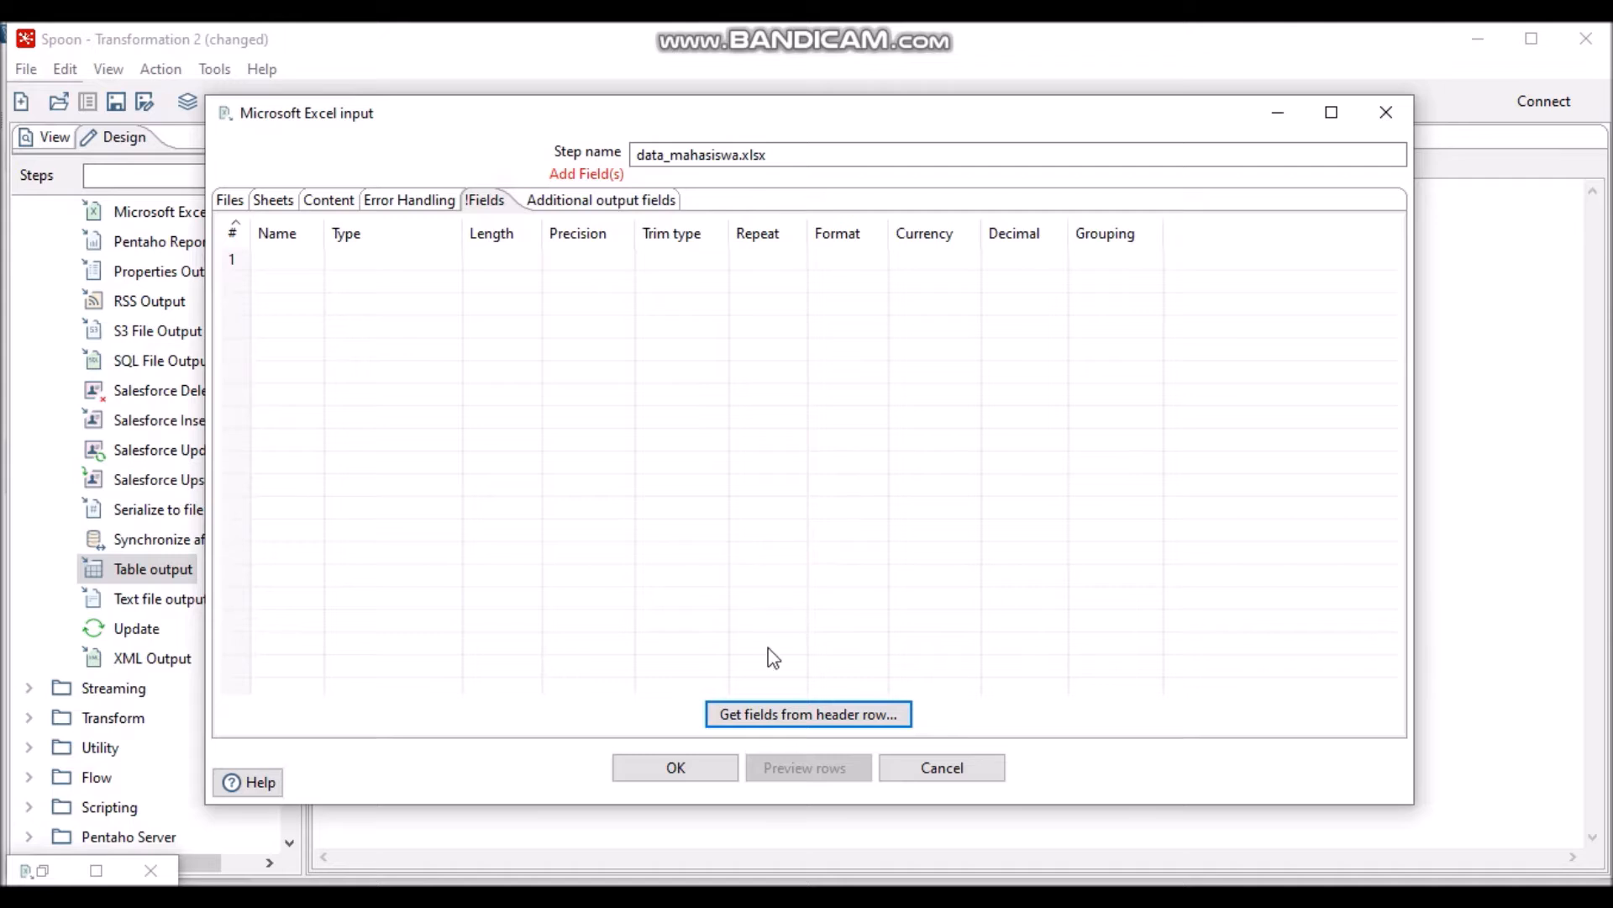
pyautogui.click(780, 716)
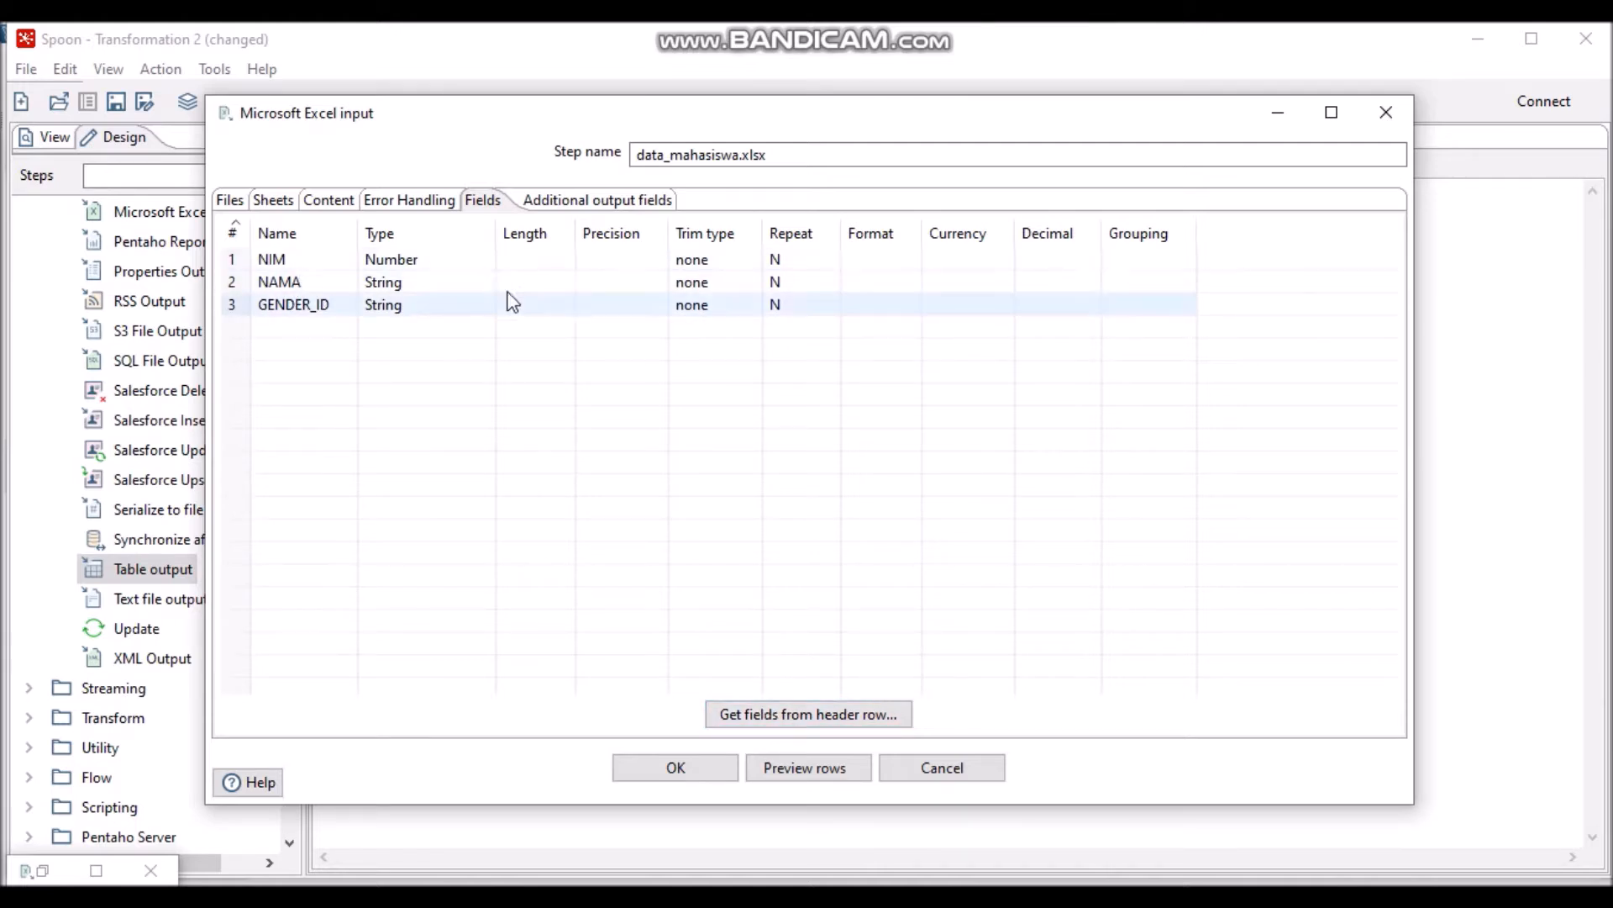
pyautogui.click(876, 258)
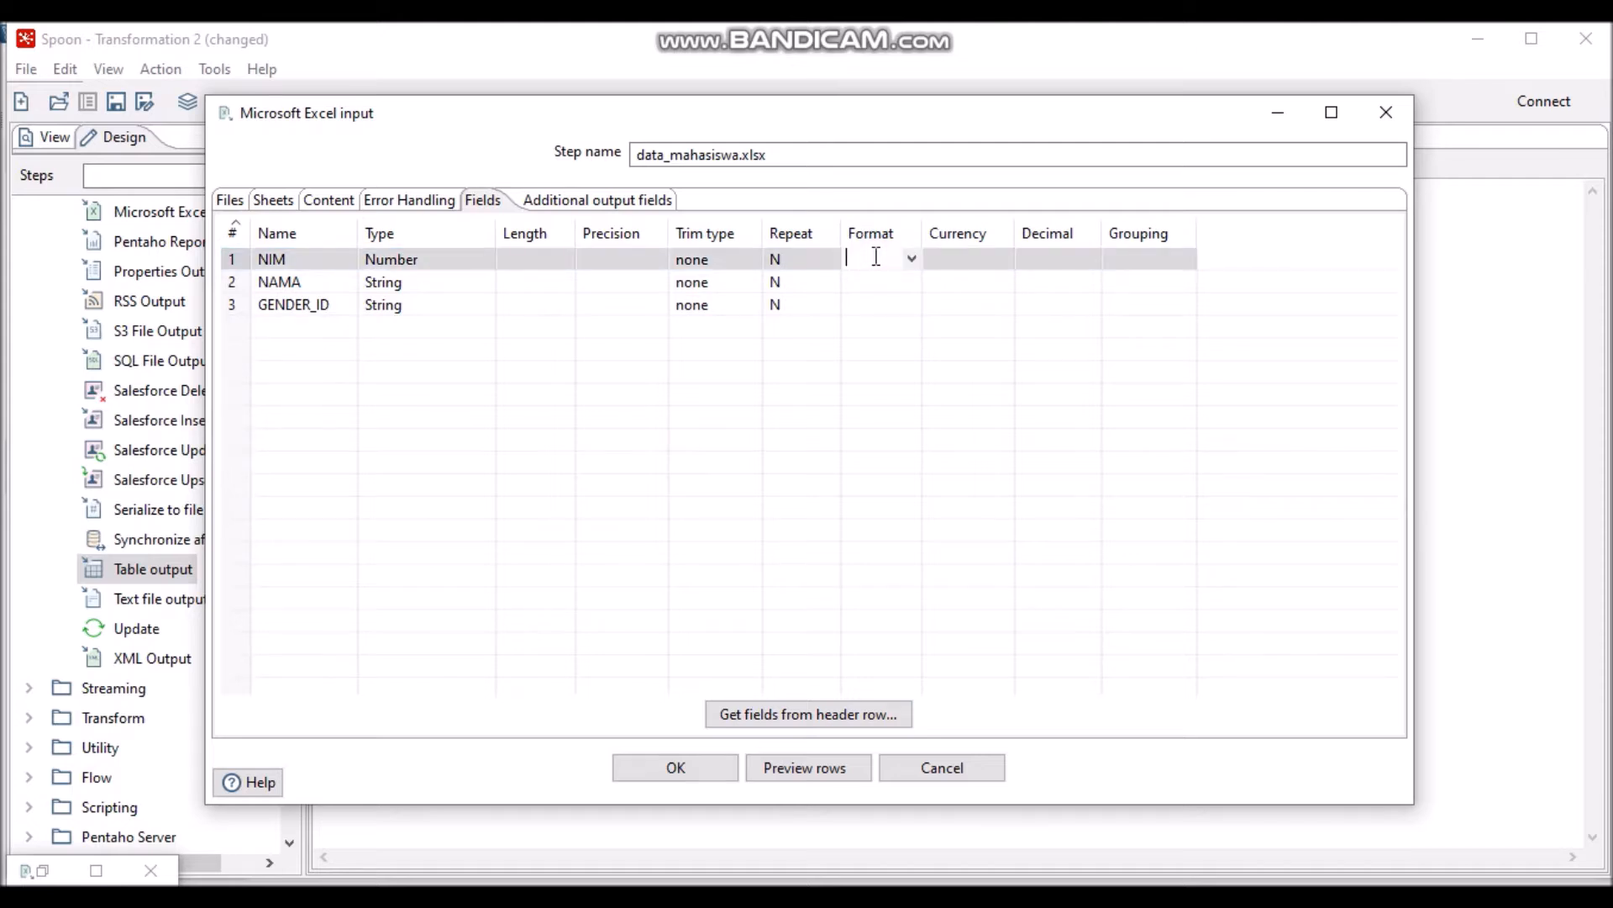
pyautogui.write('#')
pyautogui.click(547, 255)
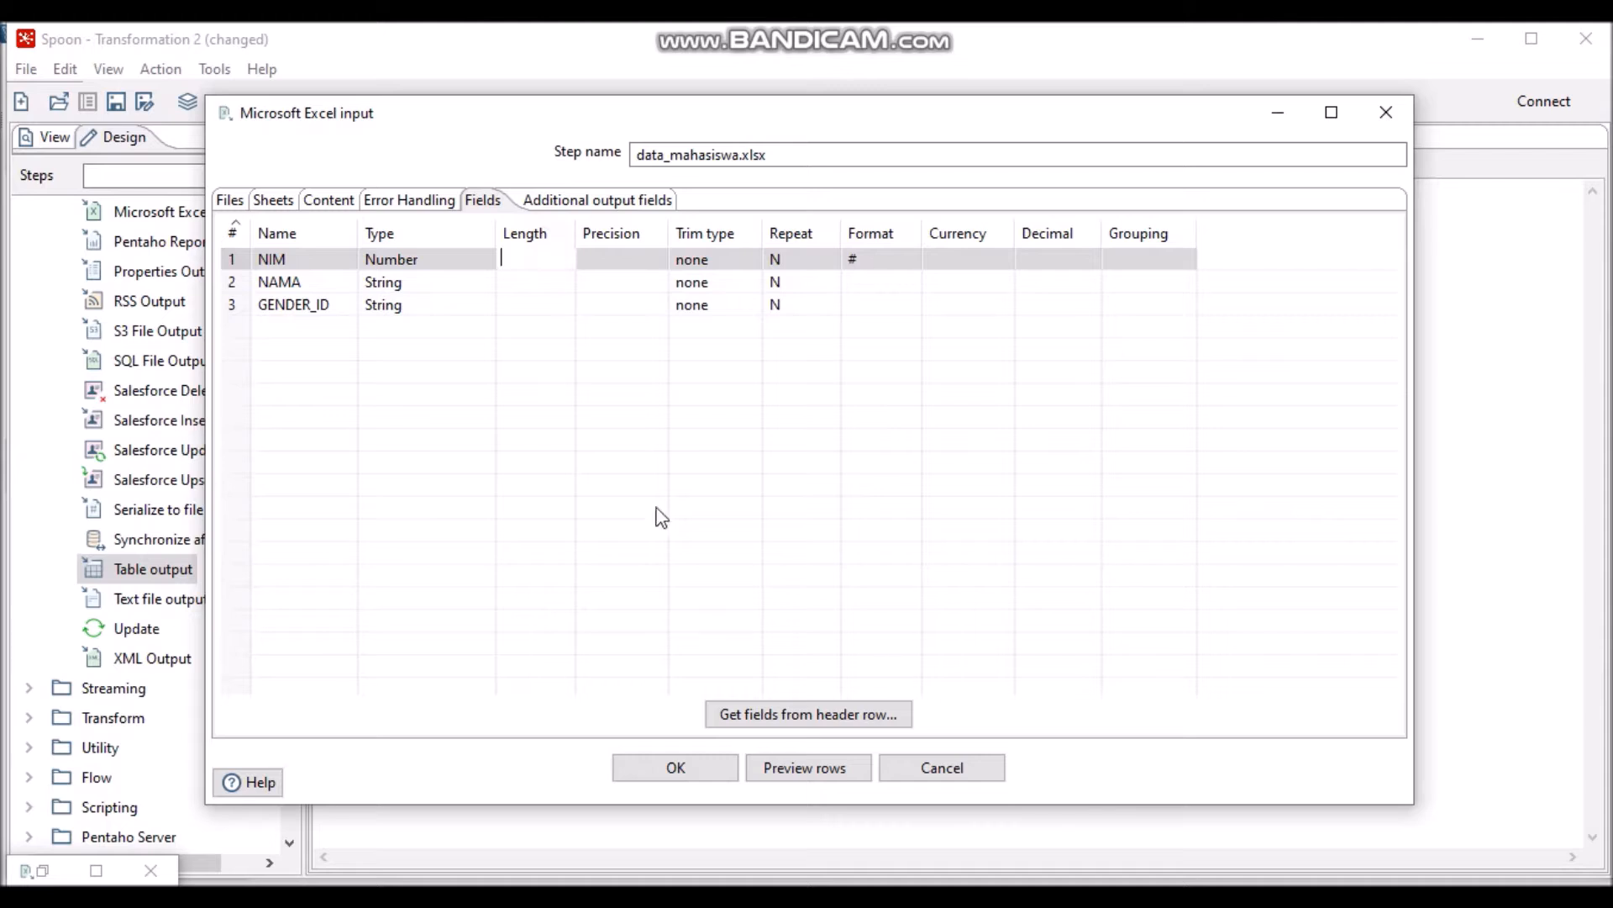
# - Preview up to 1000 rows of data_mahasiswa.xlsx, showing 4 student rows
pyautogui.click(806, 768)
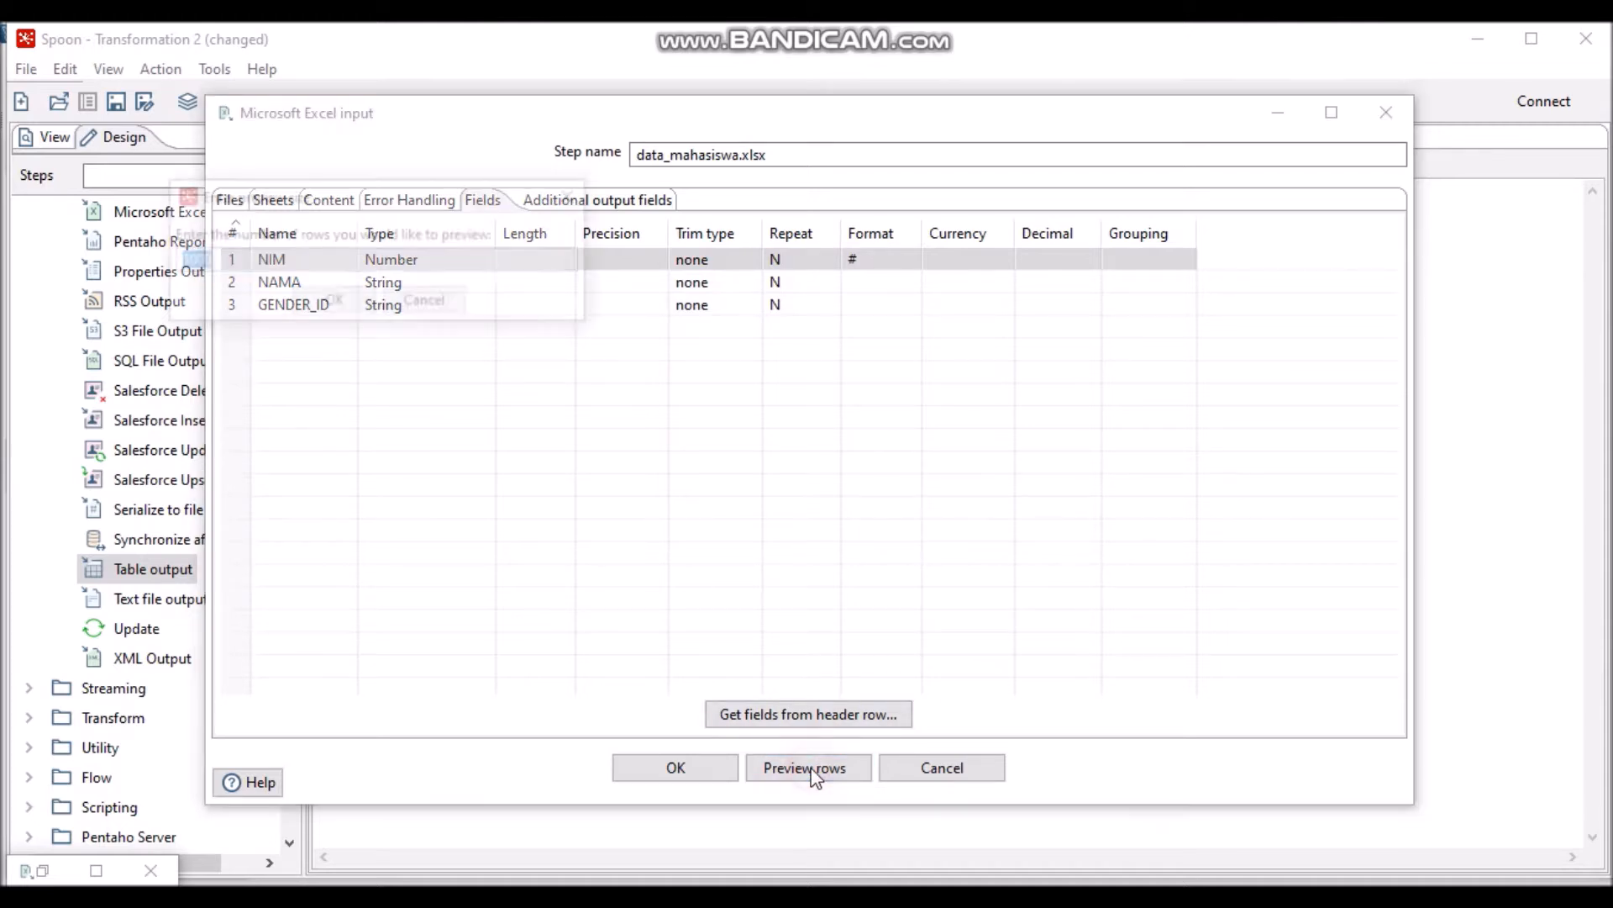
pyautogui.click(340, 306)
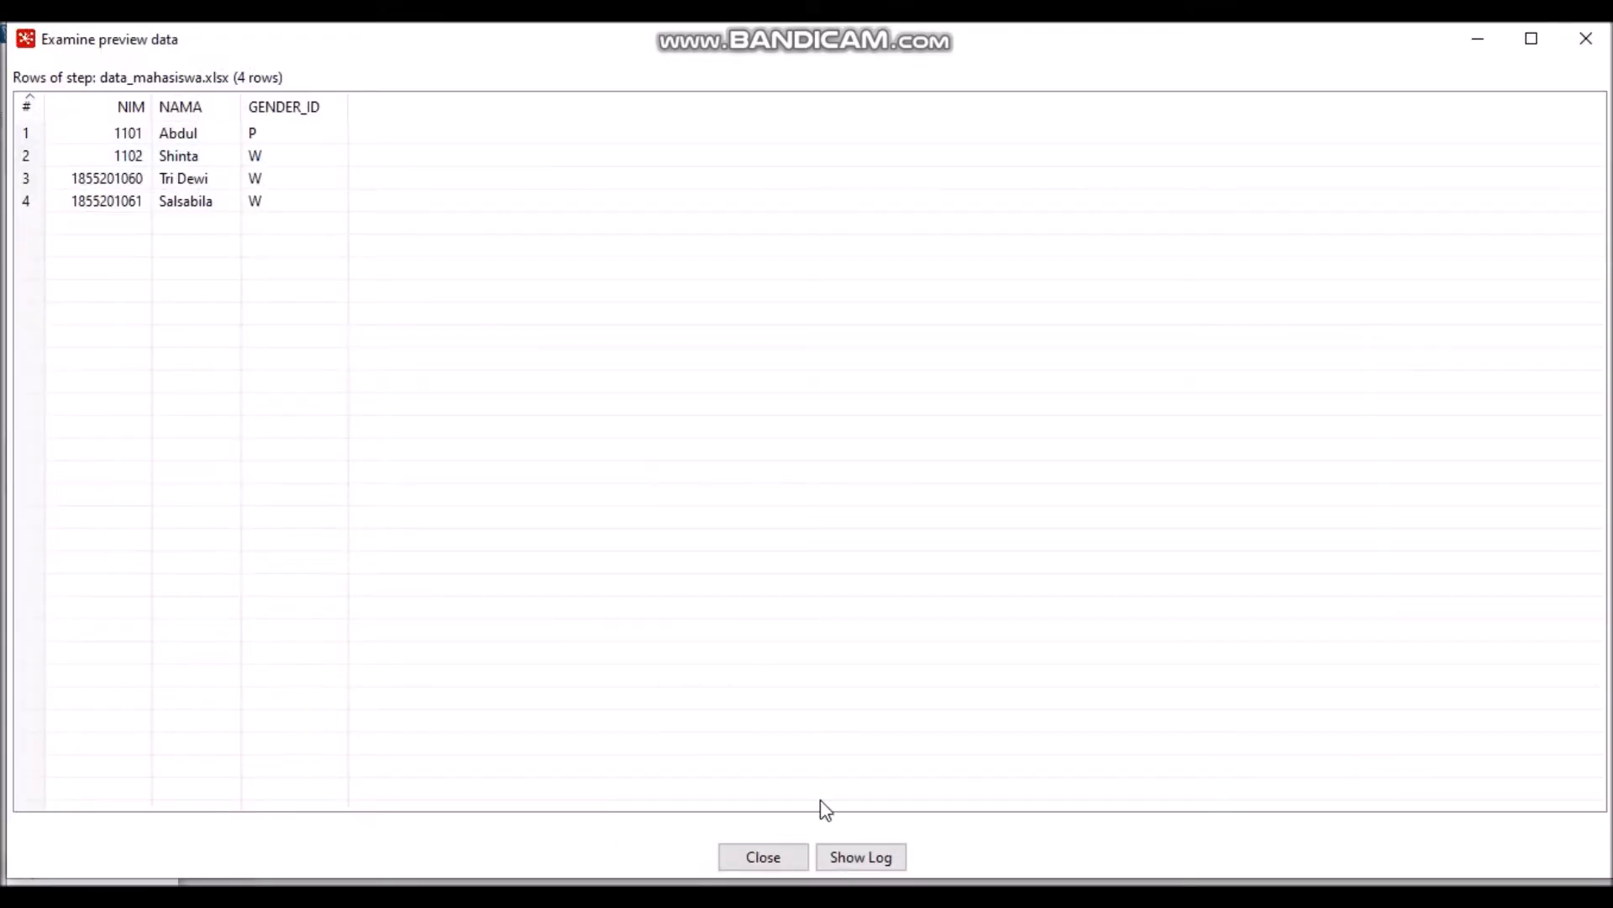
# - Accept the Excel input, then name the first Table output data_mahasiswa with target table data_mahasiswa
pyautogui.click(778, 862)
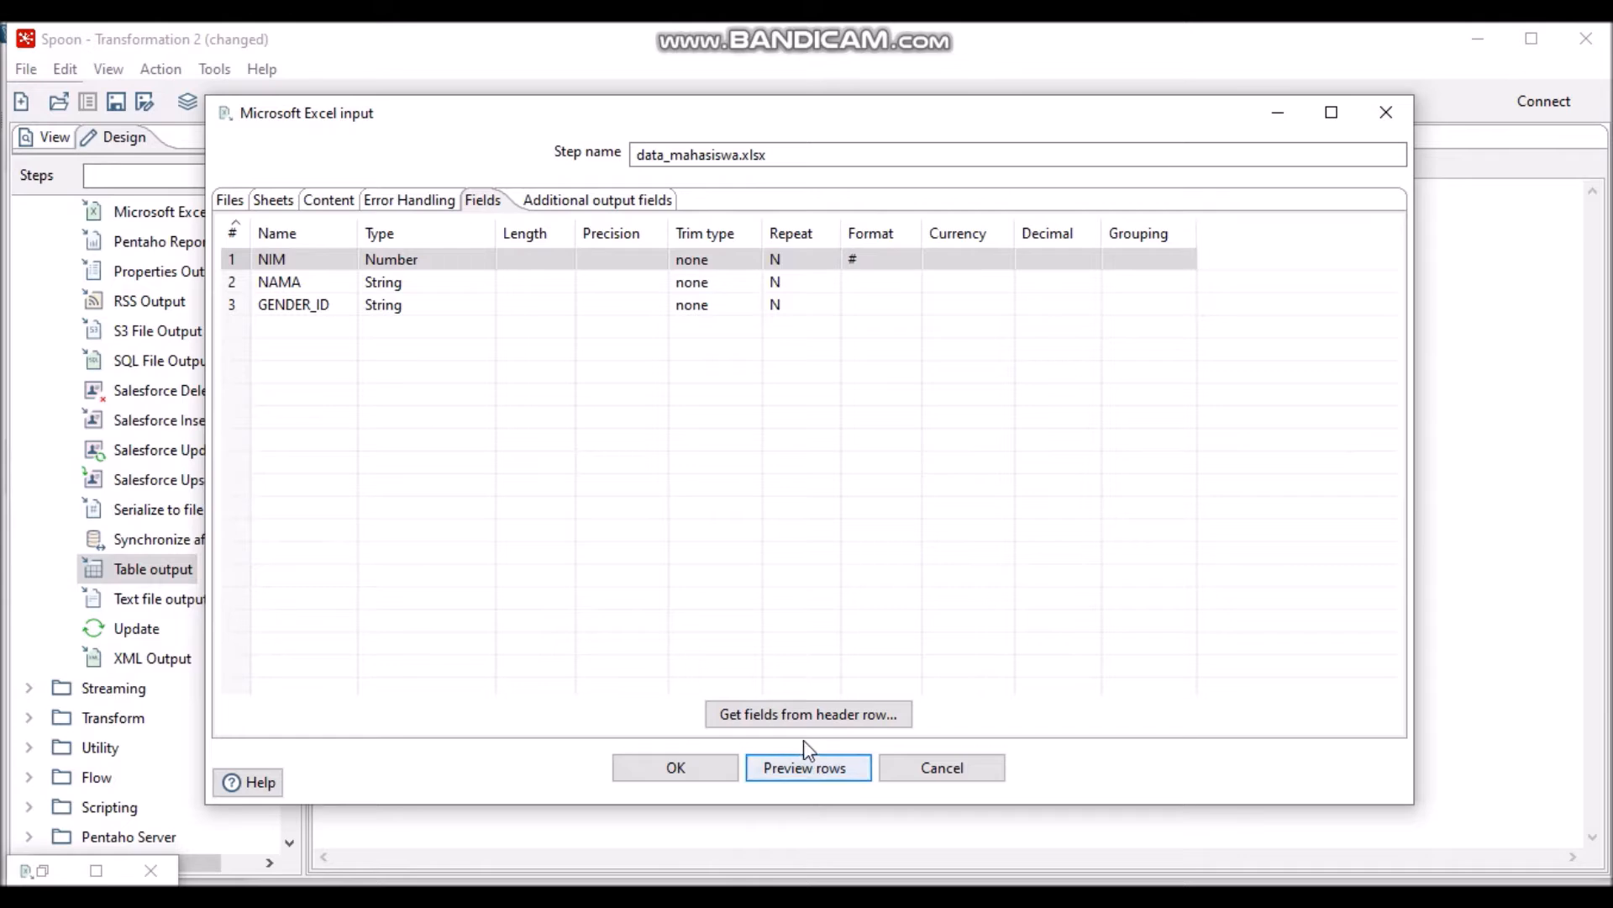
pyautogui.click(678, 772)
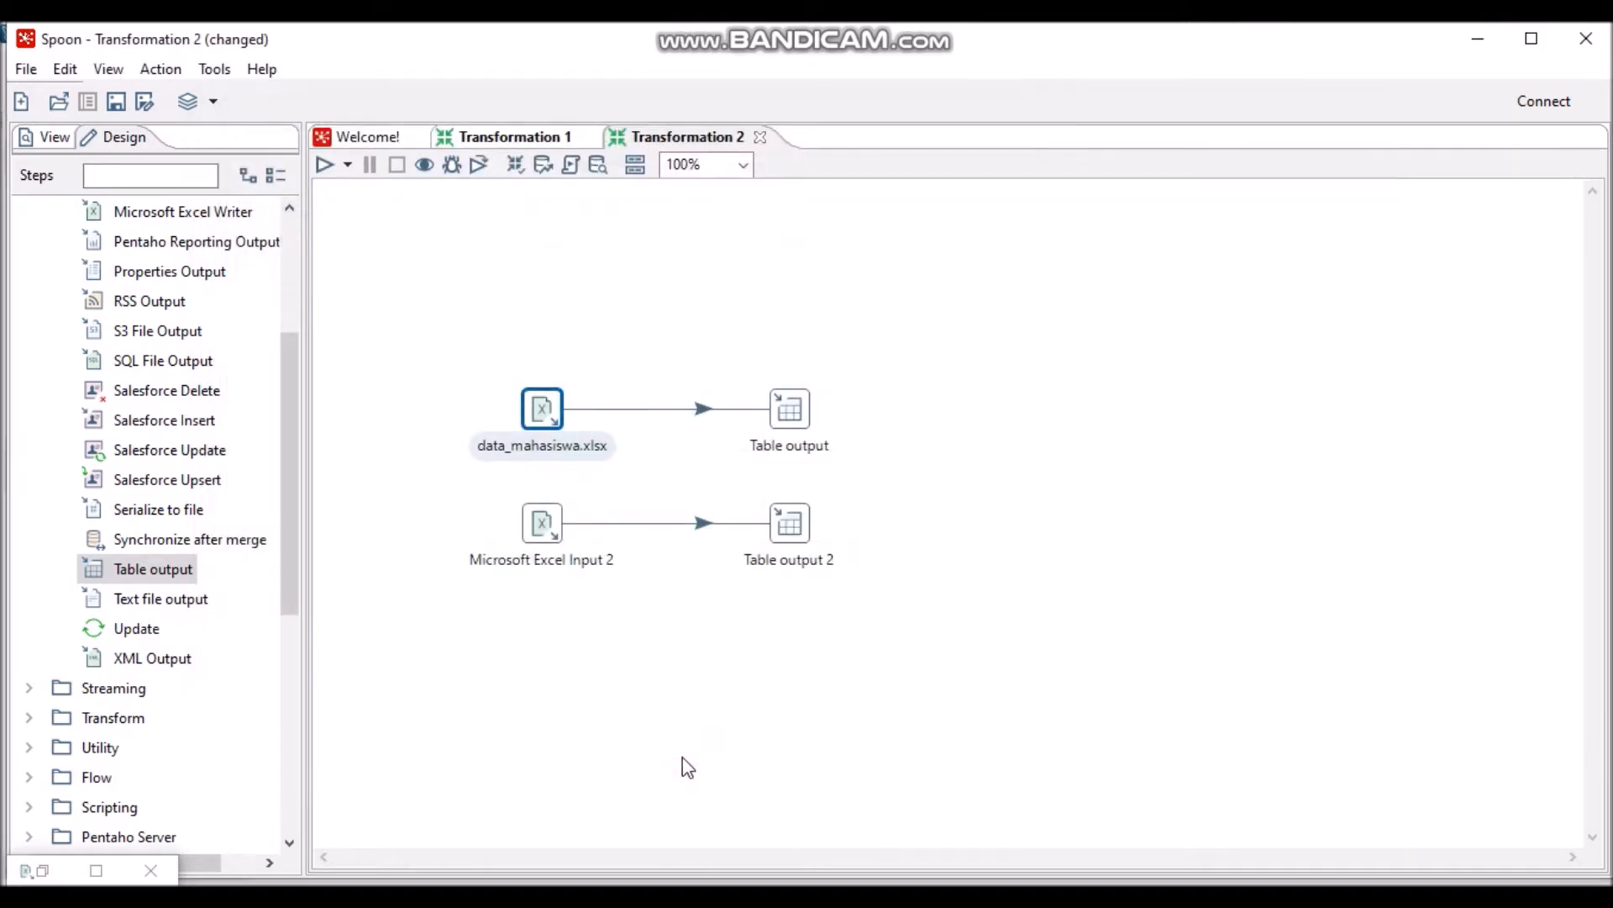
pyautogui.doubleClick(805, 420)
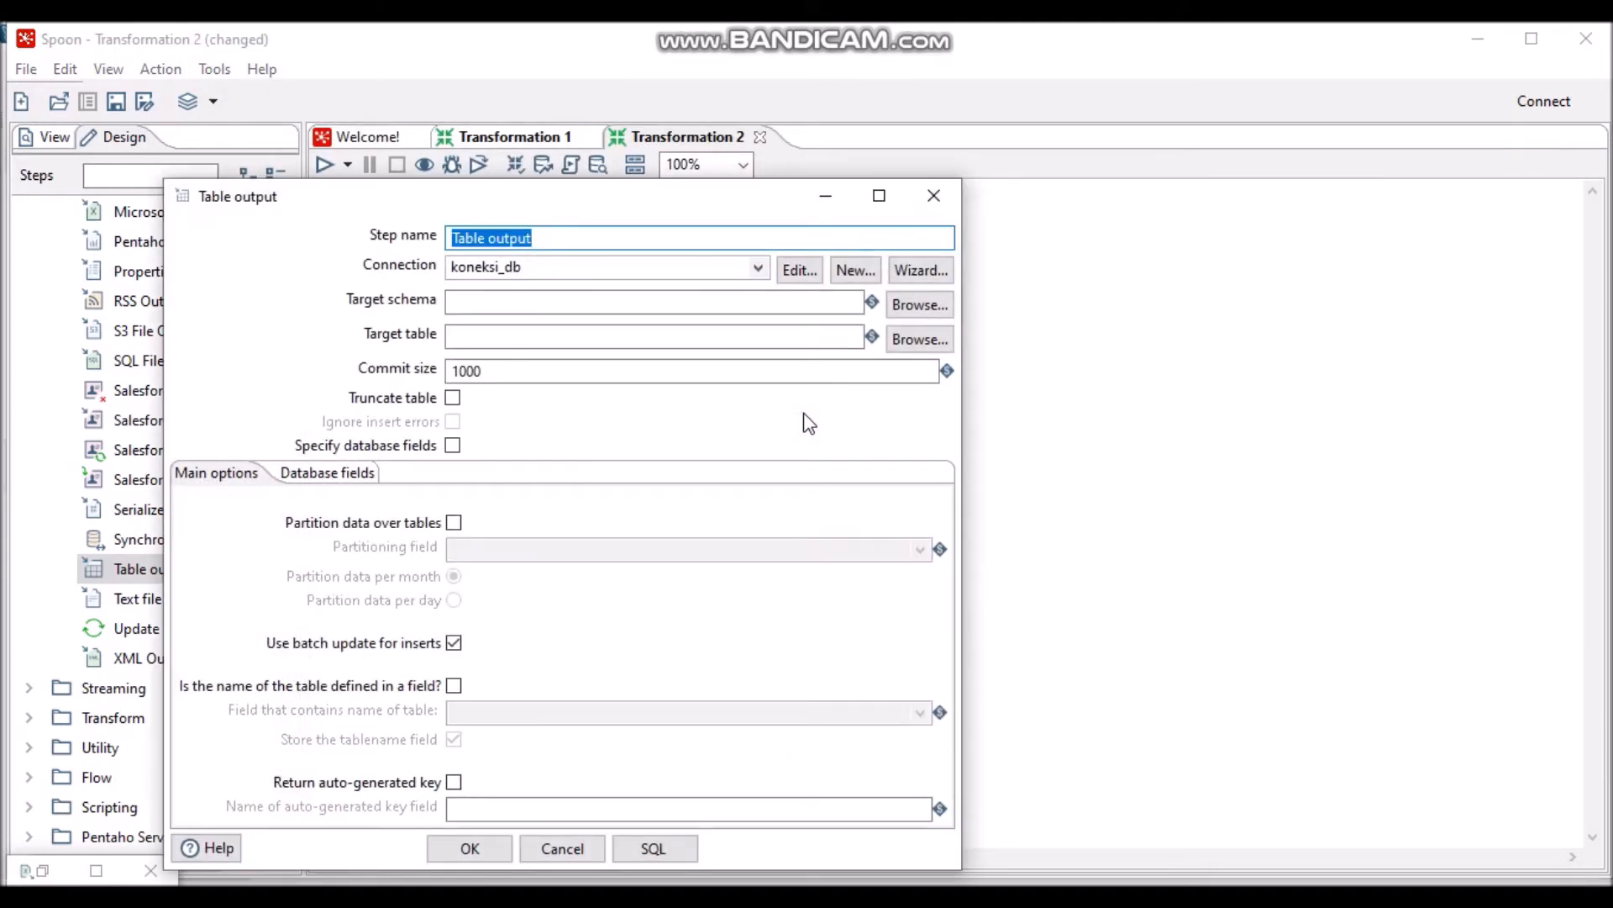
pyautogui.write('da')
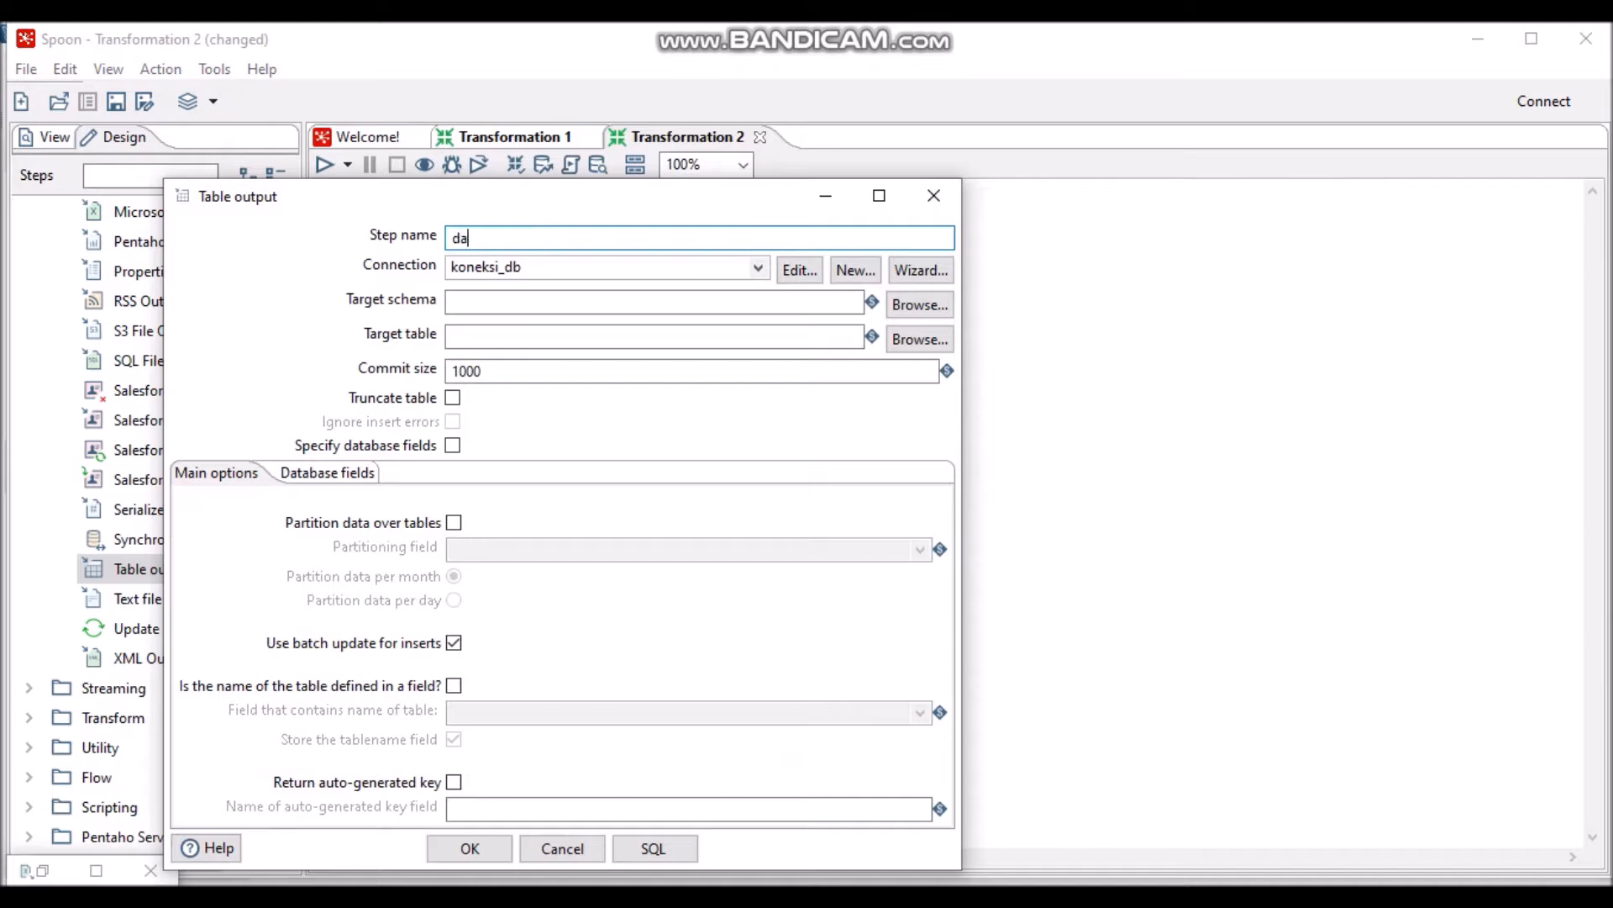
pyautogui.write('ta_mahasiswa')
pyautogui.click(640, 343)
pyautogui.write('data_mahasiswa')
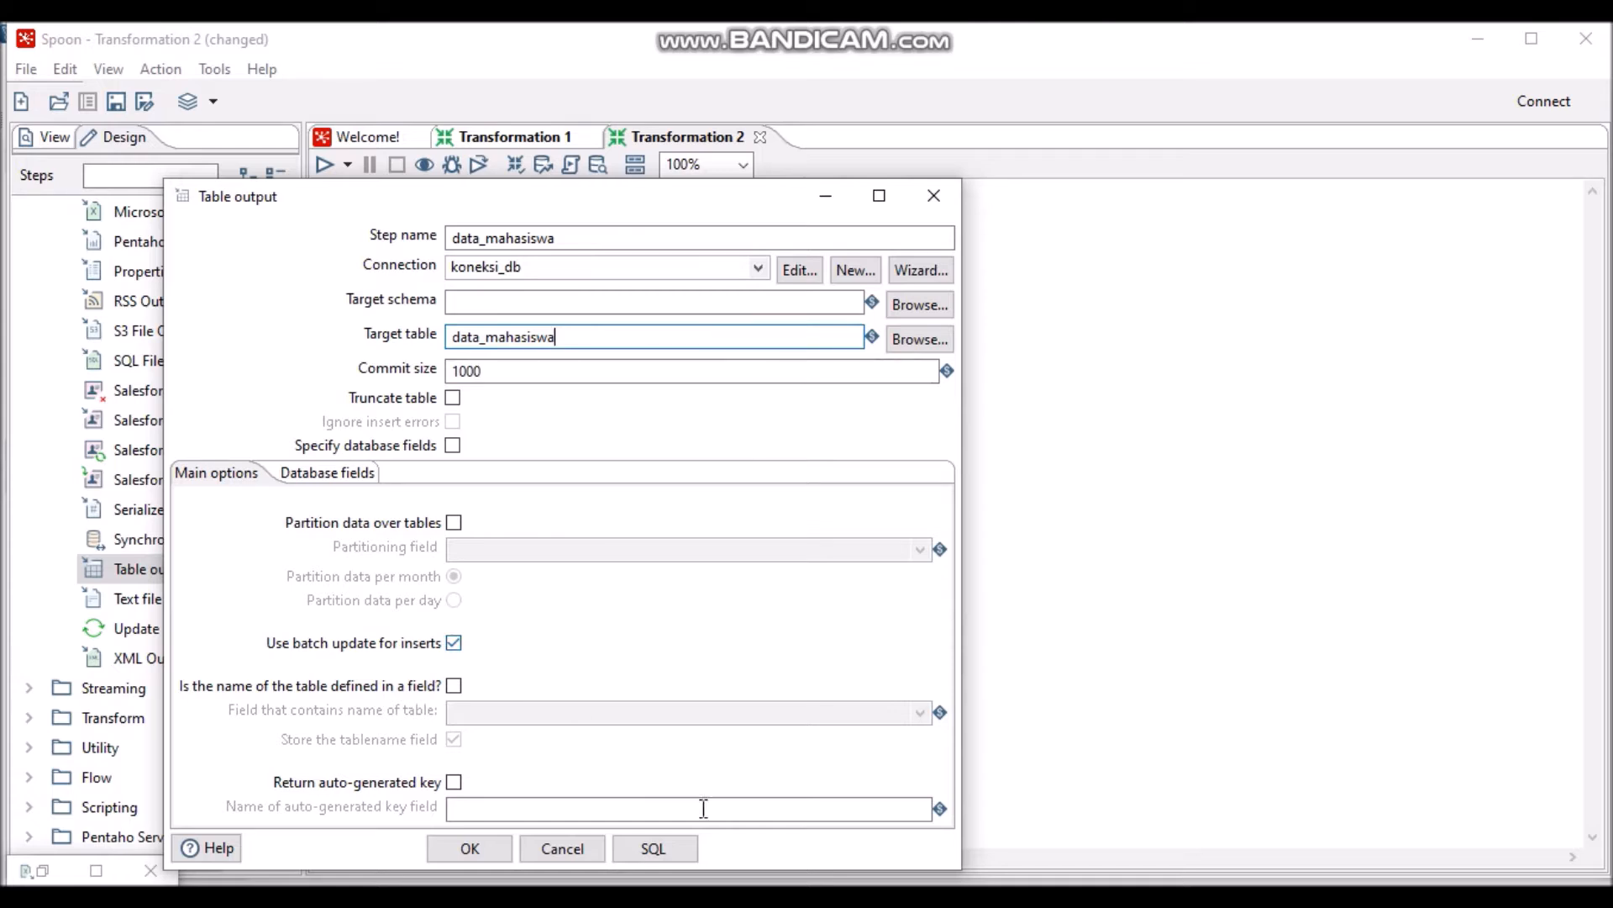
# - Generate and execute the CREATE TABLE data_mahasiswa SQL, then accept the Table output settings
pyautogui.click(667, 845)
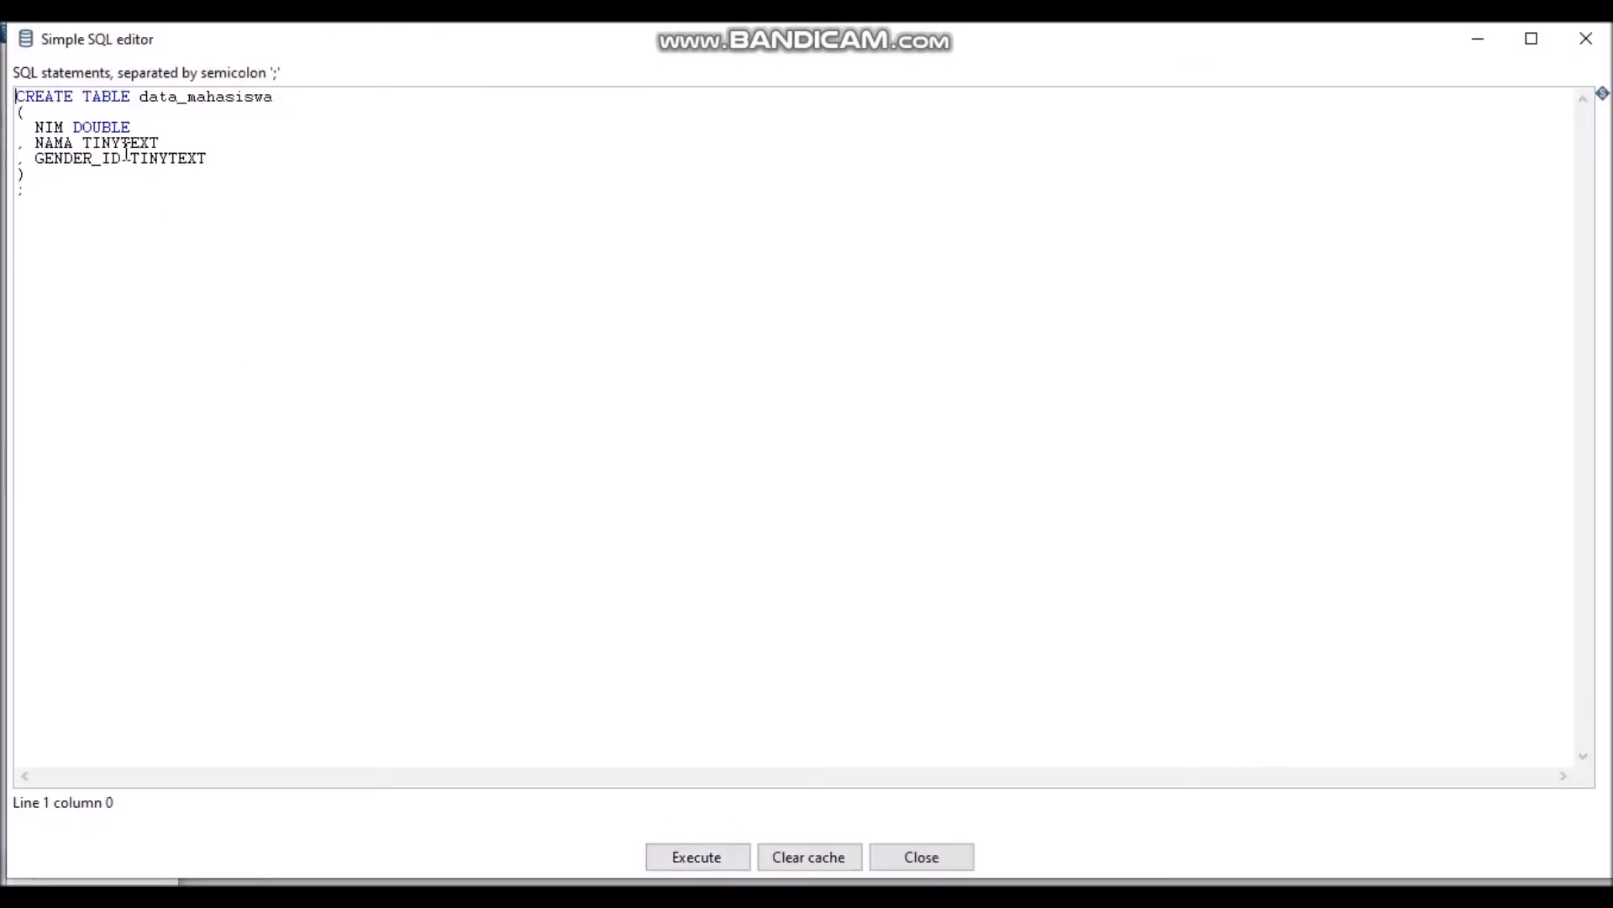
pyautogui.click(724, 861)
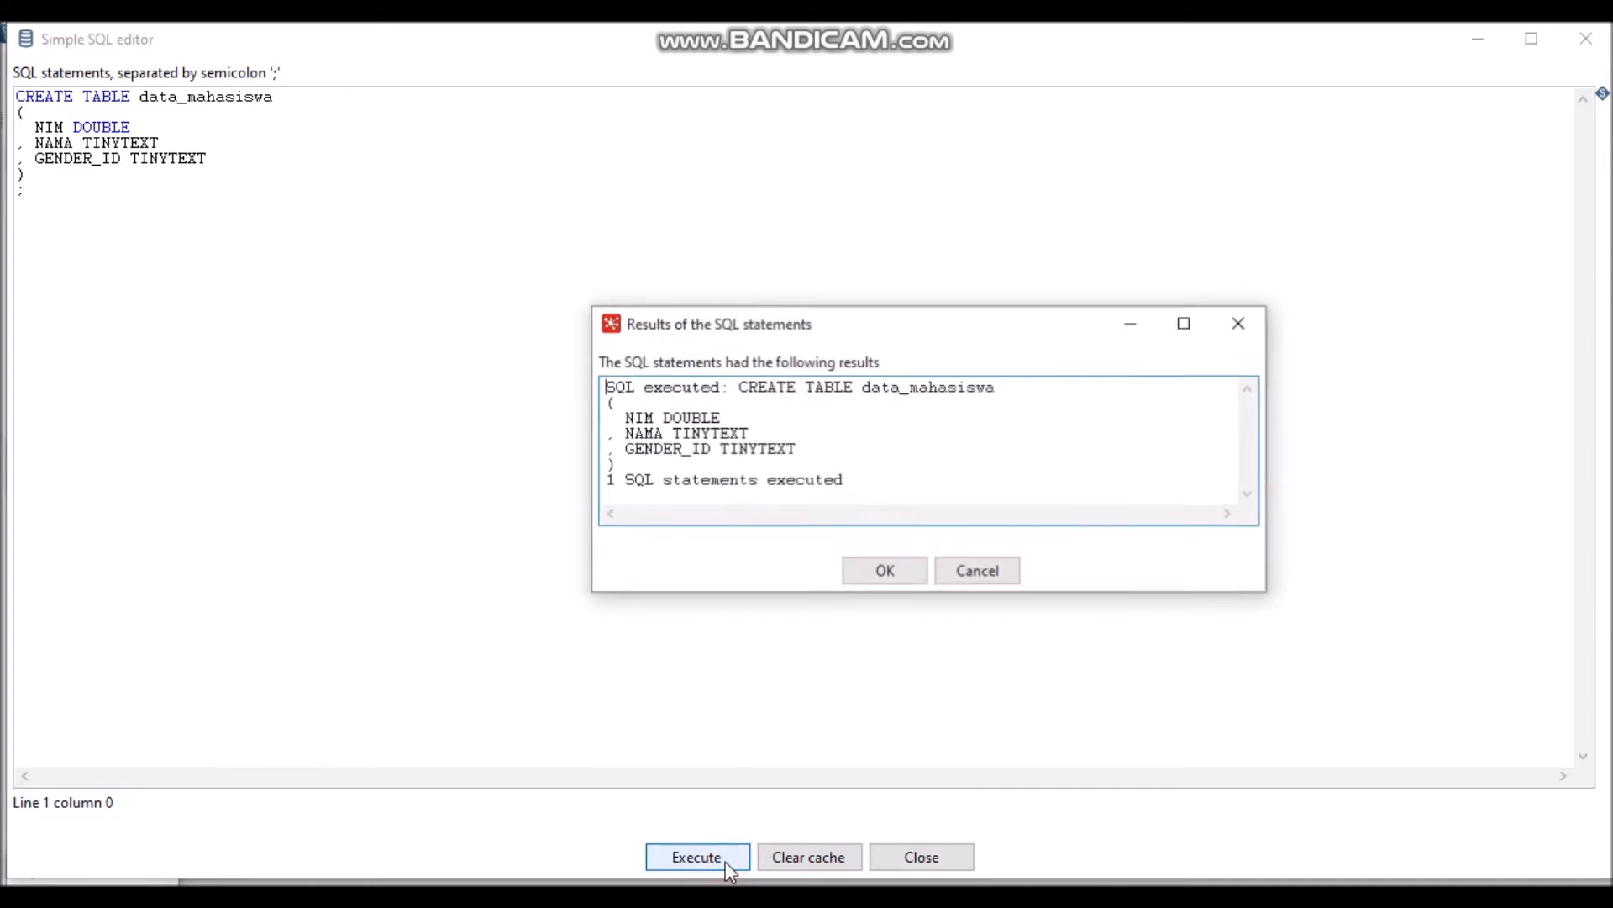
pyautogui.click(893, 574)
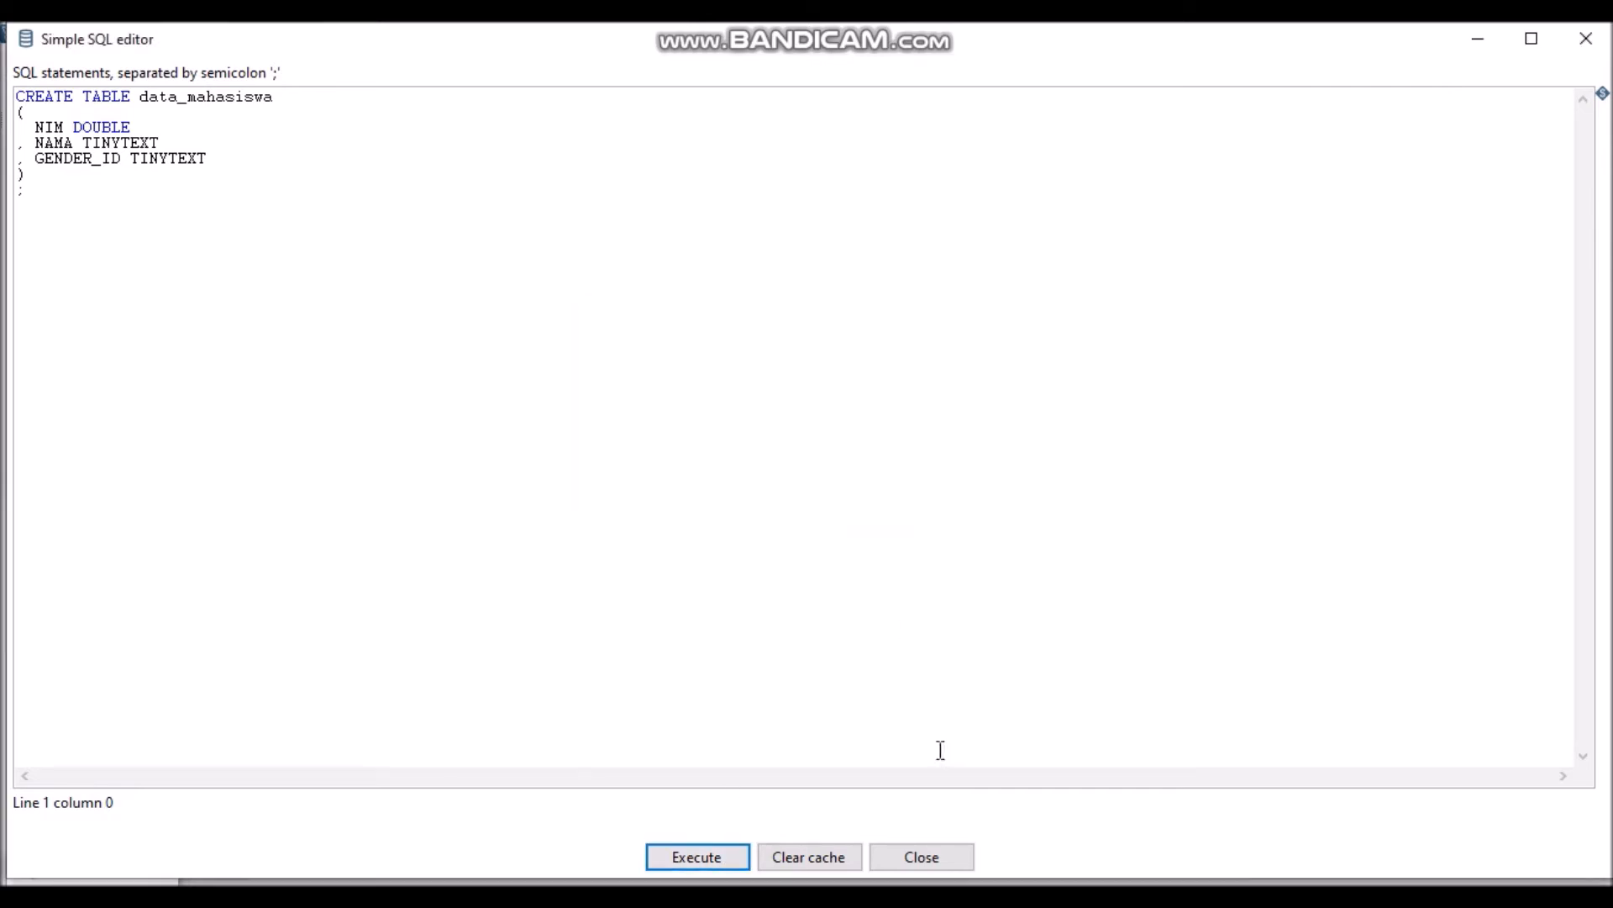
pyautogui.click(943, 857)
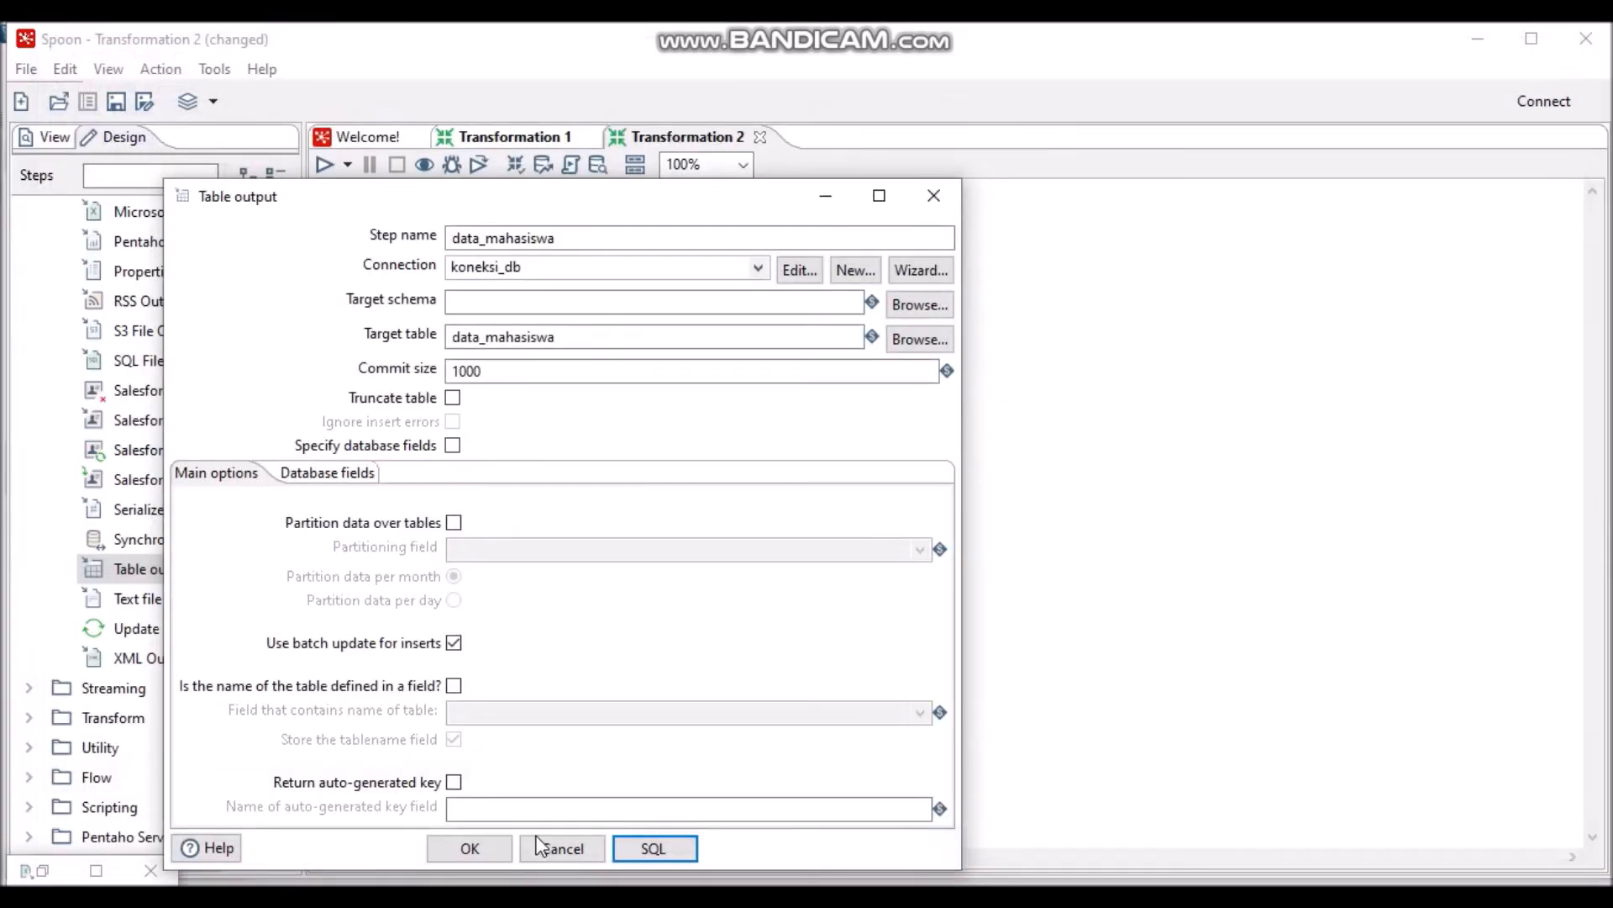
pyautogui.click(480, 846)
pyautogui.doubleClick(542, 522)
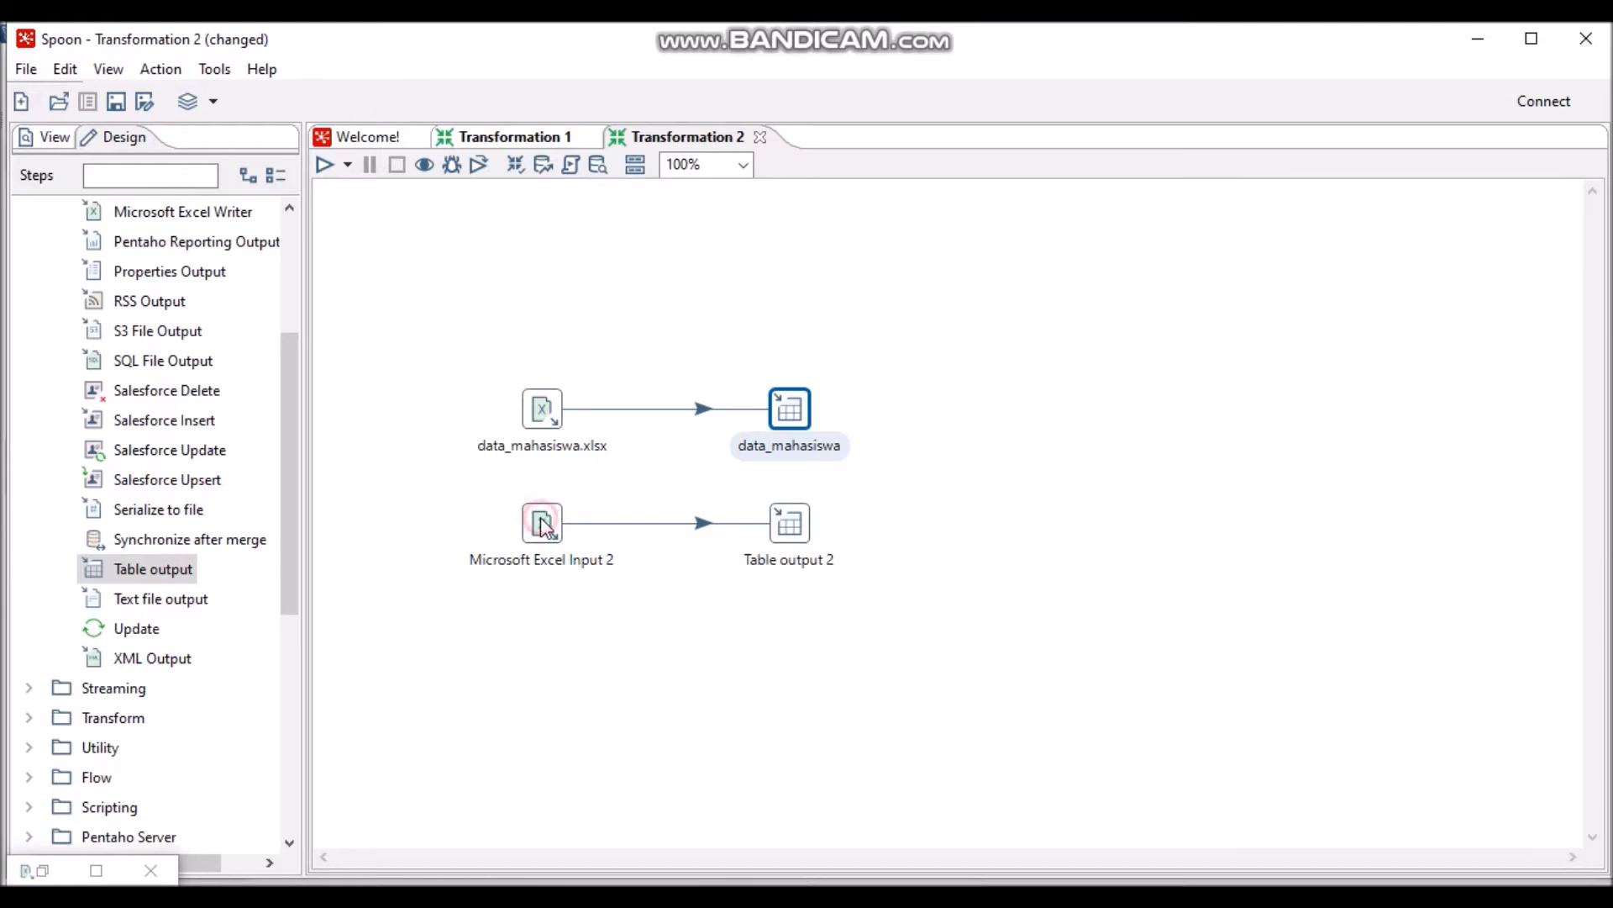
# - Set the second Excel input to Excel 2007 XLSX and add data_gender.xlsx as its file
pyautogui.write('dat')
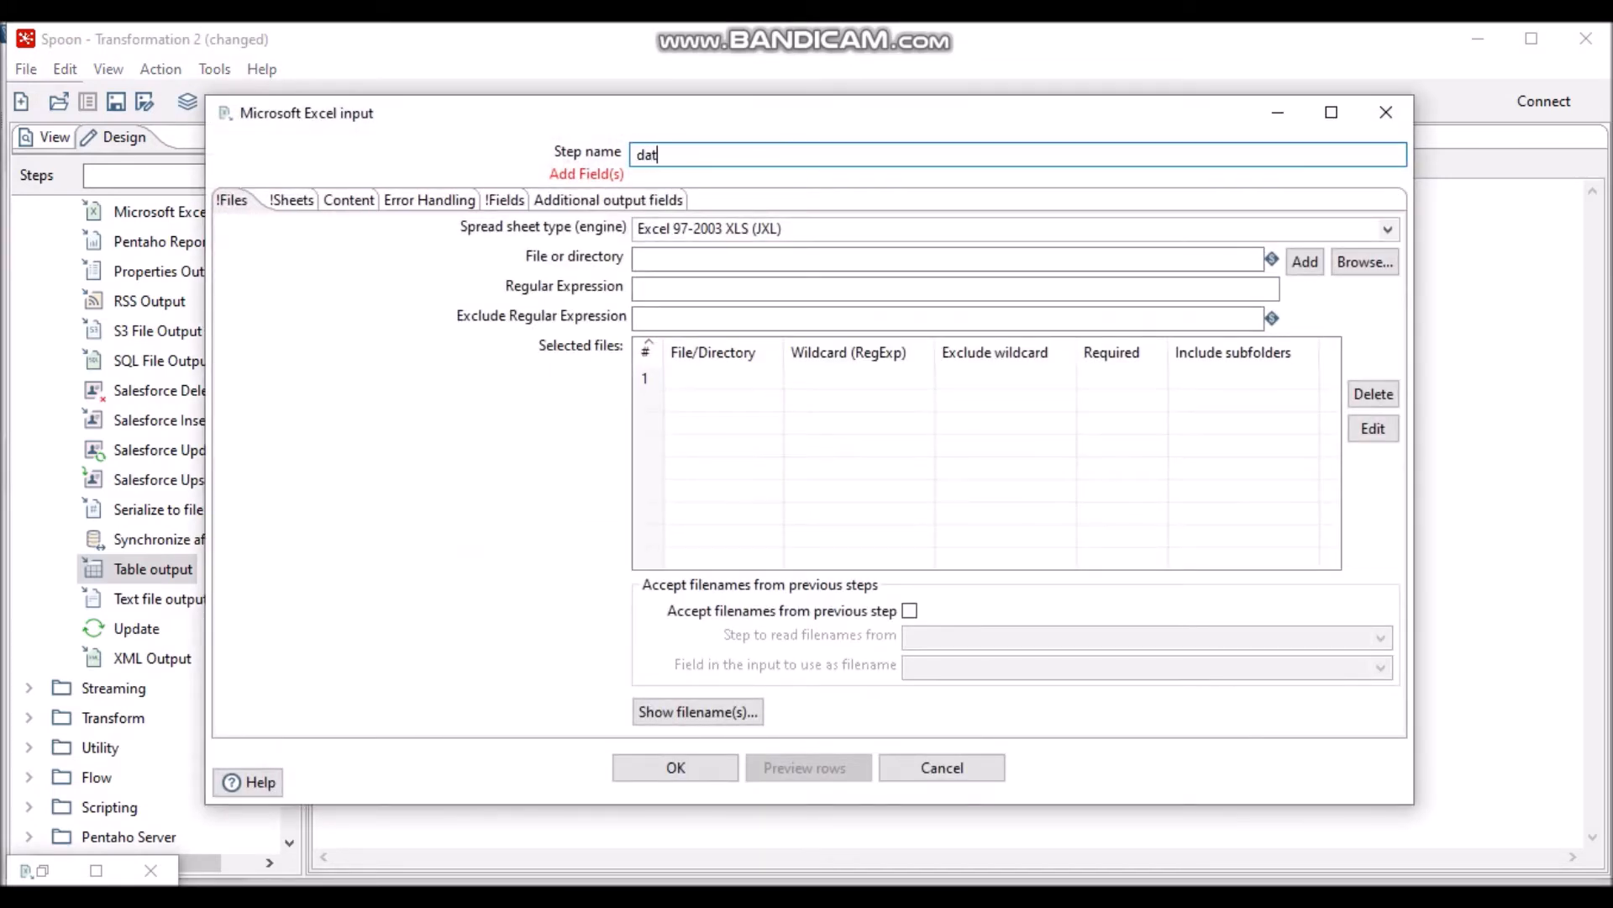
pyautogui.write('a_gender')
pyautogui.click(911, 225)
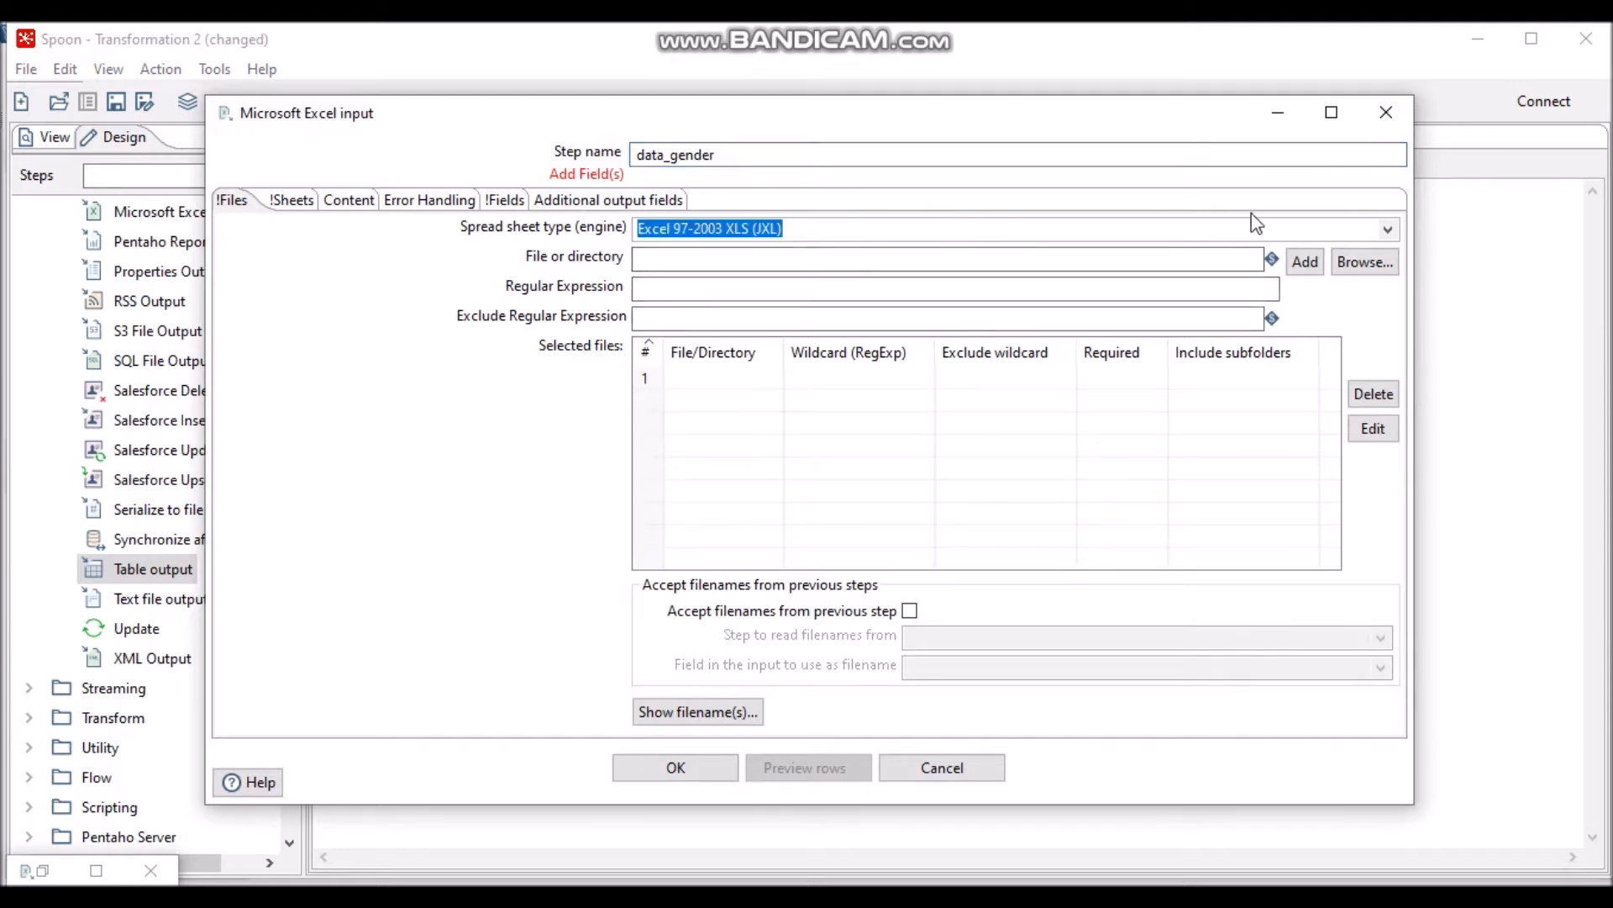
pyautogui.click(1384, 227)
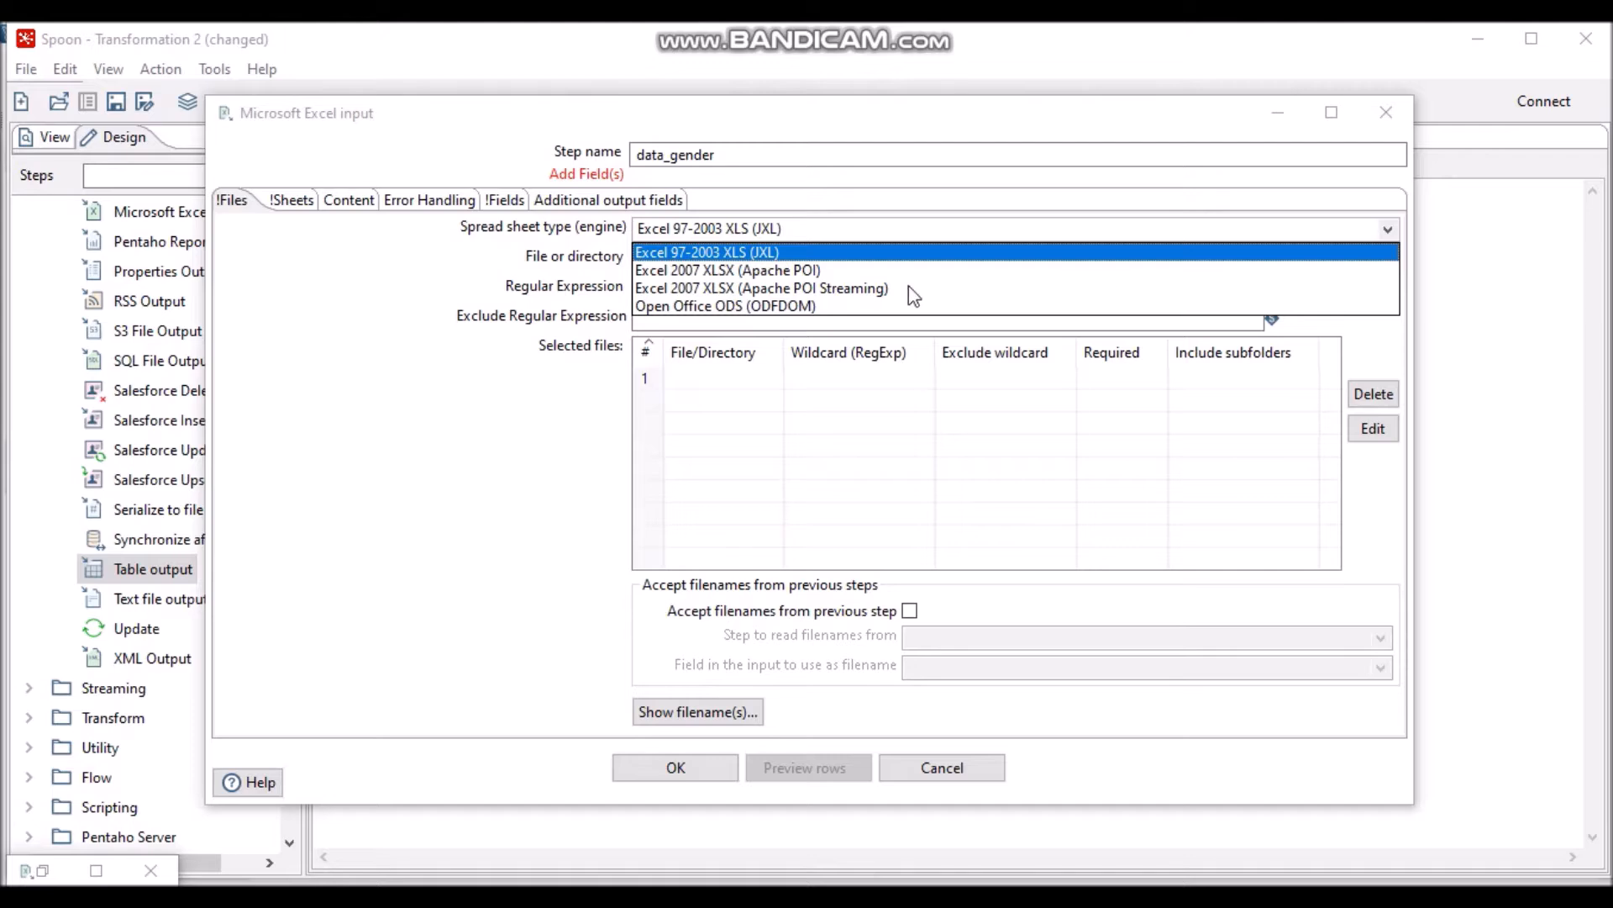
pyautogui.click(844, 270)
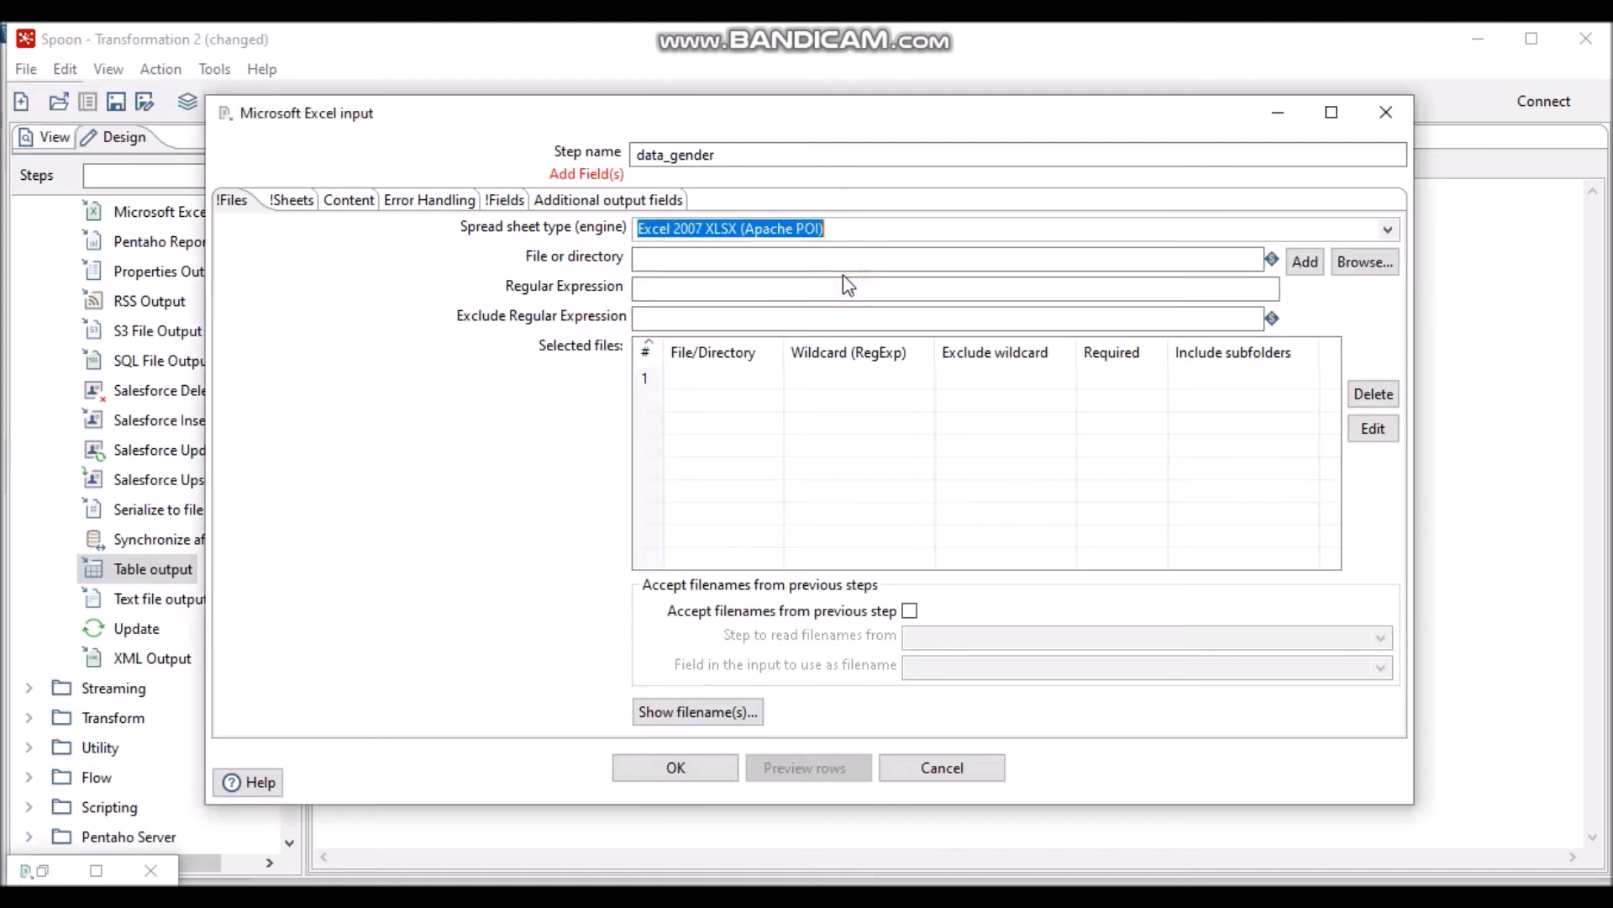
pyautogui.click(1363, 263)
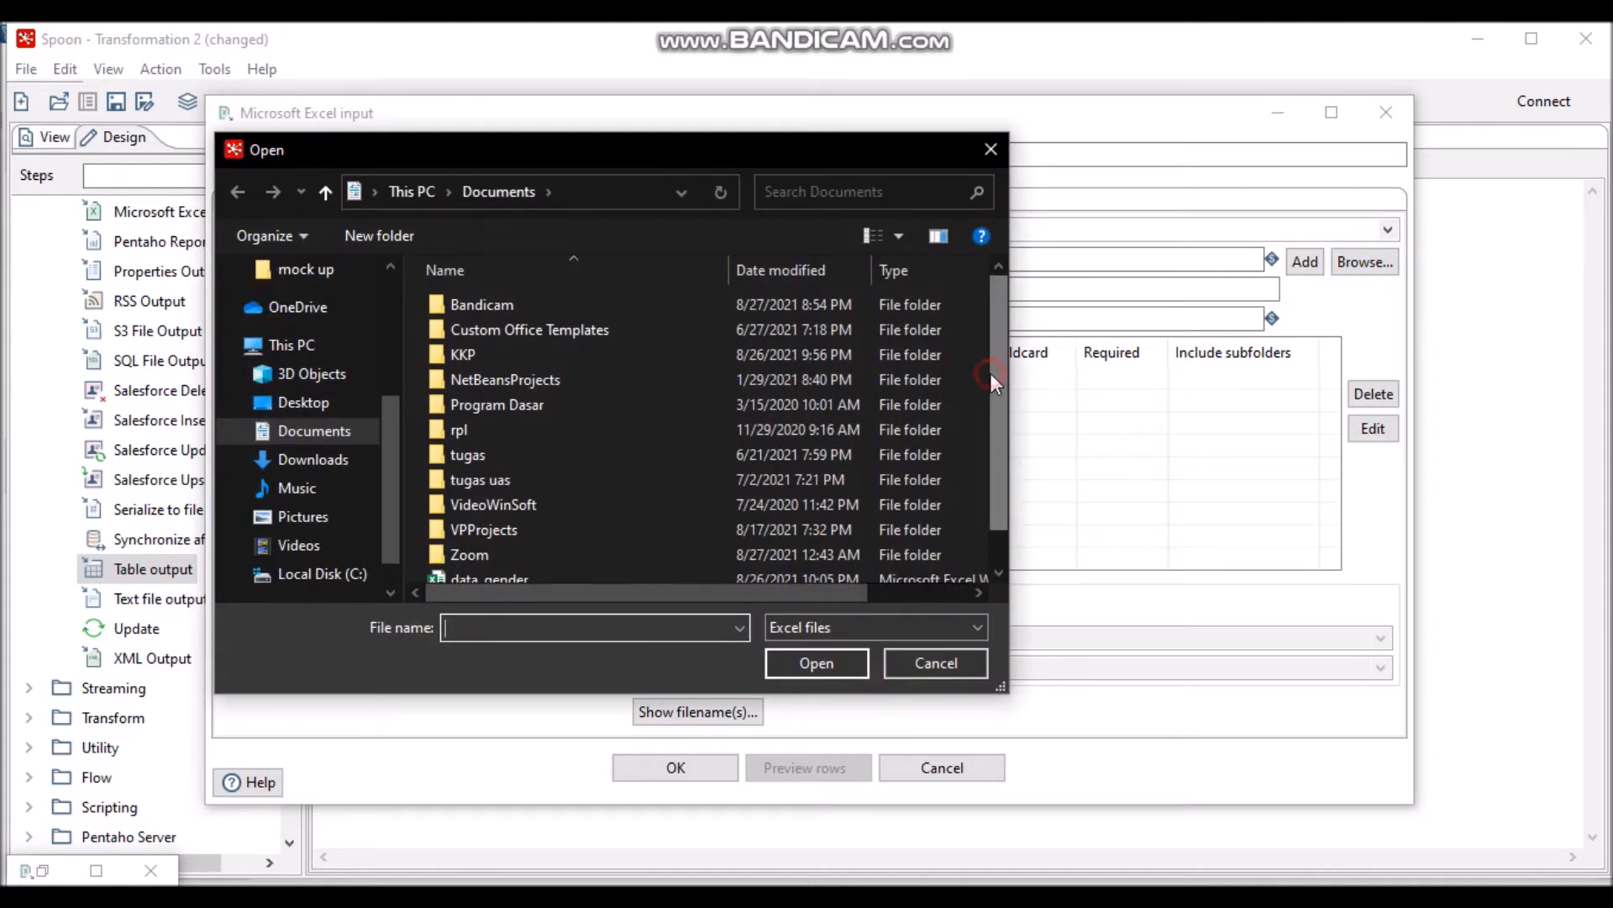
pyautogui.moveTo(991, 373); pyautogui.dragTo(992, 411)
pyautogui.click(646, 545)
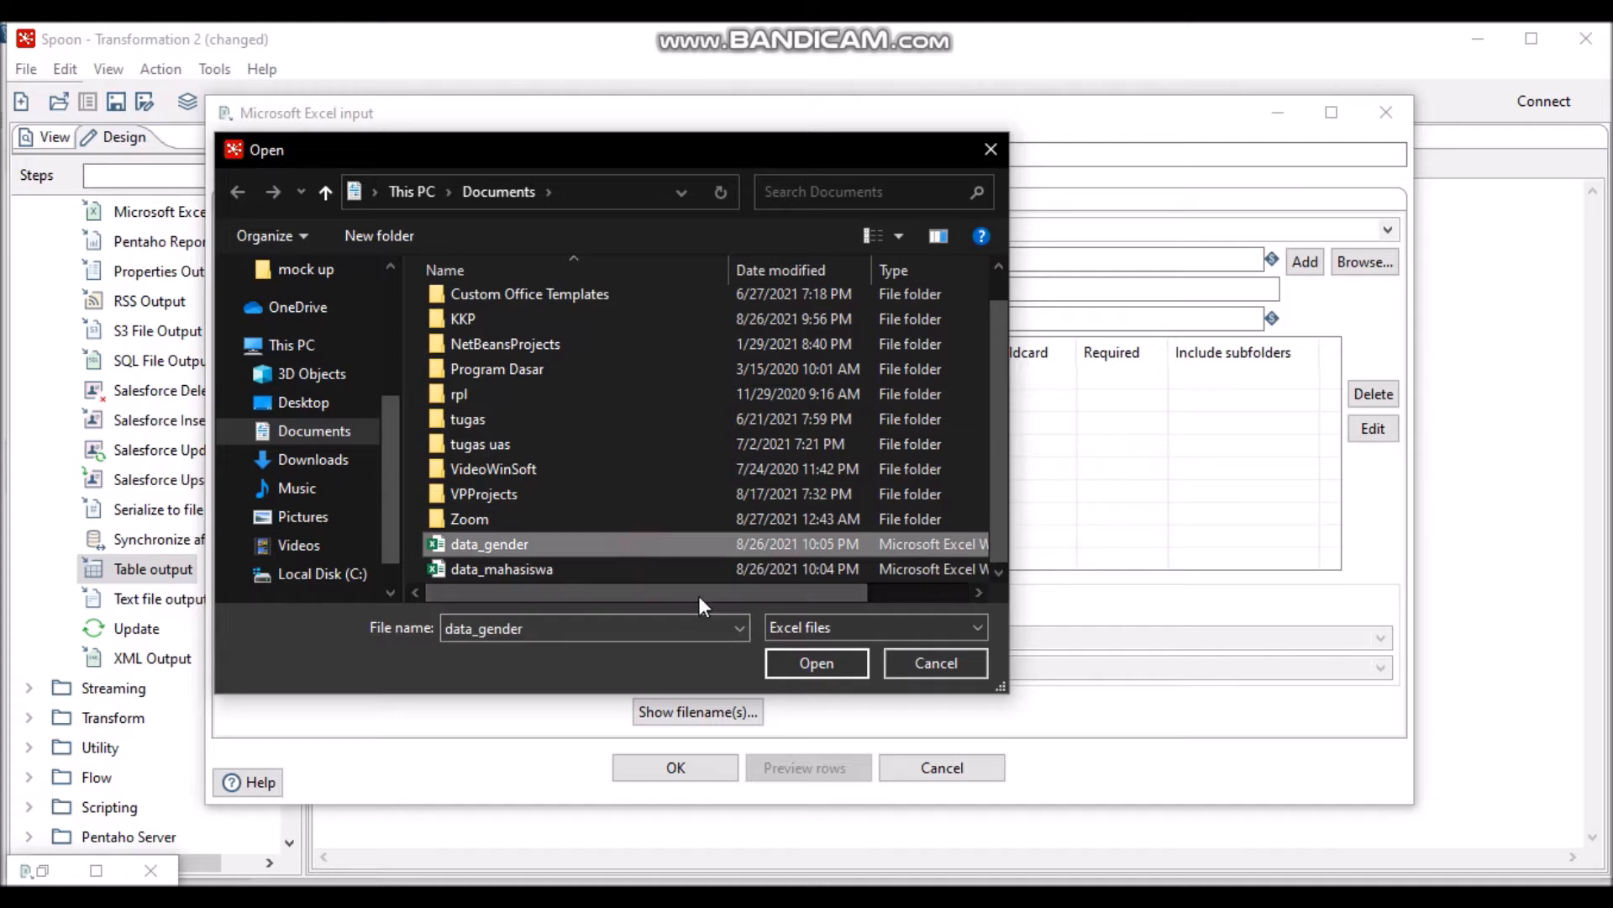
pyautogui.click(800, 664)
pyautogui.click(1305, 262)
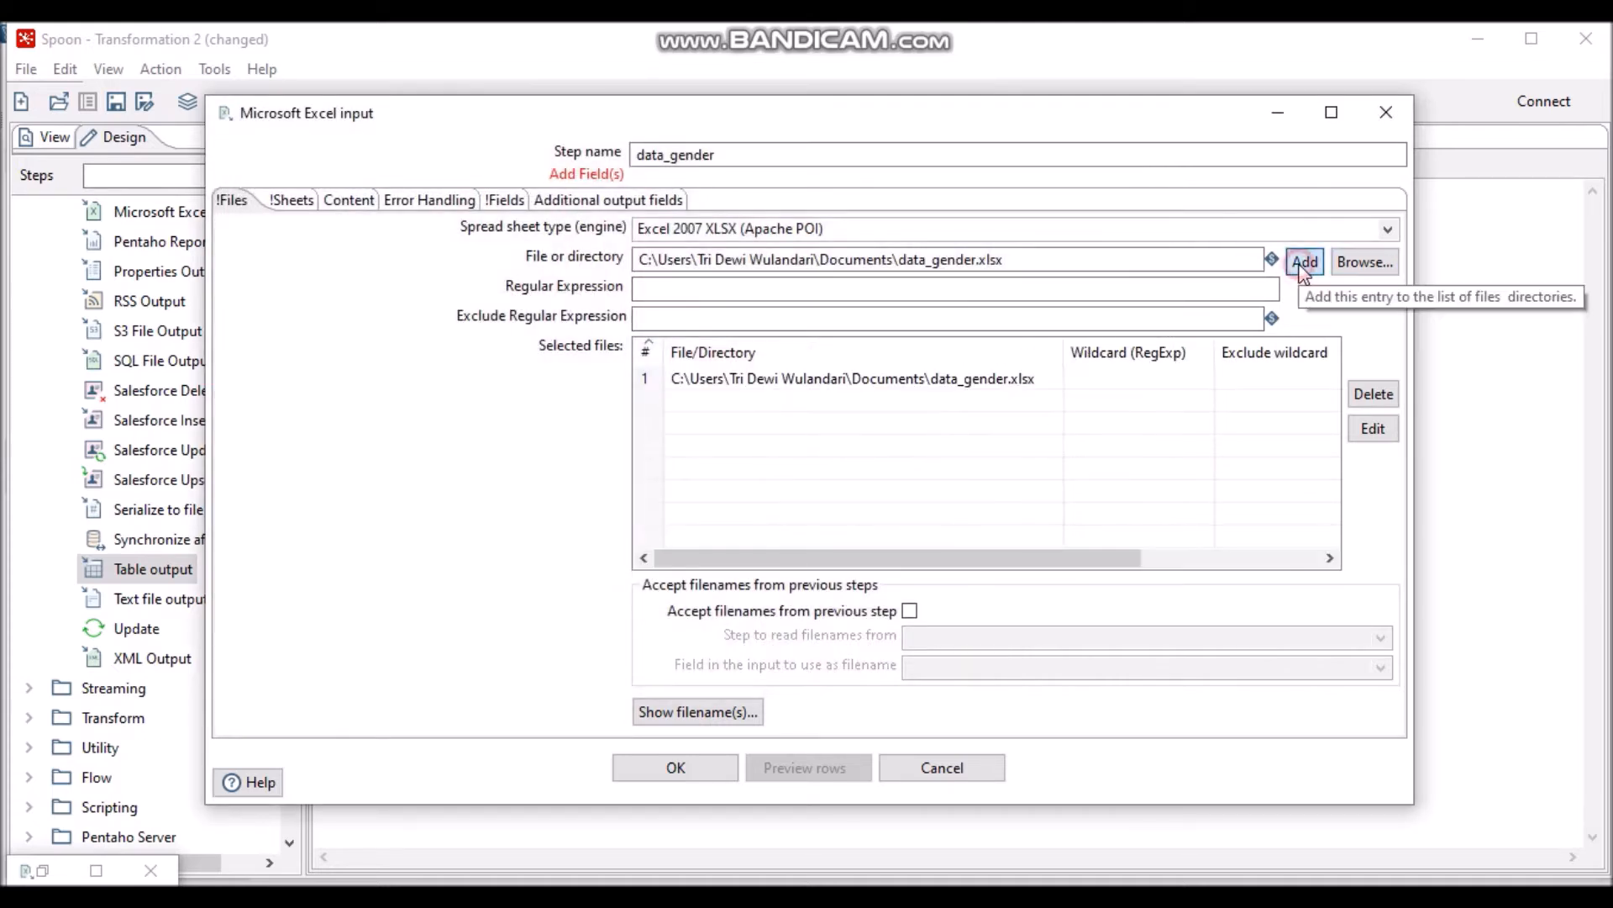
# - Fetch the sheet names and select Sheet1 as the sheet to read
pyautogui.click(299, 203)
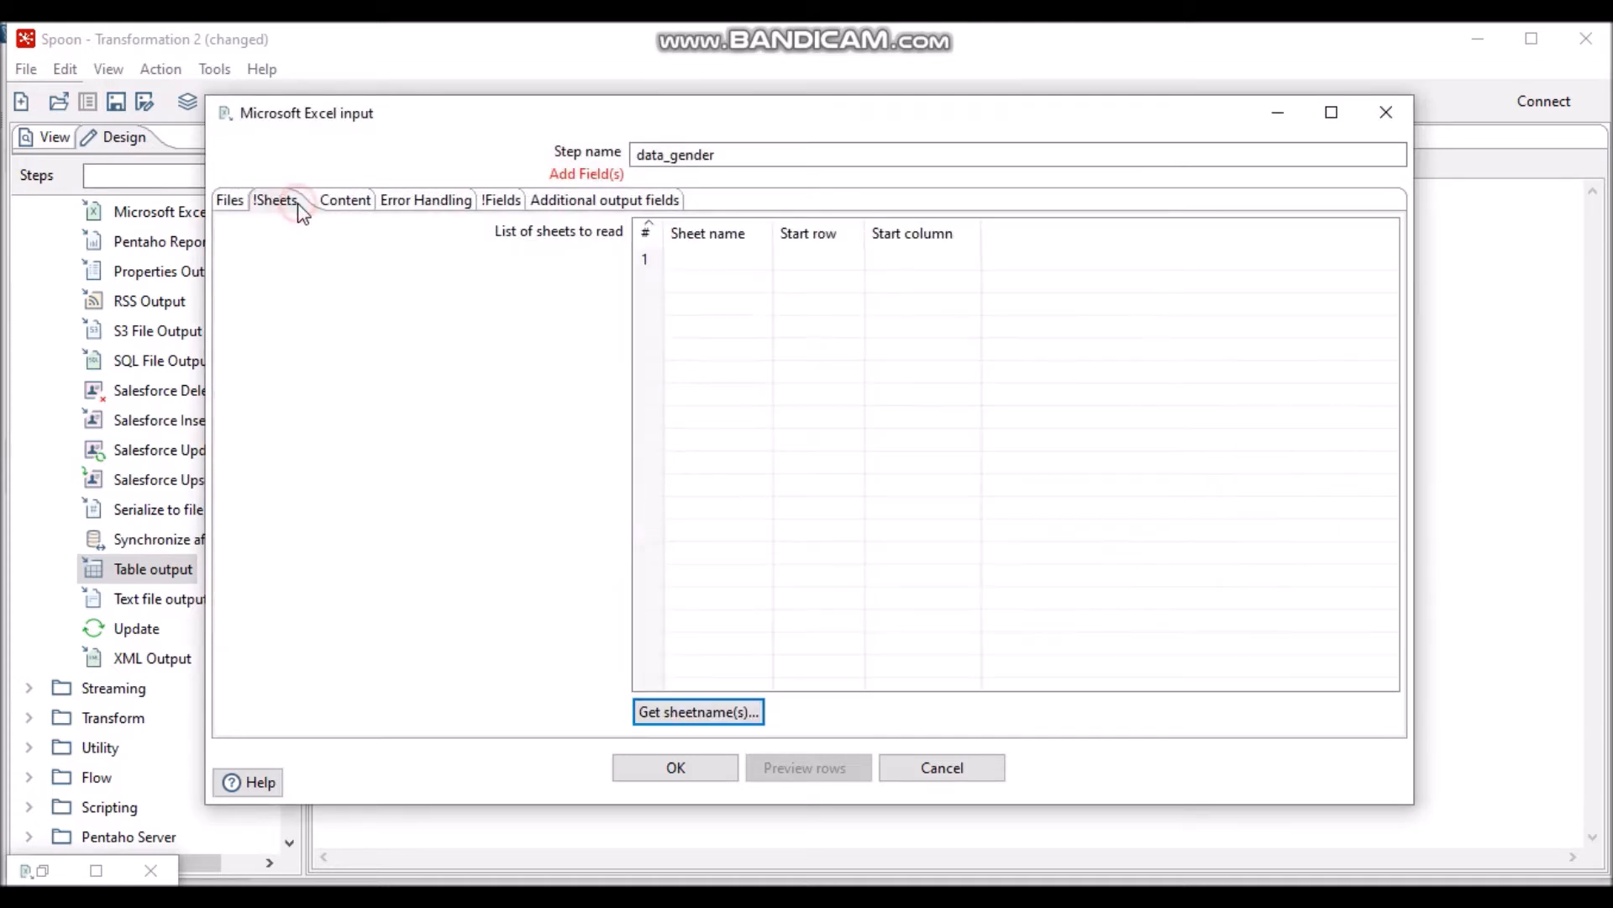
pyautogui.click(723, 713)
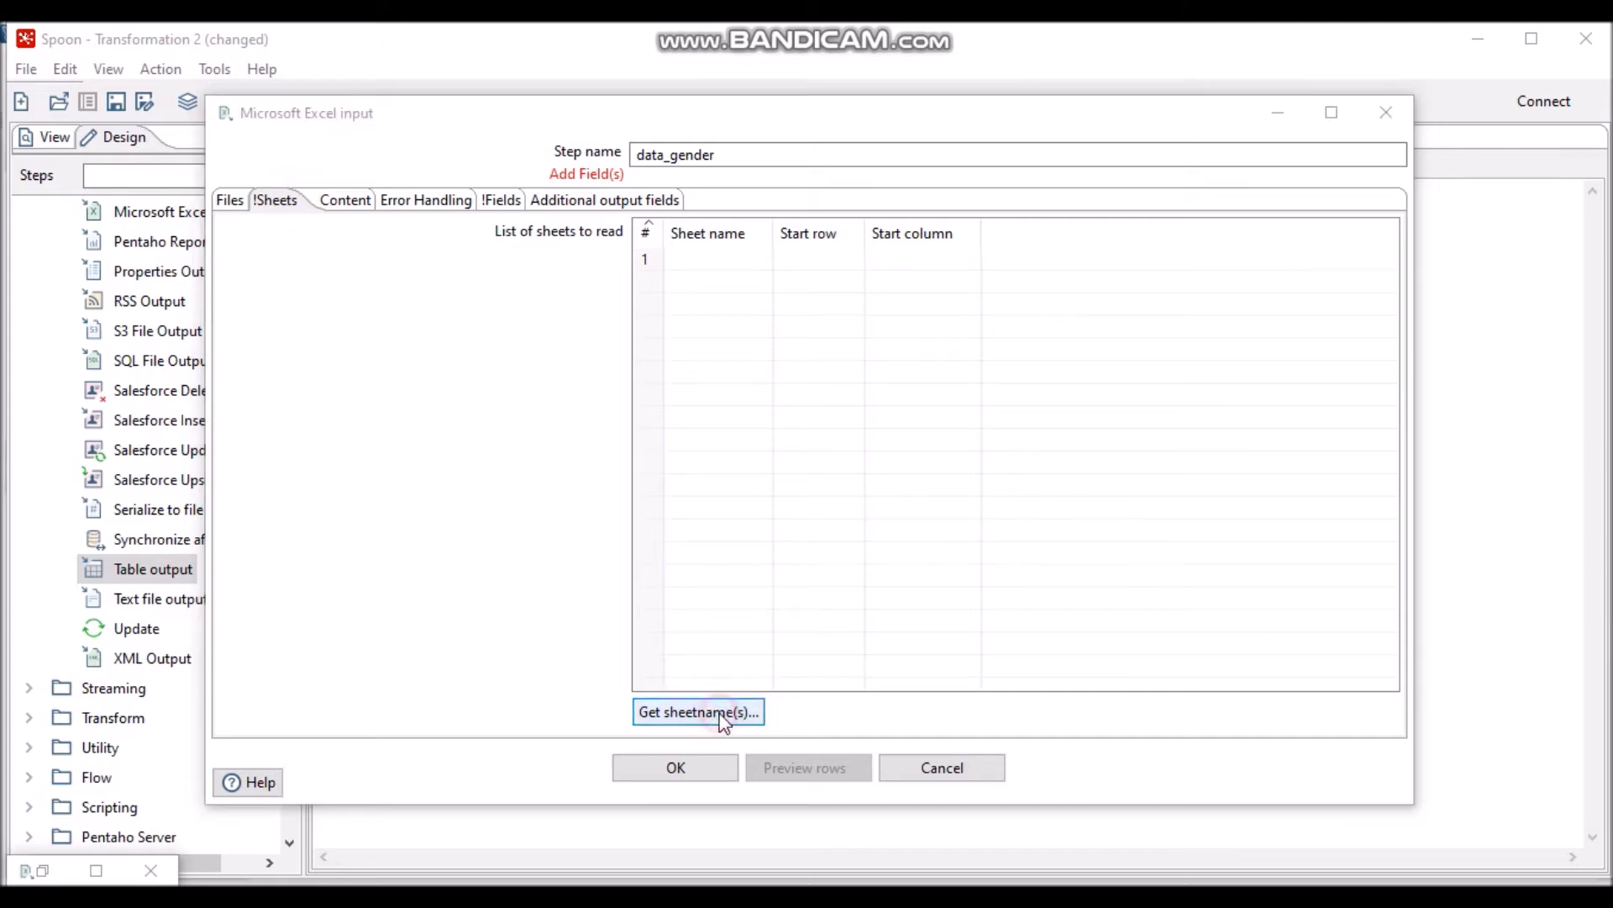
pyautogui.click(731, 362)
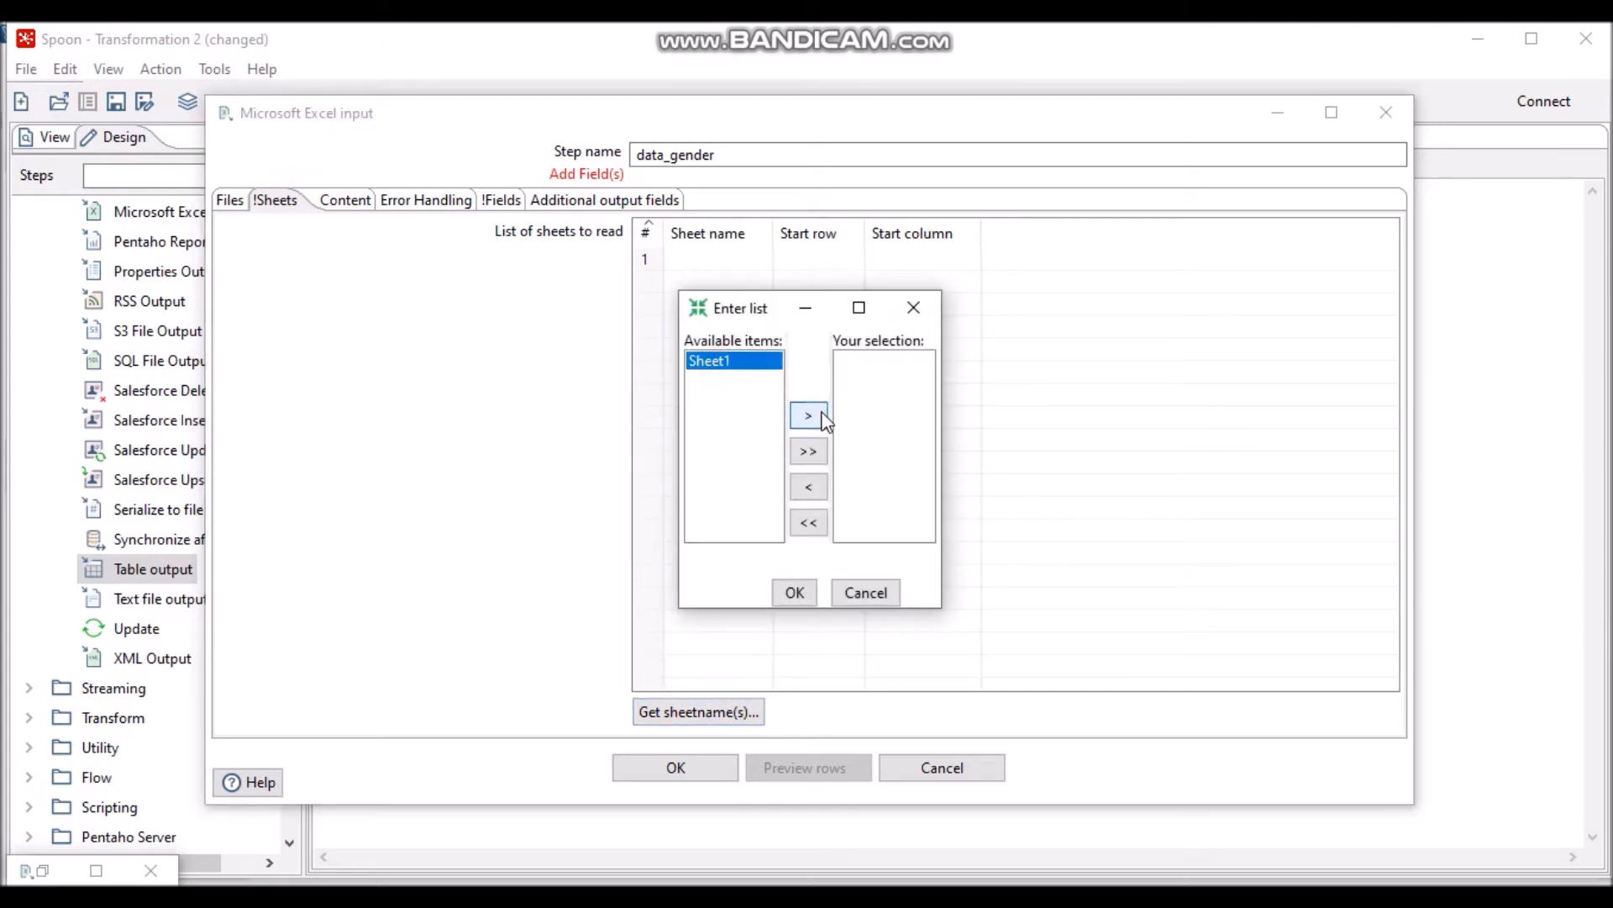
pyautogui.click(808, 415)
pyautogui.click(795, 592)
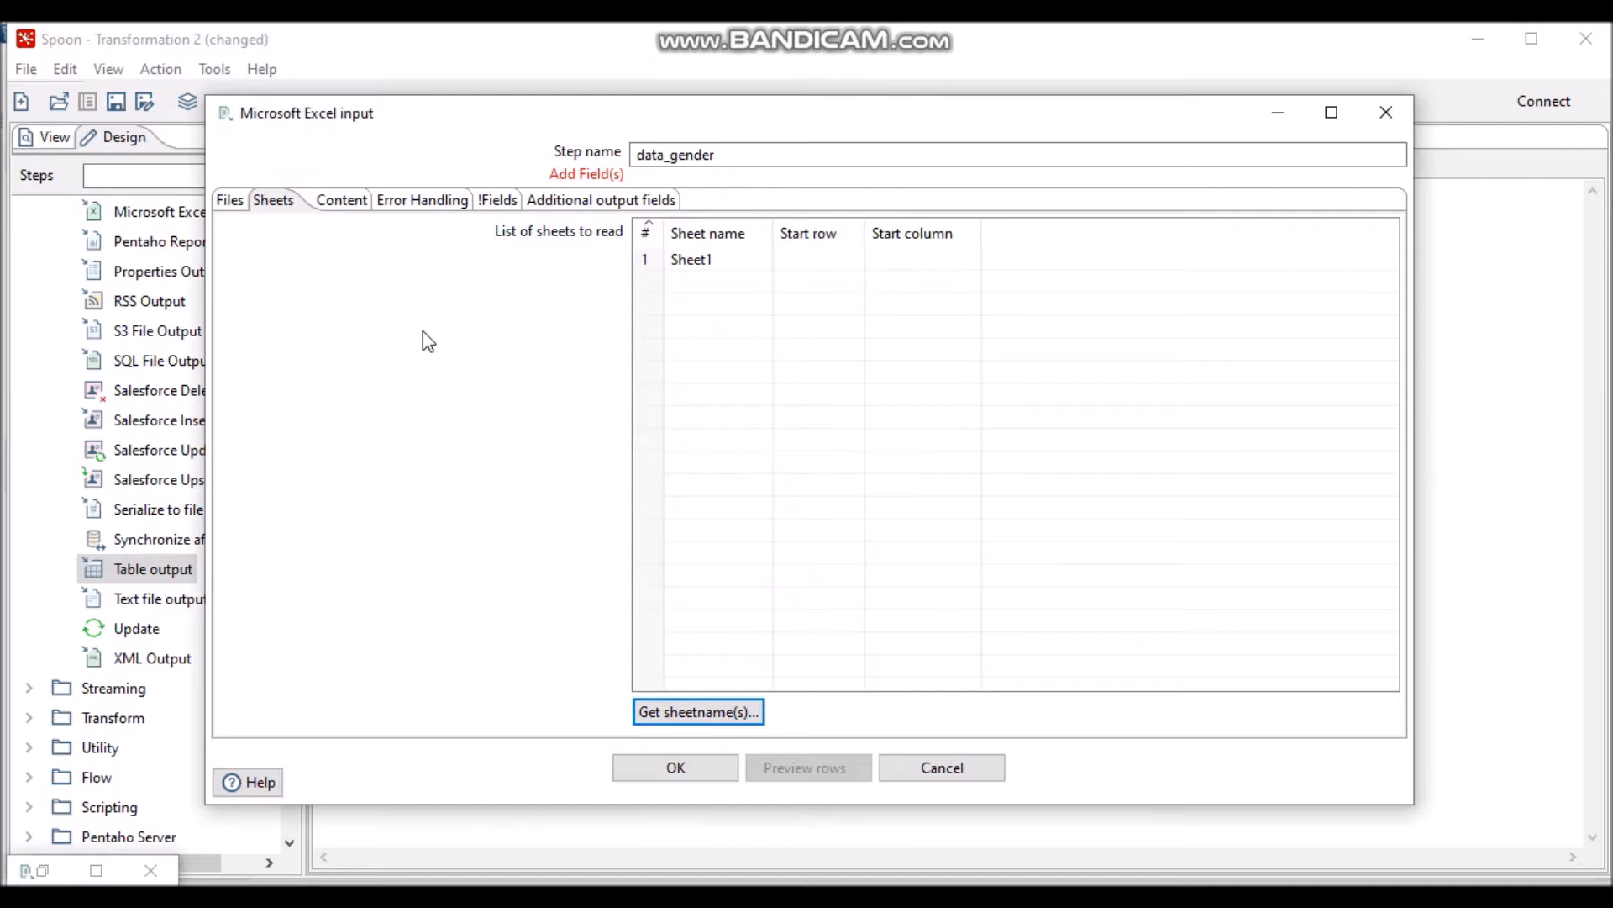
# - Load ID and GENDER from the header row and preview the 2 gender rows
pyautogui.click(505, 202)
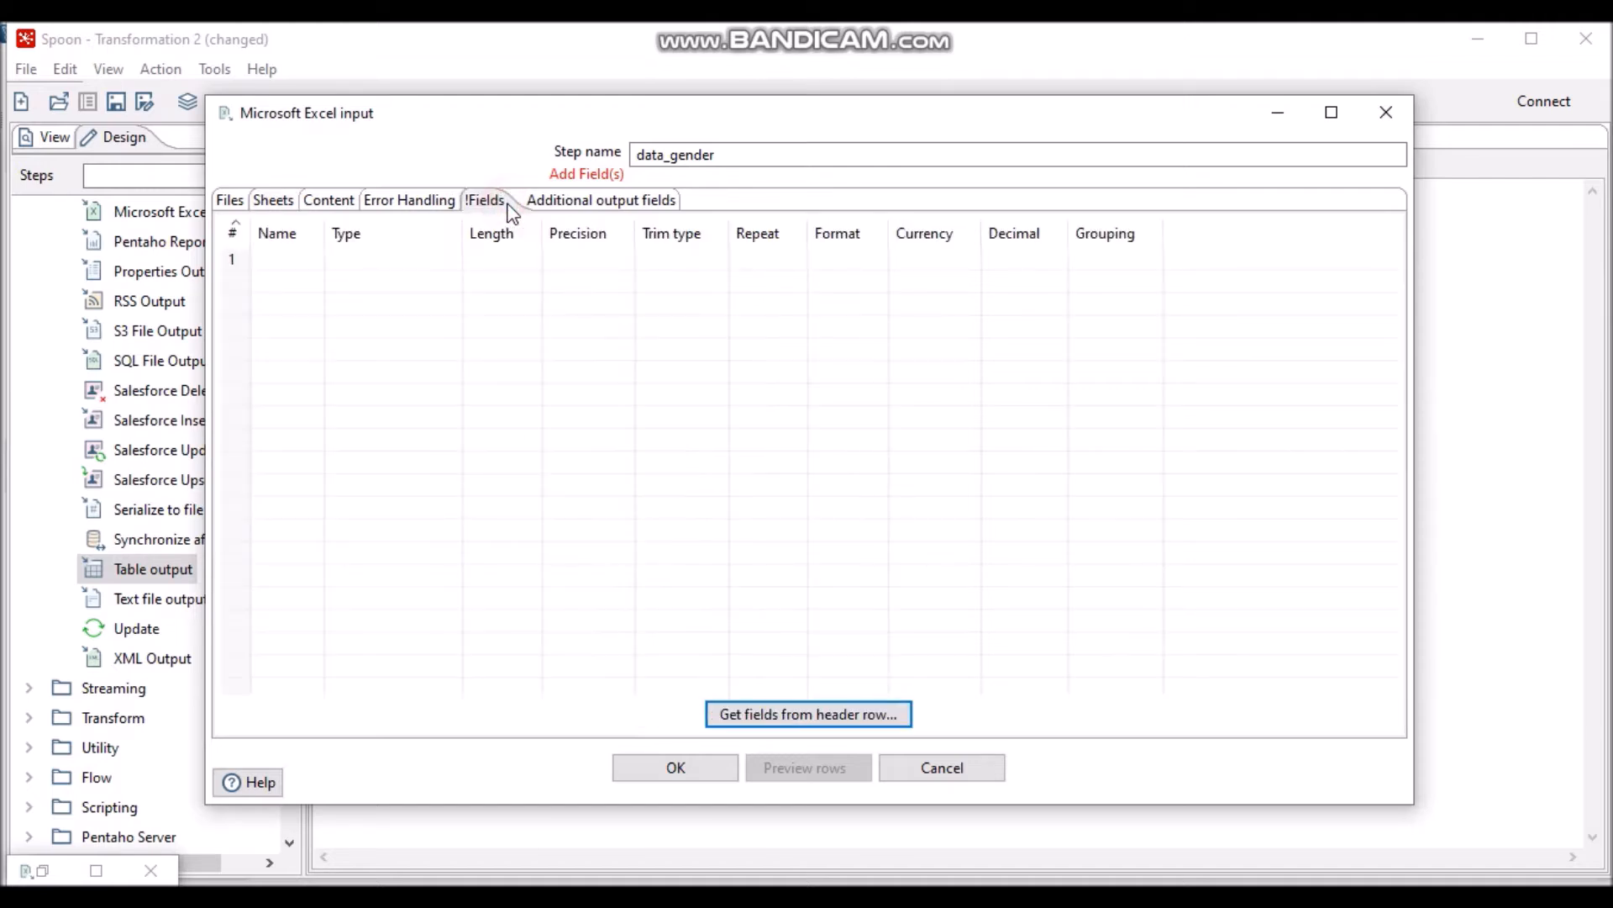
pyautogui.click(774, 715)
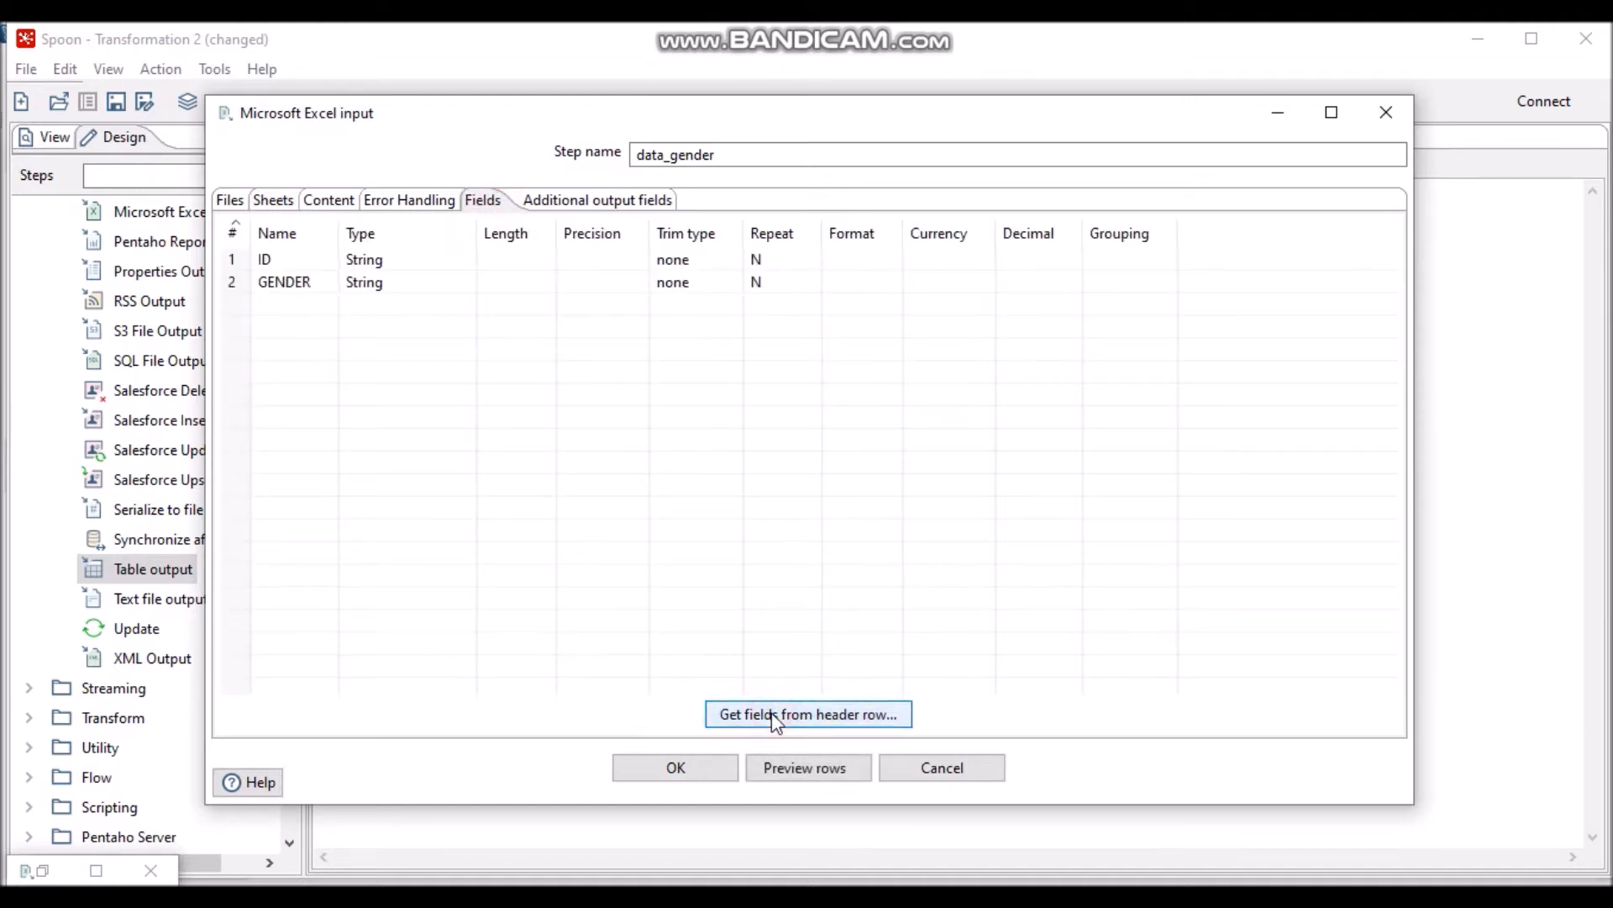
pyautogui.click(790, 768)
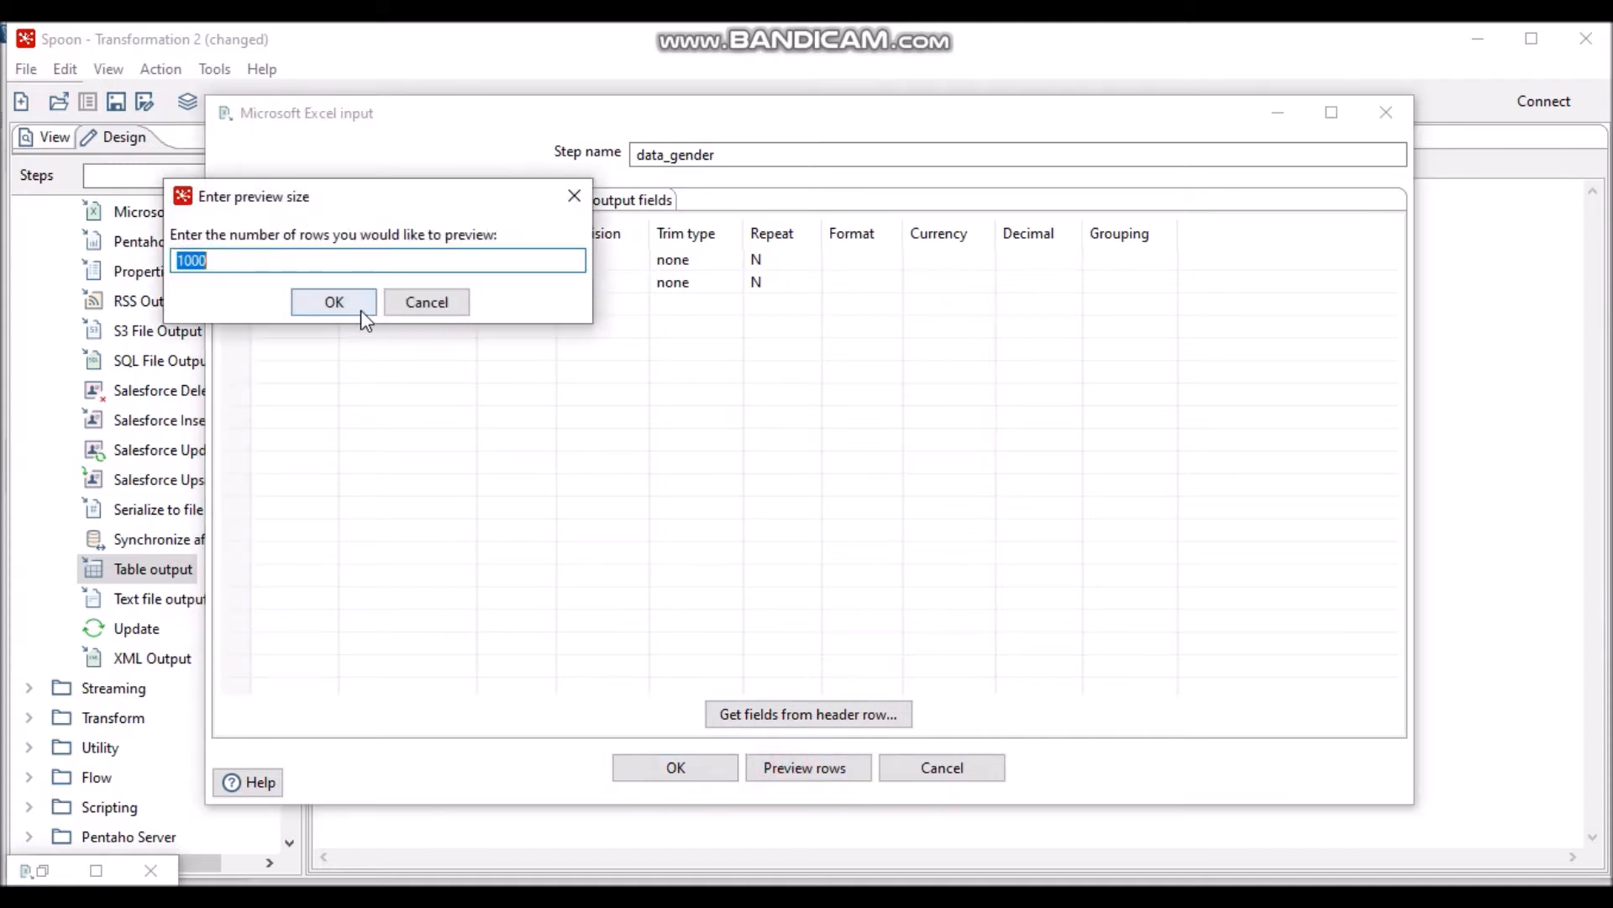
pyautogui.click(361, 312)
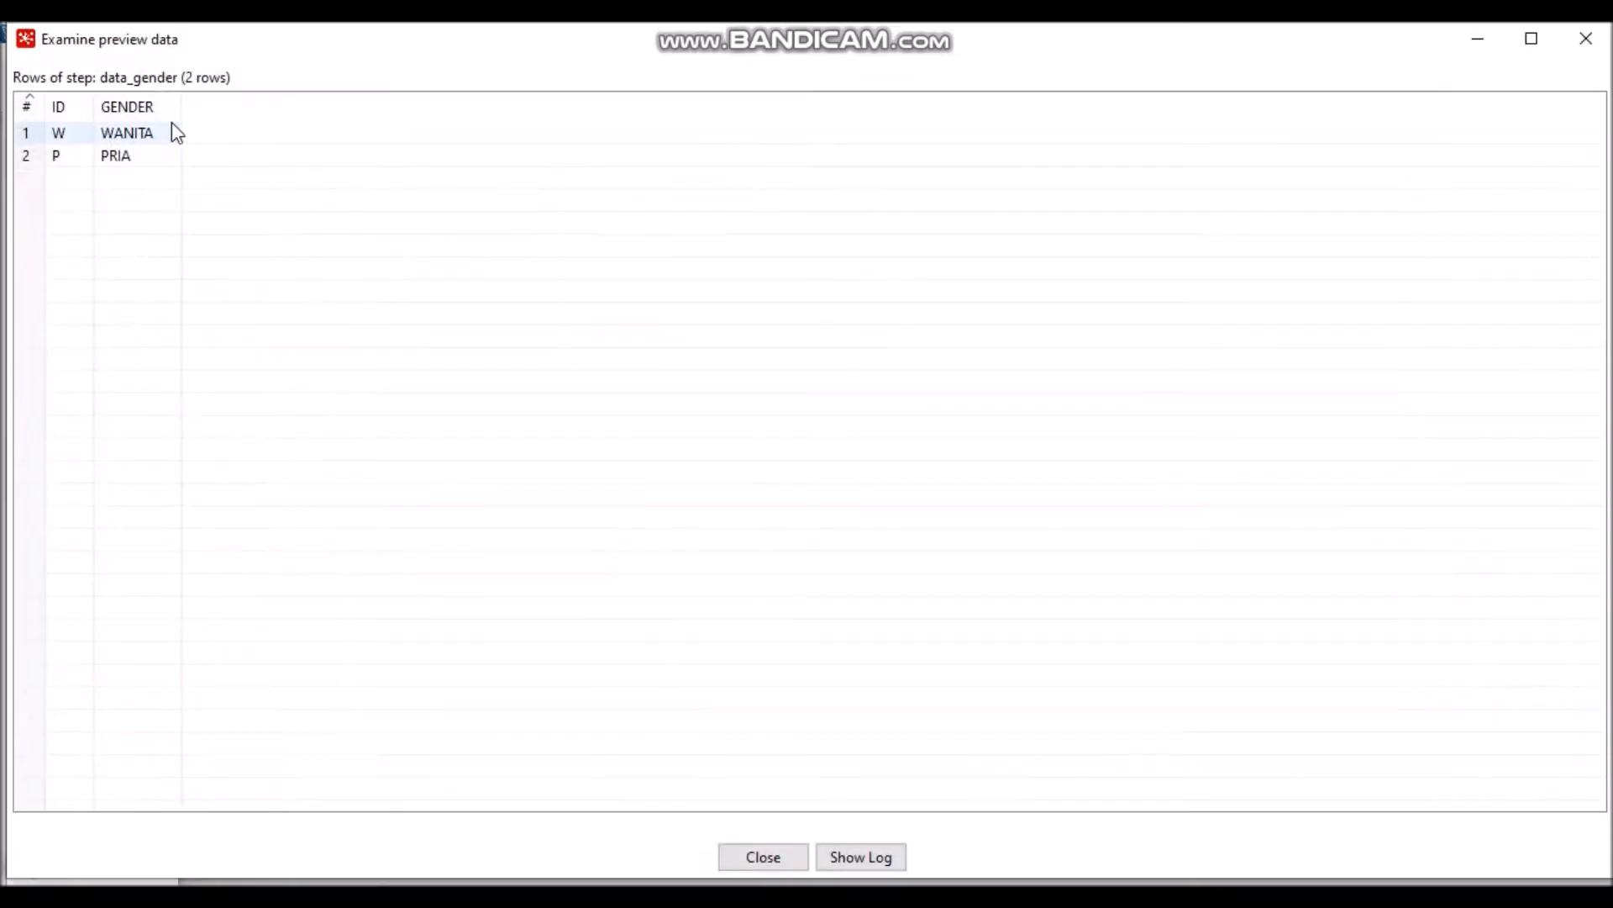
pyautogui.click(763, 866)
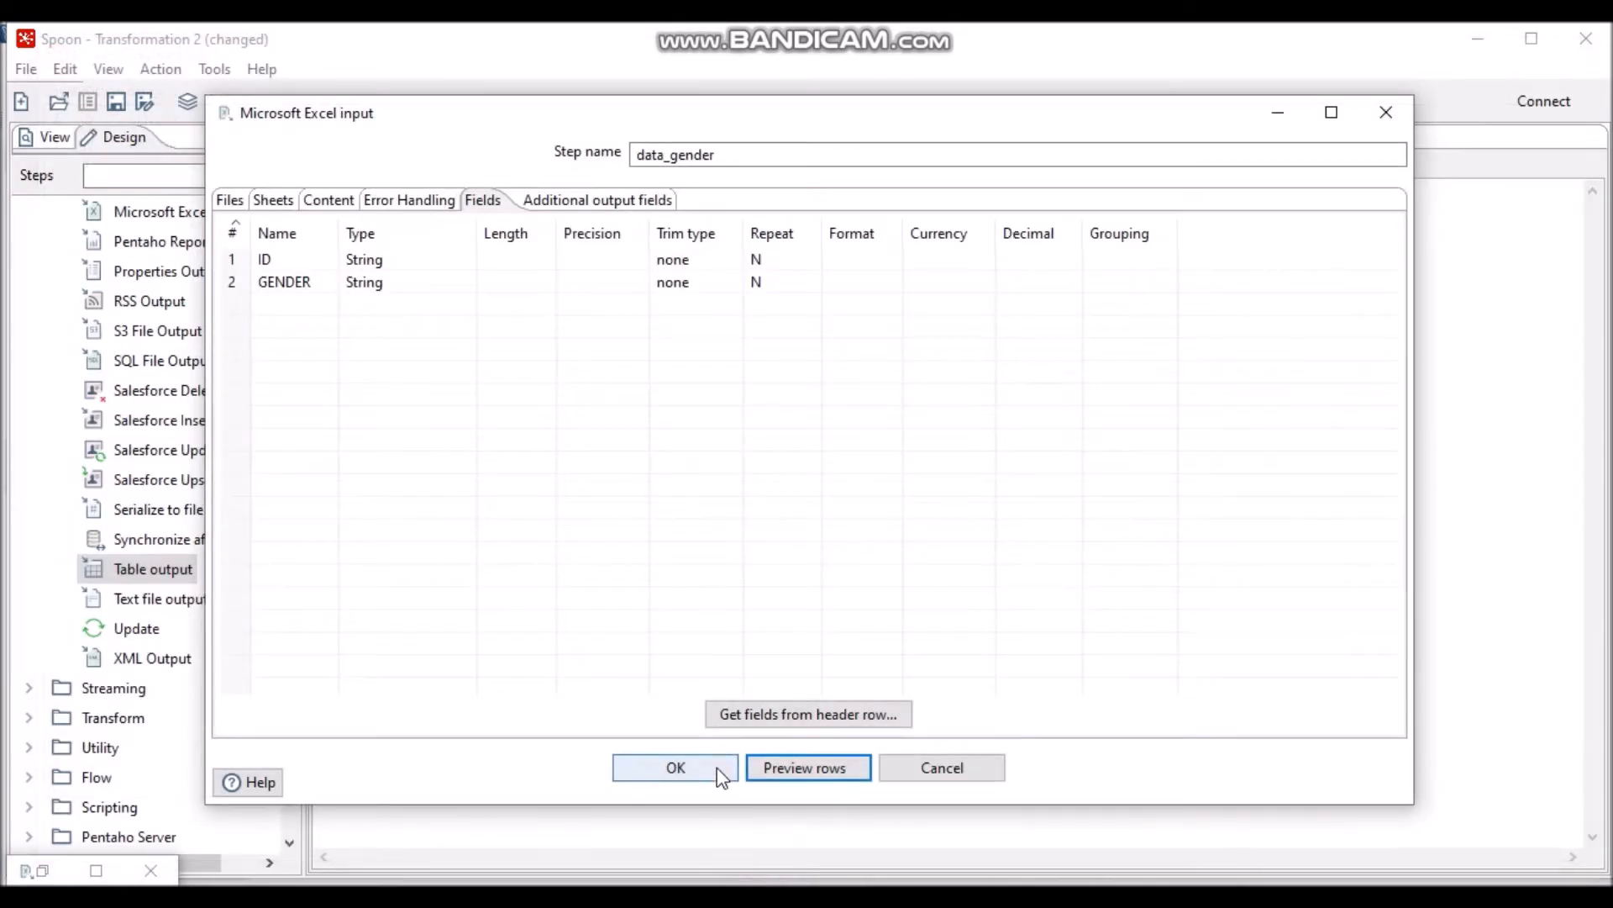
pyautogui.click(718, 766)
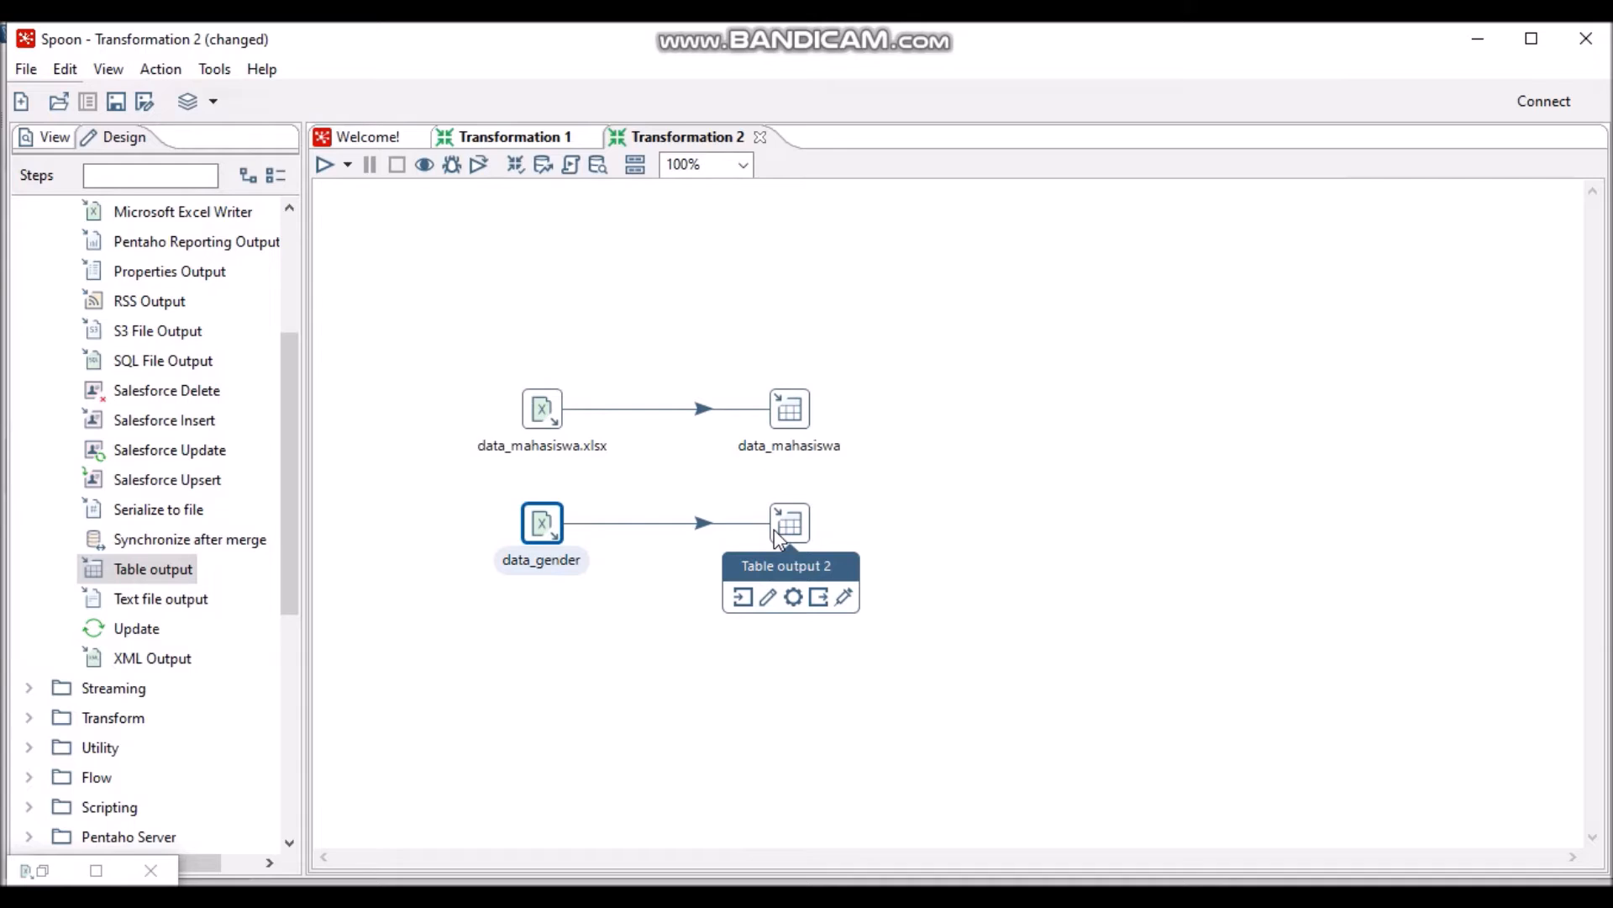
# - Rename the second Excel input step to data_gender.xlsx
pyautogui.doubleClick(548, 524)
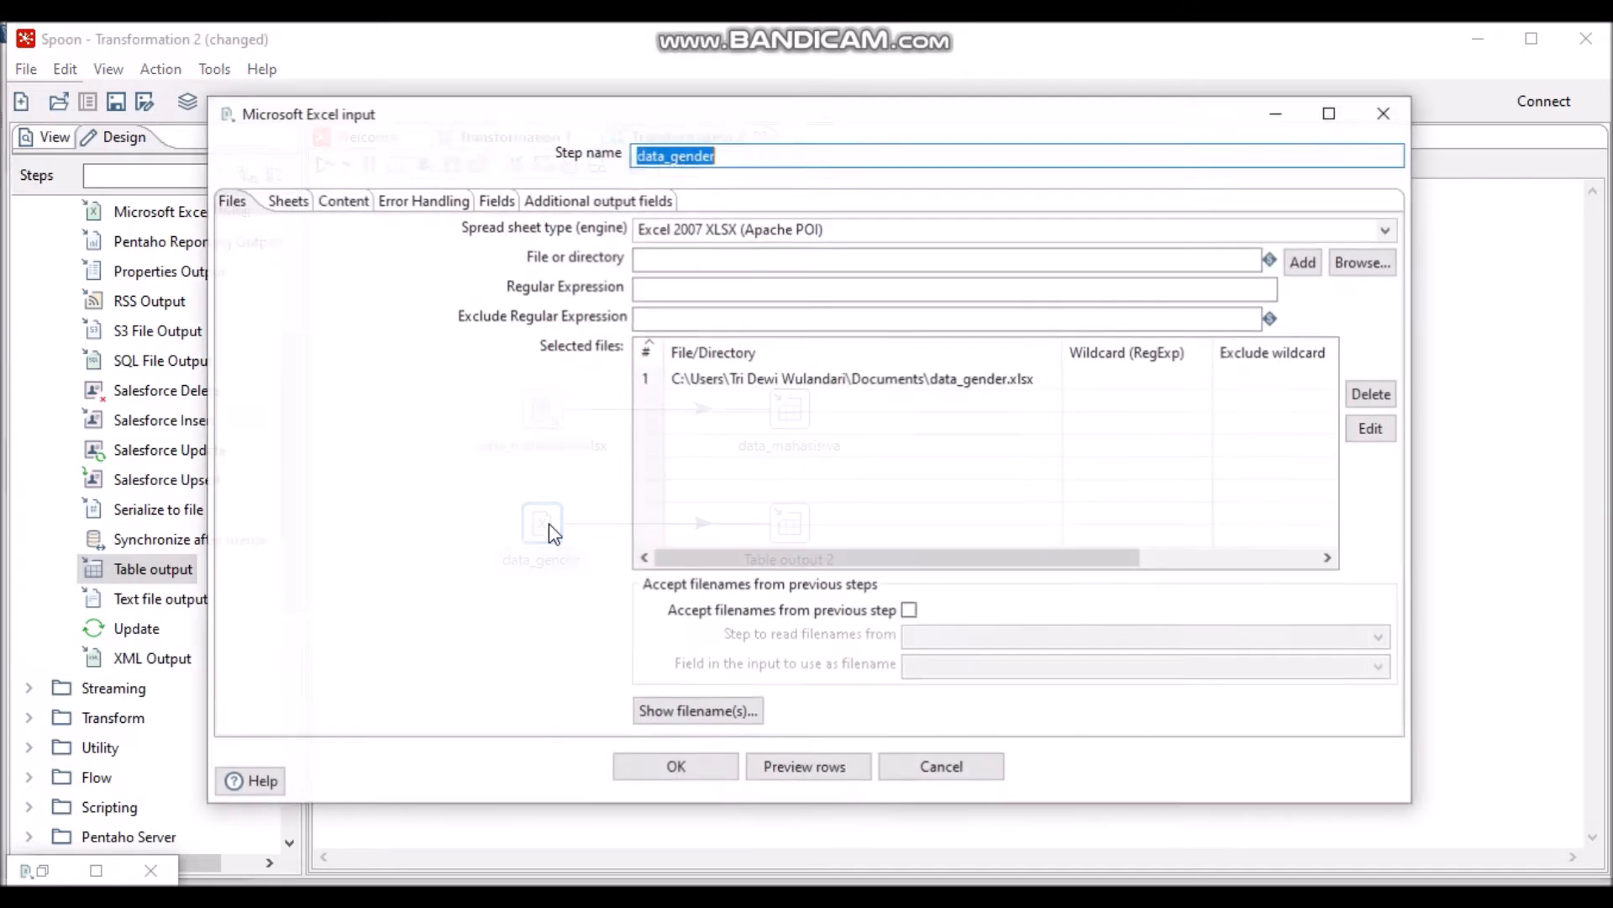
pyautogui.click(782, 157)
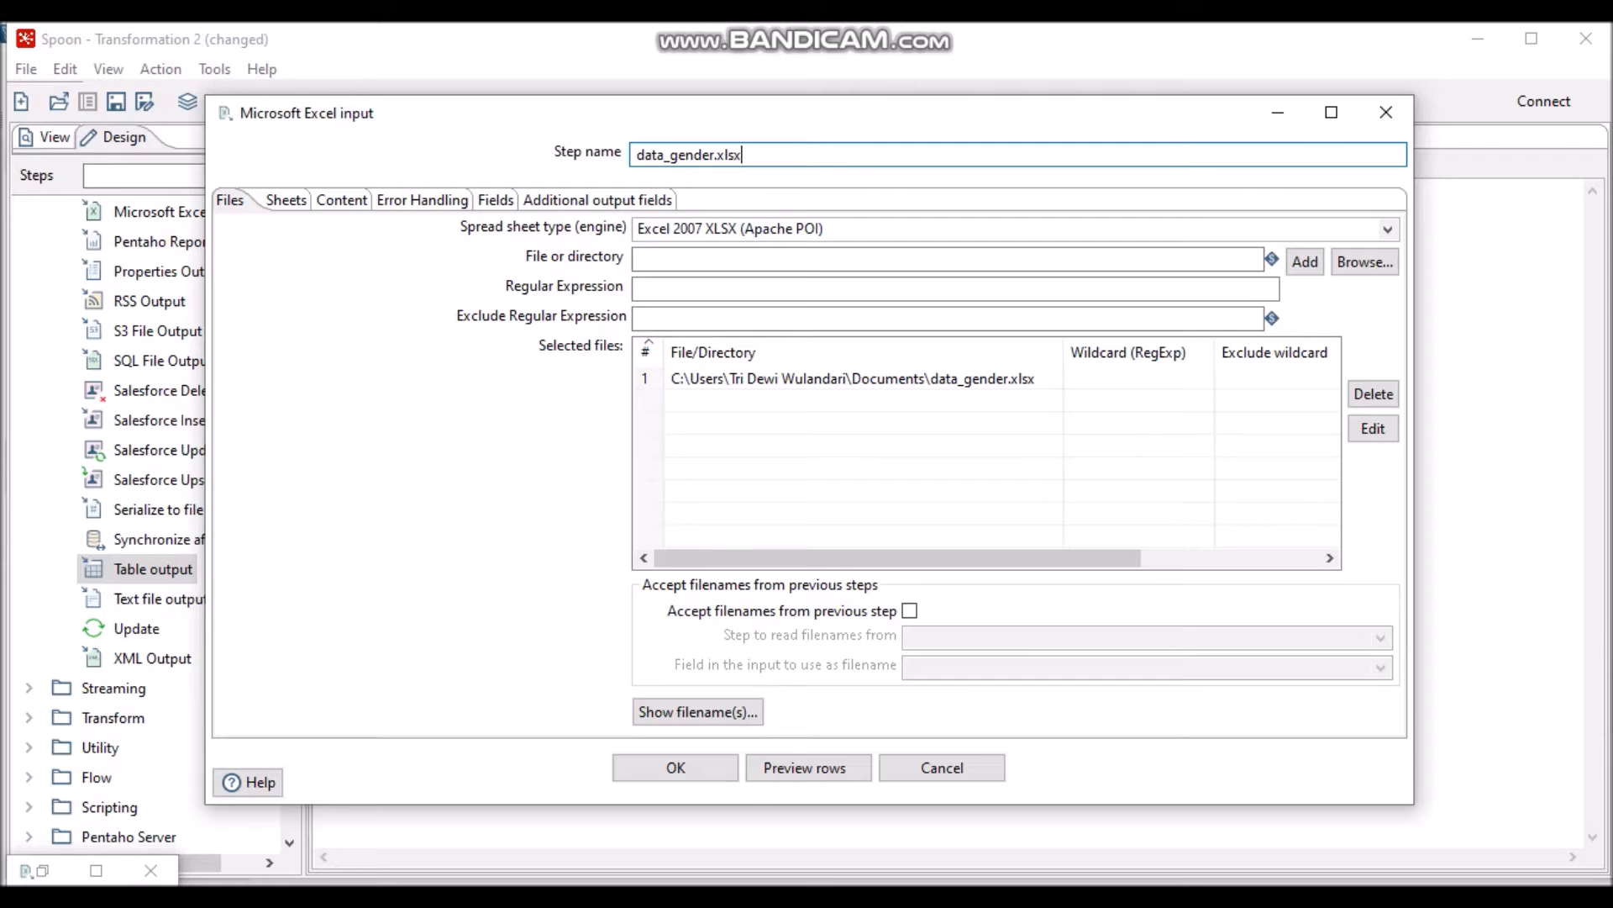
pyautogui.click(683, 779)
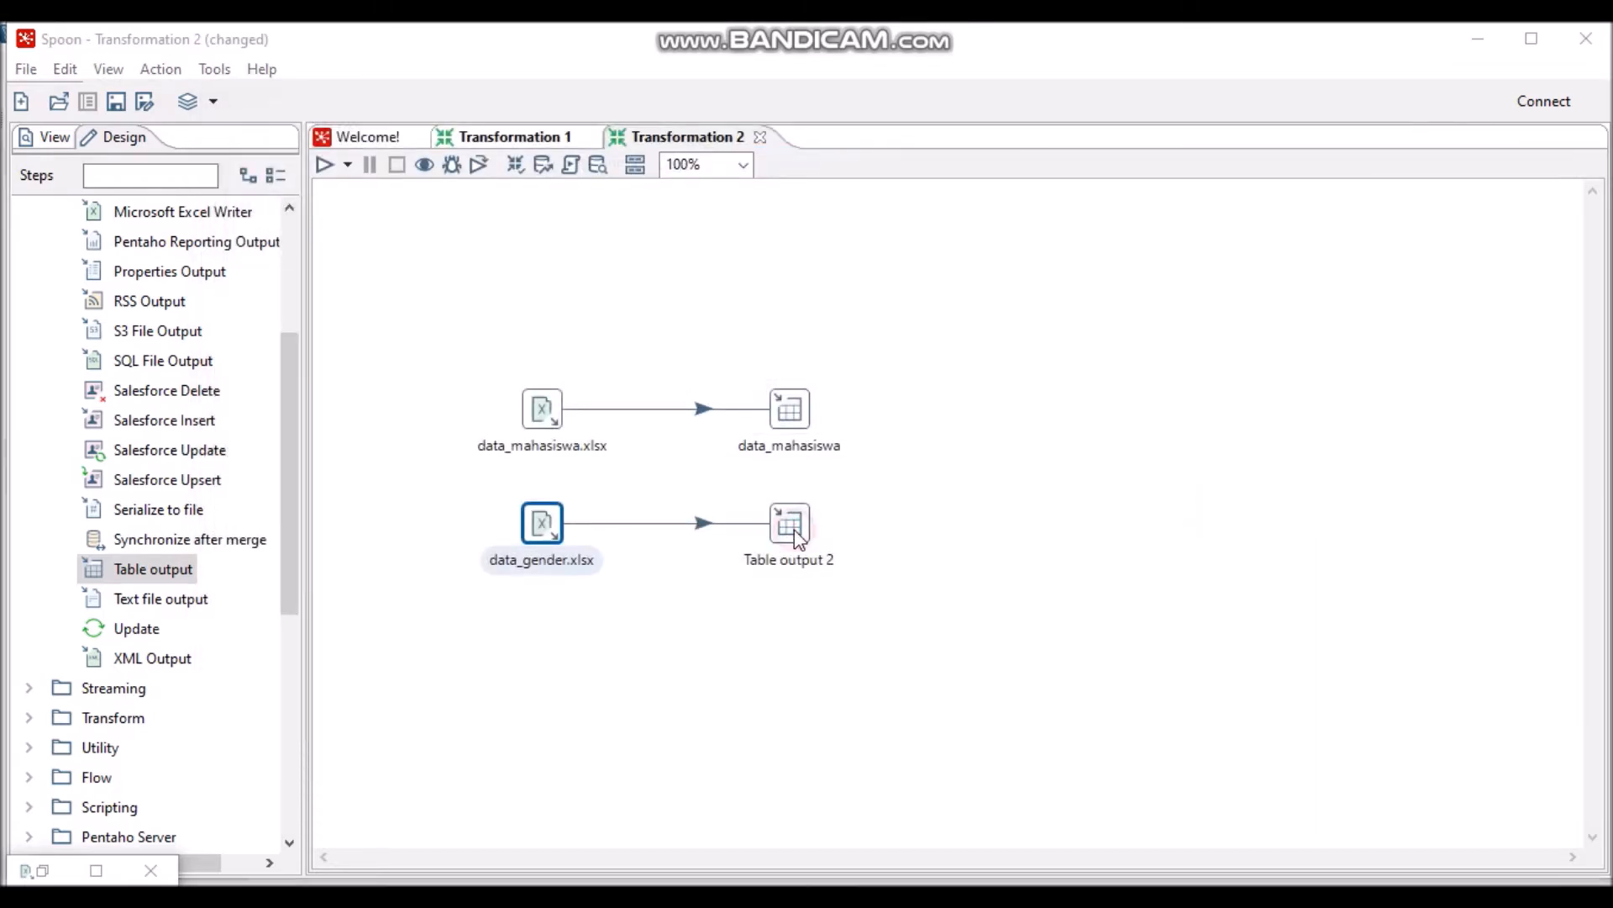
# - Name Table output 2 data_gender, target table data_gender, and create it via SQL Execute
pyautogui.doubleClick(795, 531)
pyautogui.write('data')
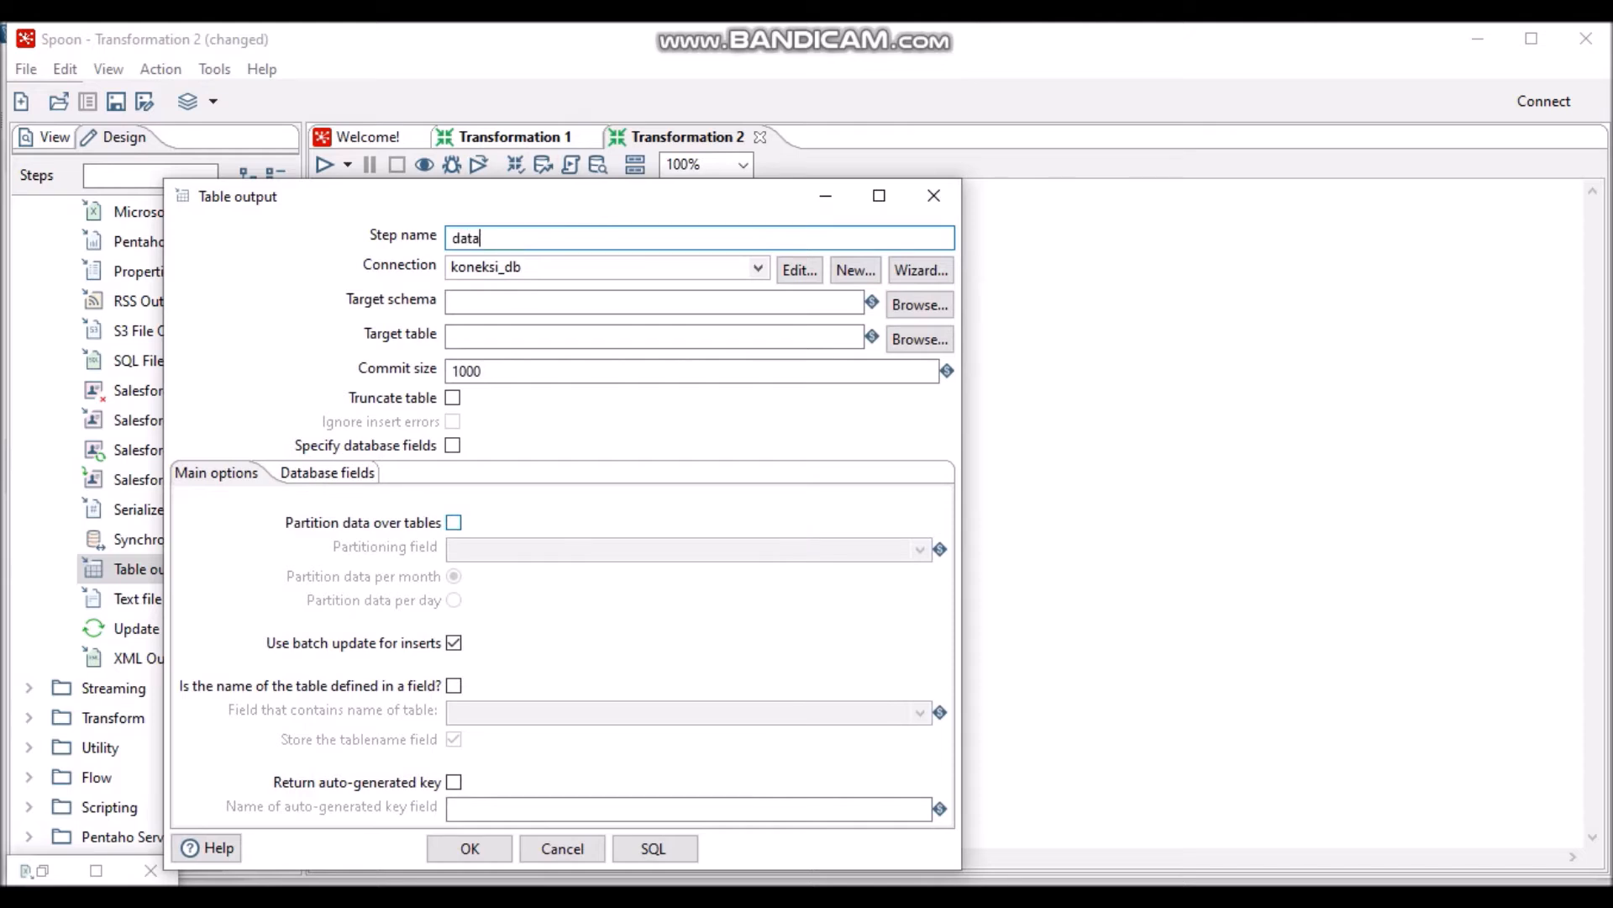
pyautogui.write('_gender')
pyautogui.click(767, 343)
pyautogui.write('data')
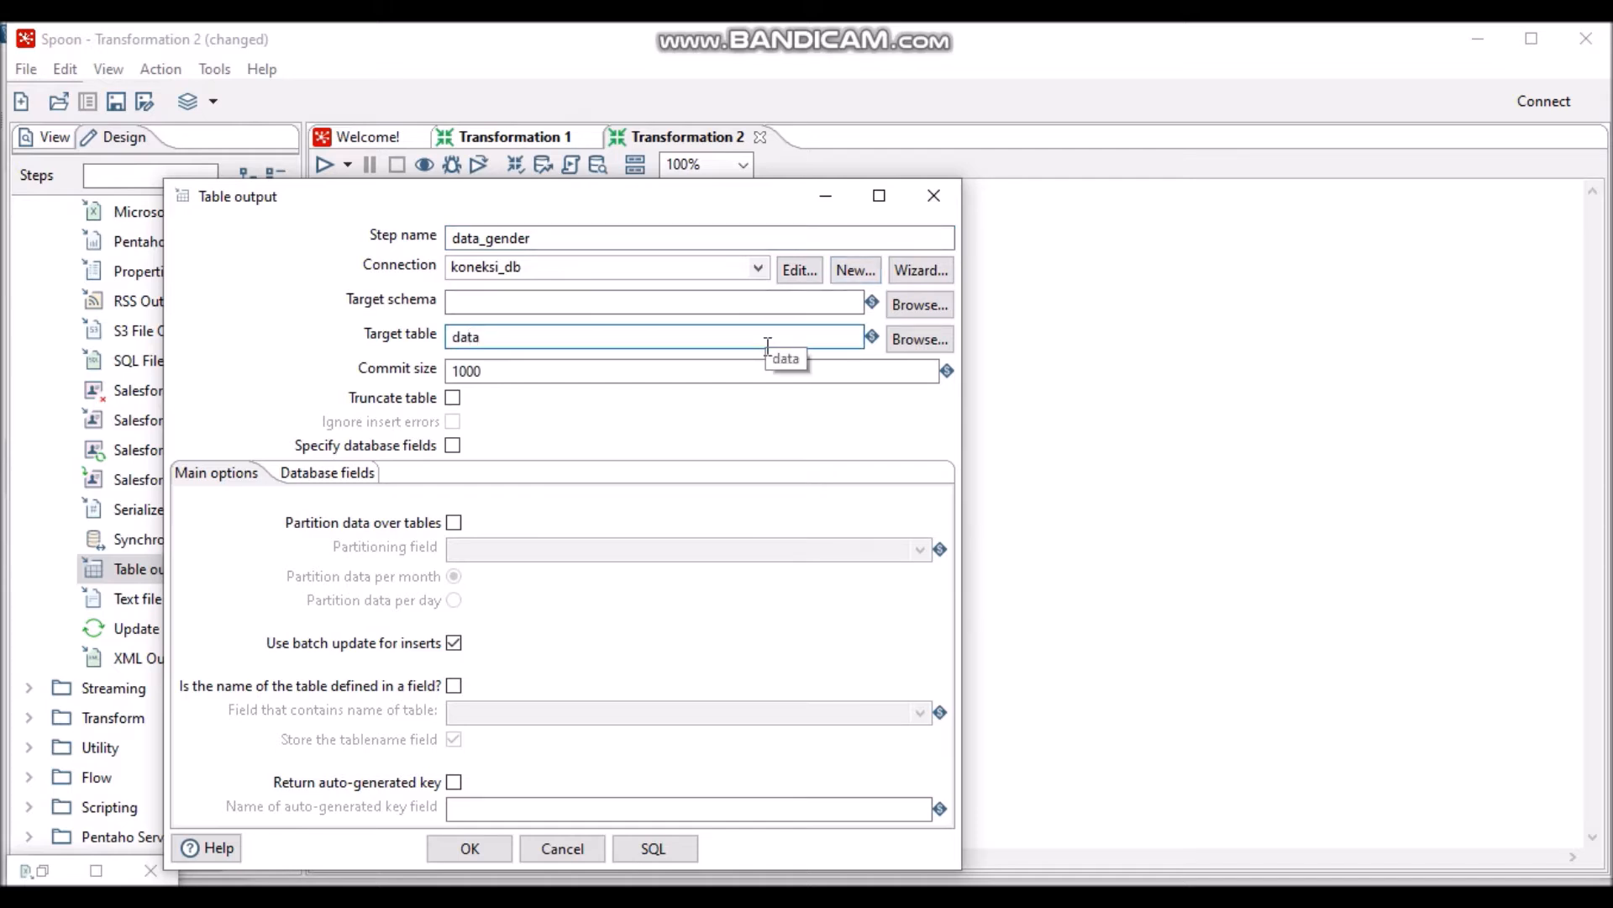
pyautogui.write('_gender')
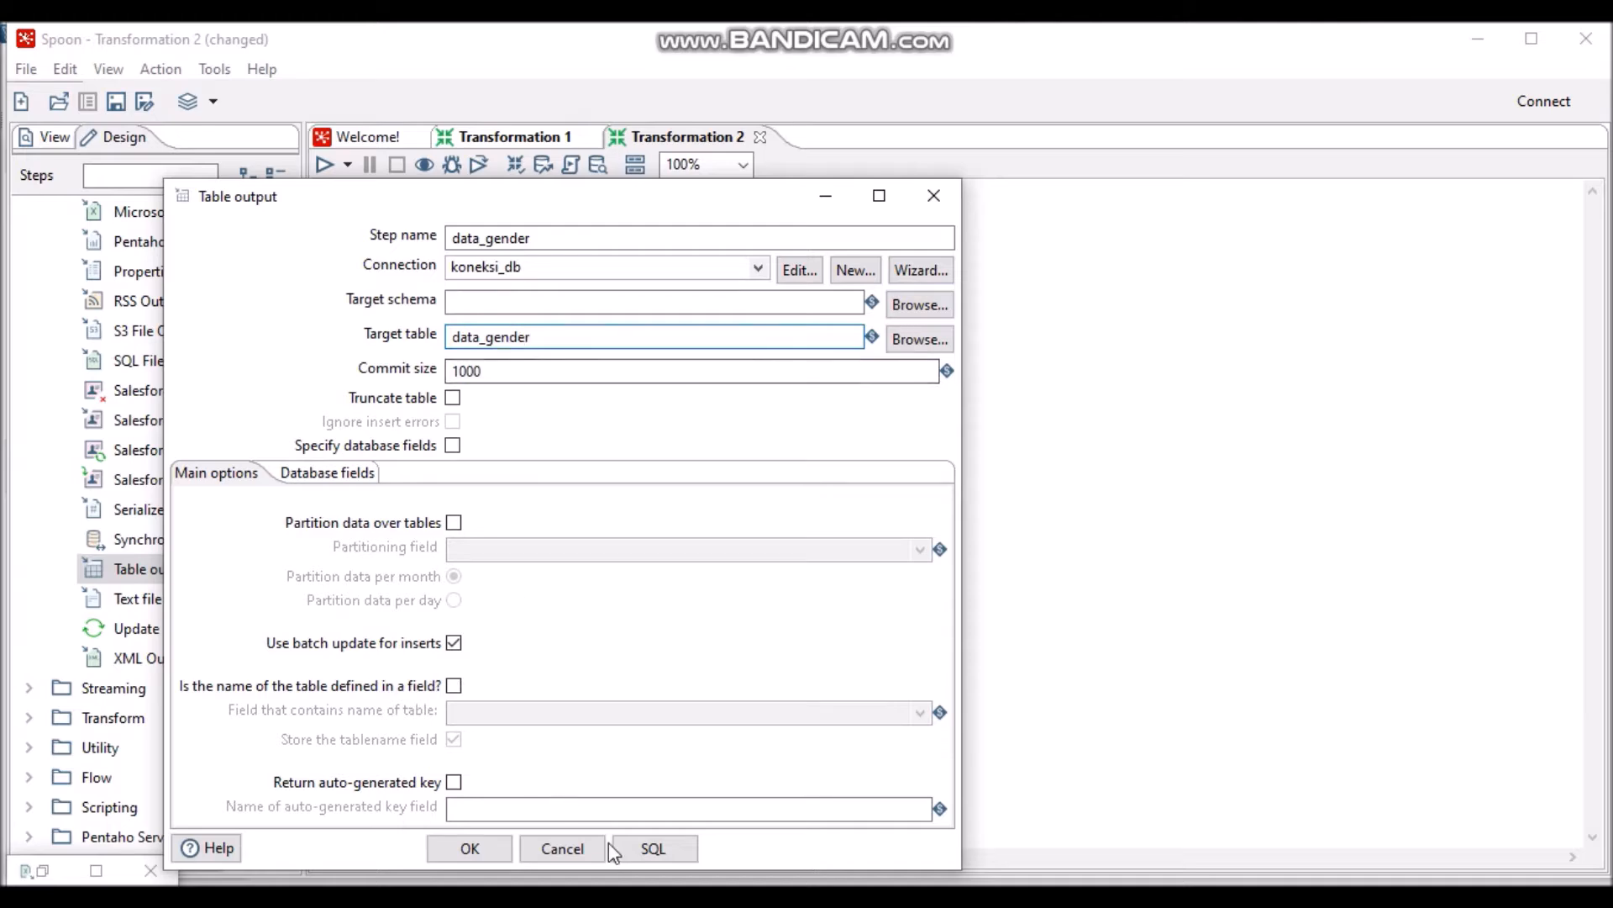
pyautogui.click(652, 850)
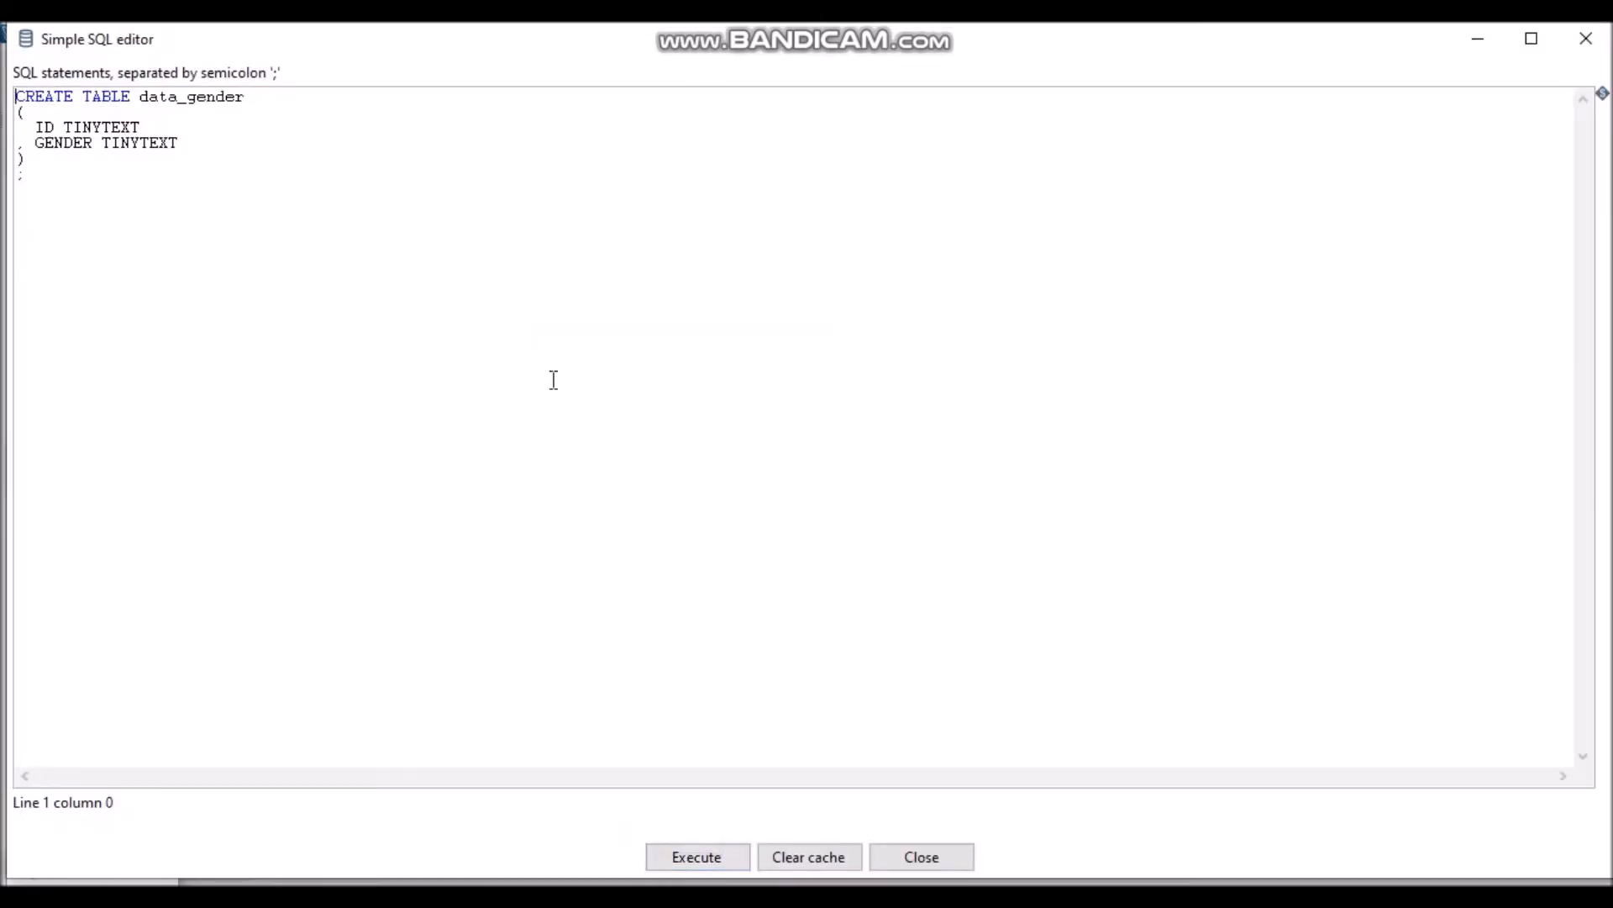
pyautogui.click(714, 858)
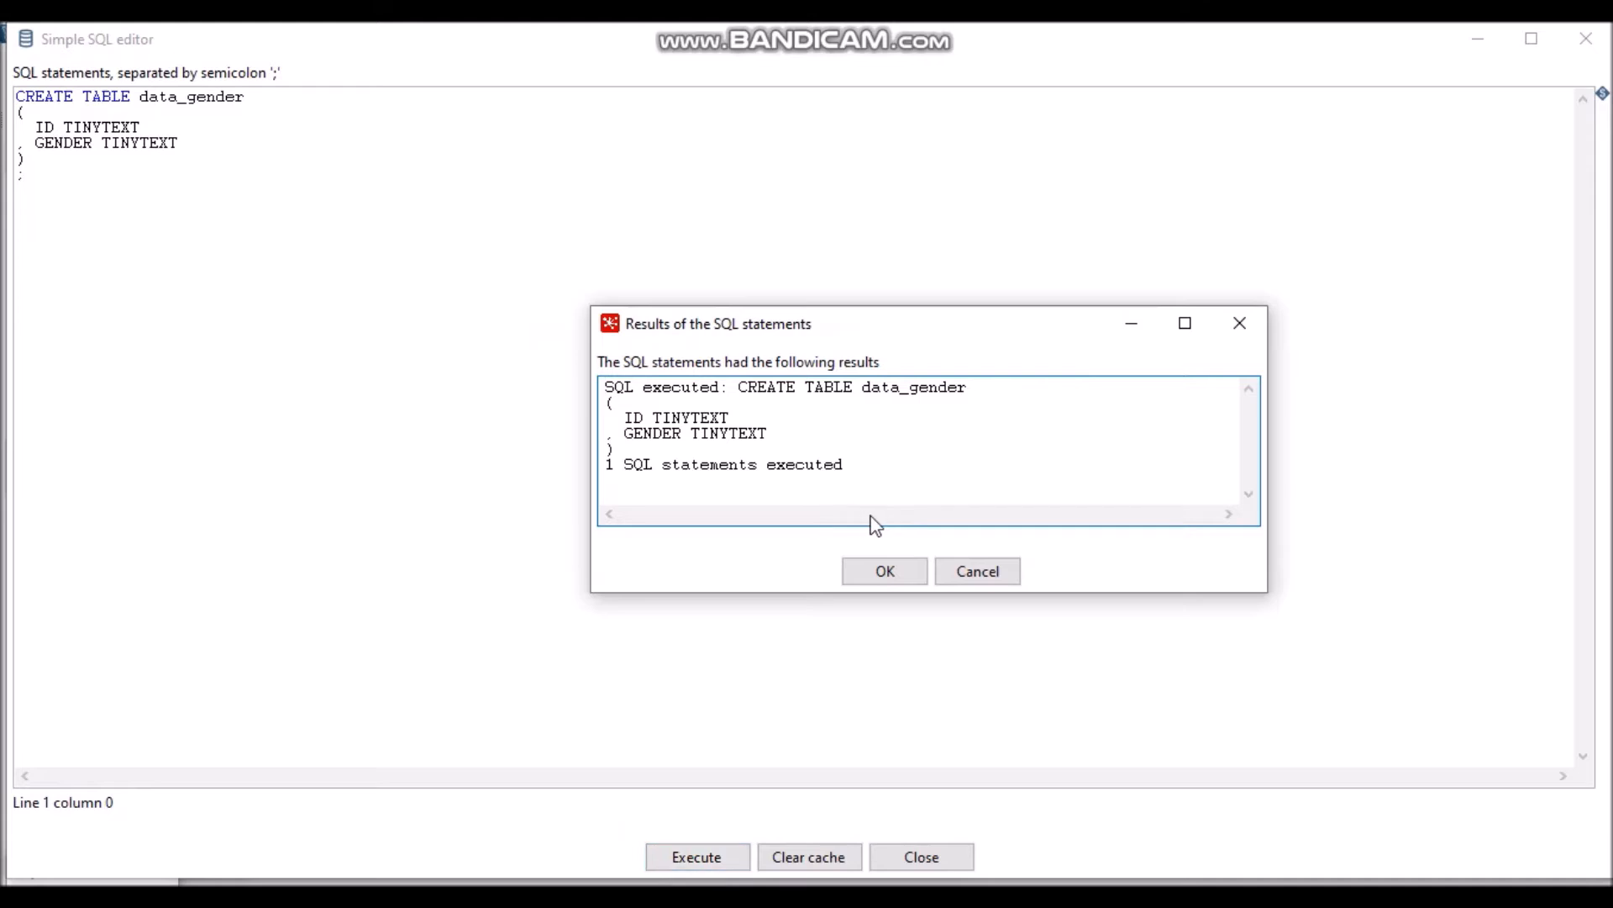
pyautogui.click(889, 570)
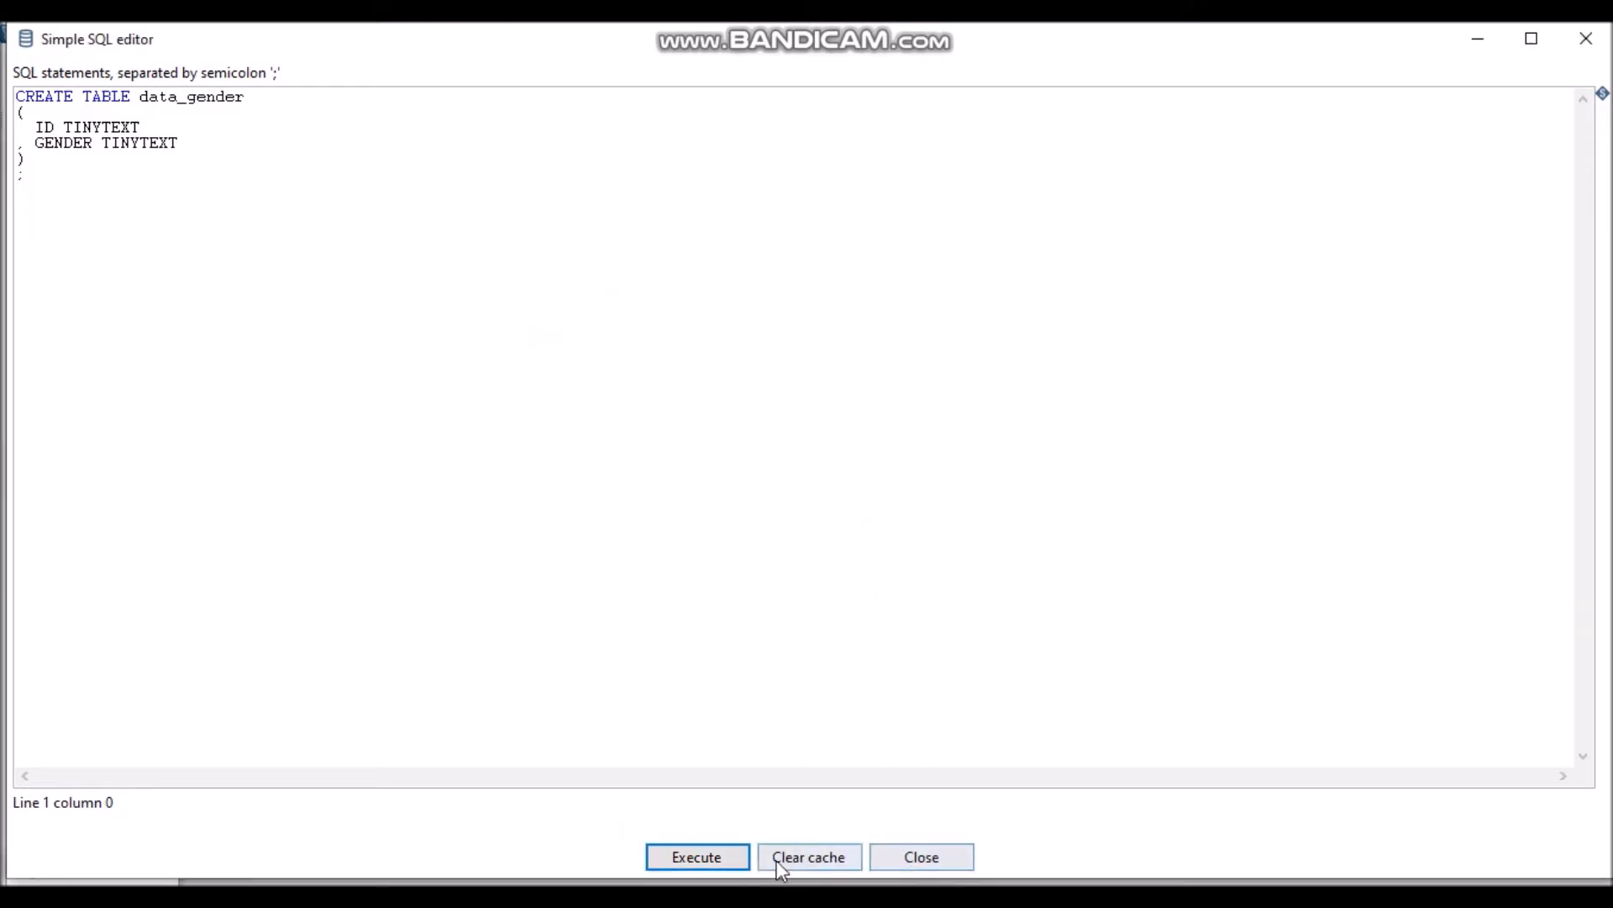
pyautogui.click(906, 855)
pyautogui.click(499, 849)
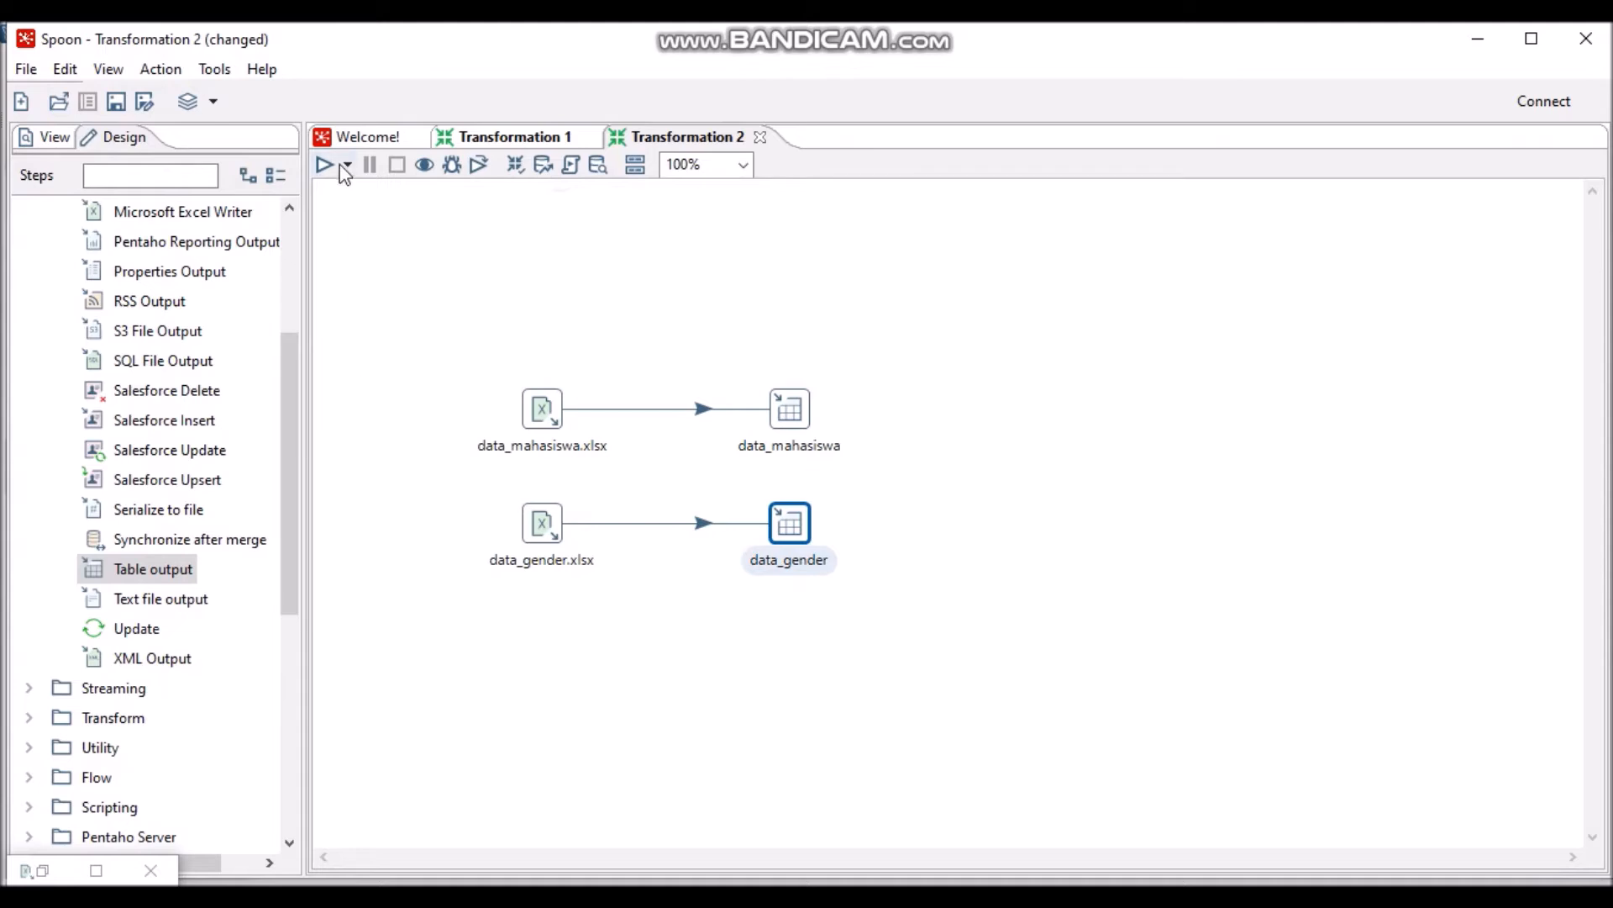
# - Run the transformation with the local run configuration
pyautogui.click(327, 166)
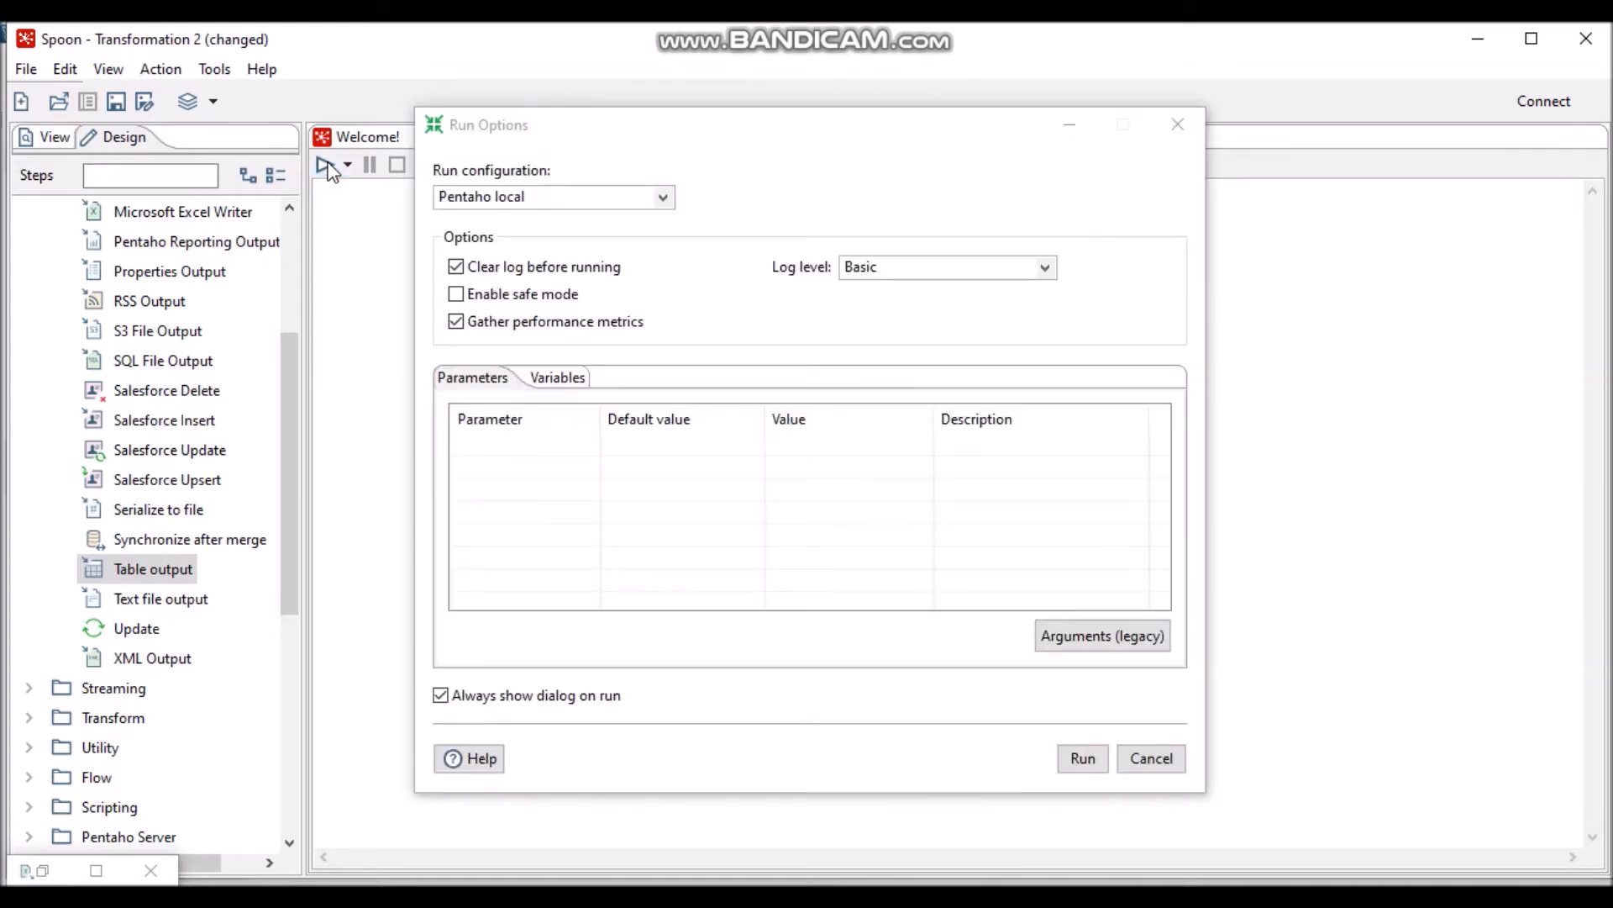
pyautogui.click(1082, 759)
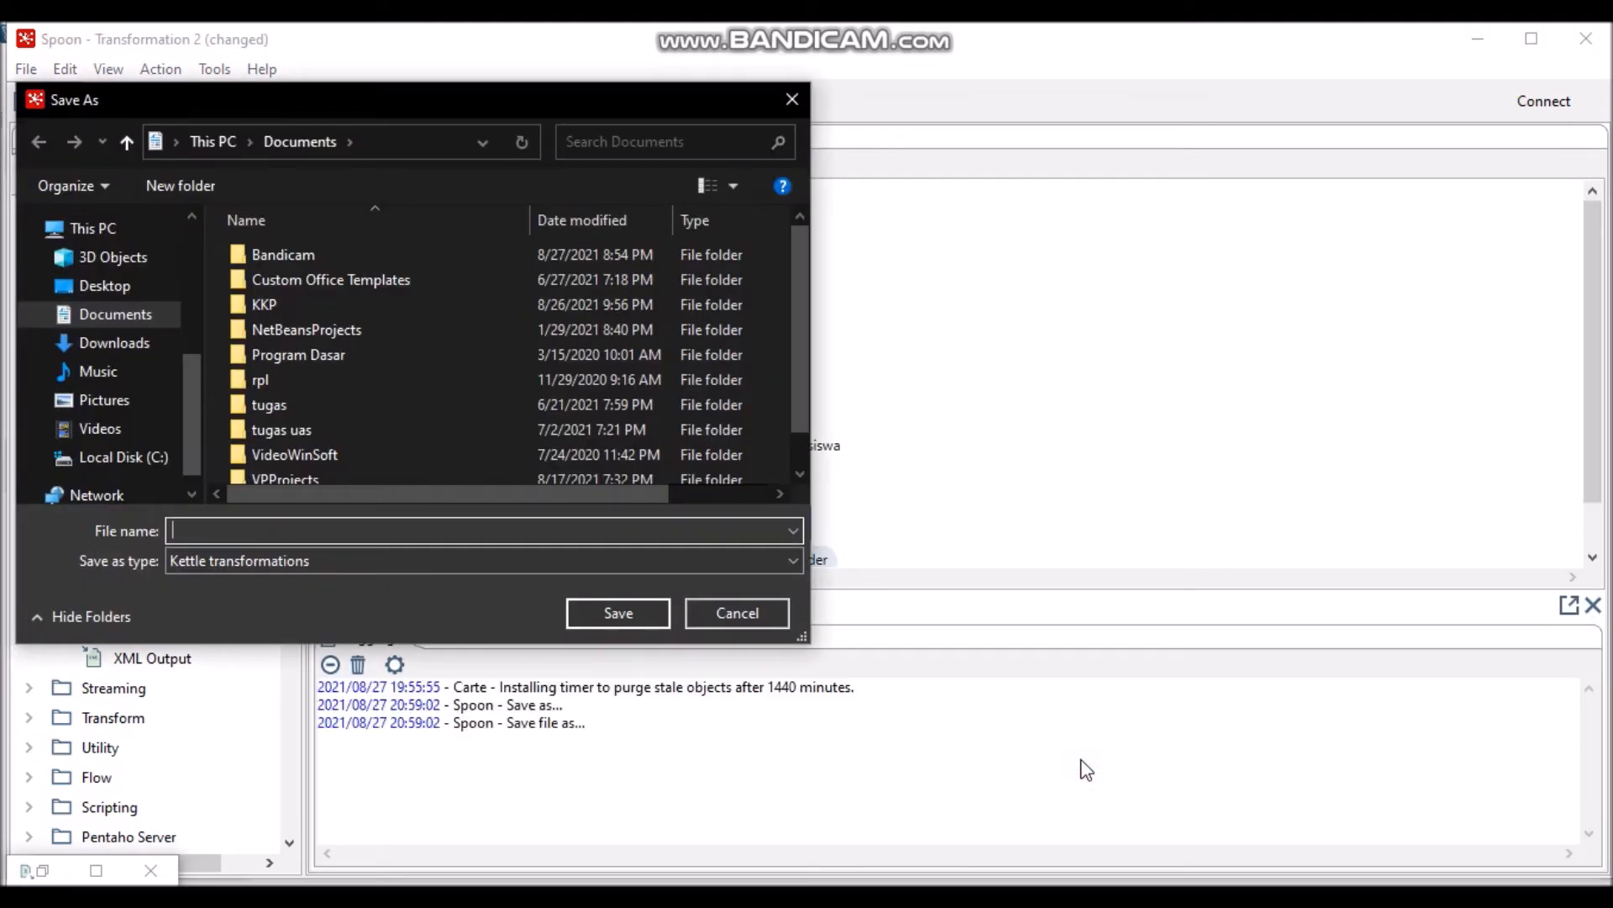
pyautogui.scroll(-1, 799, 376)
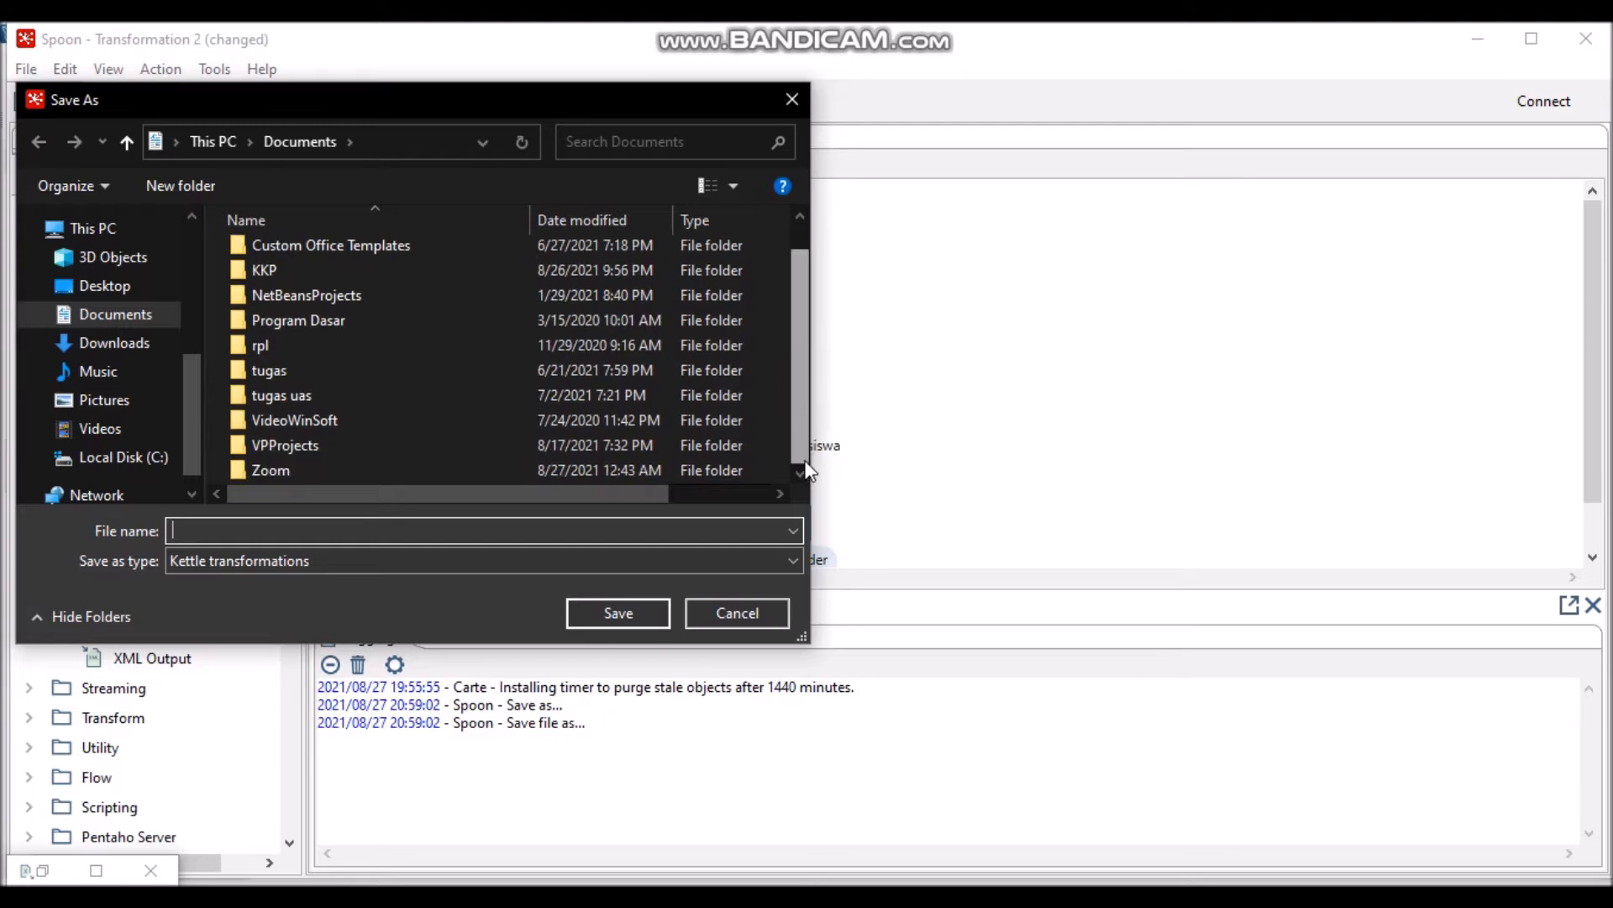
# - Create a UAS DWH folder and save the transformation inside it as Extract
pyautogui.click(188, 187)
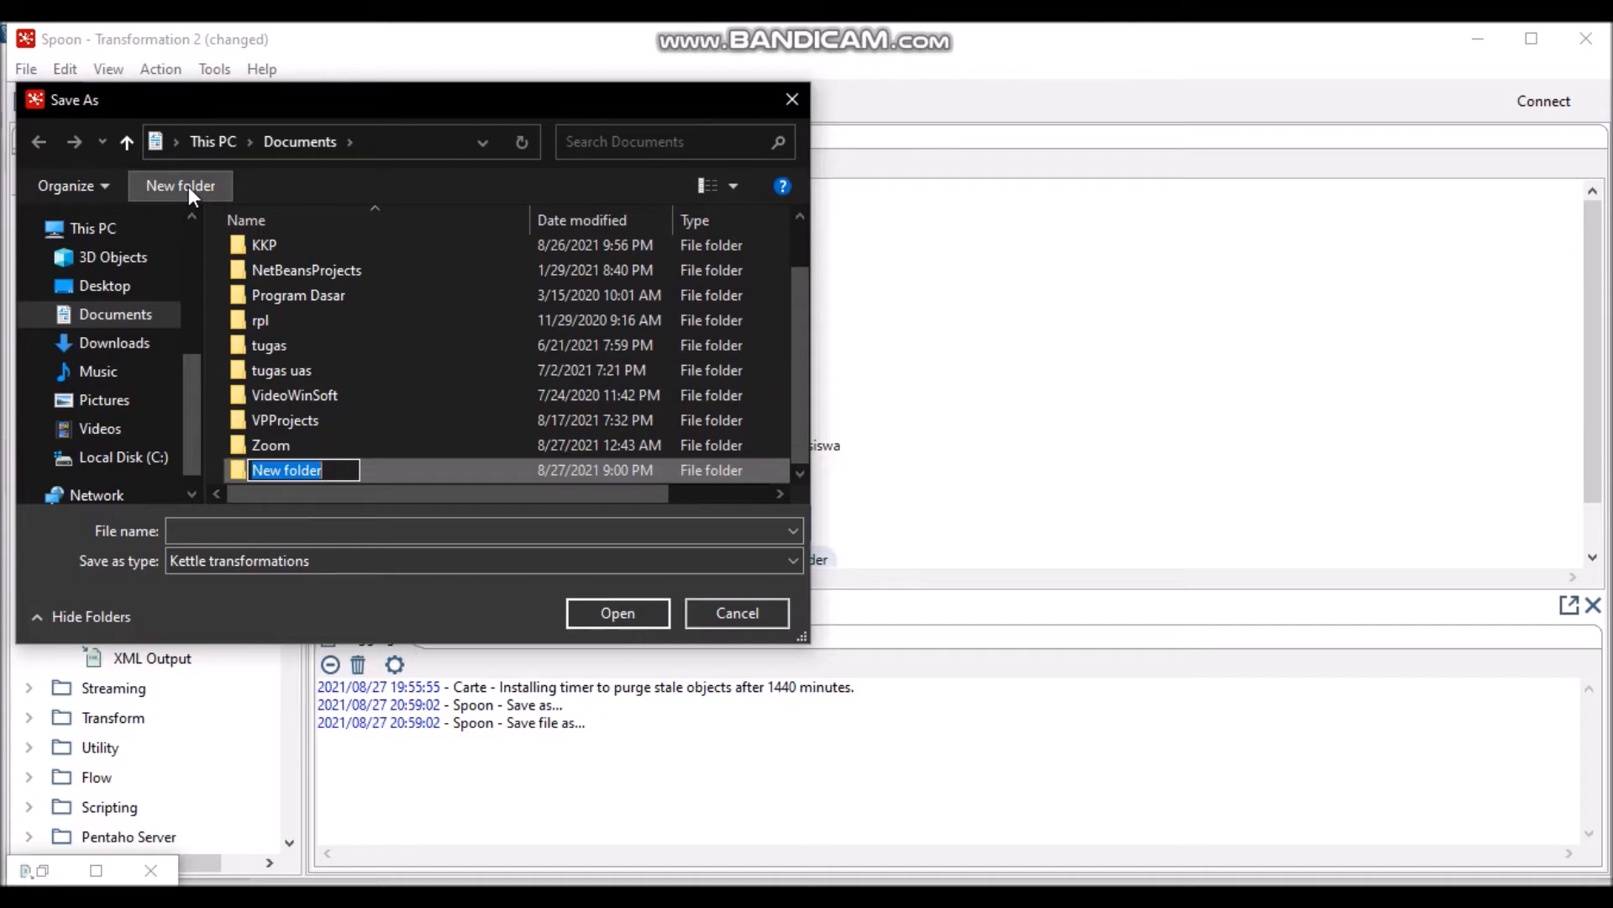
pyautogui.write('UAS')
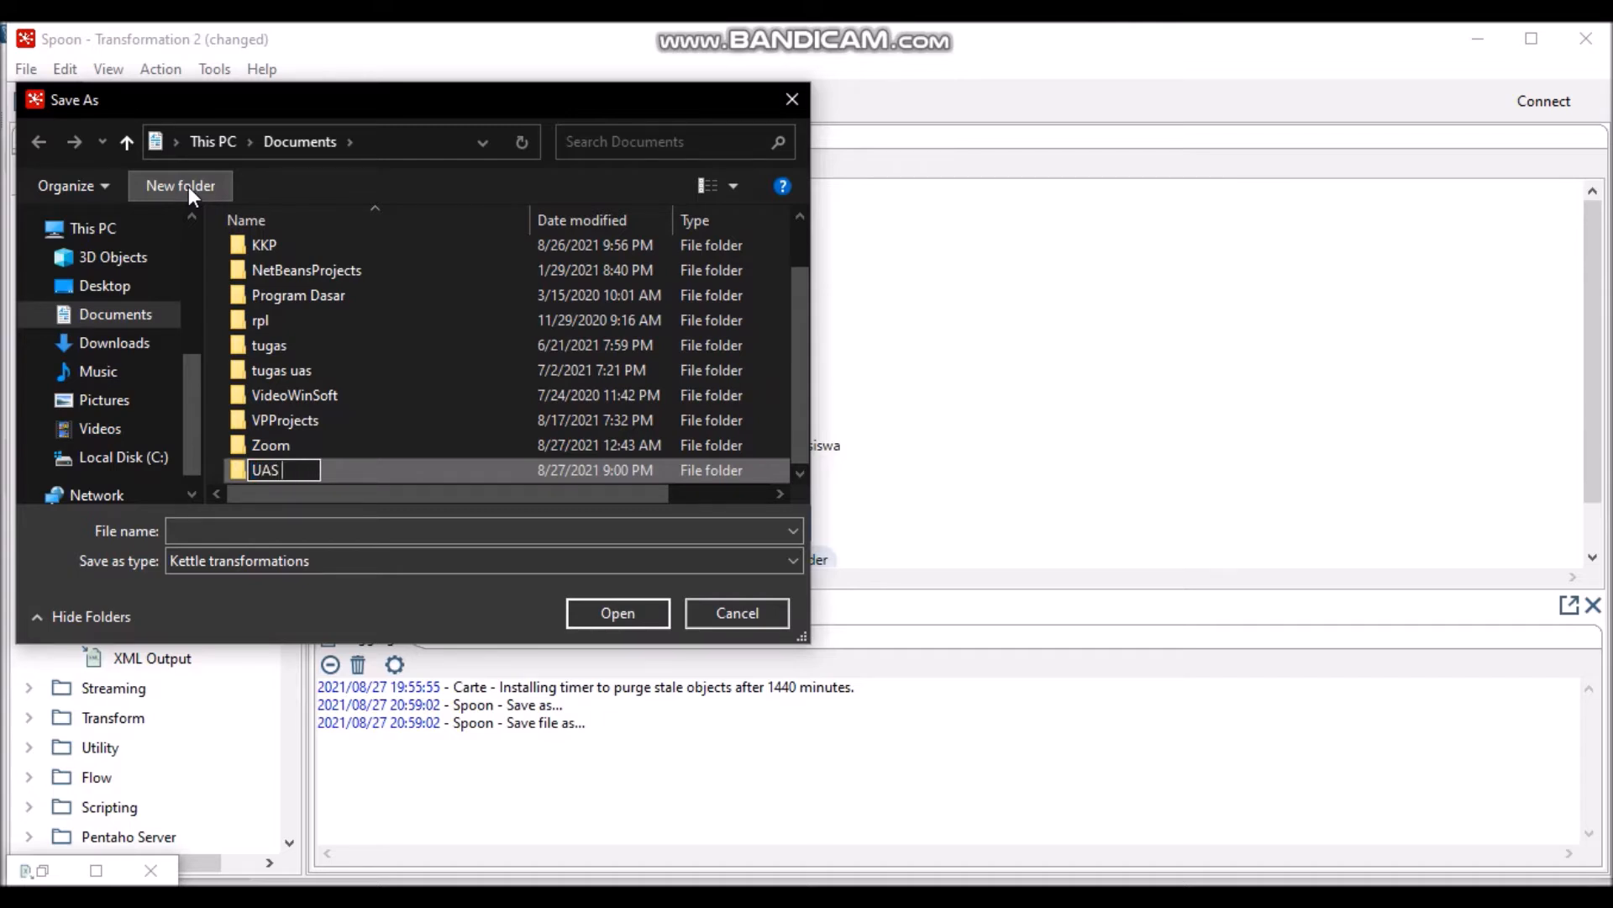
pyautogui.write(' DWH')
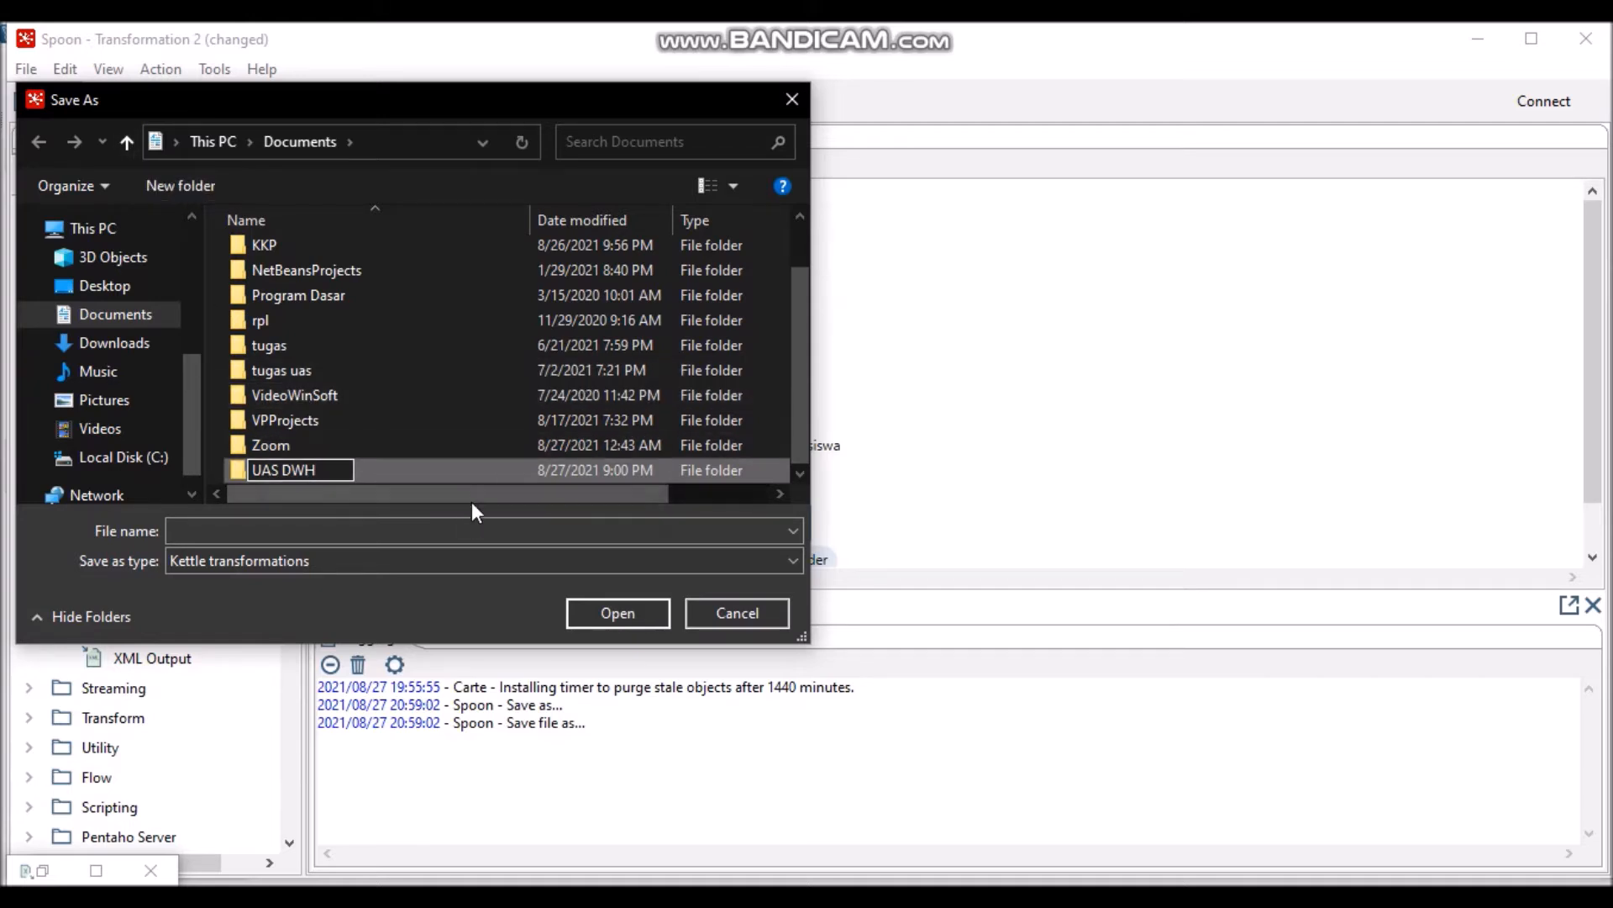
pyautogui.press('Return')
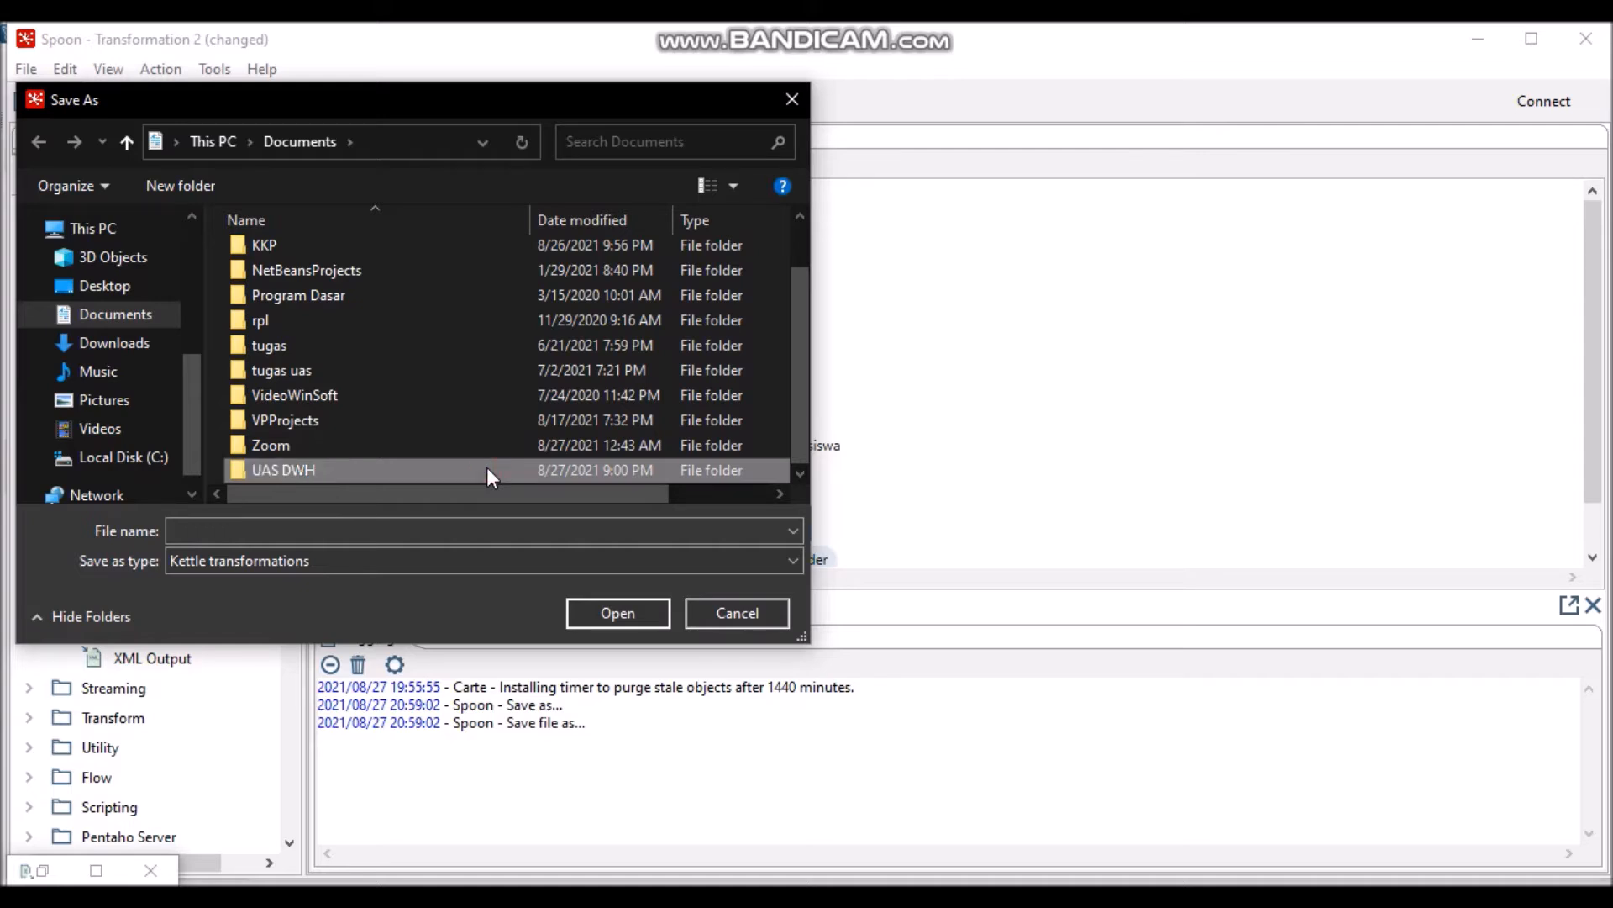
pyautogui.doubleClick(487, 467)
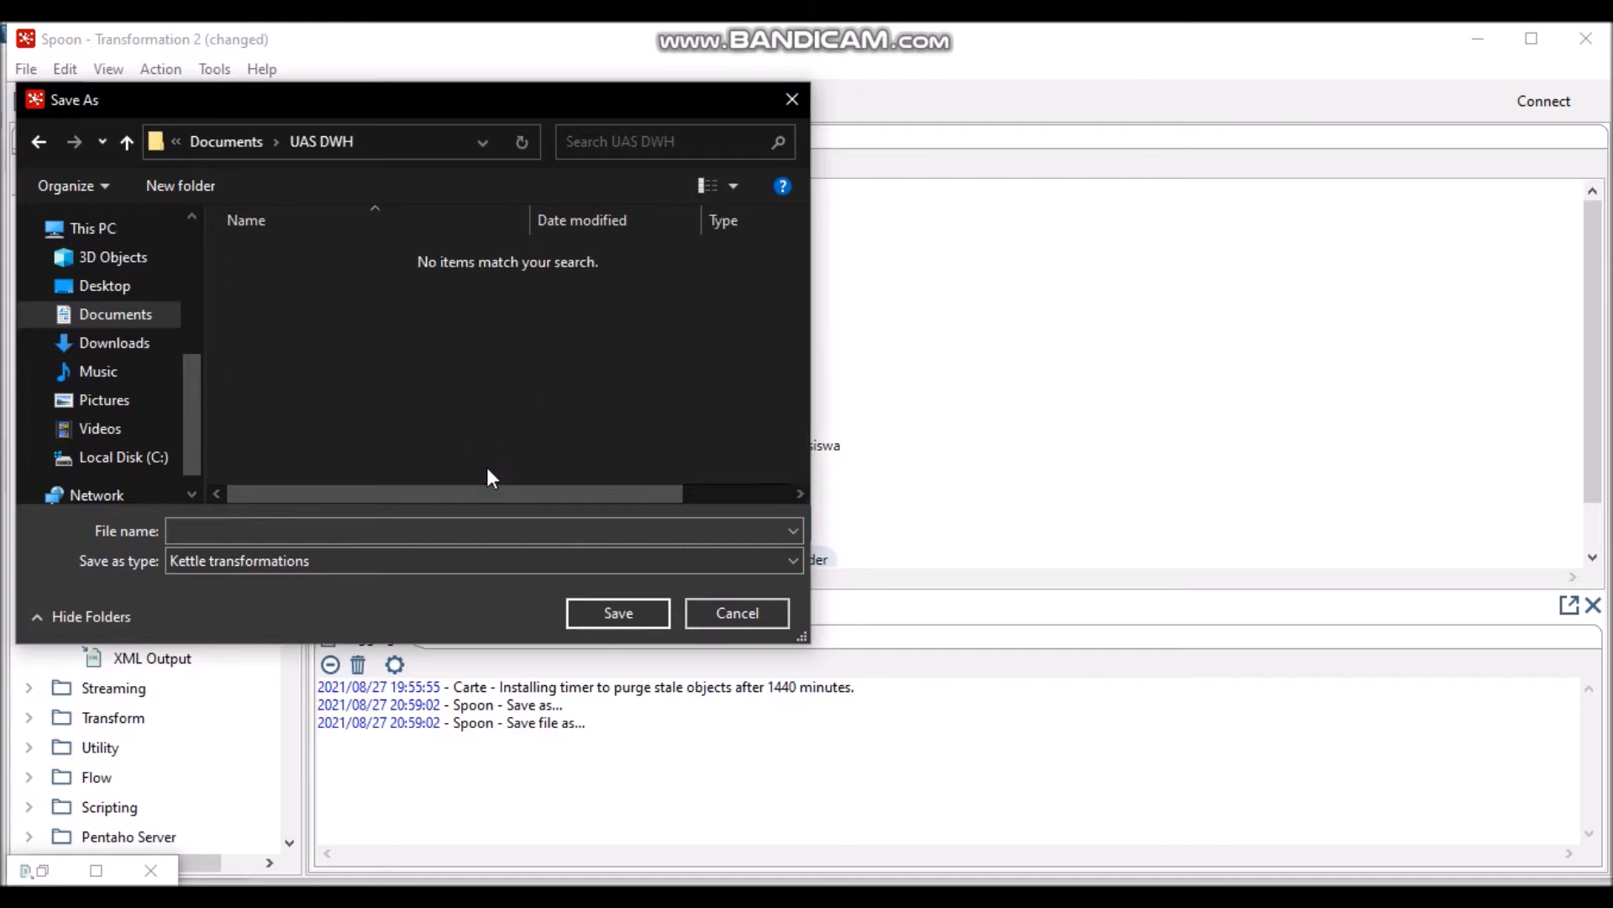
pyautogui.click(455, 526)
pyautogui.write('Extrac')
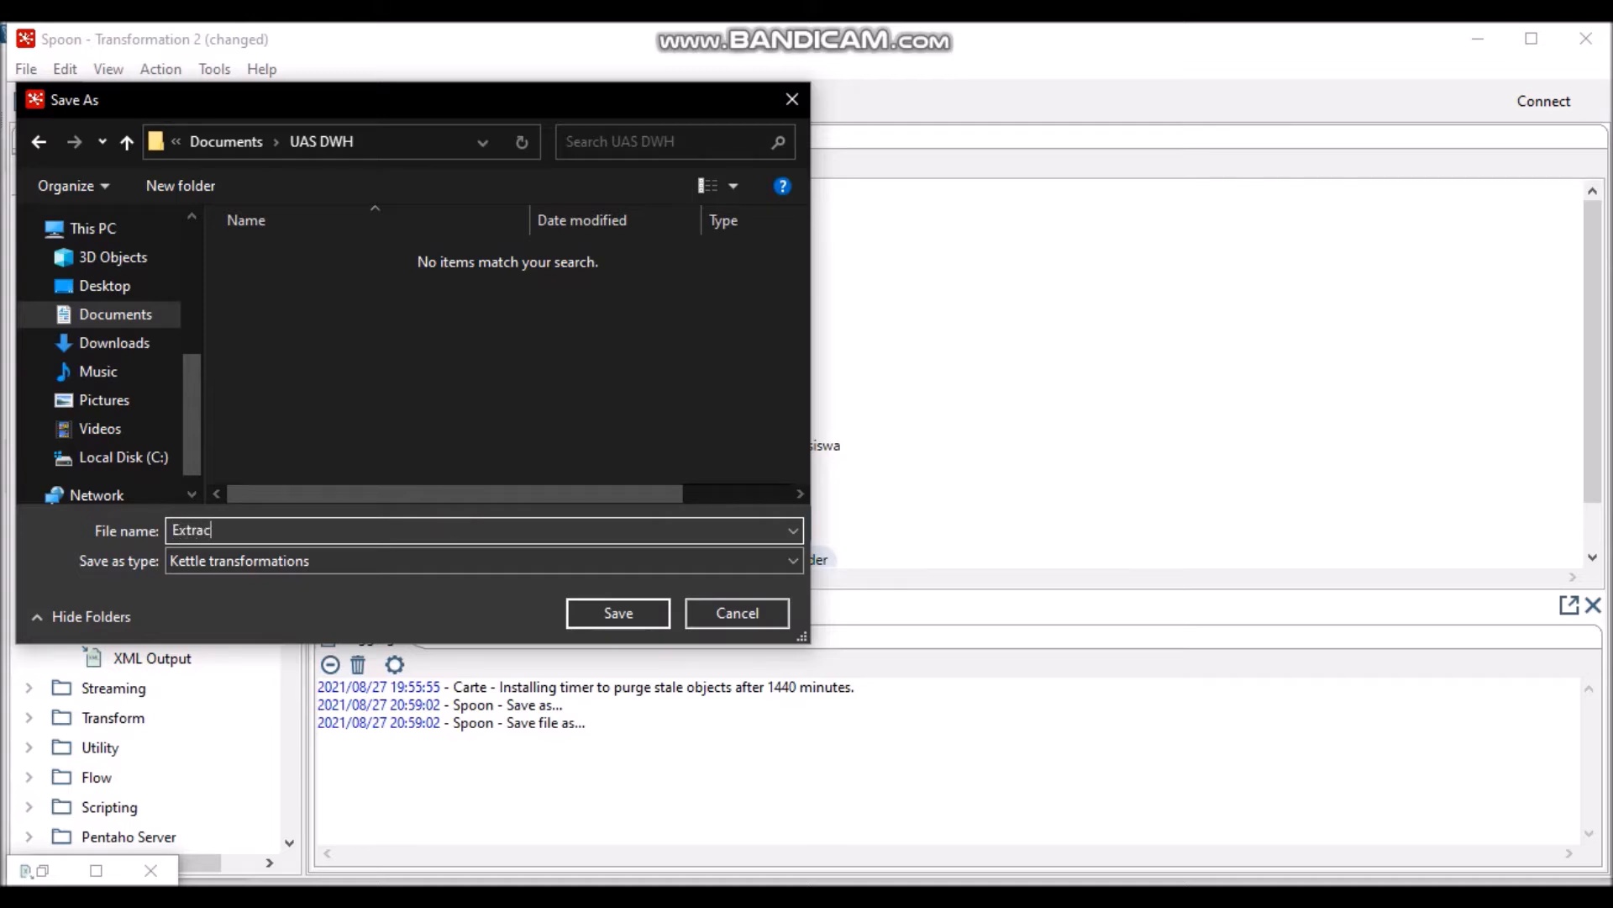
pyautogui.write('t')
pyautogui.click(628, 613)
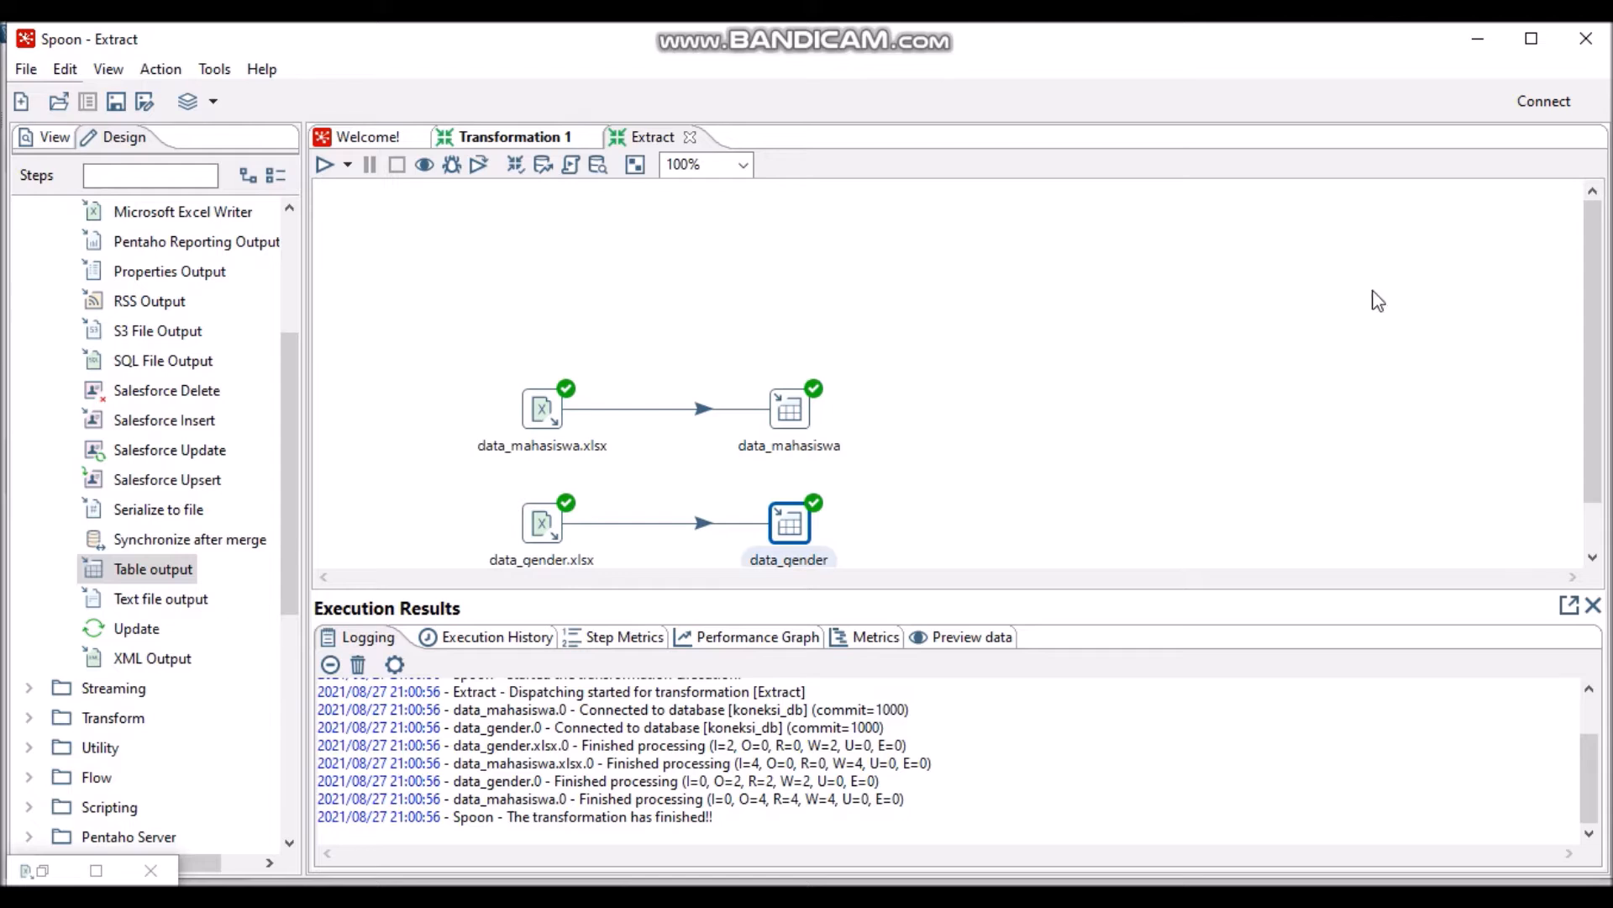
# - Review the Extract run's Execution Results log, then bring up MySQL Workbench
pyautogui.click(1589, 301)
pyautogui.moveTo(1591, 304); pyautogui.dragTo(1592, 351)
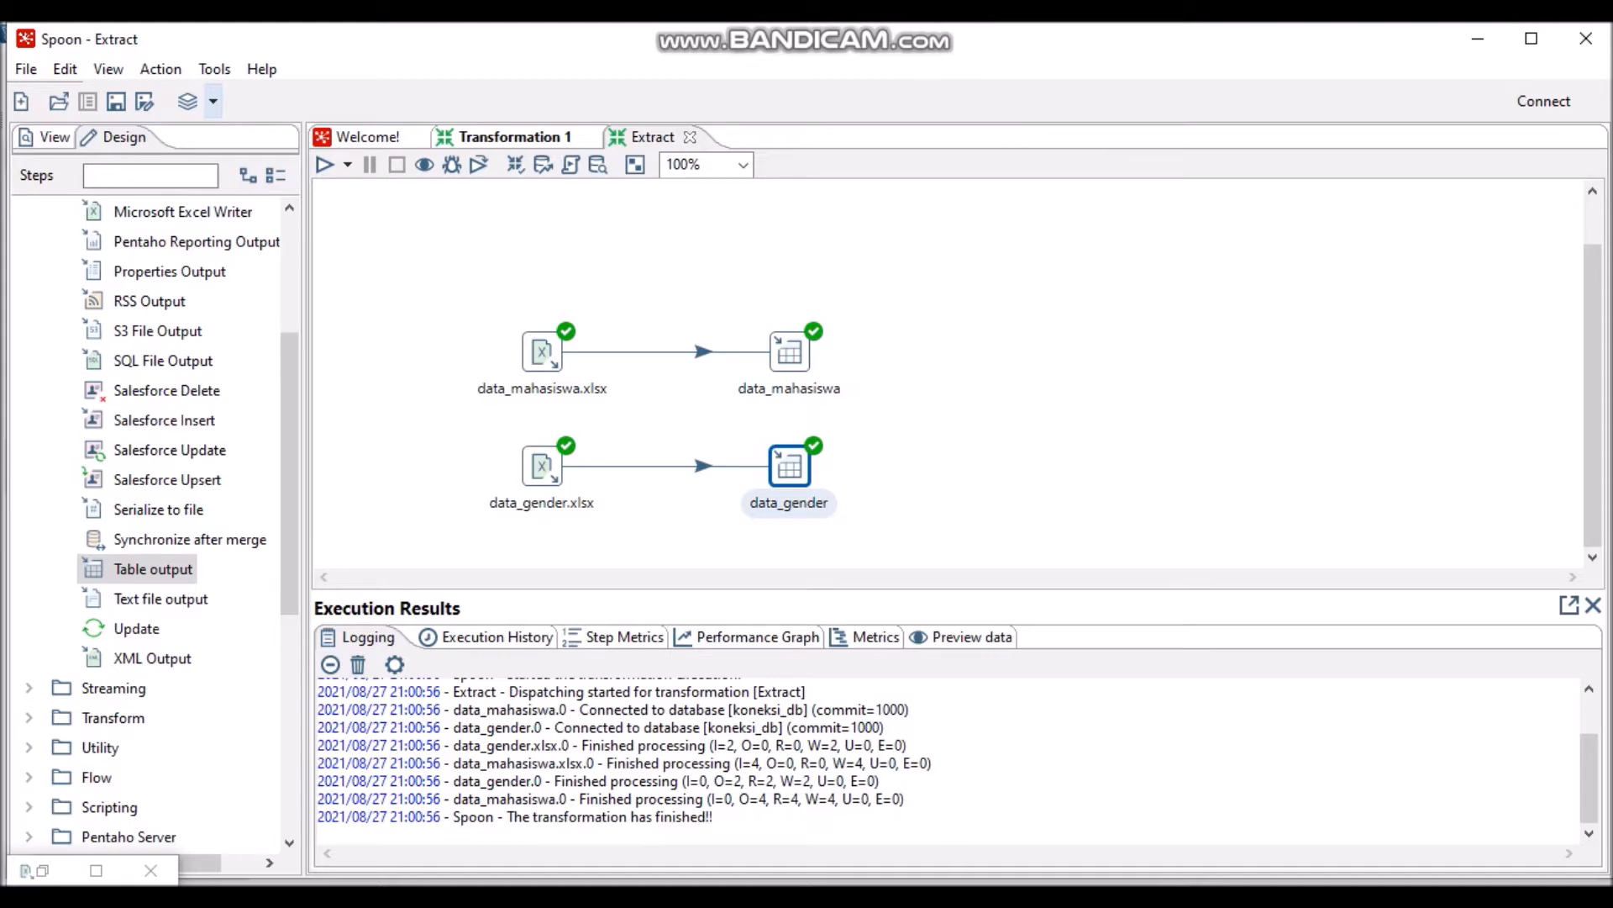
pyautogui.click(983, 896)
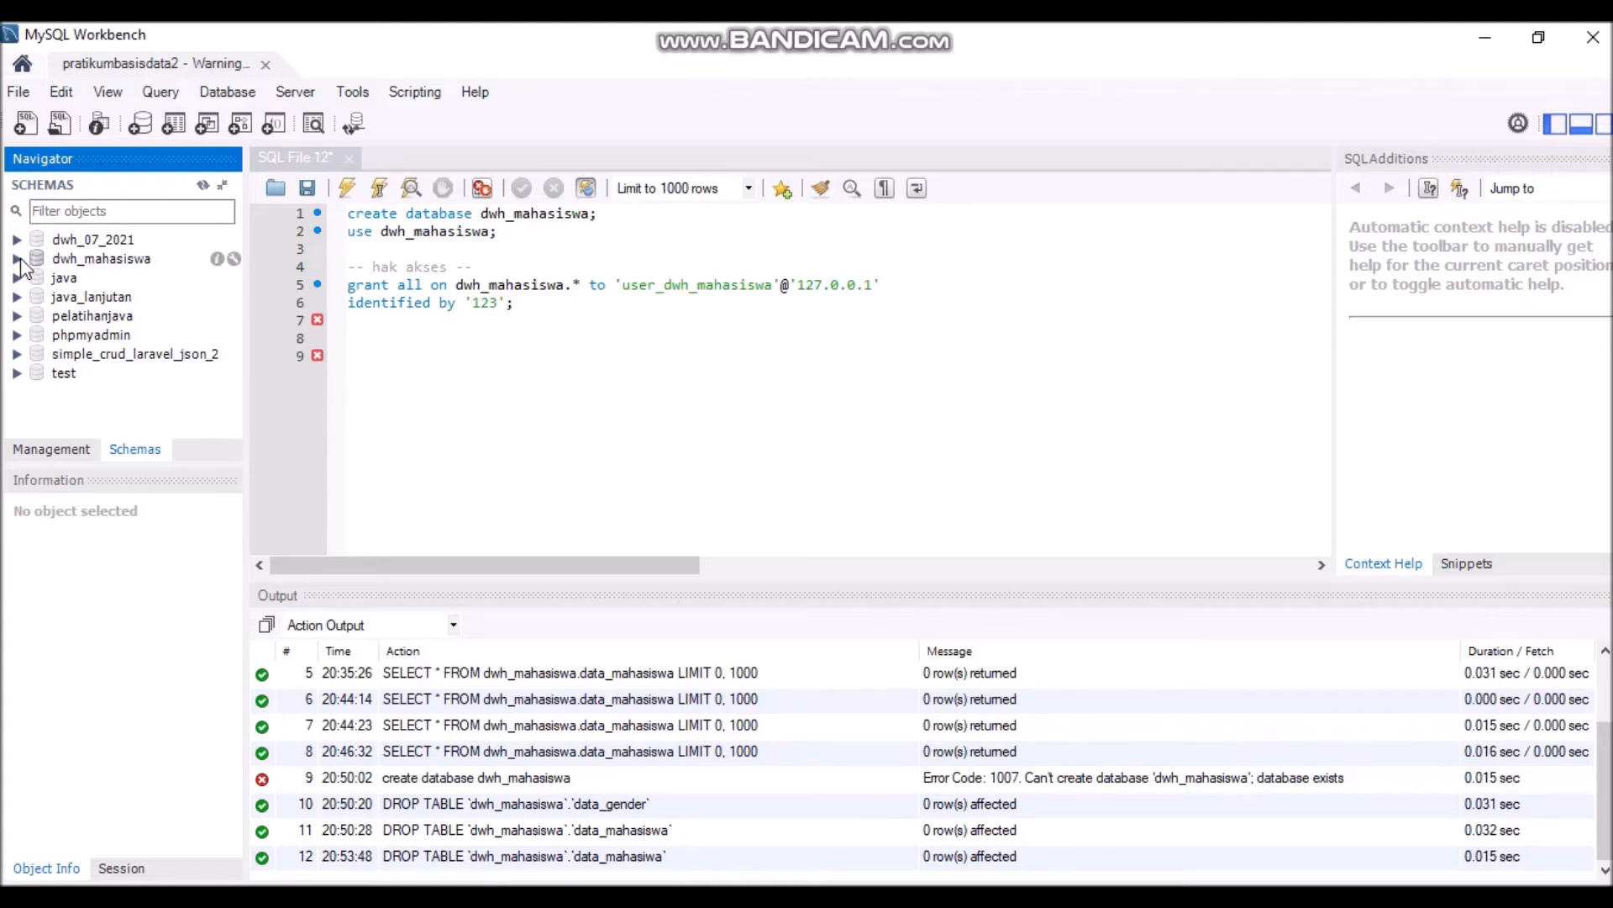
# - Expand and refresh dwh_mahasiswa, then view the rows of data_mahasiswa
pyautogui.click(17, 259)
pyautogui.click(122, 260)
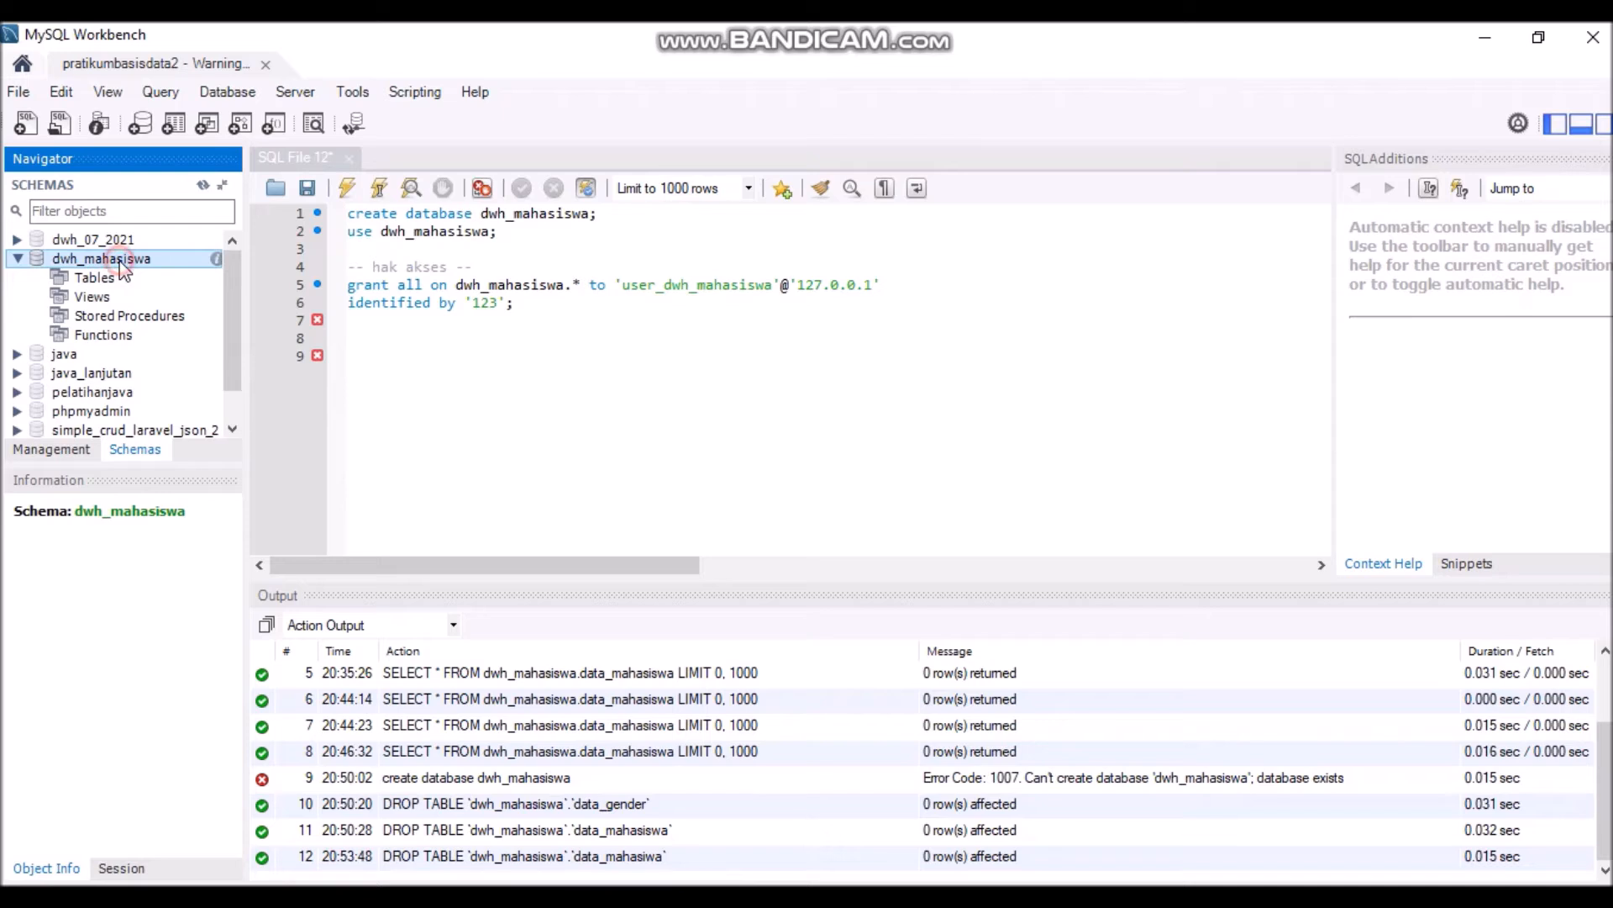
pyautogui.click(201, 185)
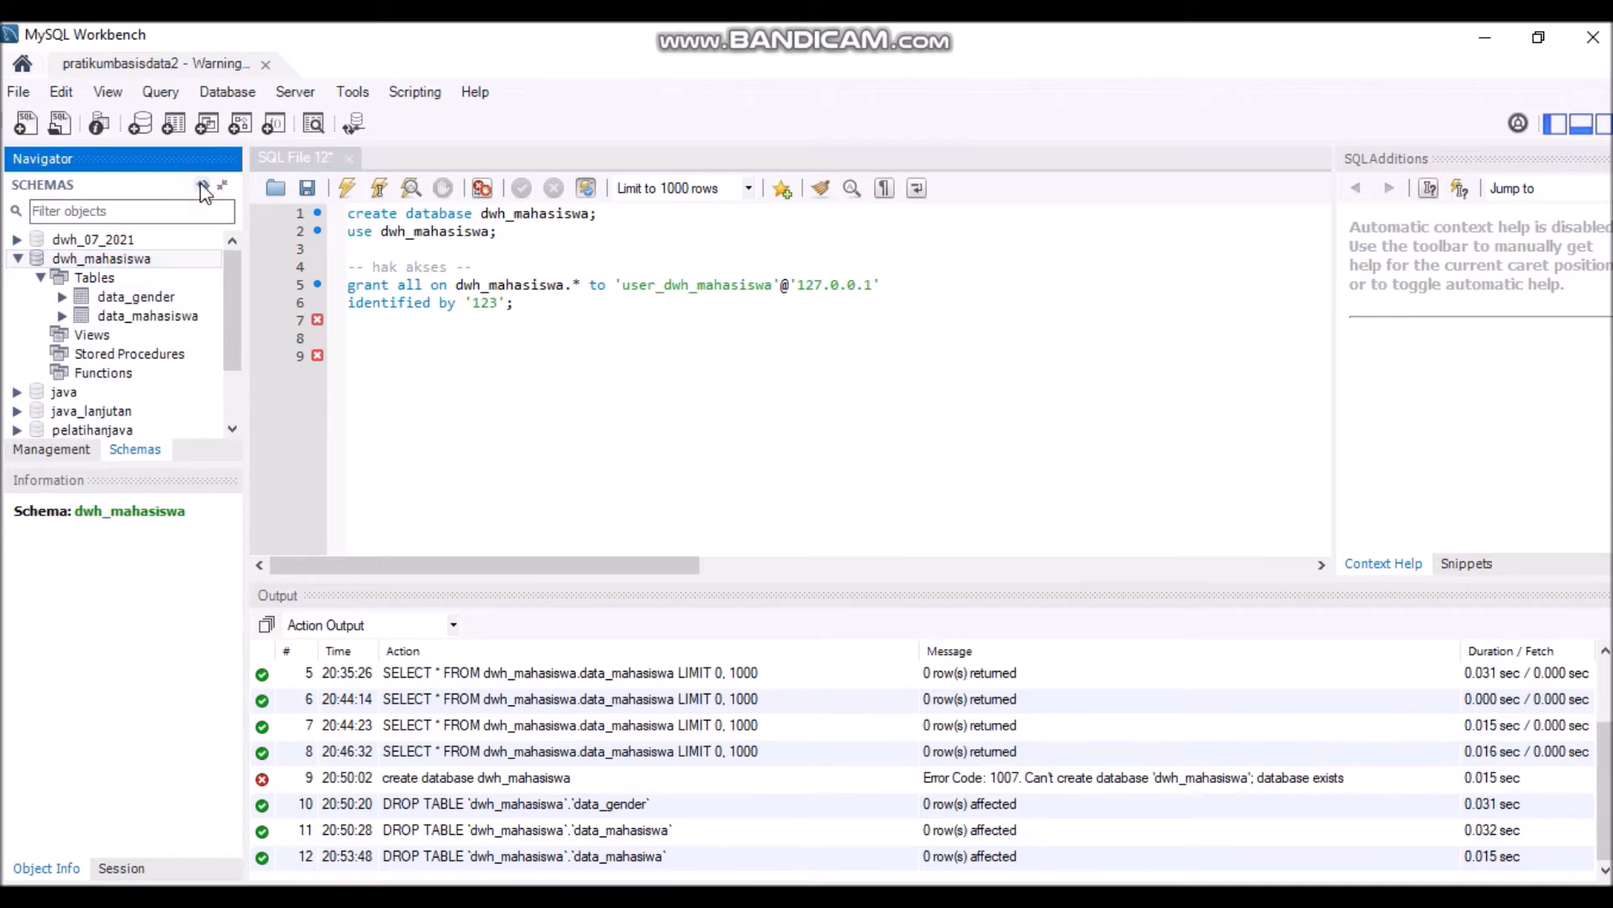
pyautogui.click(151, 317)
pyautogui.click(213, 317)
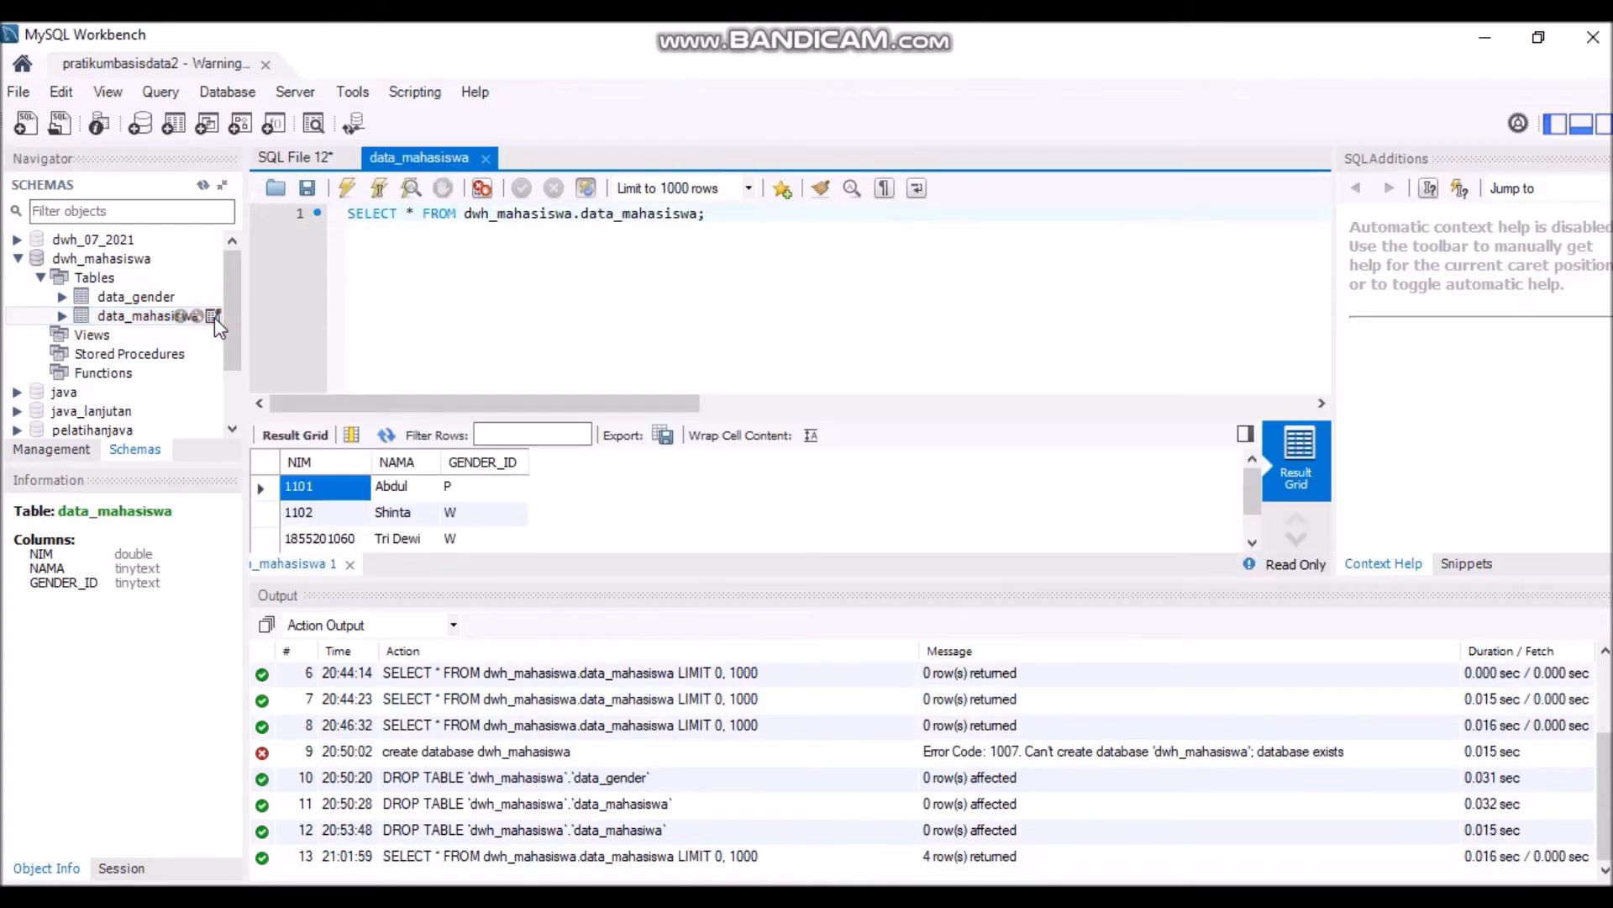
pyautogui.moveTo(1257, 487); pyautogui.dragTo(1259, 538)
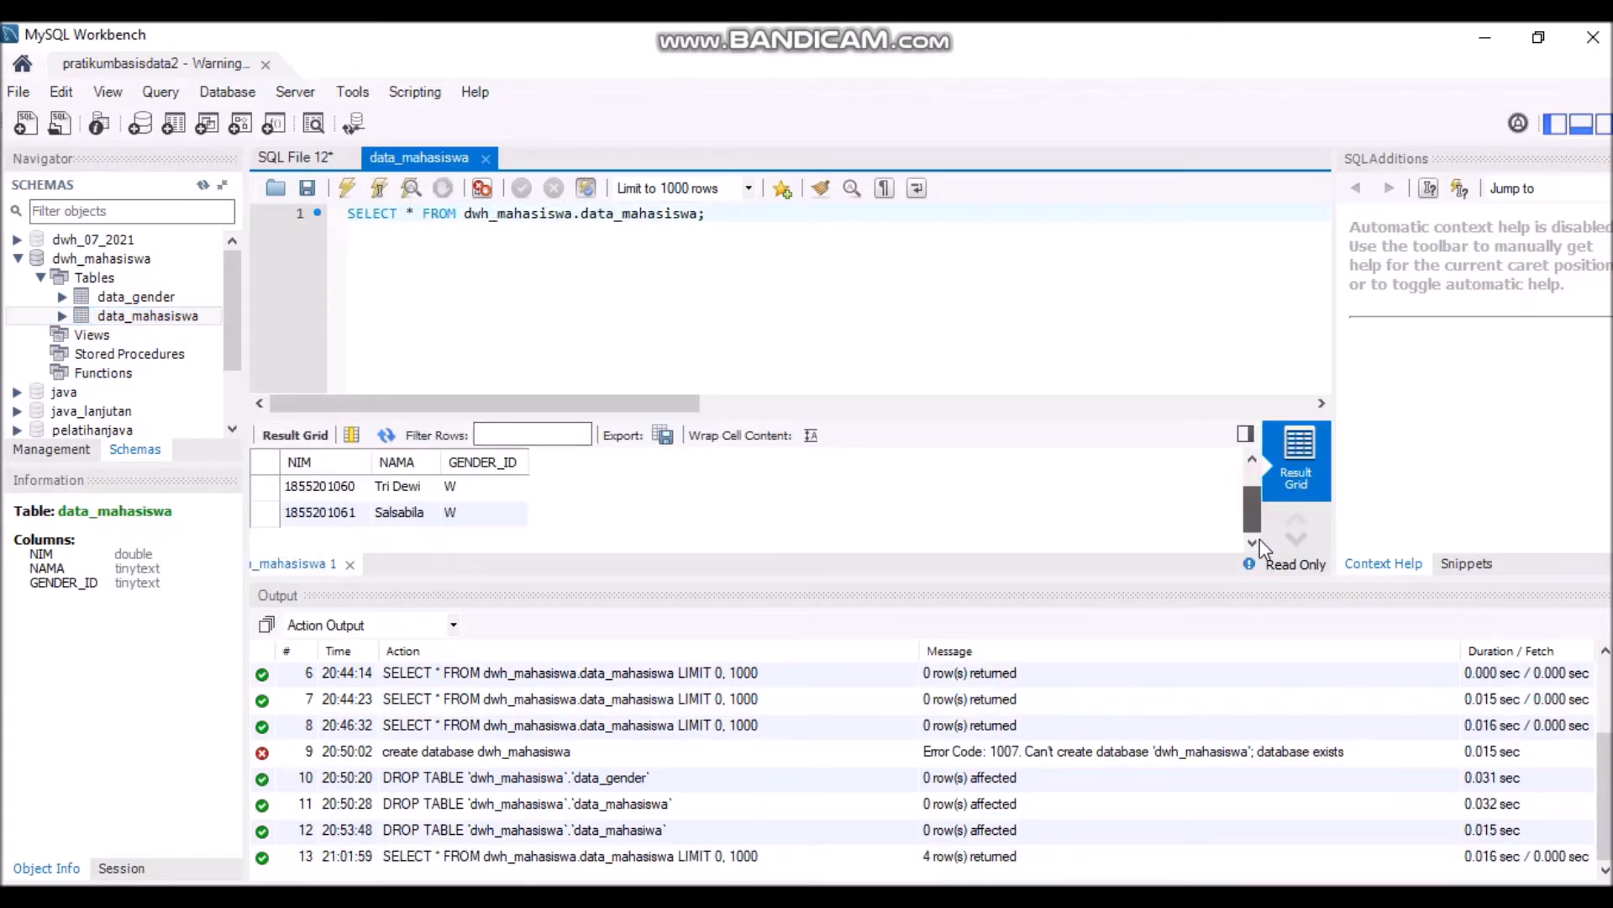
# - View data_gender's rows and compare them with the data_mahasiswa results
pyautogui.click(134, 297)
pyautogui.click(214, 295)
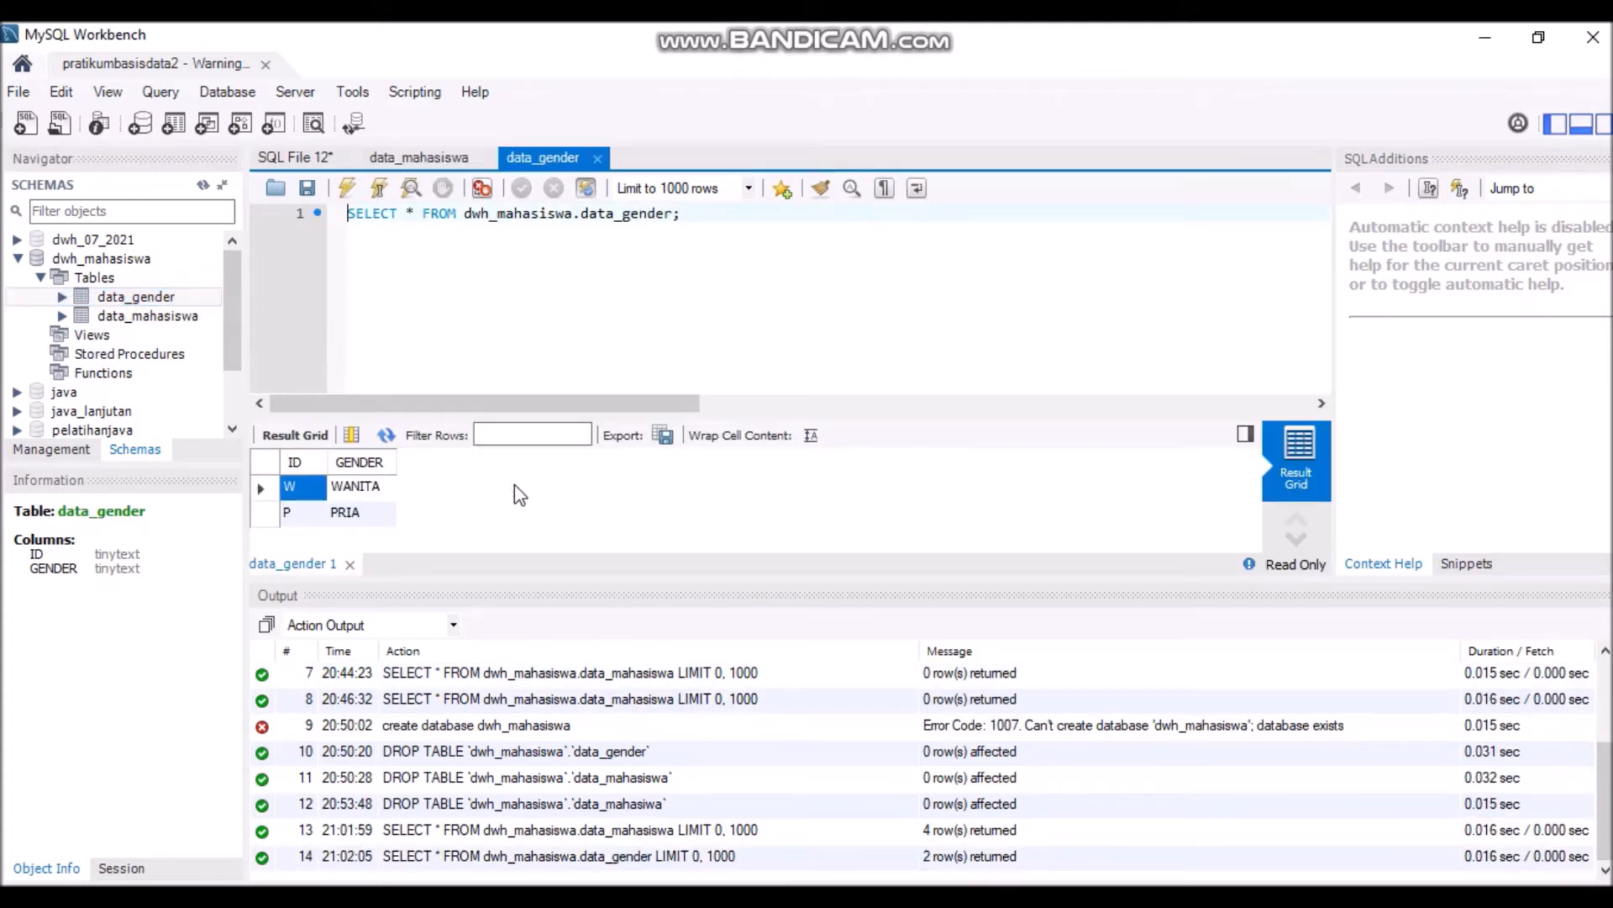
pyautogui.click(421, 159)
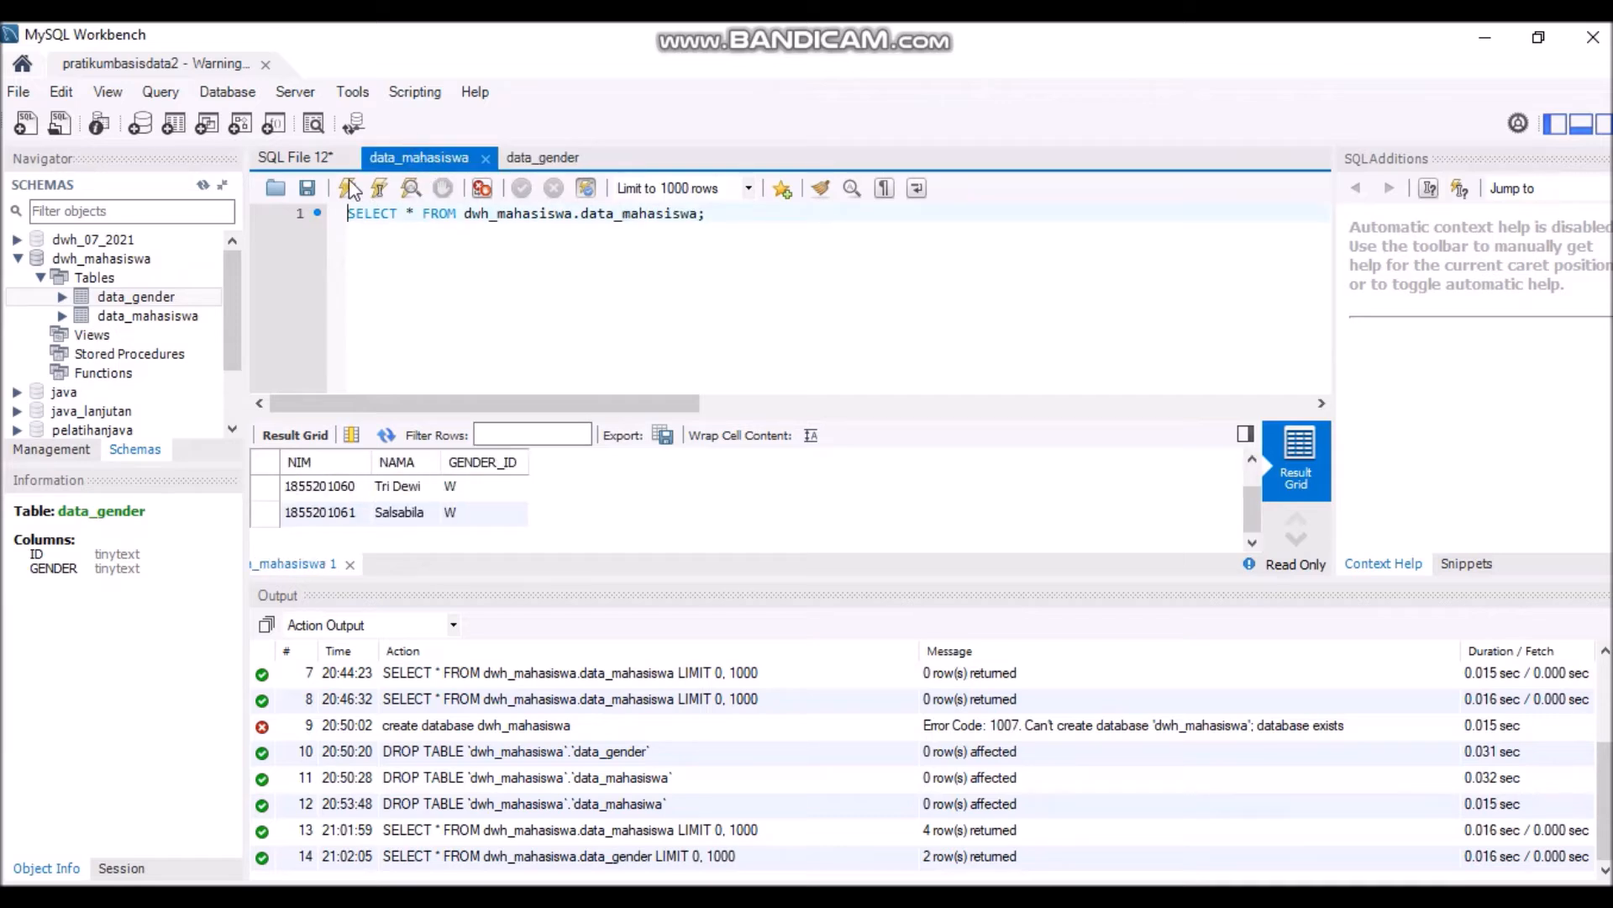
pyautogui.click(320, 156)
pyautogui.click(542, 157)
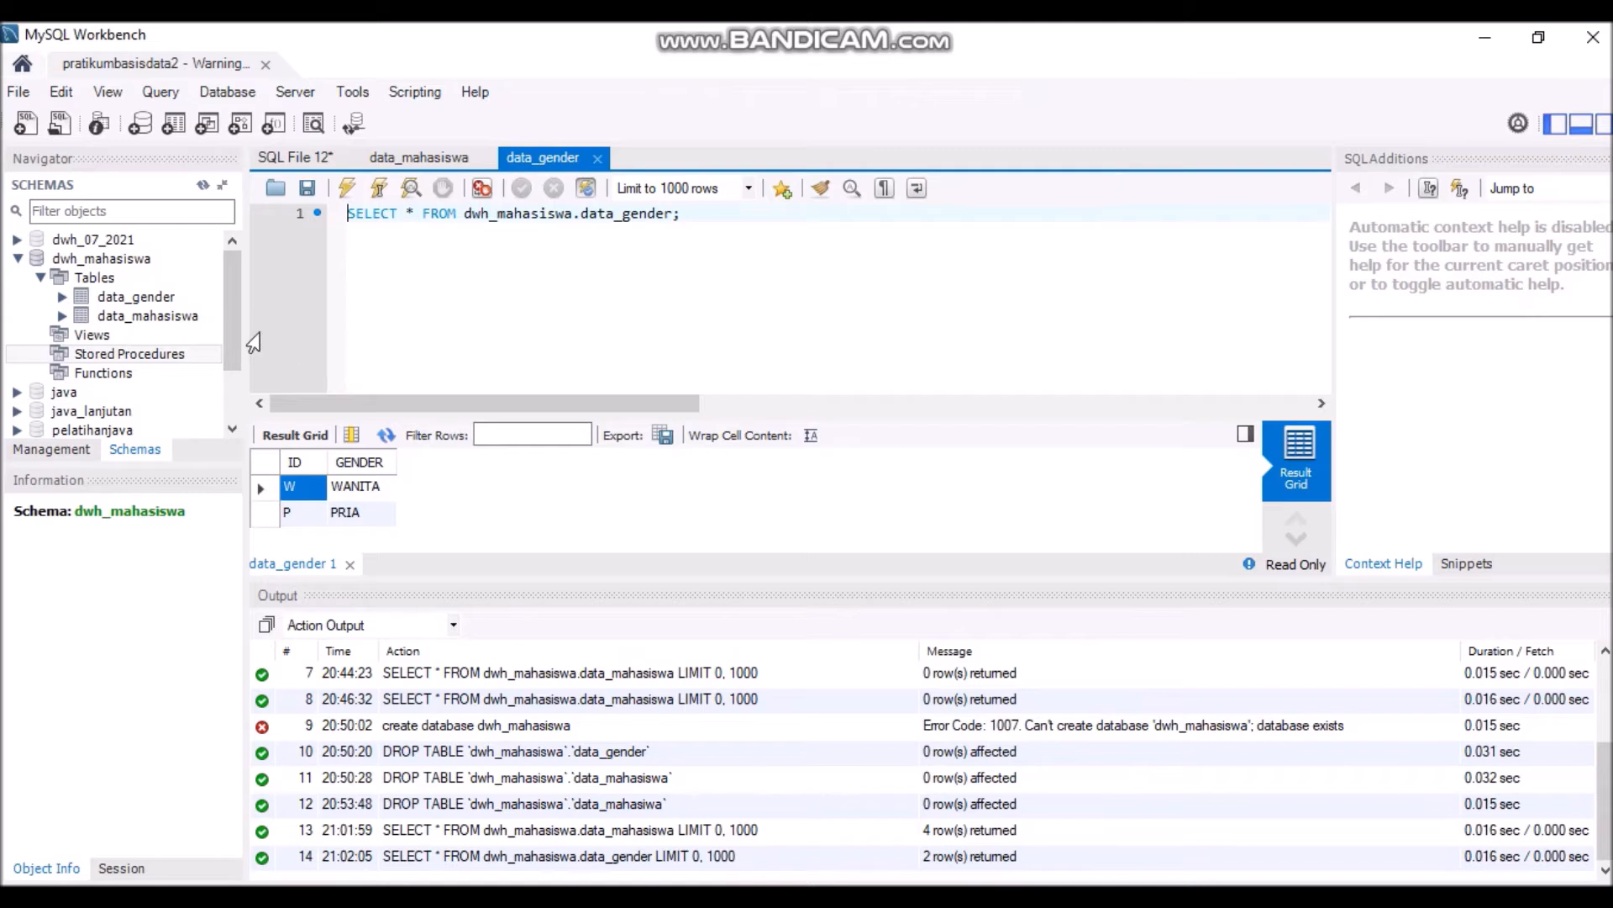
# - Create a new stored procedure in dwh_mahasiswa named sp_prifile_mahasiswa
pyautogui.rightClick(191, 354)
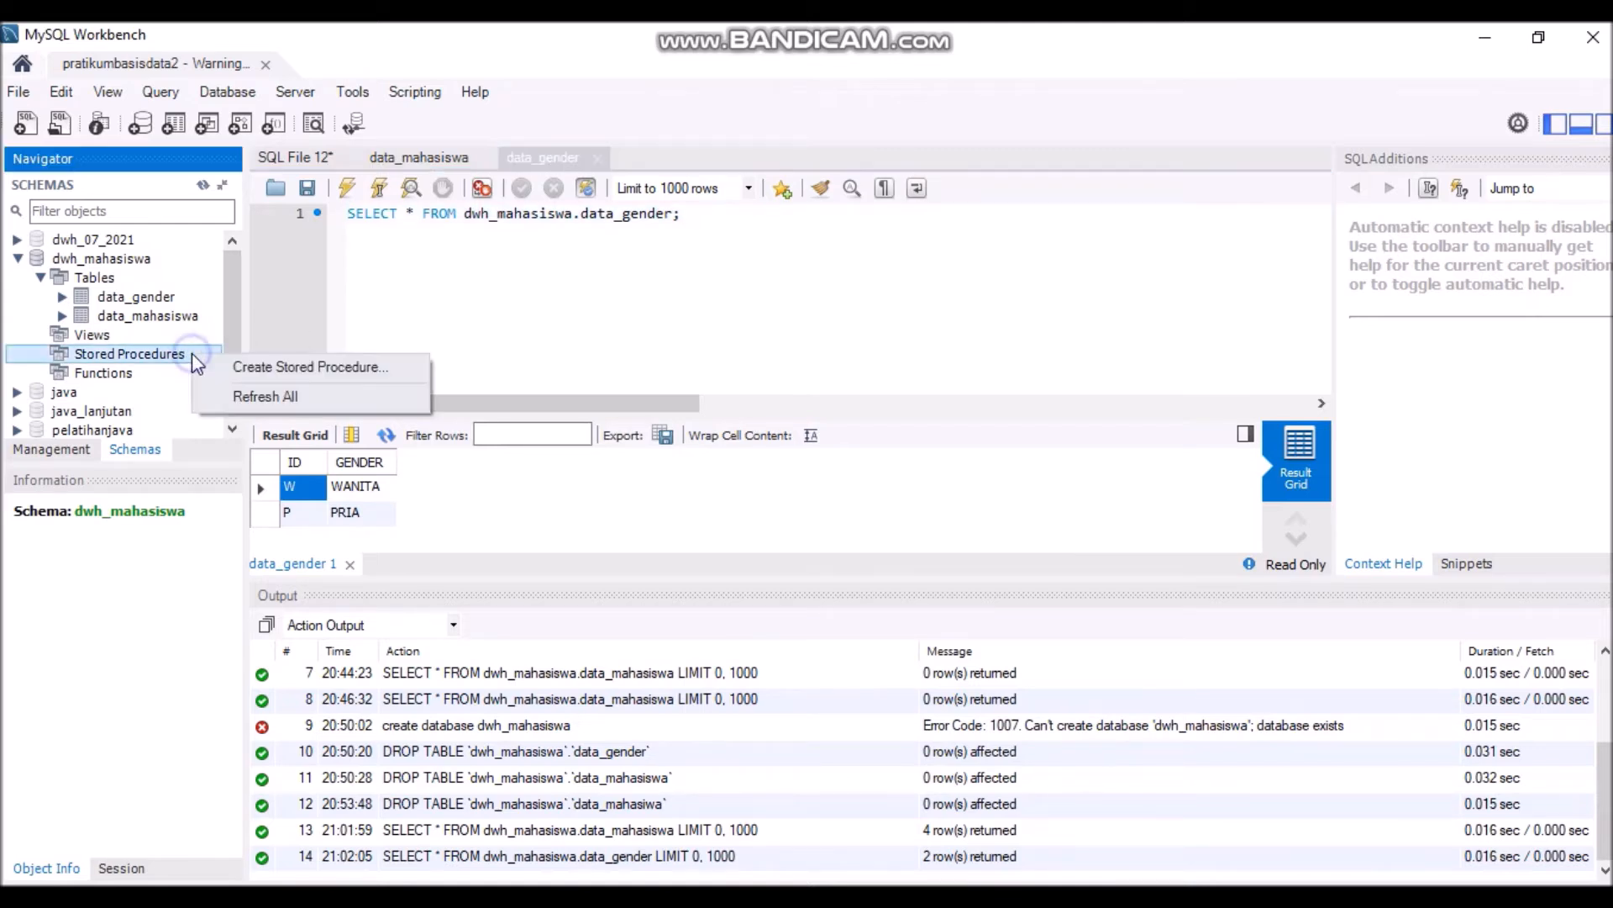
pyautogui.click(256, 370)
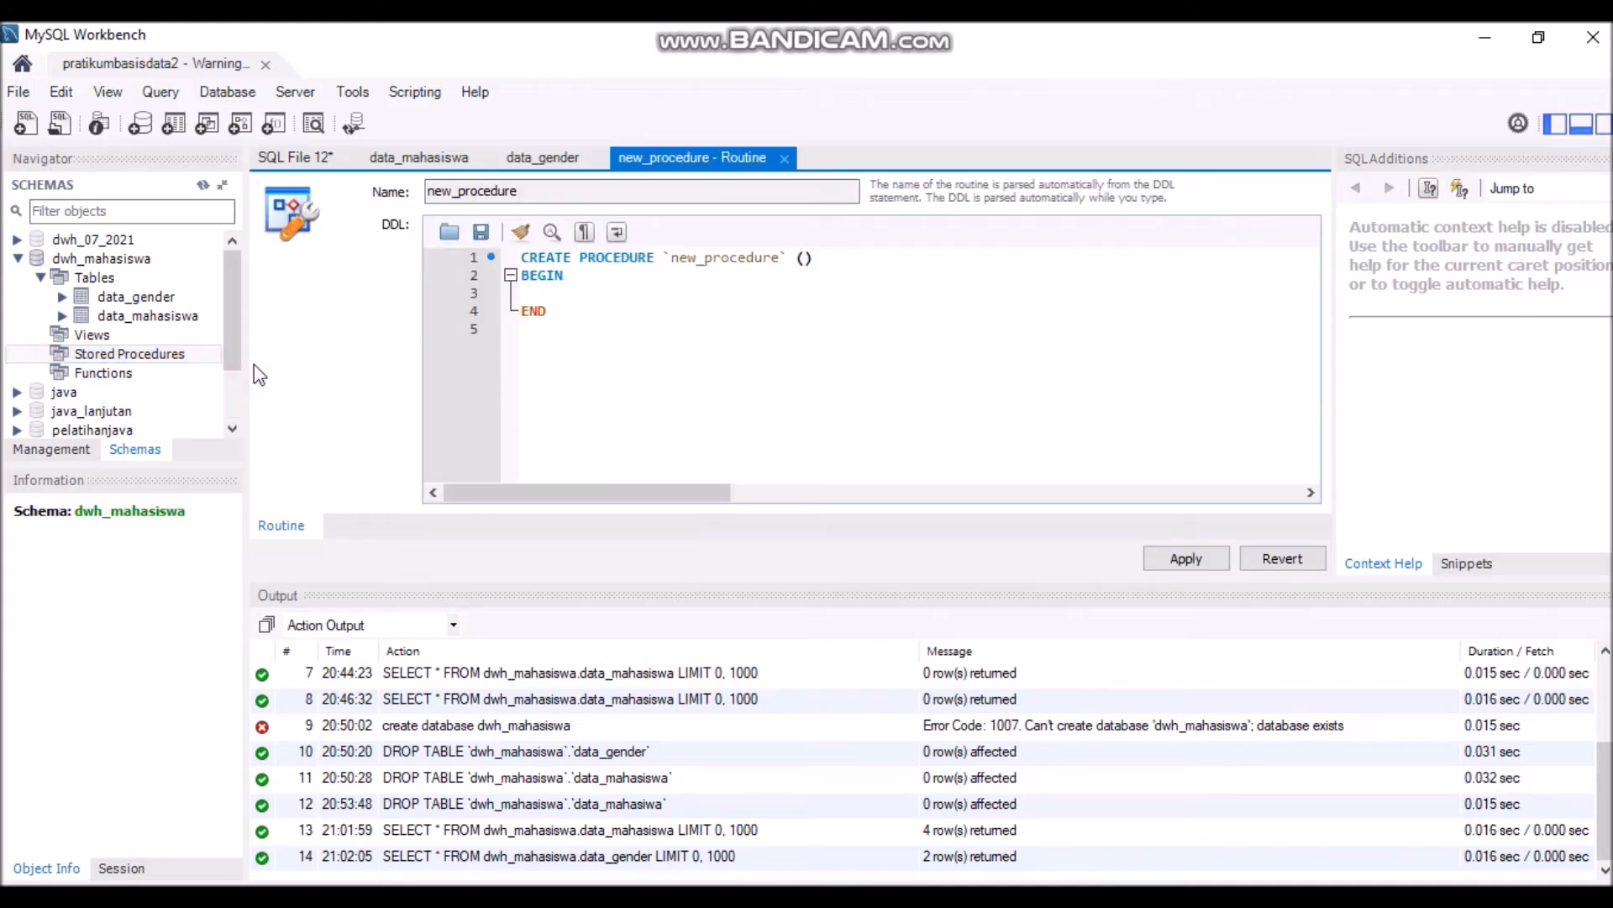
pyautogui.click(781, 256)
pyautogui.press('BackSpace')
pyautogui.press('BackSpace')
pyautogui.press('BackSpace')
pyautogui.press('BackSpace')
pyautogui.press('BackSpace')
pyautogui.press('BackSpace')
pyautogui.press('BackSpace')
pyautogui.press('BackSpace')
pyautogui.press('BackSpace')
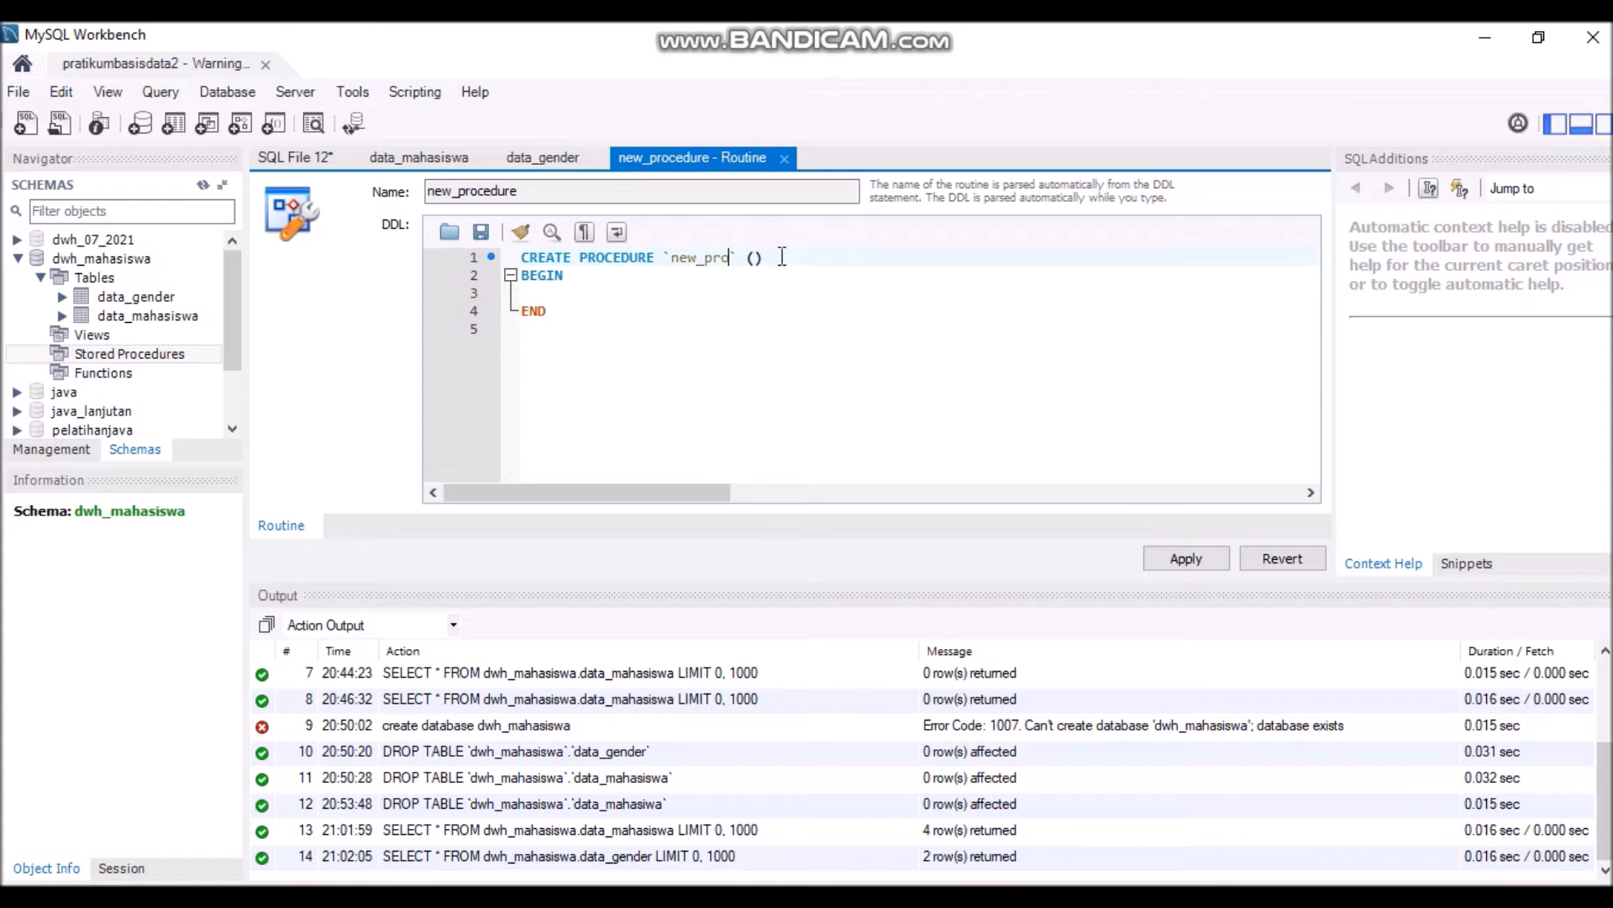
pyautogui.press('BackSpace')
pyautogui.press('BackSpace')
pyautogui.press('BackSpace')
pyautogui.press('BackSpace')
pyautogui.write('sp_prifile_')
pyautogui.write('mahasiswa')
# - Apply the new sp_prifile_mahasiswa procedure to the database
pyautogui.click(1188, 557)
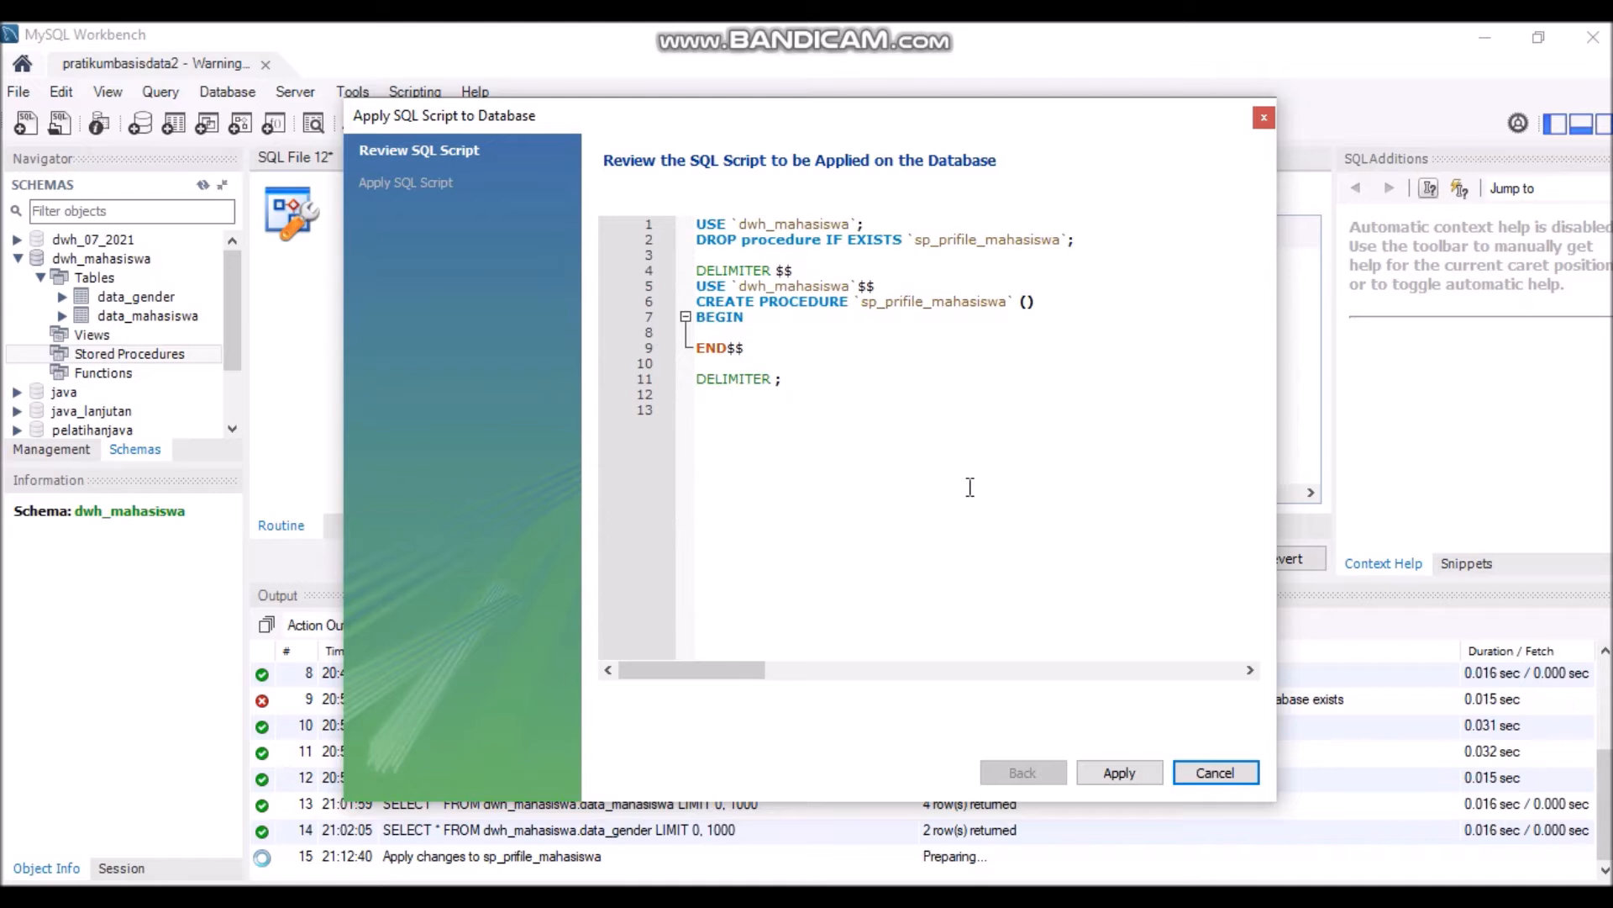
pyautogui.click(1108, 774)
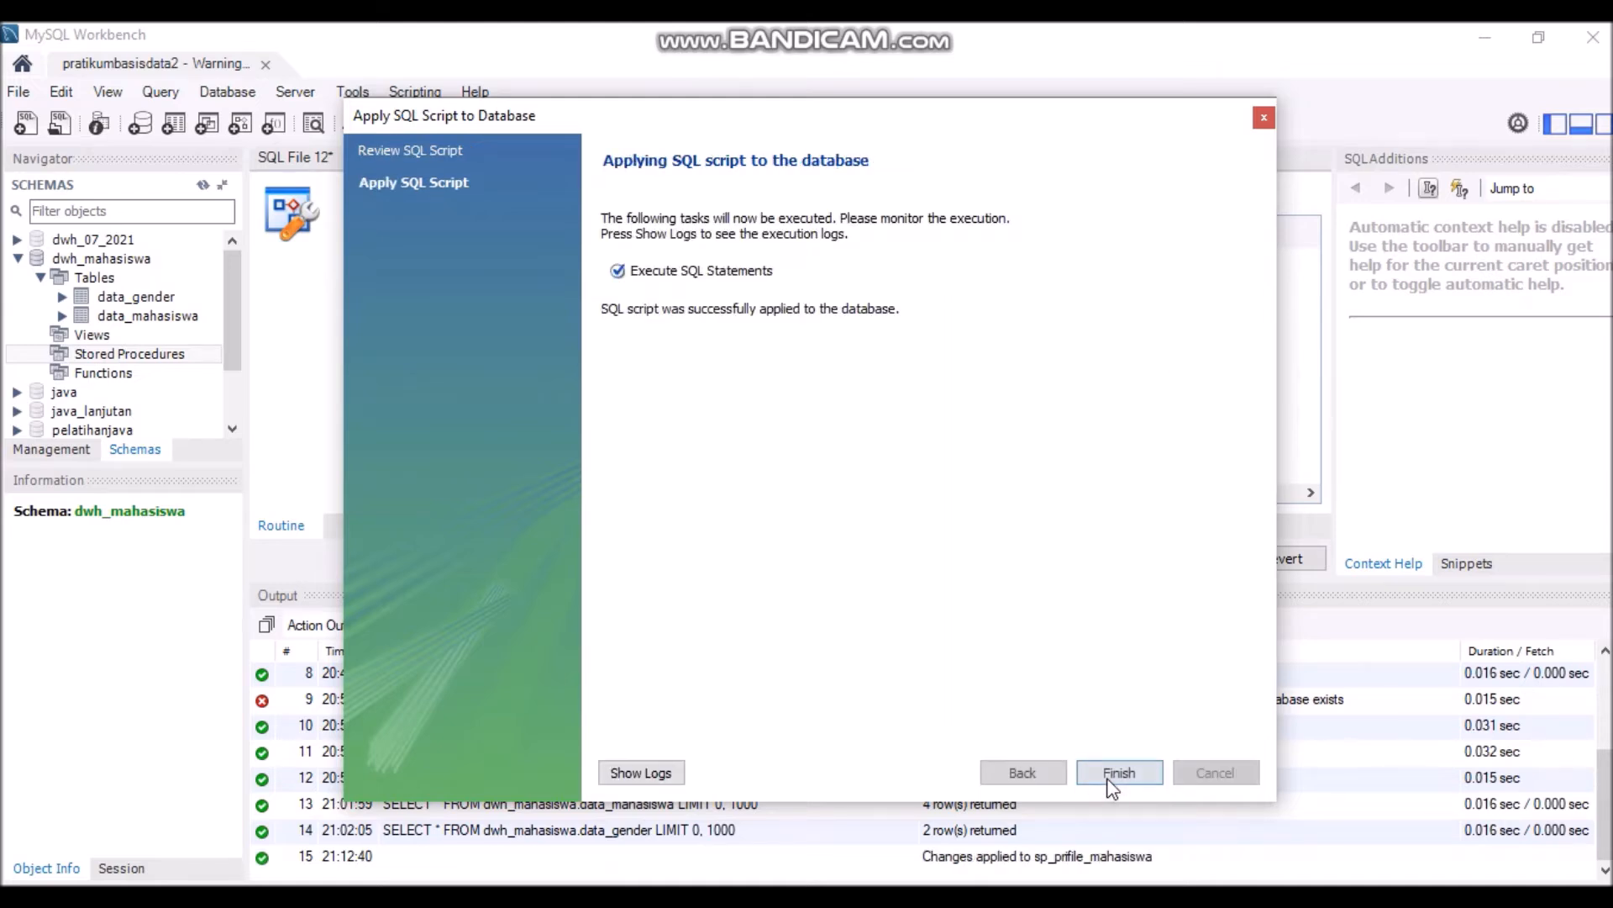
pyautogui.click(1118, 773)
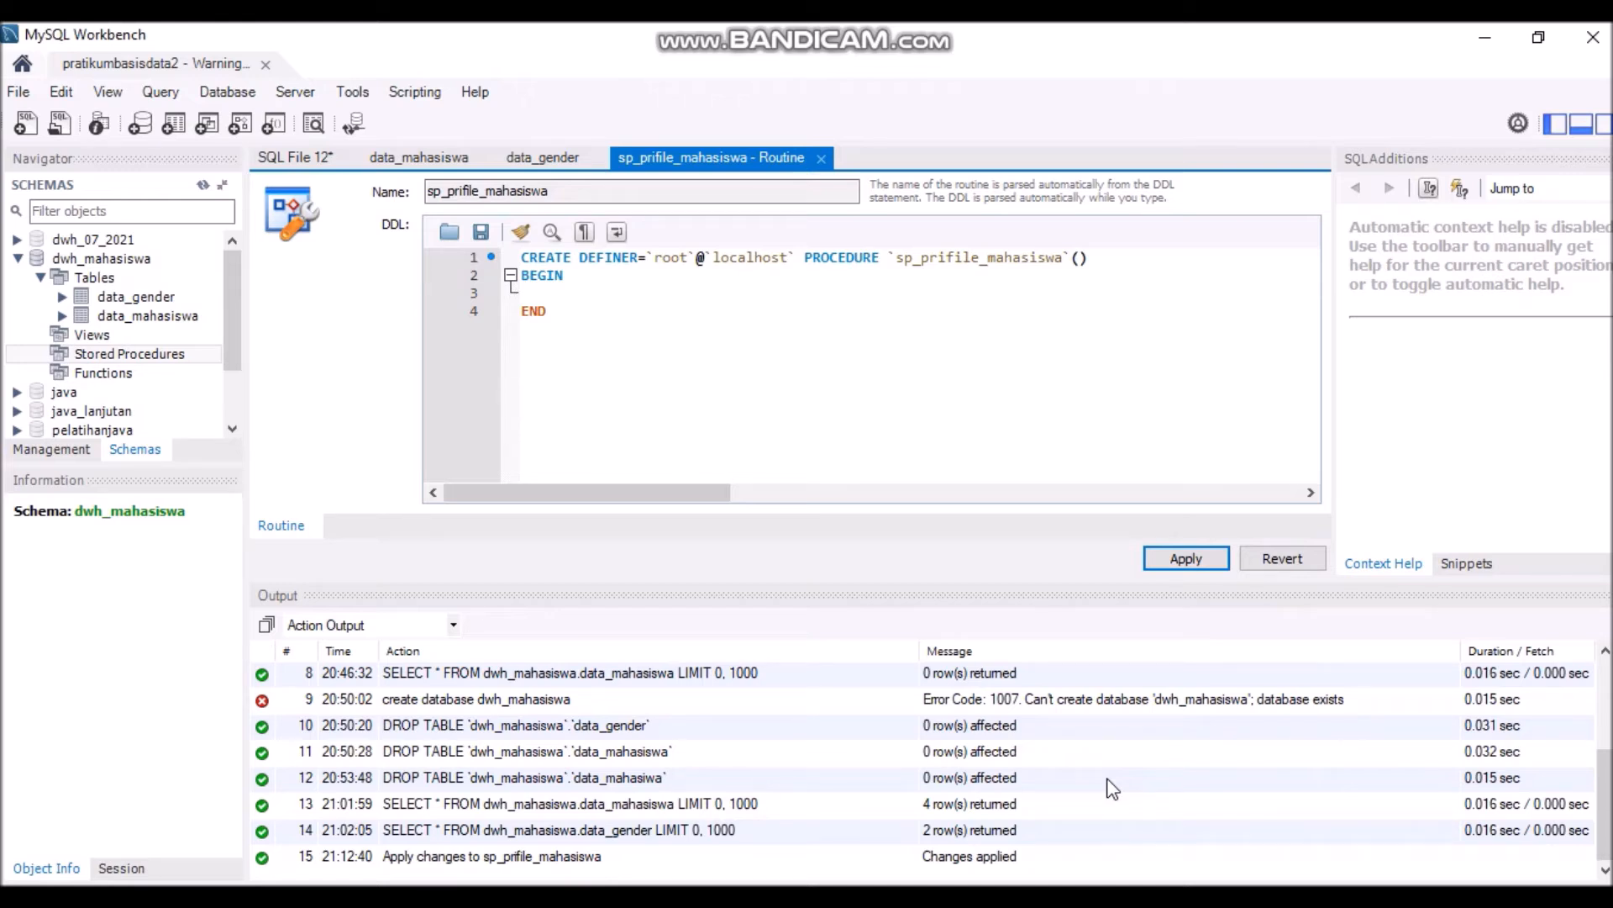
pyautogui.click(690, 258)
pyautogui.press('BackSpace')
pyautogui.press('BackSpace')
pyautogui.press('BackSpace')
pyautogui.press('BackSpace')
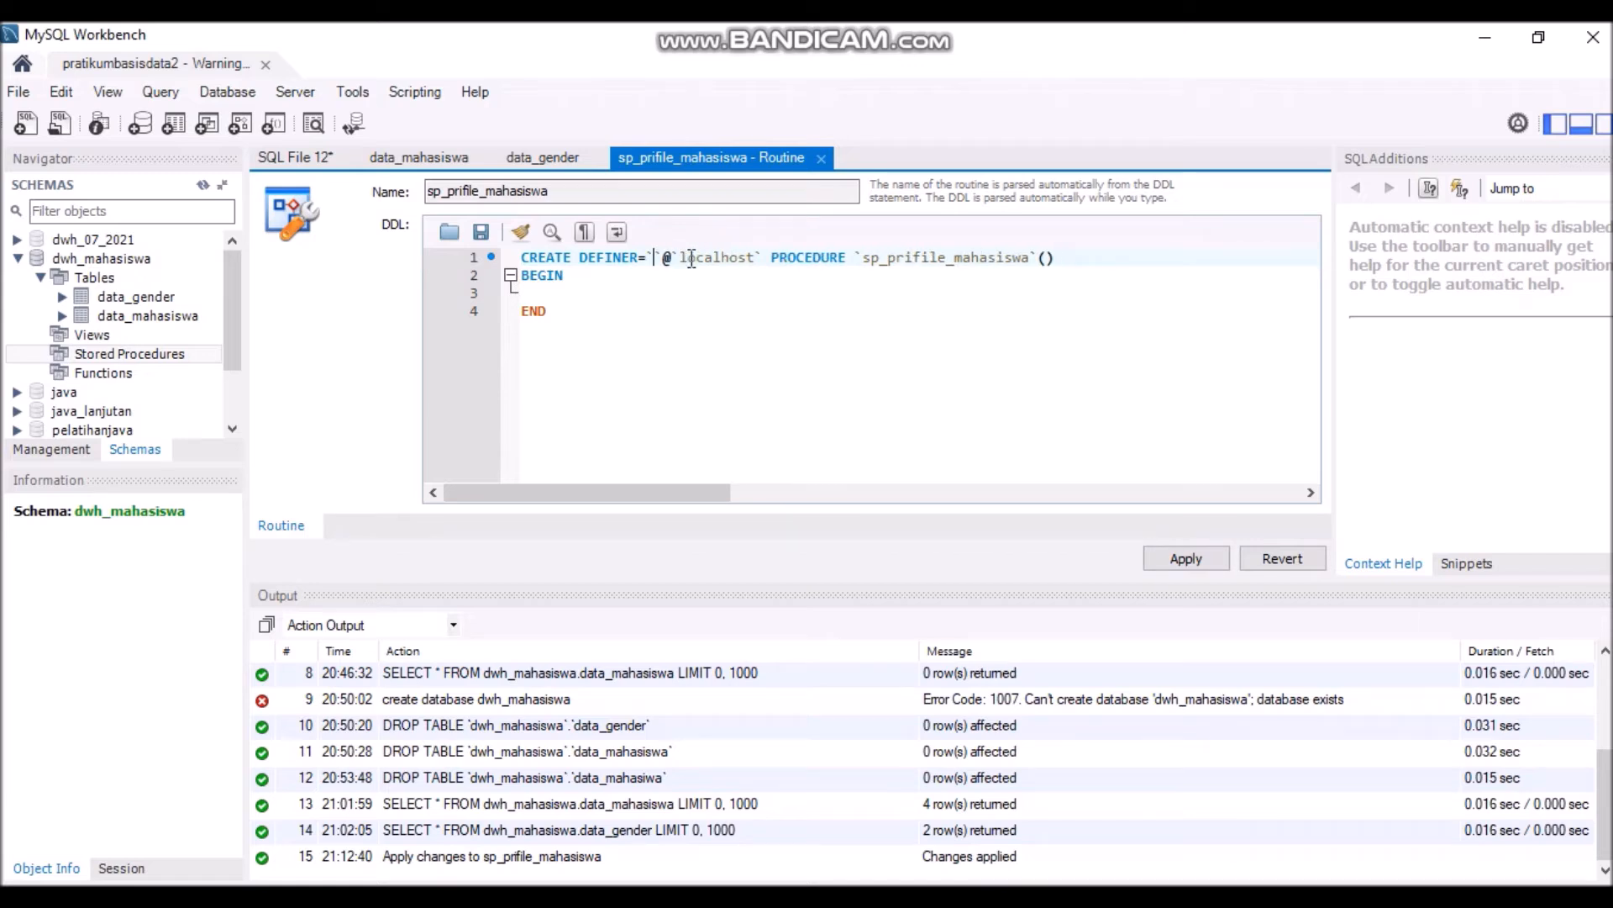
pyautogui.write('user')
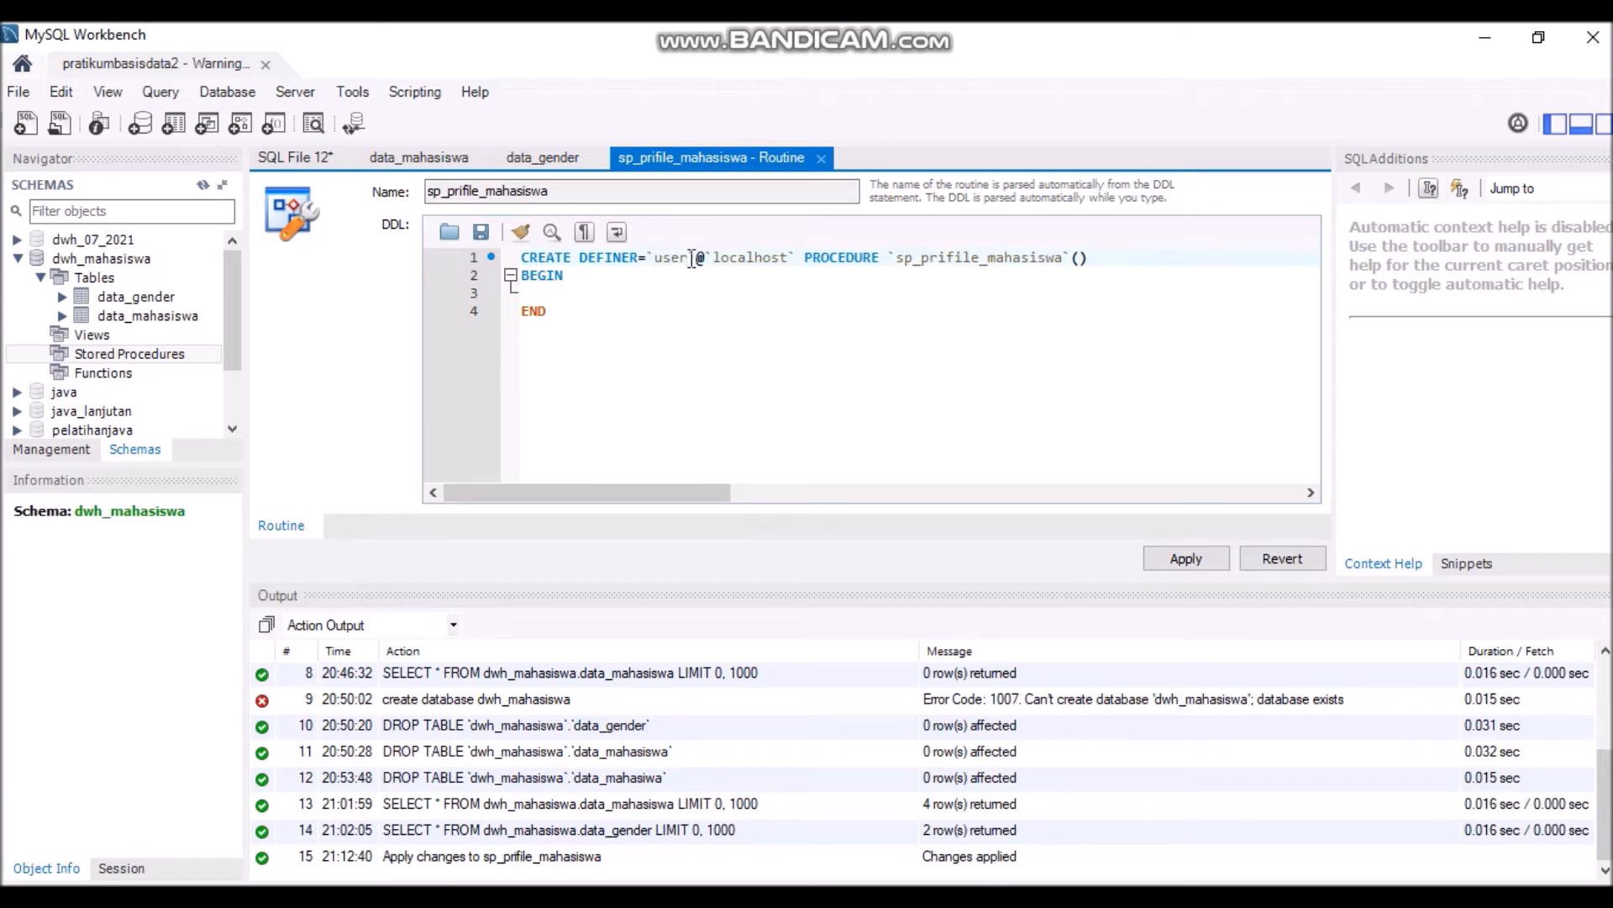
pyautogui.write('_dwh')
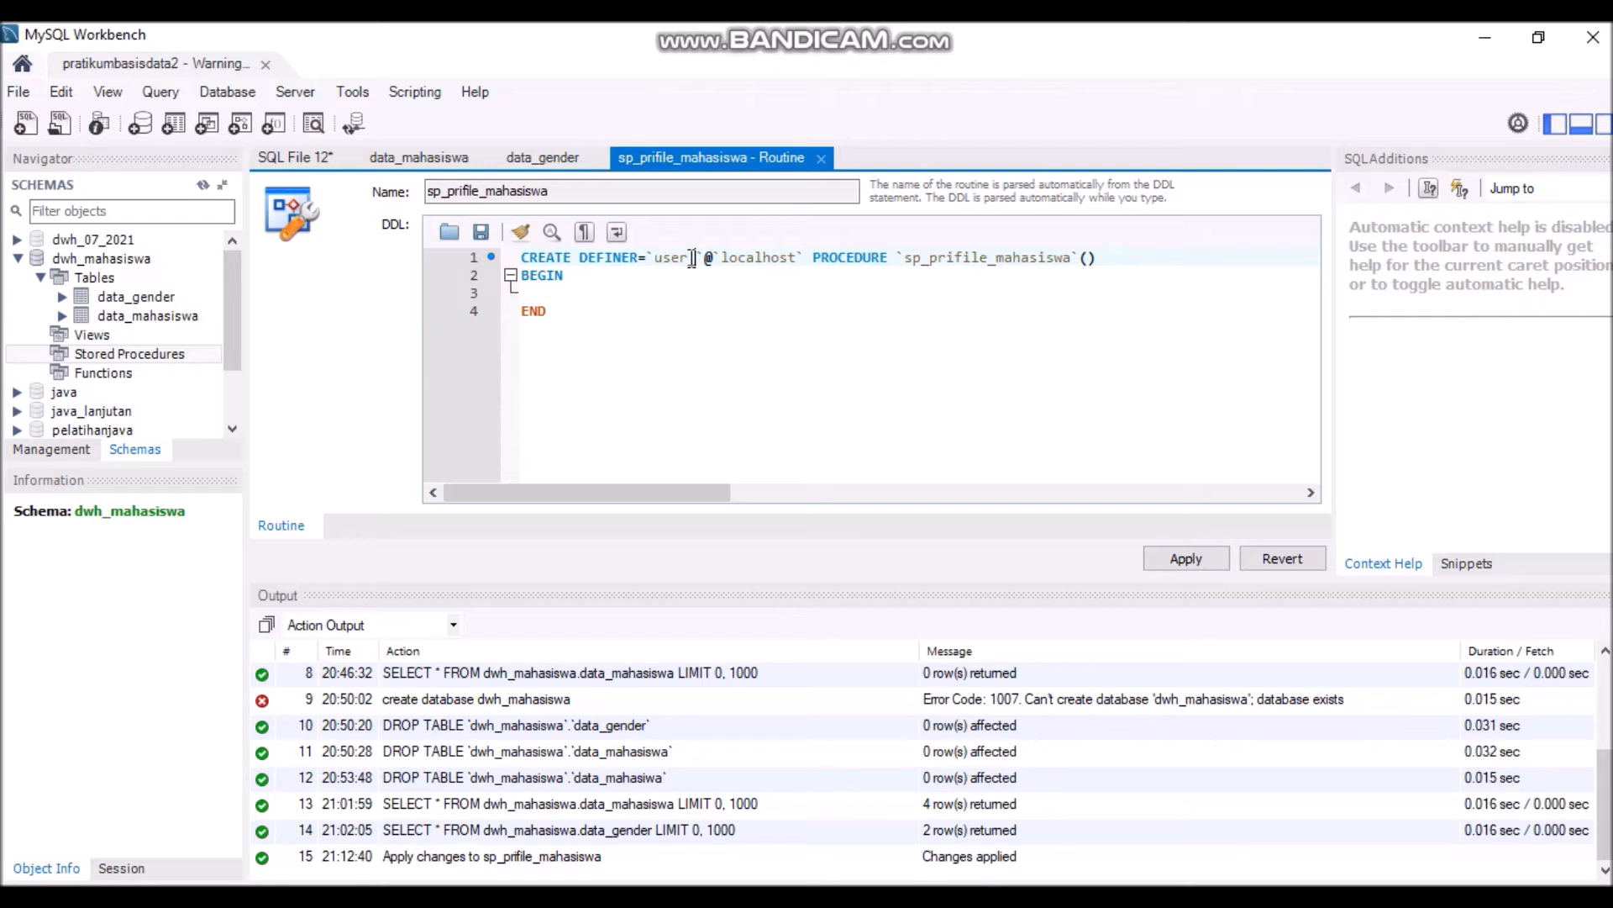
pyautogui.write('_mahasiswa')
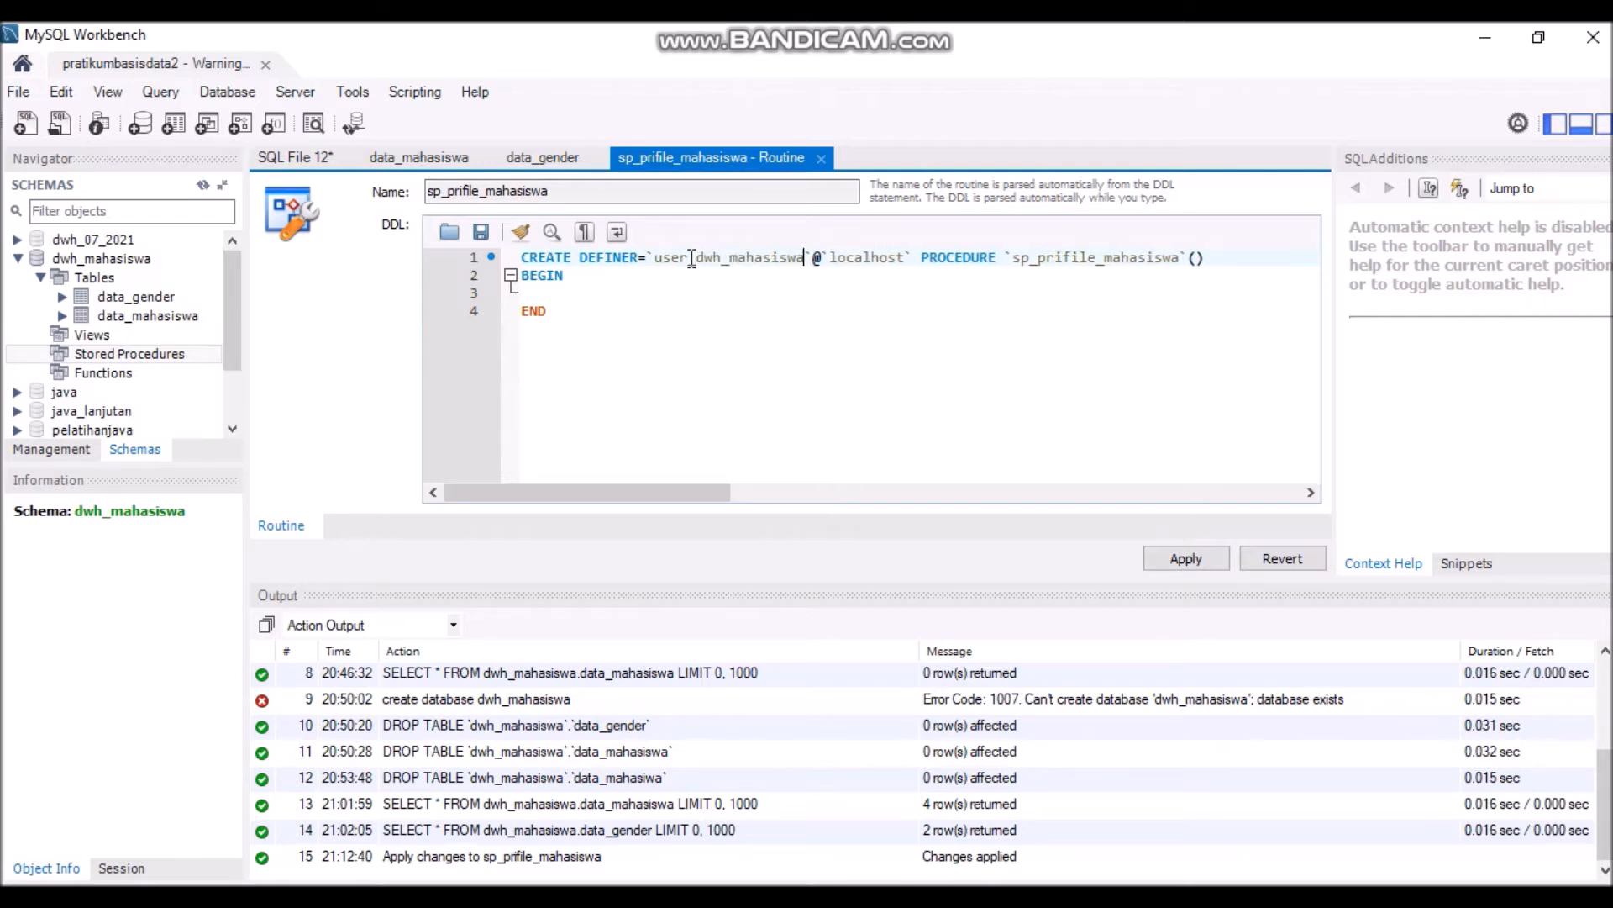
pyautogui.click(903, 260)
pyautogui.press('BackSpace')
pyautogui.press('BackSpace')
pyautogui.press('BackSpace')
pyautogui.press('BackSpace')
pyautogui.press('BackSpace')
pyautogui.press('BackSpace')
pyautogui.press('BackSpace')
pyautogui.press('BackSpace')
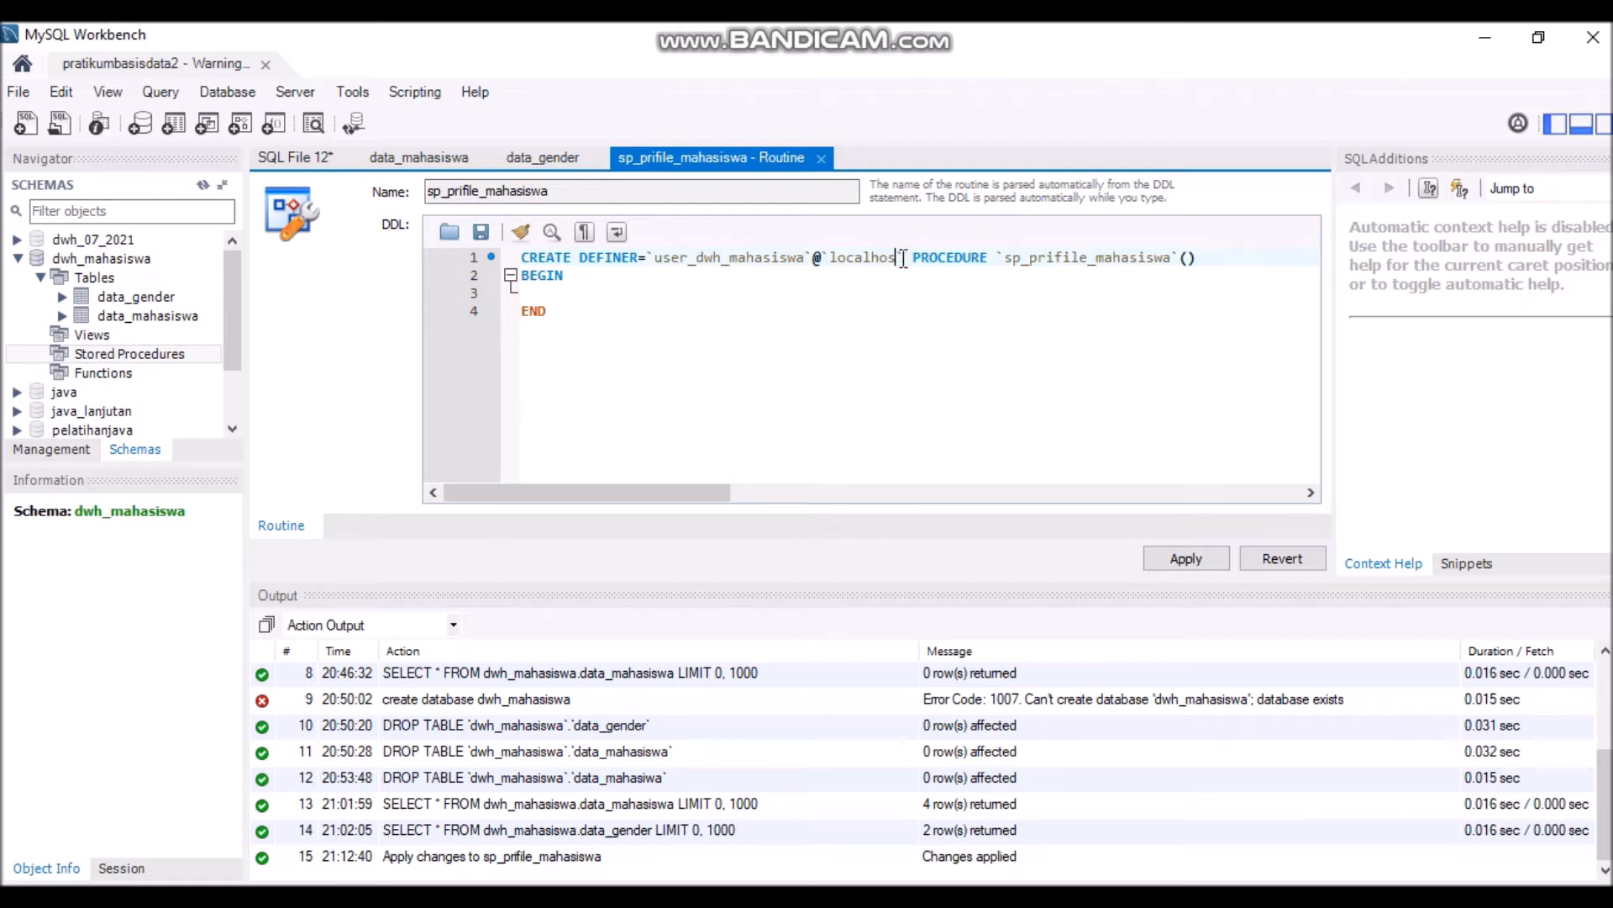
pyautogui.press('BackSpace')
pyautogui.write('127')
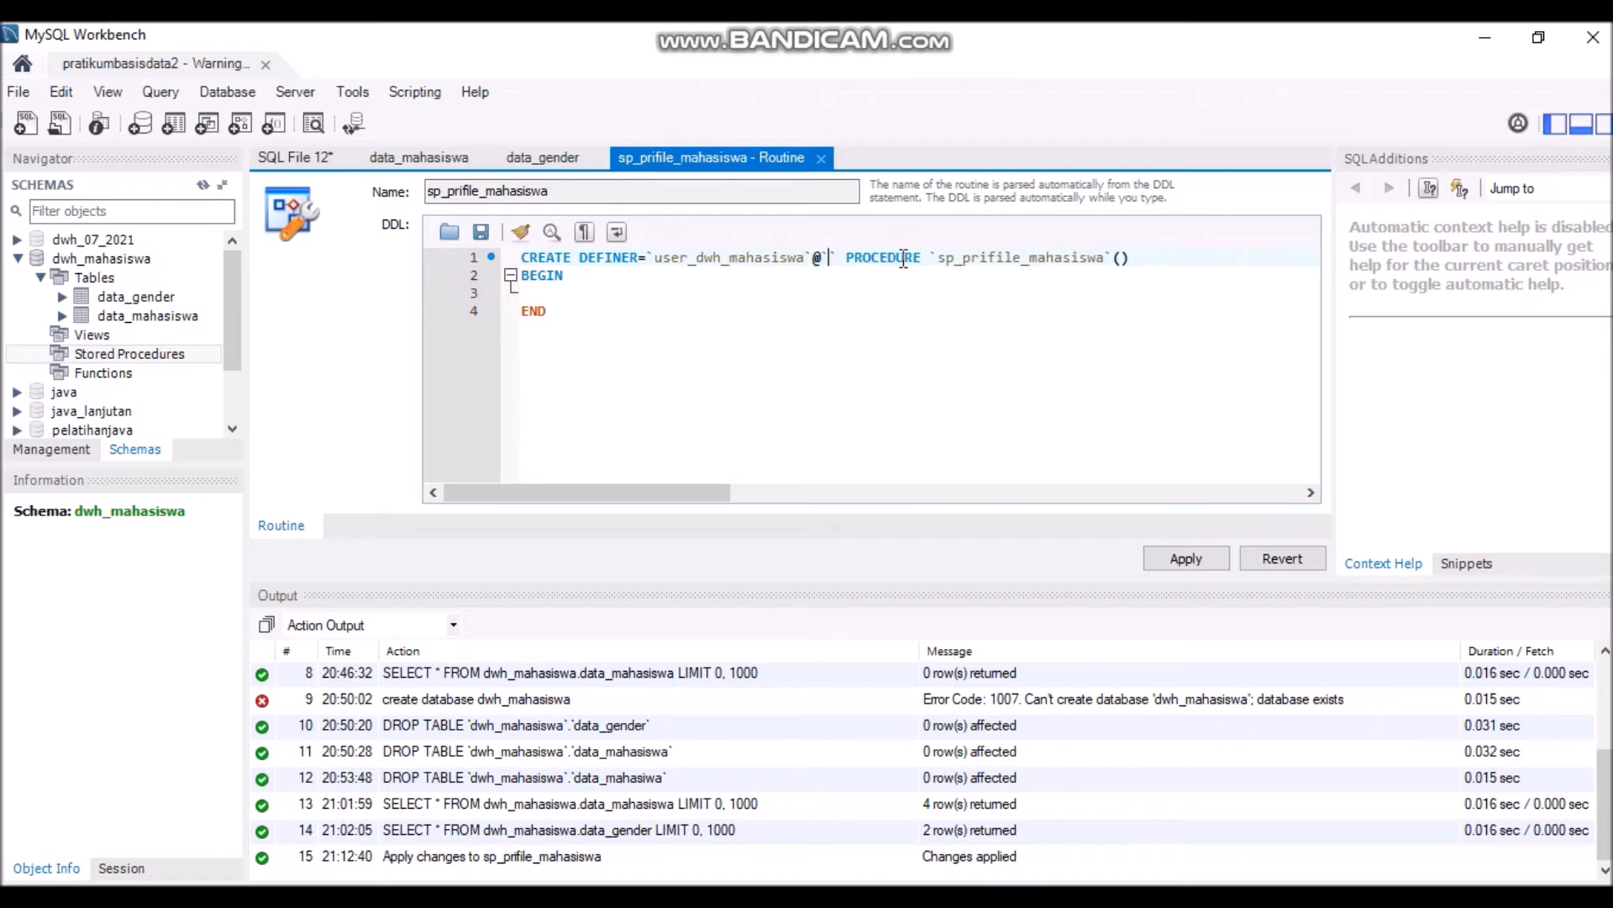
pyautogui.write('.00')
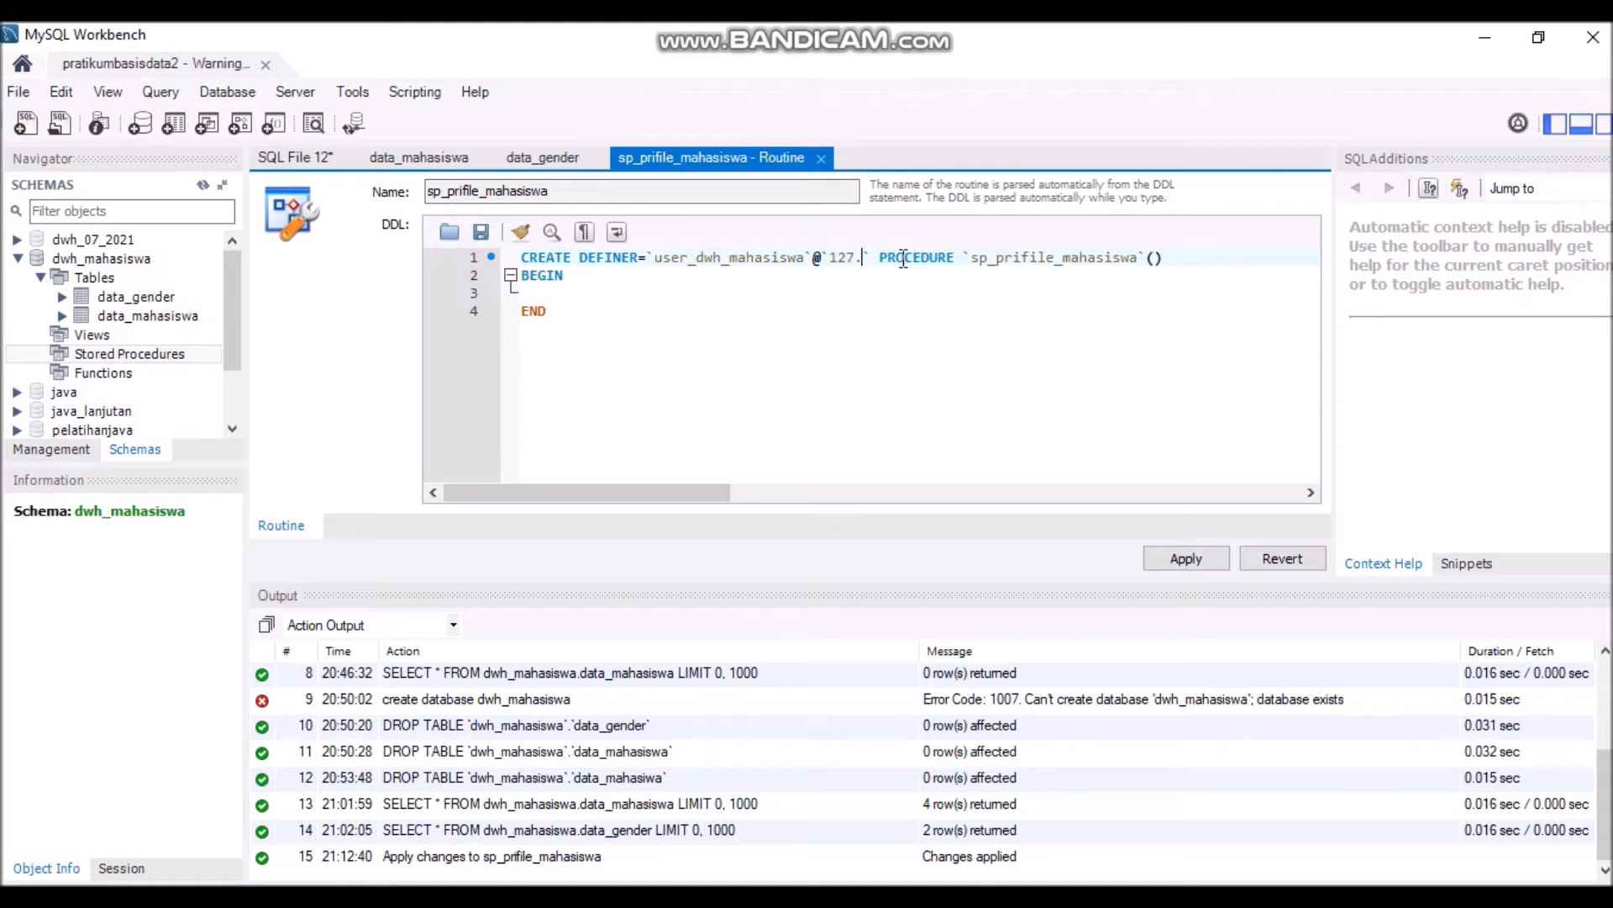
pyautogui.press('BackSpace')
pyautogui.write('.0.1')
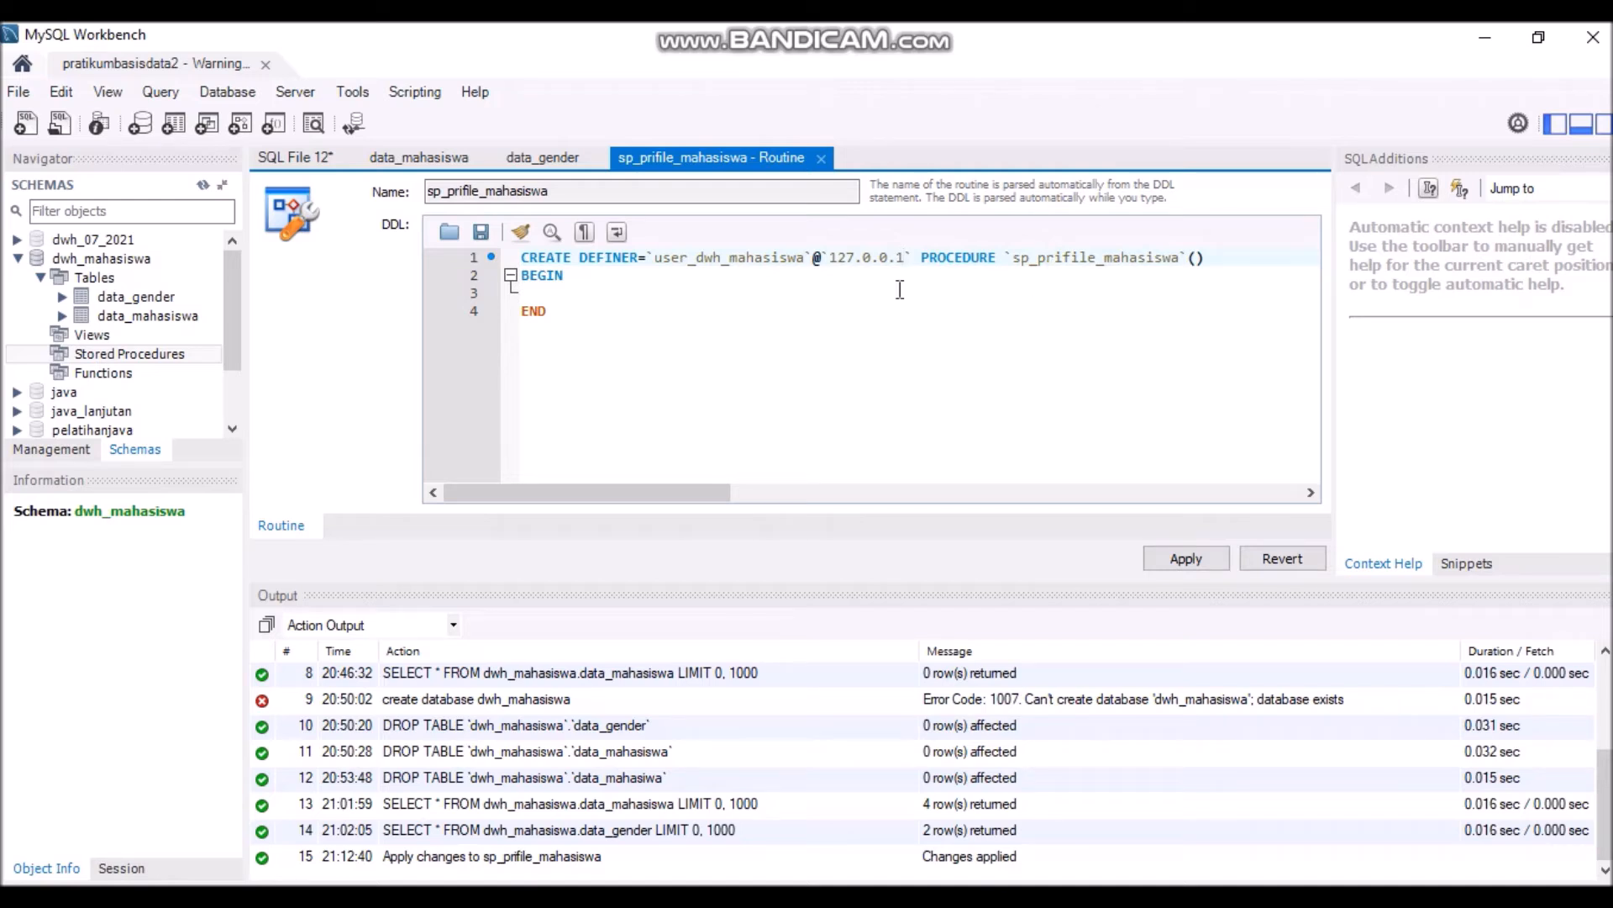
# - Write SELECT * FROM profil_mahasiswa; as the procedure body
pyautogui.click(628, 292)
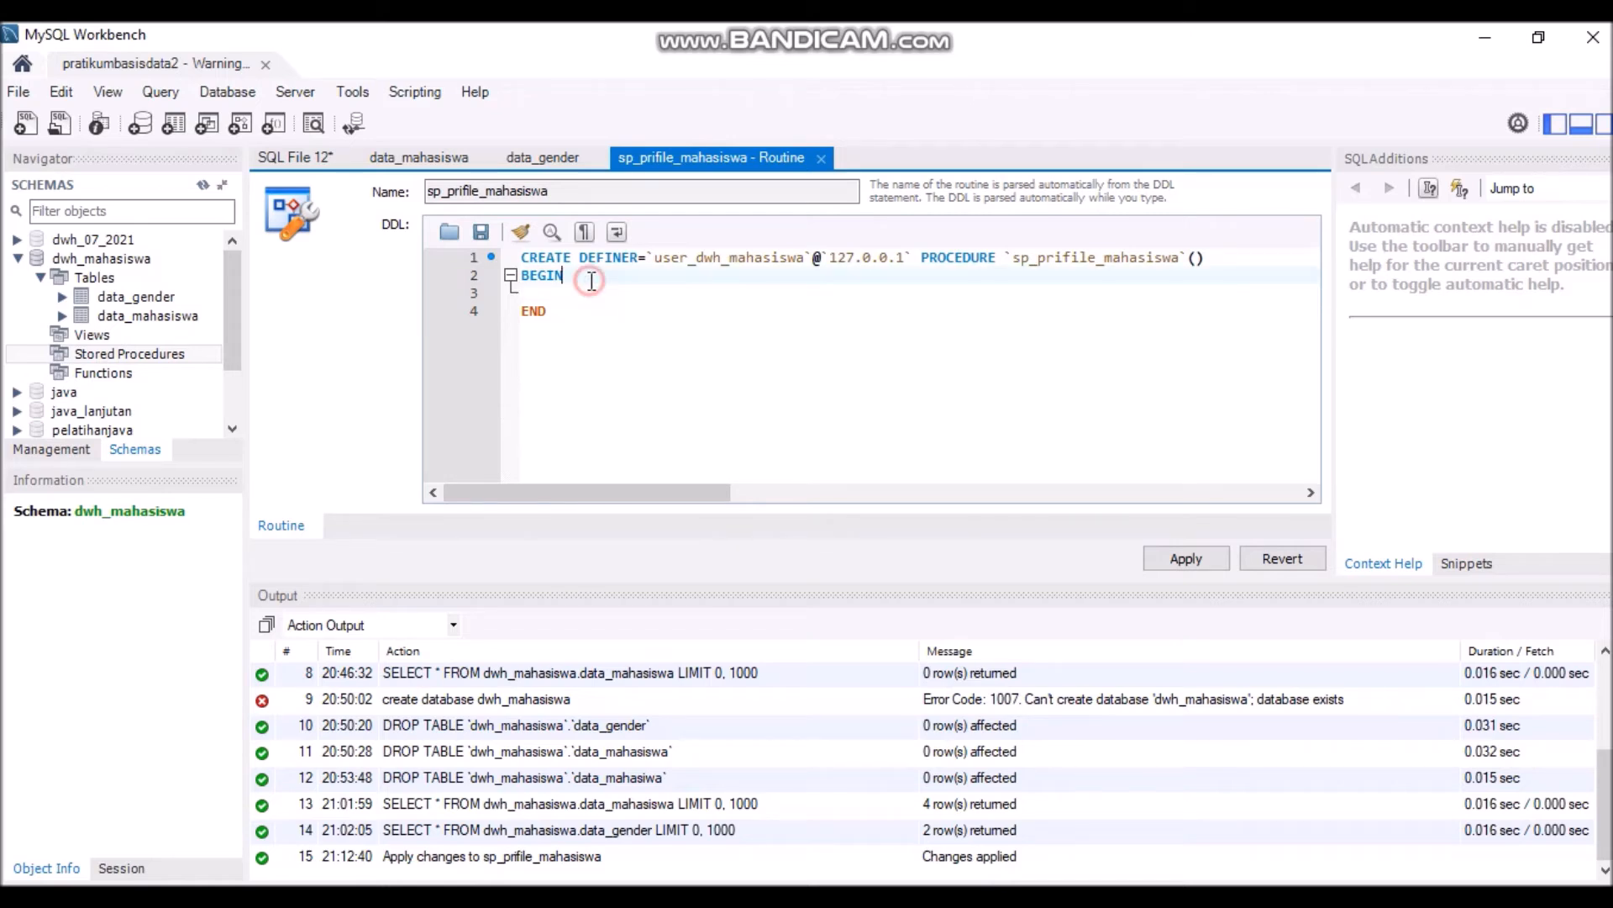
pyautogui.press('Return')
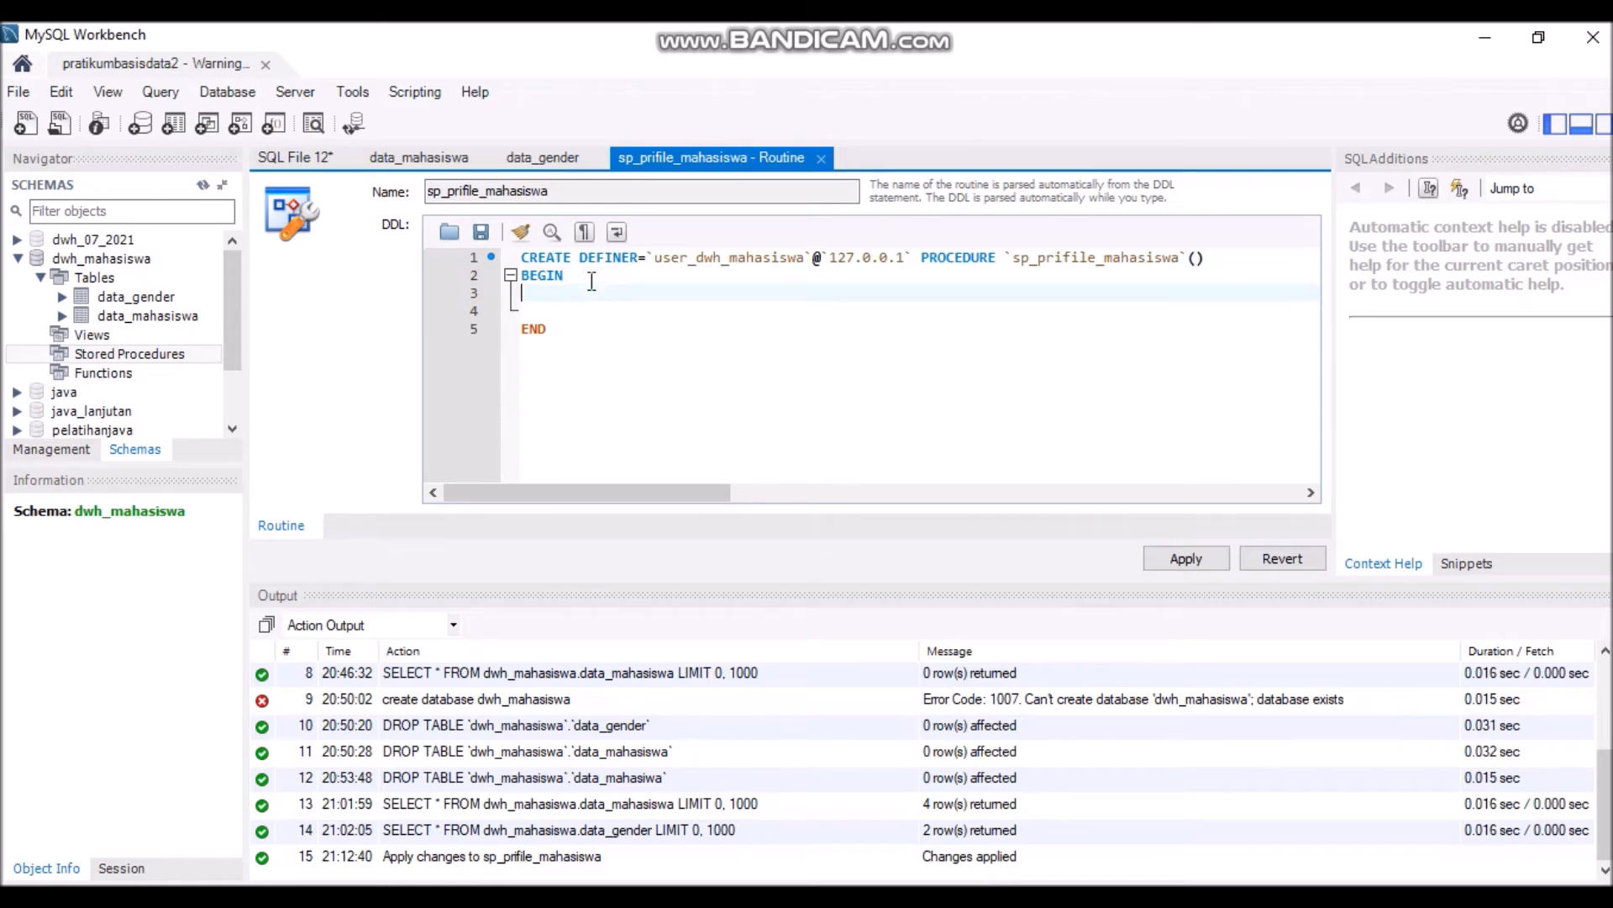
pyautogui.write('SELECT*')
pyautogui.press('BackSpace')
pyautogui.write('* FROM prof')
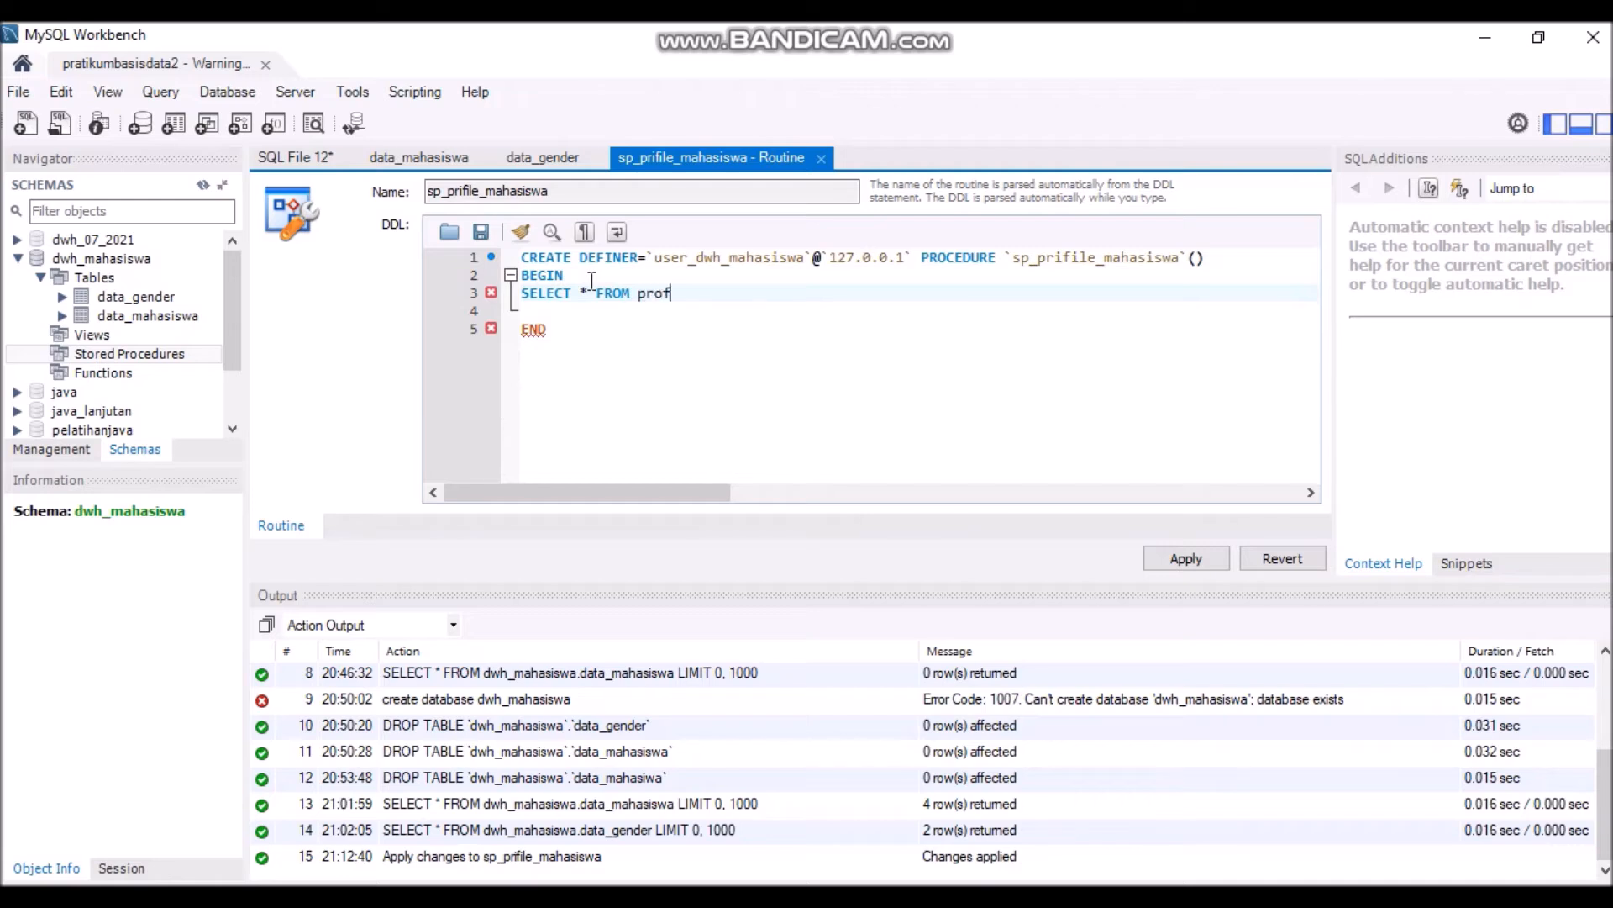
pyautogui.write('il_mahasiswa;')
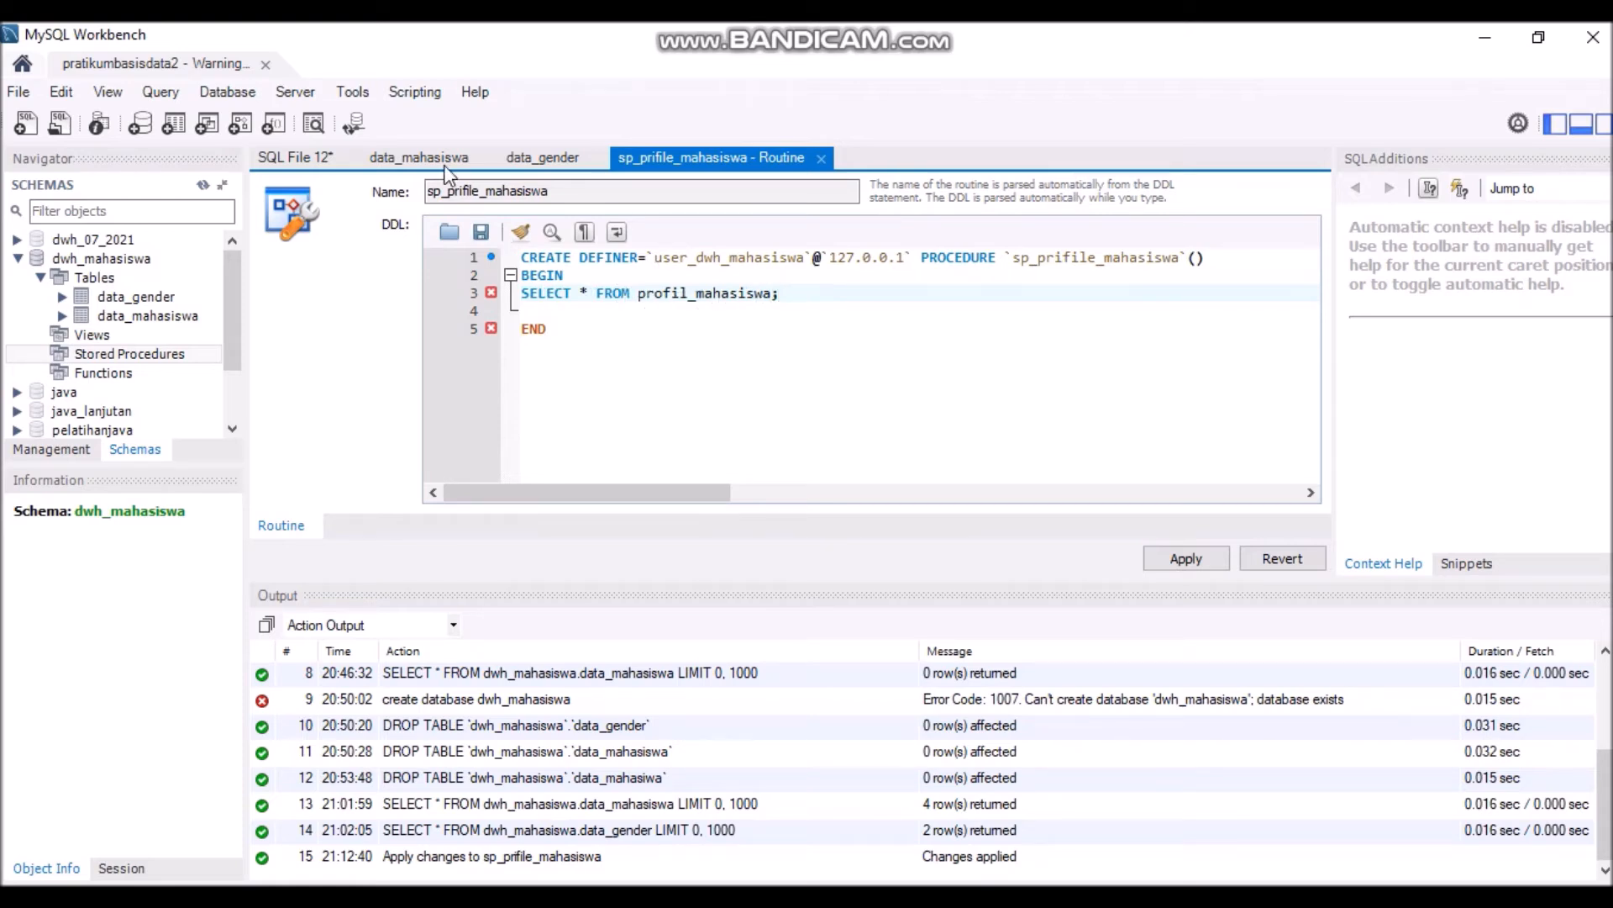
# - Switch back to the SQL File 12 script tab
pyautogui.click(294, 160)
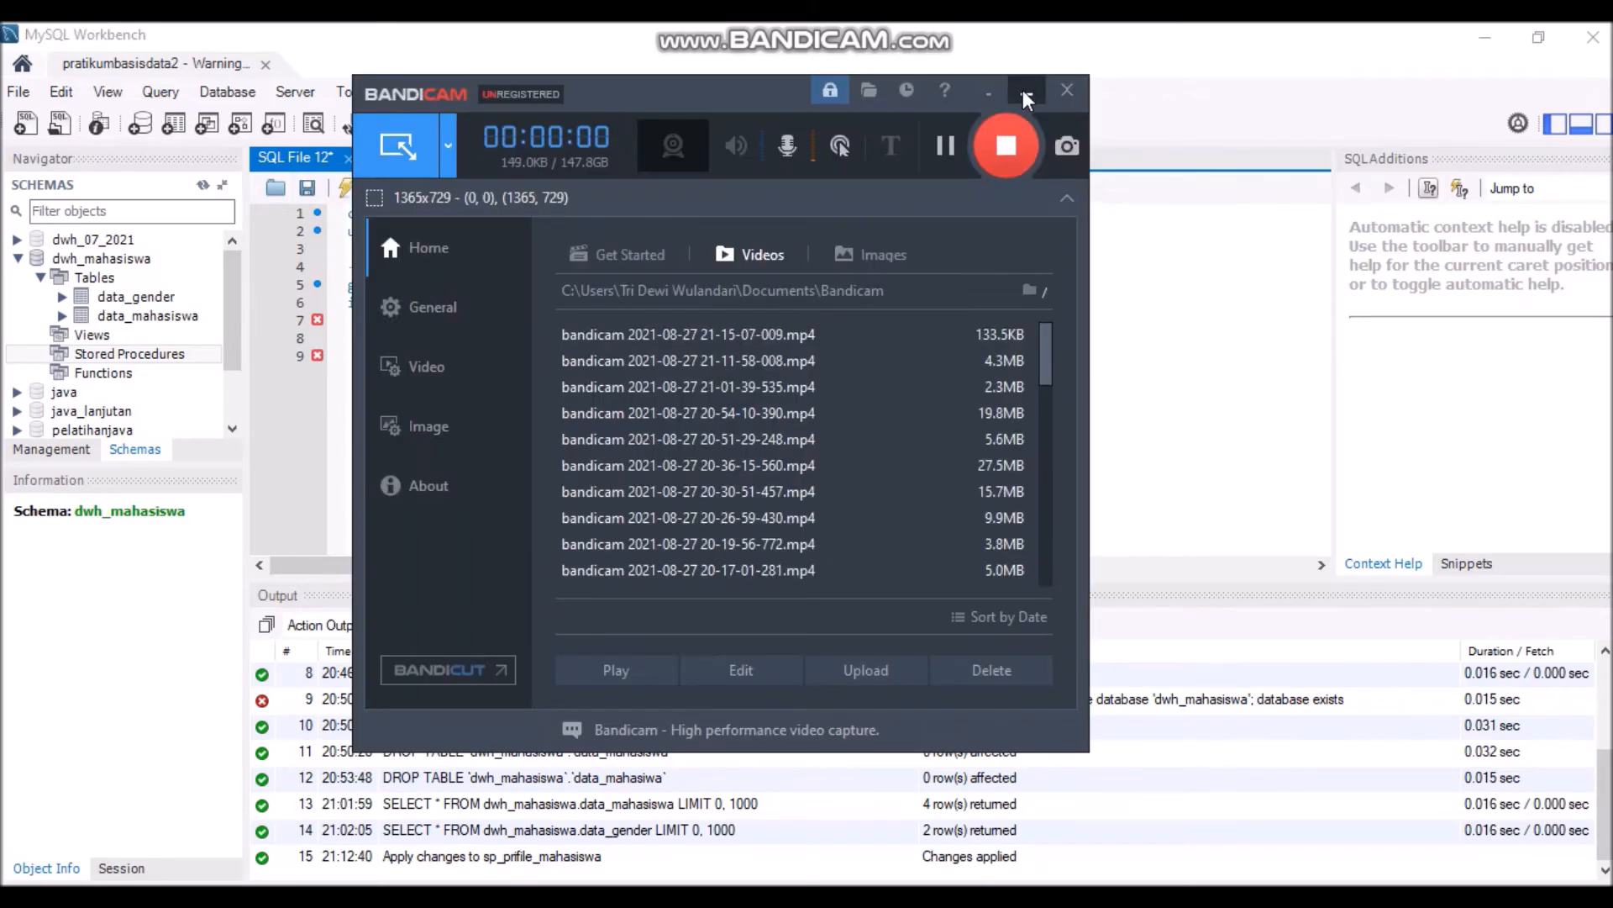
pyautogui.click(1023, 90)
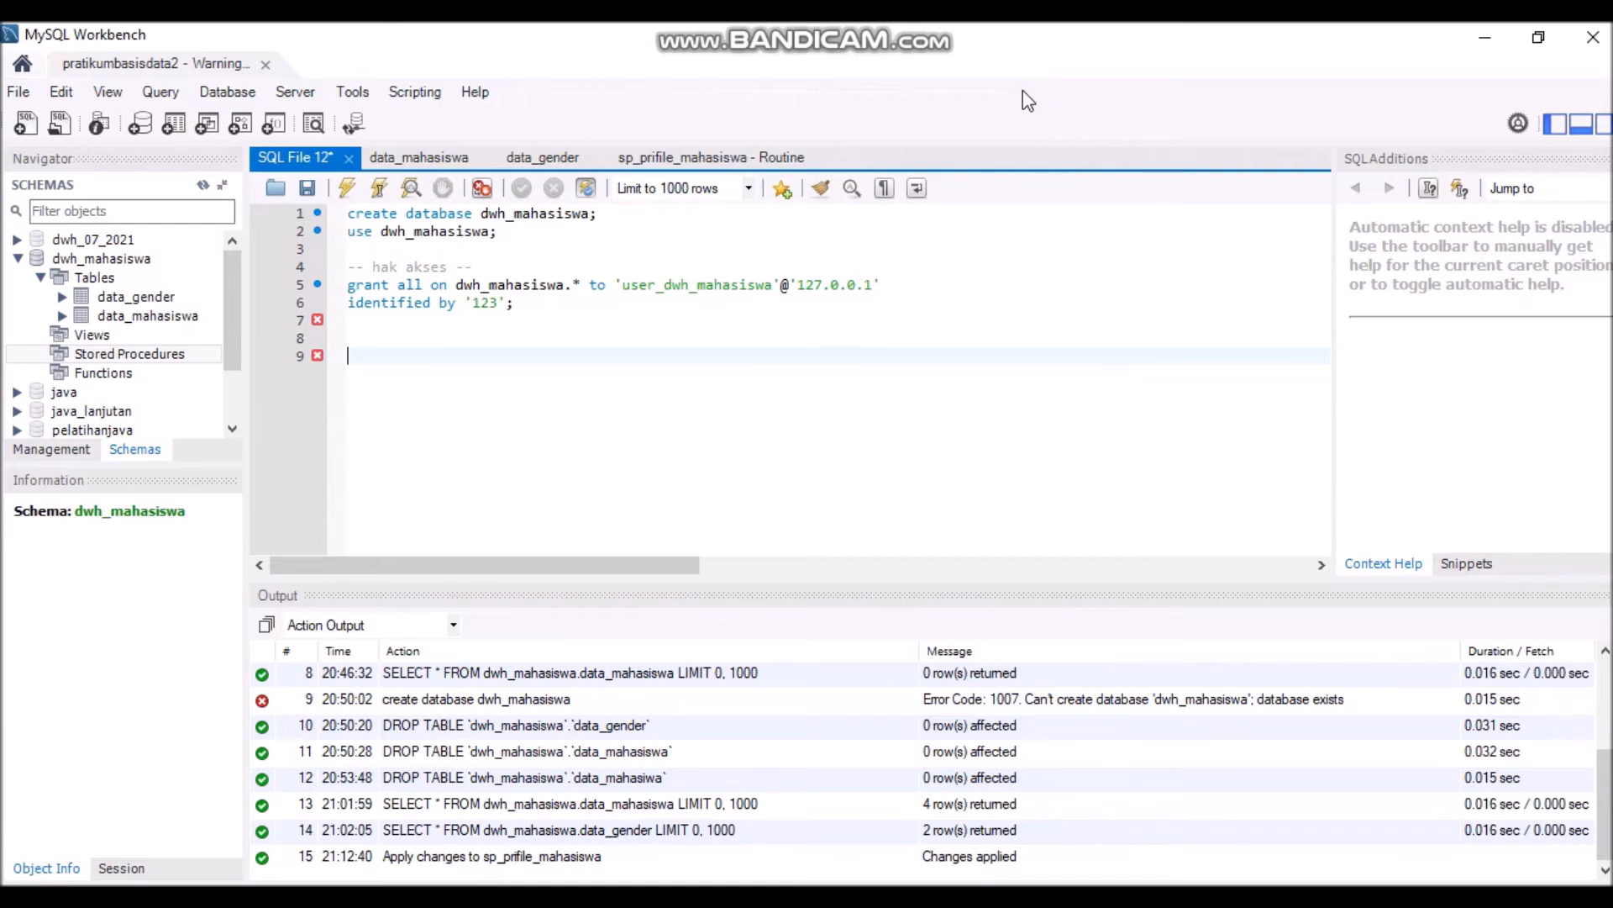
# - Paste and run the CREATE TABLE profil_mahasiswa query, then refresh the schema tree
pyautogui.click(94, 275)
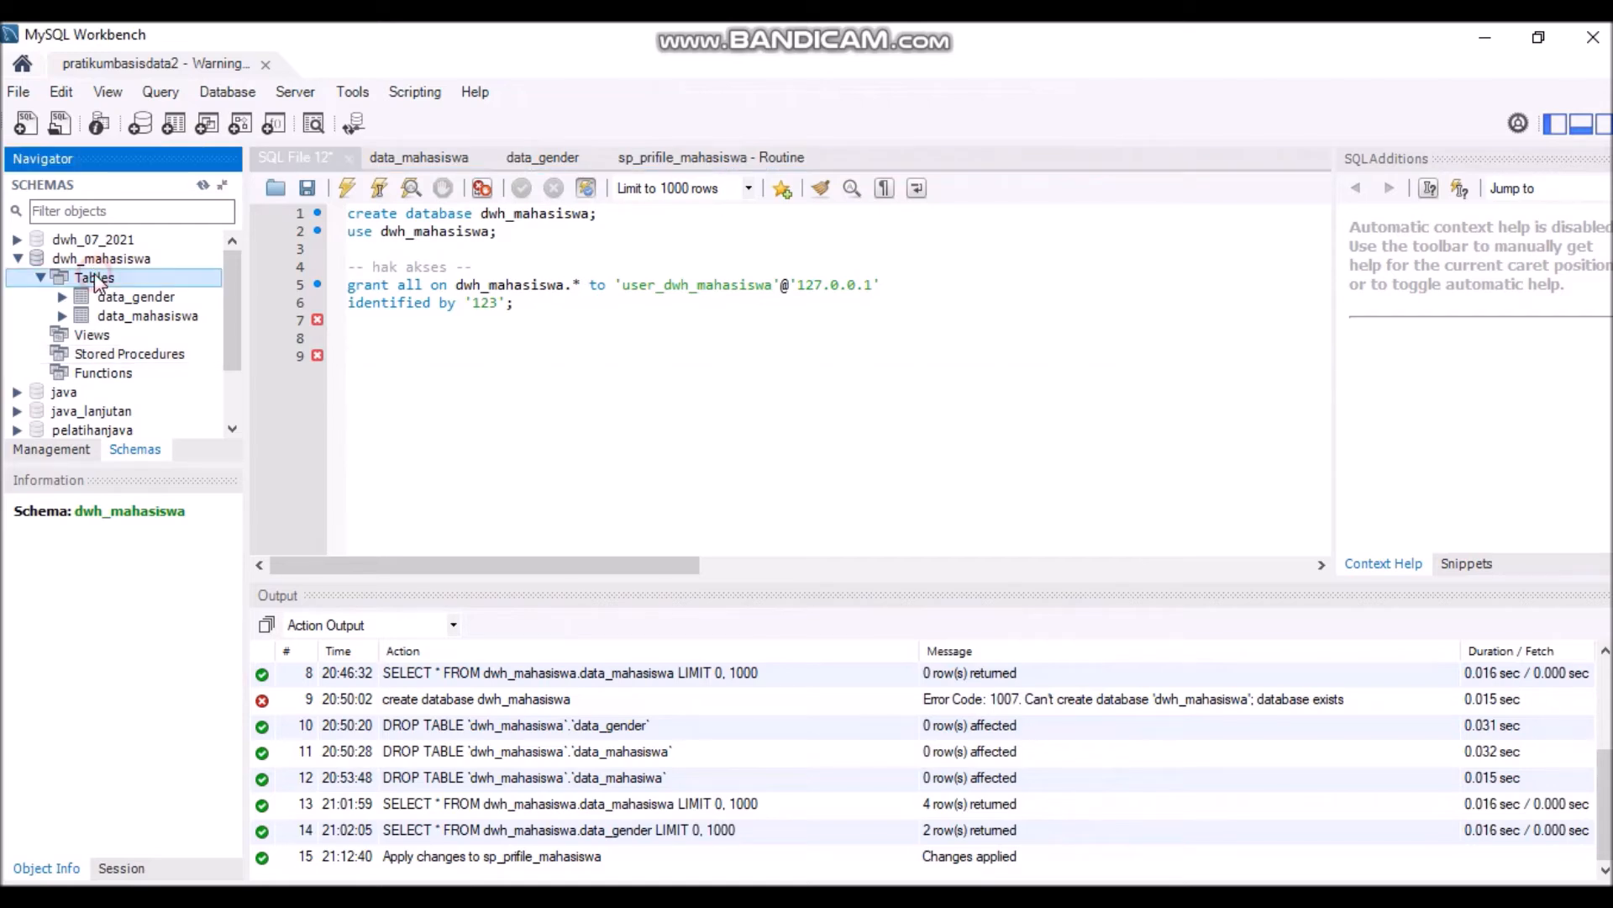
pyautogui.click(378, 353)
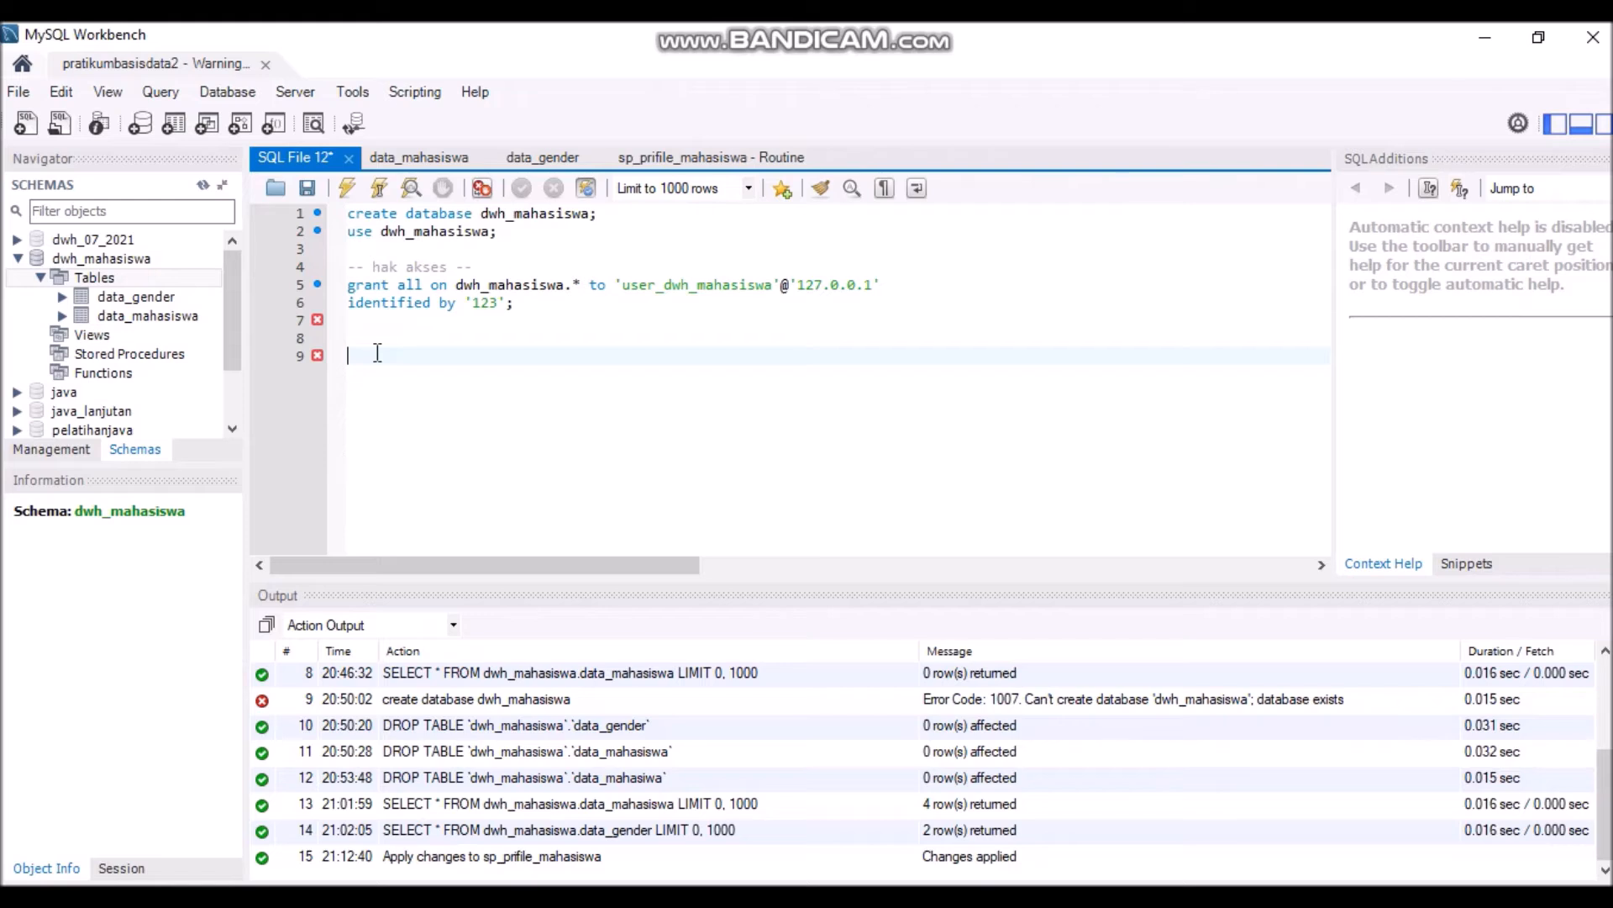
pyautogui.write('create table profil_mahasiswa AS SELECT nim, nama, gender FROM data_mahasiswa AS a, data_gender AS b WHERE a.gender_id = b.id;')
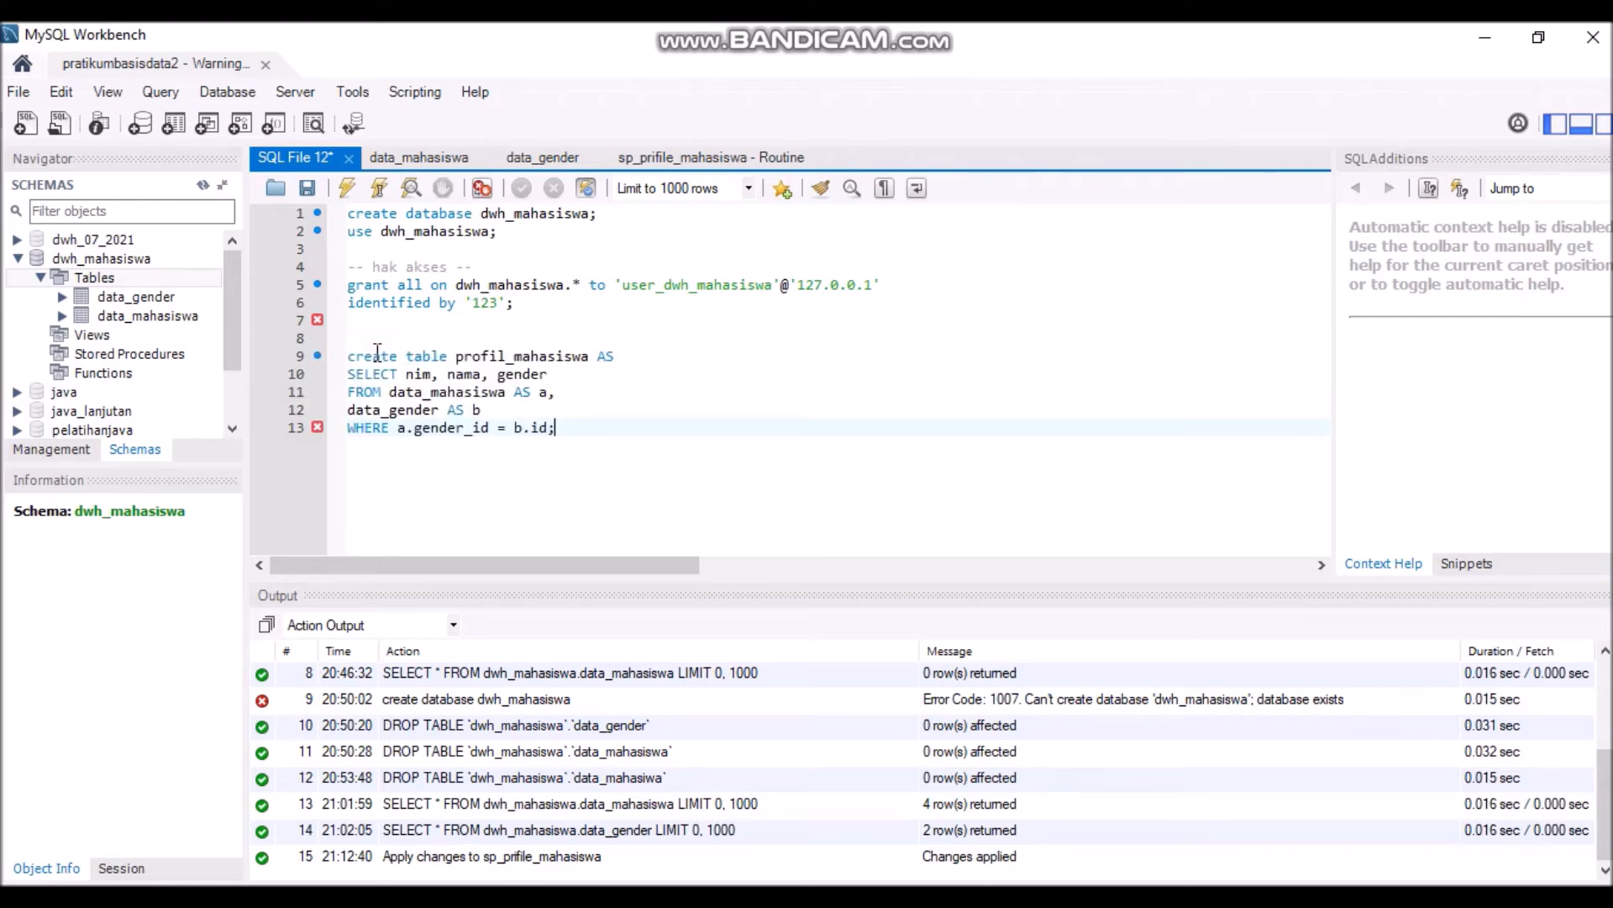
pyautogui.click(350, 190)
pyautogui.click(203, 186)
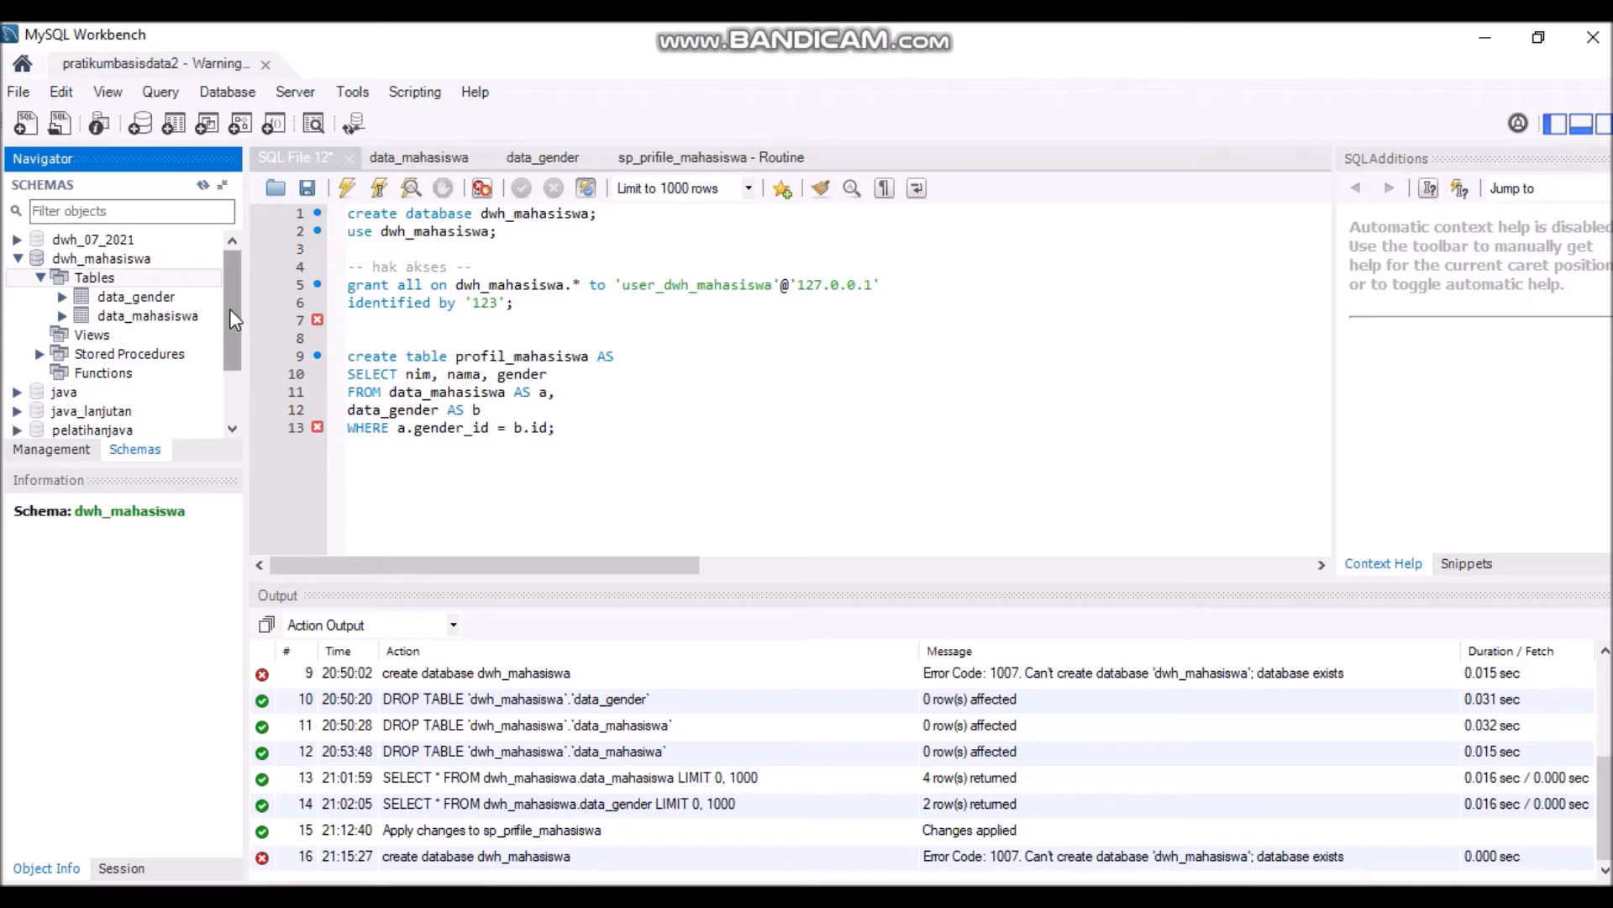
pyautogui.click(41, 354)
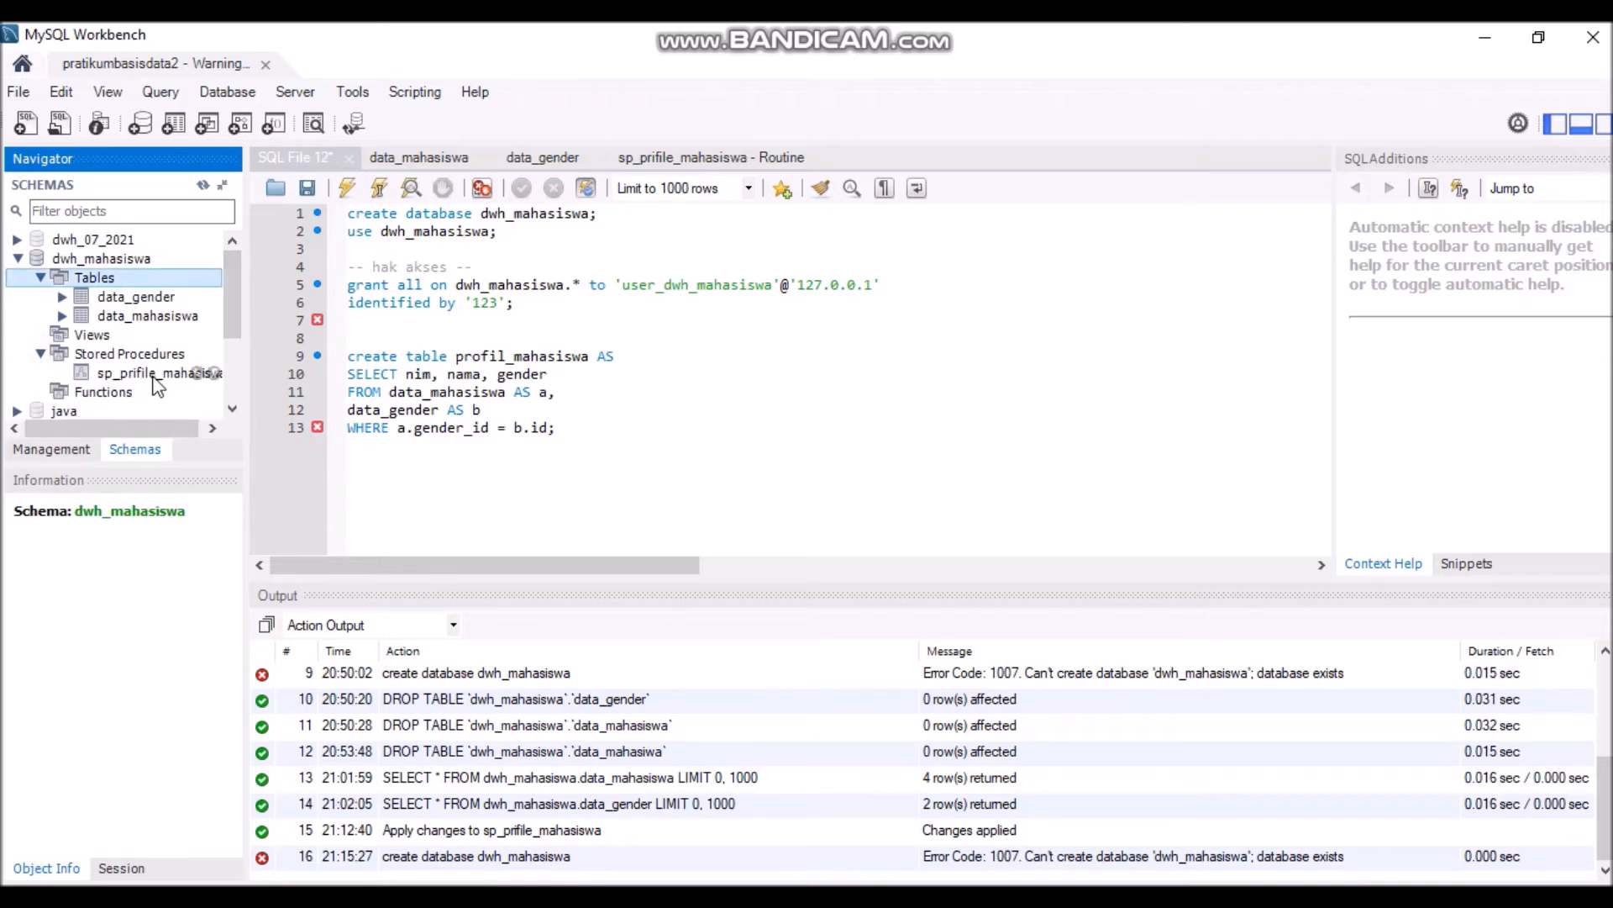
# - Add a CALL statement to the script and execute sp_prifile_mahasiswa
pyautogui.click(628, 430)
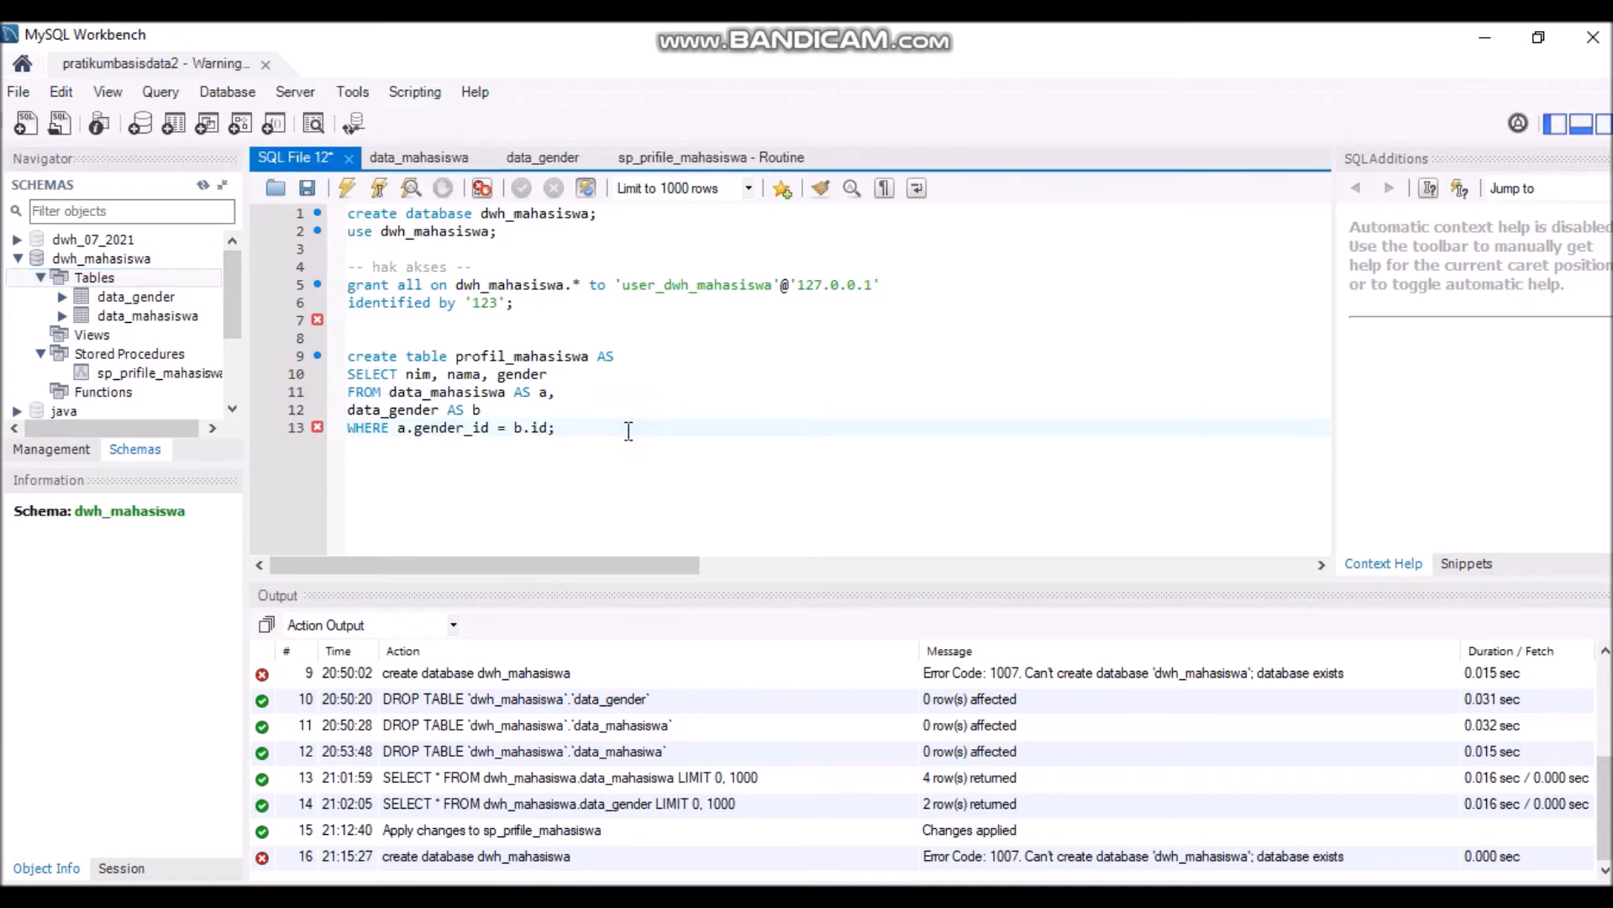
pyautogui.press('Return')
pyautogui.press('Return')
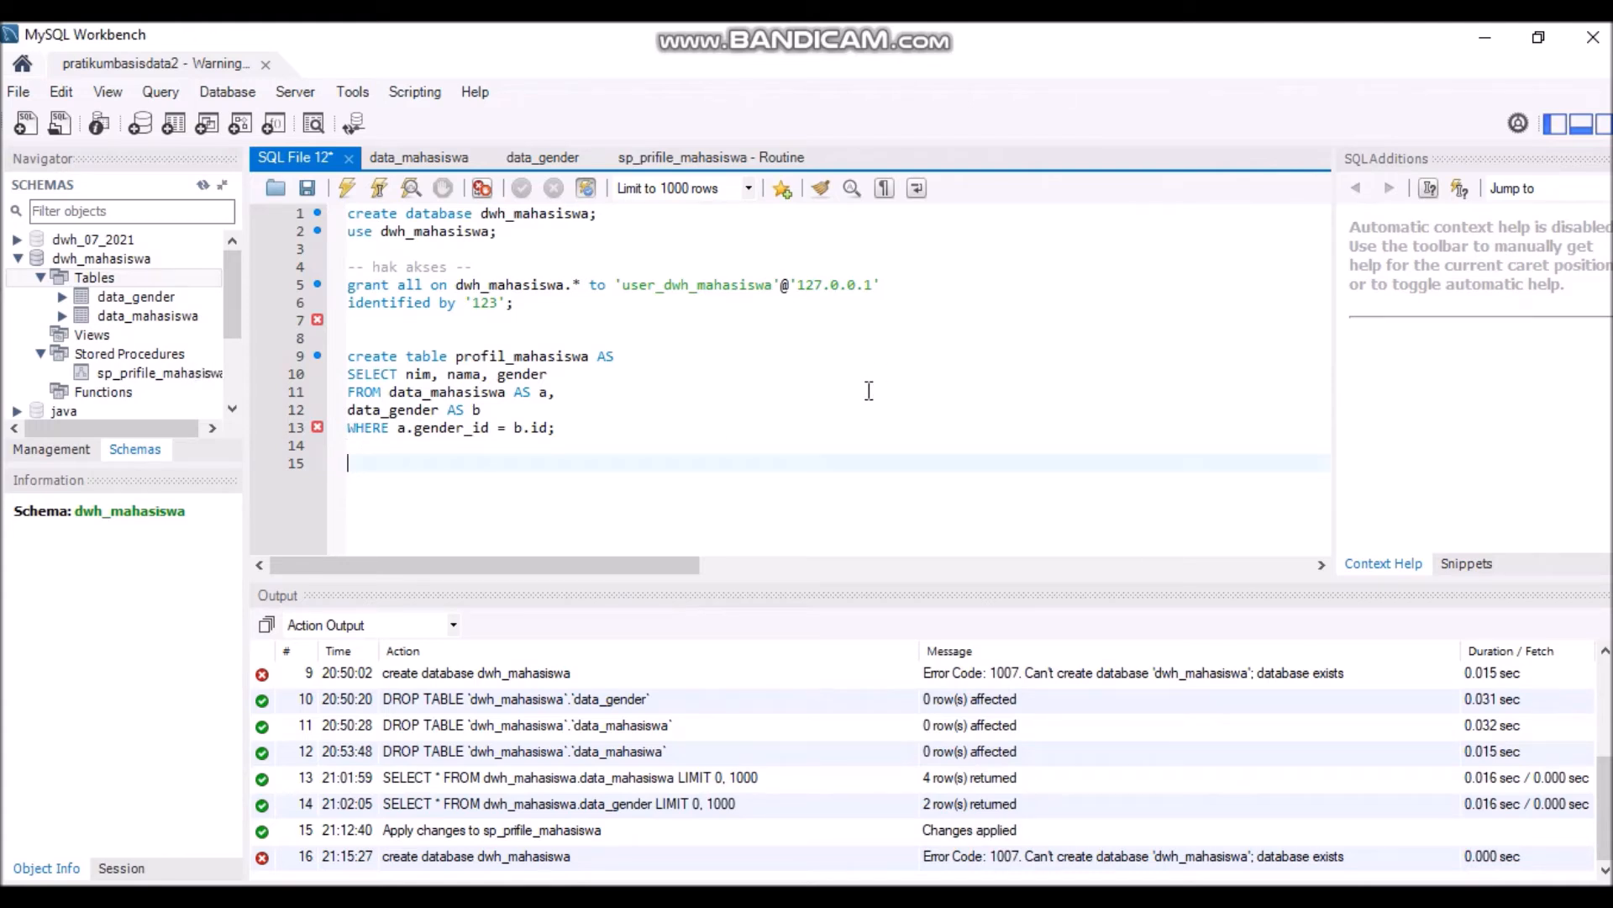
pyautogui.write('call sp_profile_mahasiswa();')
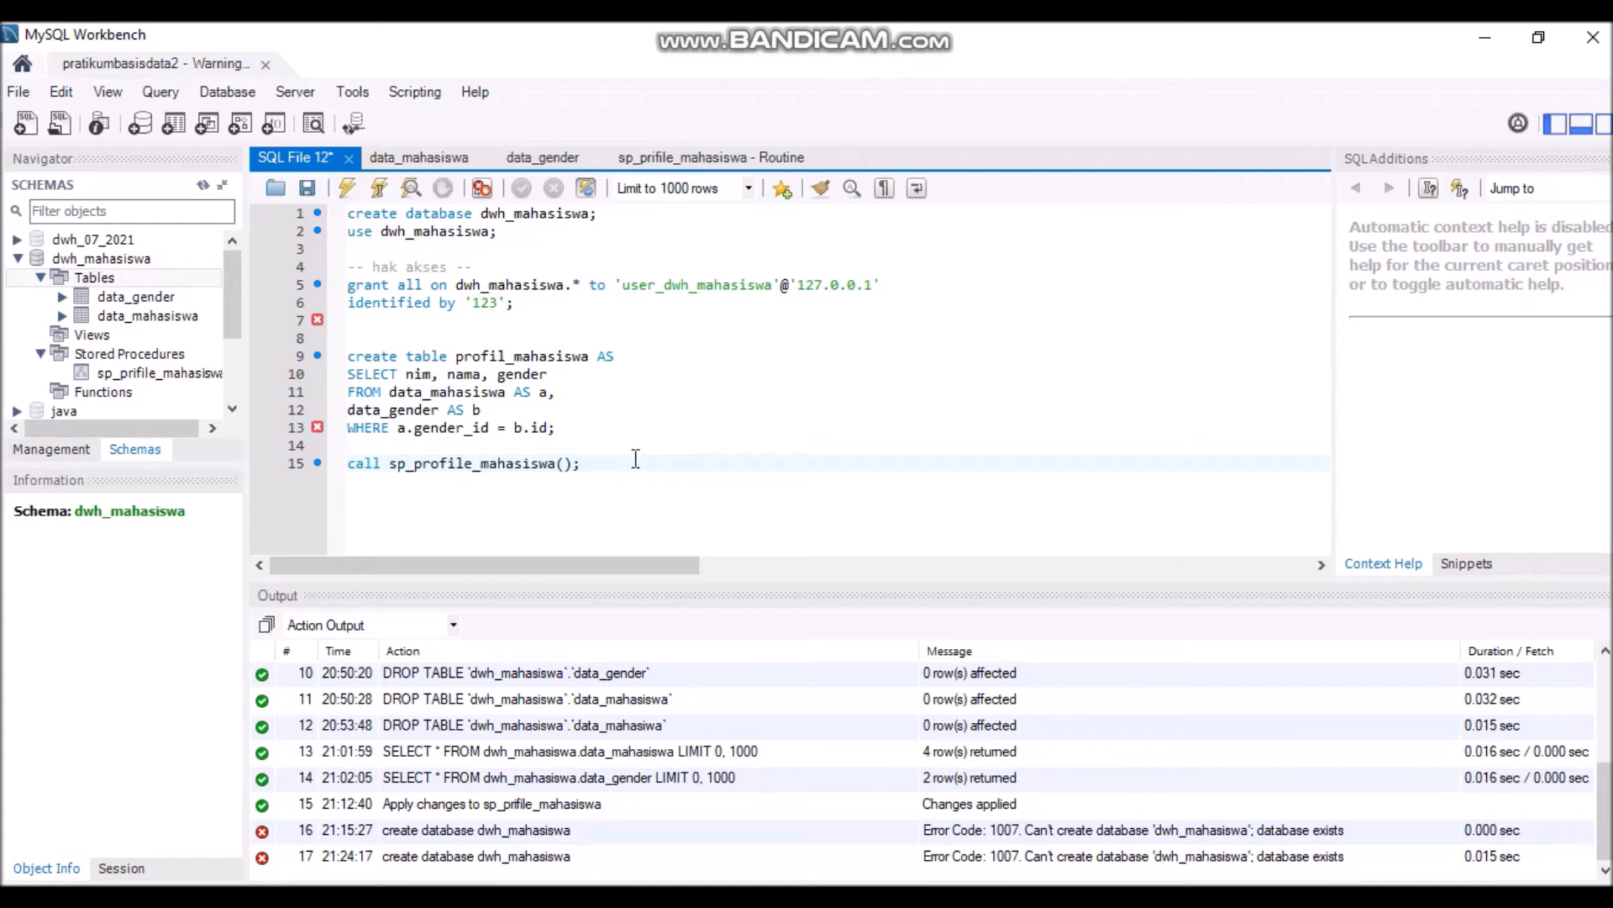
pyautogui.click(215, 372)
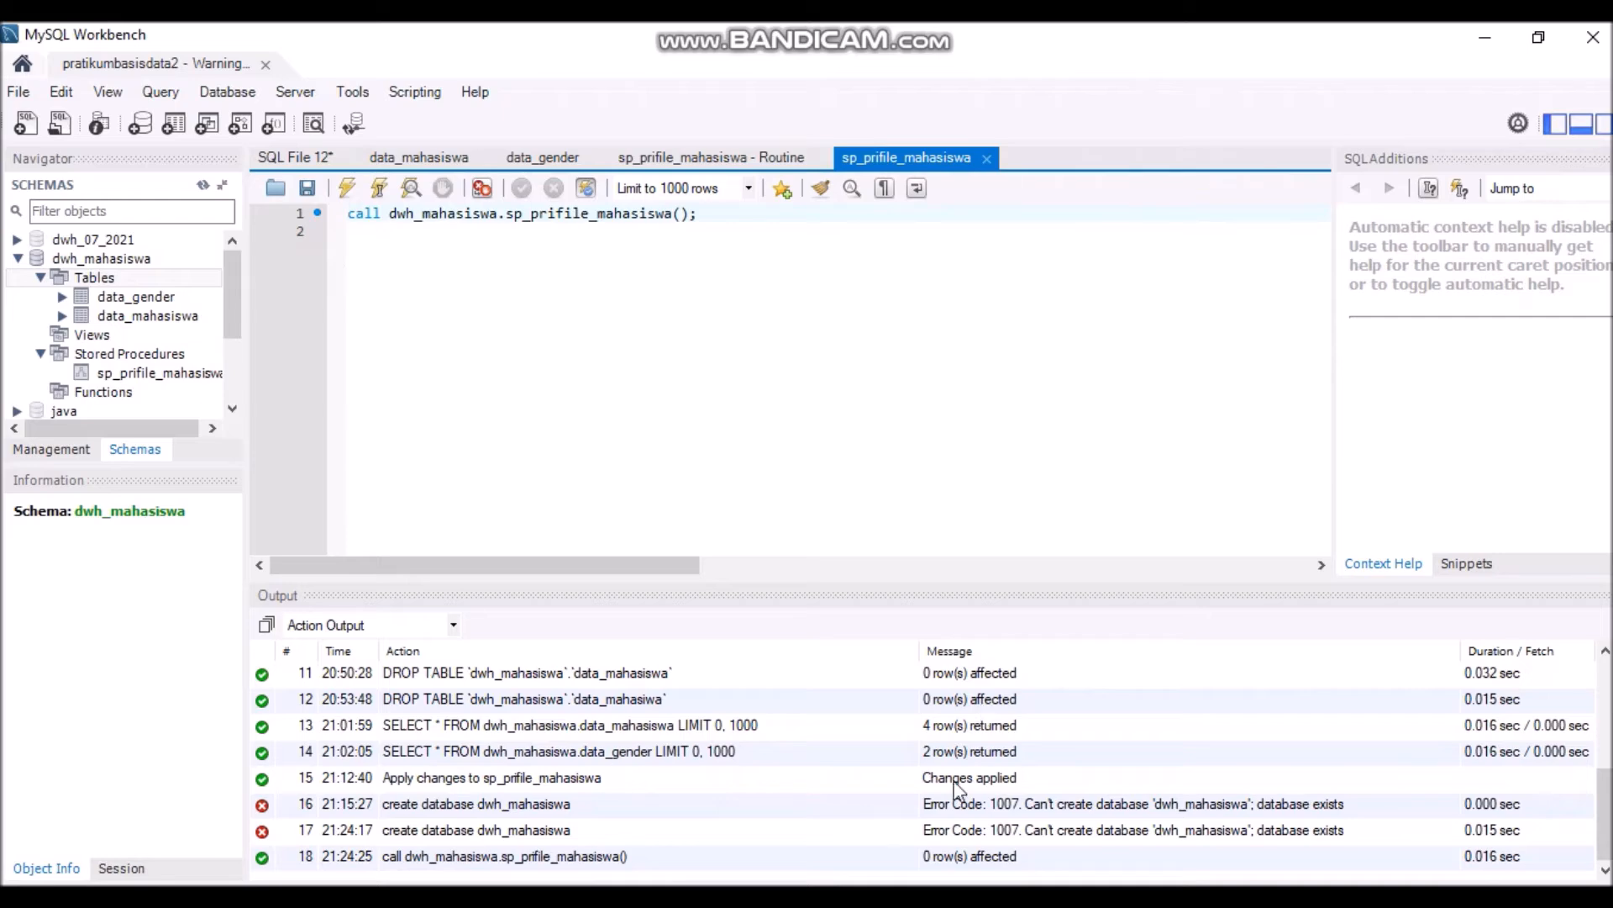
pyautogui.click(973, 895)
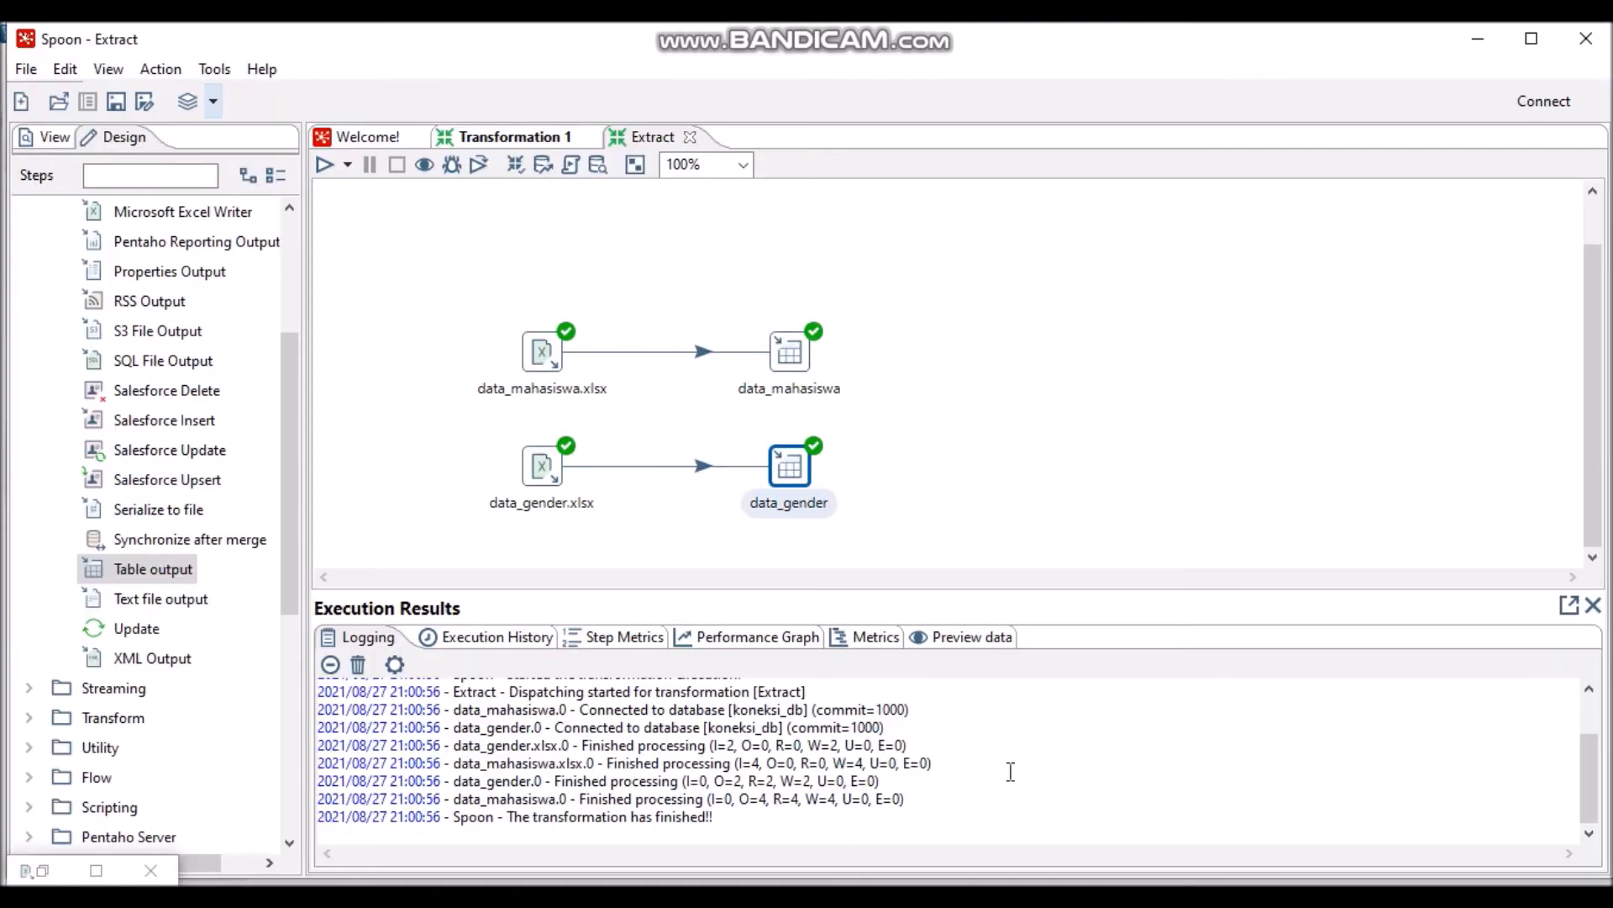
# - Create a new transformation with a Call DB Procedure step from Lookup and open its settings
pyautogui.click(21, 69)
pyautogui.moveTo(237, 96)
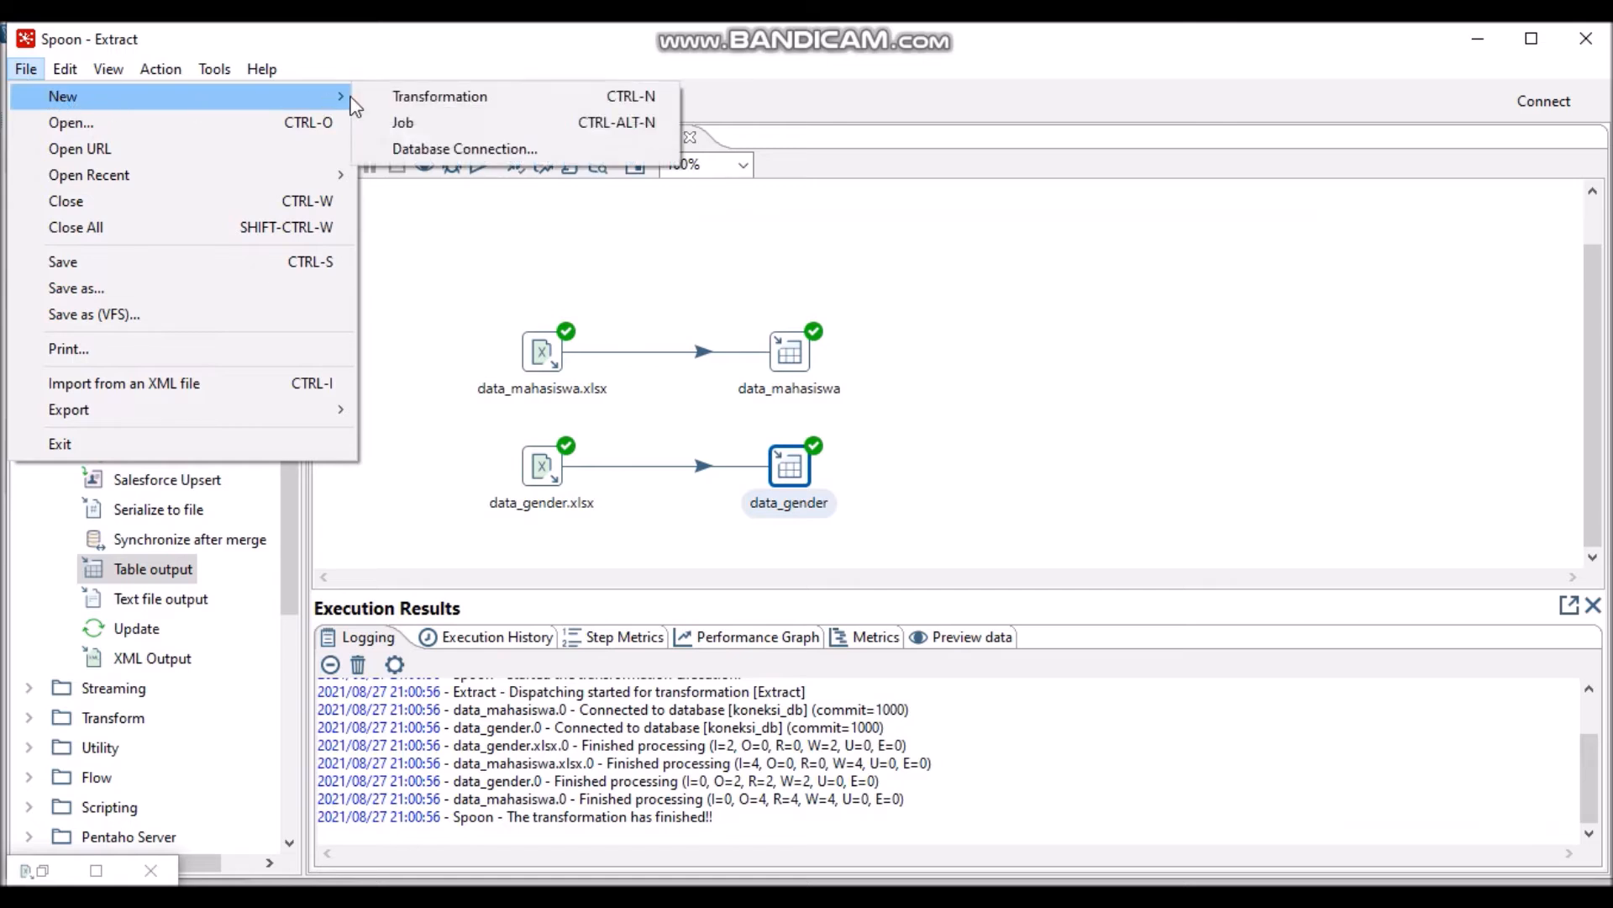
pyautogui.click(482, 98)
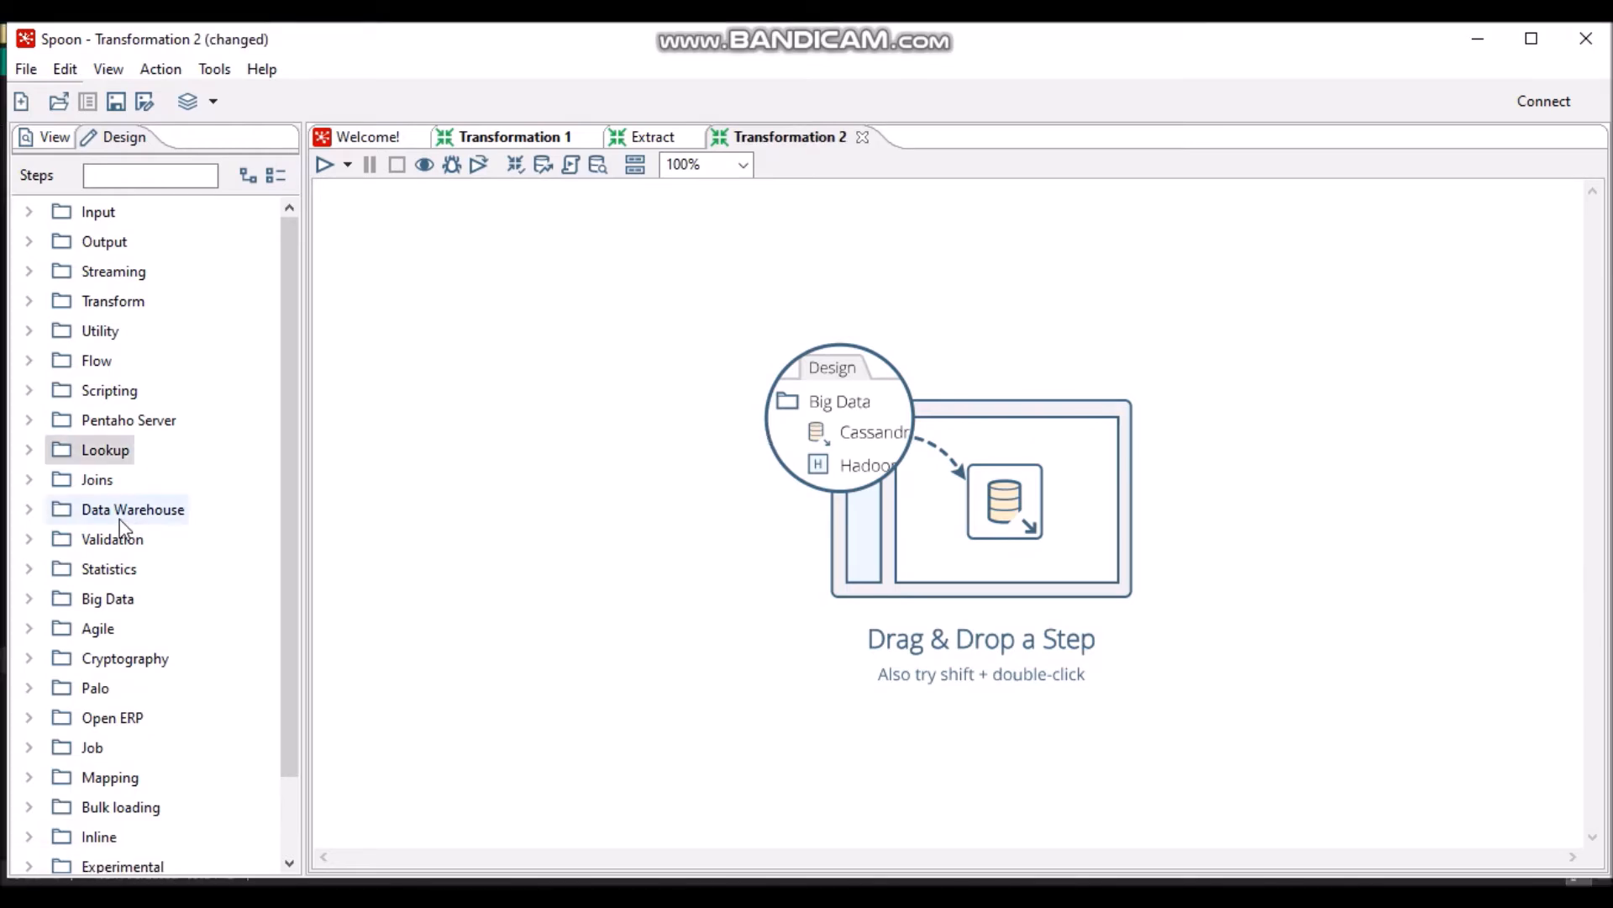
pyautogui.click(30, 450)
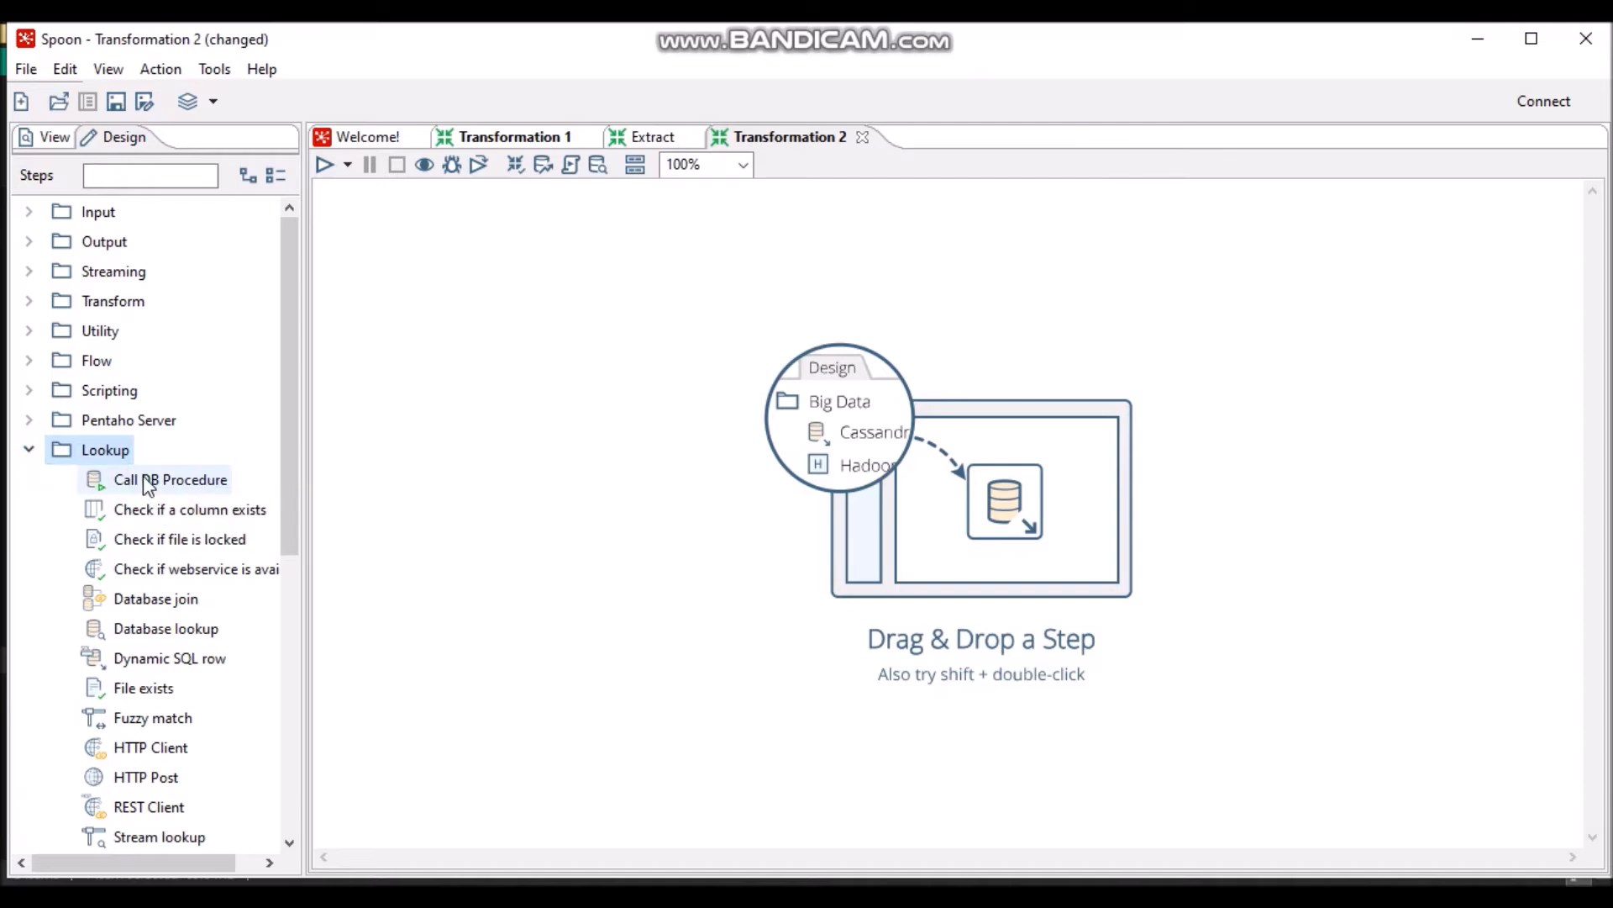
pyautogui.moveTo(147, 486); pyautogui.dragTo(535, 415)
pyautogui.doubleClick(542, 409)
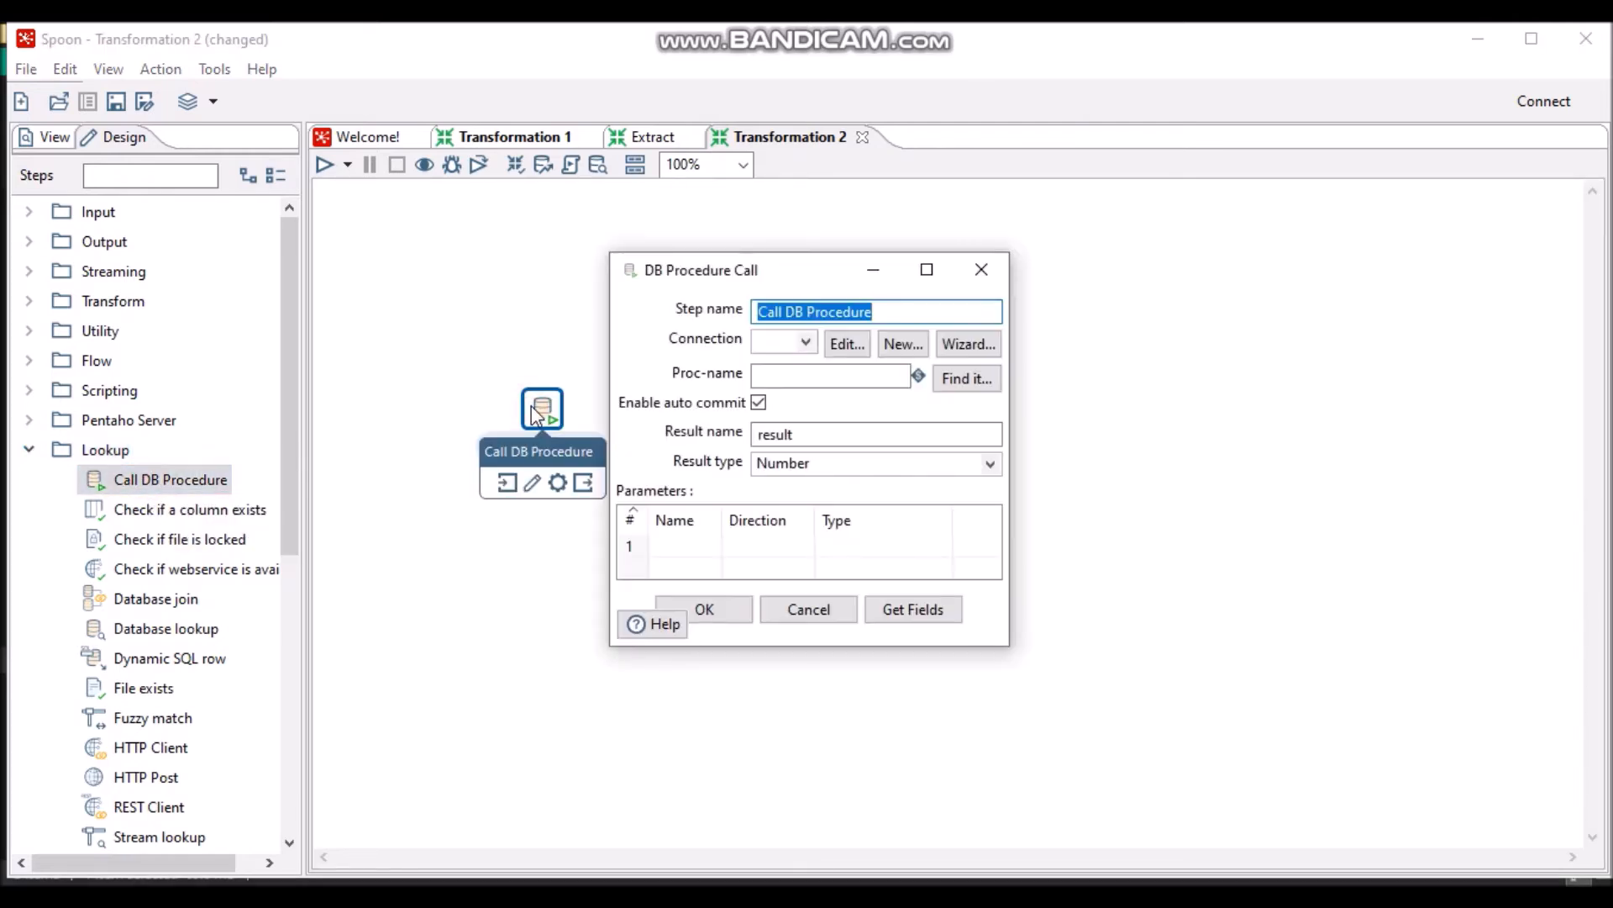
# - Name the step sp_profile_mahasiswa and start a MySQL connection called koneksi_mahasiswa
pyautogui.write('sp_profile_mahasiswa')
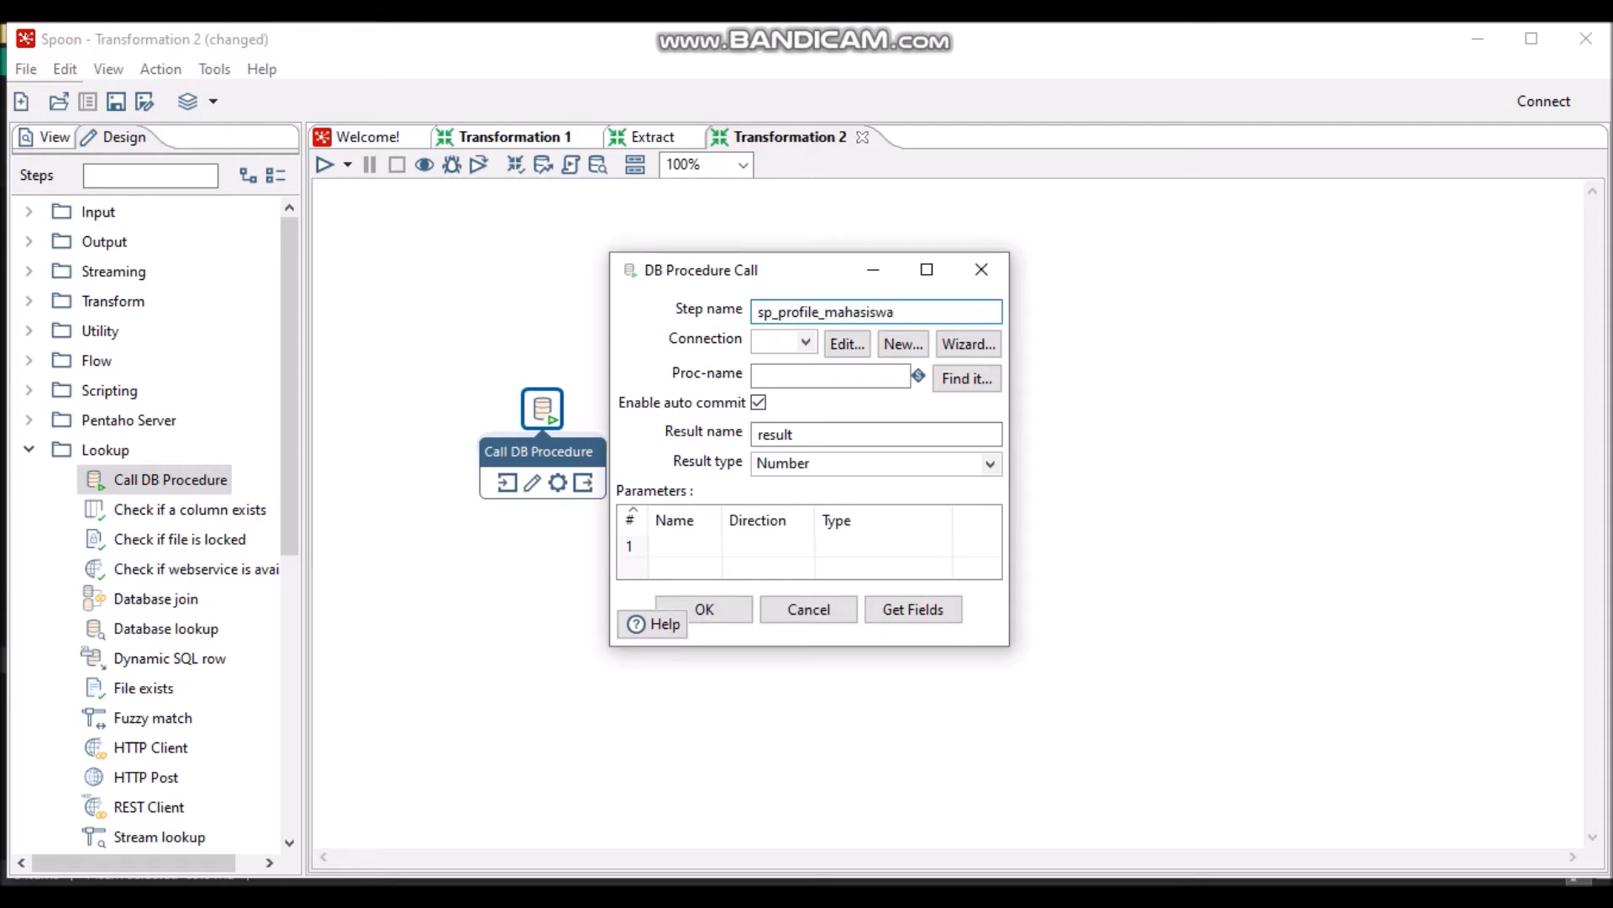
pyautogui.click(958, 356)
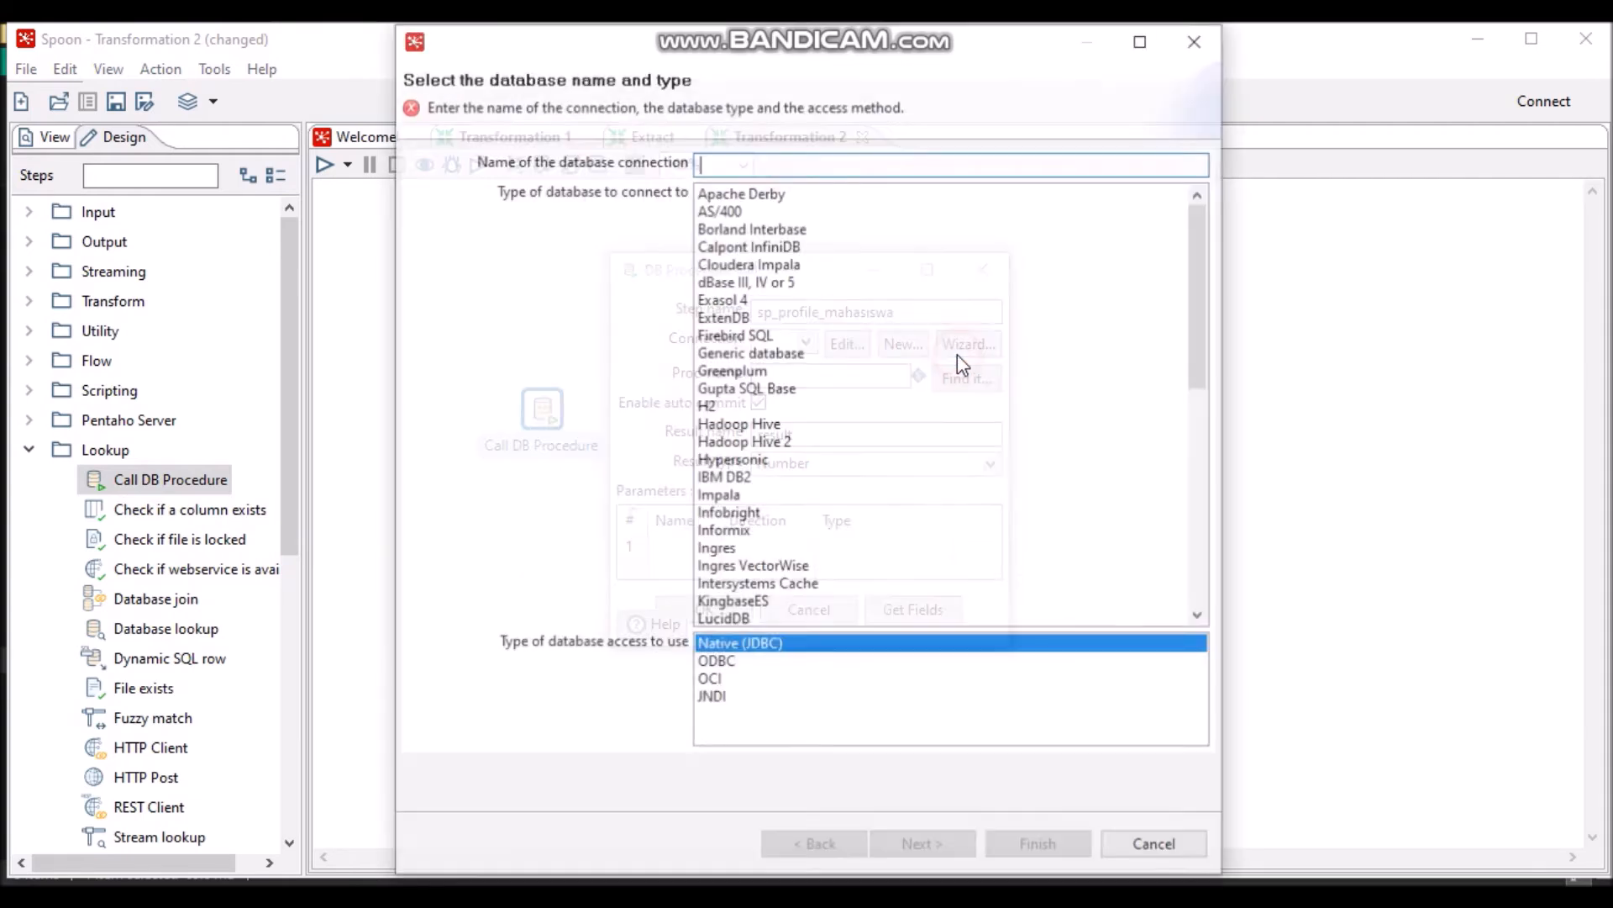
pyautogui.write('ko')
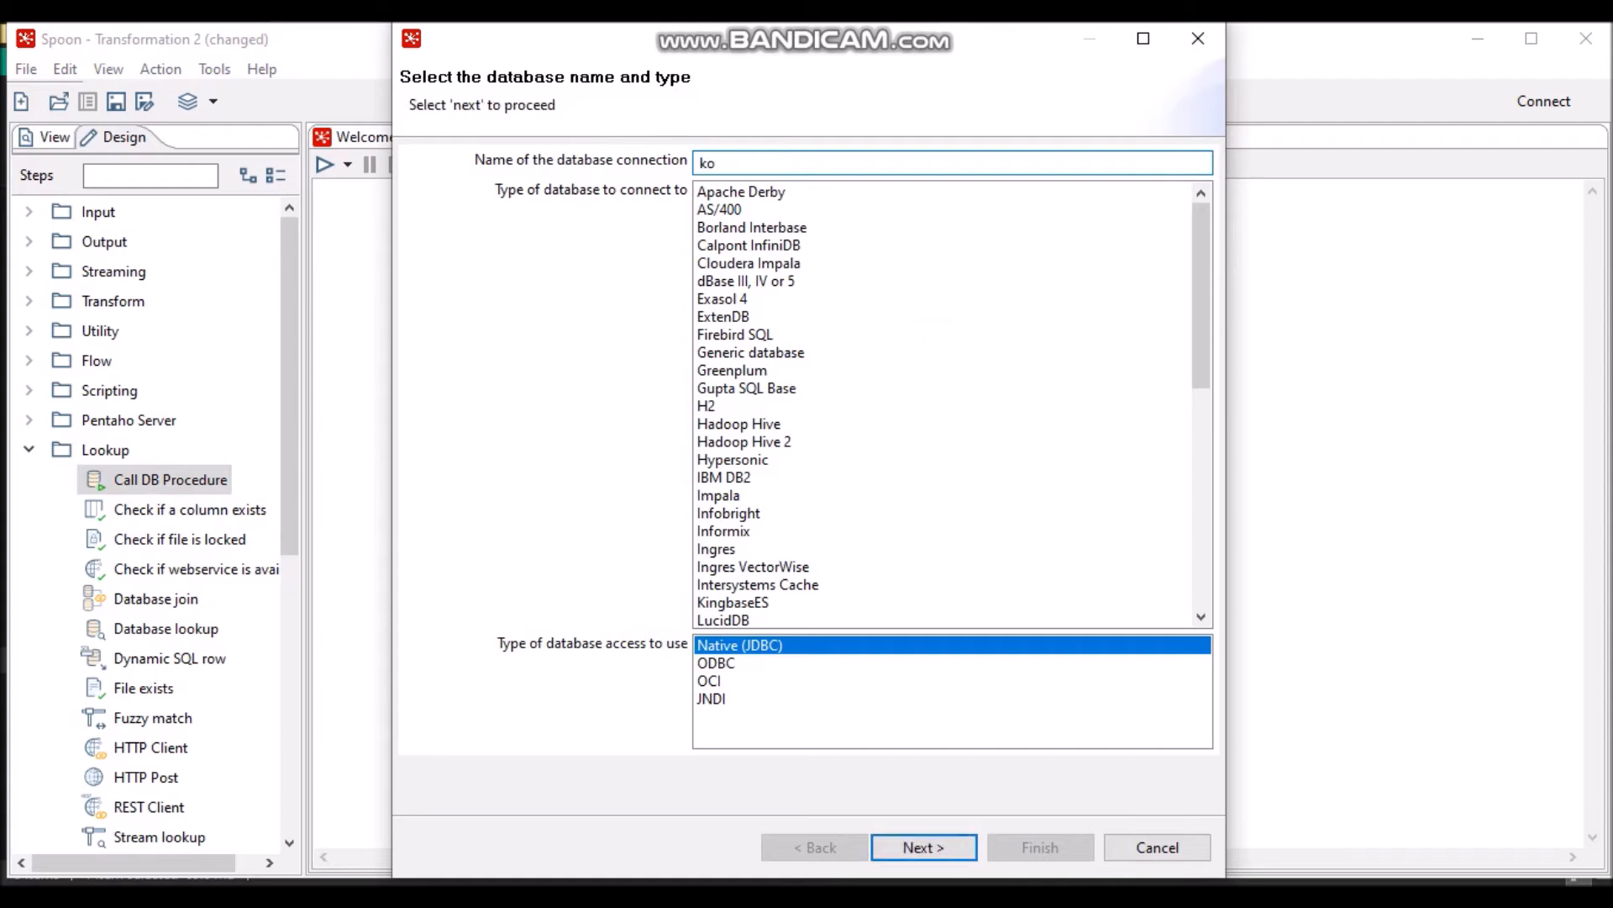
pyautogui.write('neksi_mahasiswa')
pyautogui.moveTo(1203, 310); pyautogui.dragTo(1213, 392)
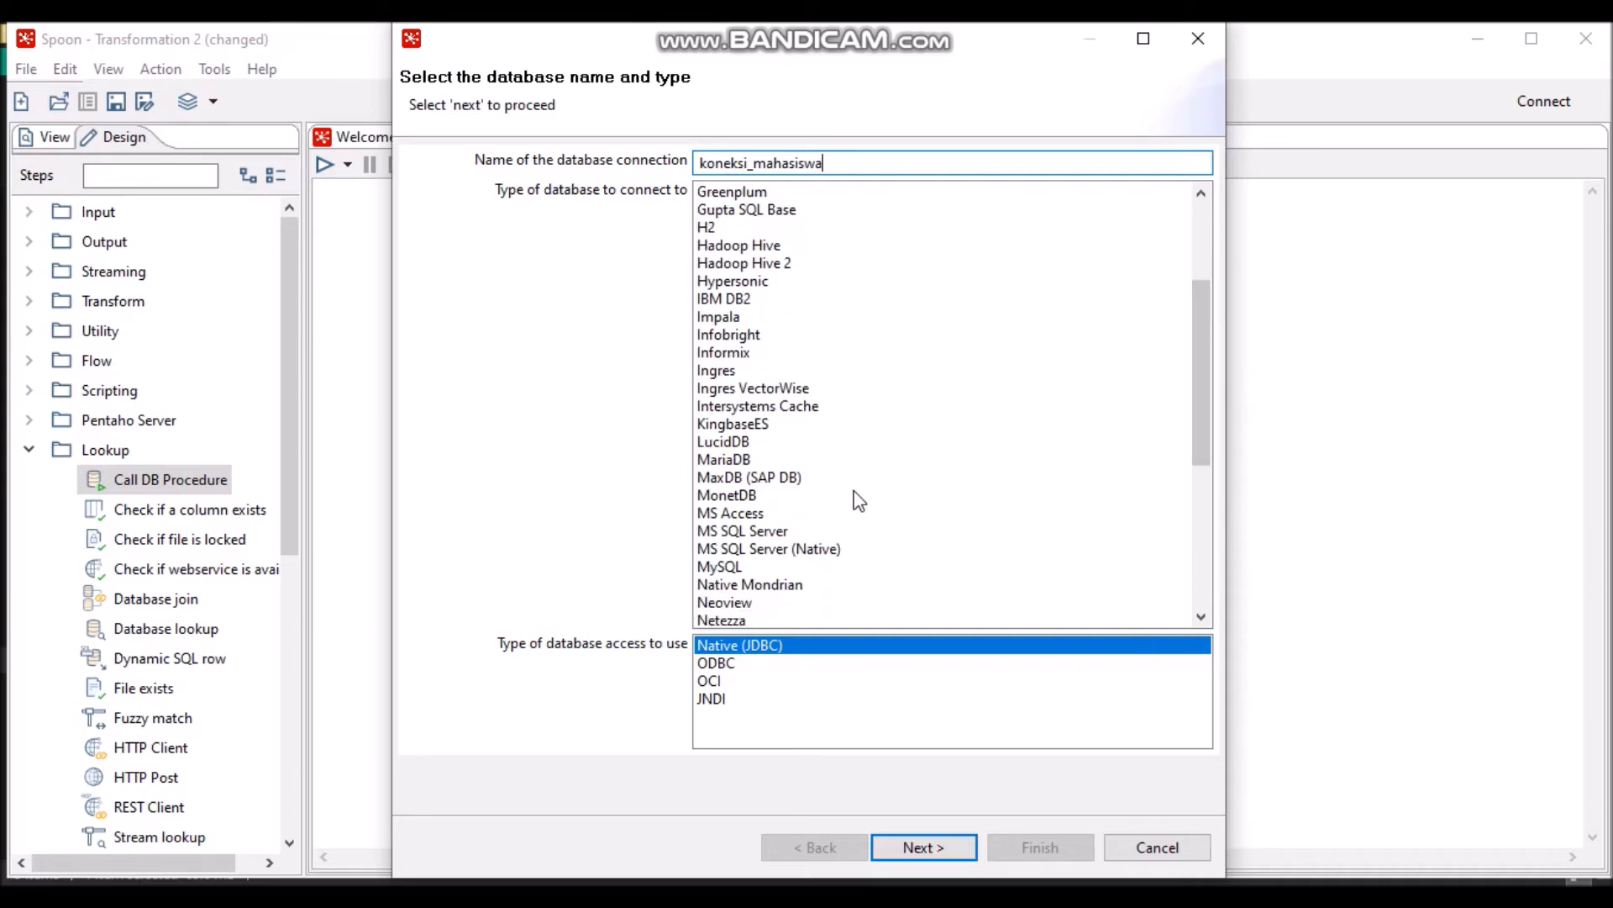
pyautogui.click(726, 568)
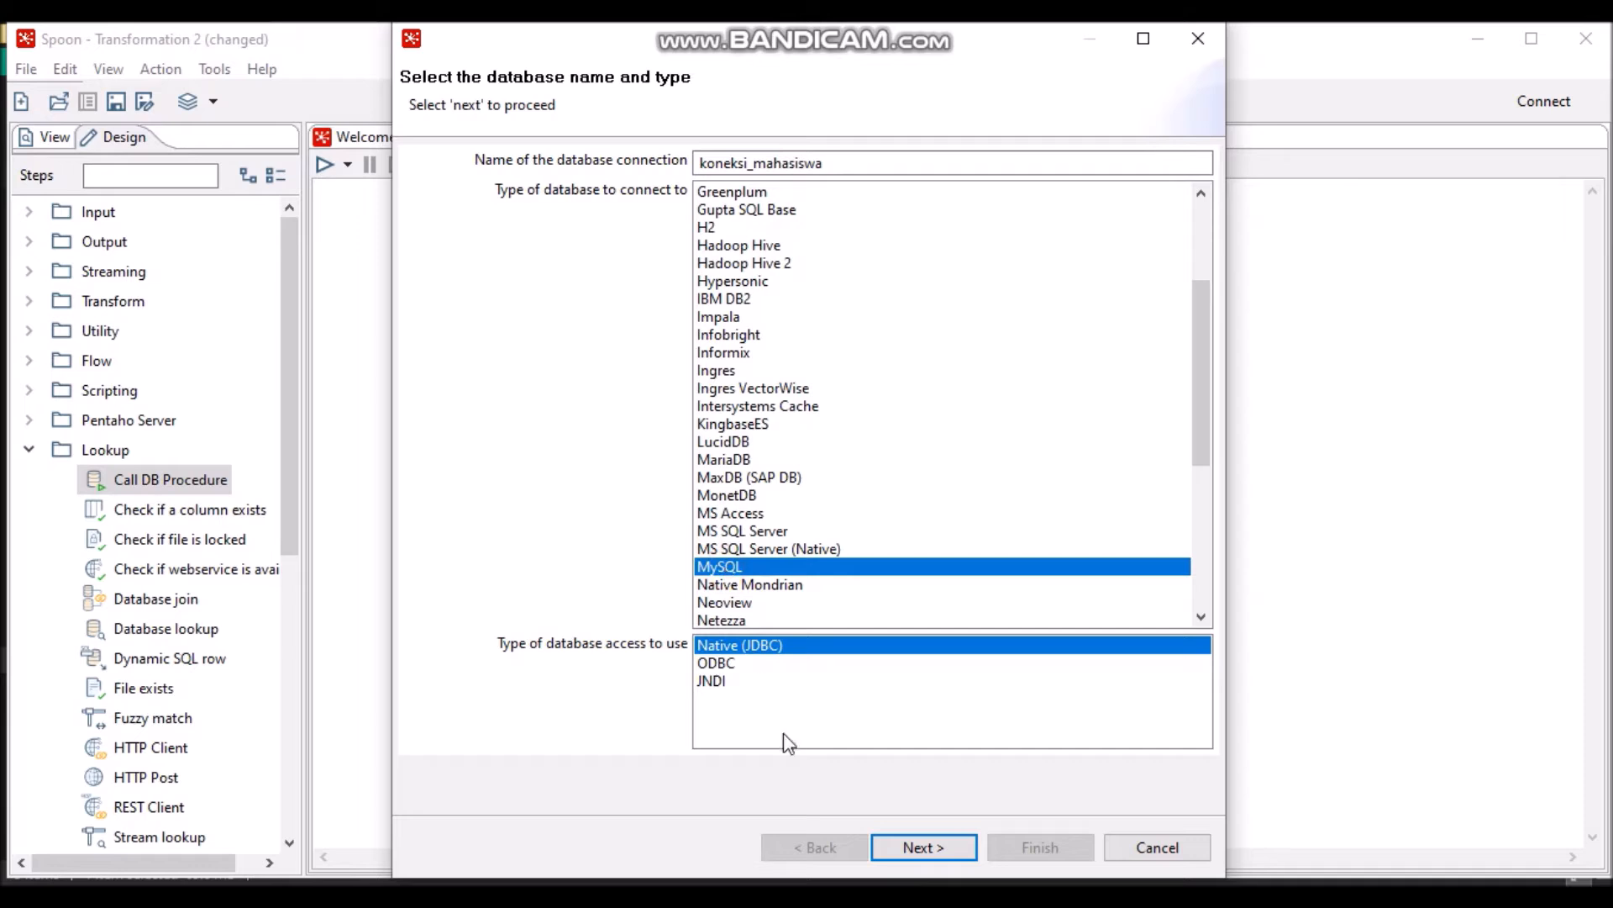
pyautogui.click(922, 848)
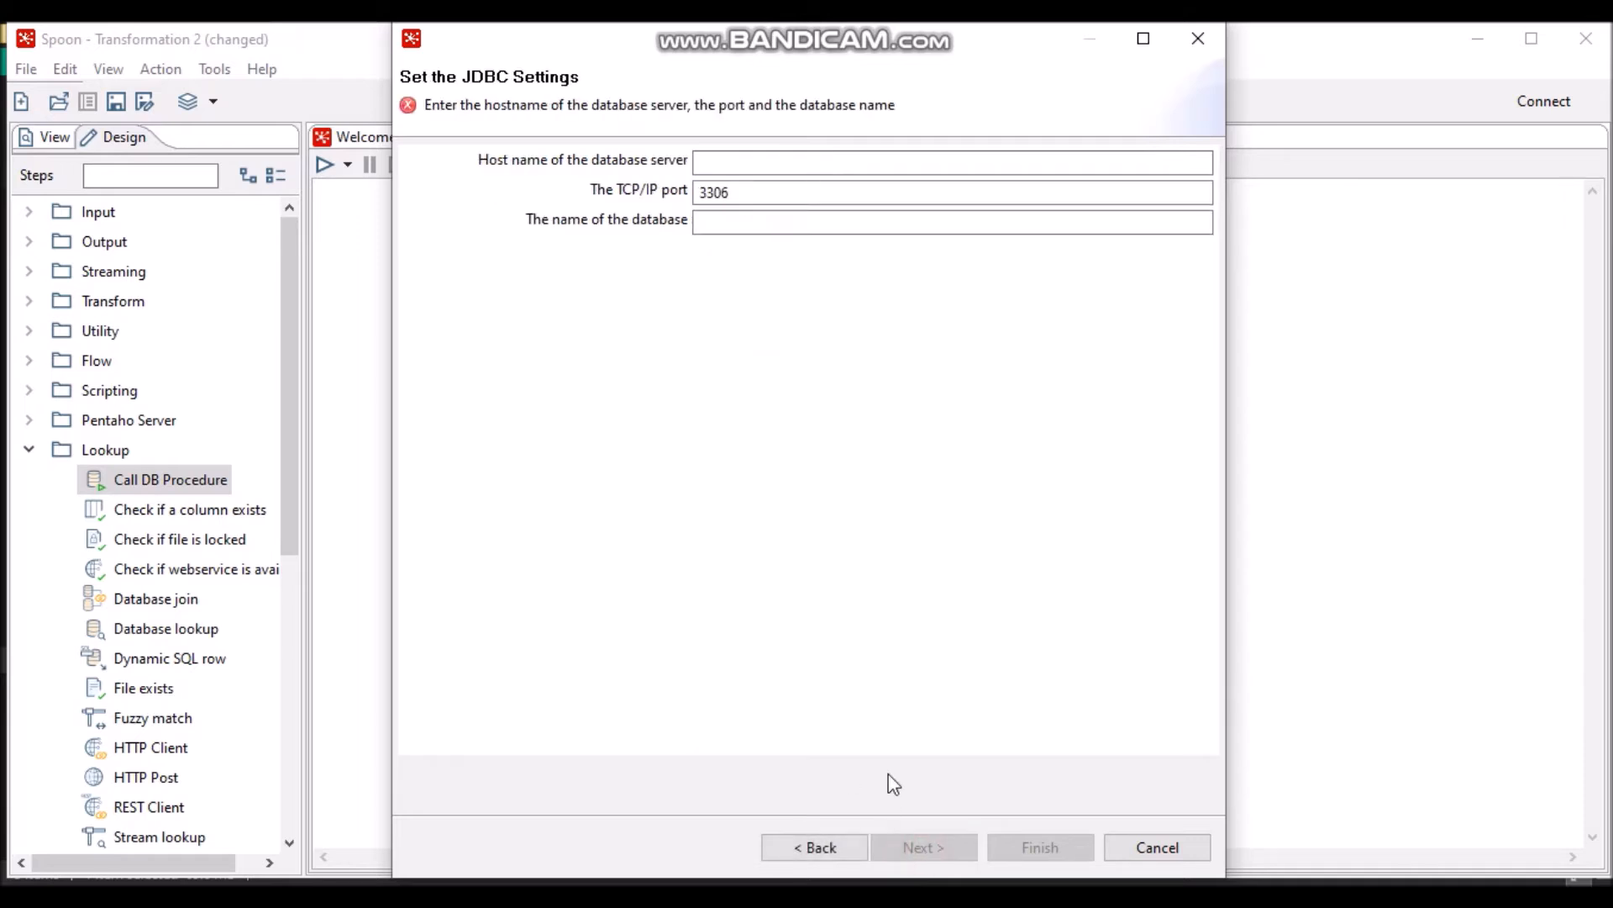
# - Set the connection host to 127.0.0.1 and database to dwh_mahasiswa
pyautogui.click(767, 162)
pyautogui.write('1')
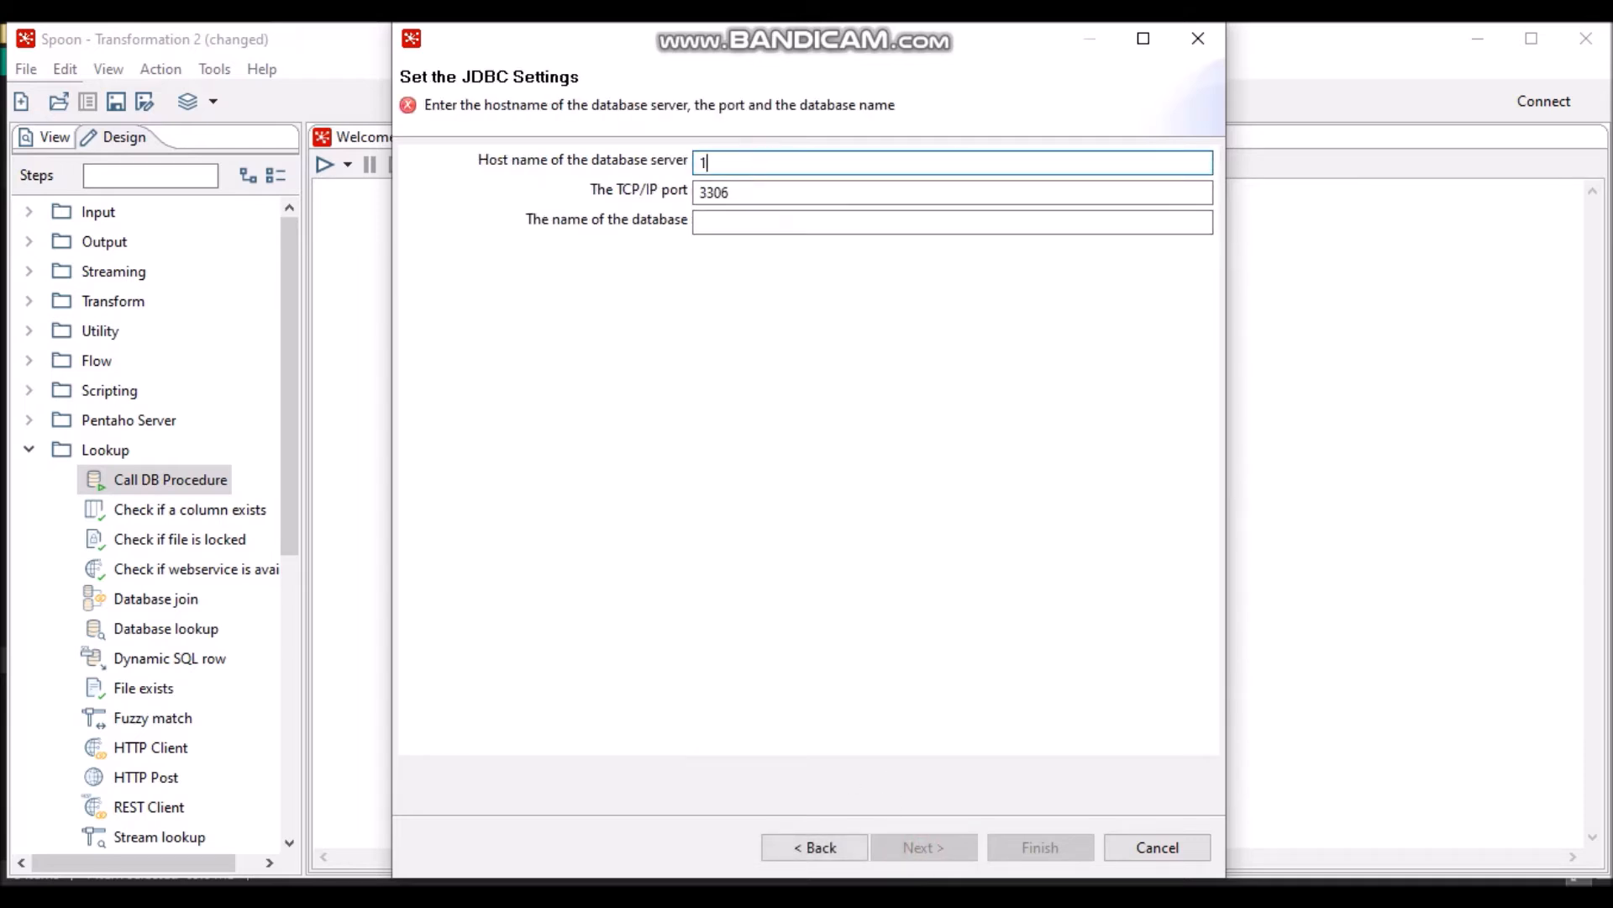
pyautogui.write('27.0.0.1')
pyautogui.click(820, 222)
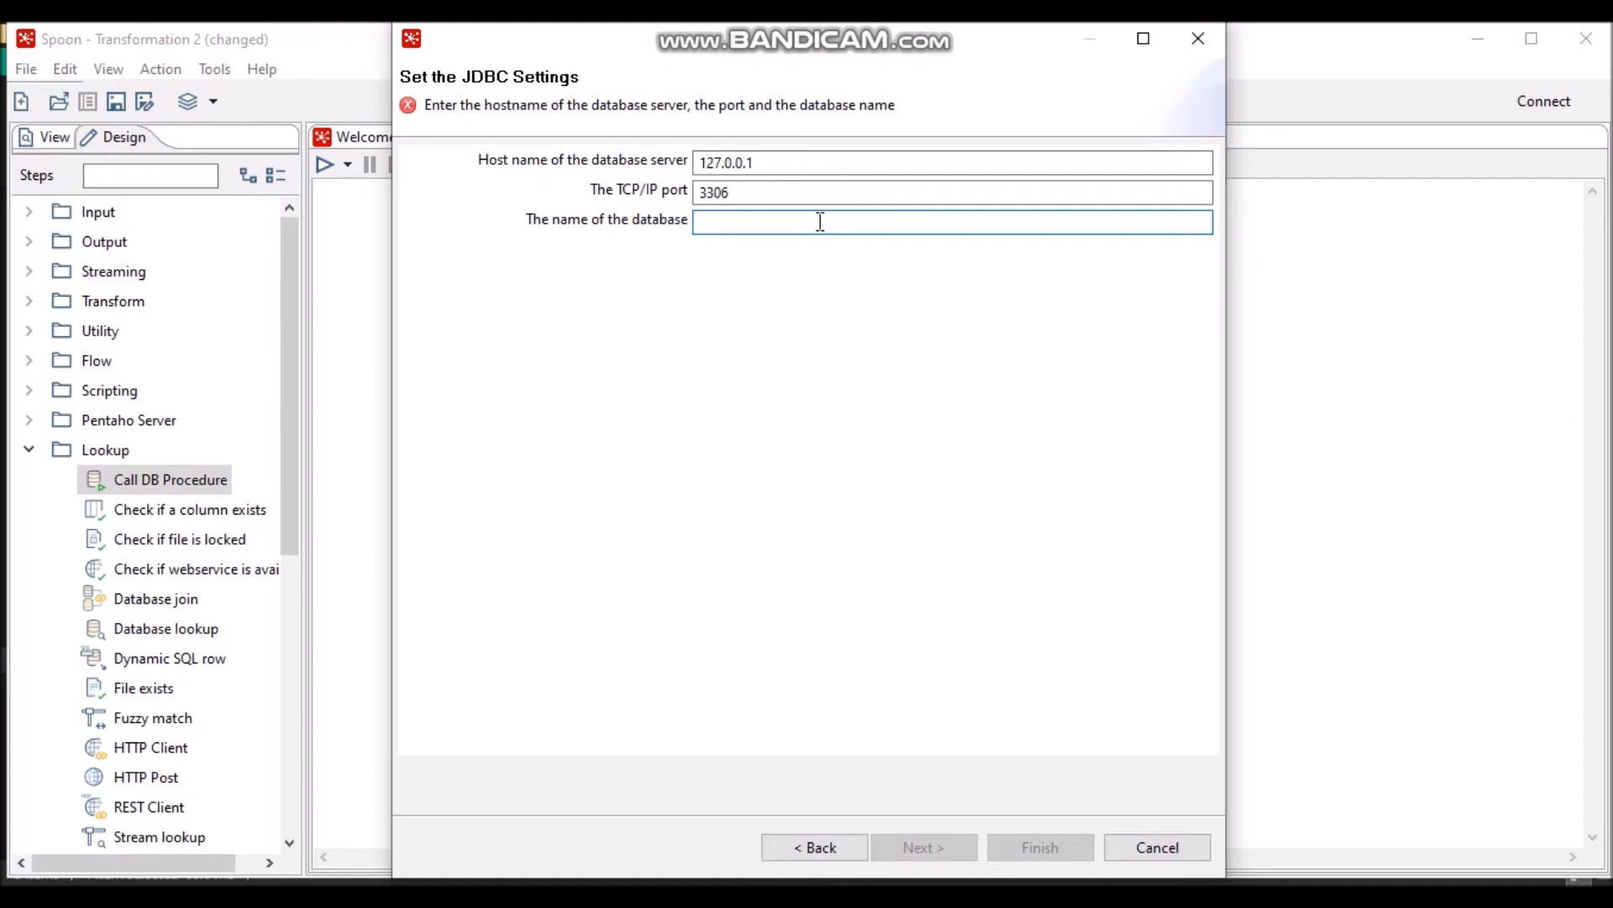
pyautogui.write('dw')
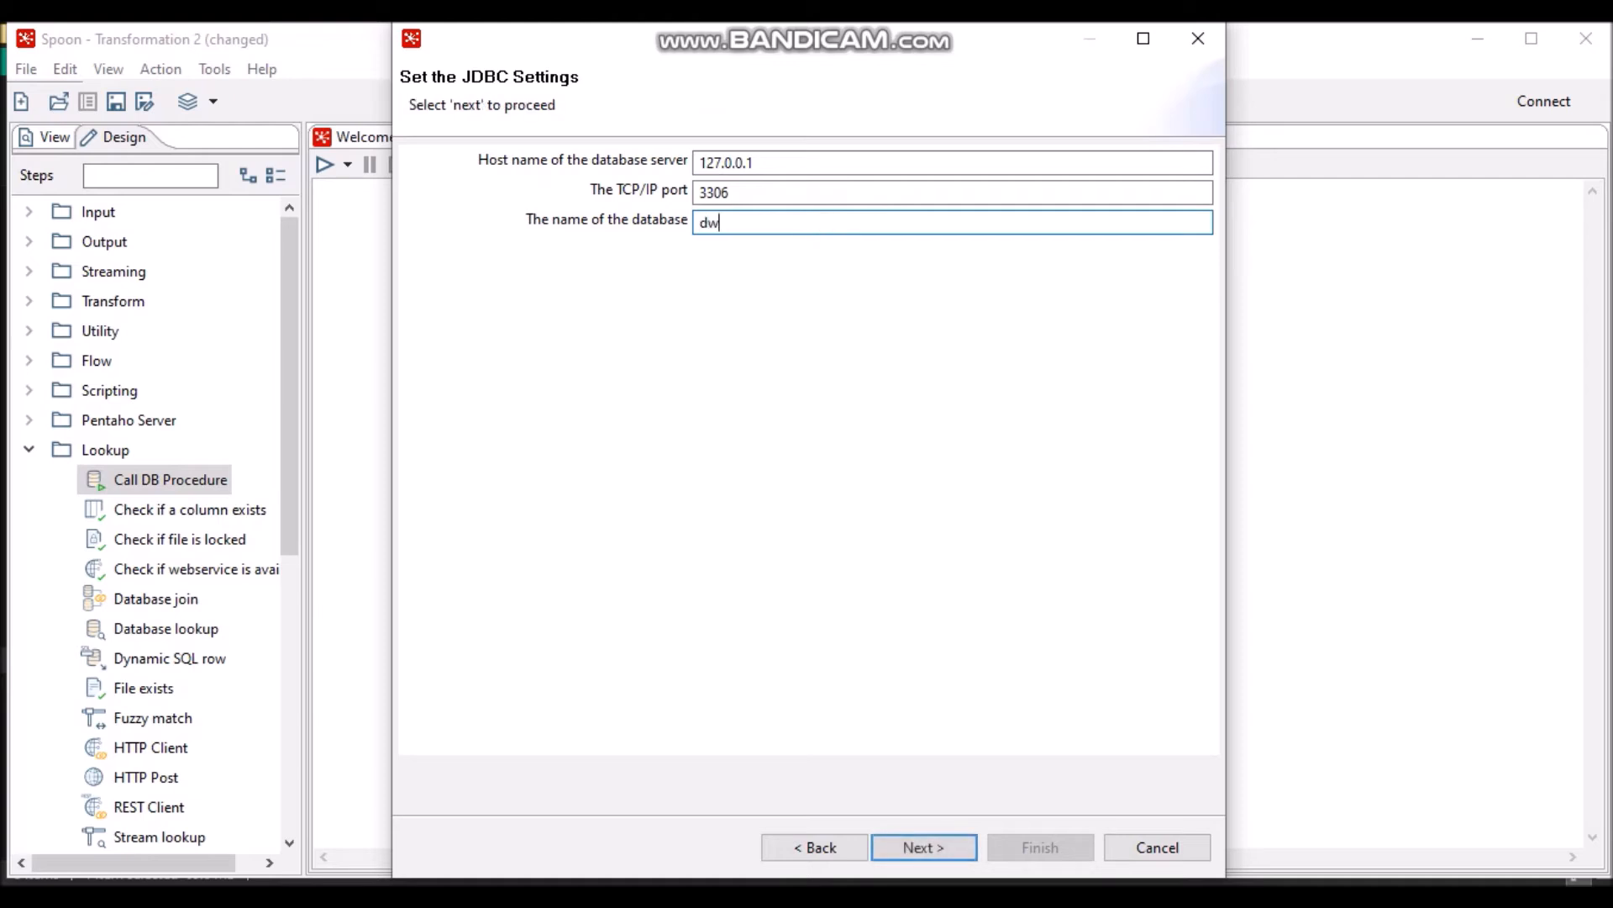
pyautogui.write('h_')
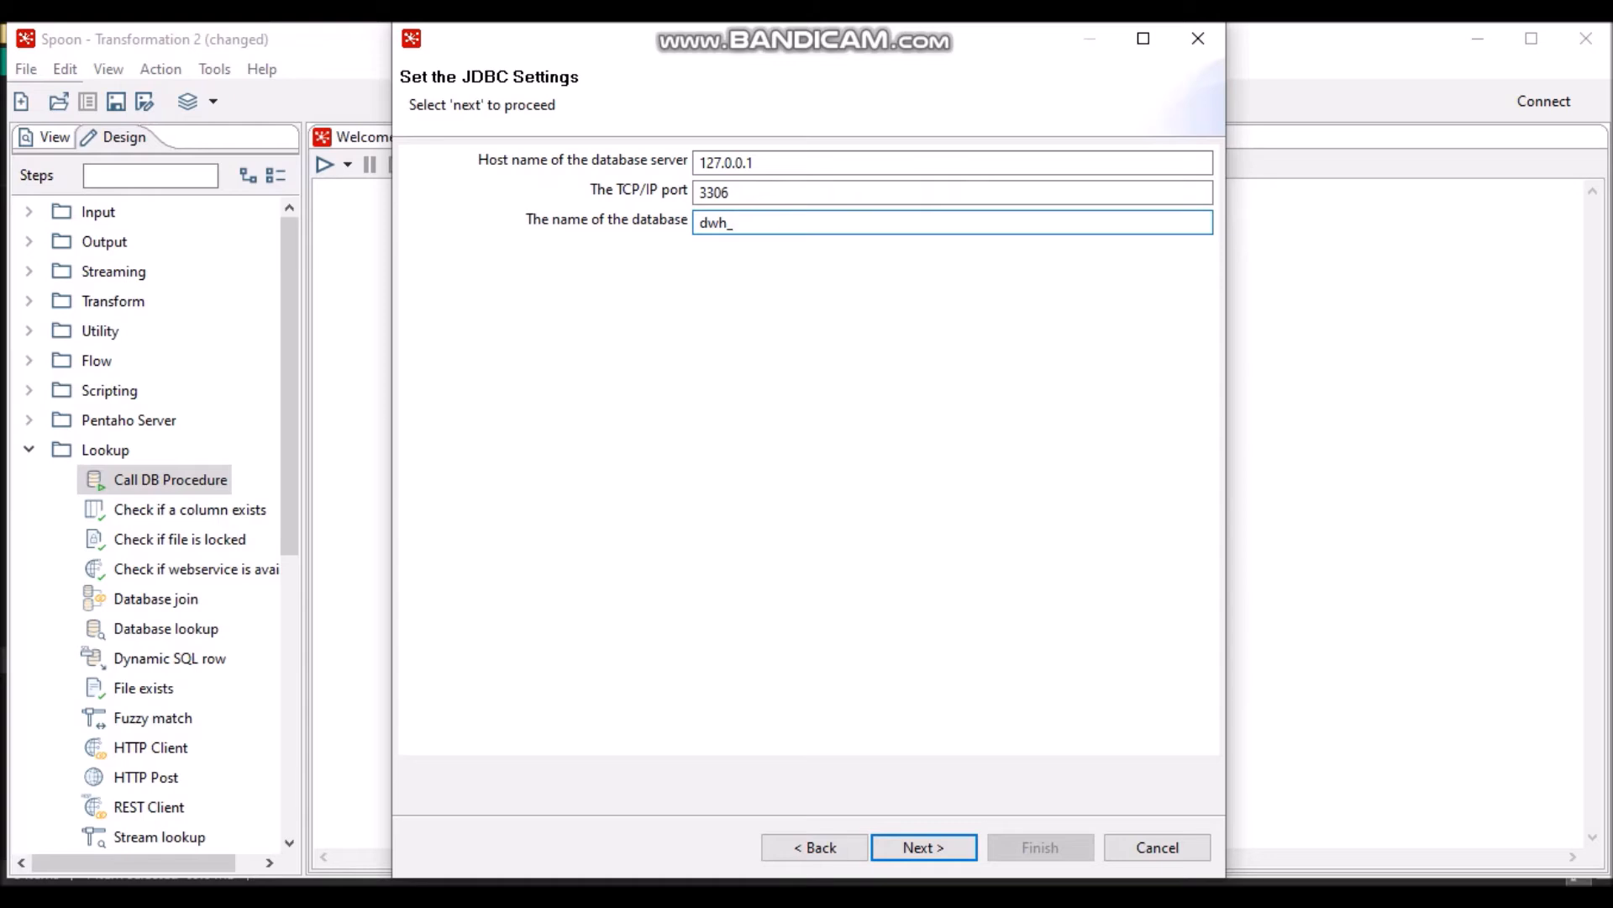
pyautogui.write('mahasiswa')
pyautogui.click(923, 849)
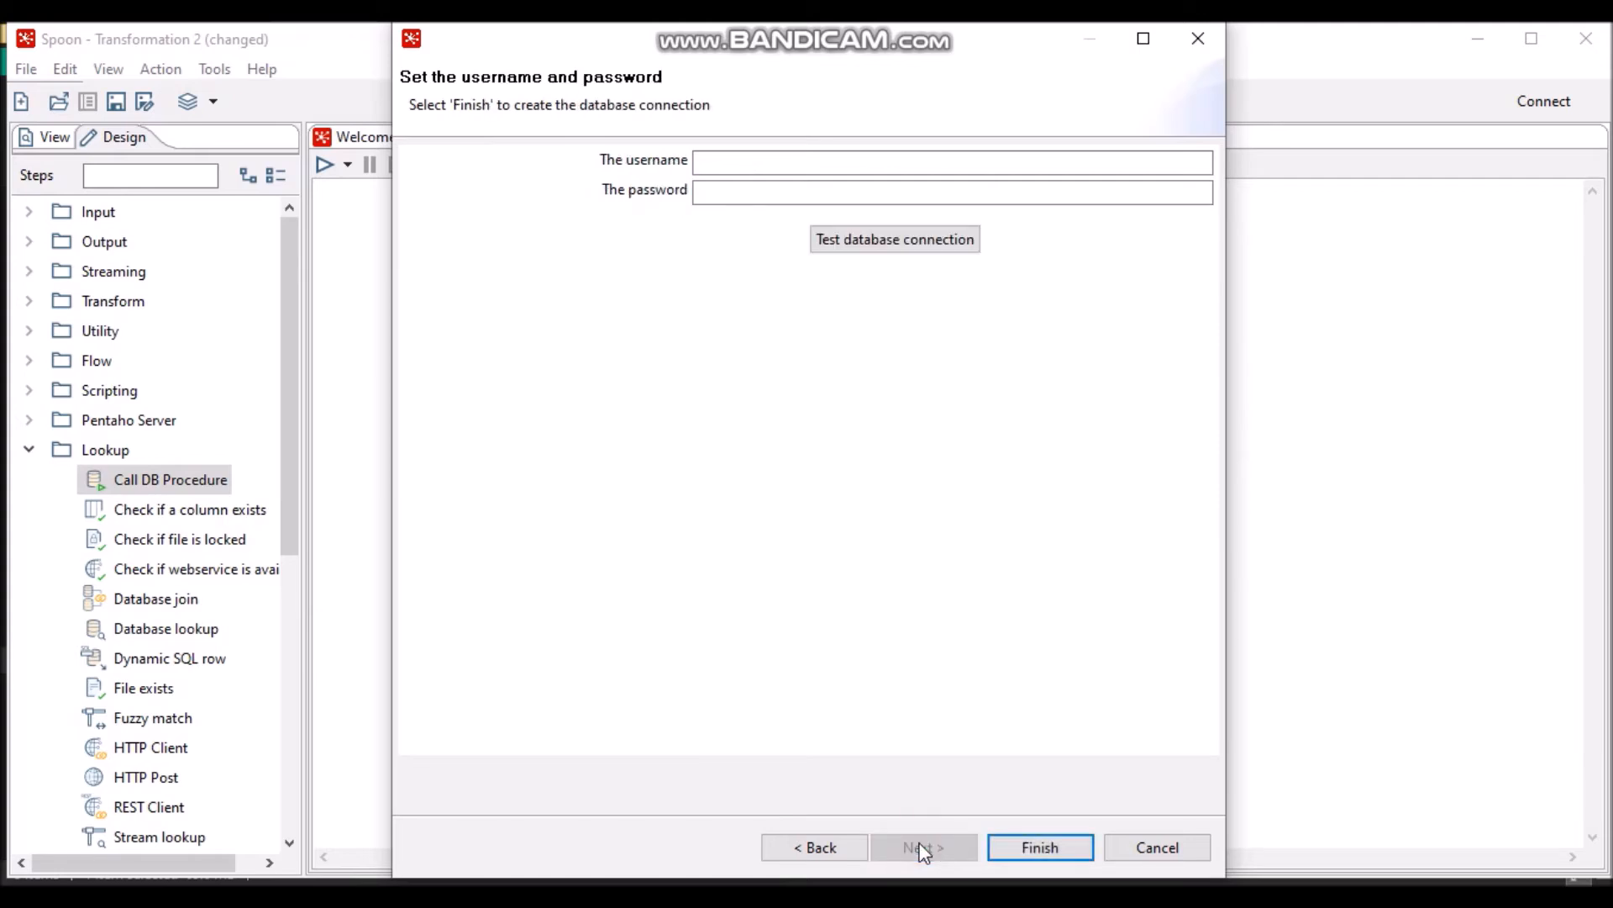
# - Enter the database username and password, test the connection, and finish
pyautogui.click(723, 159)
pyautogui.write('user')
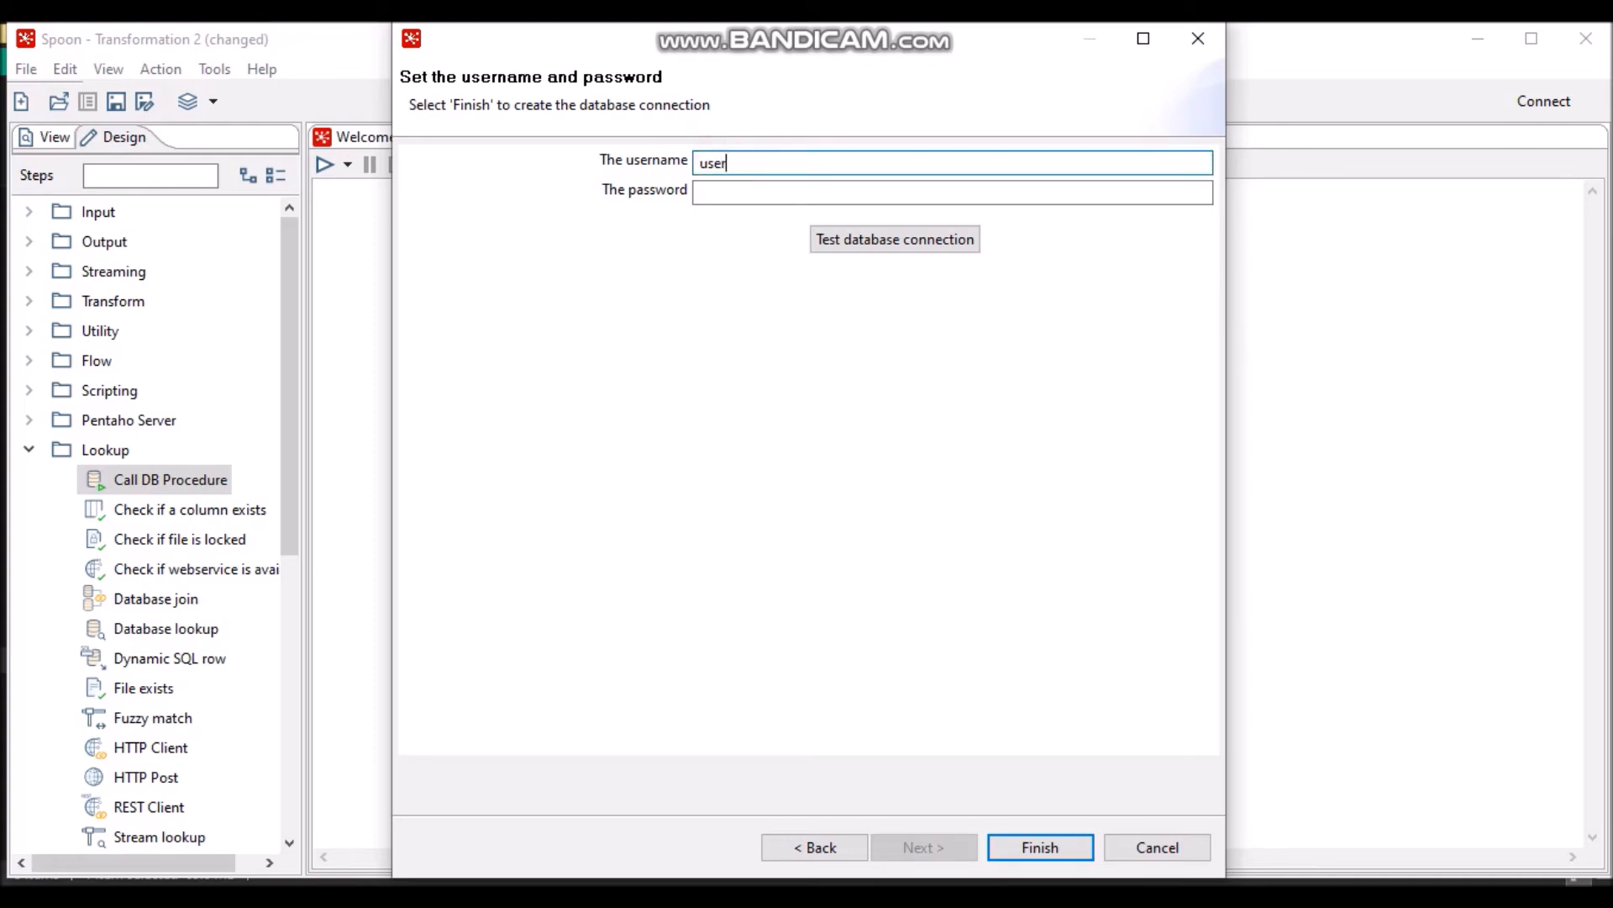
pyautogui.write('_dwh_mahasiswa')
pyautogui.click(888, 196)
pyautogui.write('***')
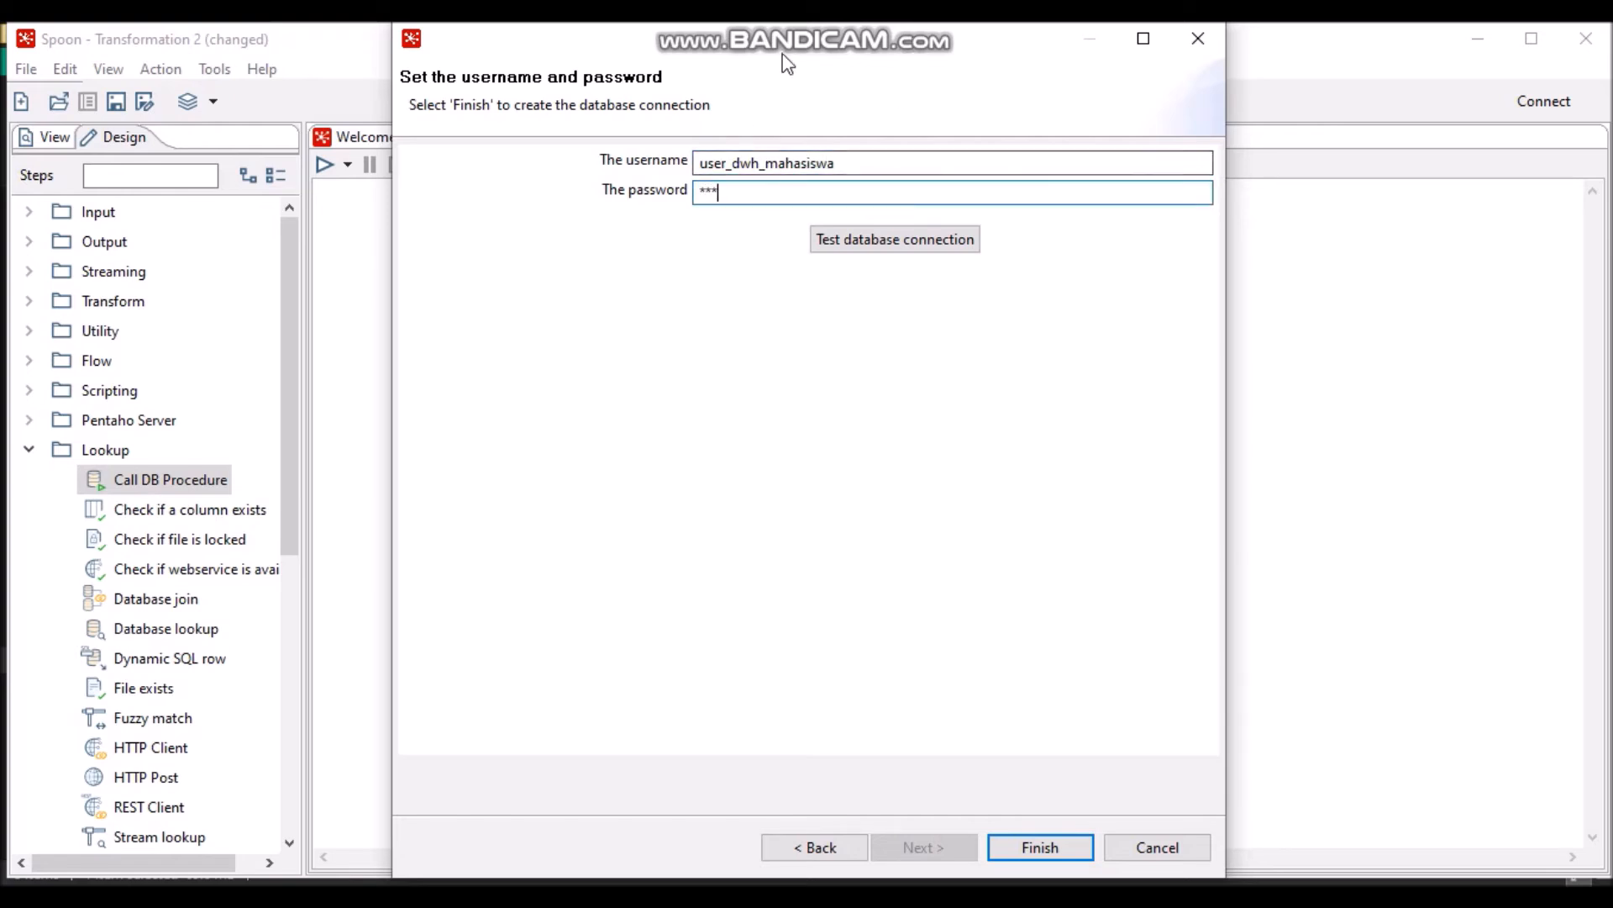
pyautogui.click(863, 241)
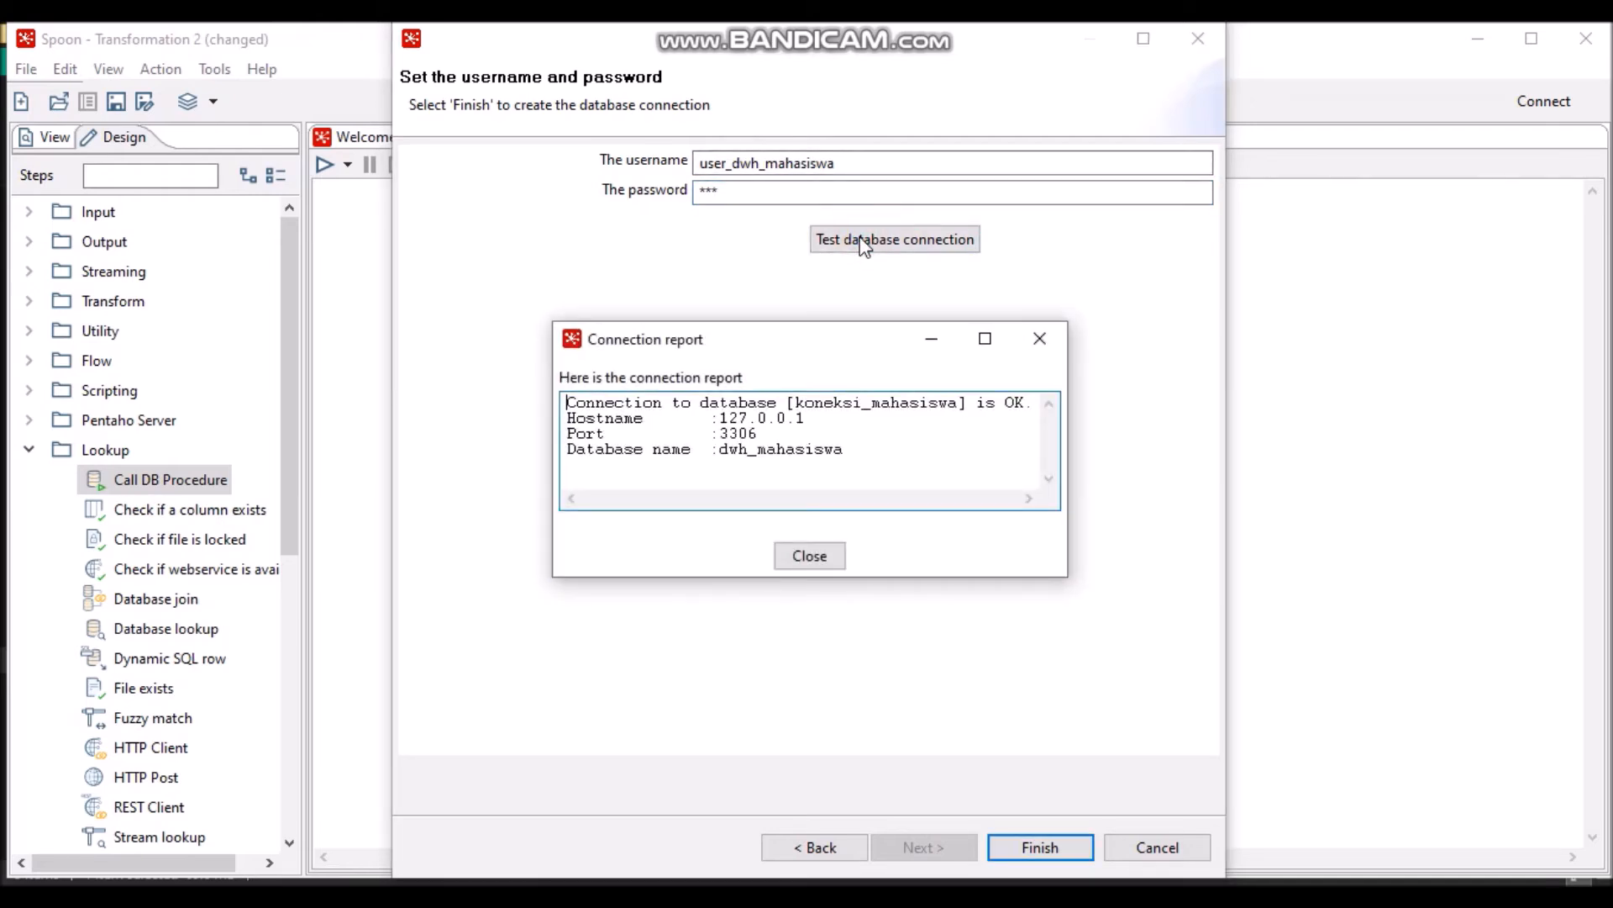
pyautogui.click(824, 558)
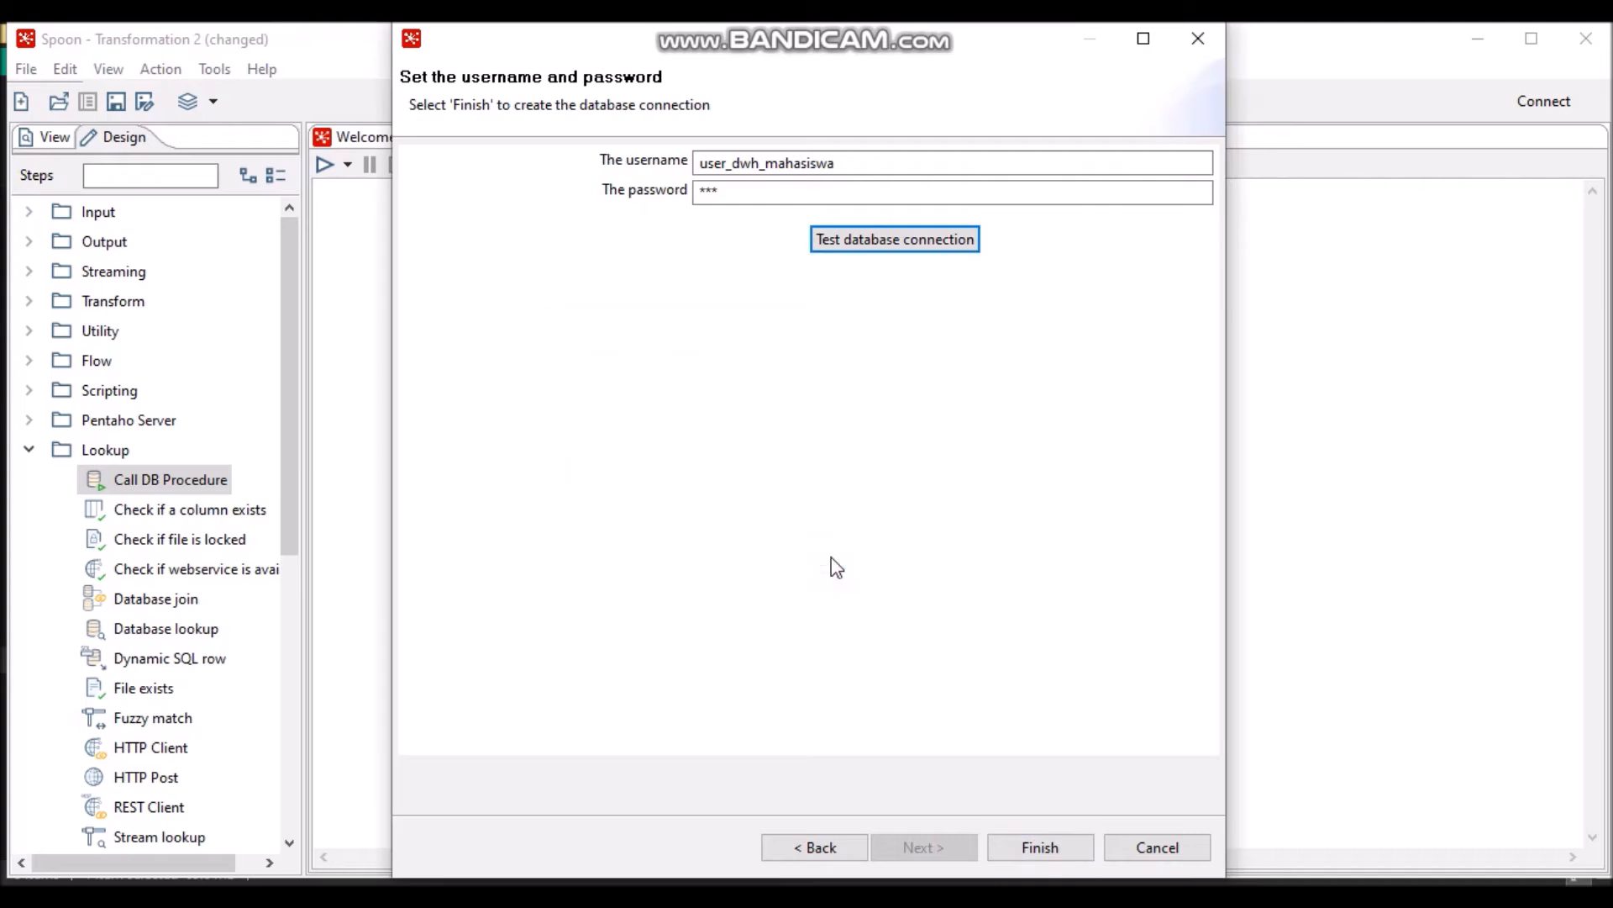
pyautogui.click(1038, 848)
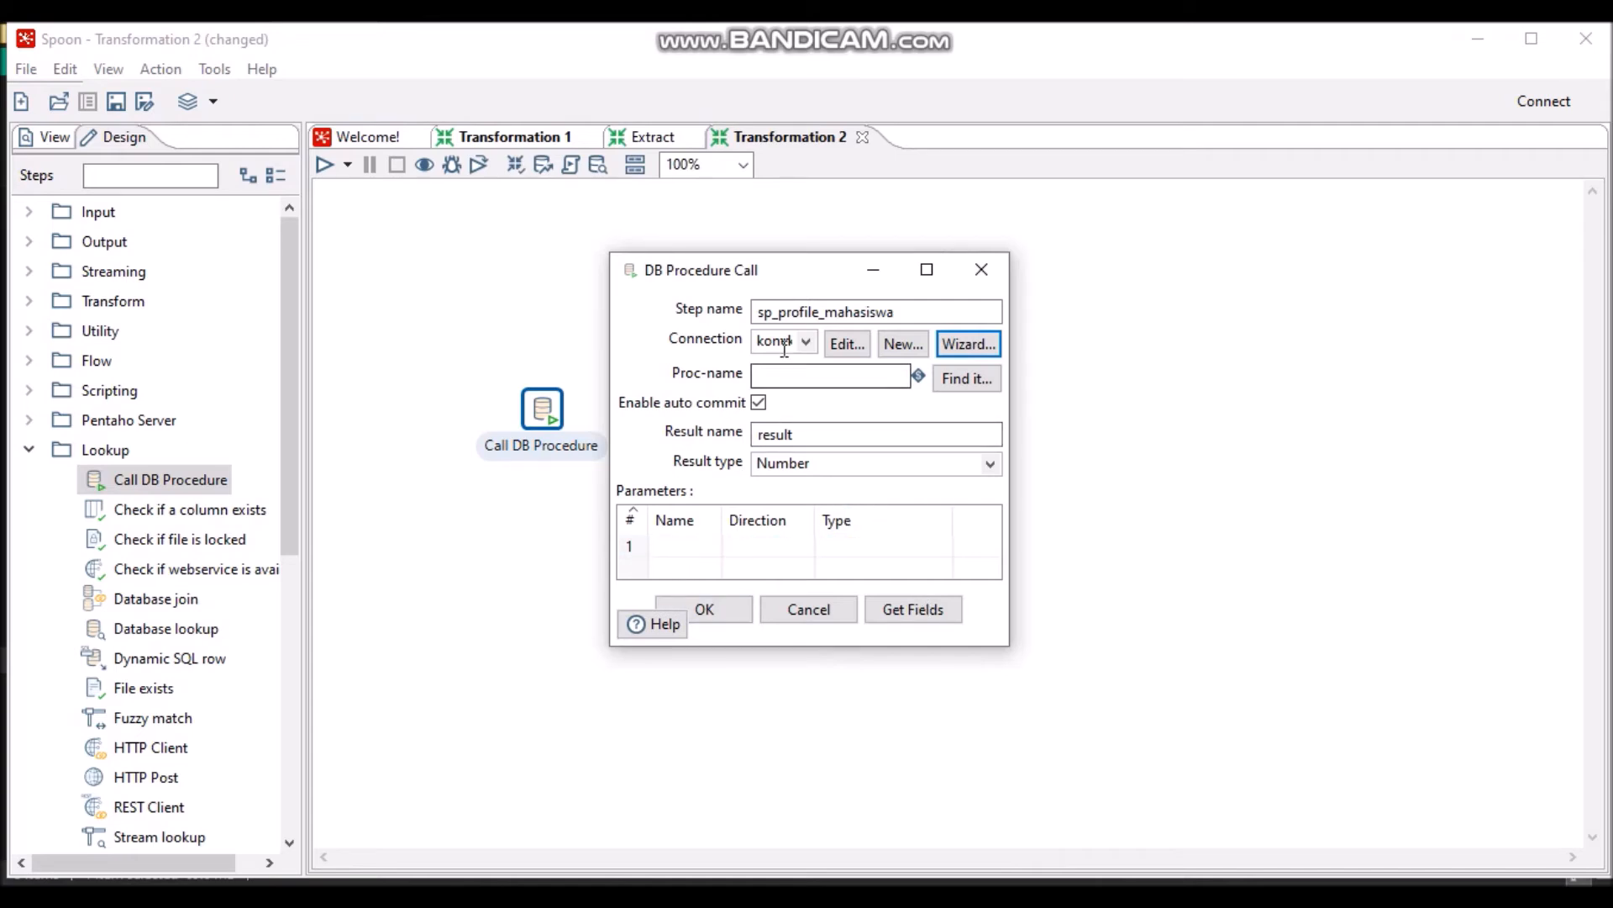
# - Copy the step name into Proc-name so it calls sp_profile_mahasiswa, then confirm
pyautogui.click(800, 378)
pyautogui.moveTo(916, 312); pyautogui.dragTo(700, 351)
pyautogui.hotkey('ctrl', 'c')
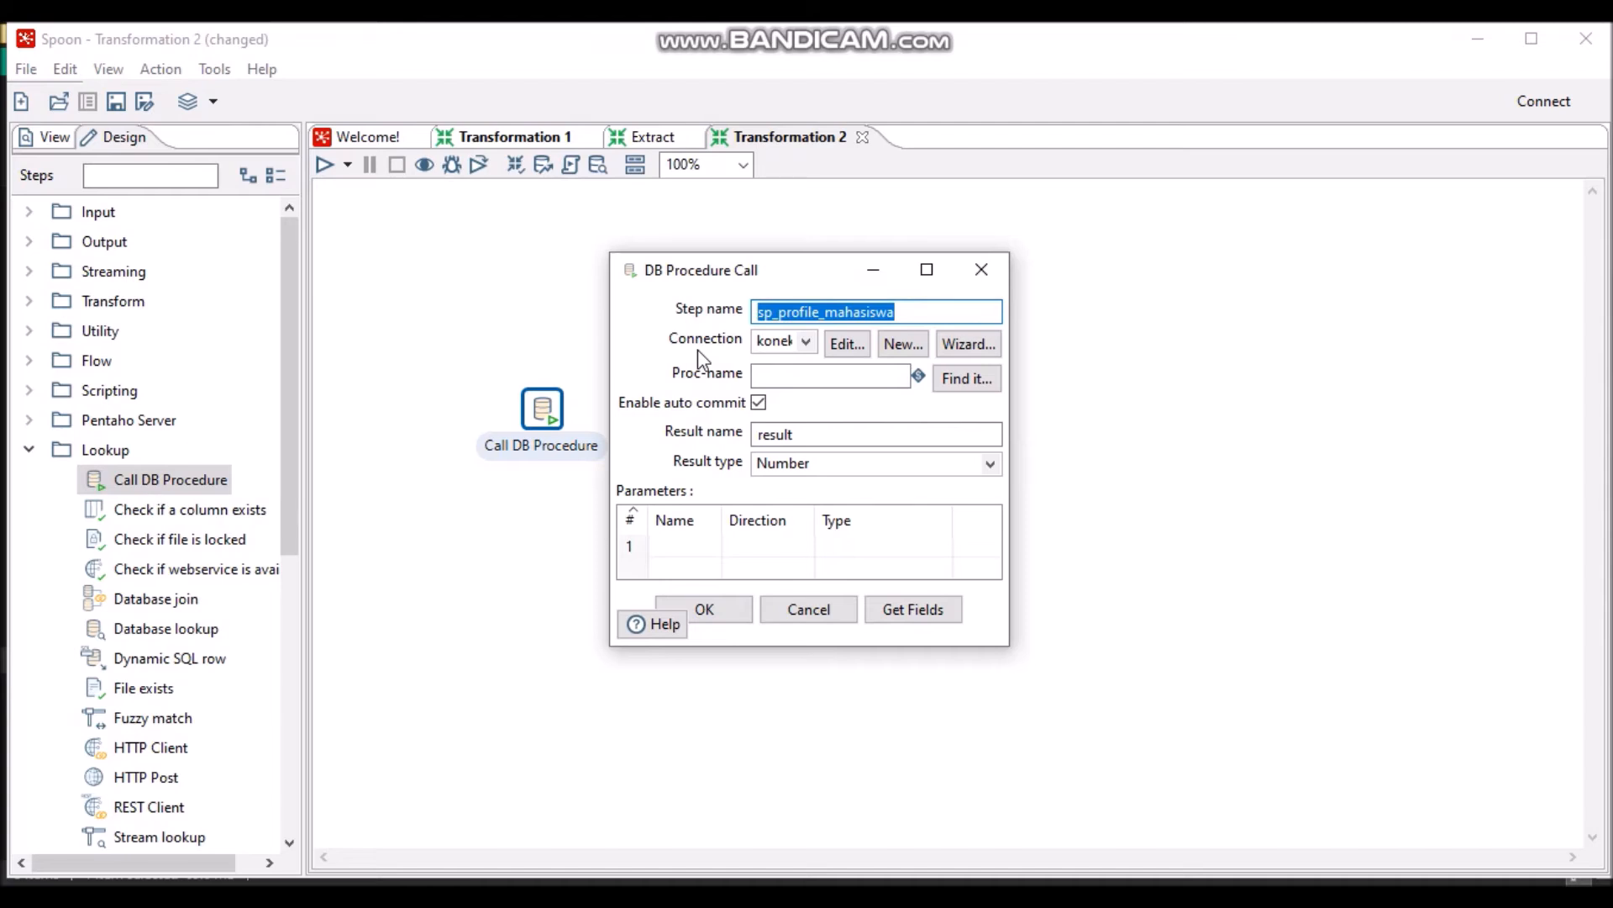
pyautogui.click(765, 376)
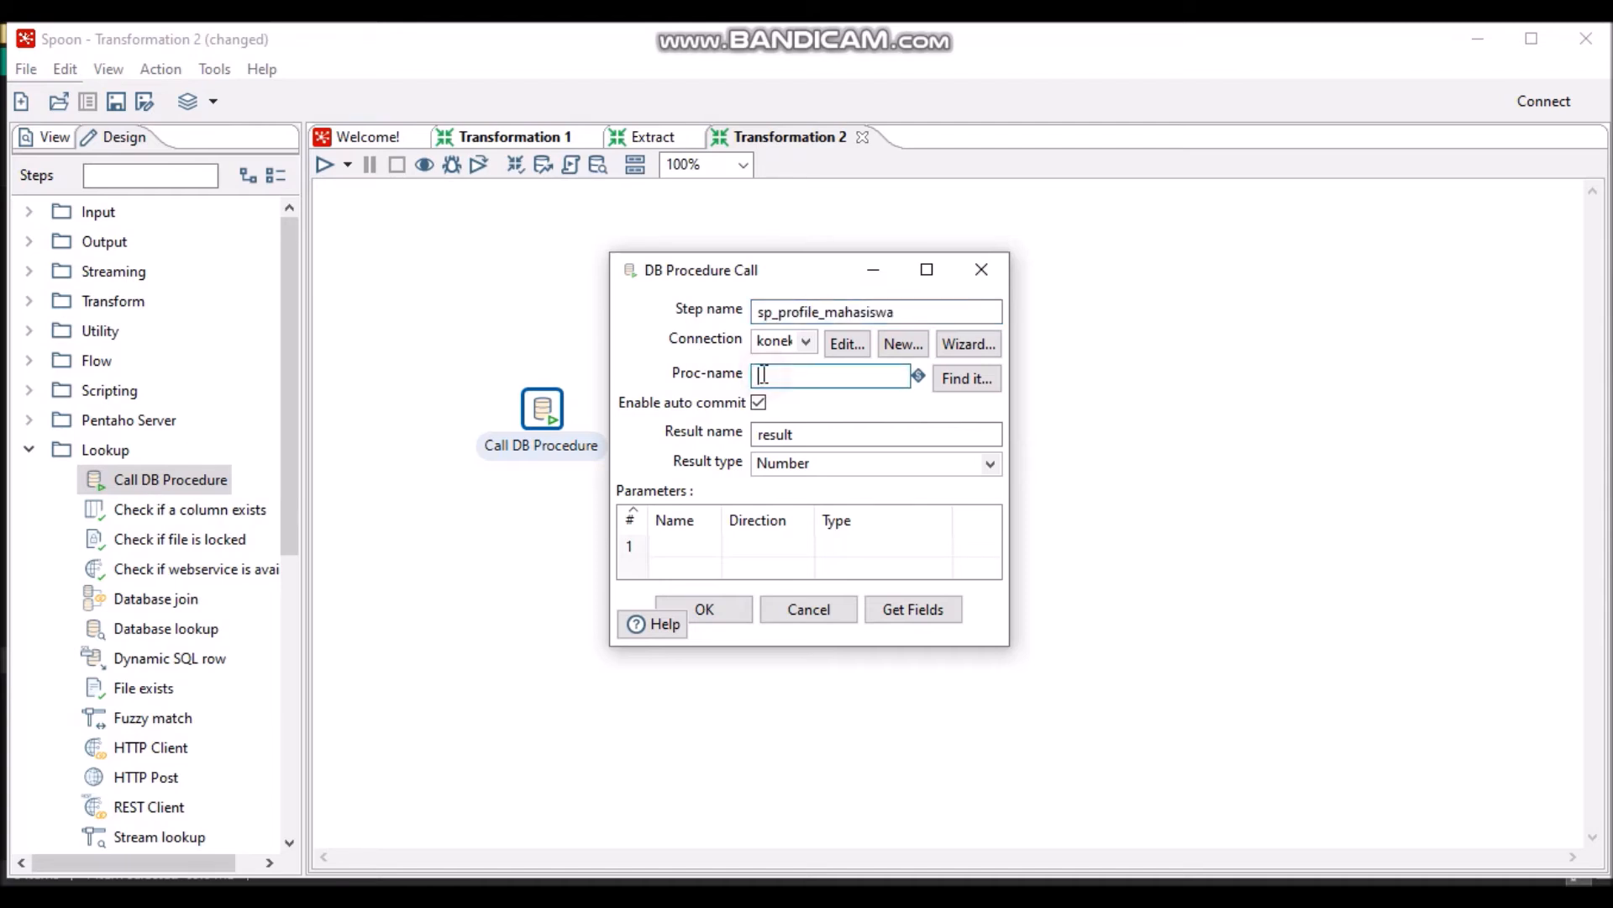
pyautogui.hotkey('ctrl', 'v')
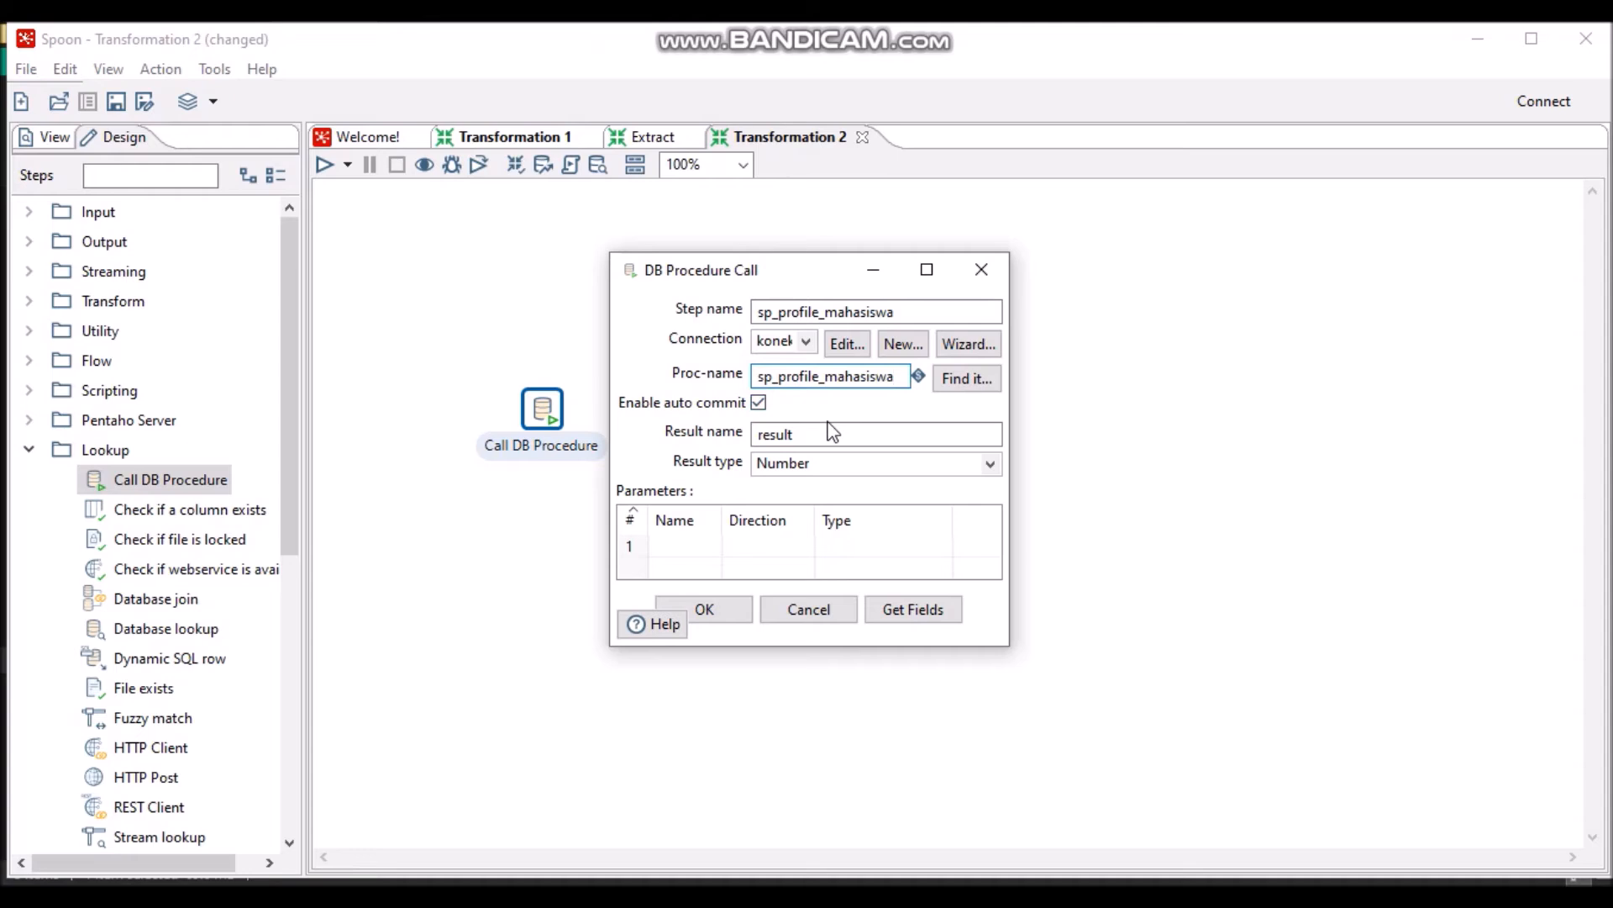
pyautogui.click(714, 612)
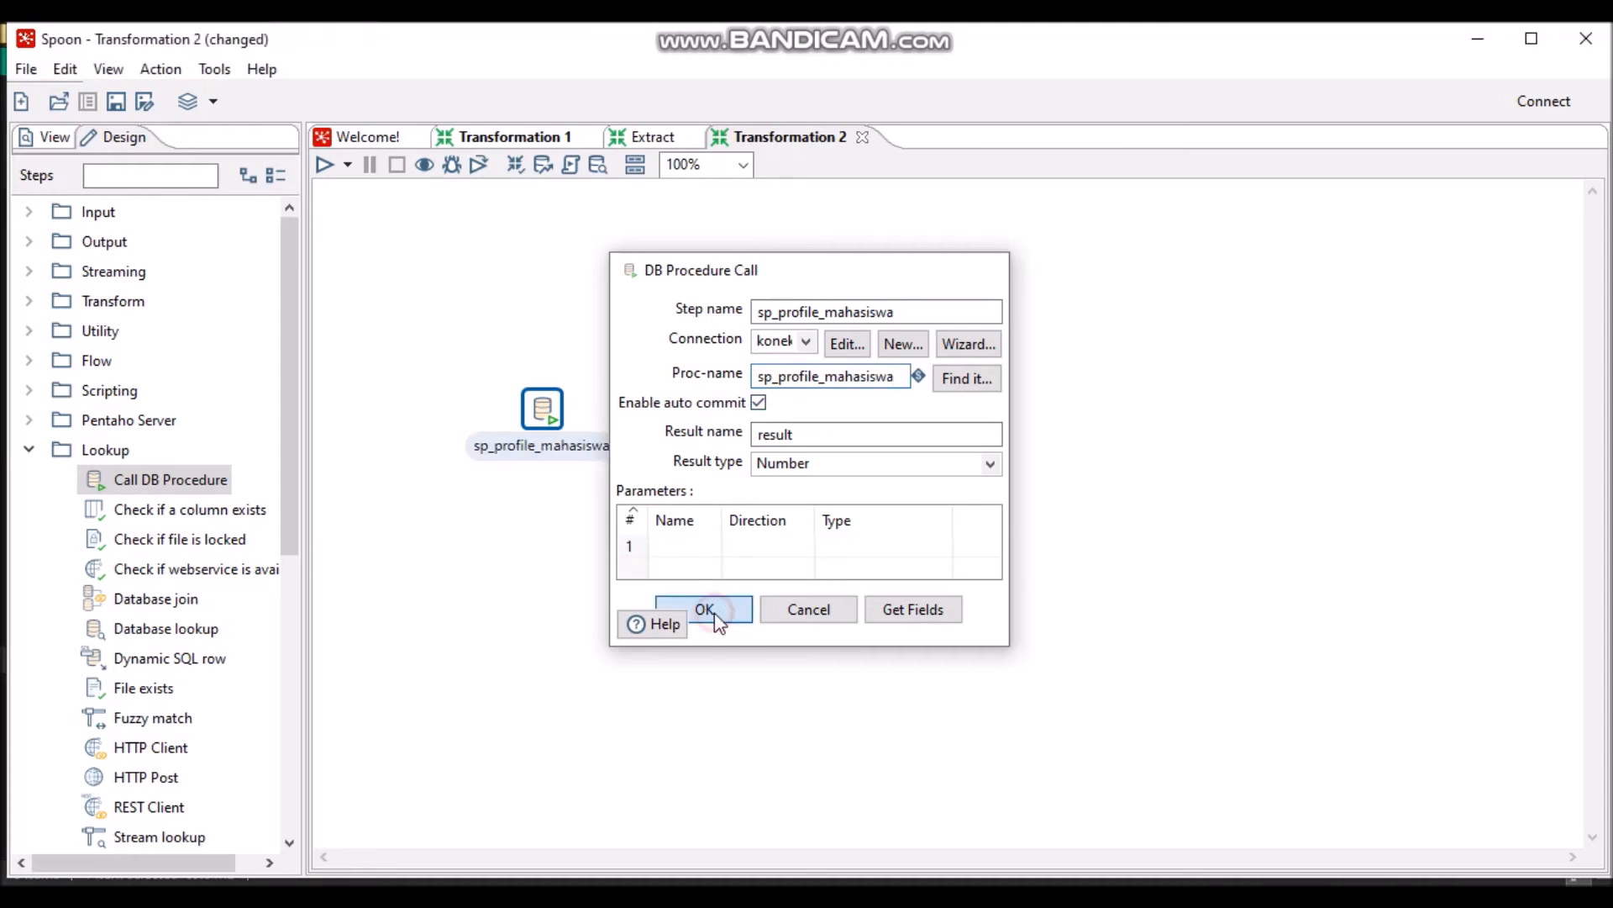
# - Run the transformation and save it as 'transform'; the sp_profile_mahasiswa step finishes with errors
pyautogui.click(326, 166)
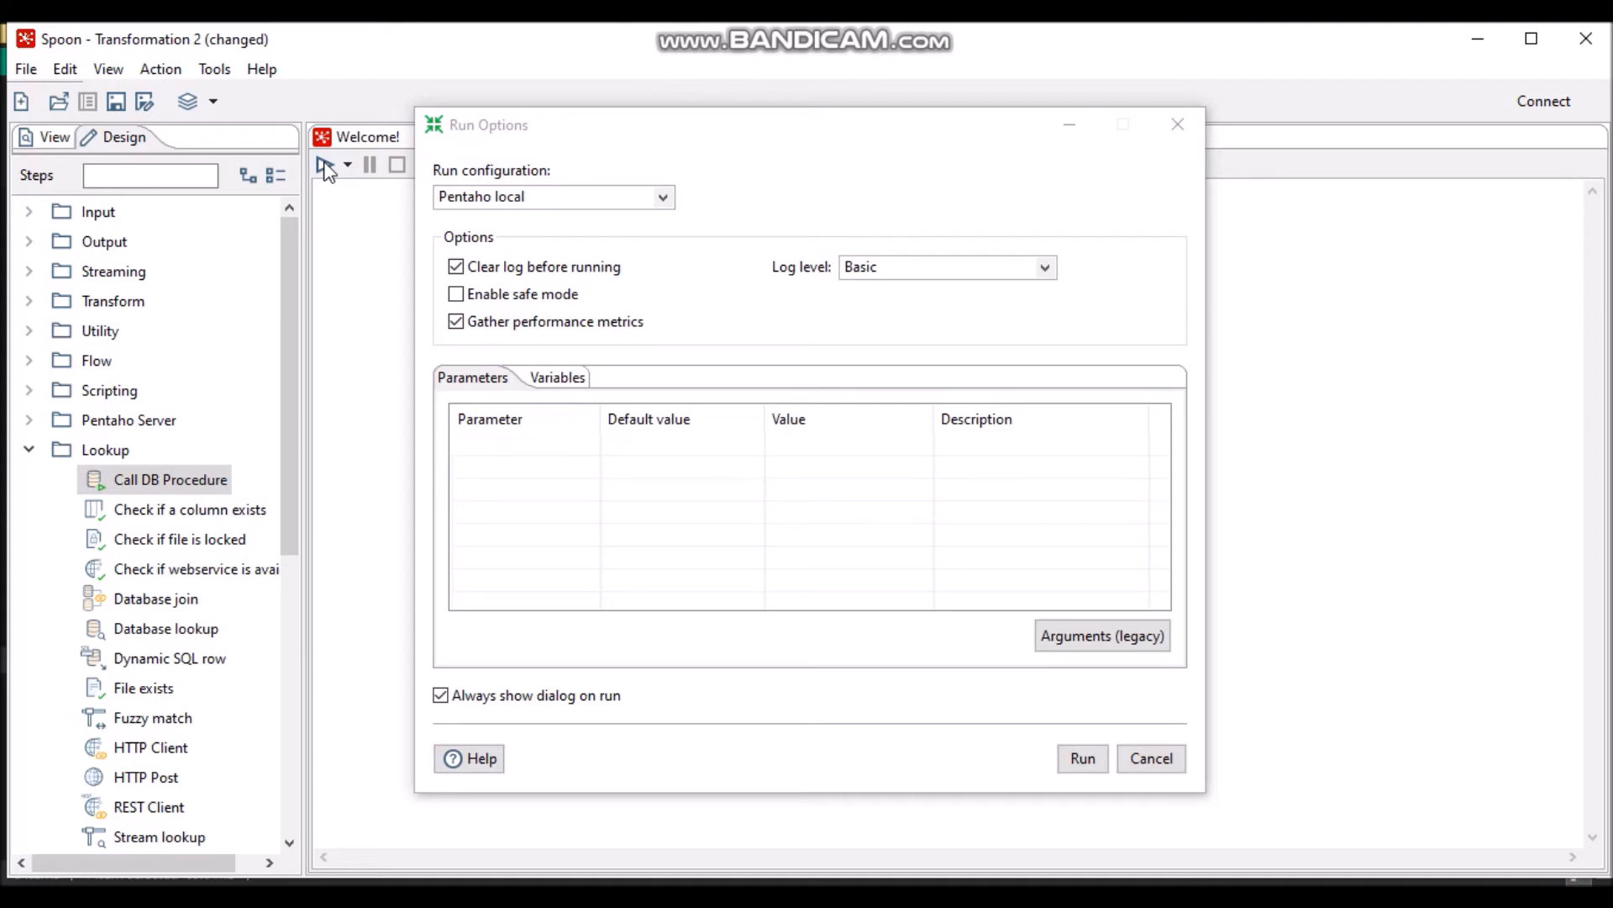
pyautogui.click(1082, 759)
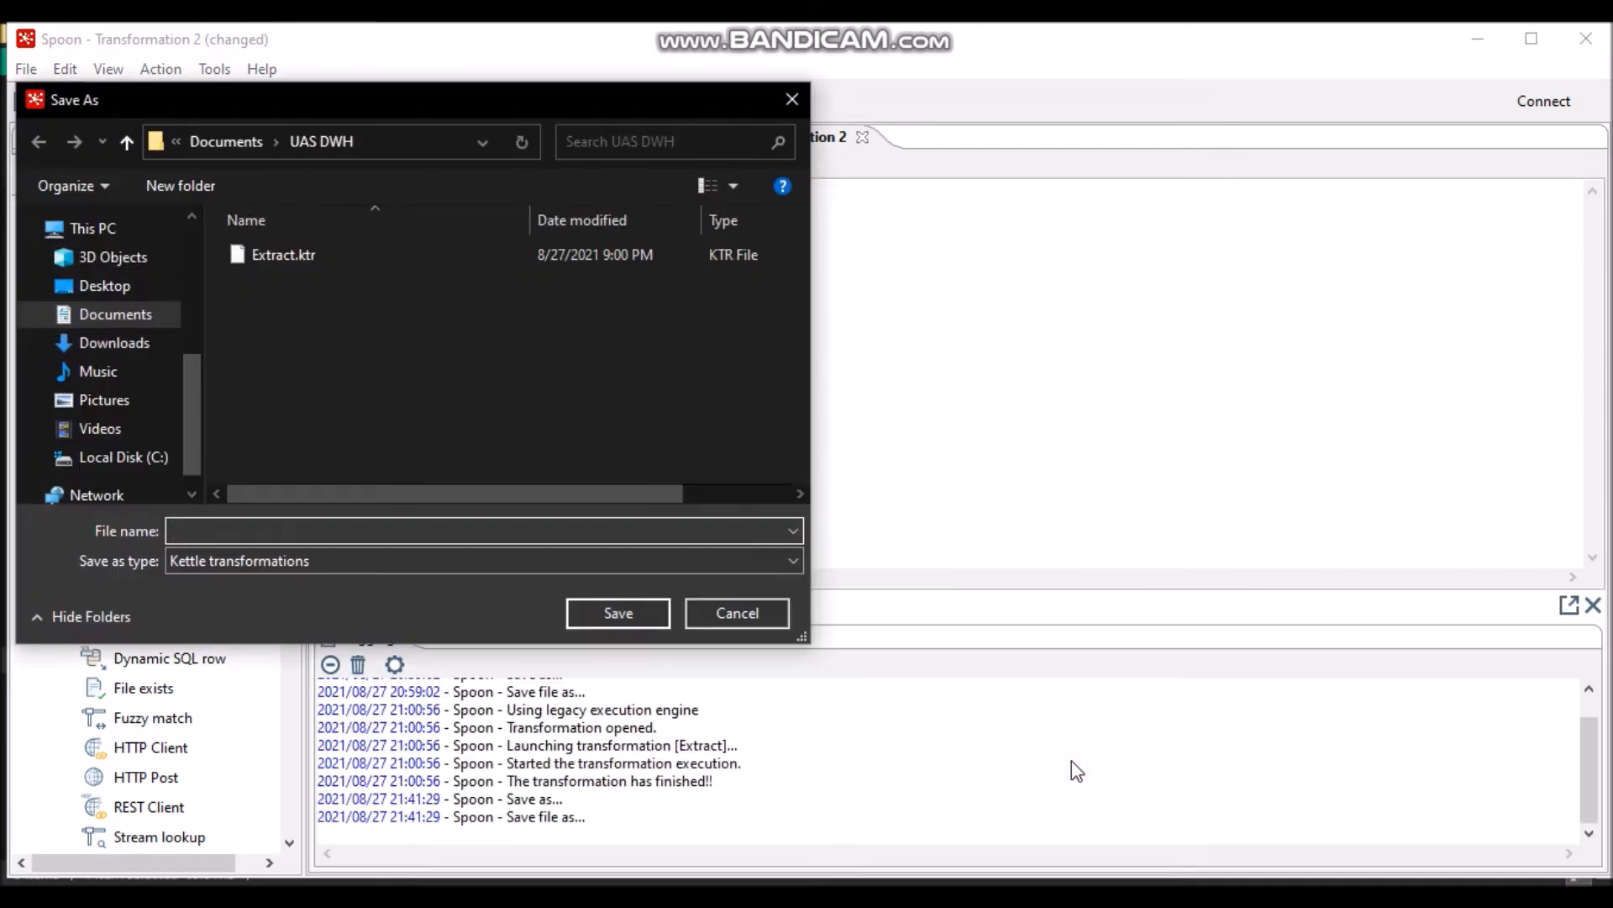
pyautogui.write('transform')
pyautogui.click(645, 605)
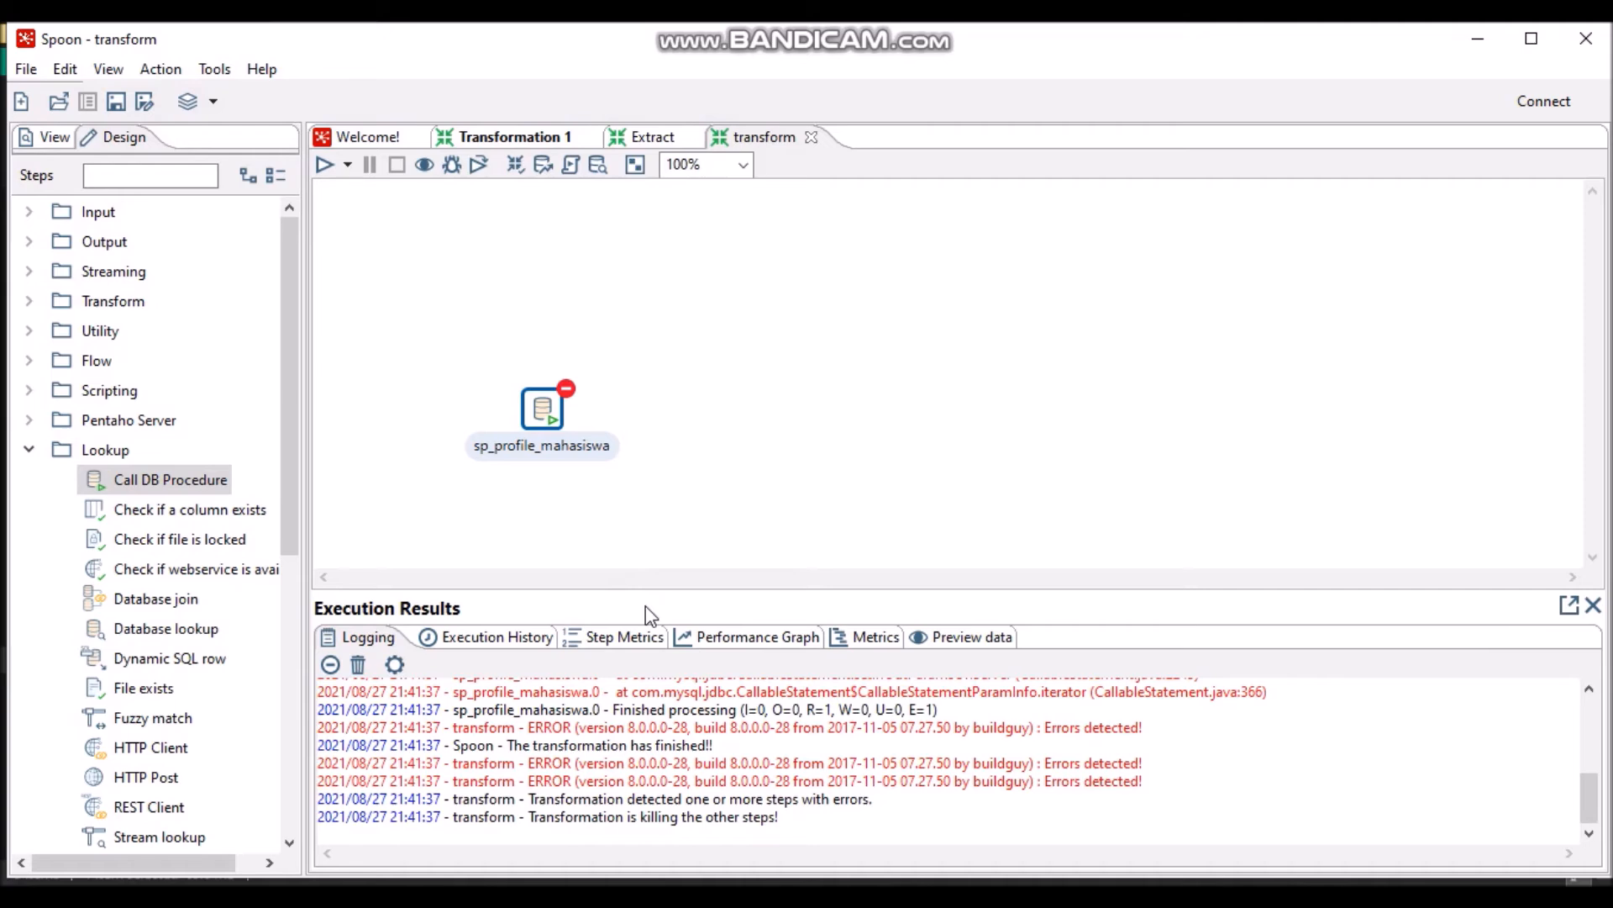
pyautogui.click(1172, 903)
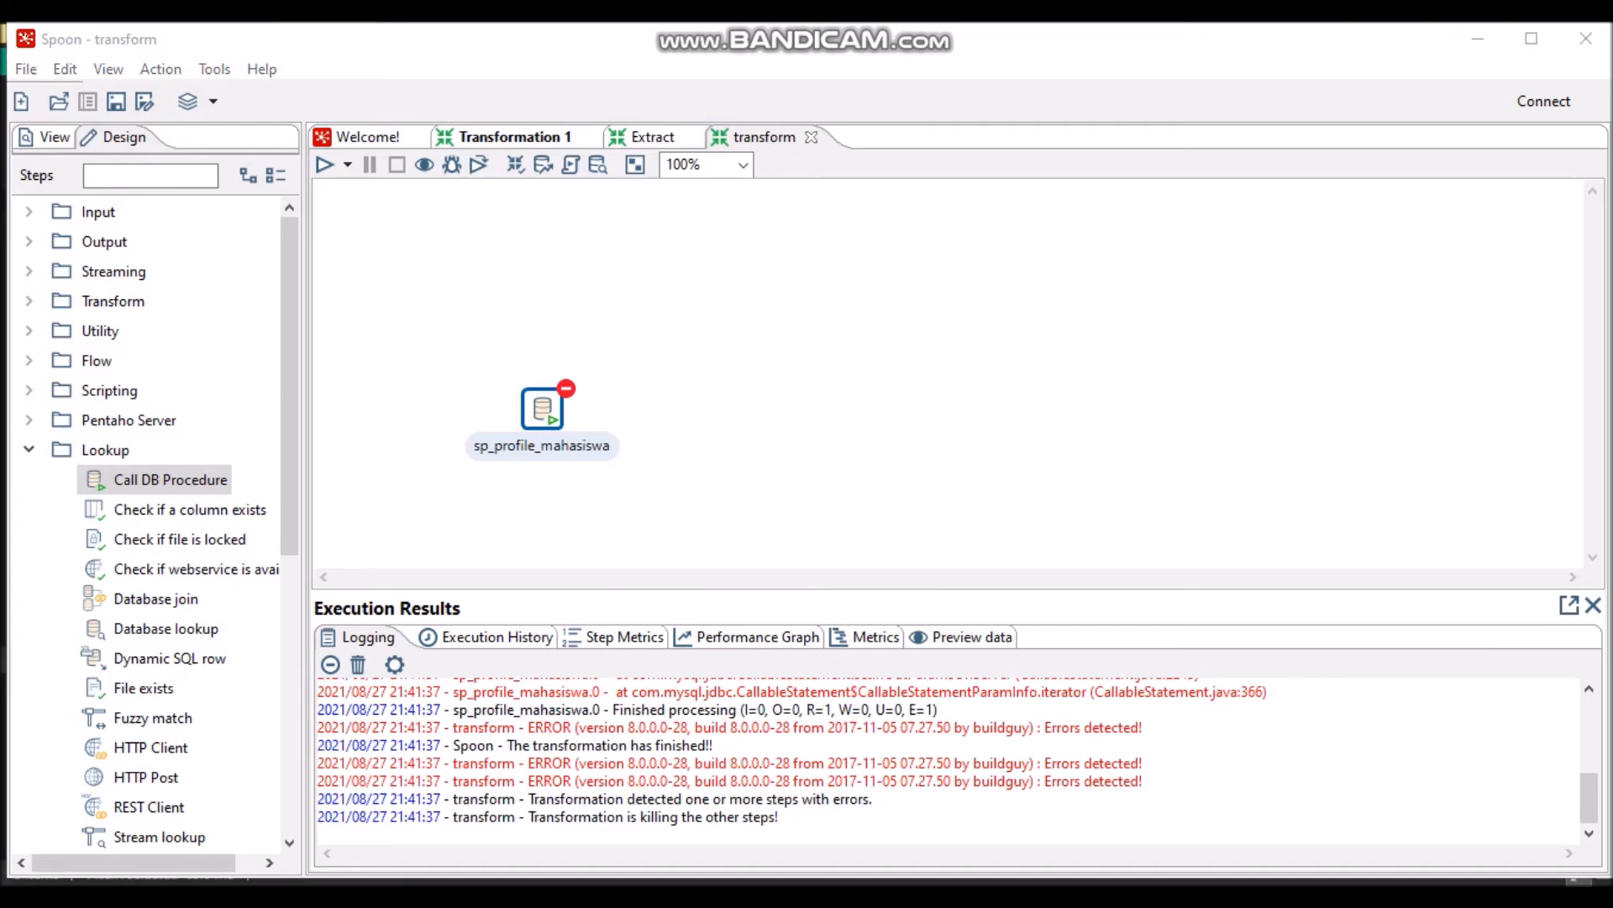
pyautogui.click(1009, 155)
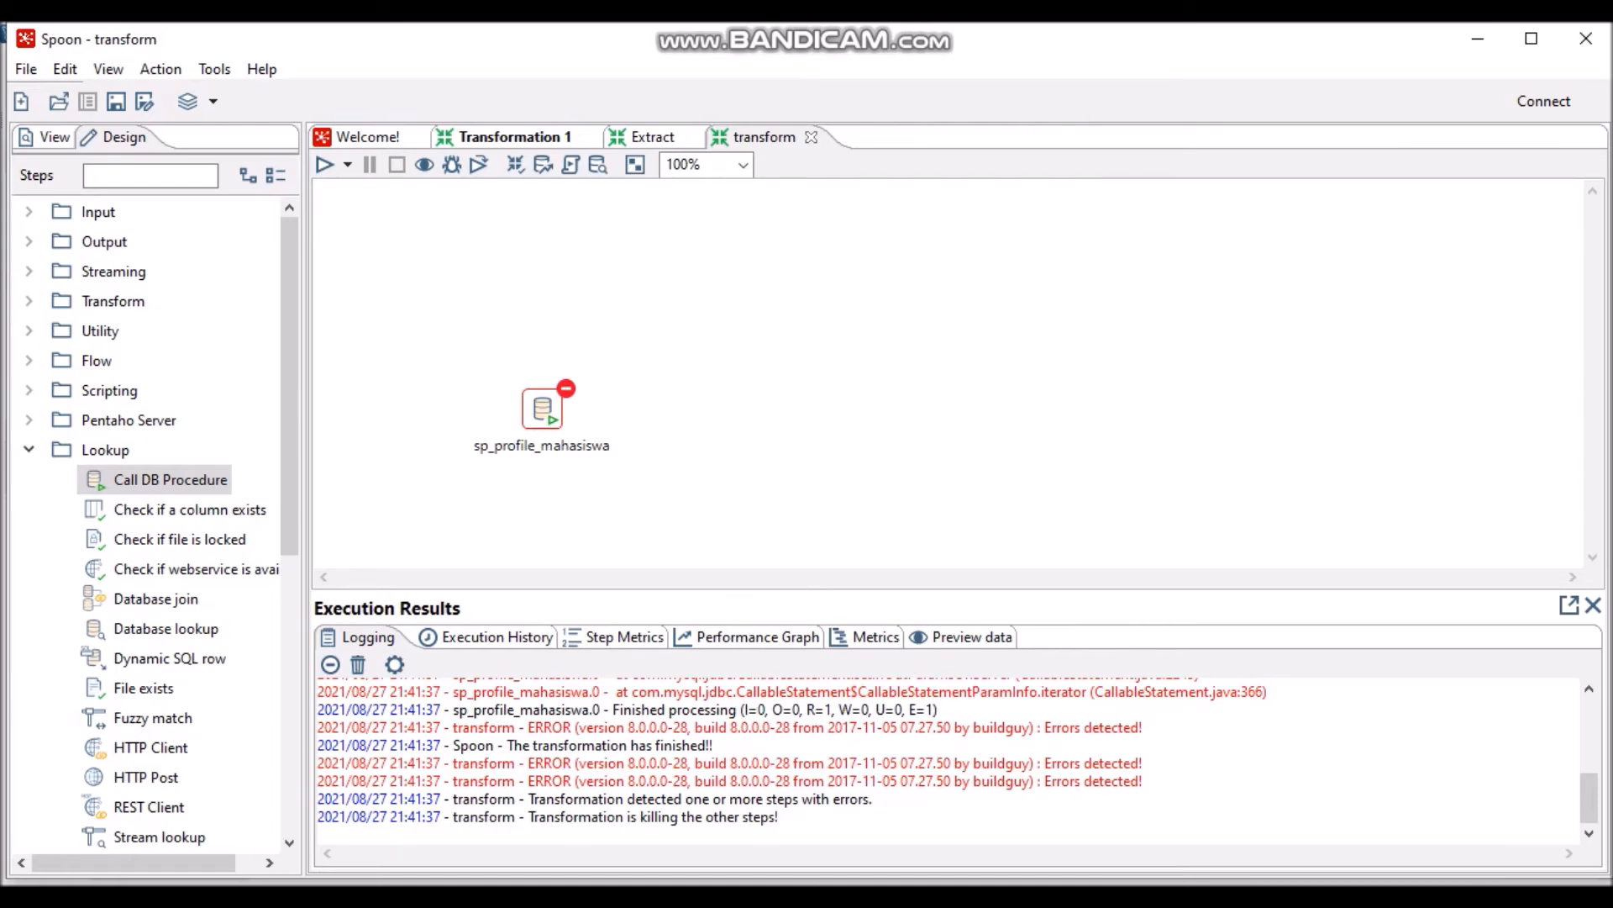
pyautogui.hotkey('alt', 'Tab')
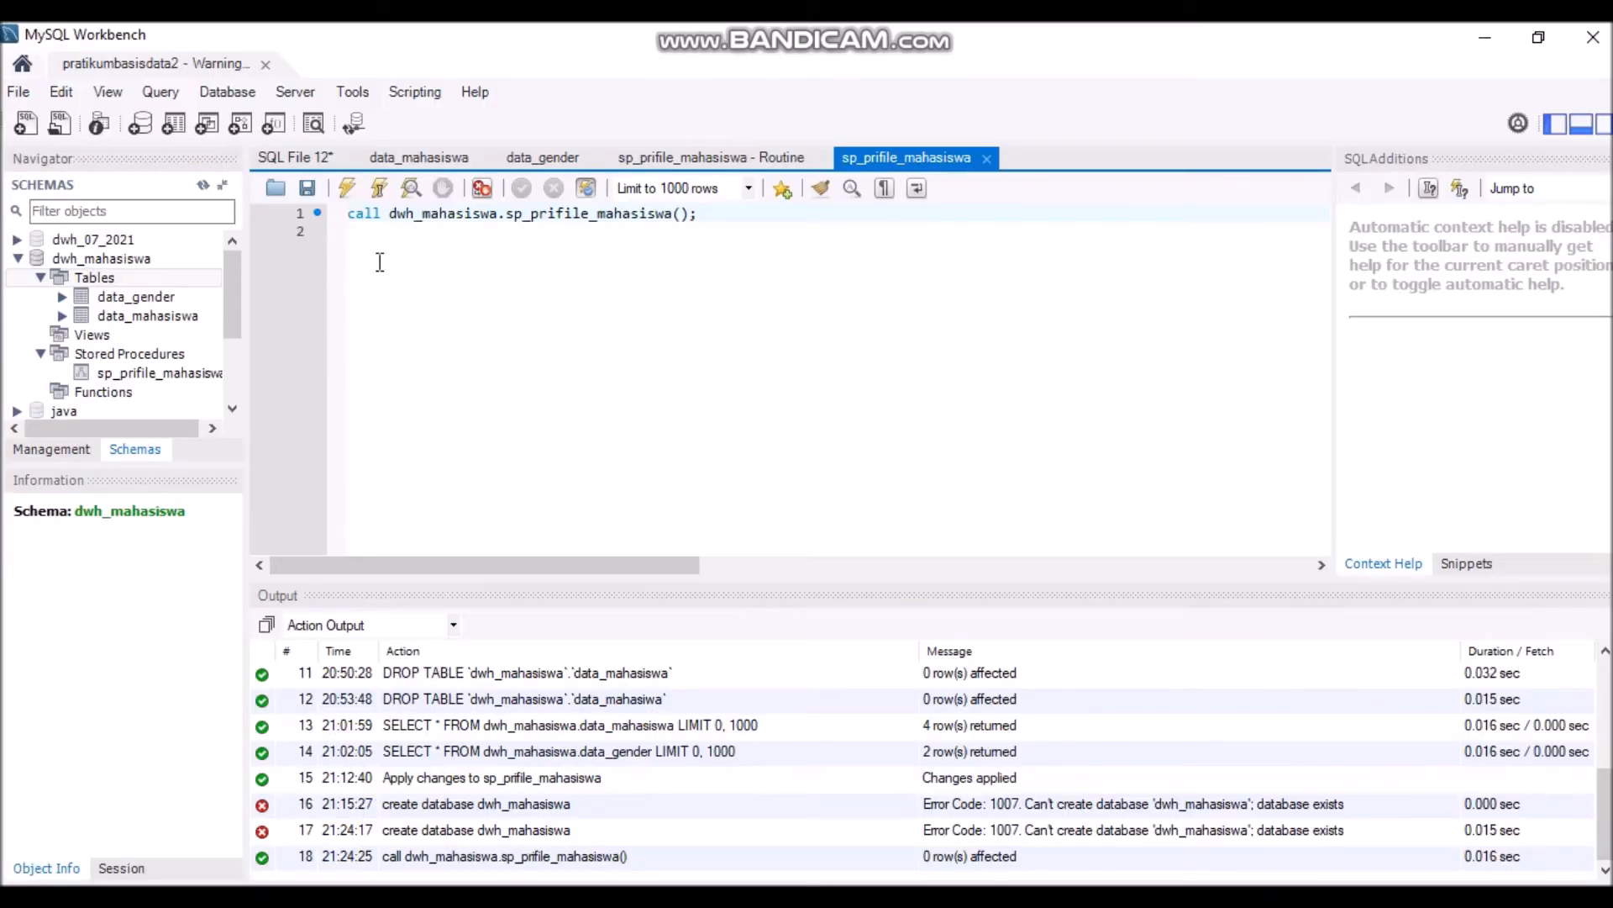
# - Execute 'call sp_profile_mahasiswa();' from SQL File 12, which fails with Error Code 1305
pyautogui.click(311, 166)
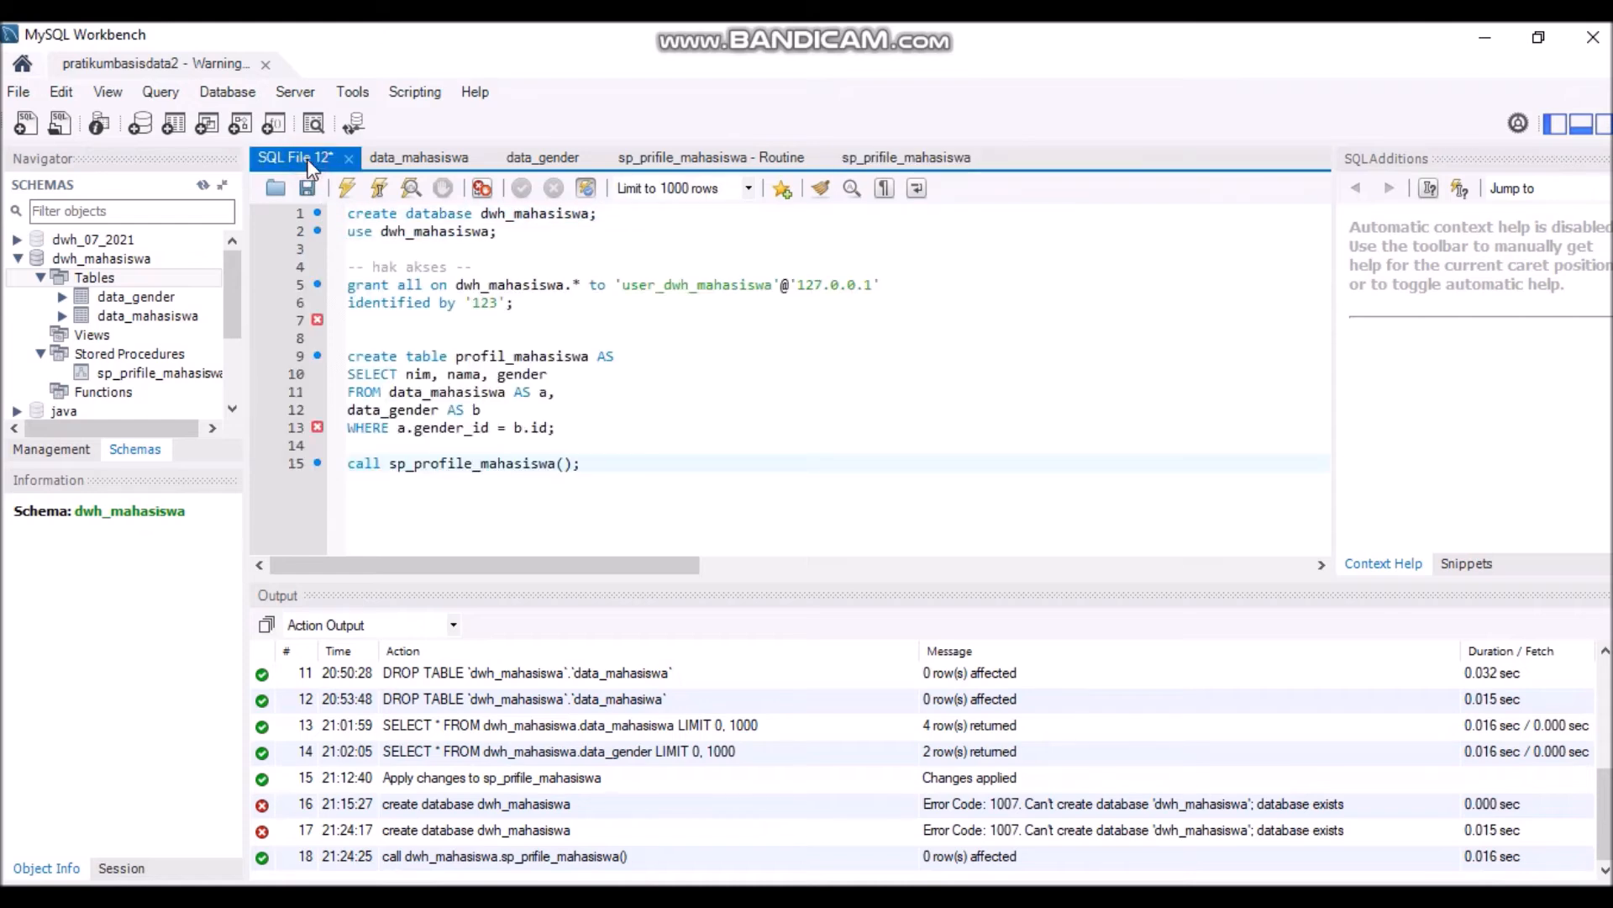
pyautogui.moveTo(616, 462); pyautogui.dragTo(347, 463)
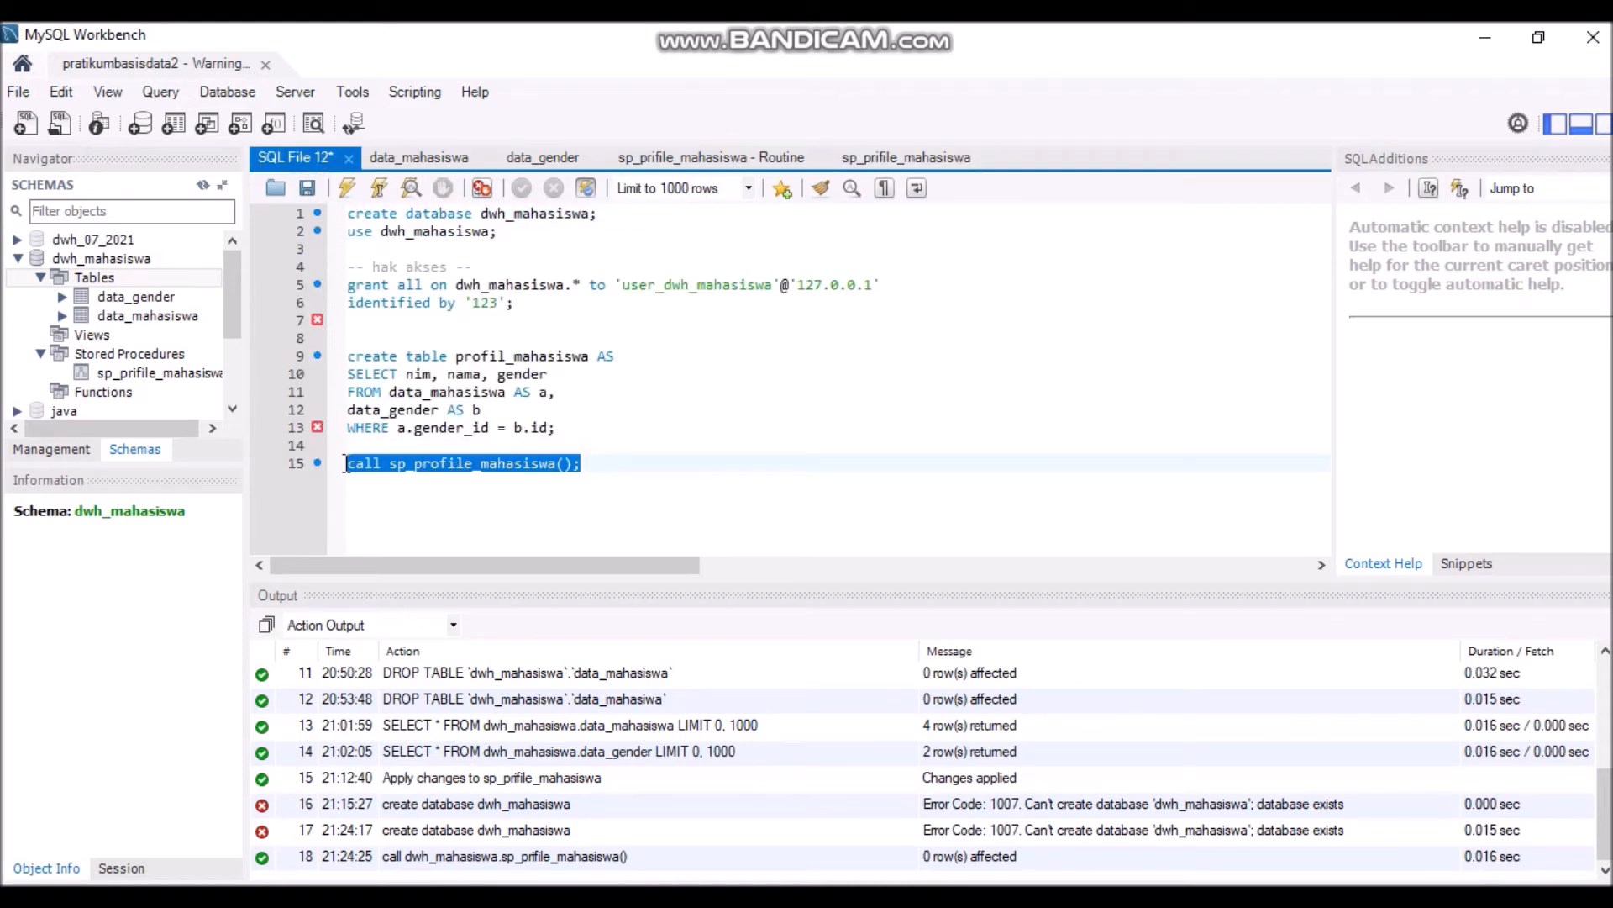
pyautogui.click(348, 190)
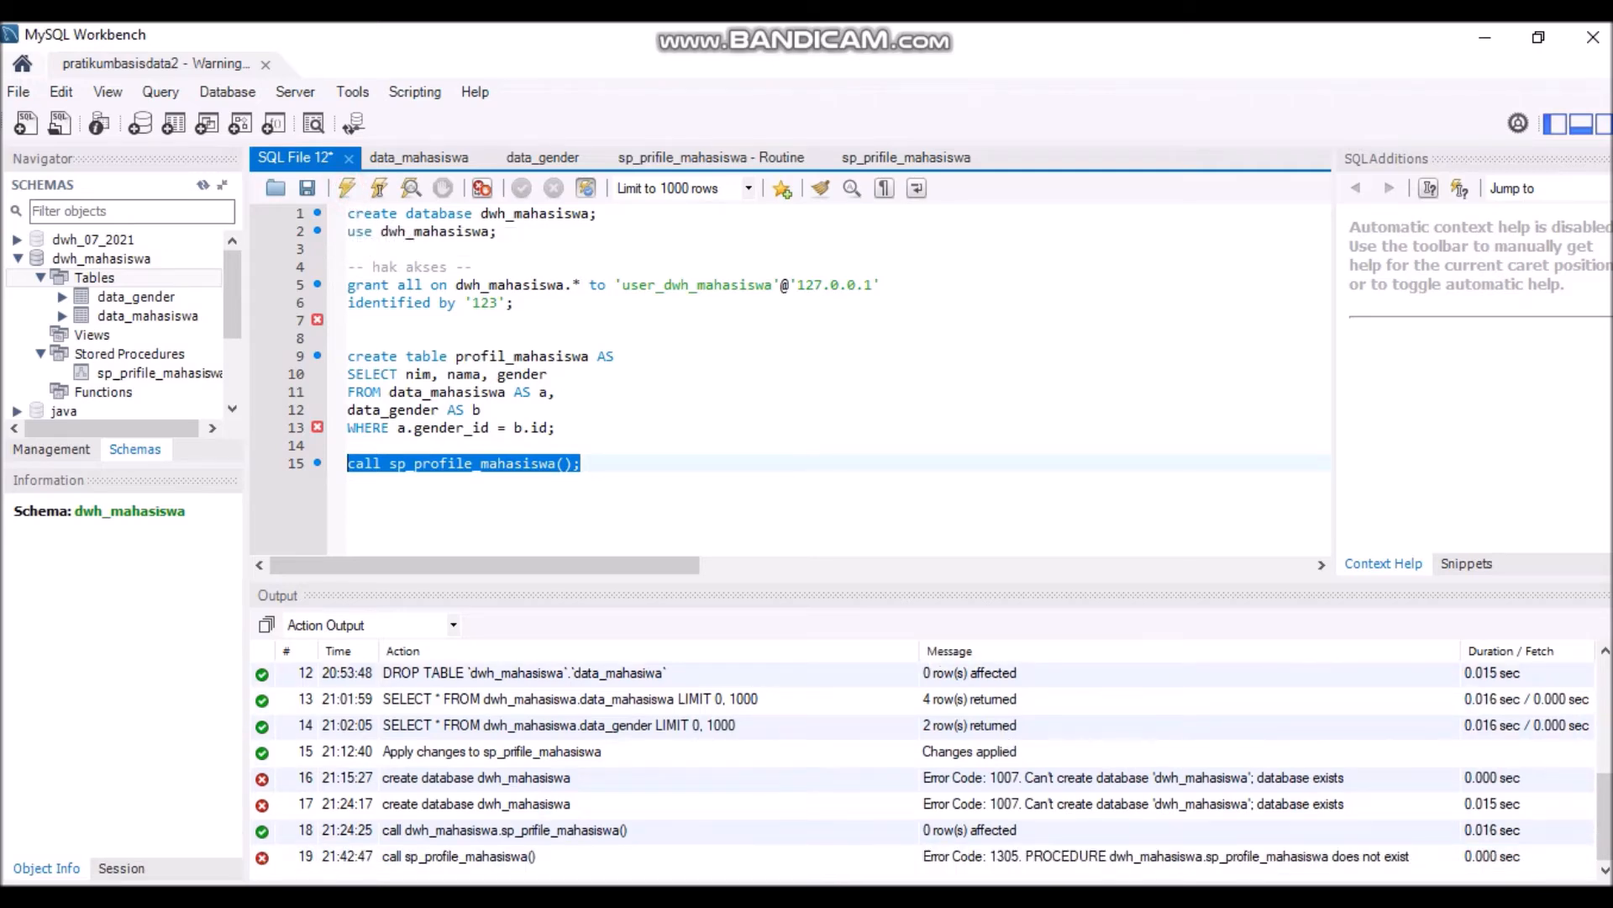
pyautogui.hotkey('alt', 'Tab')
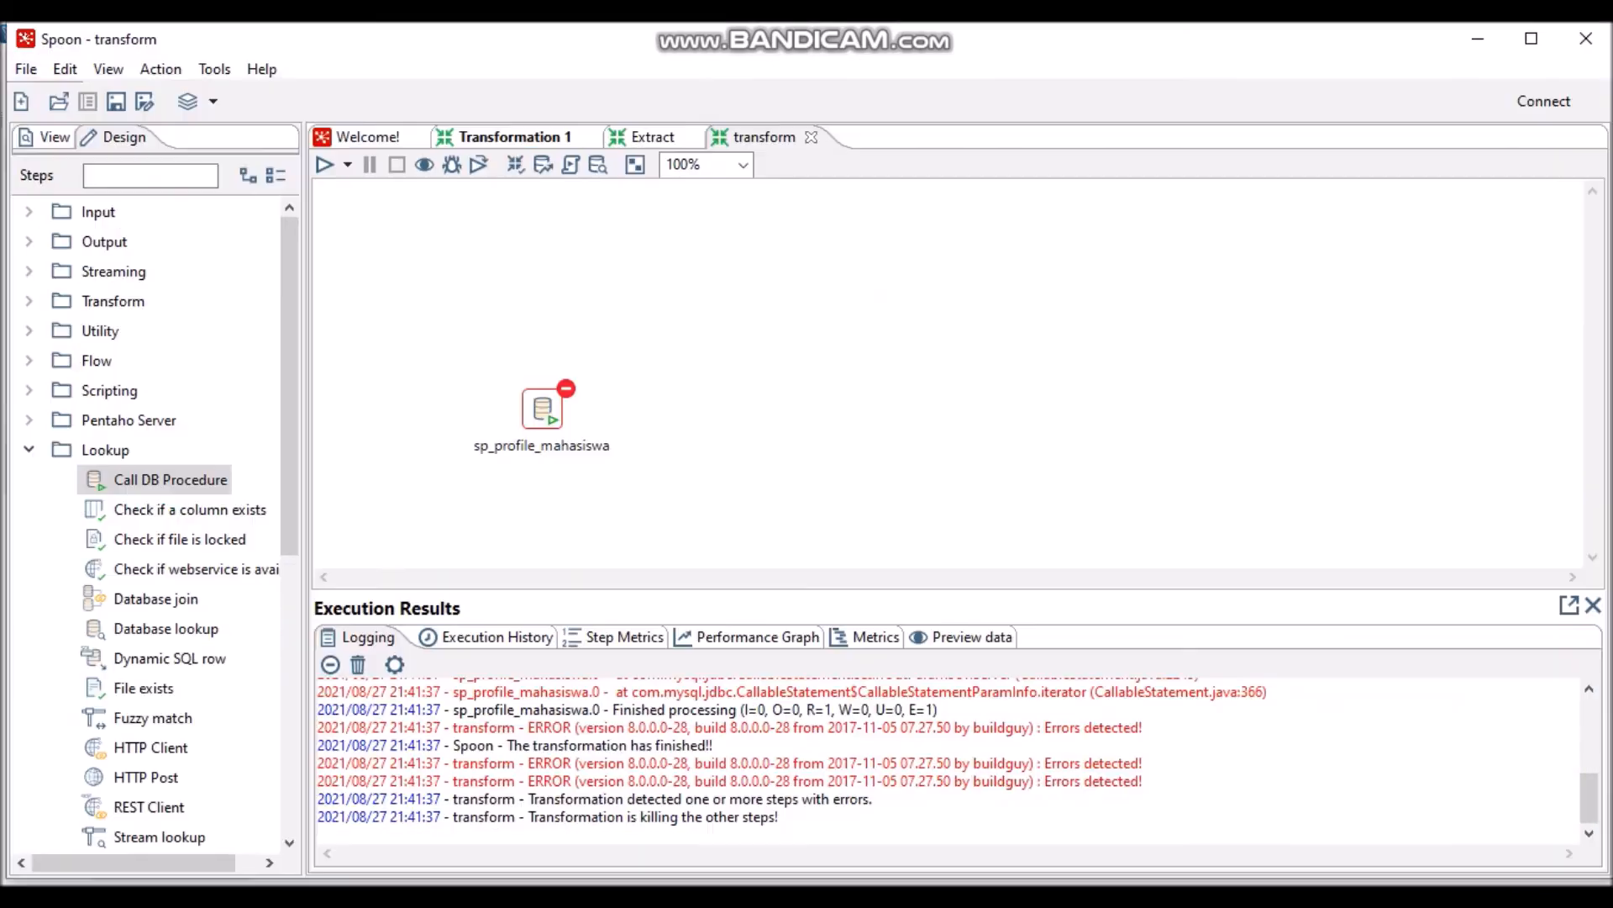
# - Rerun the transform transformation so sp_profile_mahasiswa processes 1 row without errors
pyautogui.click(535, 416)
pyautogui.click(327, 164)
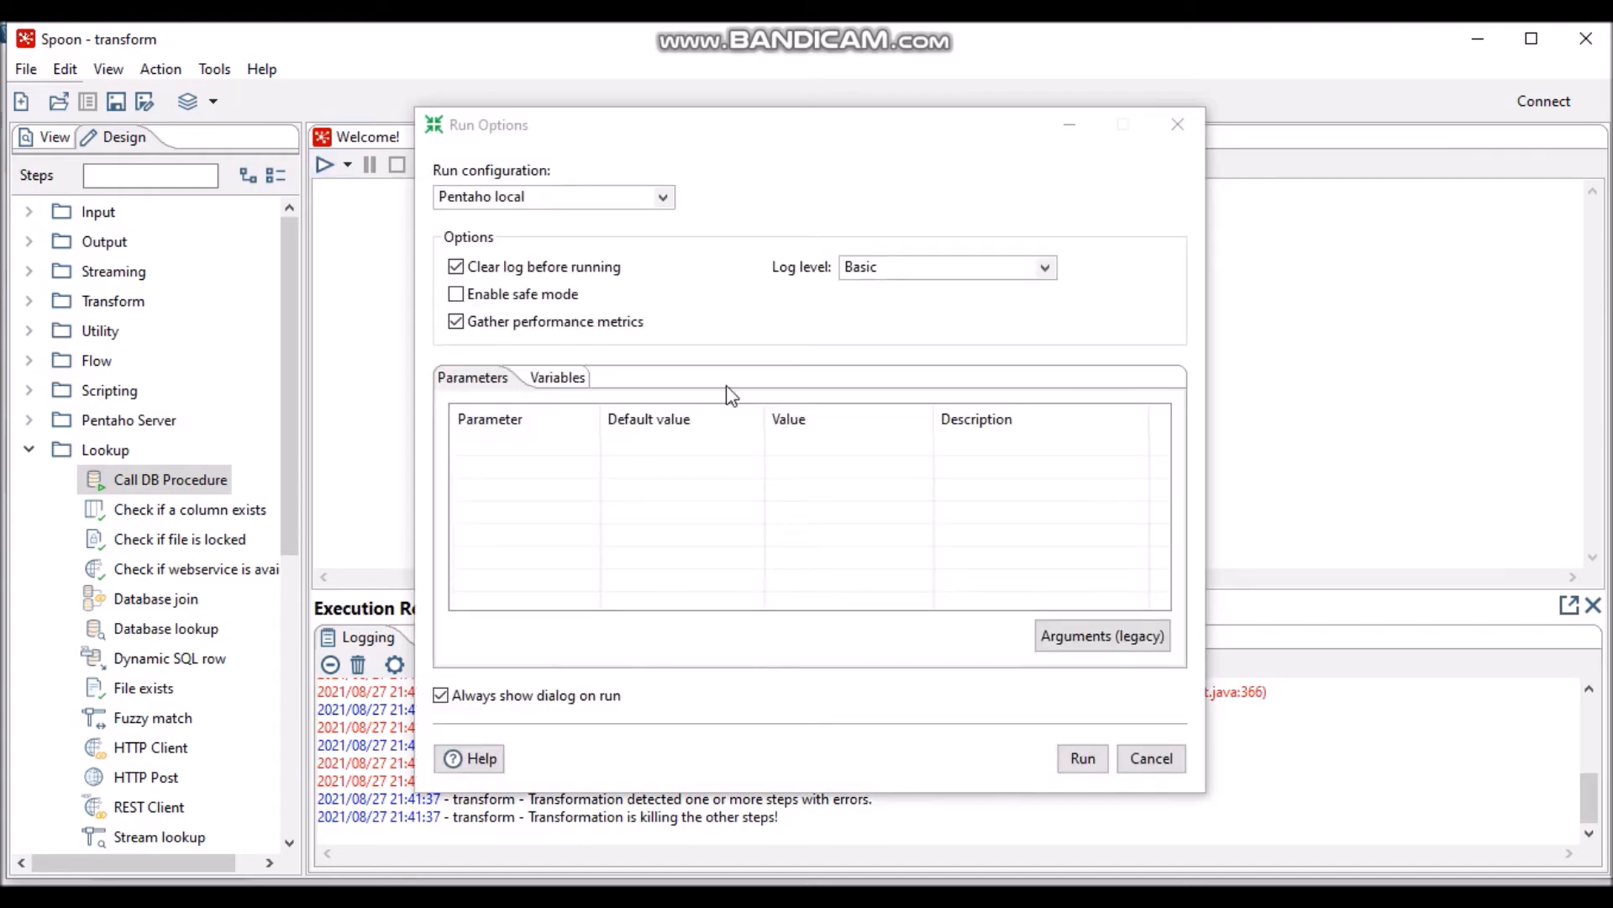
pyautogui.click(1097, 761)
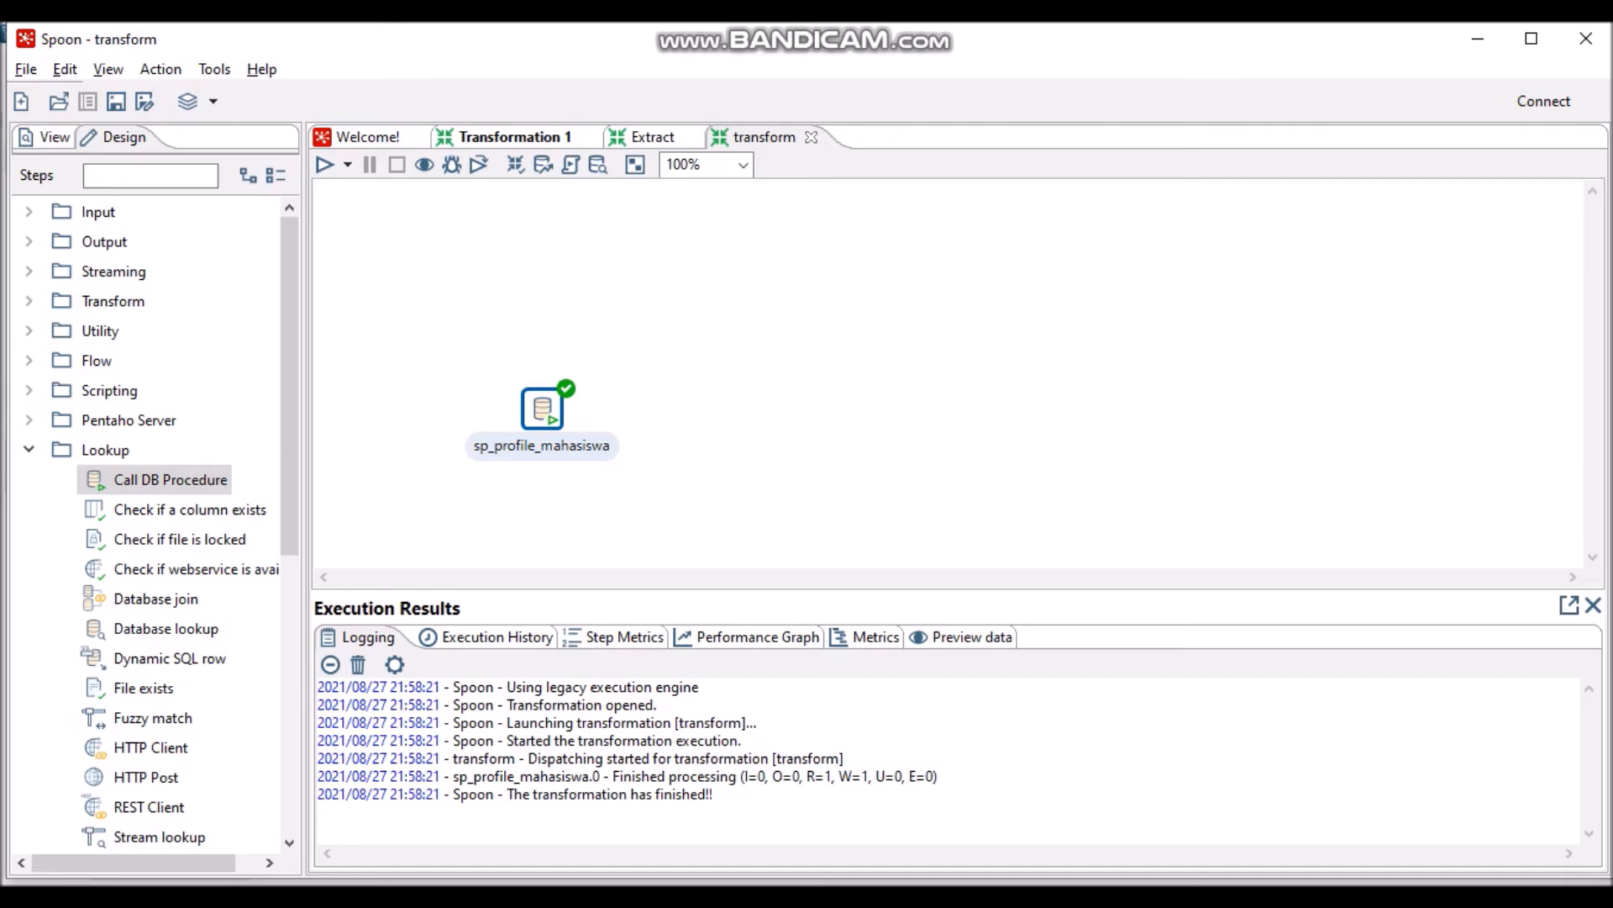
pyautogui.click(1013, 143)
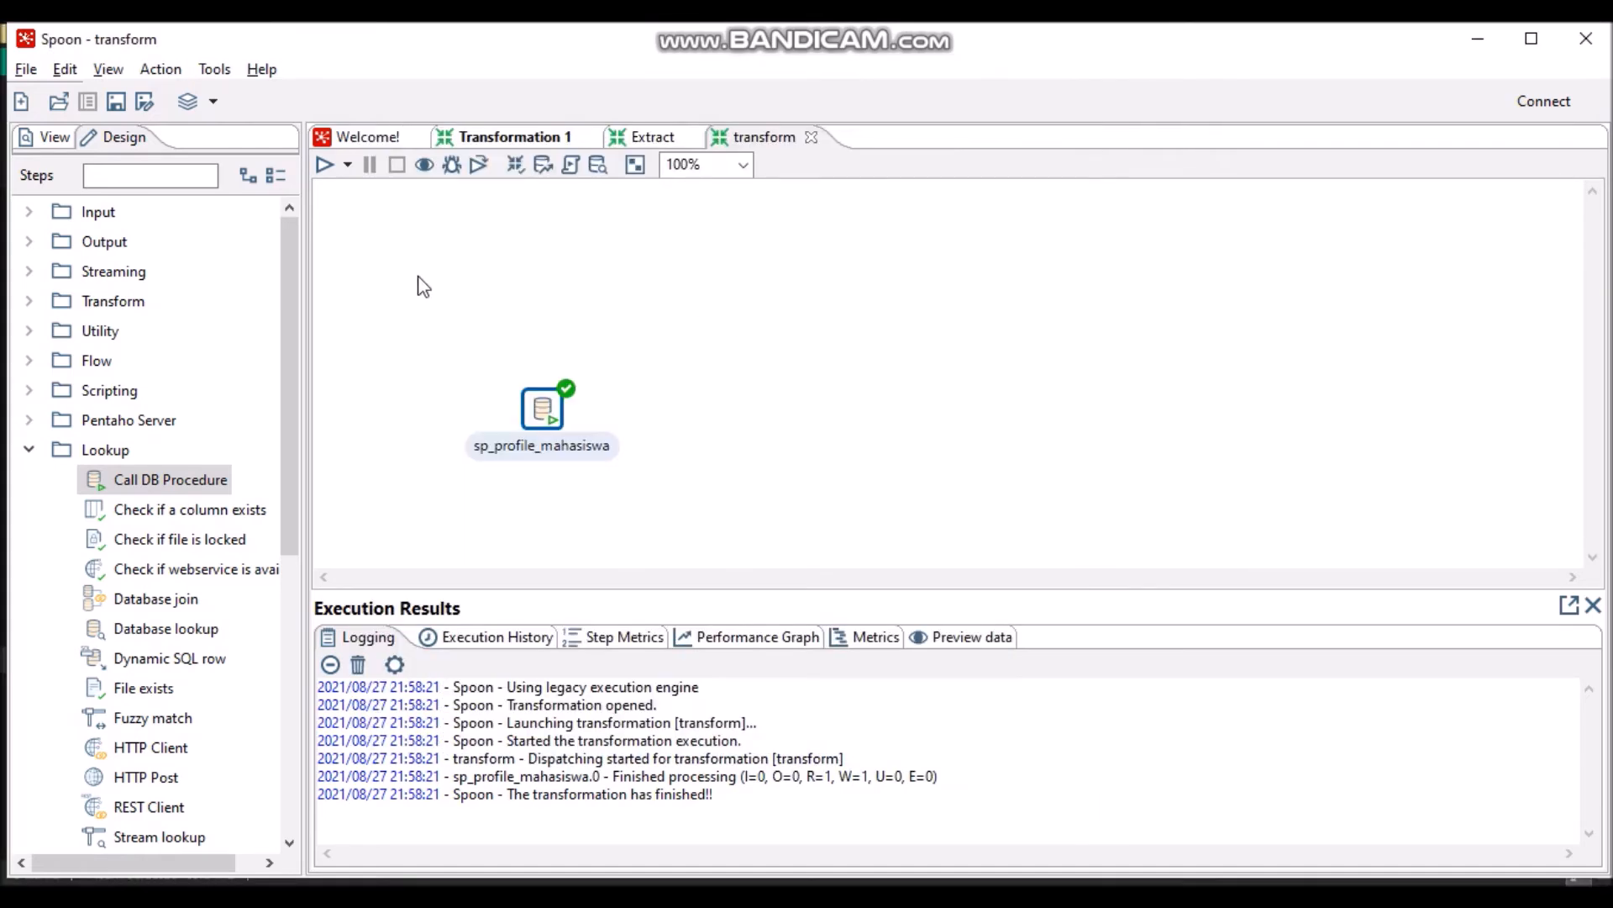
# - Create a new transformation and place a Table input step on its canvas
pyautogui.click(26, 70)
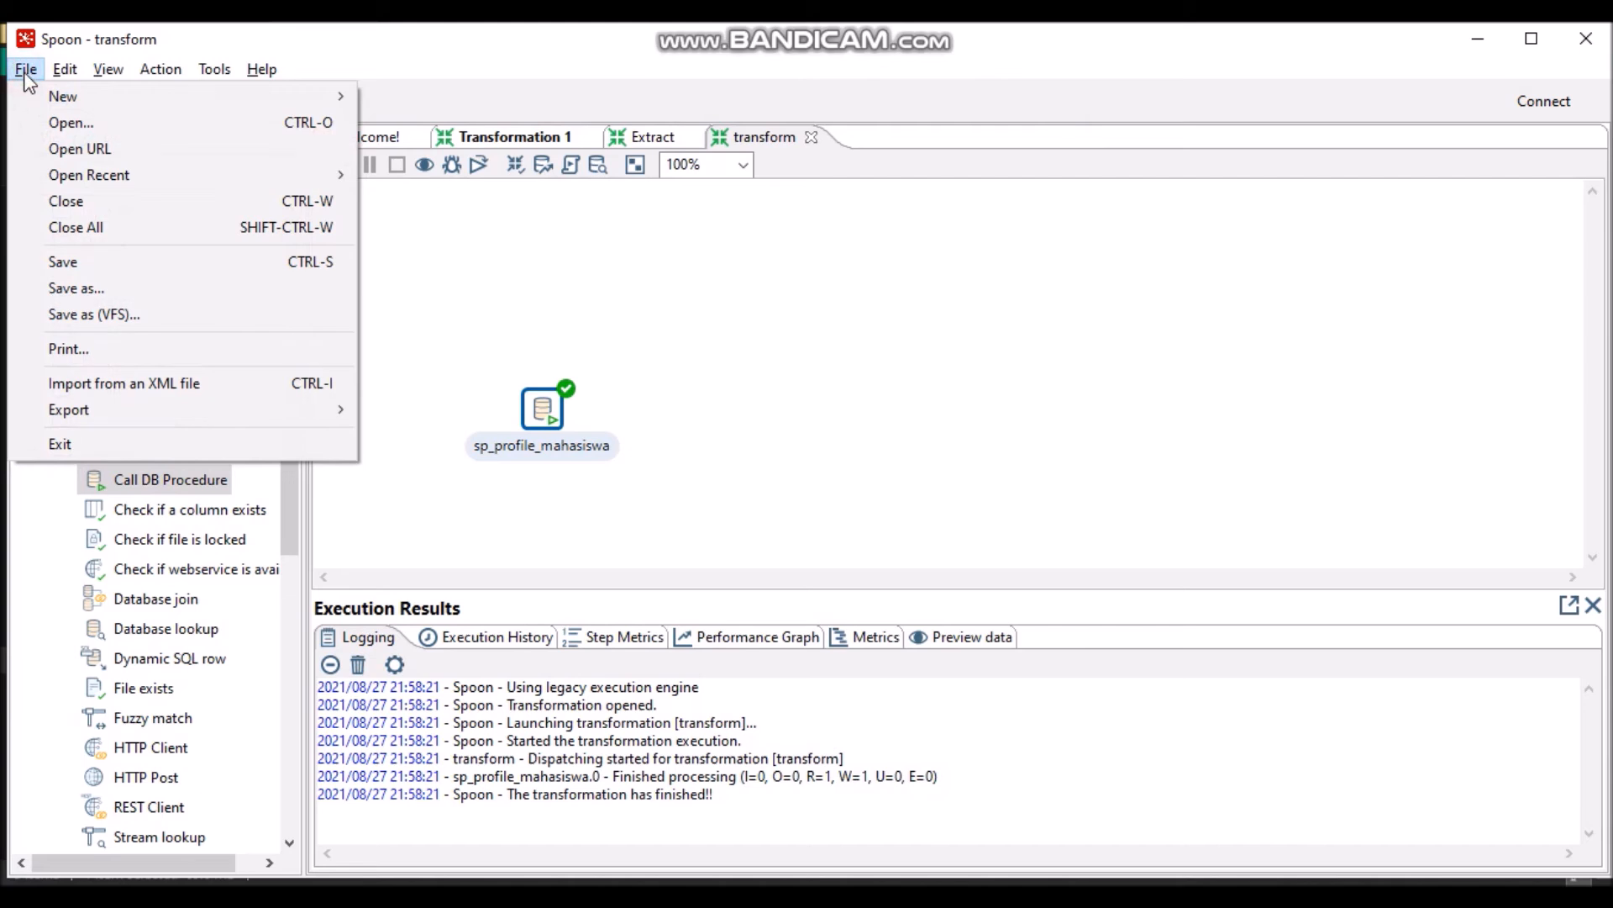
pyautogui.moveTo(303, 103)
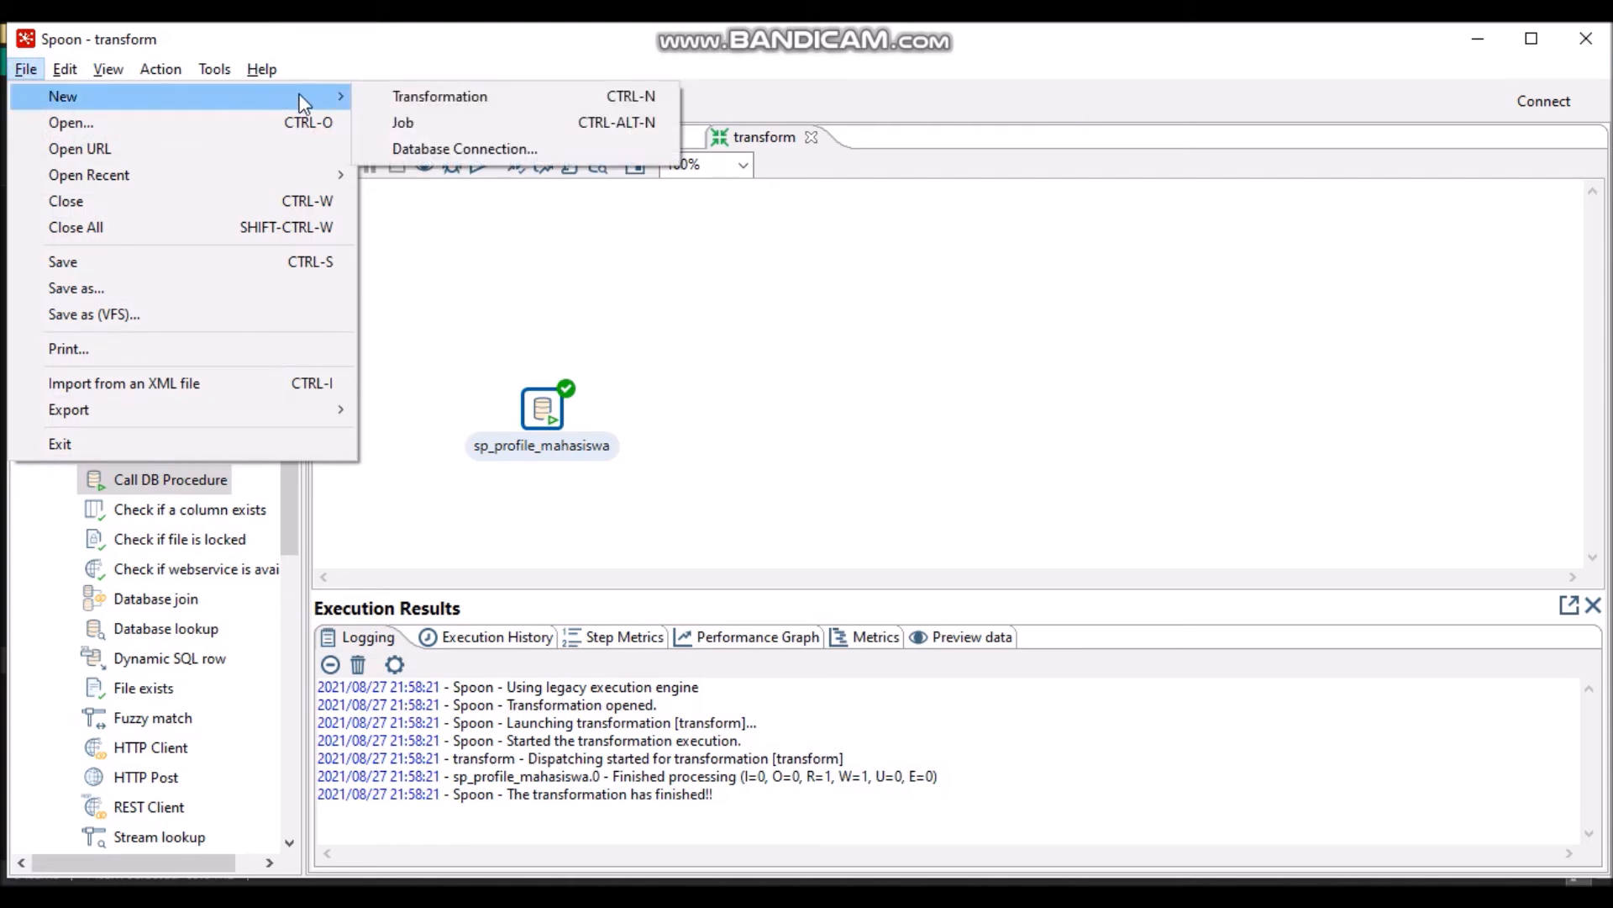
pyautogui.click(388, 94)
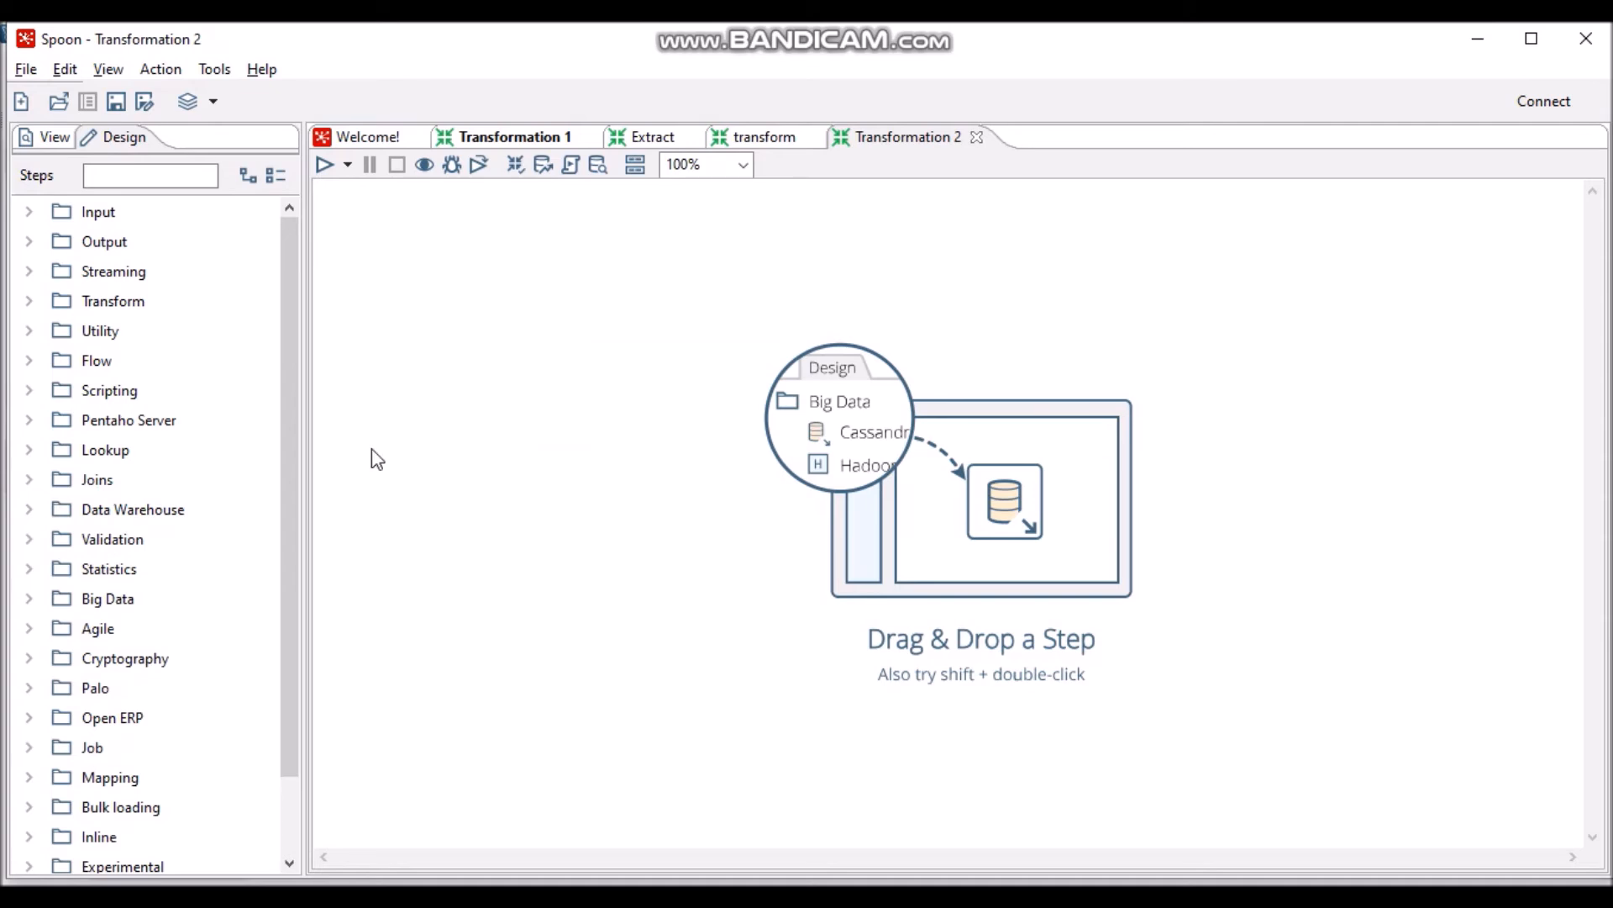
pyautogui.moveTo(294, 431)
pyautogui.mouseDown()
pyautogui.moveTo(292, 512)
pyautogui.moveTo(298, 428)
pyautogui.mouseUp()
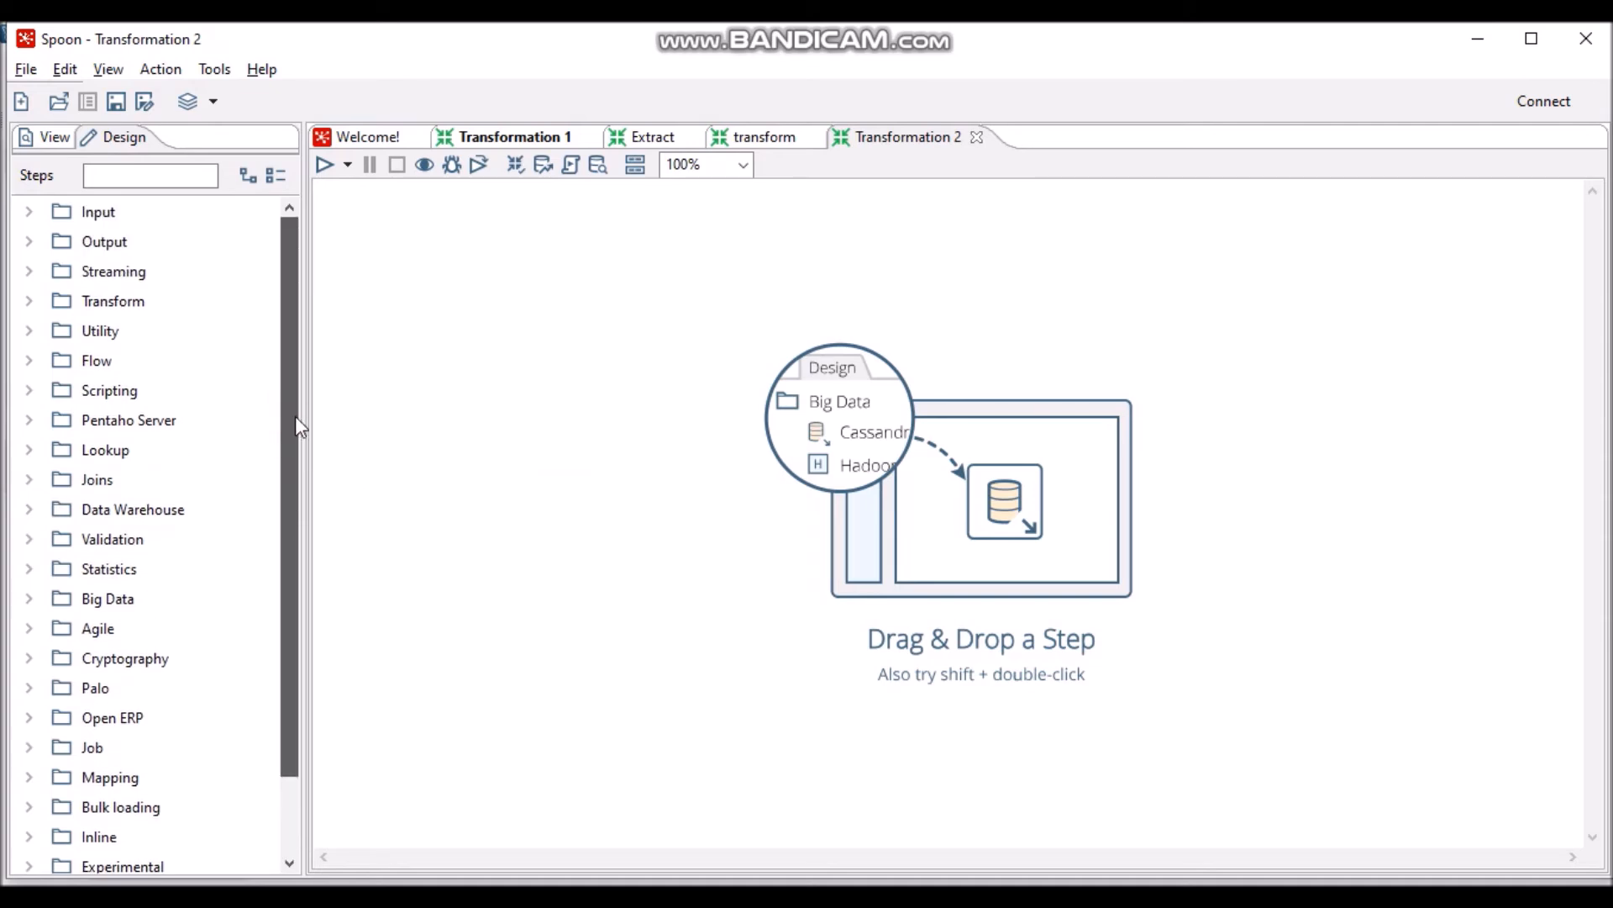
pyautogui.click(30, 213)
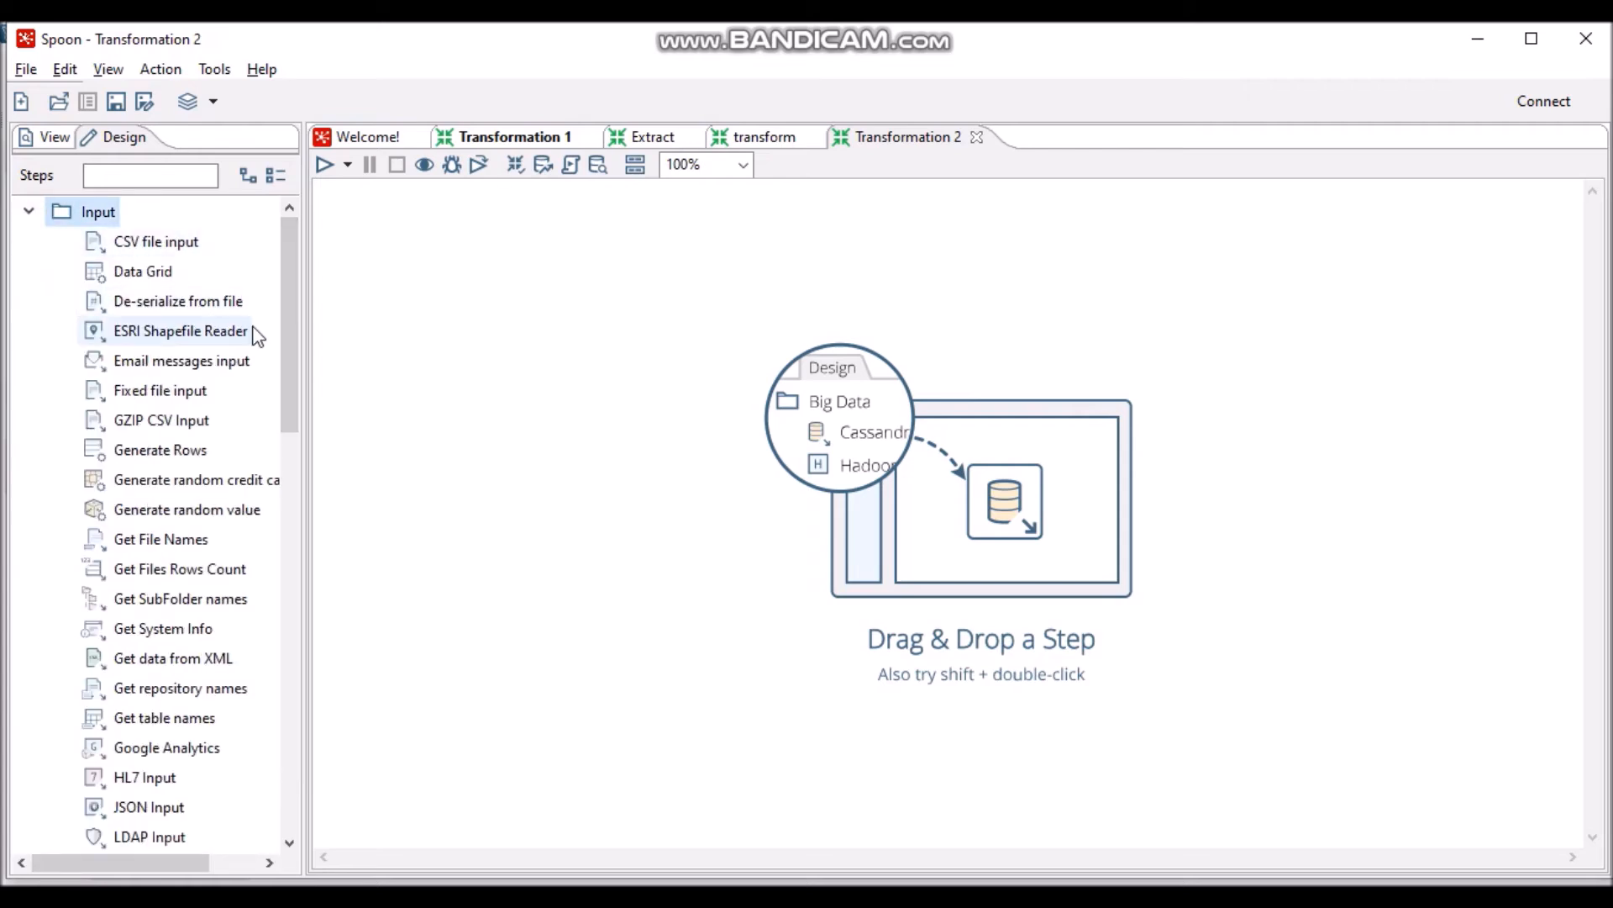
pyautogui.moveTo(295, 349); pyautogui.dragTo(294, 543)
pyautogui.moveTo(166, 631); pyautogui.dragTo(637, 389)
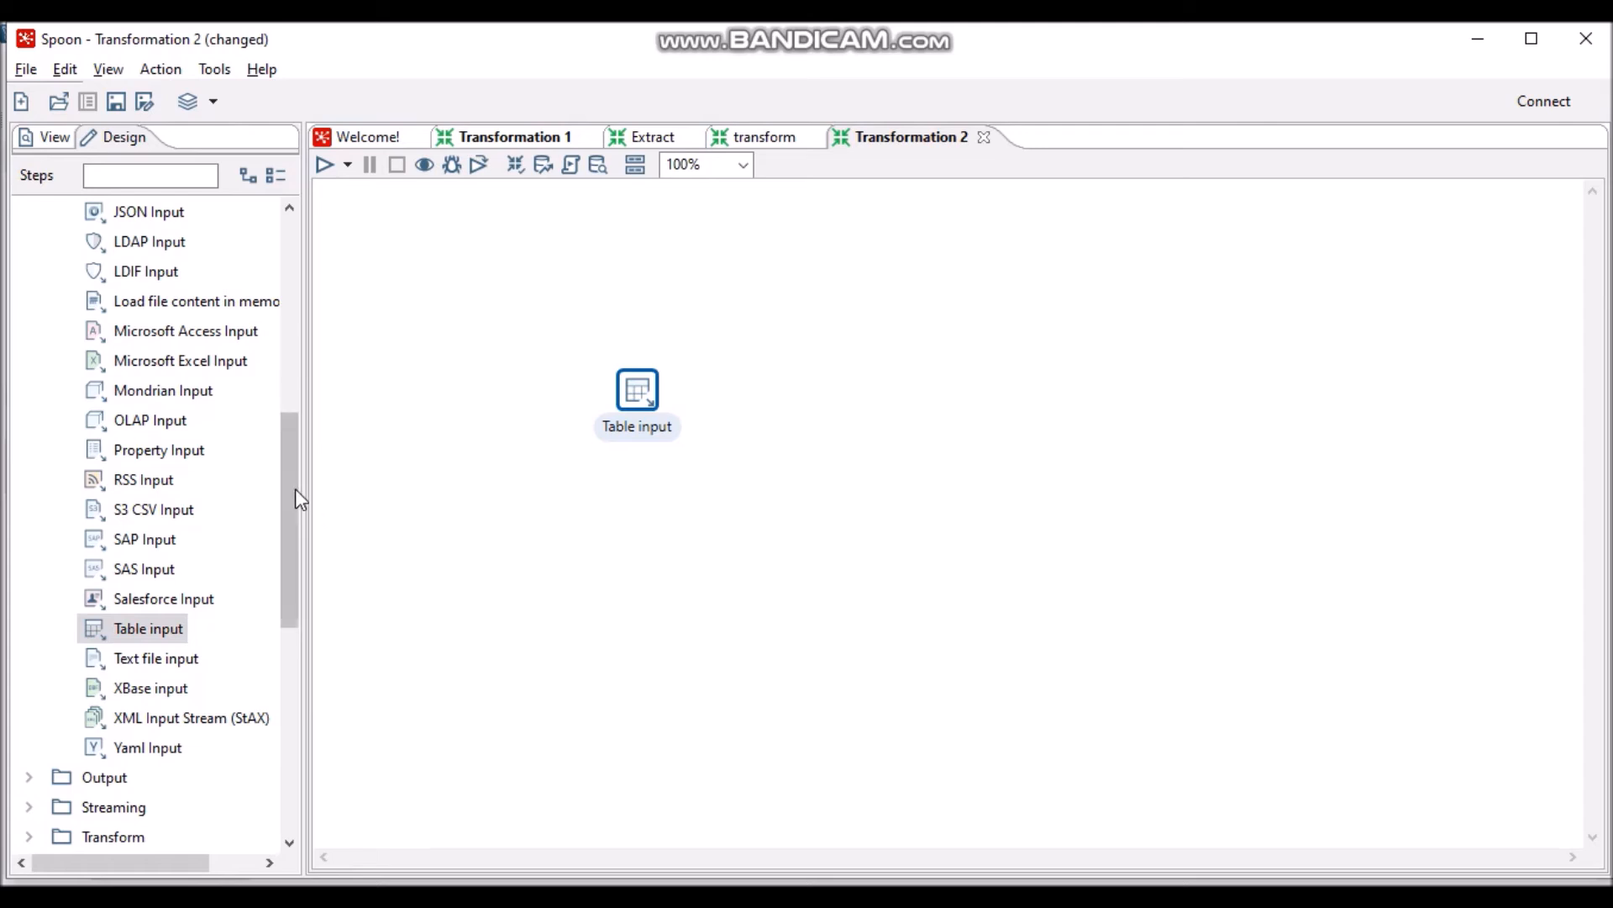
pyautogui.moveTo(290, 497); pyautogui.dragTo(291, 505)
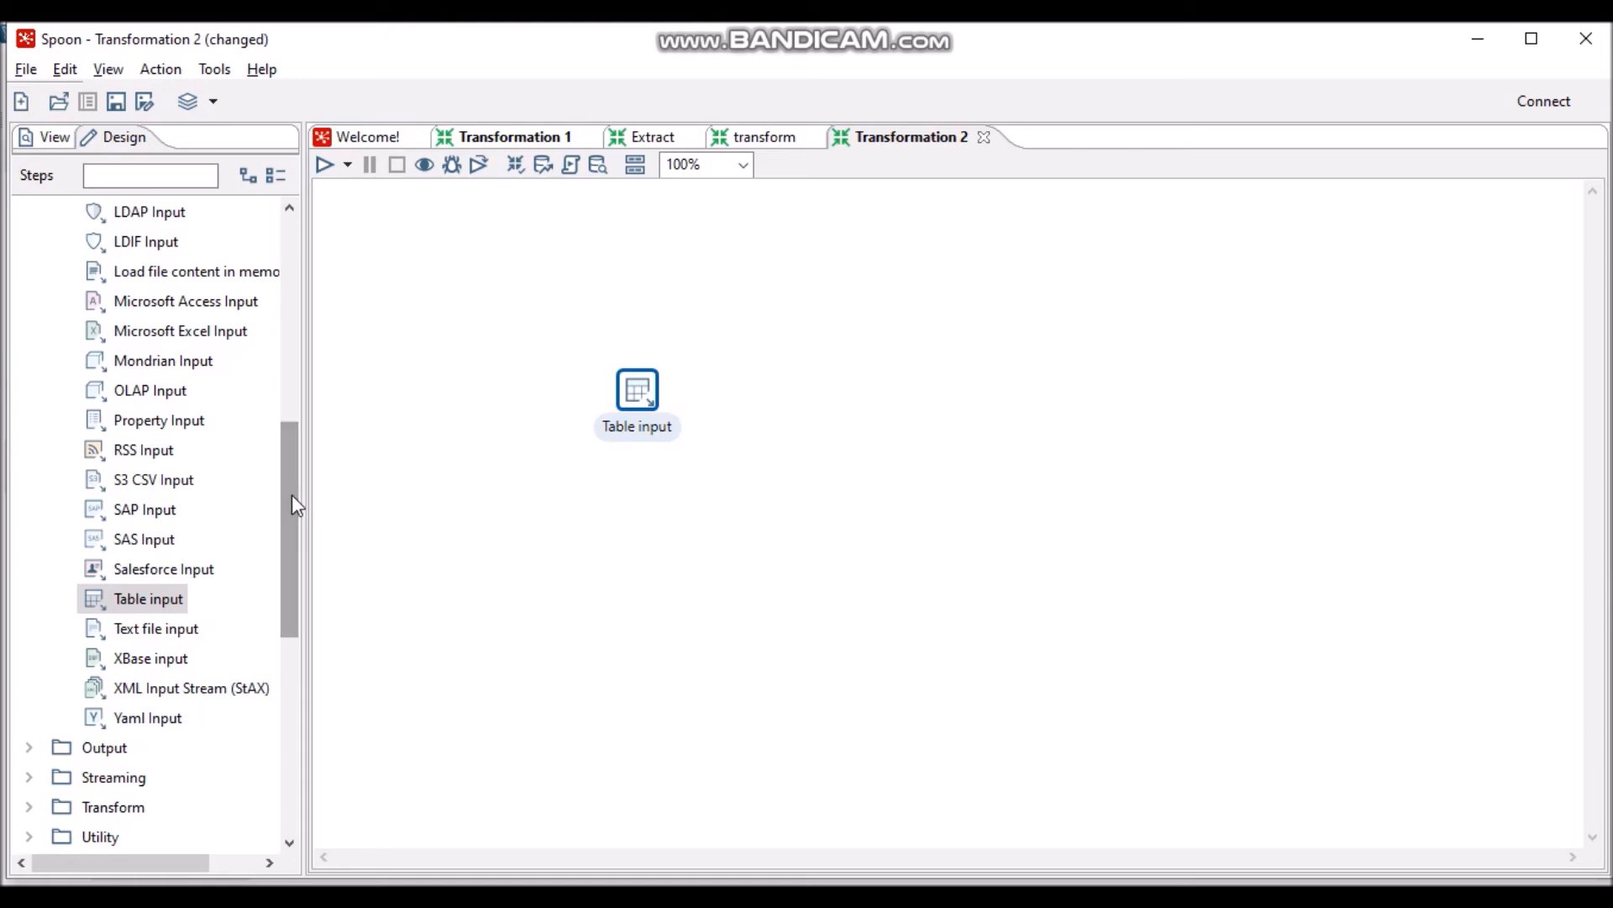
# - Add a Microsoft Excel Output step level with Table input and connect them with a hop
pyautogui.click(31, 747)
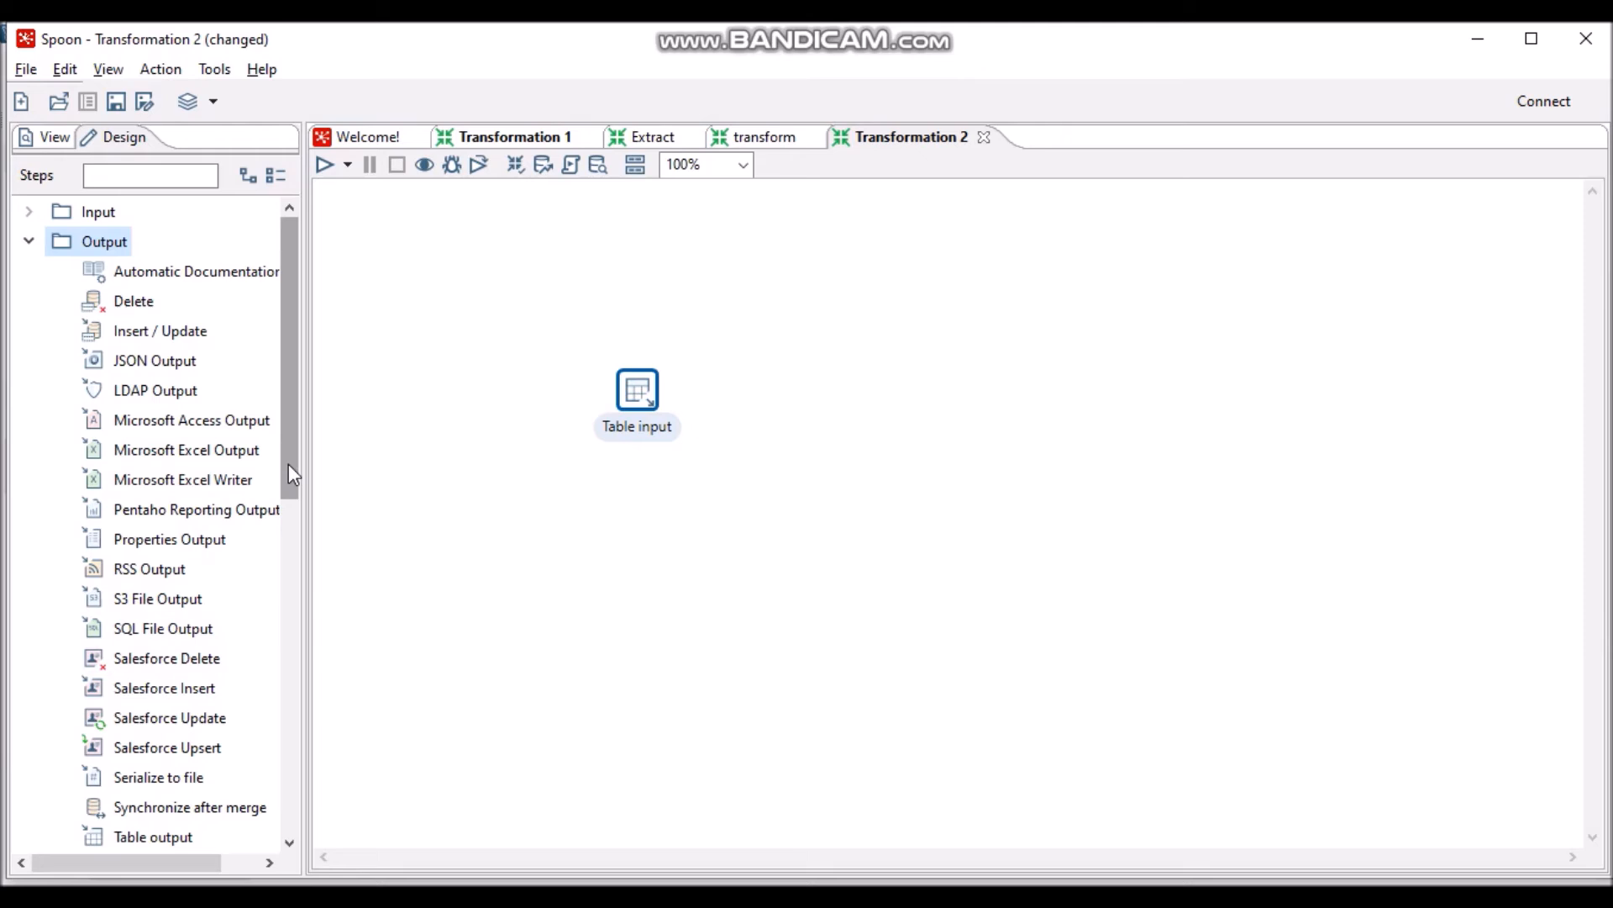
pyautogui.moveTo(252, 454); pyautogui.dragTo(804, 405)
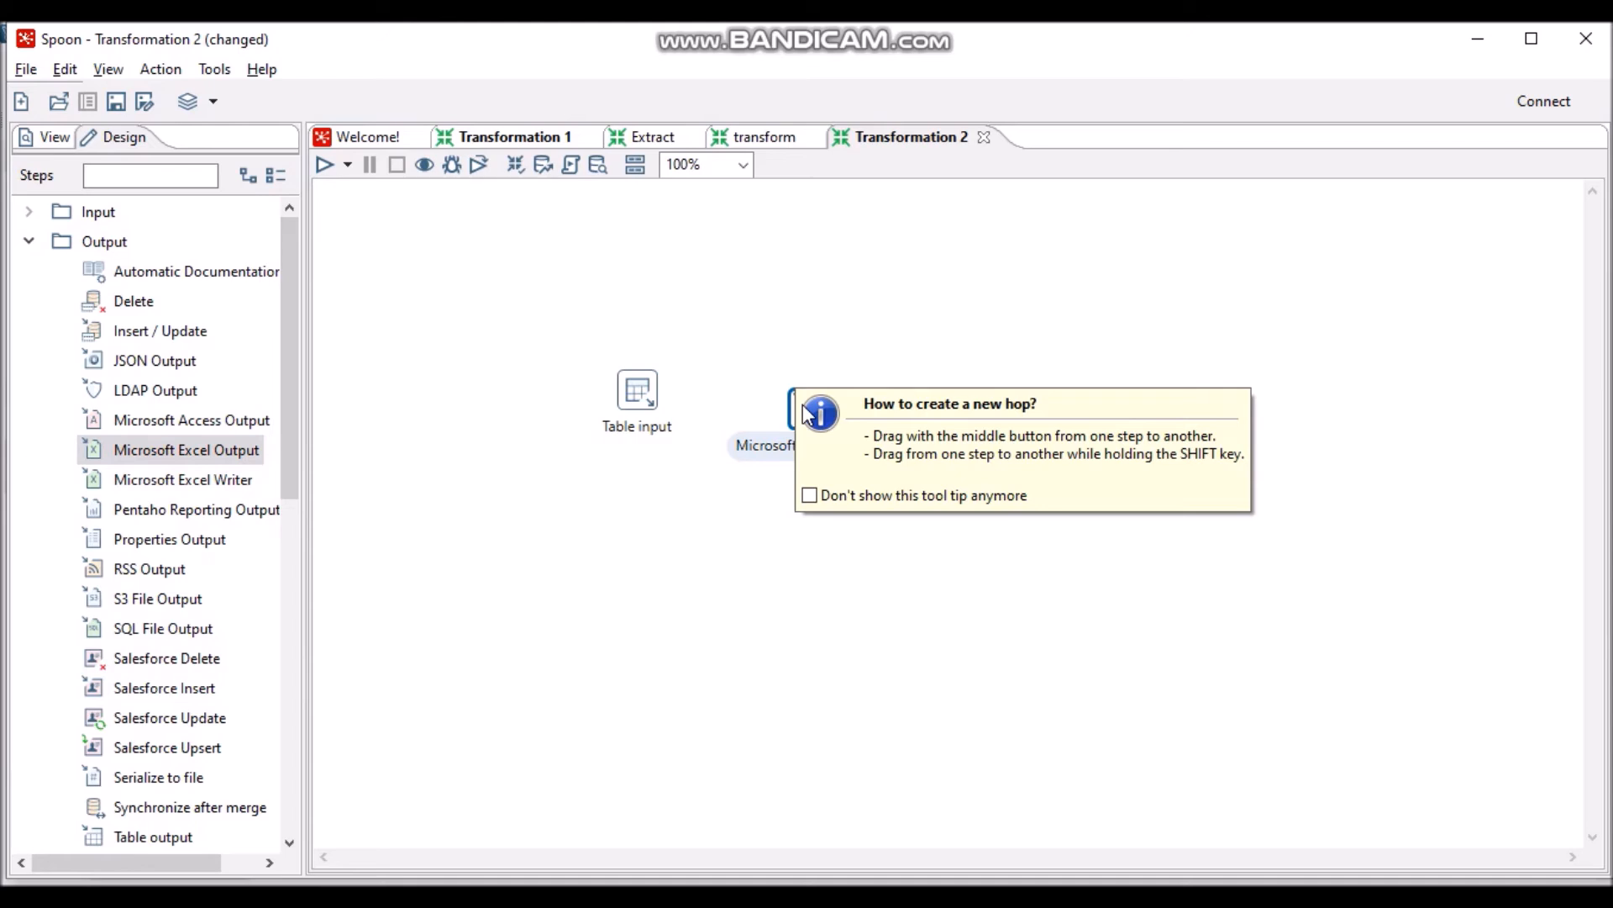
pyautogui.click(770, 522)
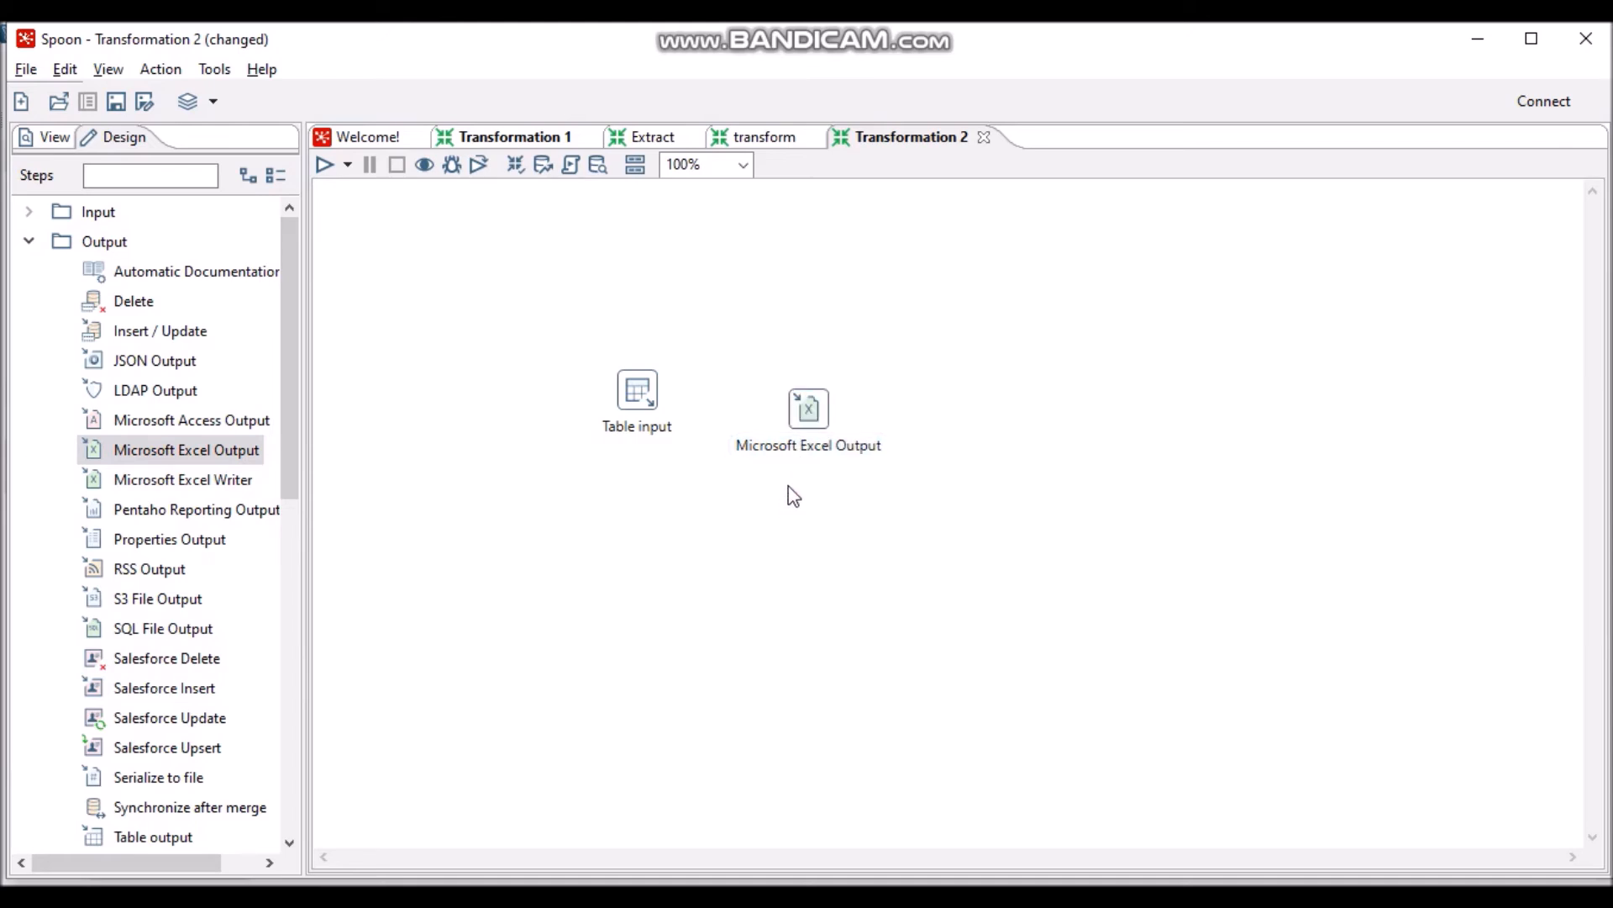
pyautogui.moveTo(817, 423); pyautogui.dragTo(818, 383)
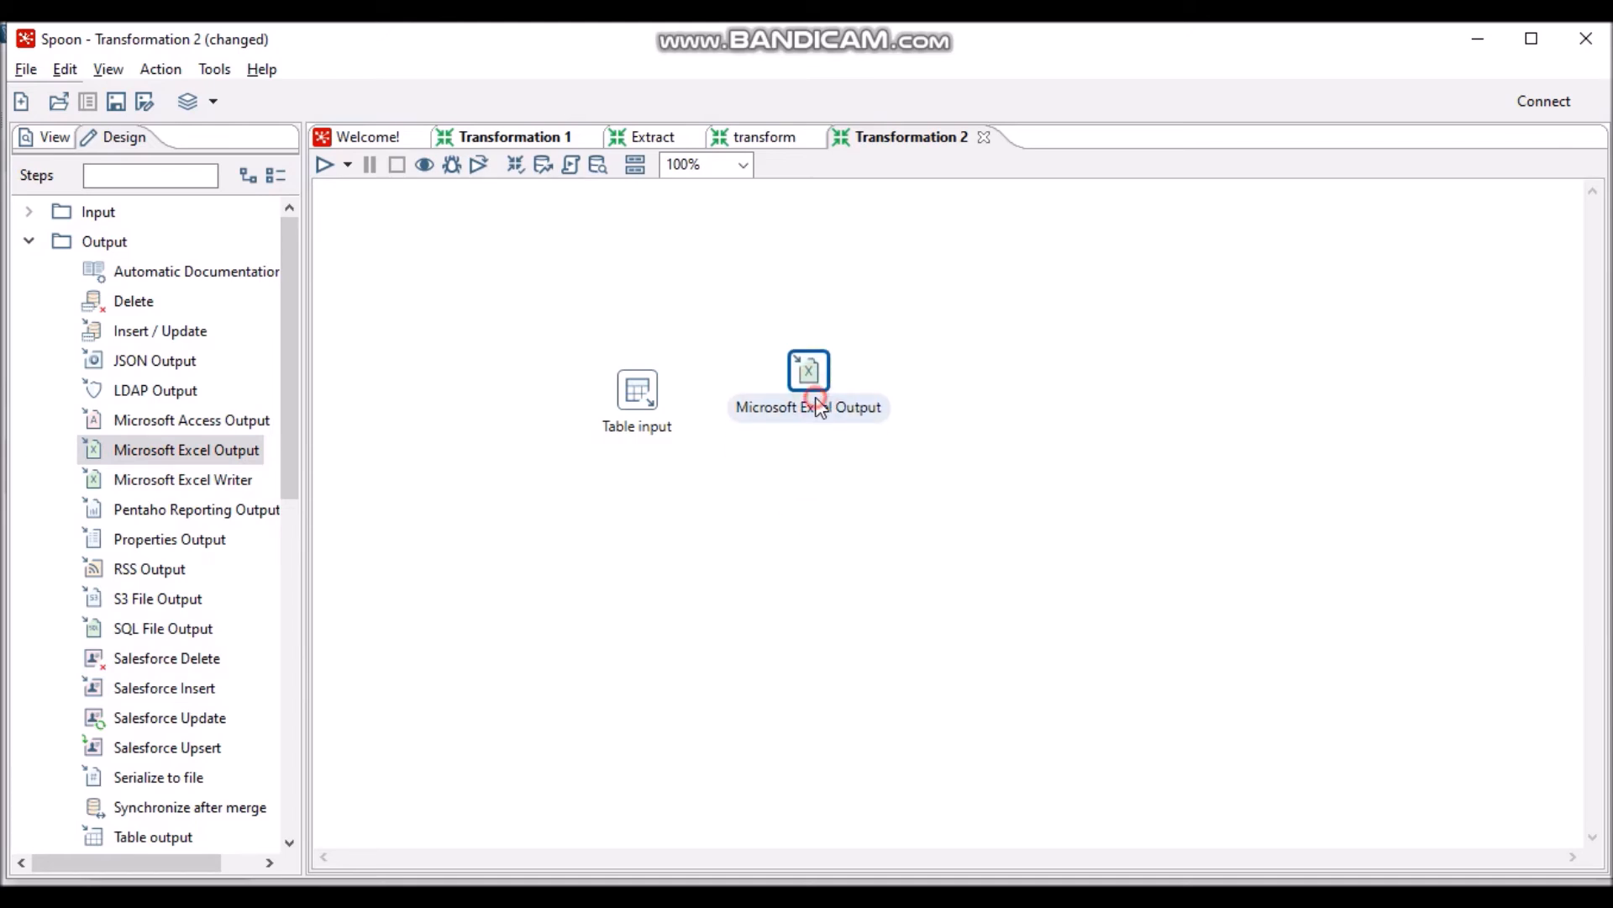
pyautogui.moveTo(818, 393); pyautogui.dragTo(821, 412)
pyautogui.click(637, 394)
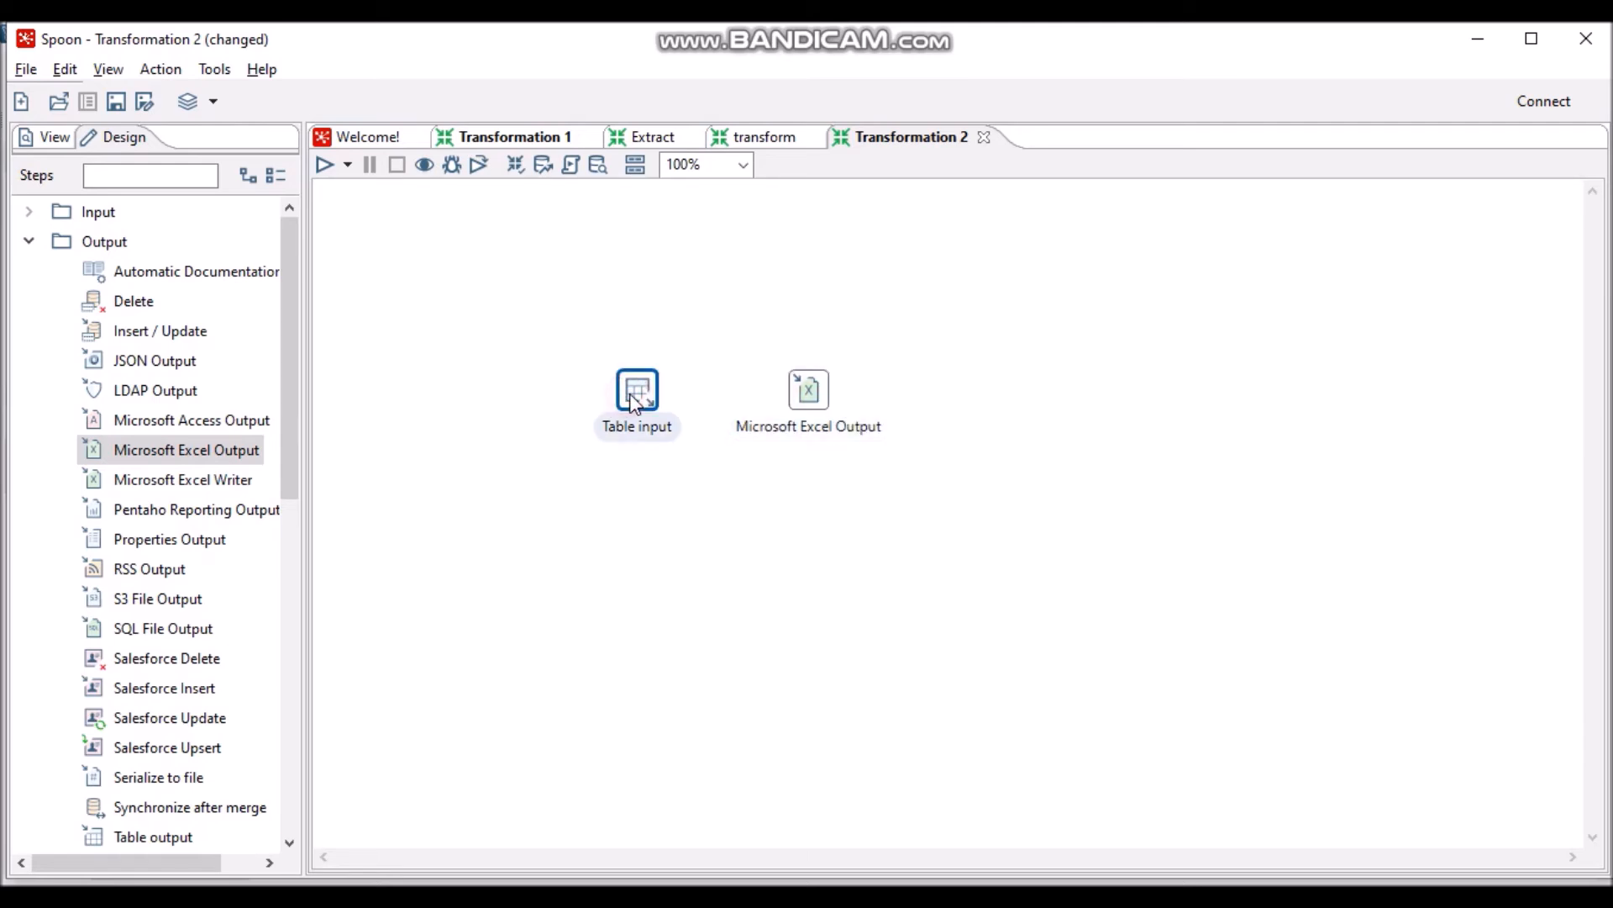
pyautogui.moveTo(666, 464); pyautogui.dragTo(807, 414)
pyautogui.click(804, 403)
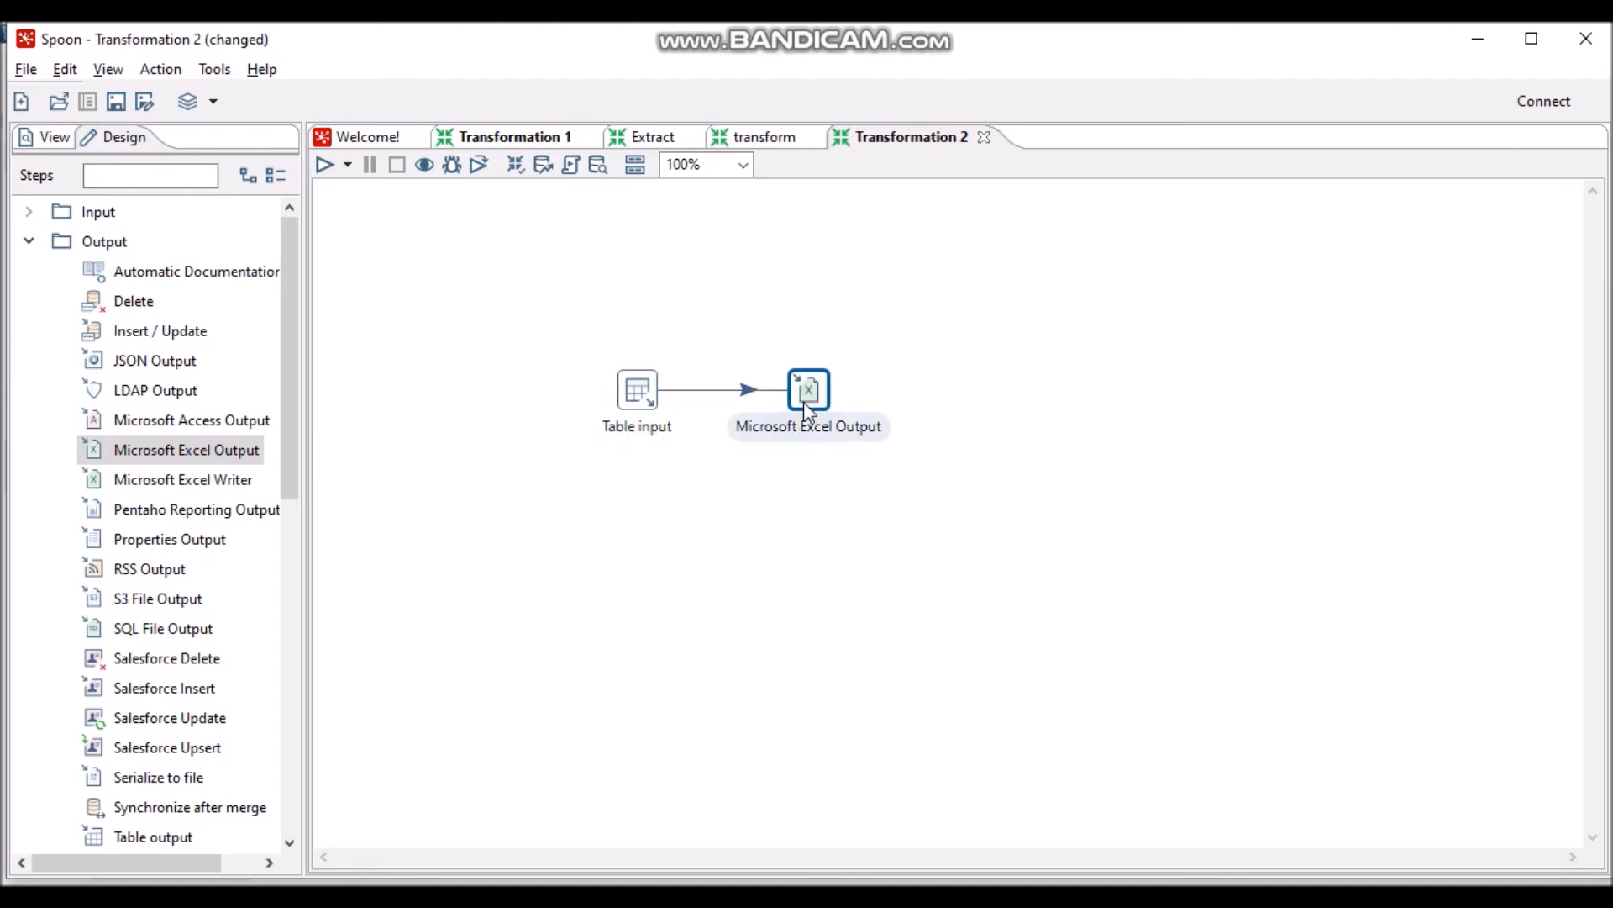
# - Rename the Table input step to profile_mahasiswa and start a MySQL connection named koneksi_pentaho
pyautogui.doubleClick(646, 400)
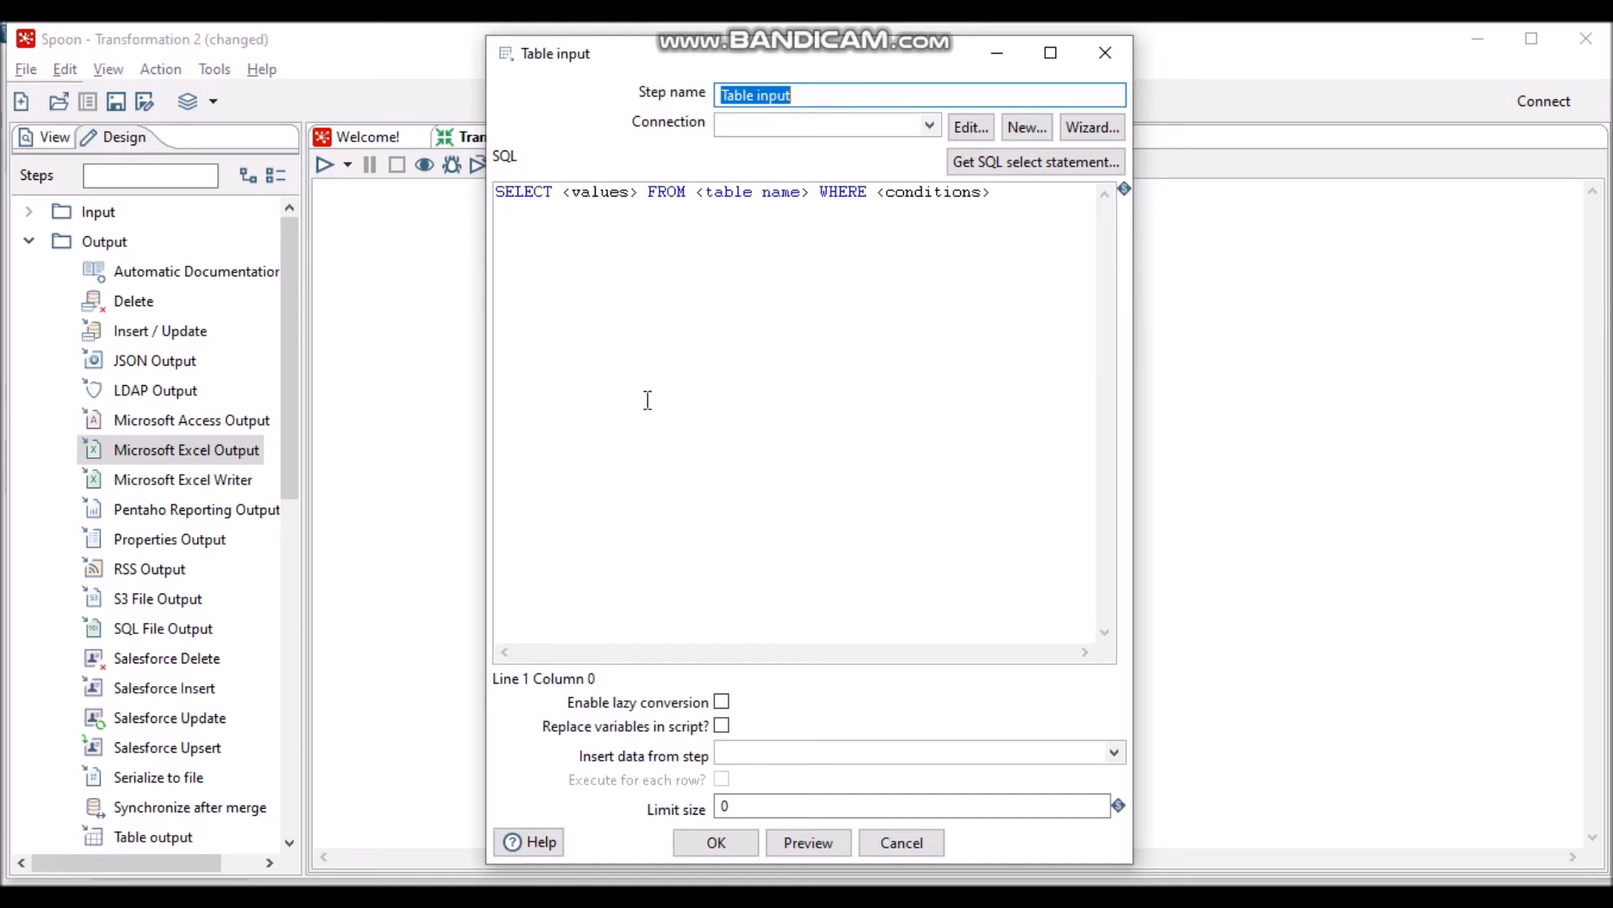
pyautogui.write('profile_mahasiswa')
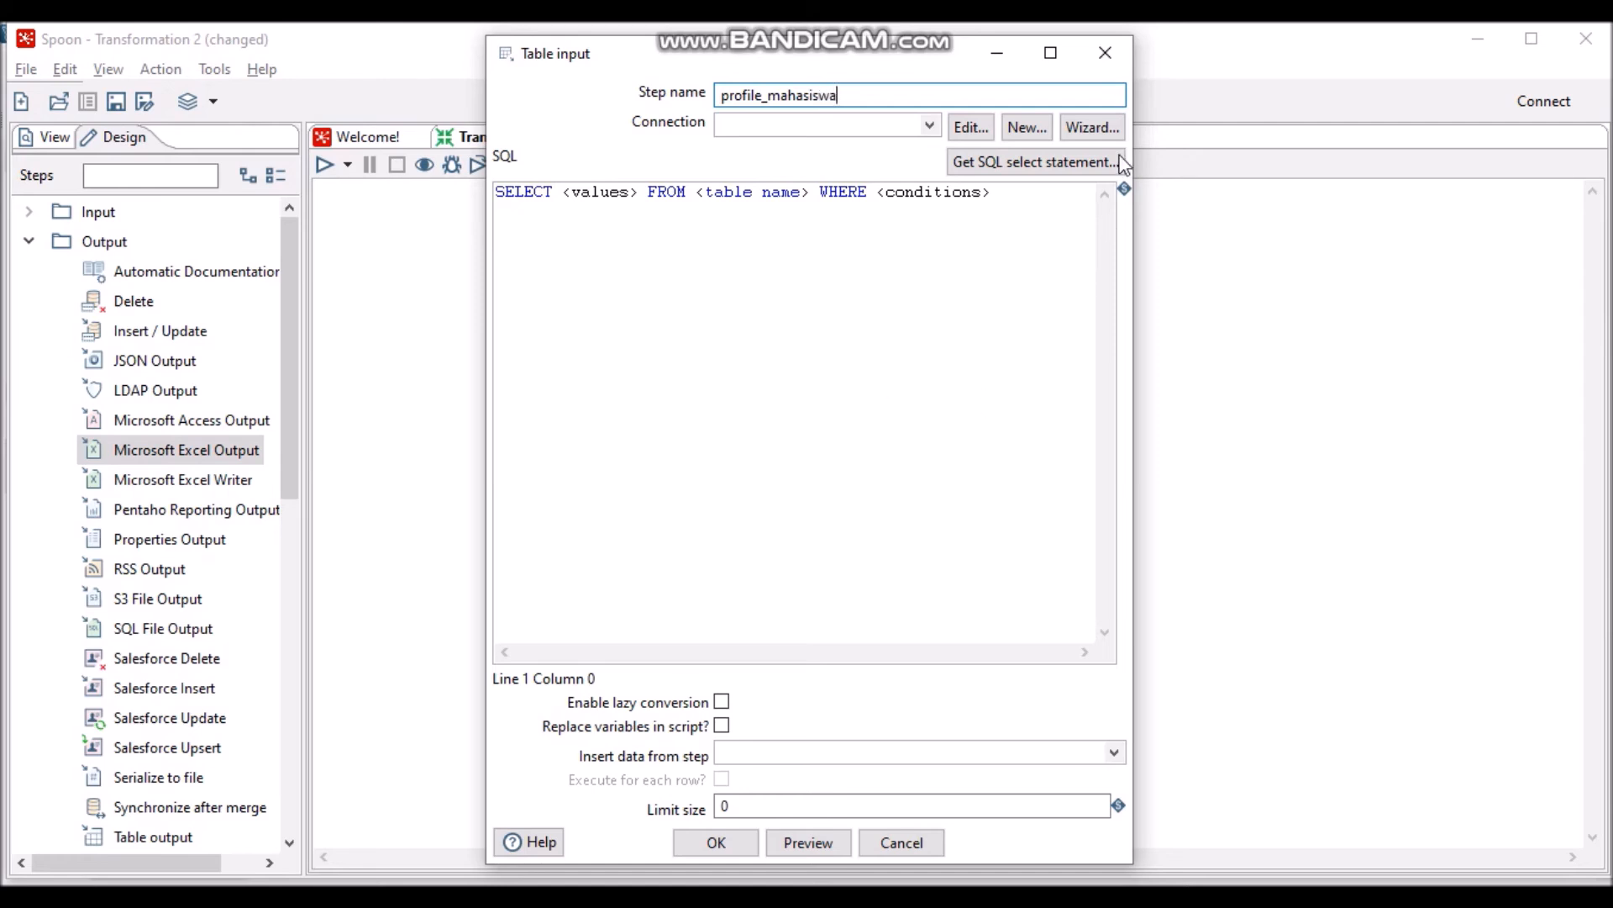
pyautogui.click(1109, 127)
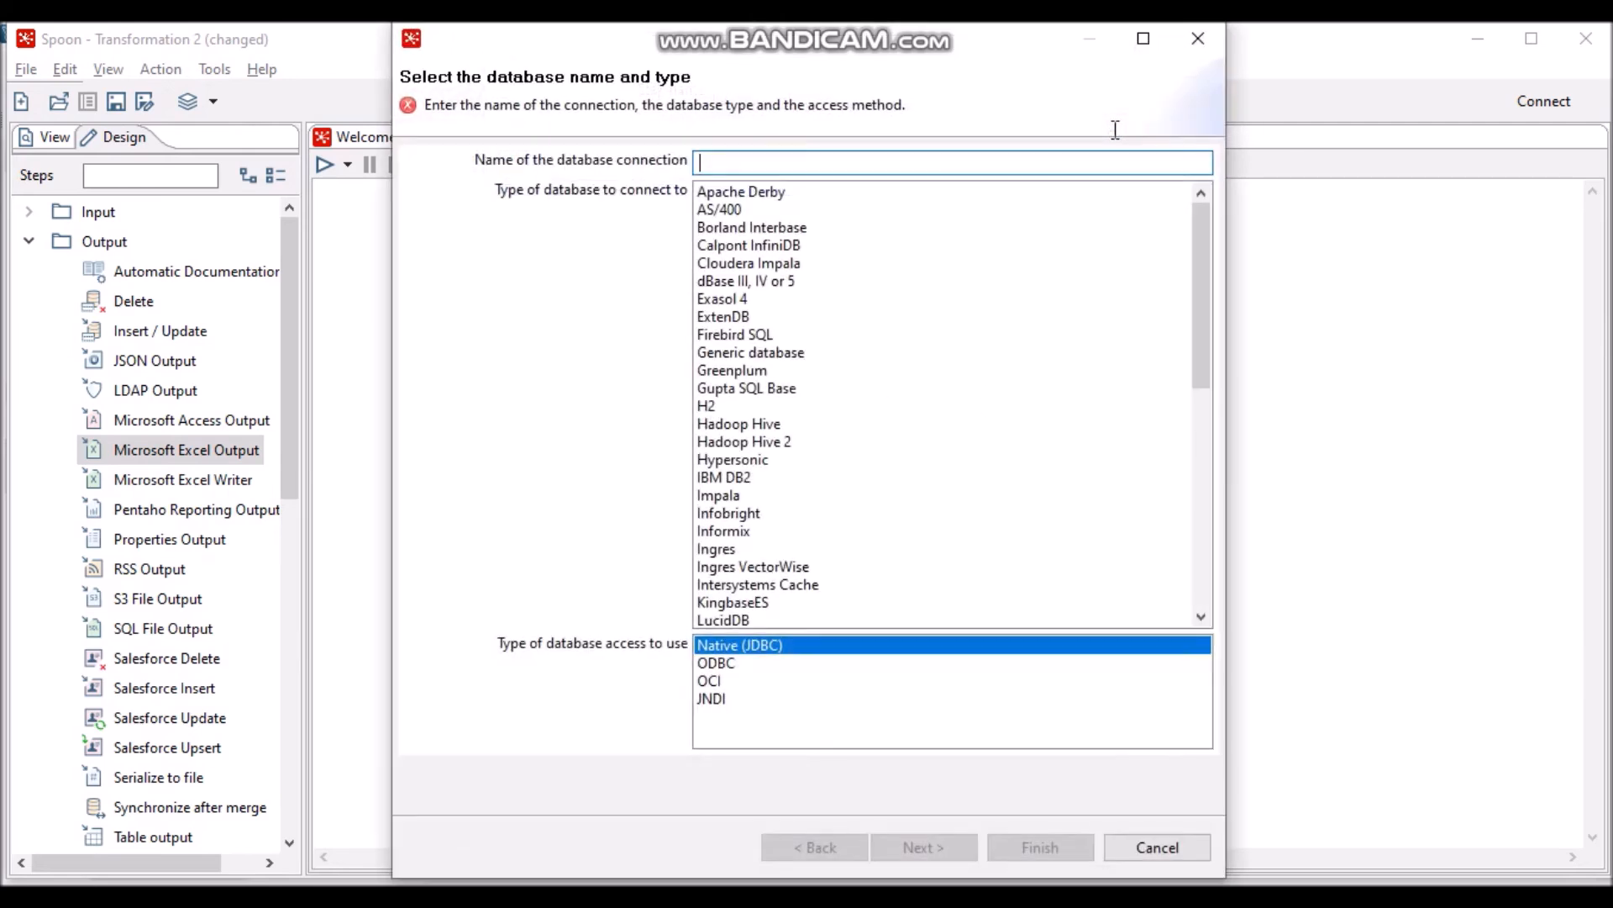
pyautogui.write('koneksi')
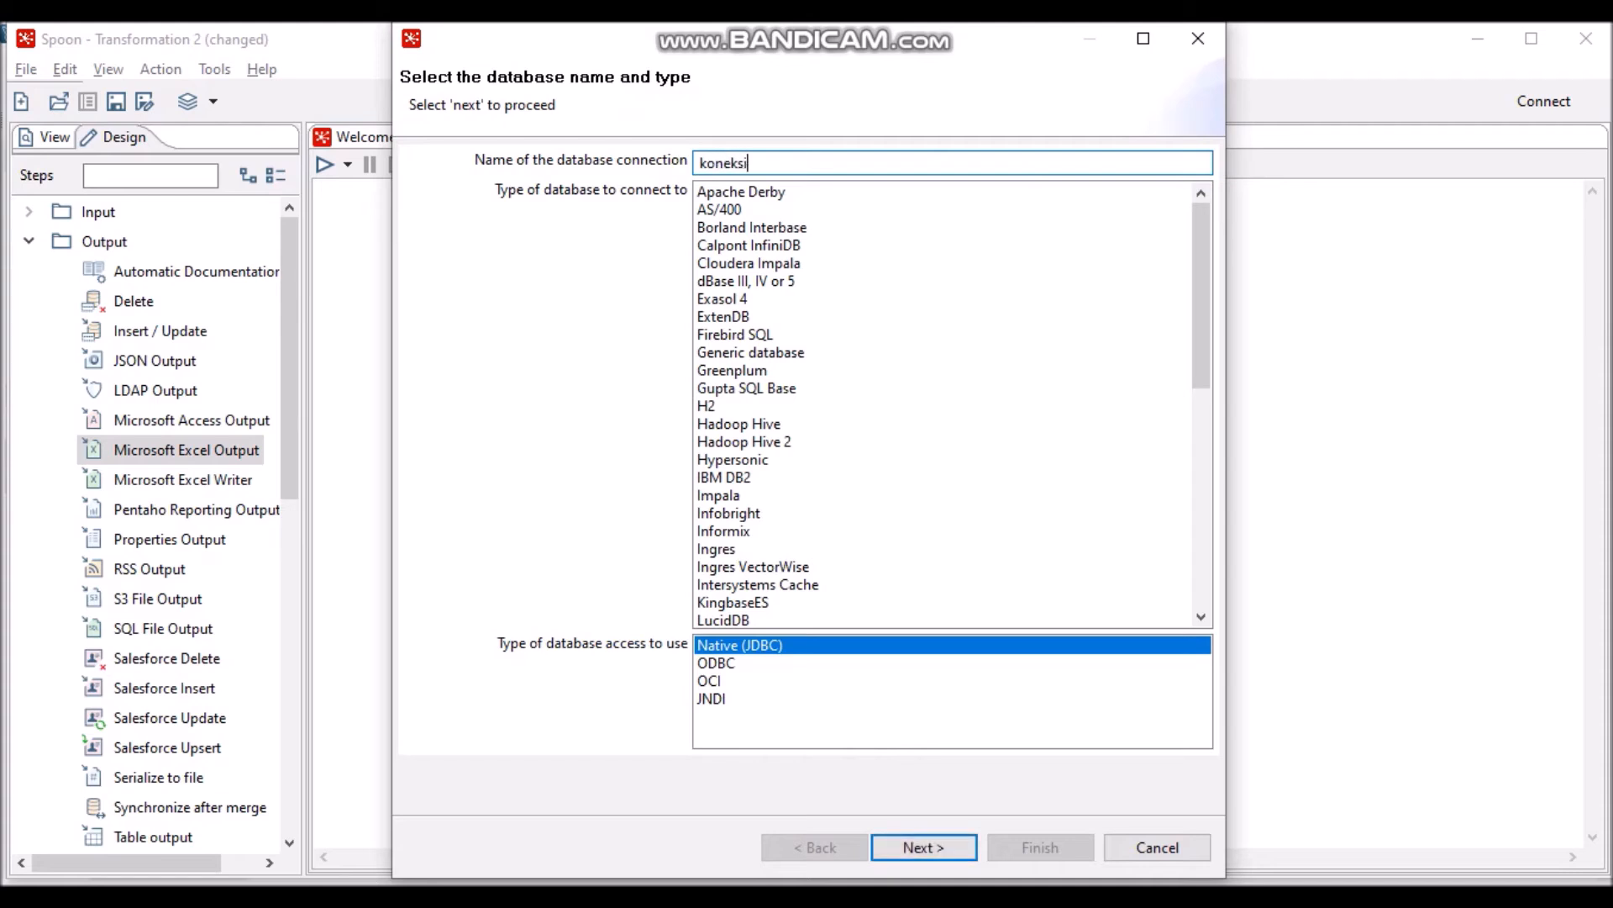
pyautogui.write('_pentaho')
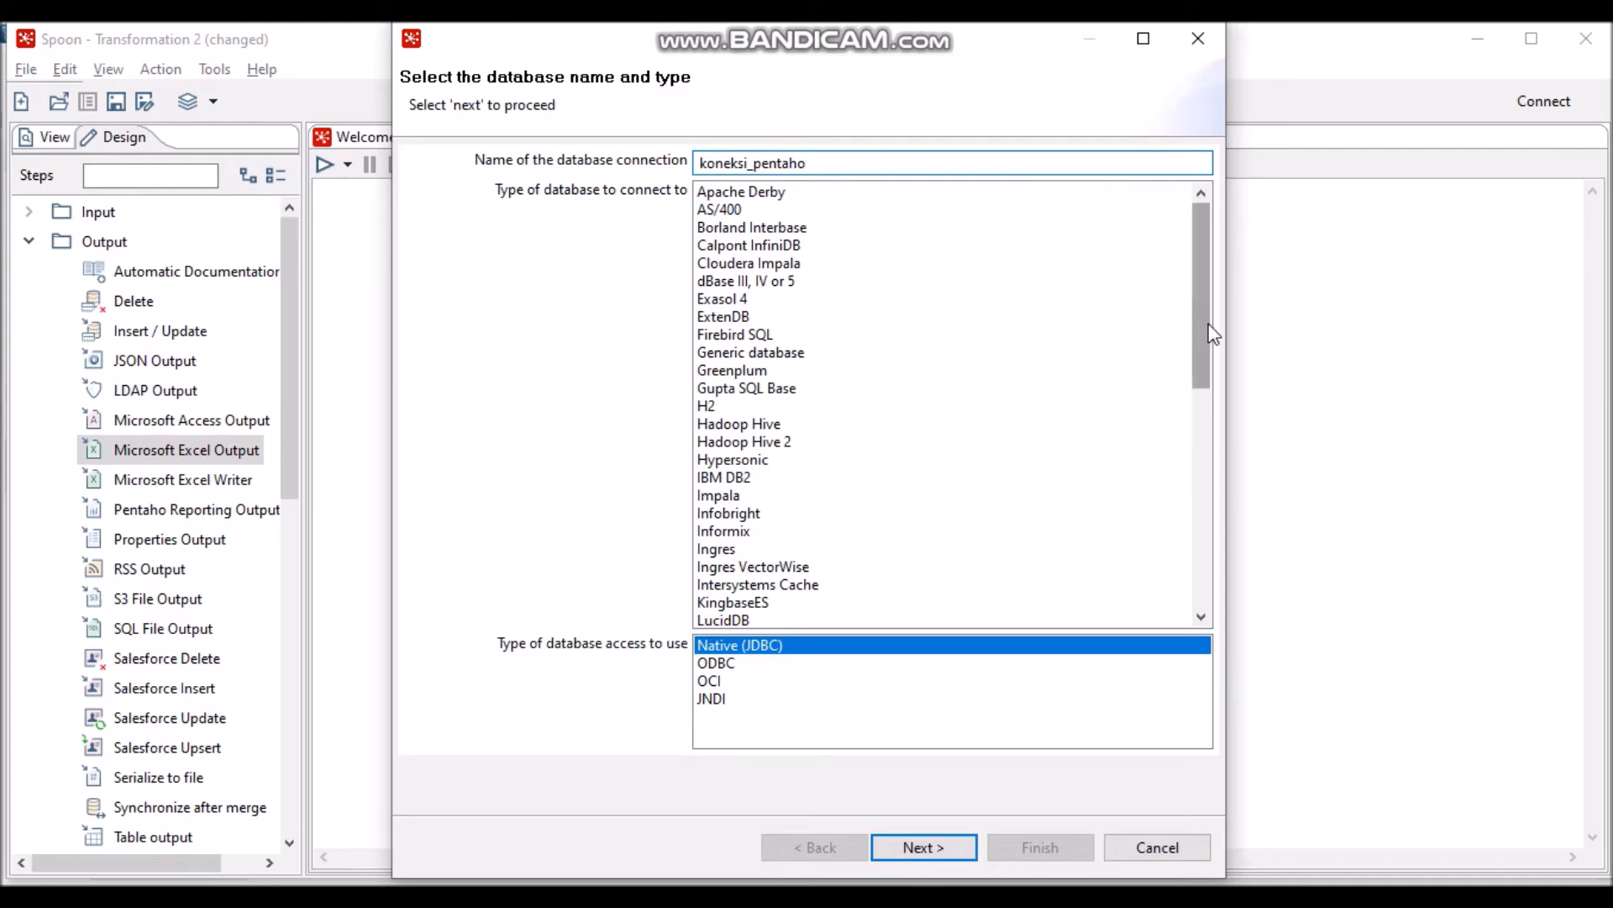
pyautogui.moveTo(1210, 326); pyautogui.dragTo(1187, 501)
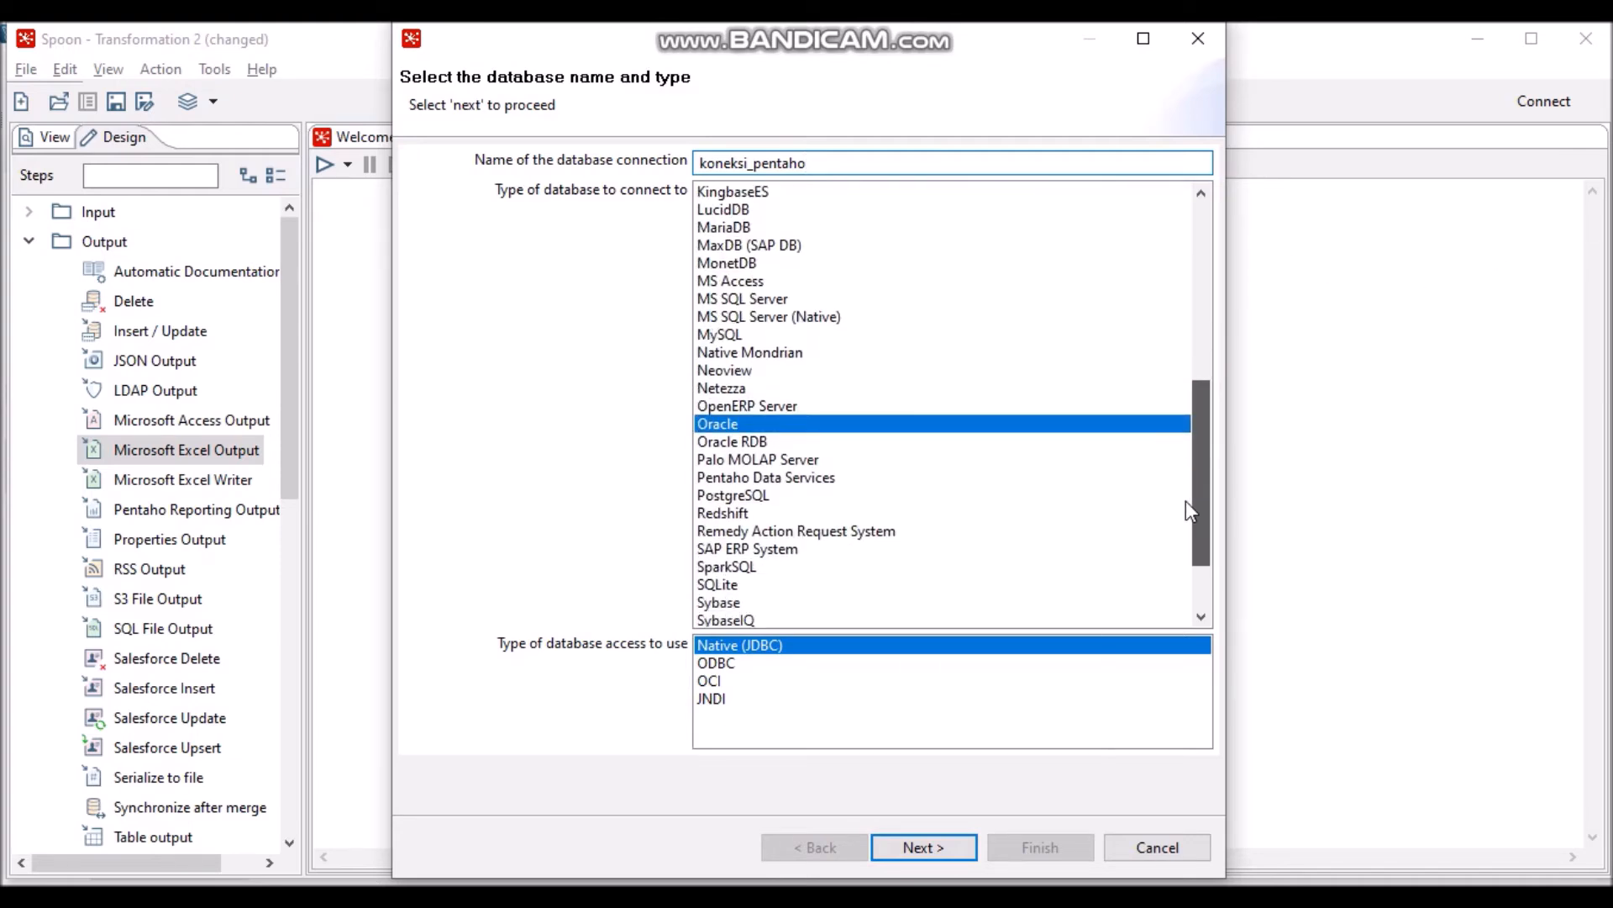
pyautogui.click(831, 333)
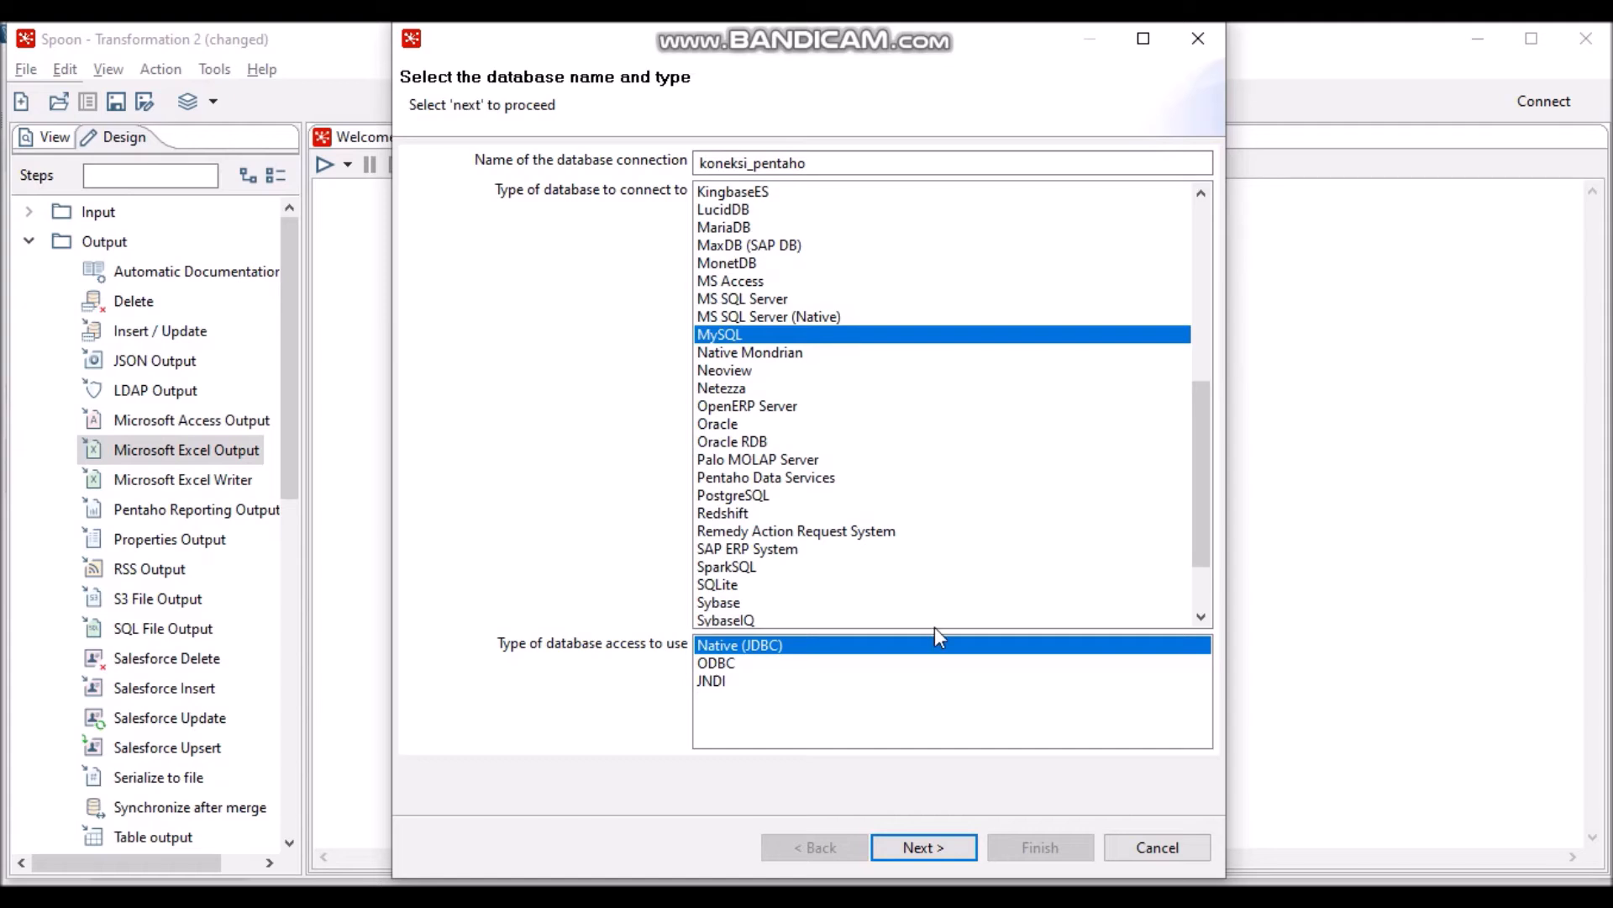
pyautogui.click(960, 846)
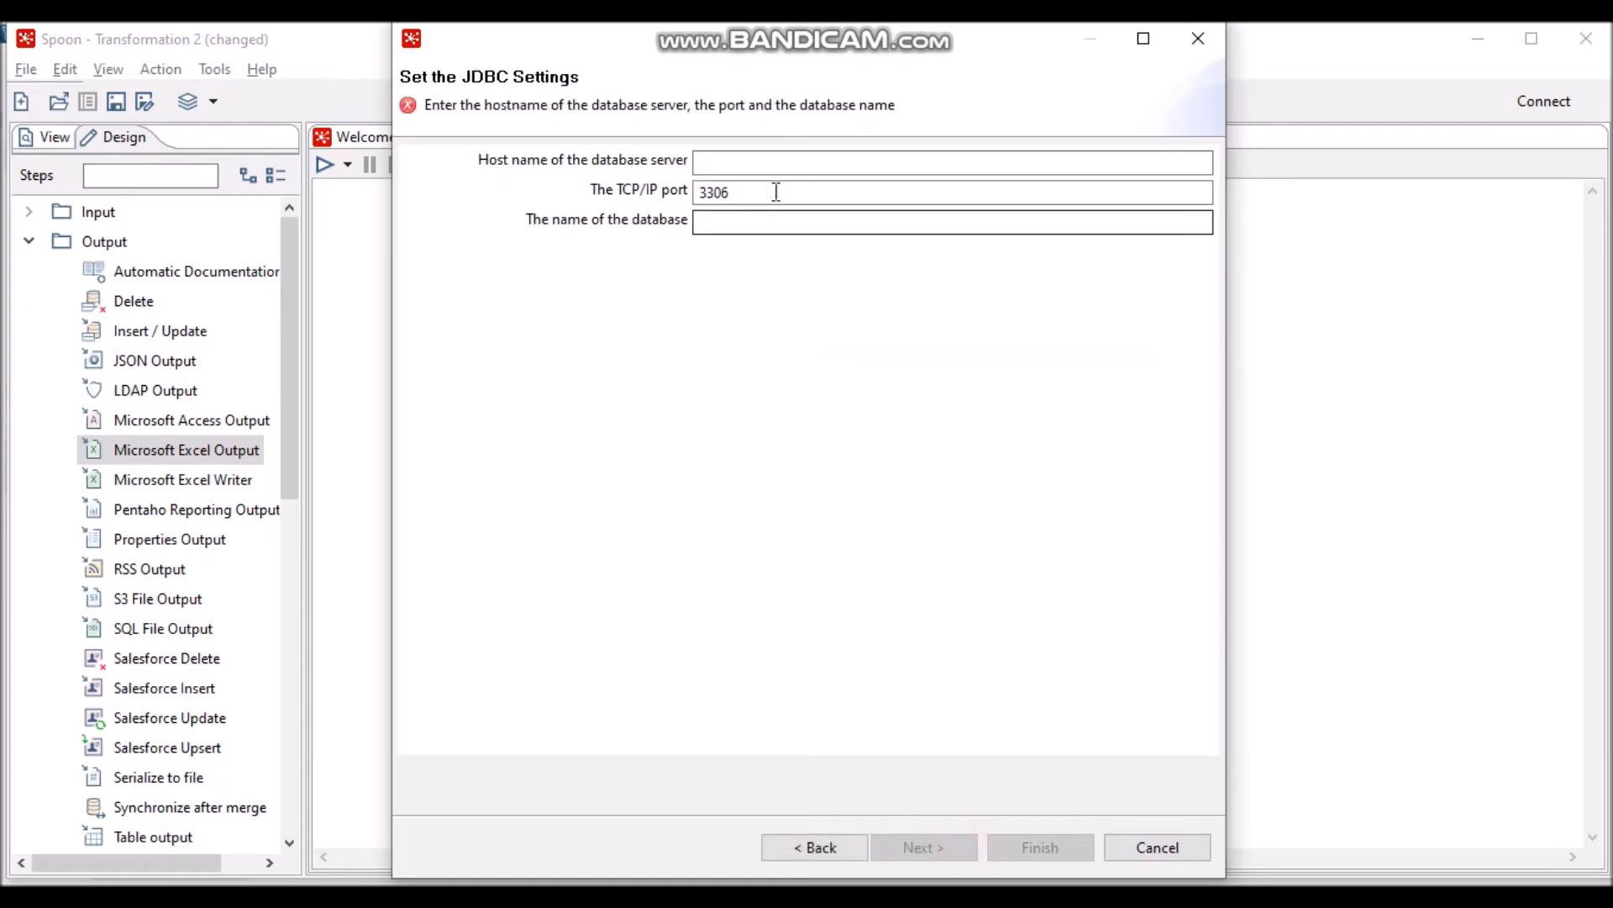
# - Set the connection host to 127.0.0.1 and the database to dwh_mahasiswa
pyautogui.click(774, 162)
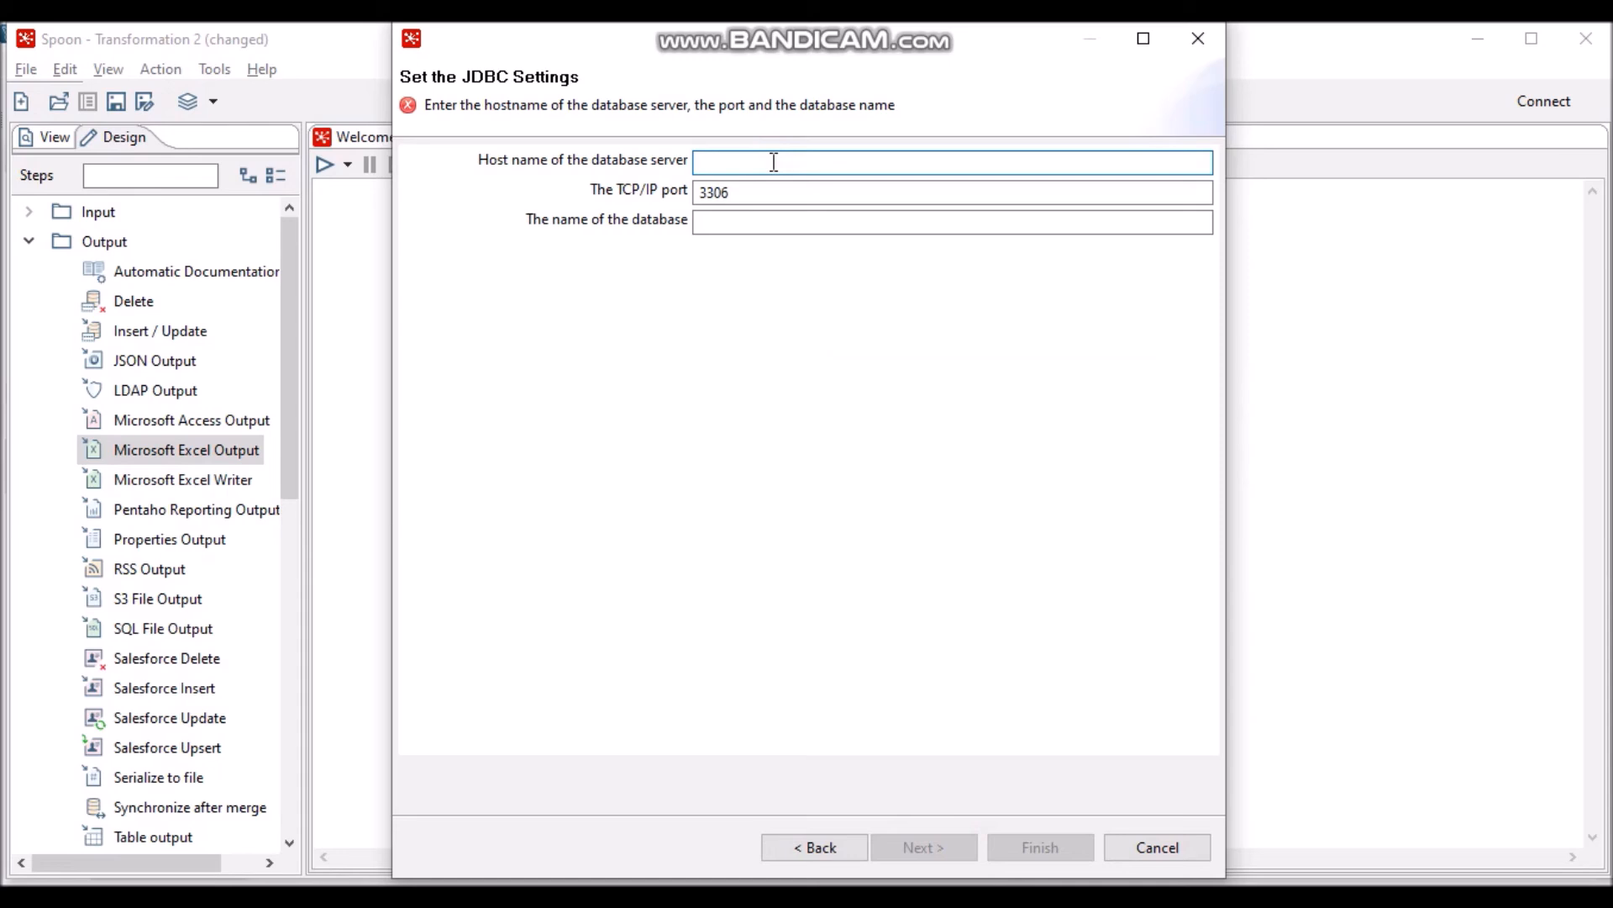
pyautogui.write('127.0.0.1')
pyautogui.click(947, 230)
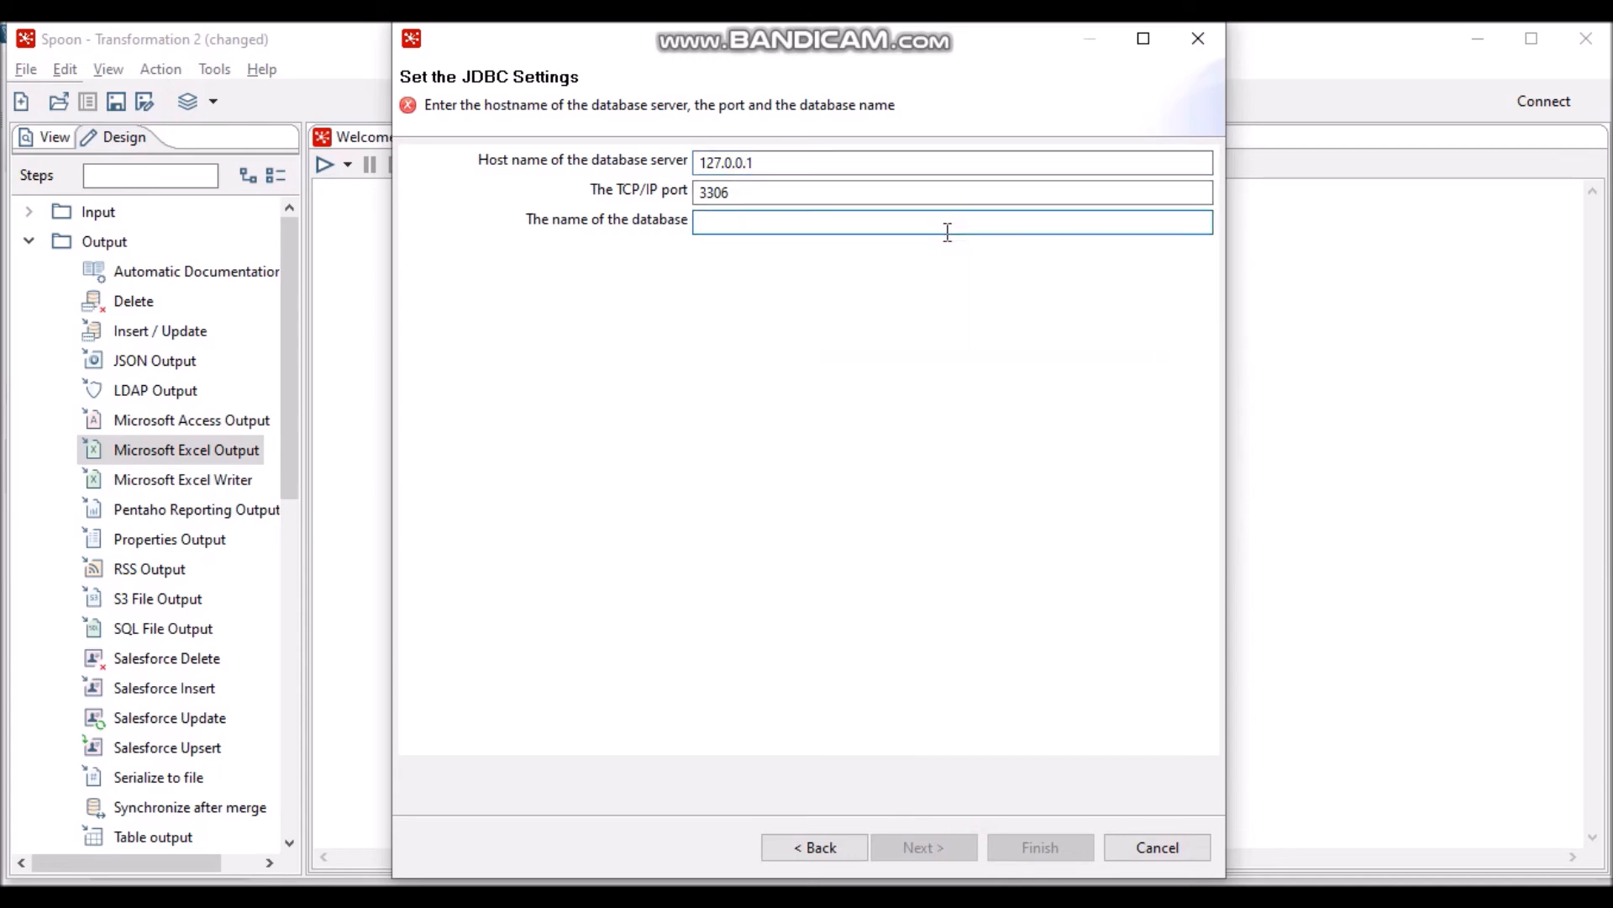
pyautogui.write('dwh_')
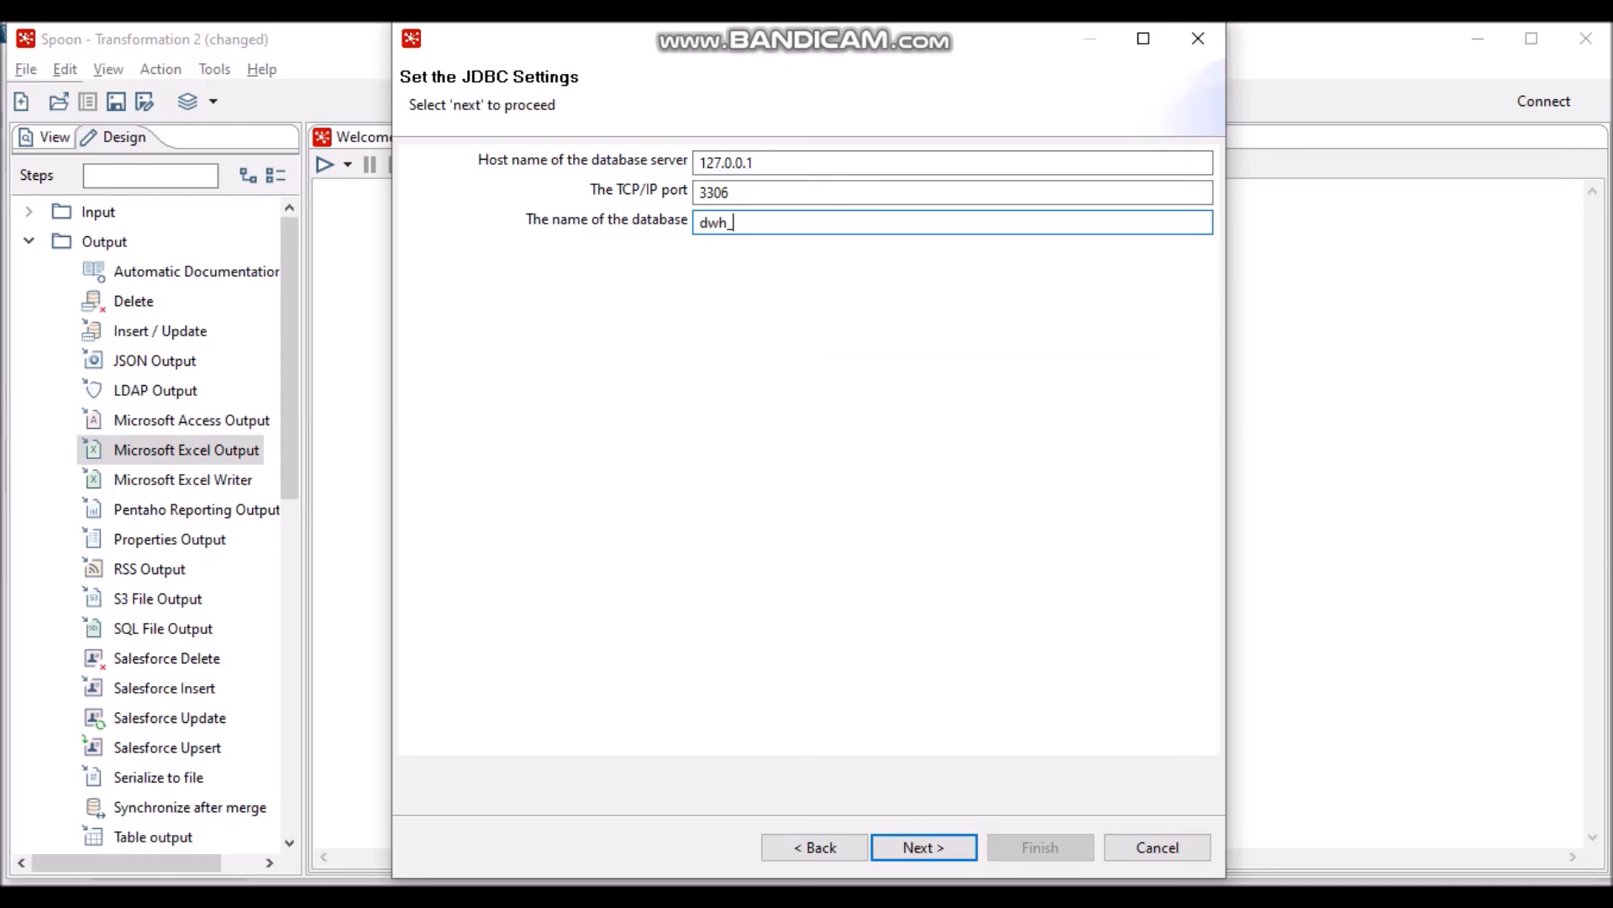
pyautogui.write('mahasiswa')
pyautogui.click(943, 849)
# - Enter the database username and password, test the connection successfully, and finish the wizard
pyautogui.click(774, 162)
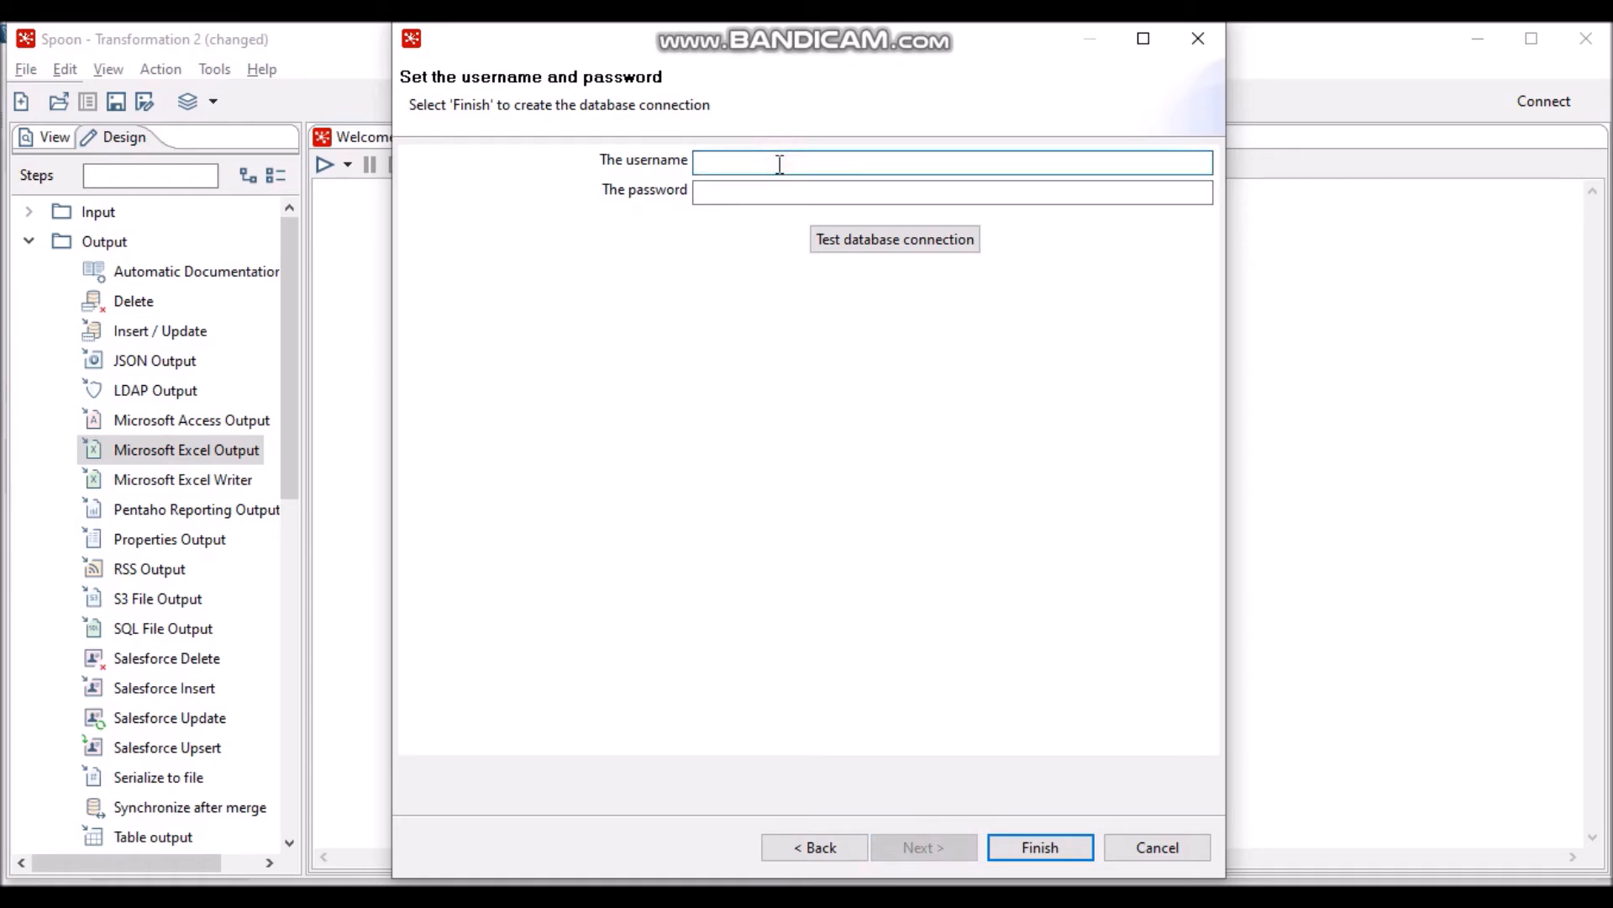
pyautogui.write('user_dwh_mahasiswa')
pyautogui.click(875, 192)
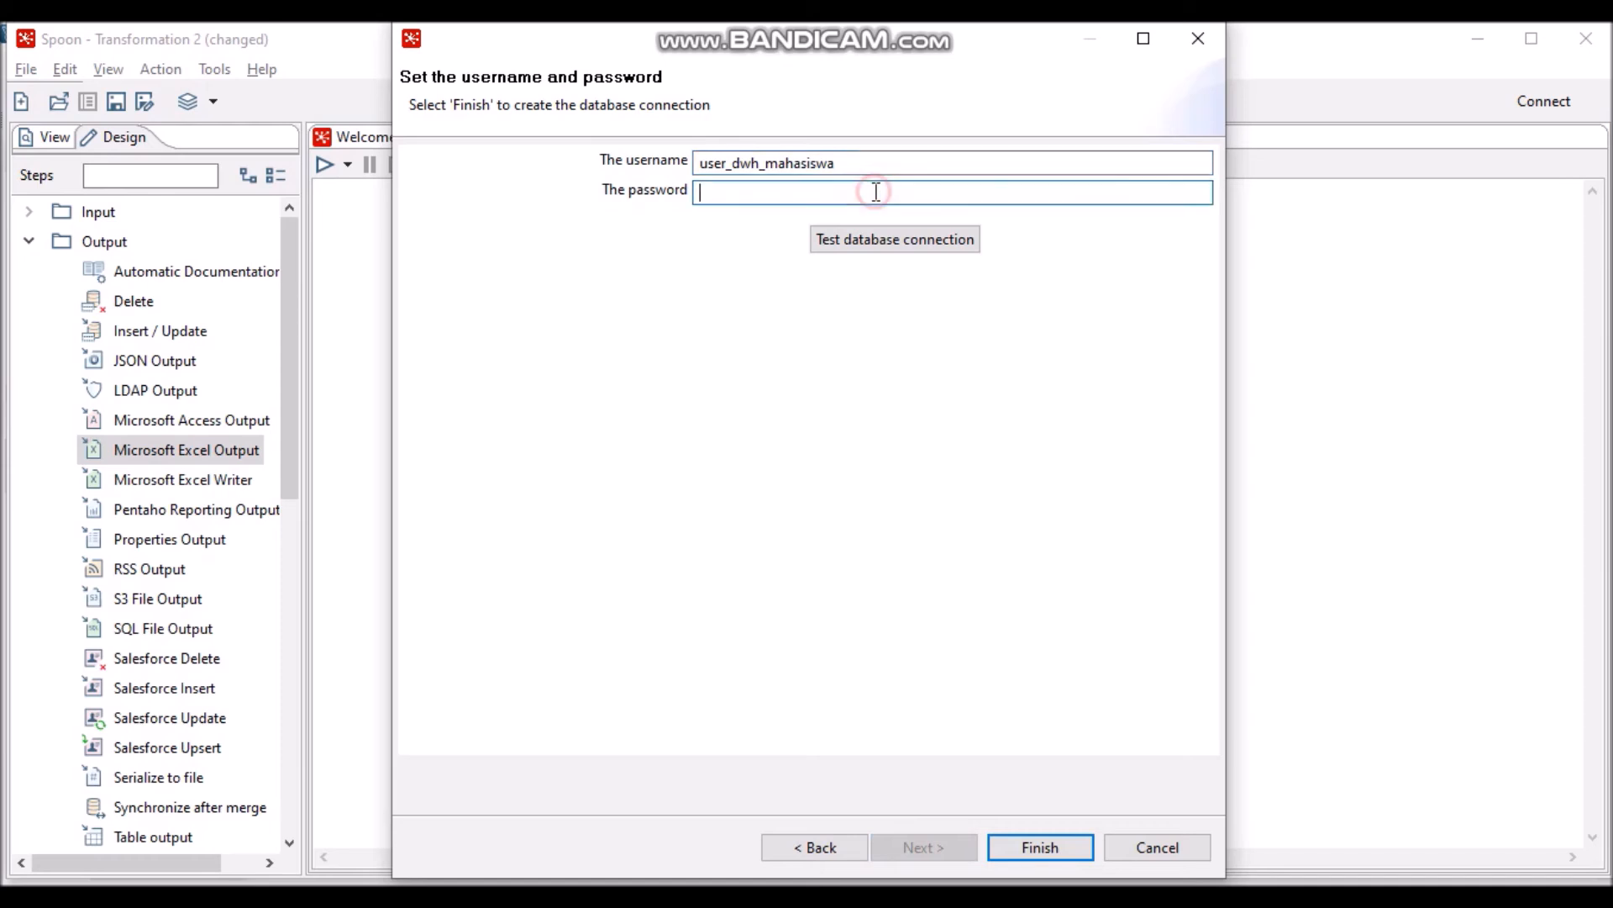
pyautogui.write('***')
pyautogui.click(966, 243)
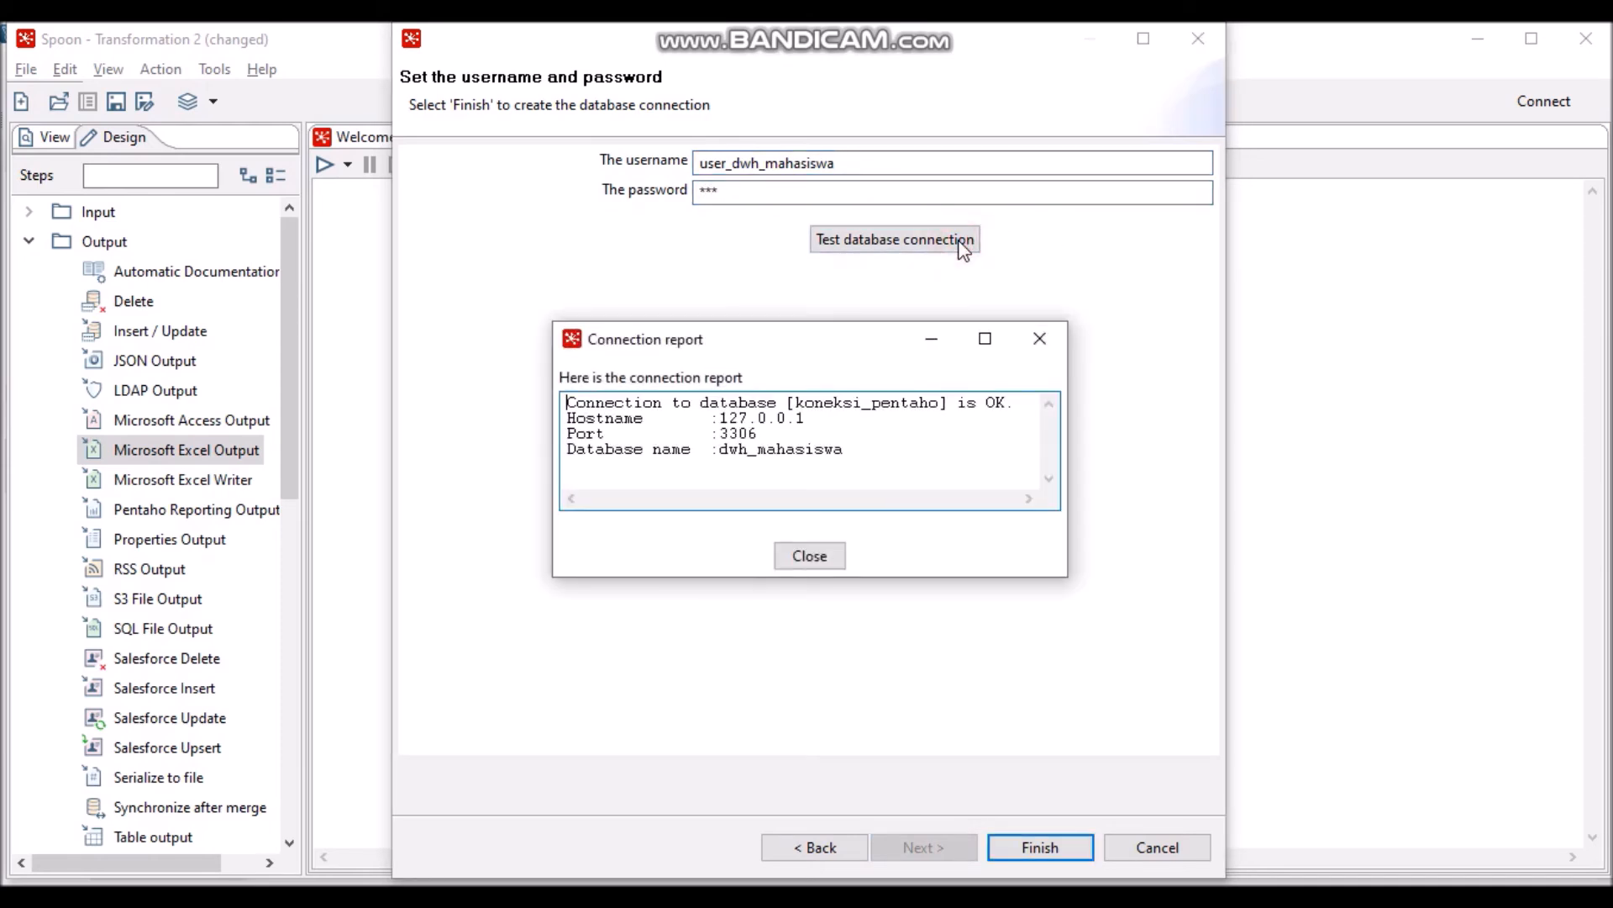
pyautogui.click(808, 558)
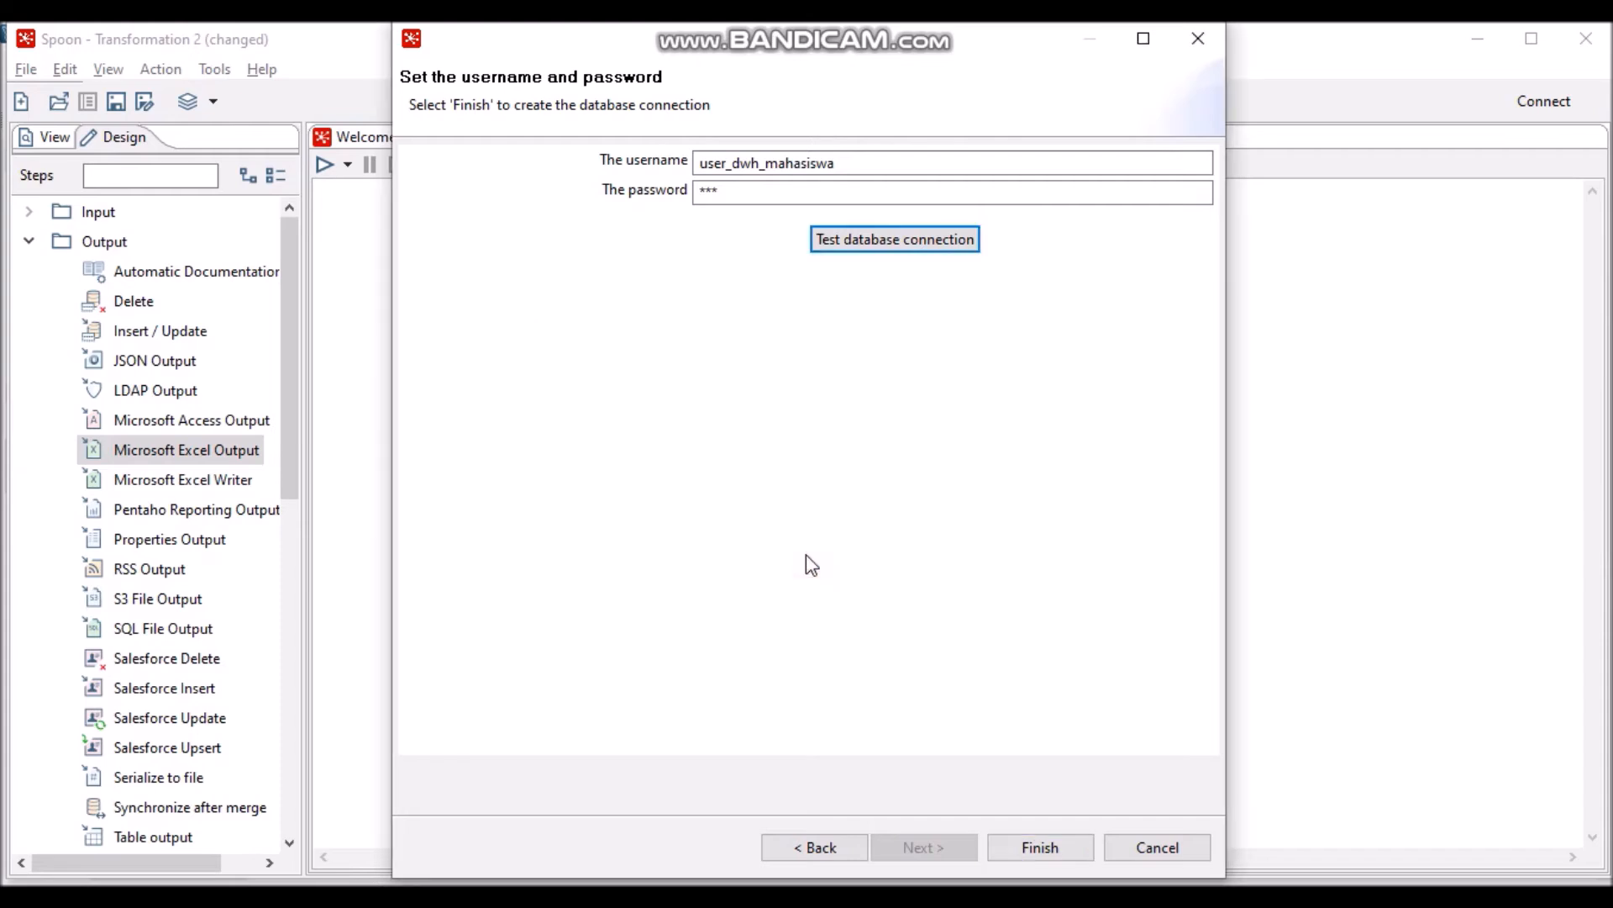
pyautogui.click(1042, 850)
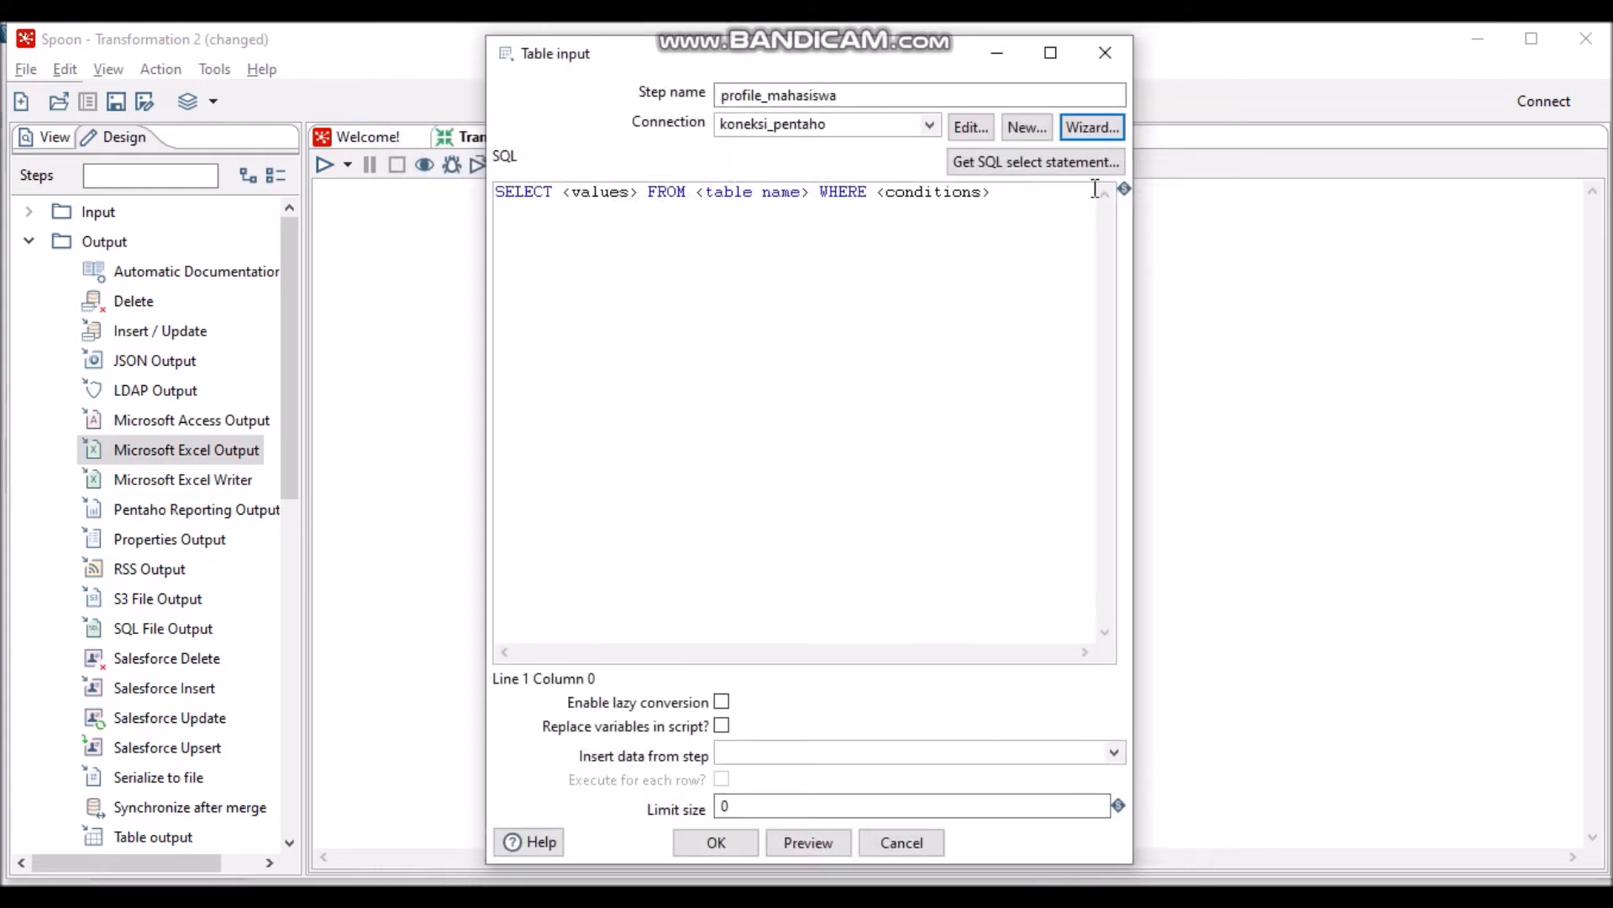
# - Generate a SELECT * FROM profil_mahasiswa query from koneksi_pentaho's table list, without listing field names
pyautogui.click(1089, 162)
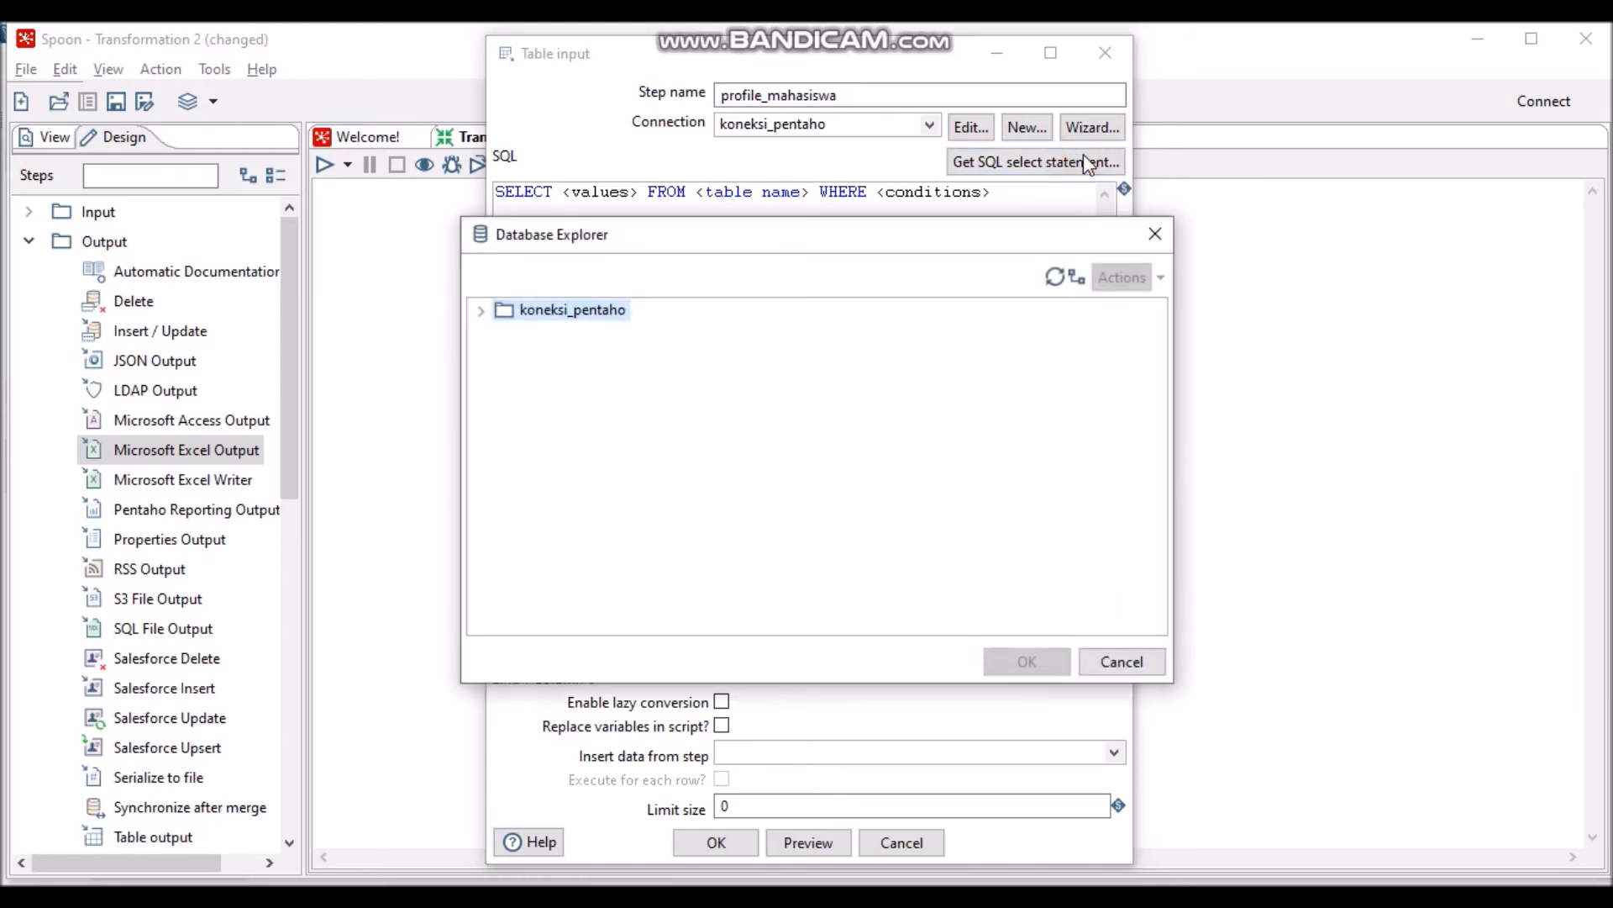
pyautogui.click(481, 310)
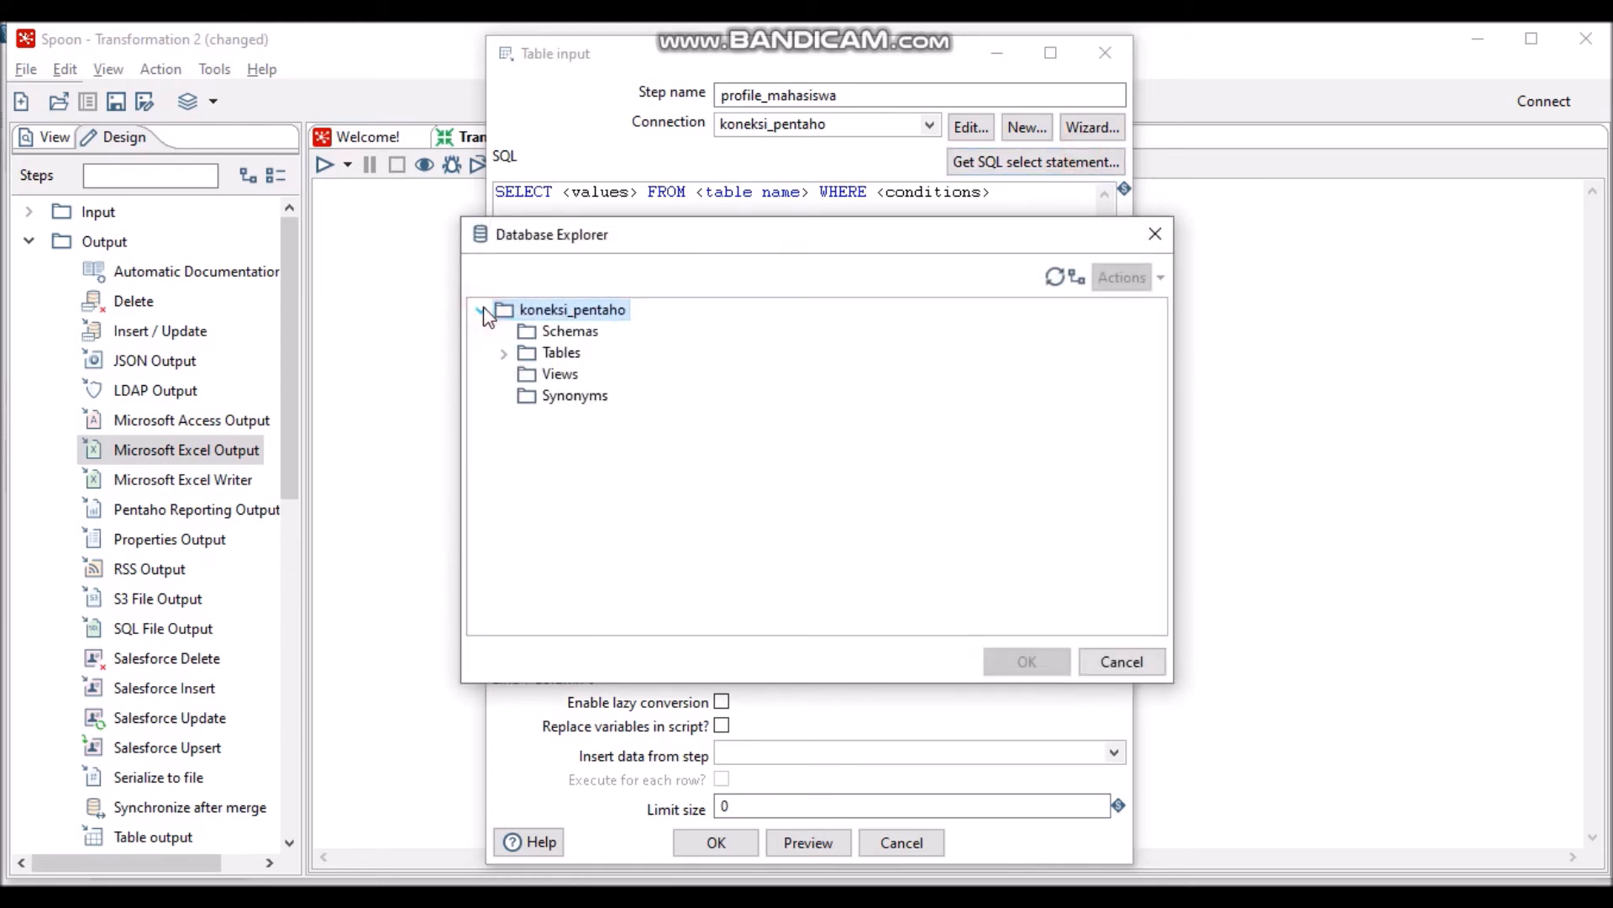
pyautogui.click(503, 354)
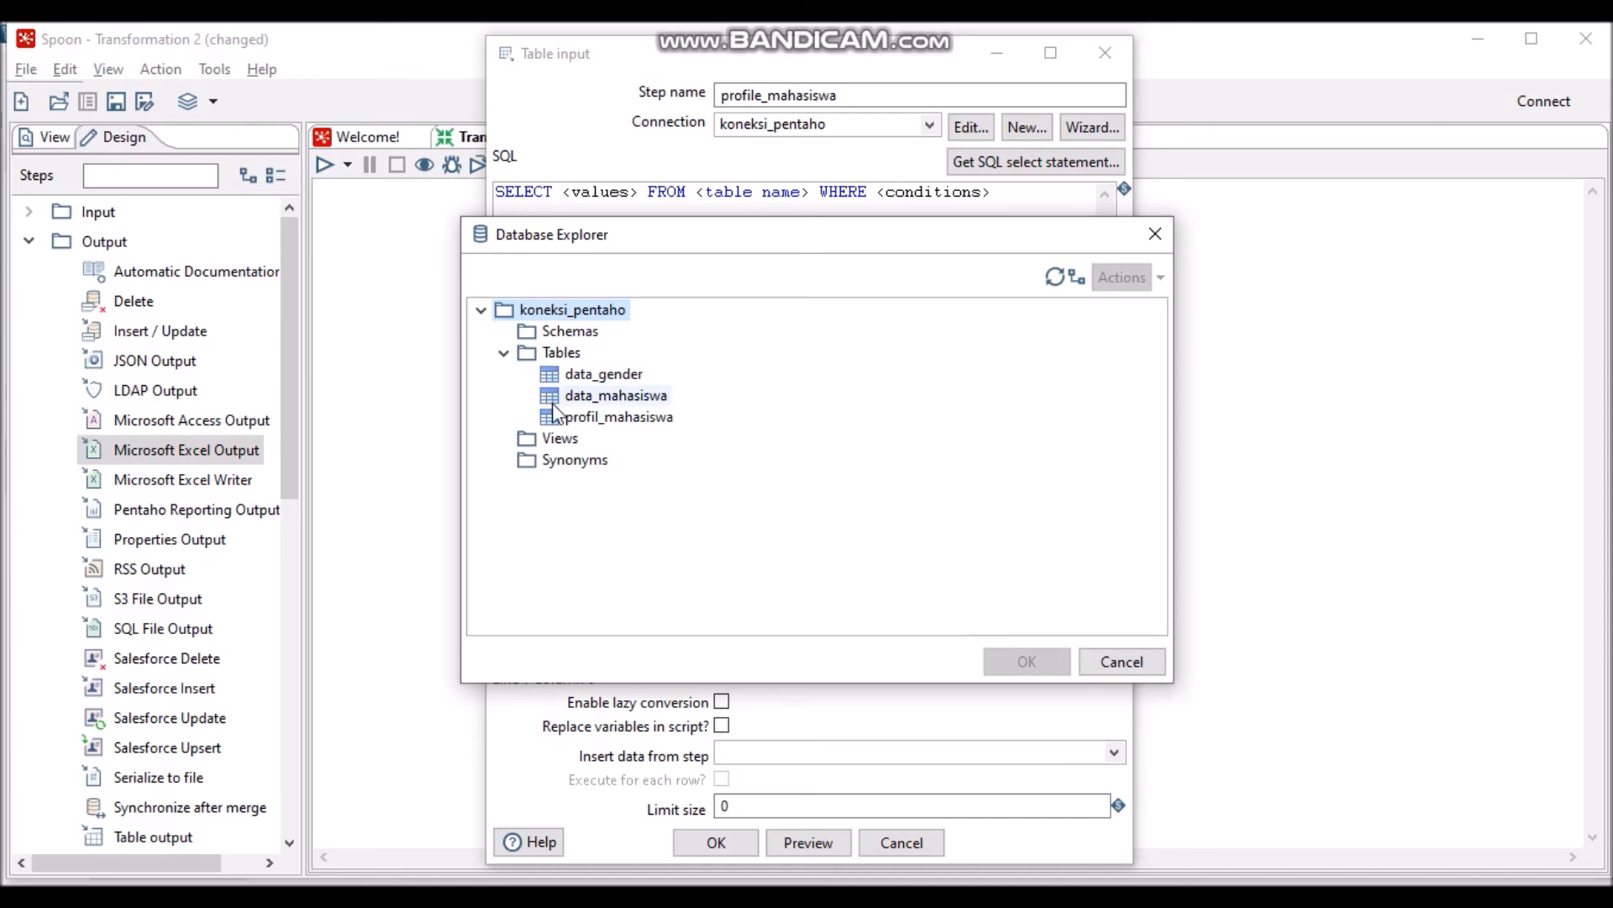
pyautogui.click(584, 420)
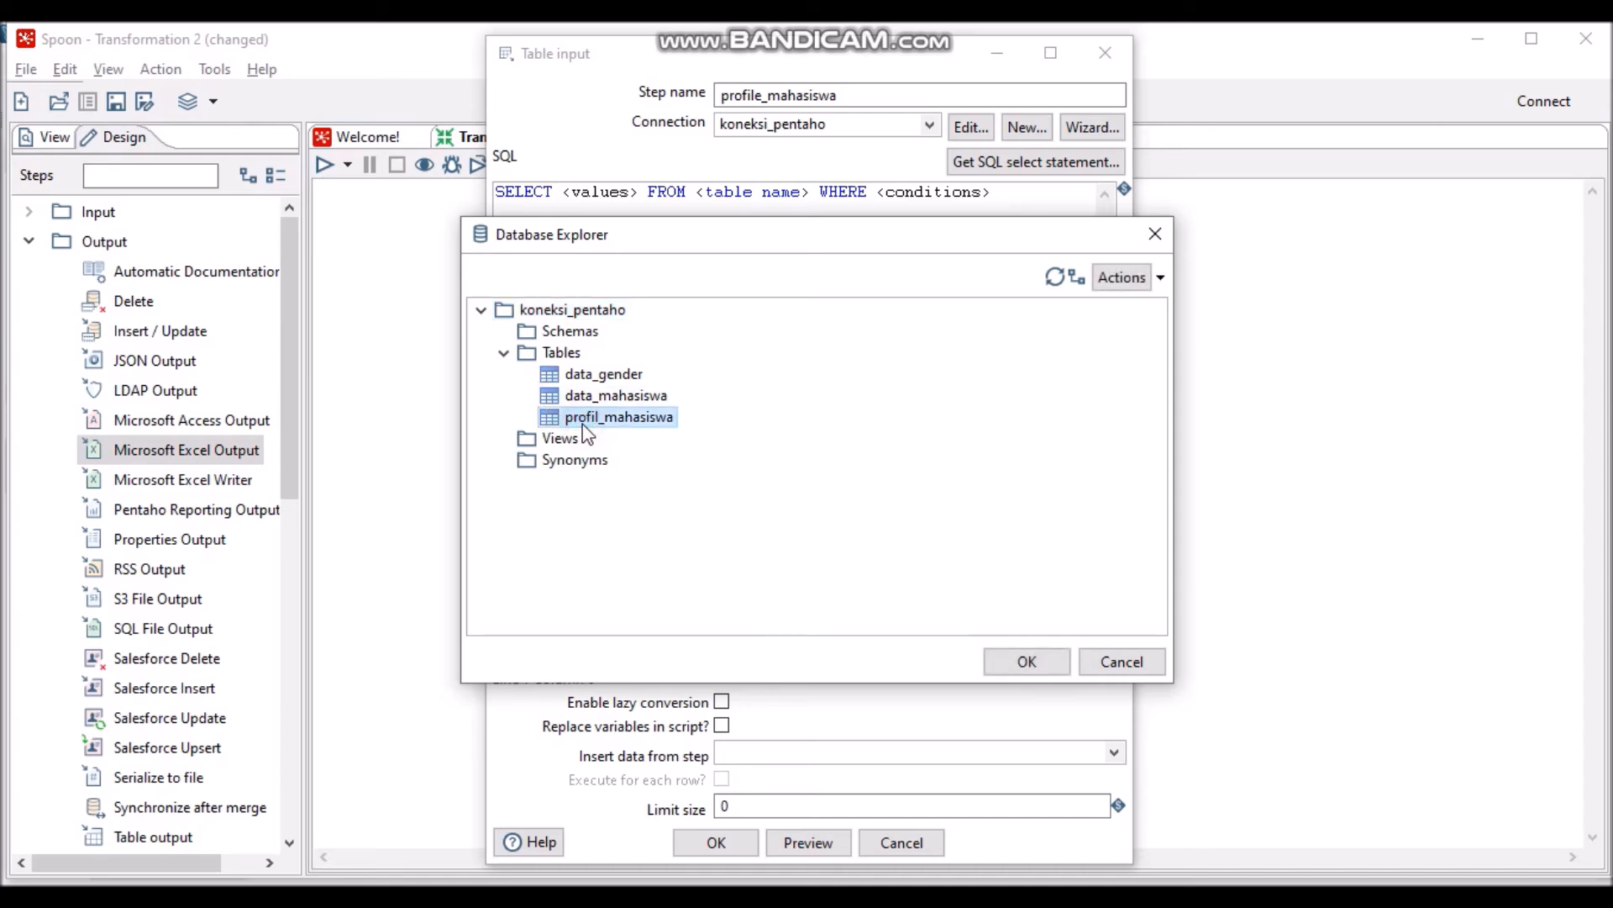
pyautogui.click(1020, 659)
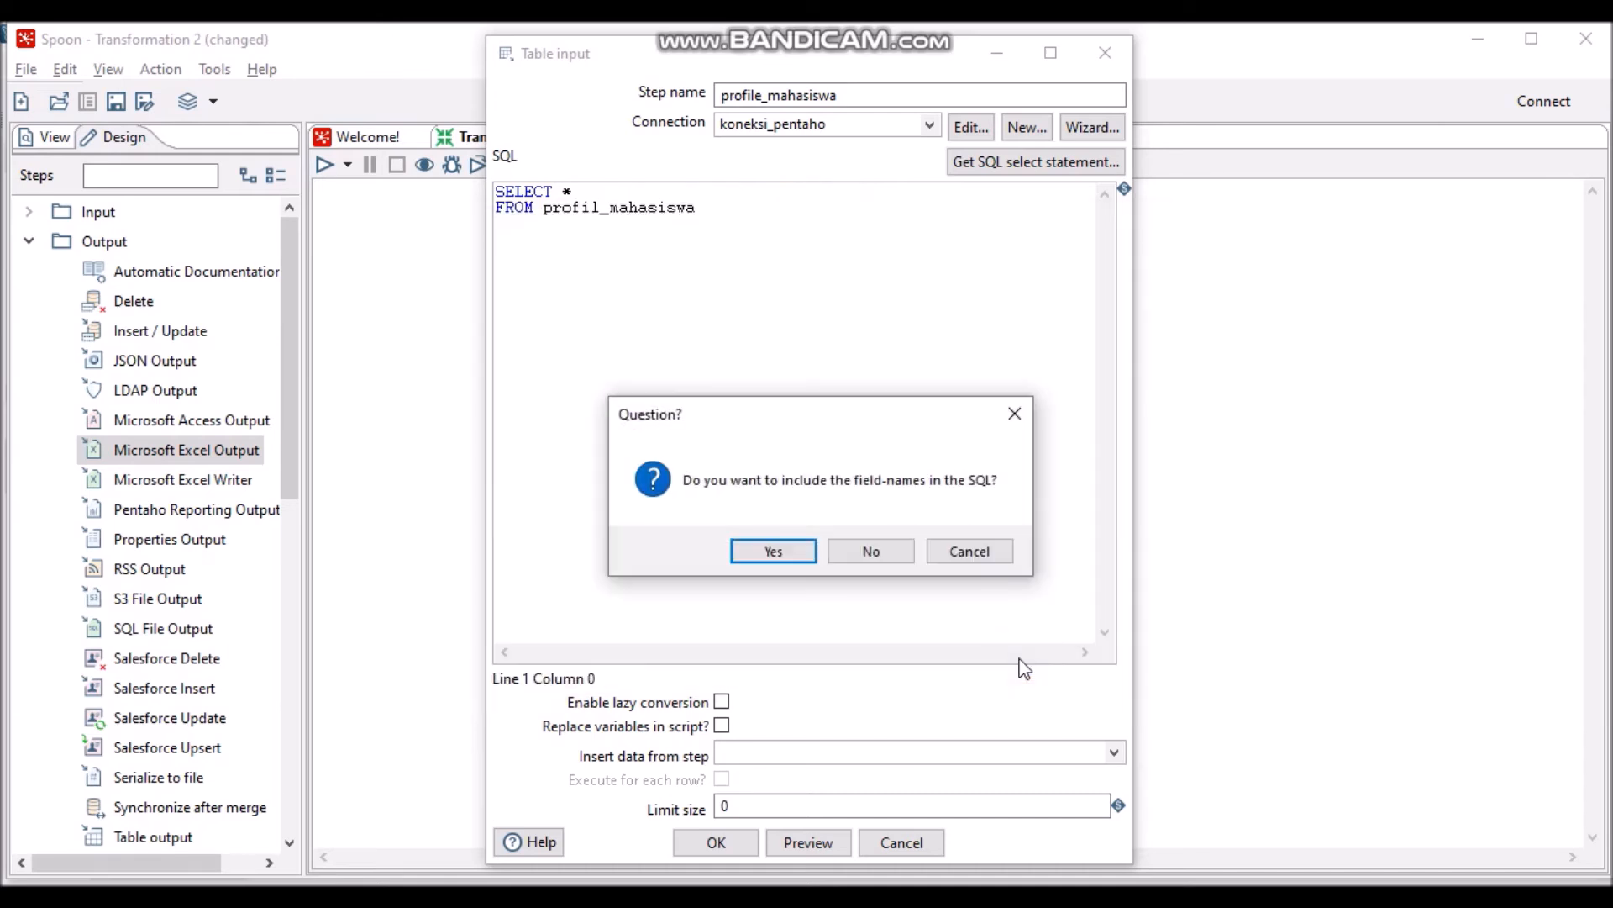
pyautogui.click(872, 551)
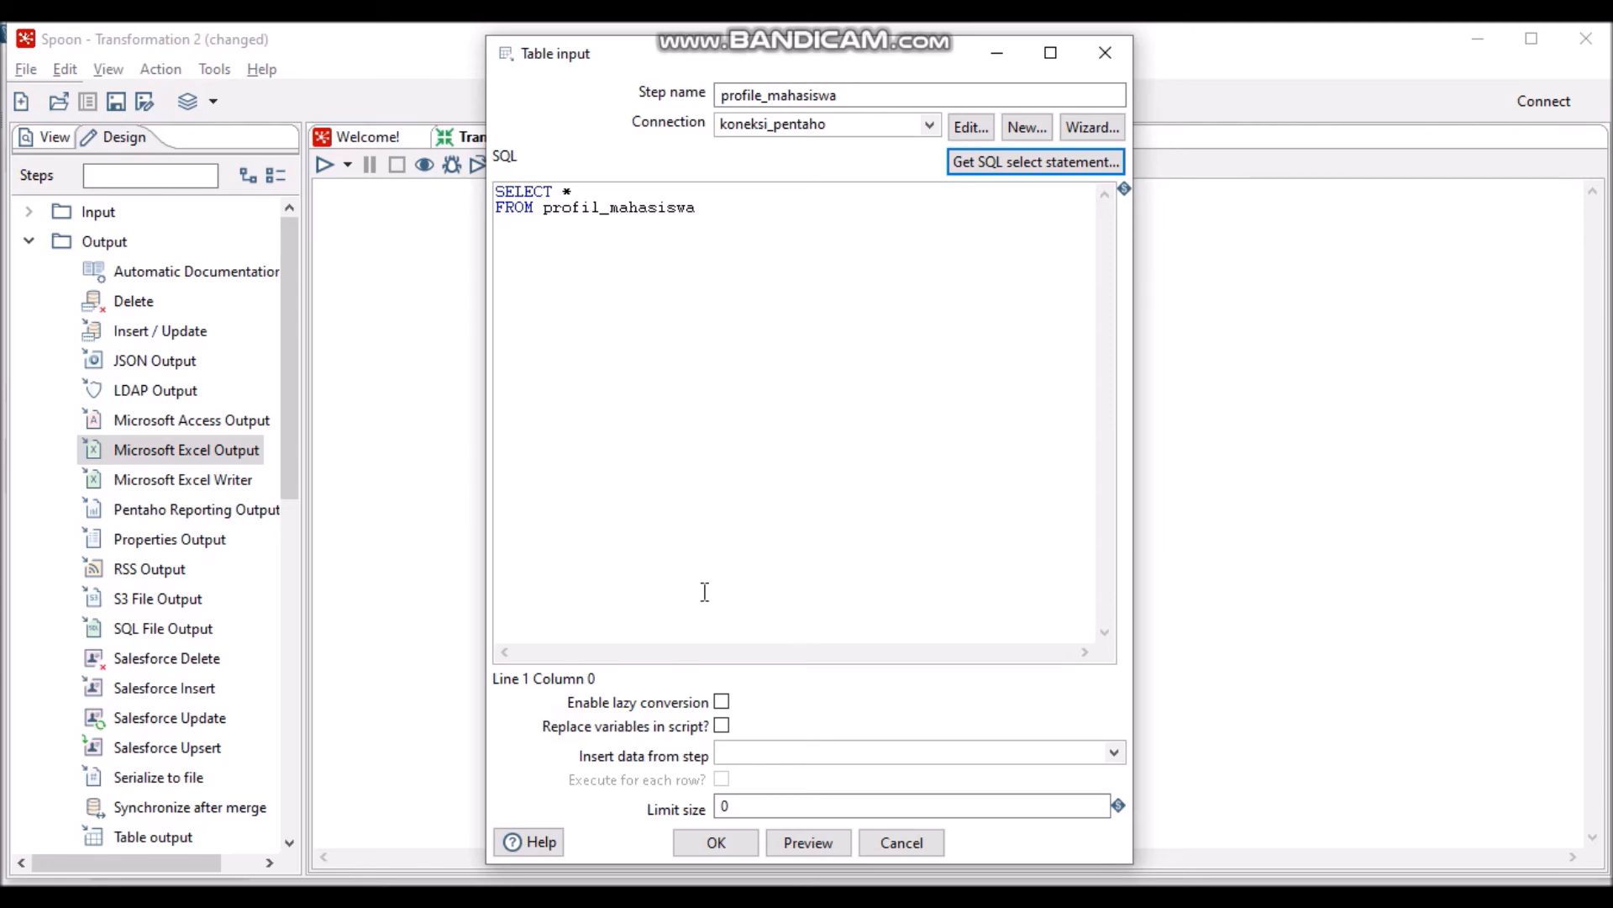
# - Preview the query's four rows of nim, nama and gender, then save the step
pyautogui.click(809, 843)
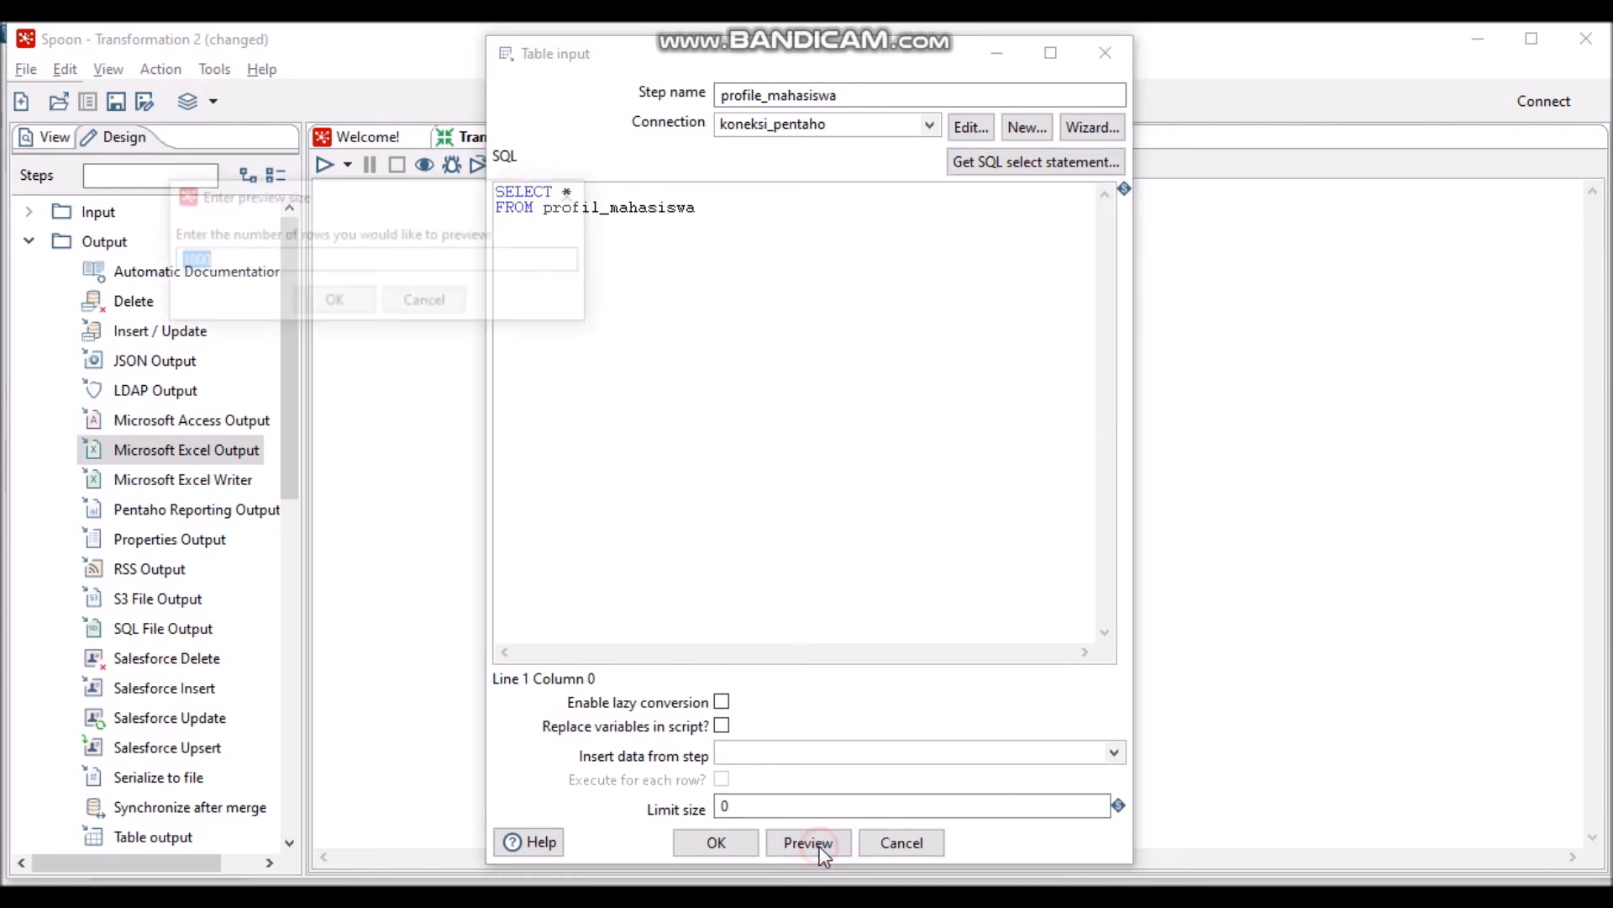
pyautogui.click(353, 308)
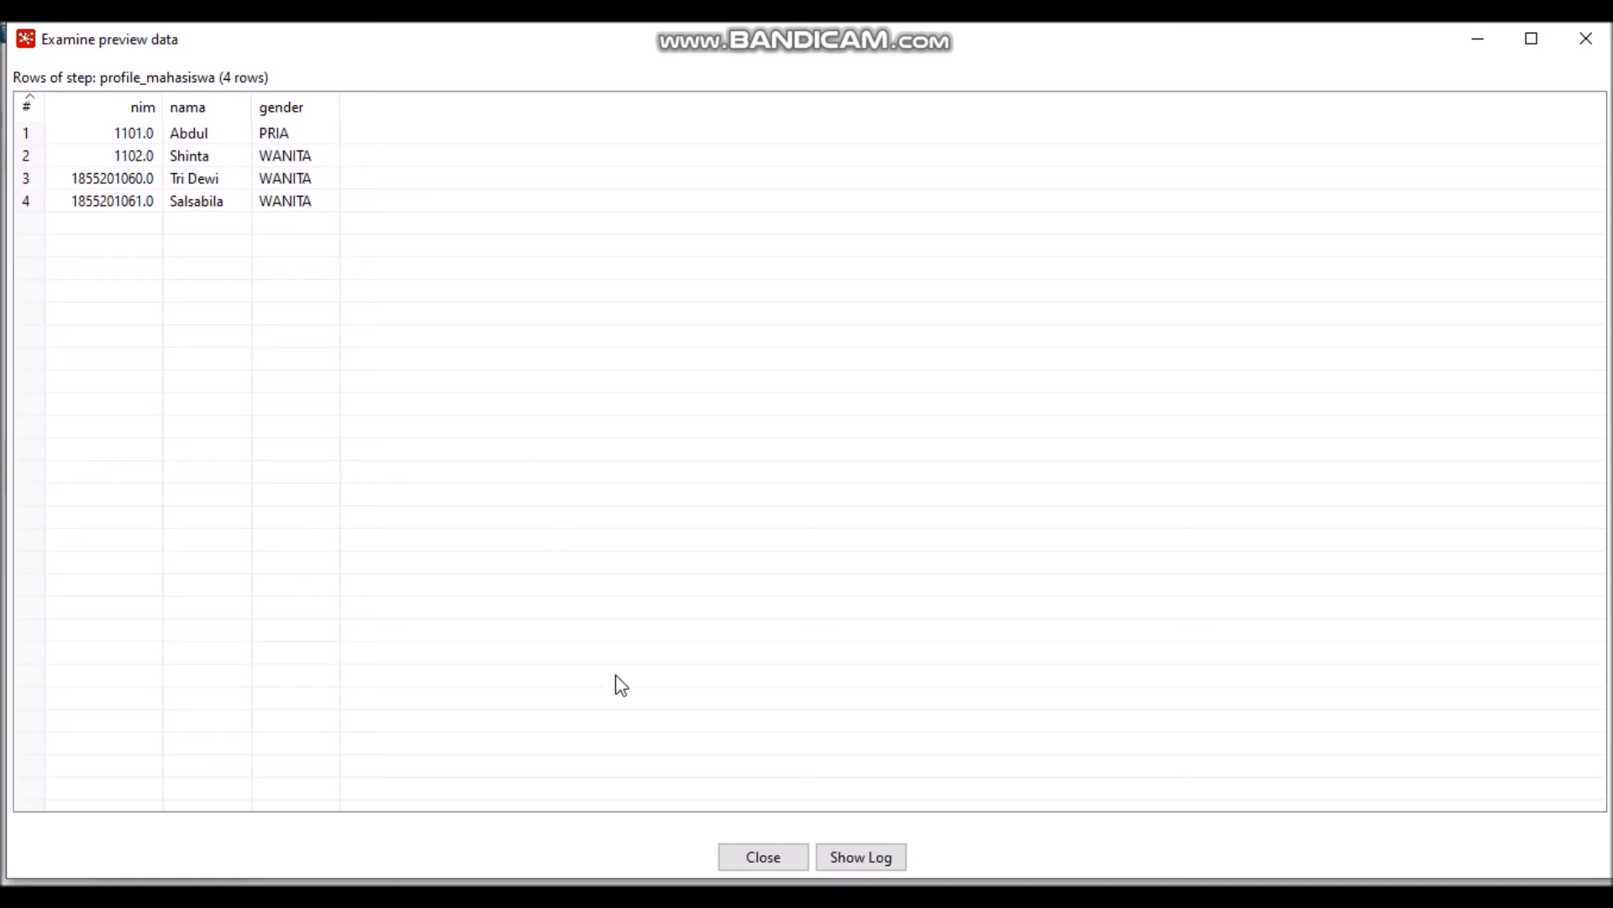
pyautogui.click(775, 859)
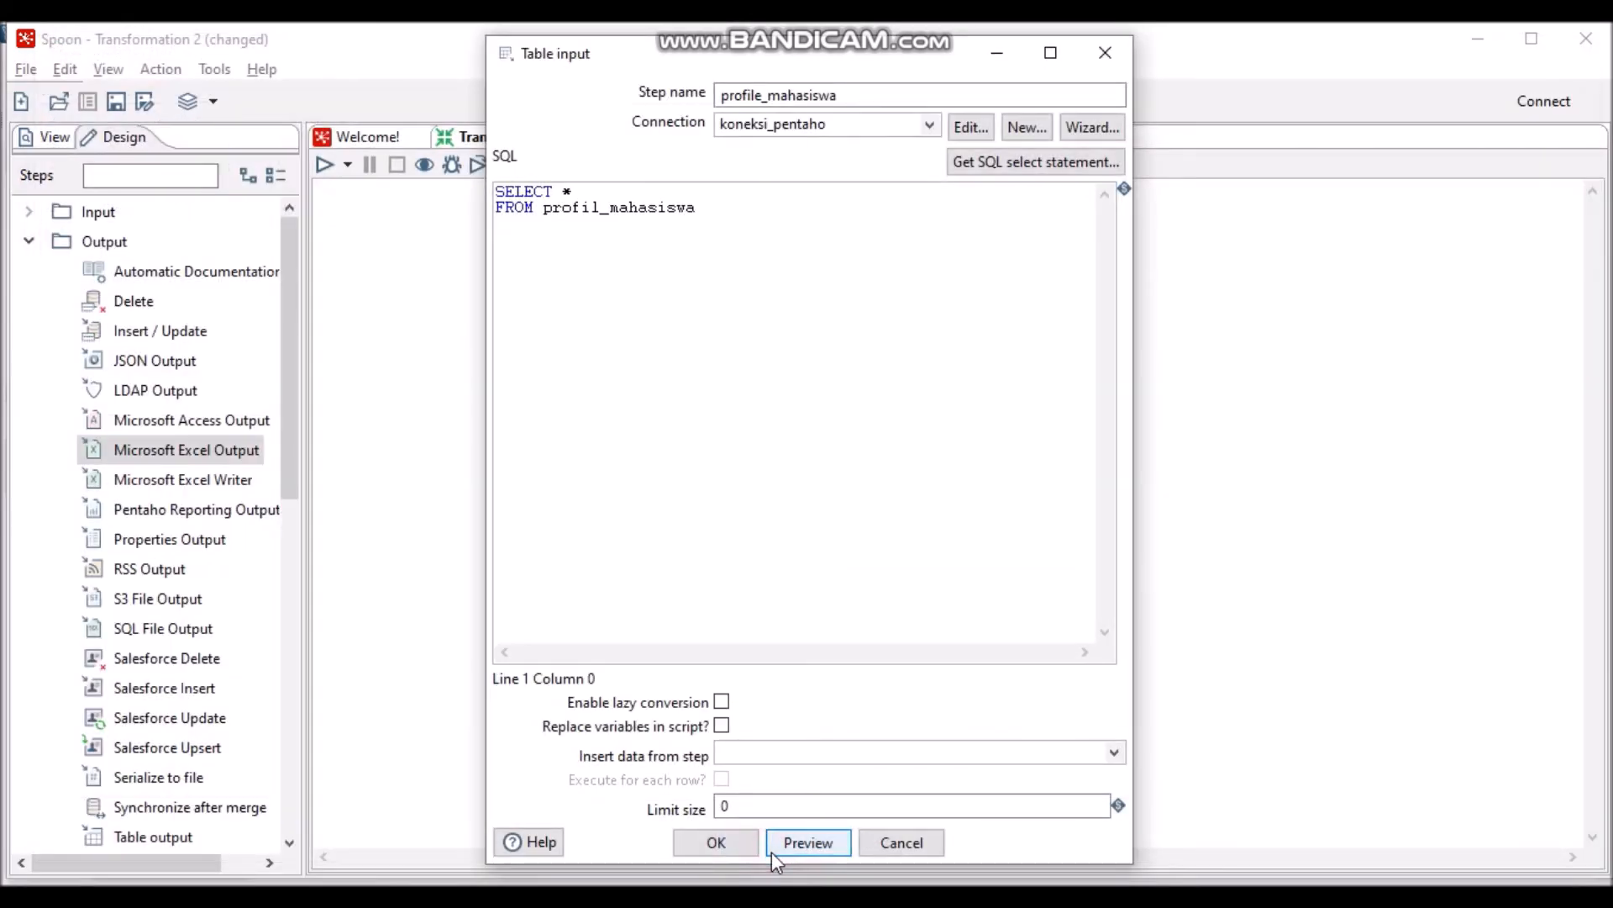
pyautogui.click(716, 843)
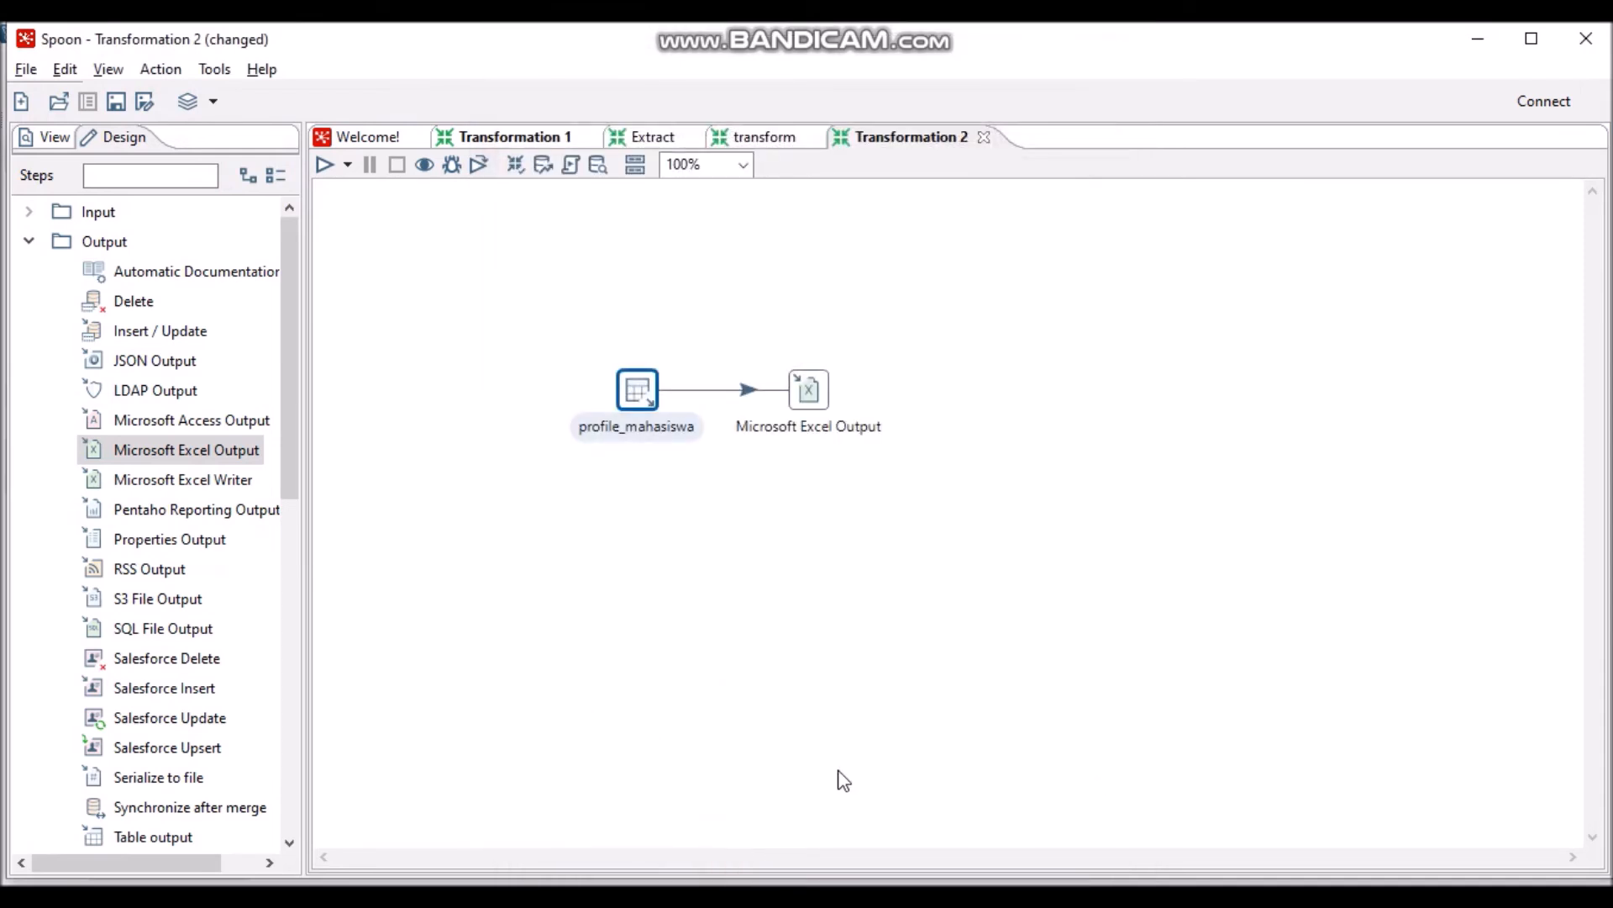
# - Name the Excel output step 'Export profile_mahasiswa', keeping its default file.xls output
pyautogui.click(817, 393)
pyautogui.doubleClick(817, 393)
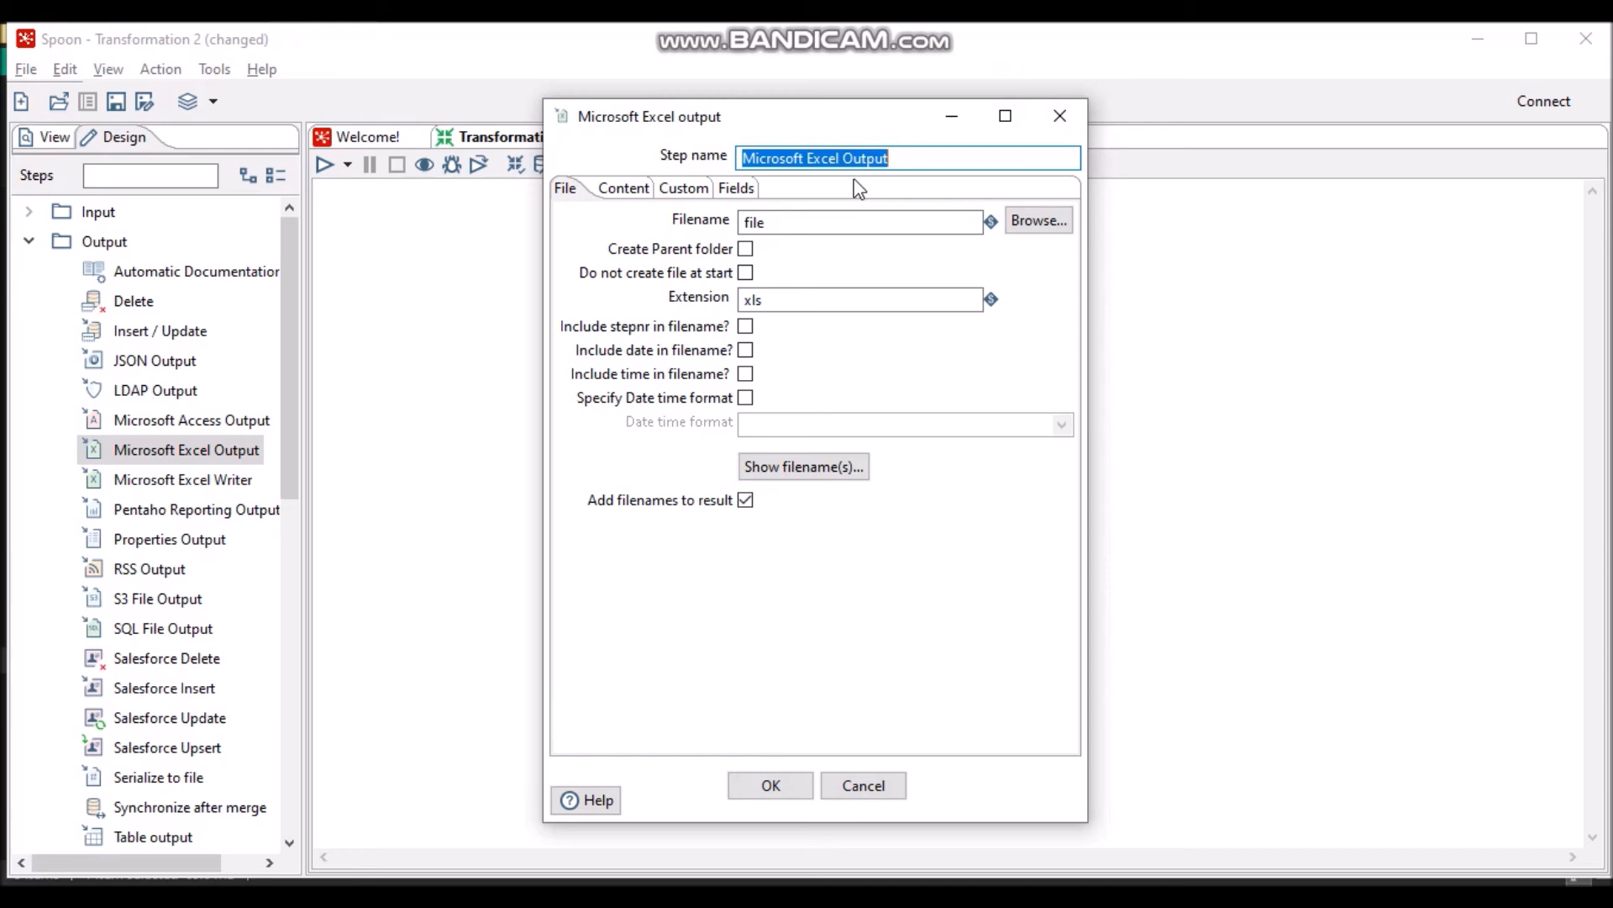
pyautogui.write('Export')
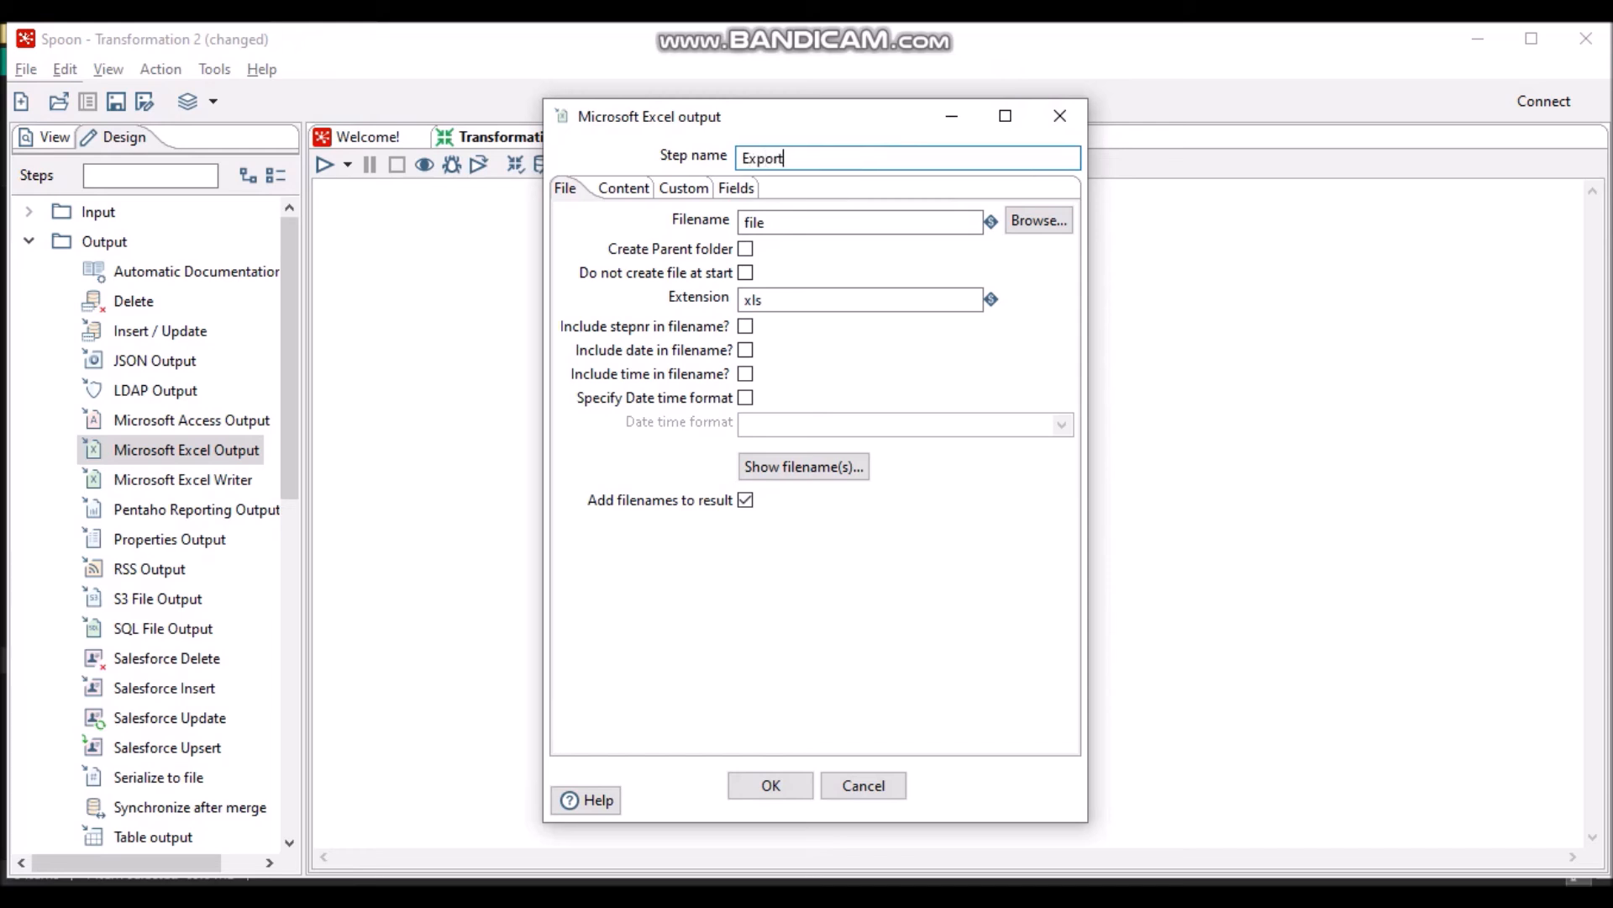
pyautogui.write(' profile_mahasiswa')
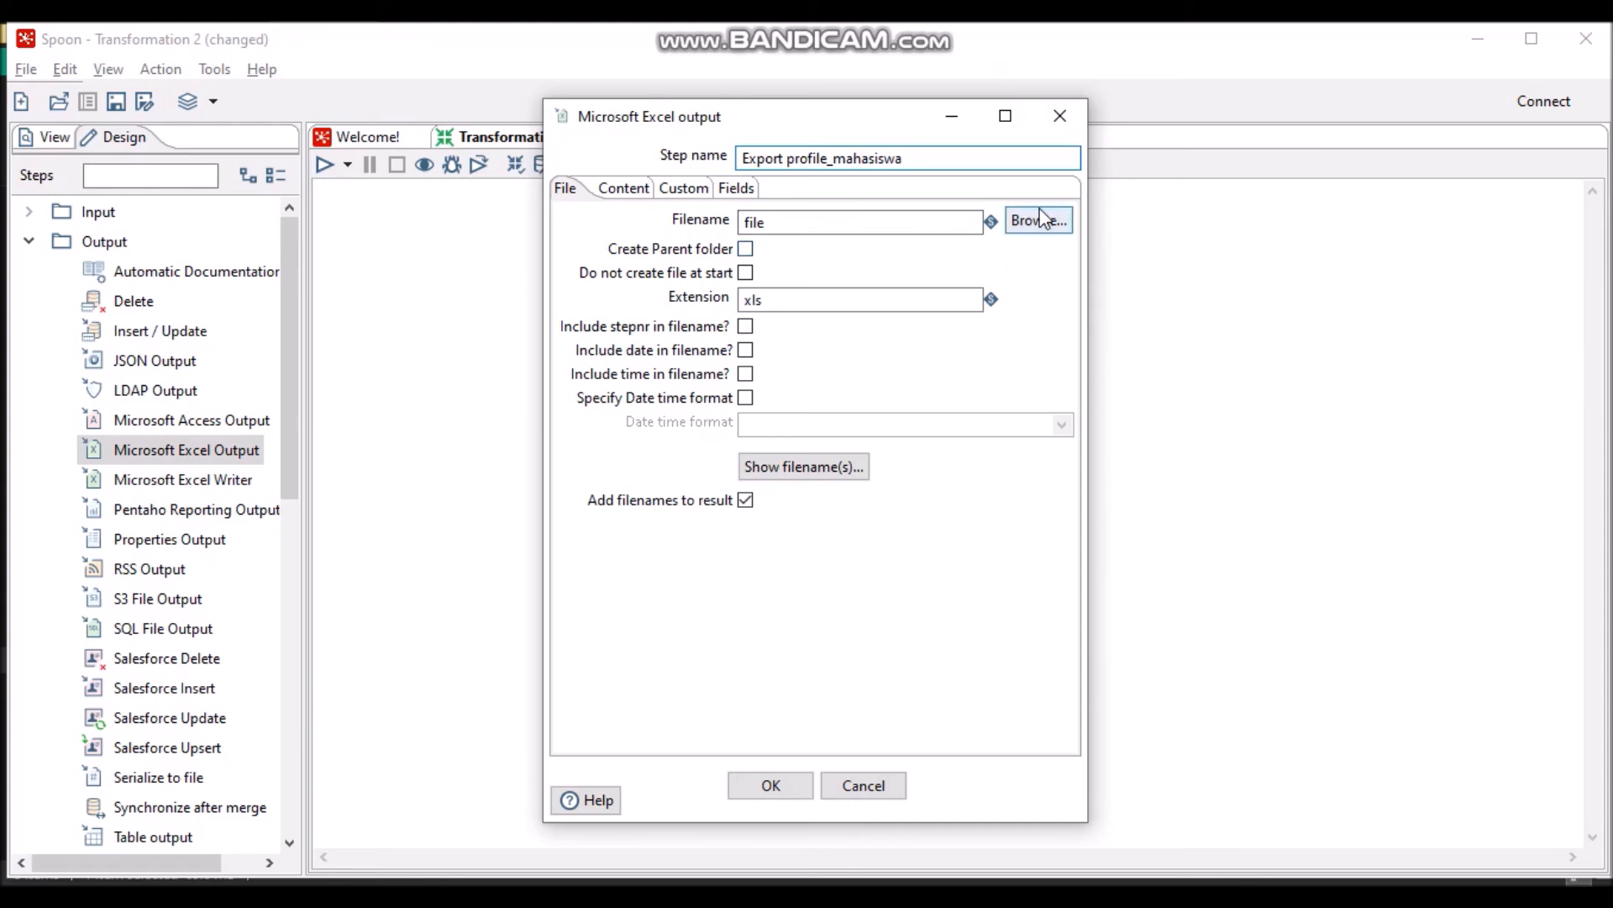
pyautogui.press('Return')
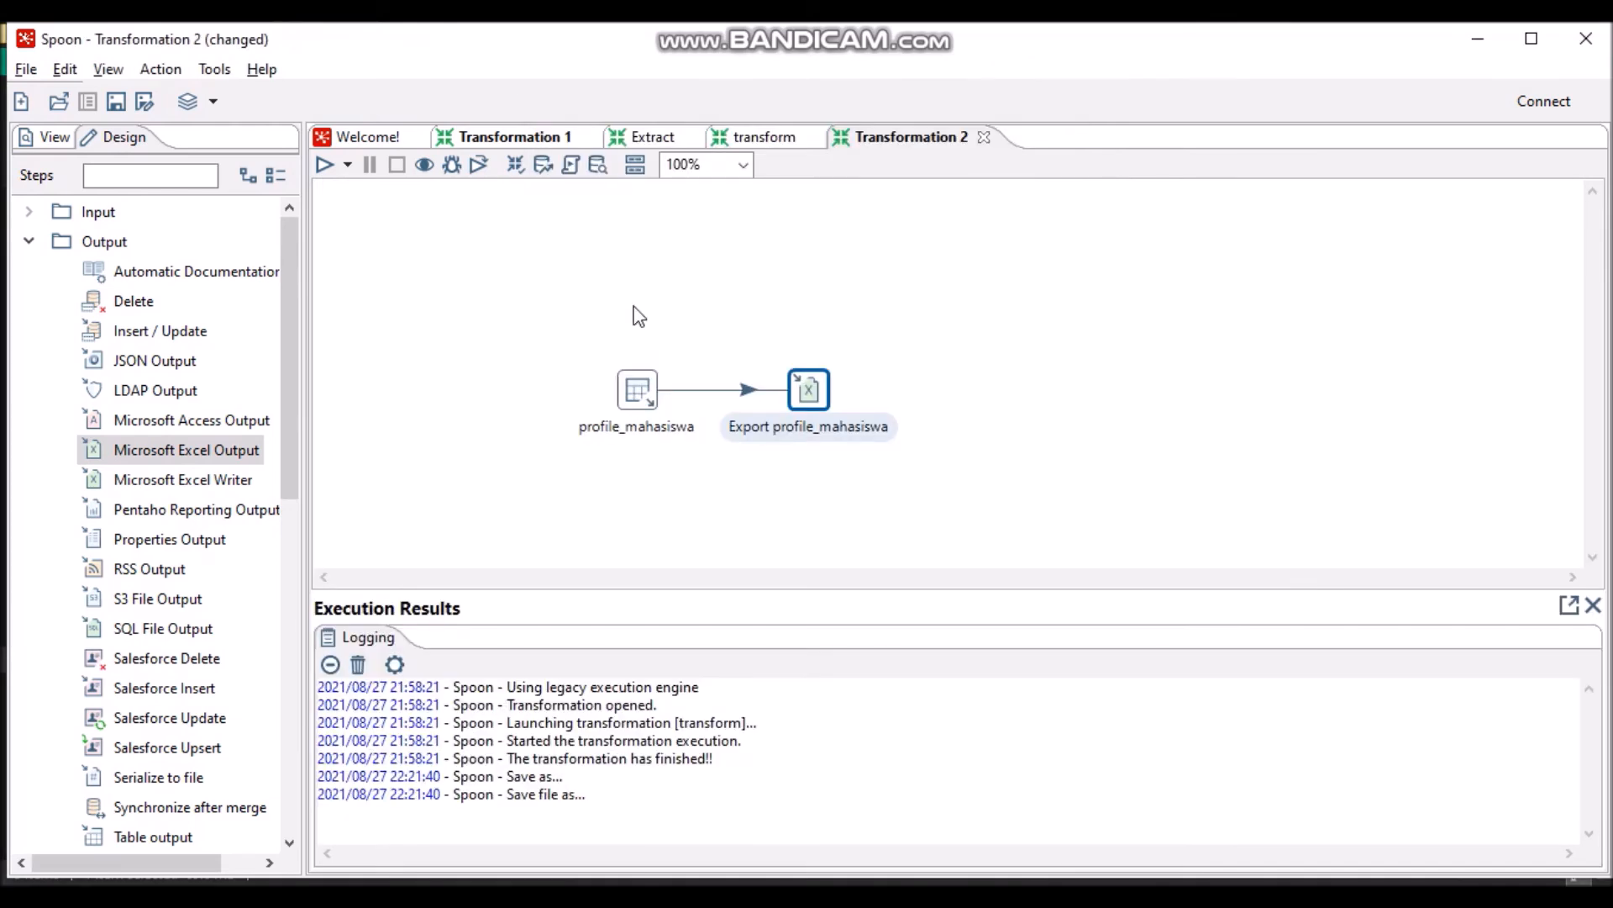
# - Run the transformation, saving it as 'Loading'; both steps succeed, exporting 4 rows
pyautogui.click(325, 166)
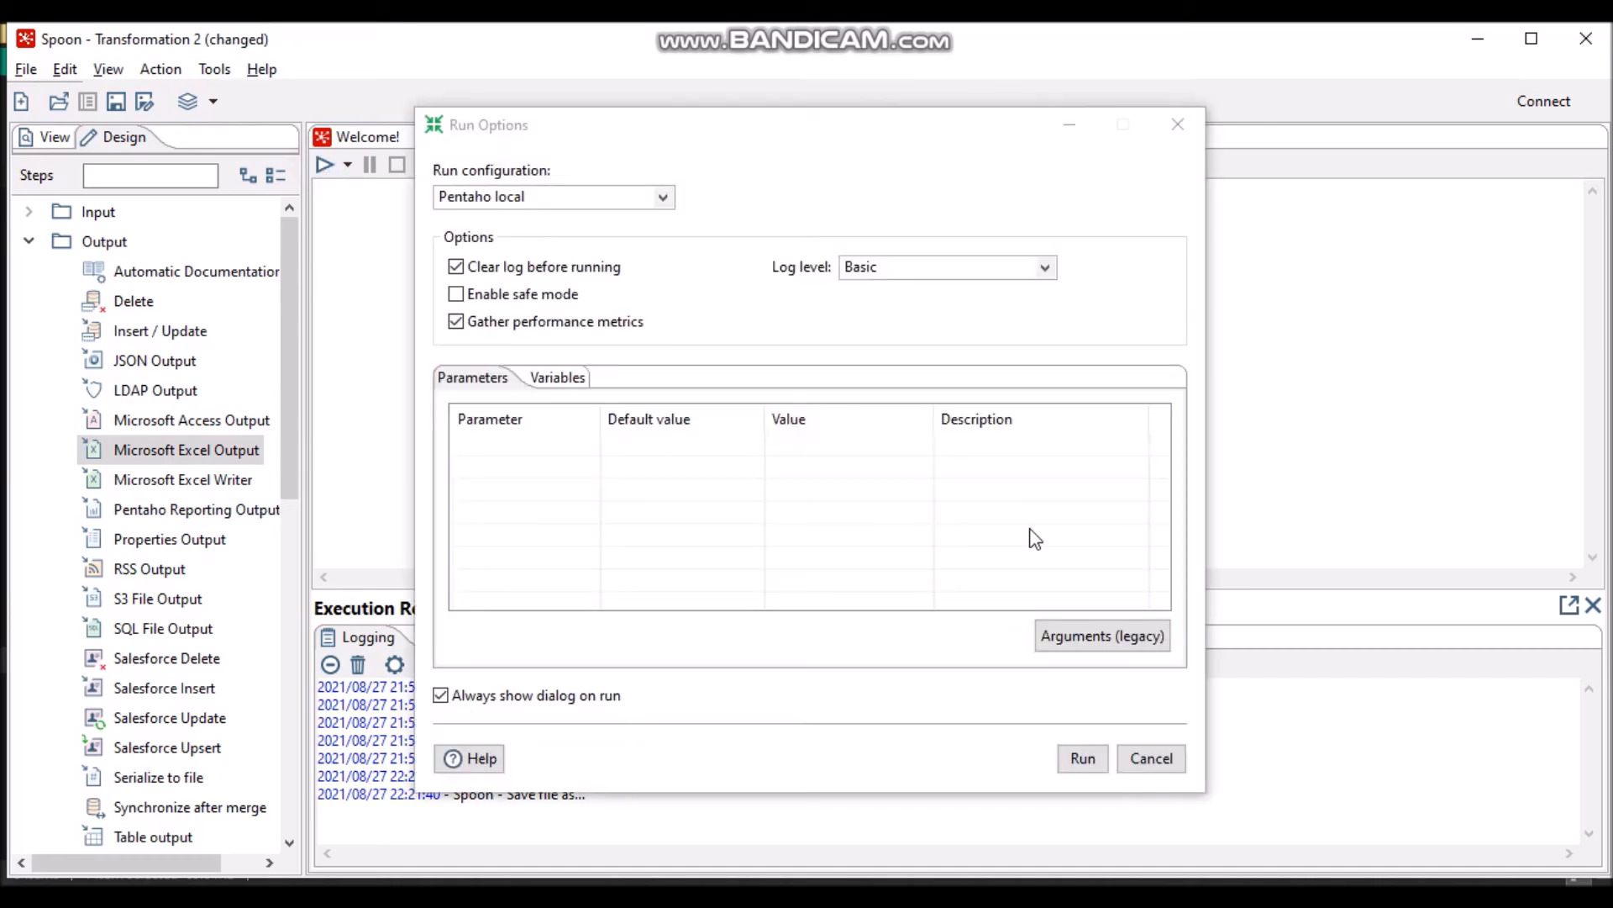
pyautogui.click(1092, 762)
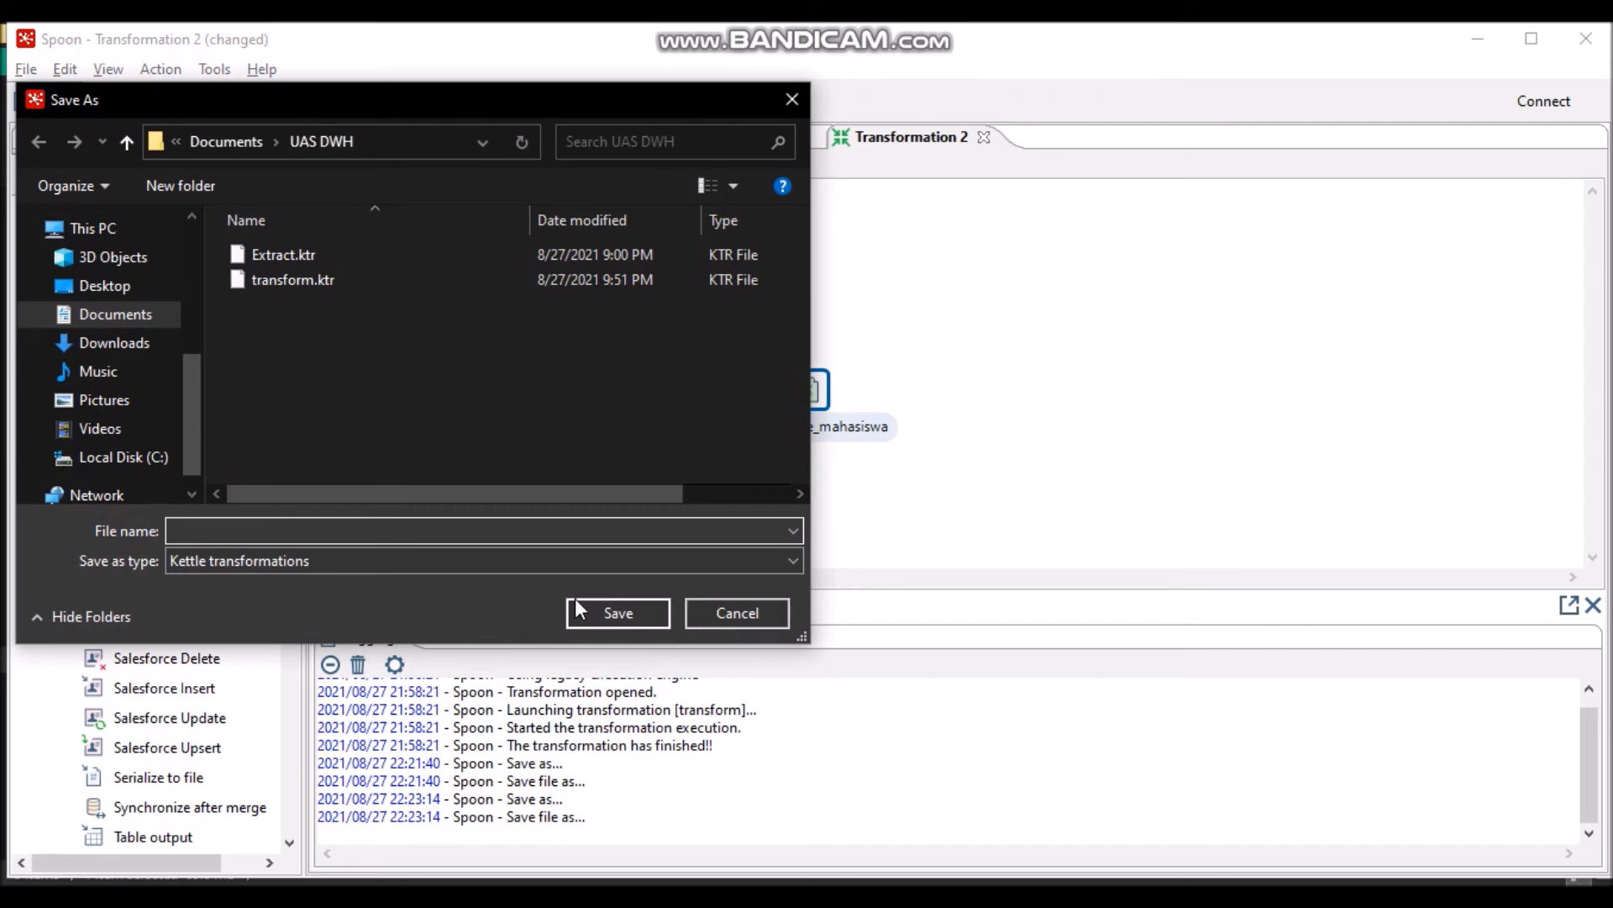
pyautogui.write('Loading')
pyautogui.click(655, 616)
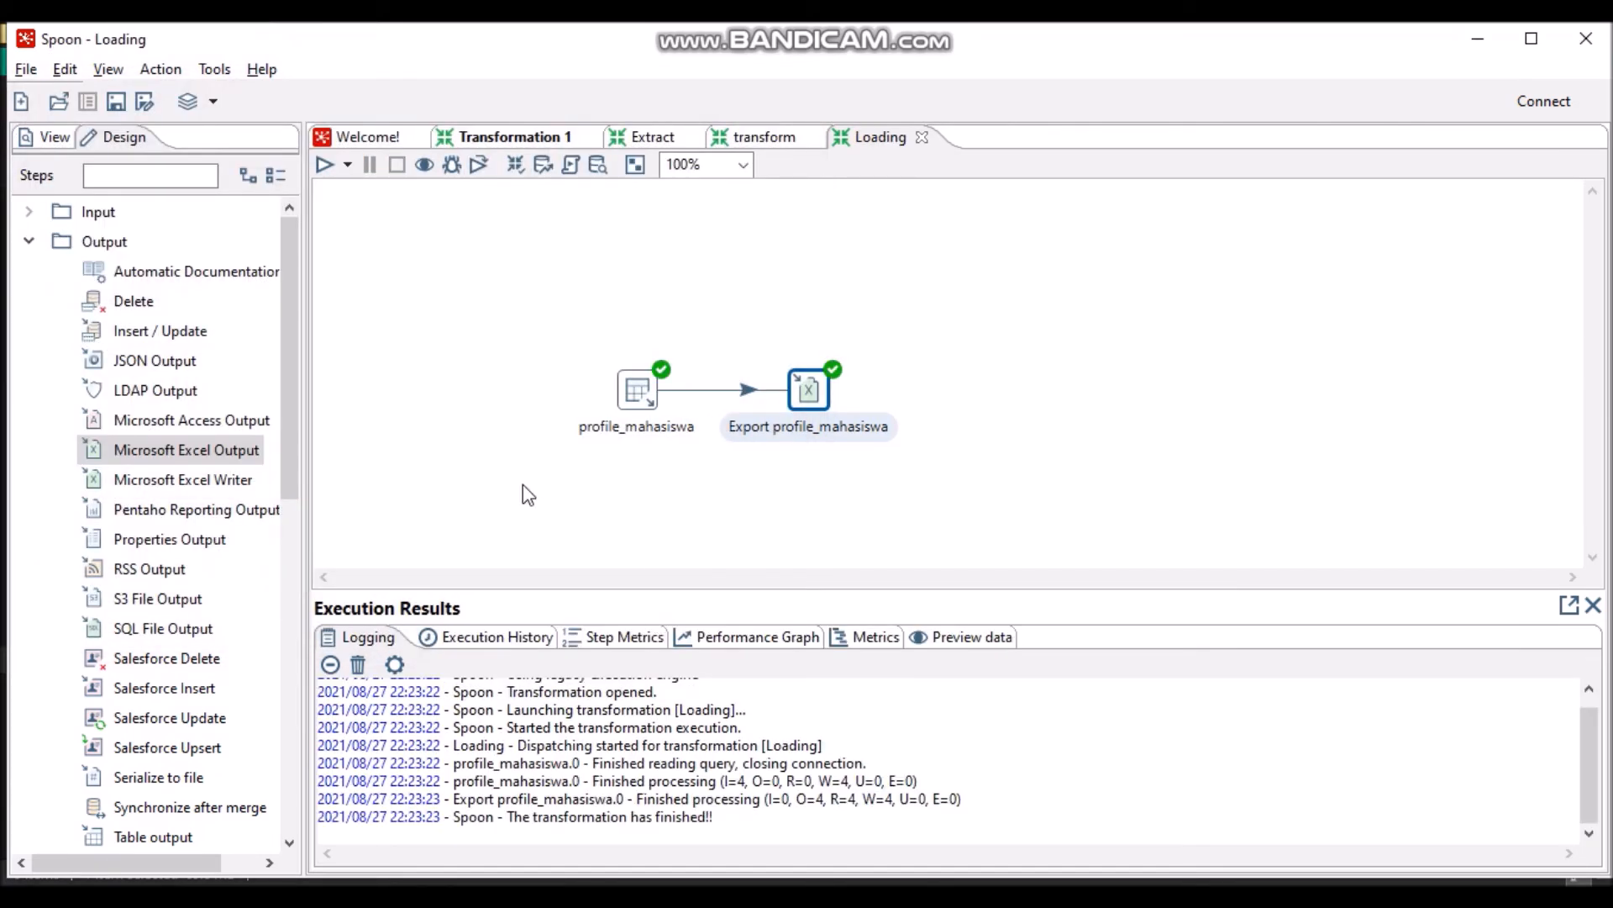
# - Start a new empty job, Job 1, from File > New > Job
pyautogui.click(23, 72)
pyautogui.moveTo(199, 98)
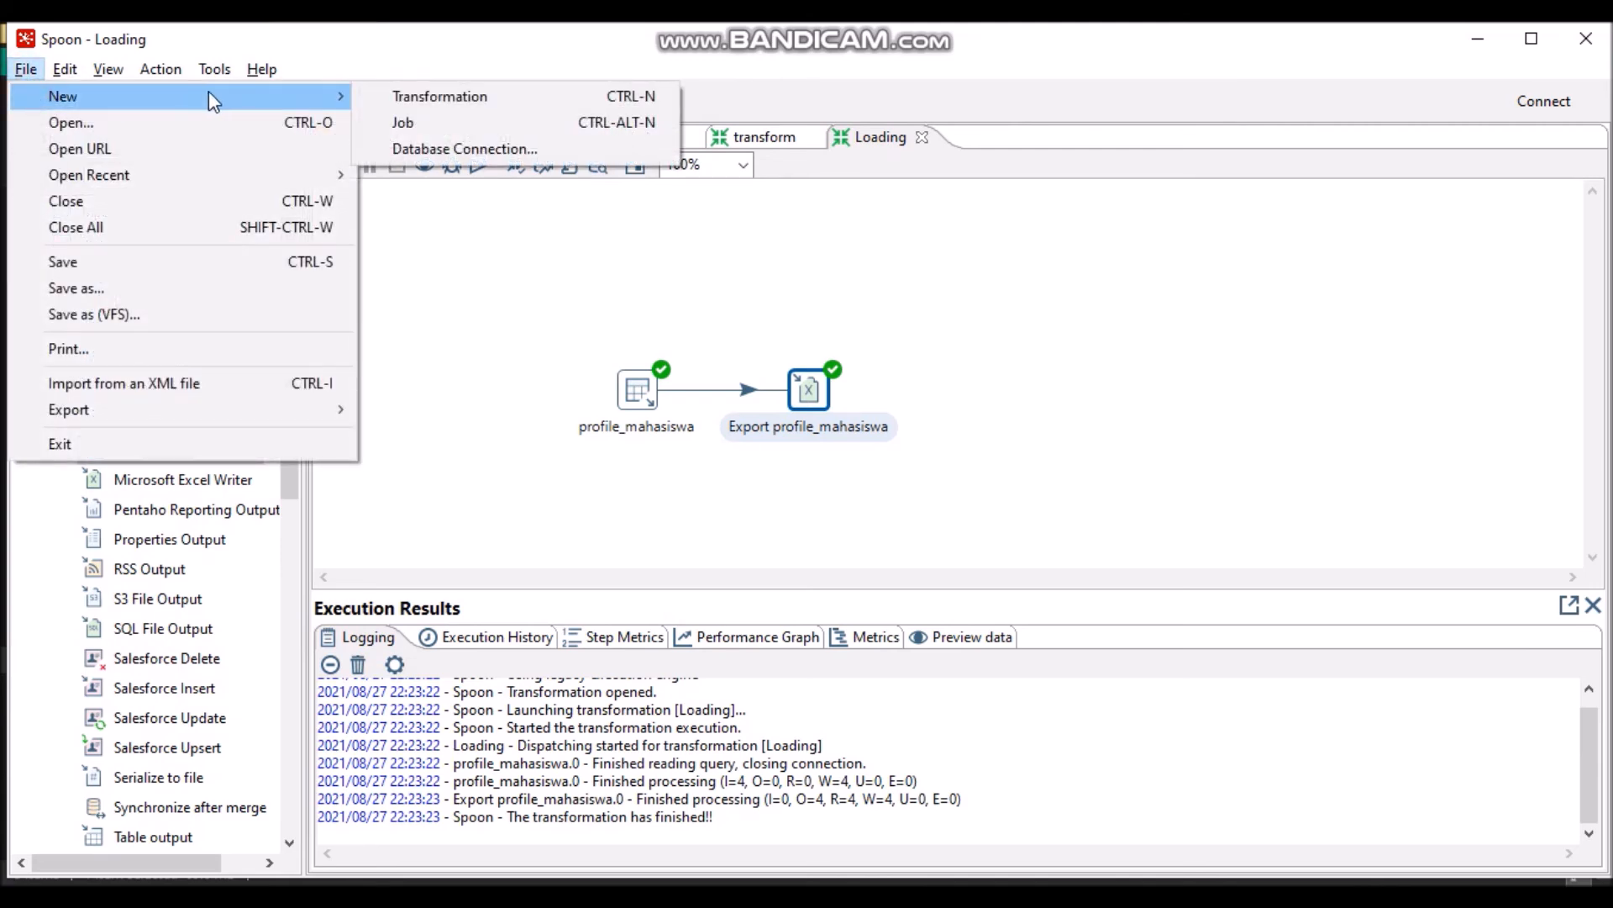
pyautogui.click(392, 123)
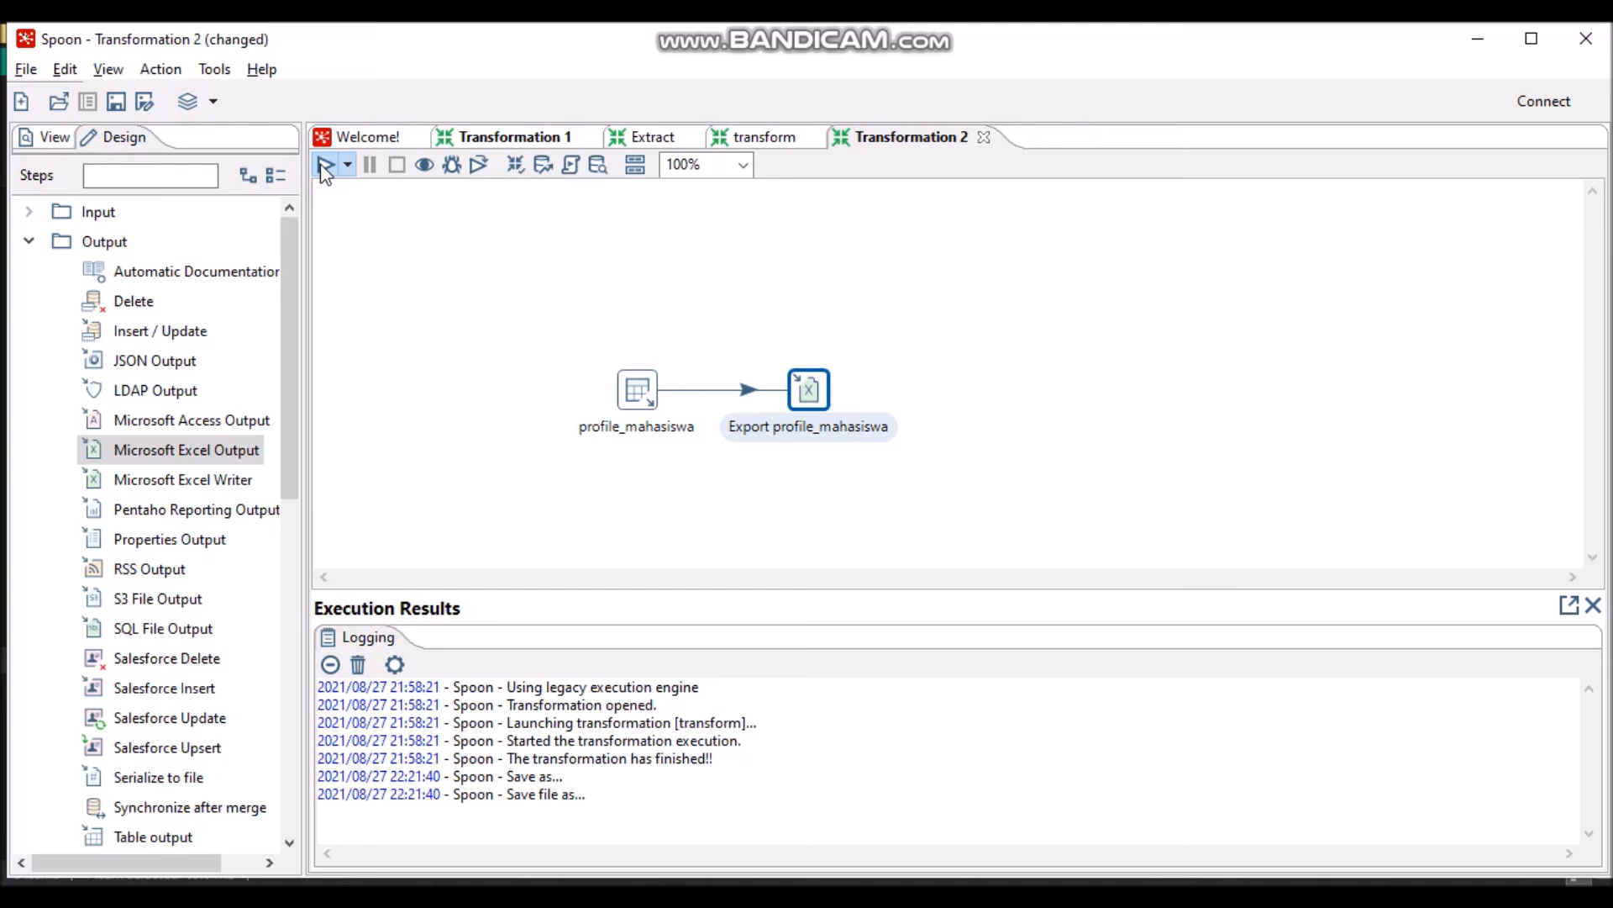
# - Run the export transformation, saving it under the name 'Loading'
pyautogui.click(325, 166)
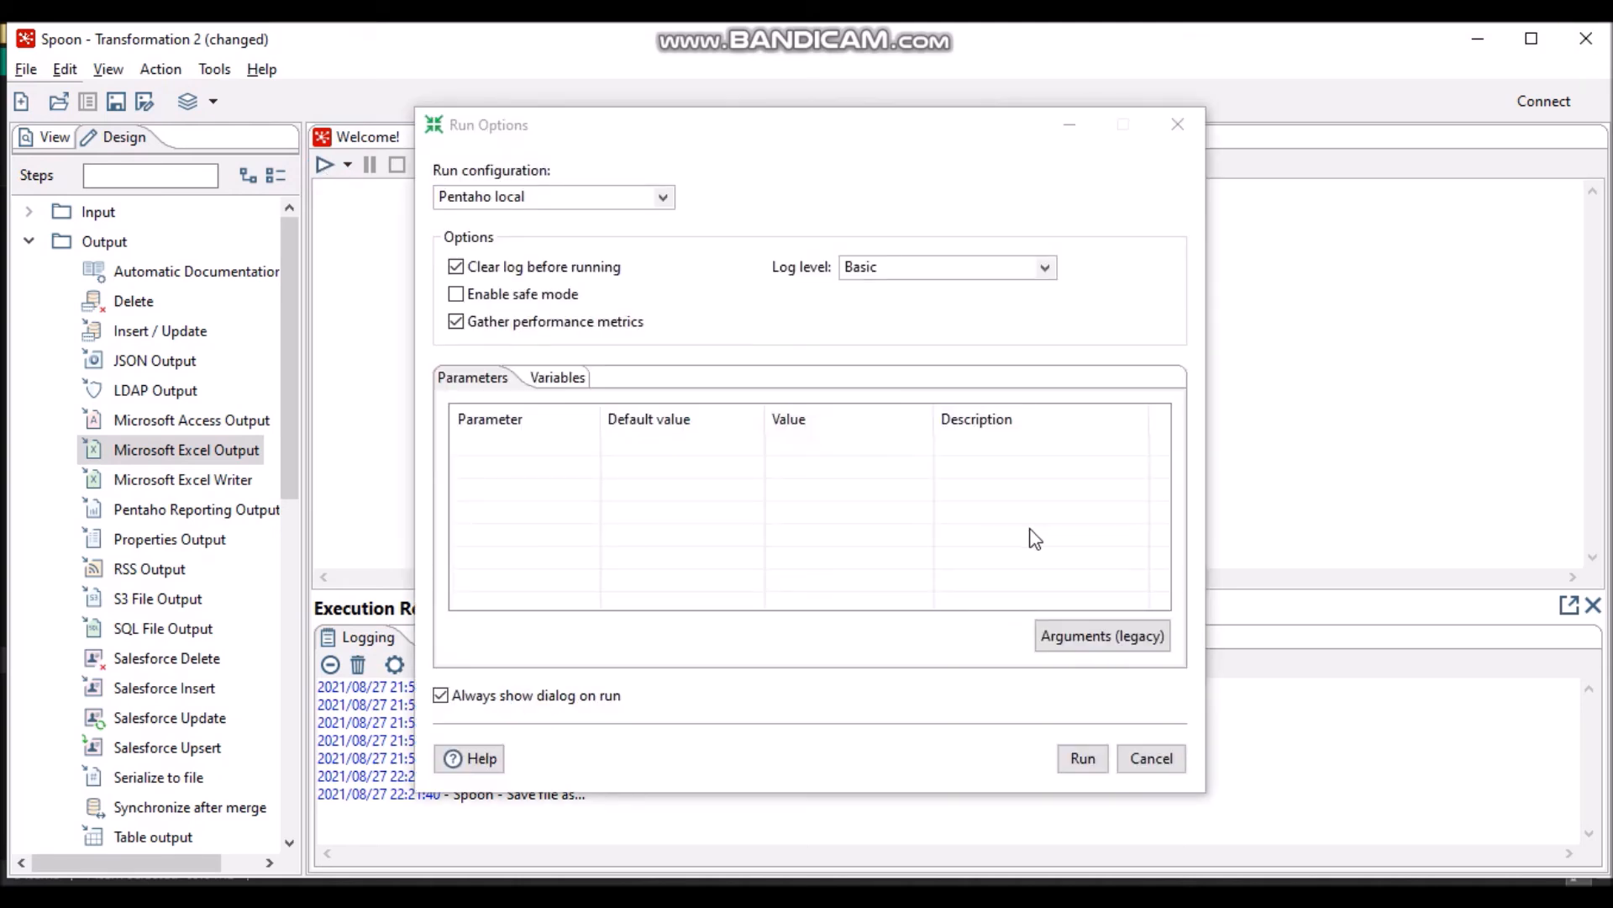
pyautogui.click(1085, 761)
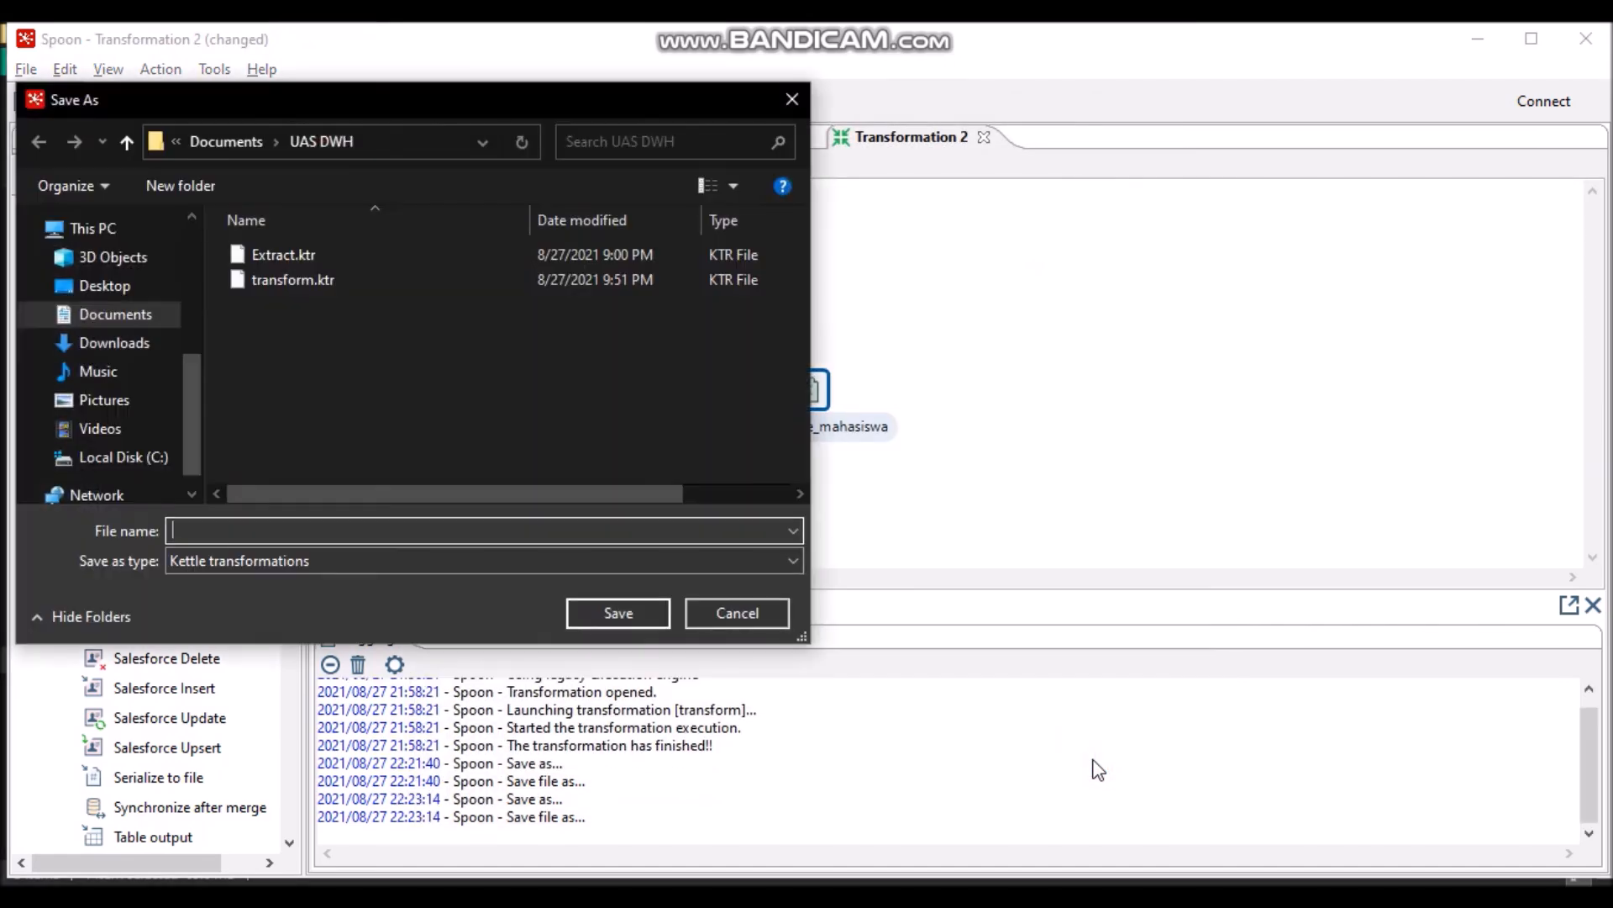
pyautogui.write('Loading')
pyautogui.click(655, 614)
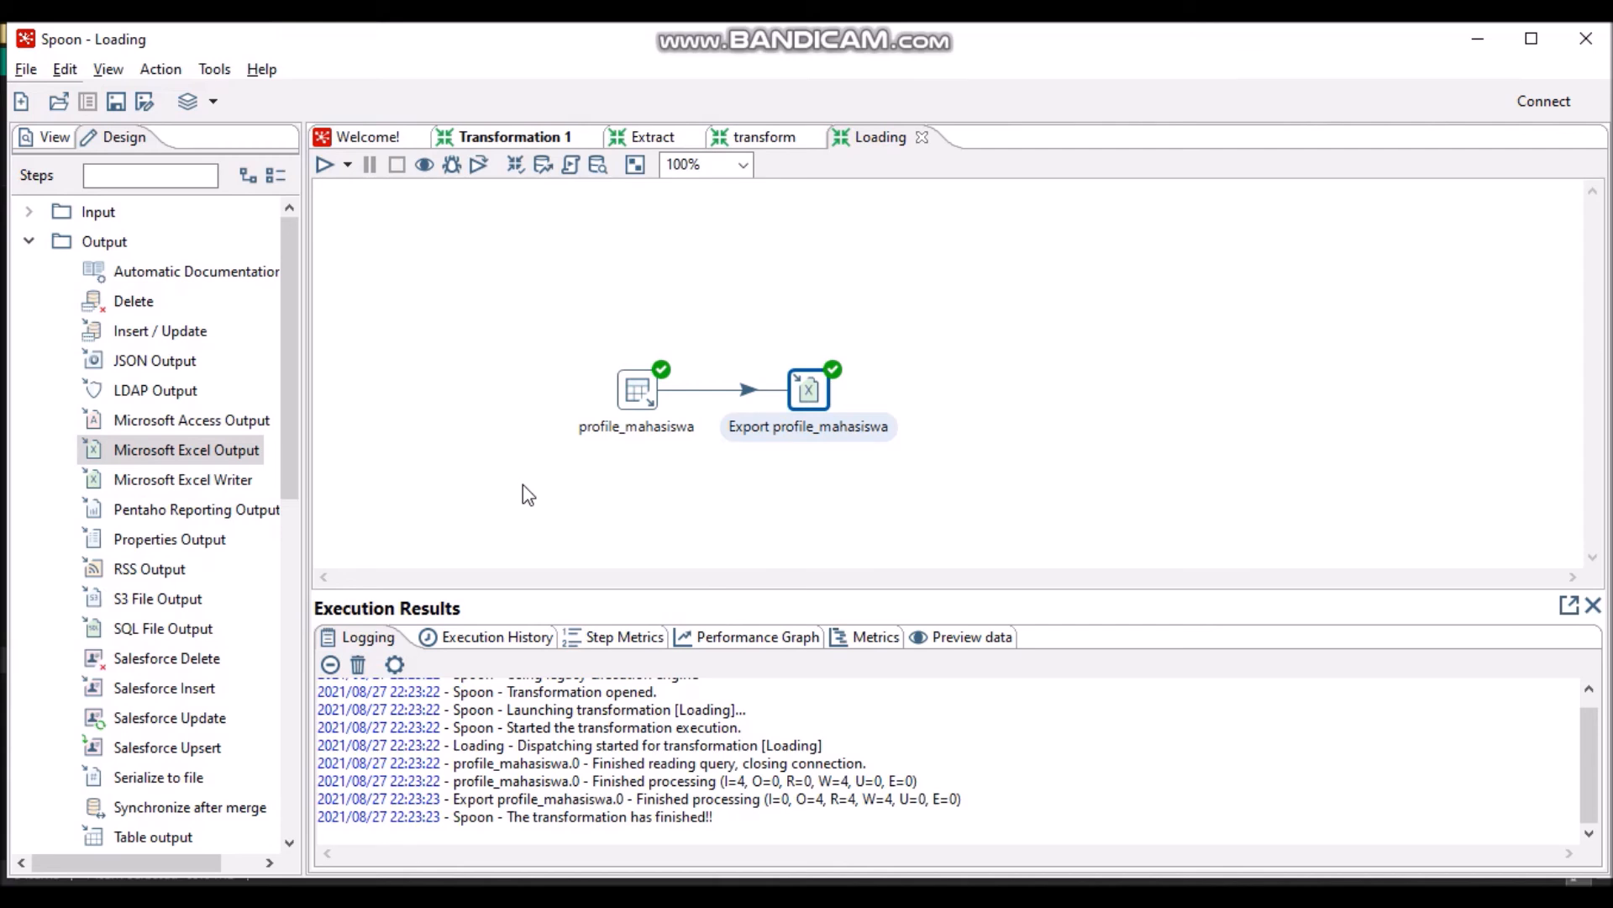
# - Create a new empty job, Job 1, from File > New > Job
pyautogui.click(23, 71)
pyautogui.moveTo(68, 98)
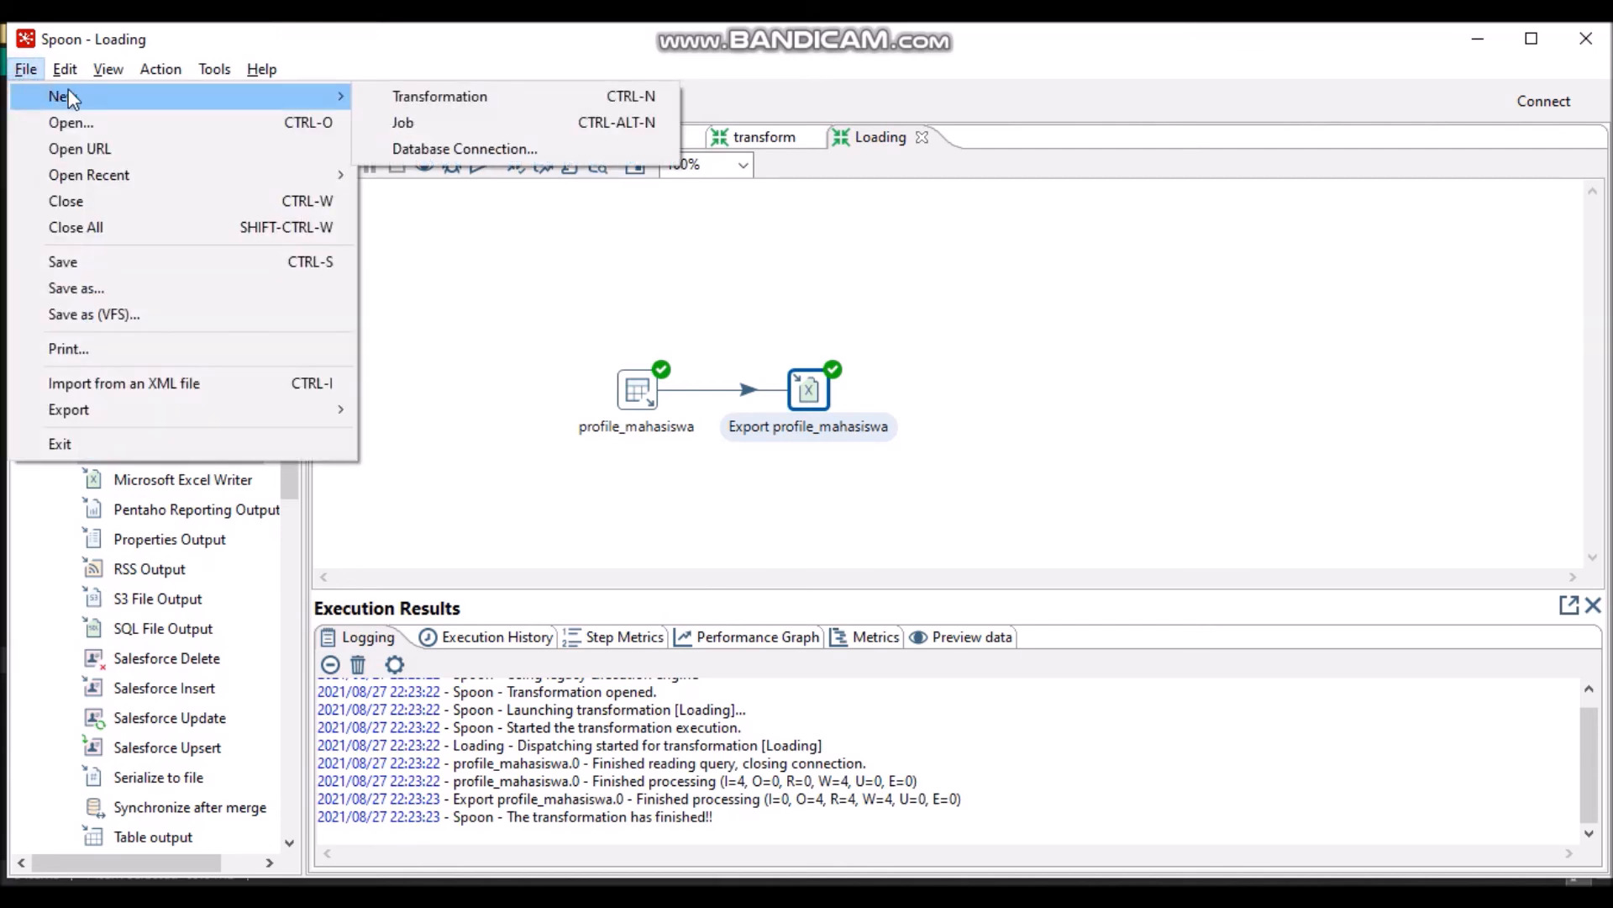
pyautogui.click(392, 123)
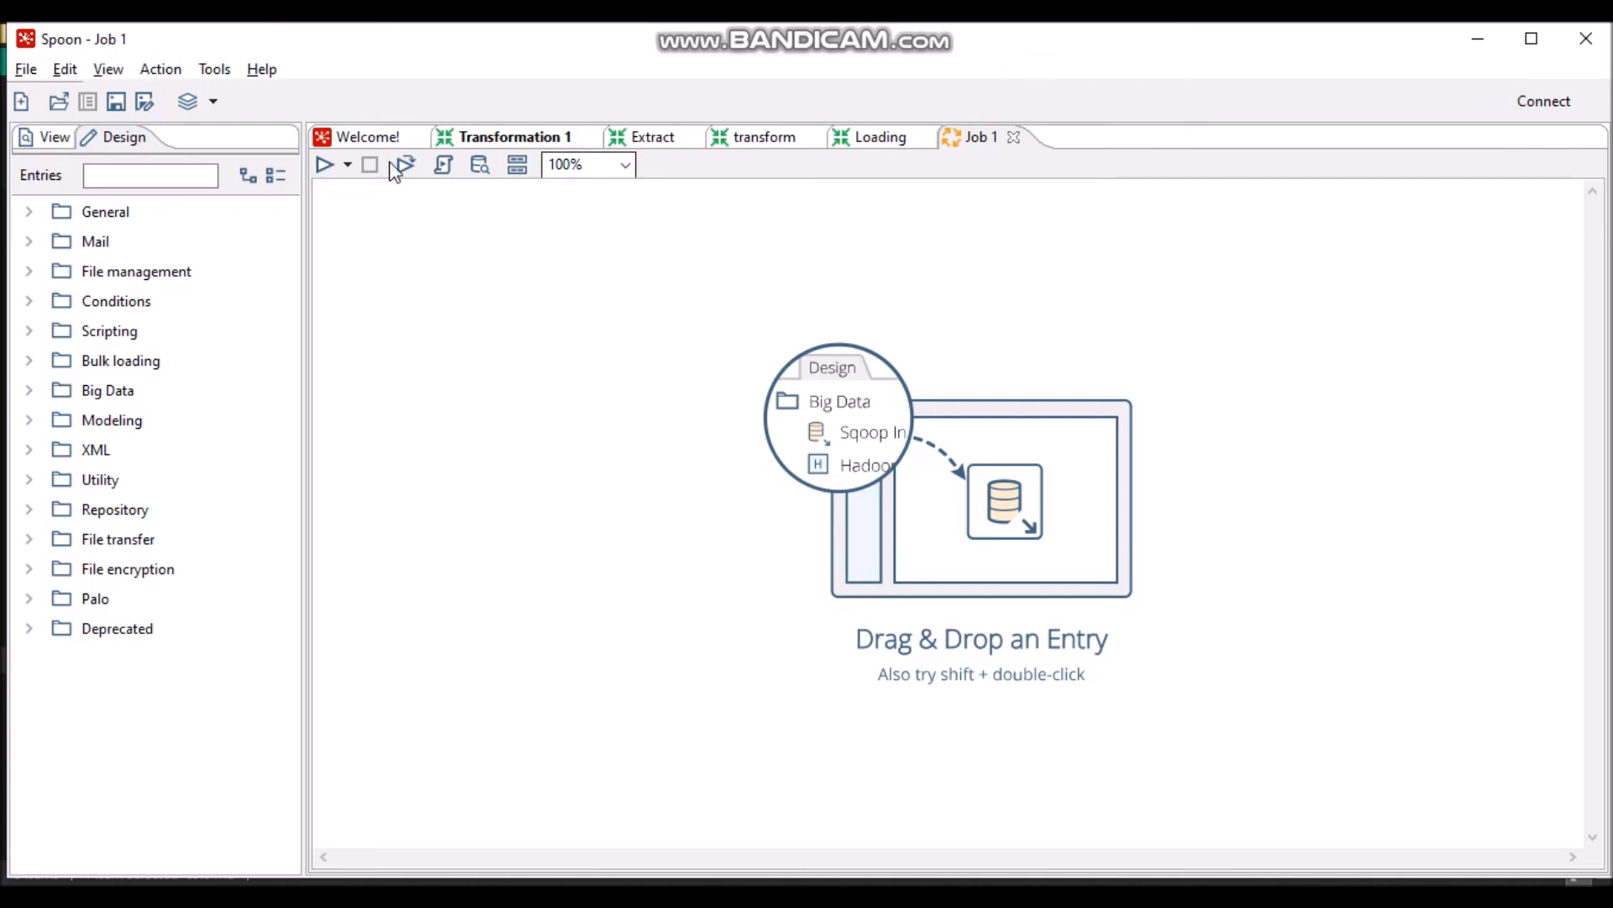
# - Place a START entry and a Transformation entry side by side on Job 1
pyautogui.click(30, 214)
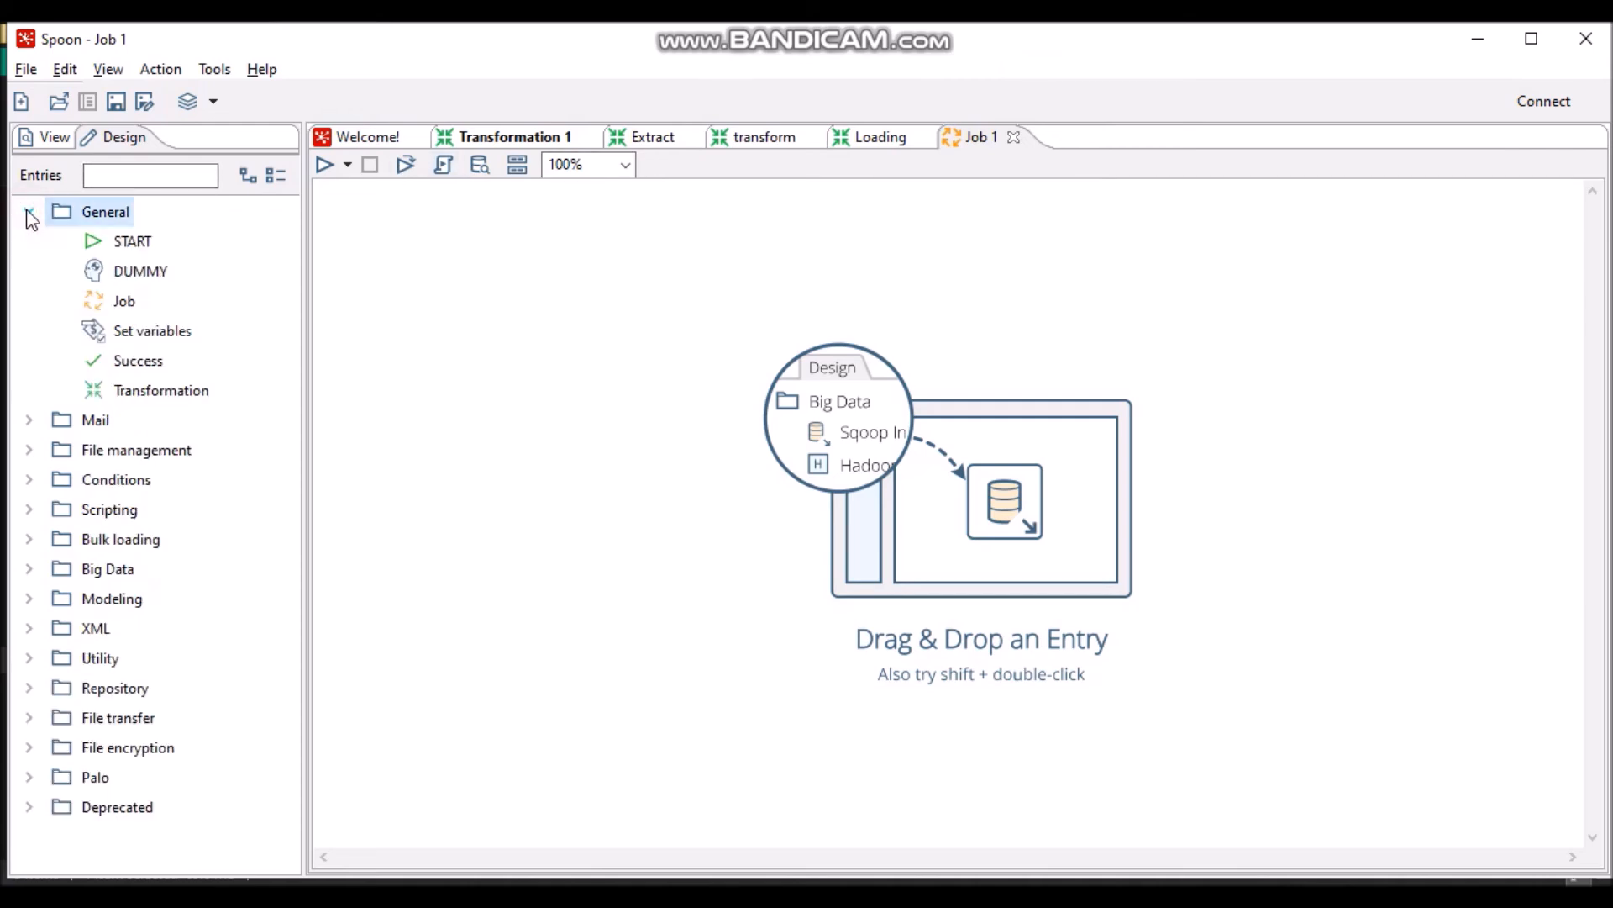
pyautogui.click(132, 243)
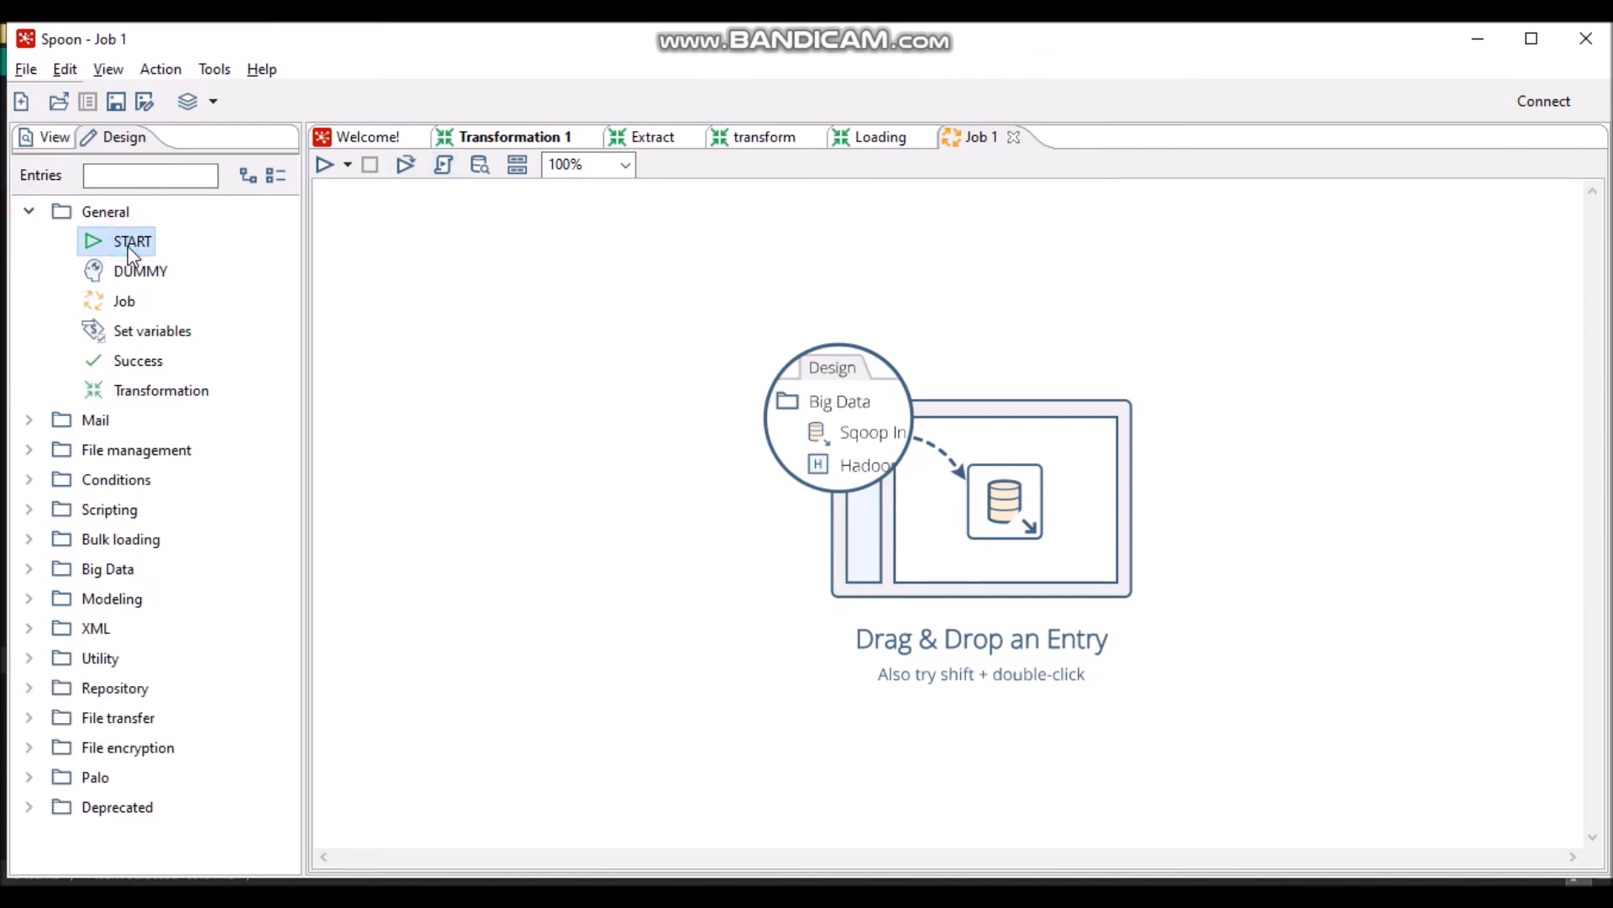
pyautogui.moveTo(122, 242); pyautogui.dragTo(418, 316)
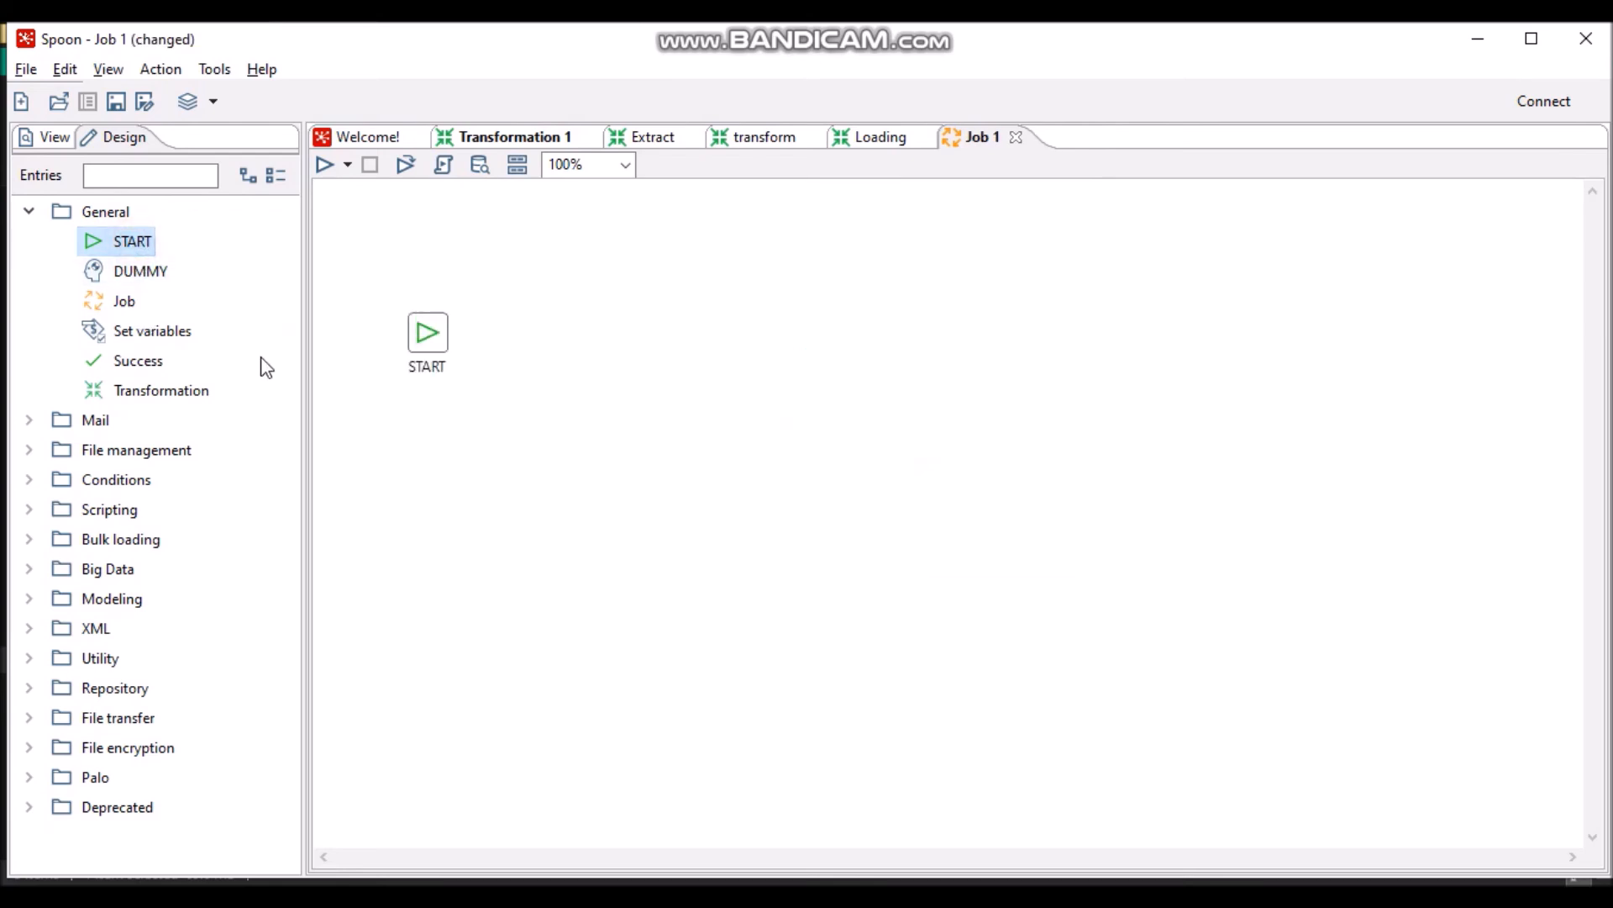
pyautogui.moveTo(148, 382); pyautogui.dragTo(582, 346)
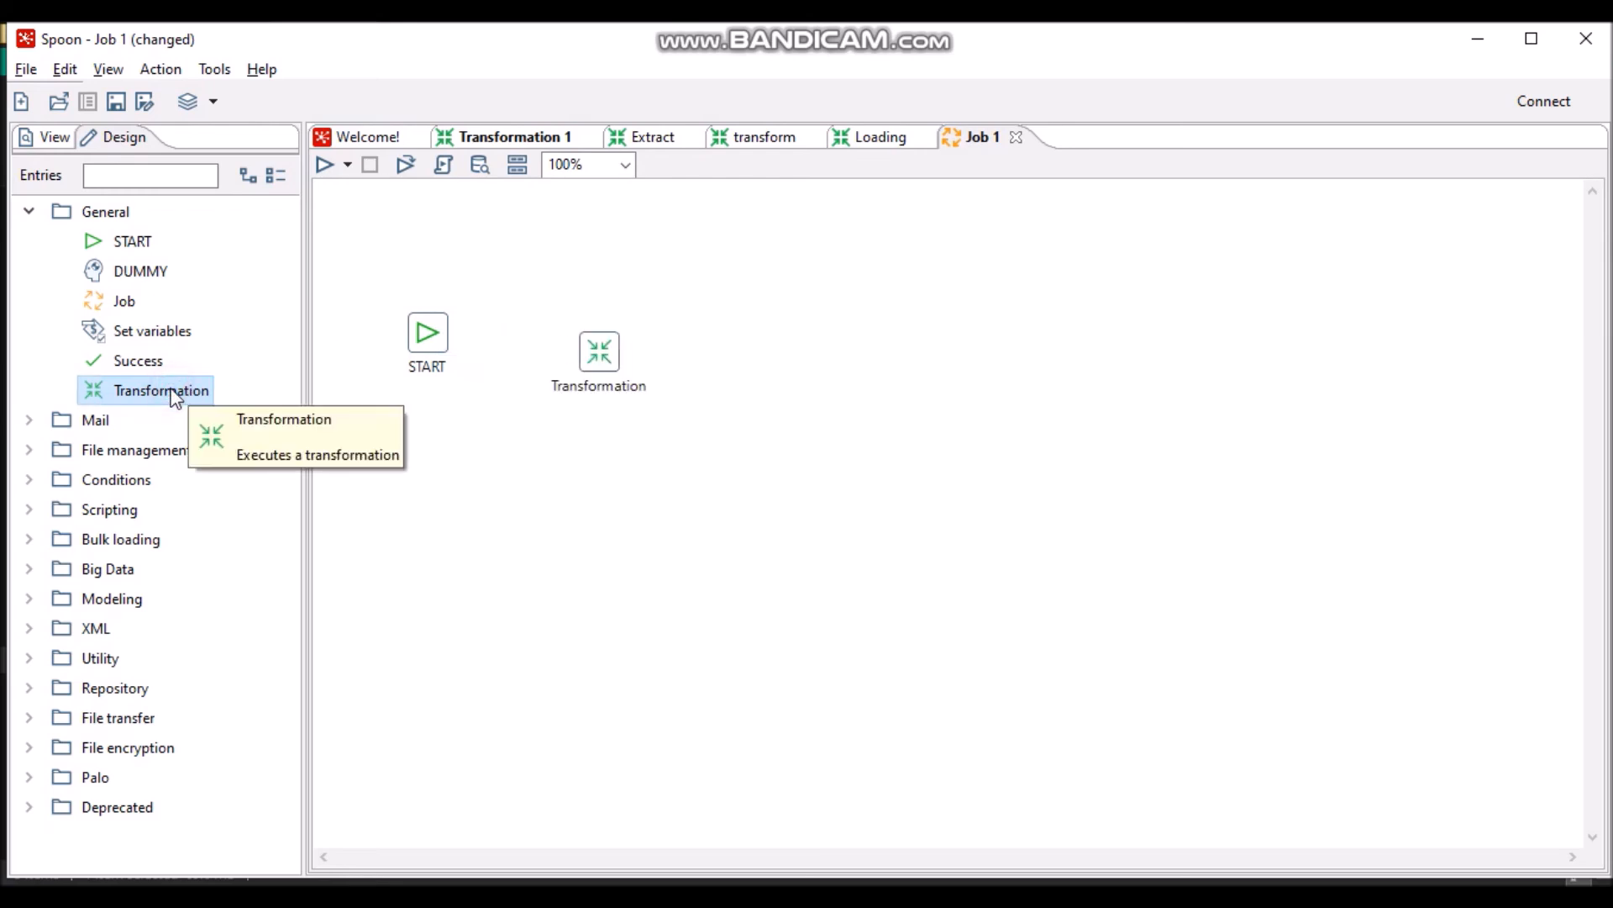
pyautogui.moveTo(592, 350); pyautogui.dragTo(592, 330)
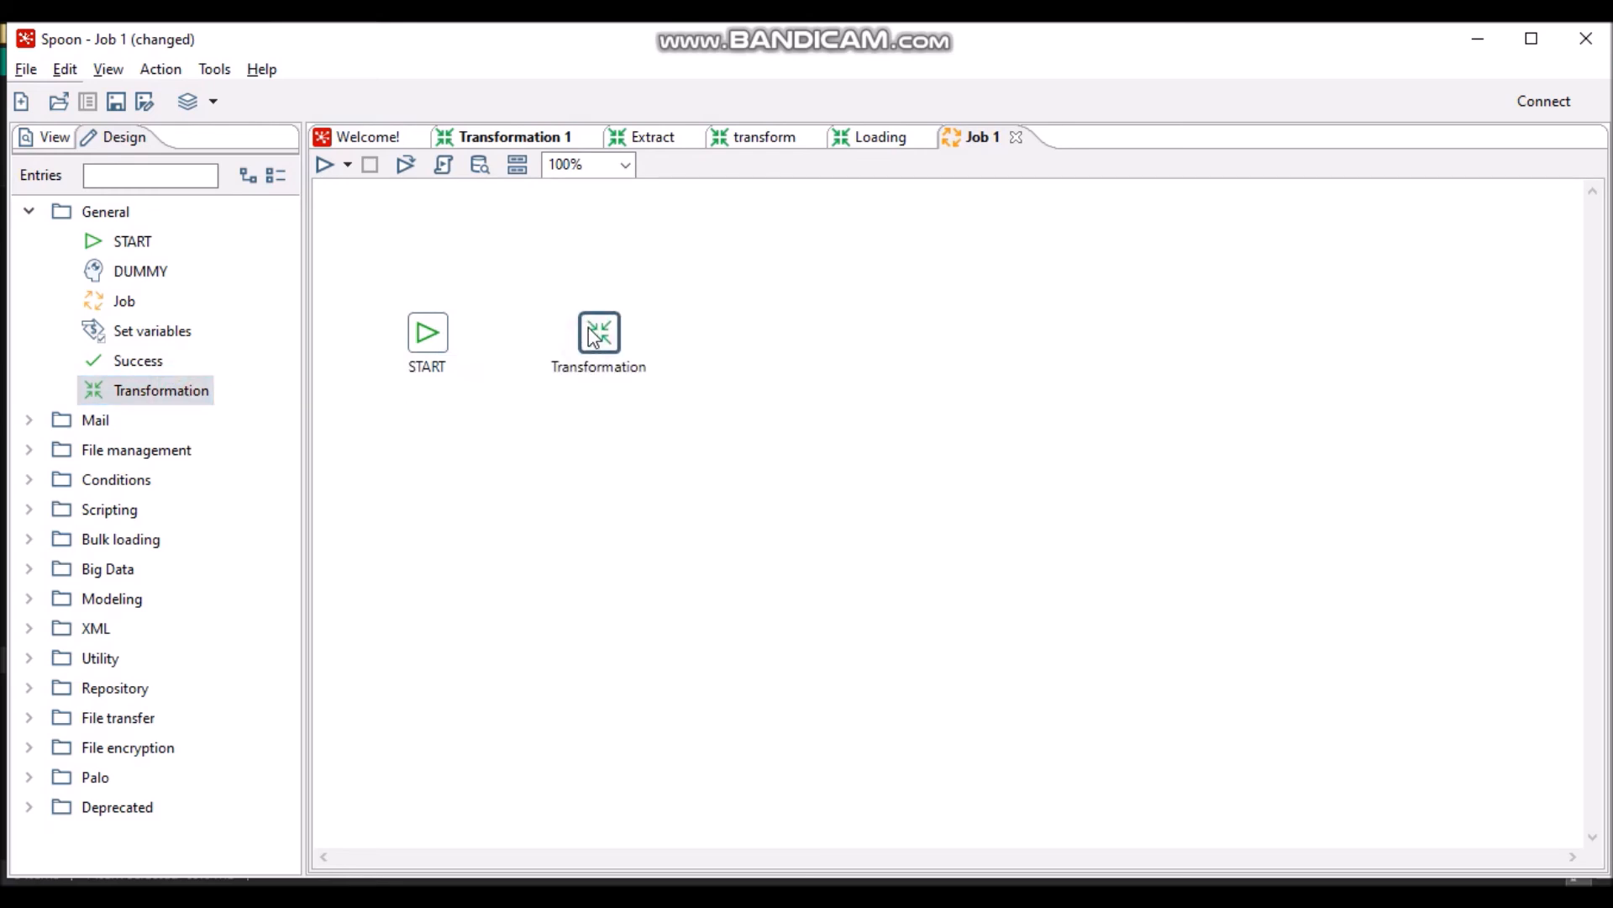
# - Add Transformation 2, Transformation 3 and a Success entry in line to the right
pyautogui.moveTo(138, 404); pyautogui.dragTo(740, 334)
pyautogui.moveTo(173, 395); pyautogui.dragTo(938, 350)
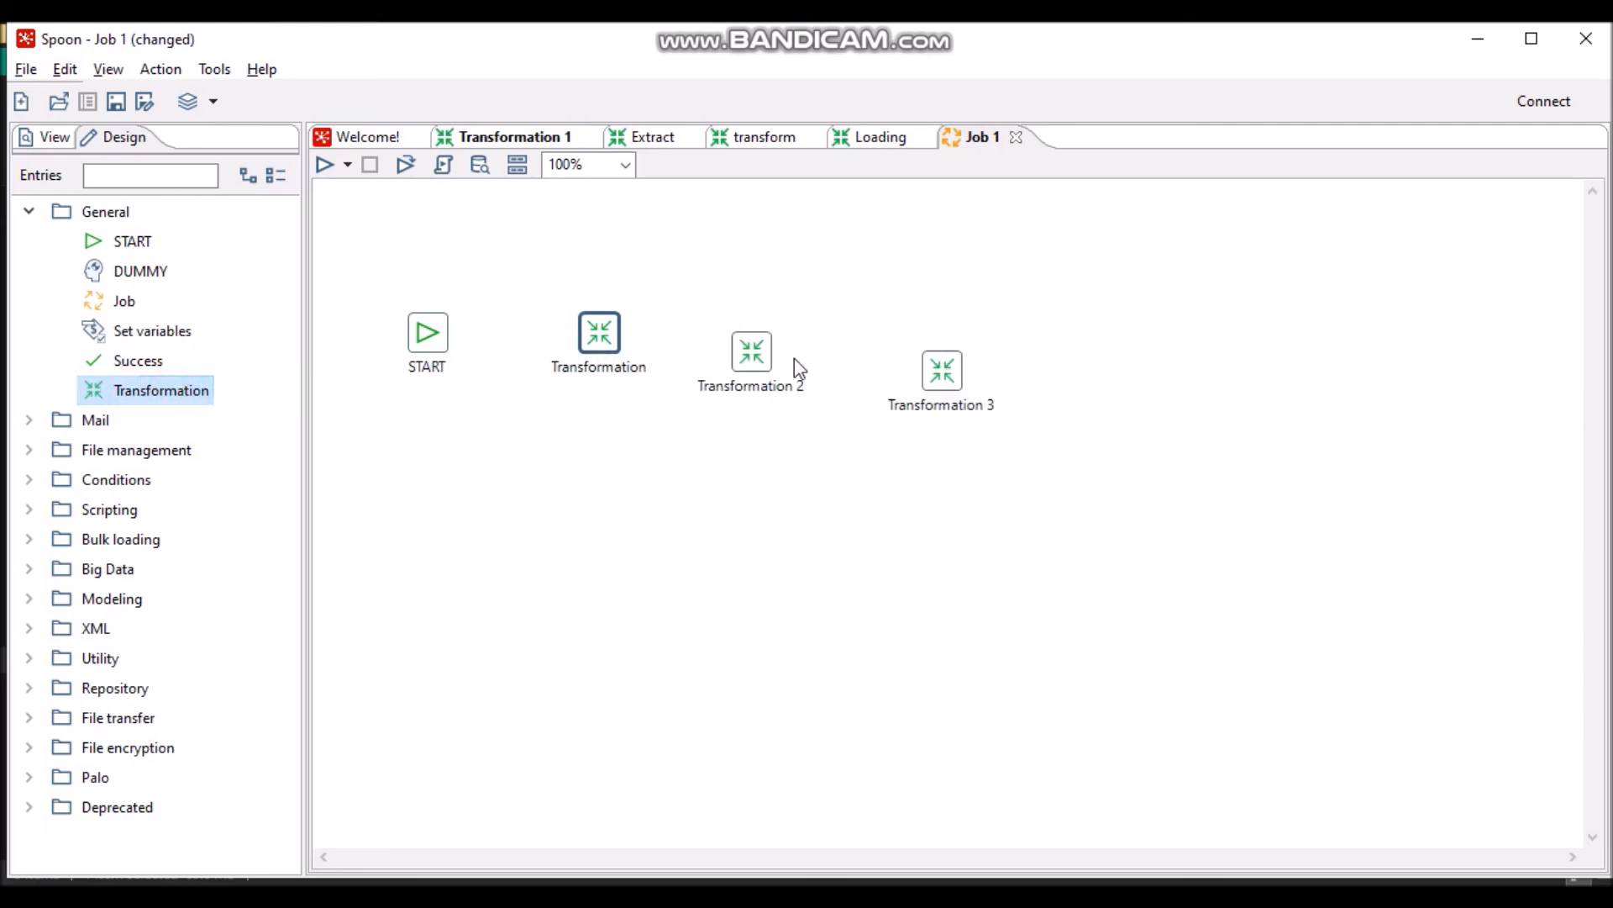
pyautogui.moveTo(760, 355)
pyautogui.mouseDown()
pyautogui.moveTo(760, 317)
pyautogui.moveTo(773, 343)
pyautogui.mouseUp()
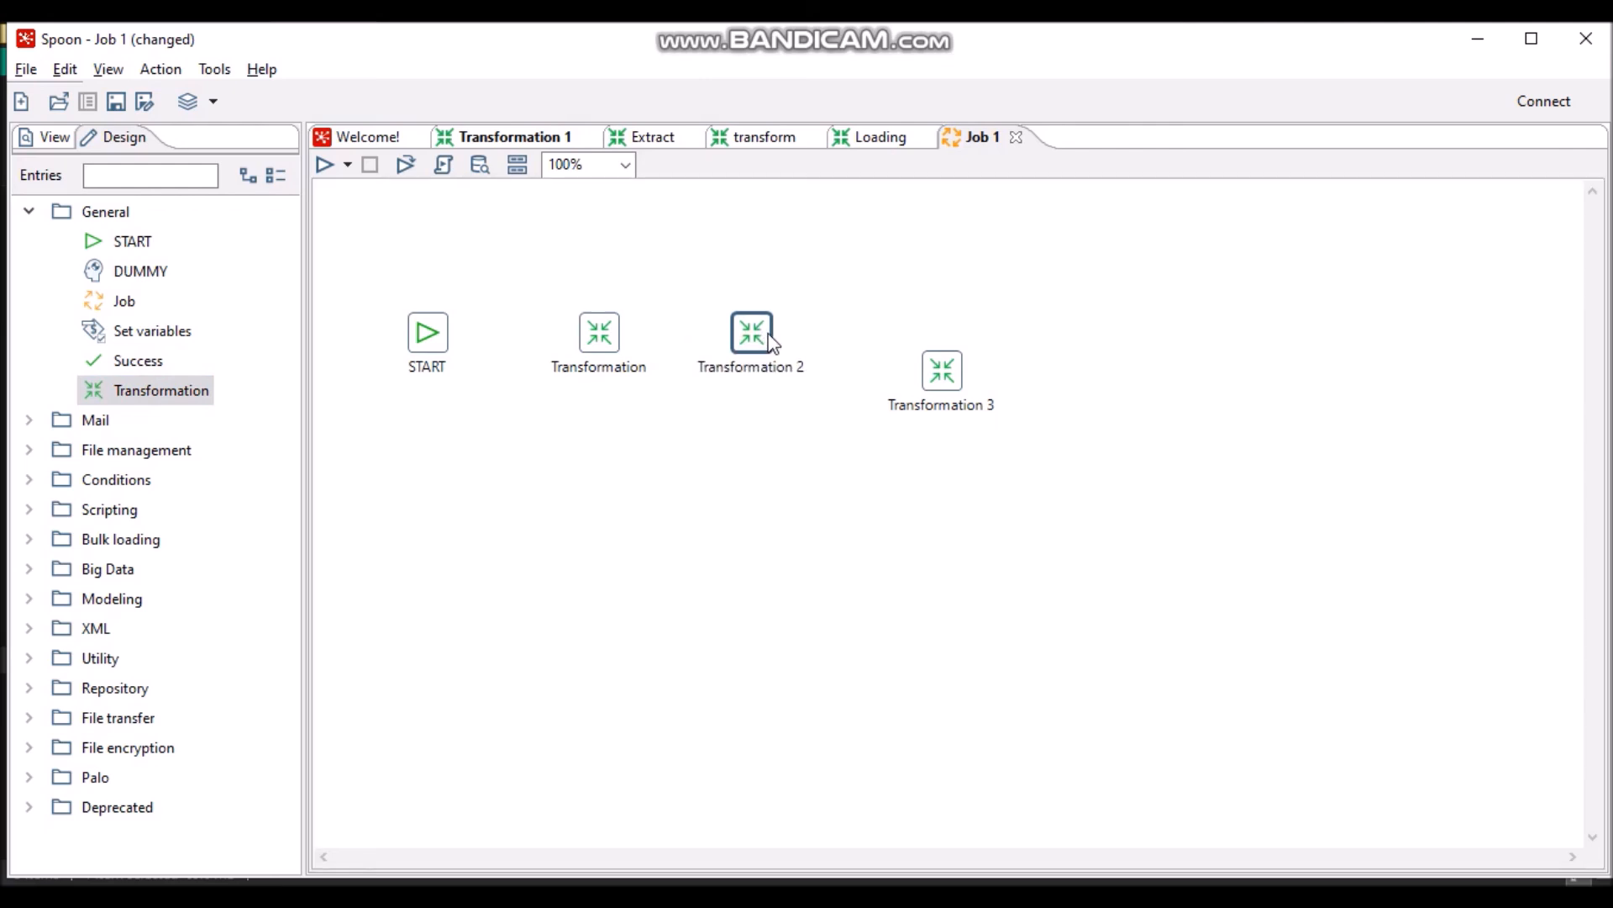
pyautogui.moveTo(930, 370); pyautogui.dragTo(938, 349)
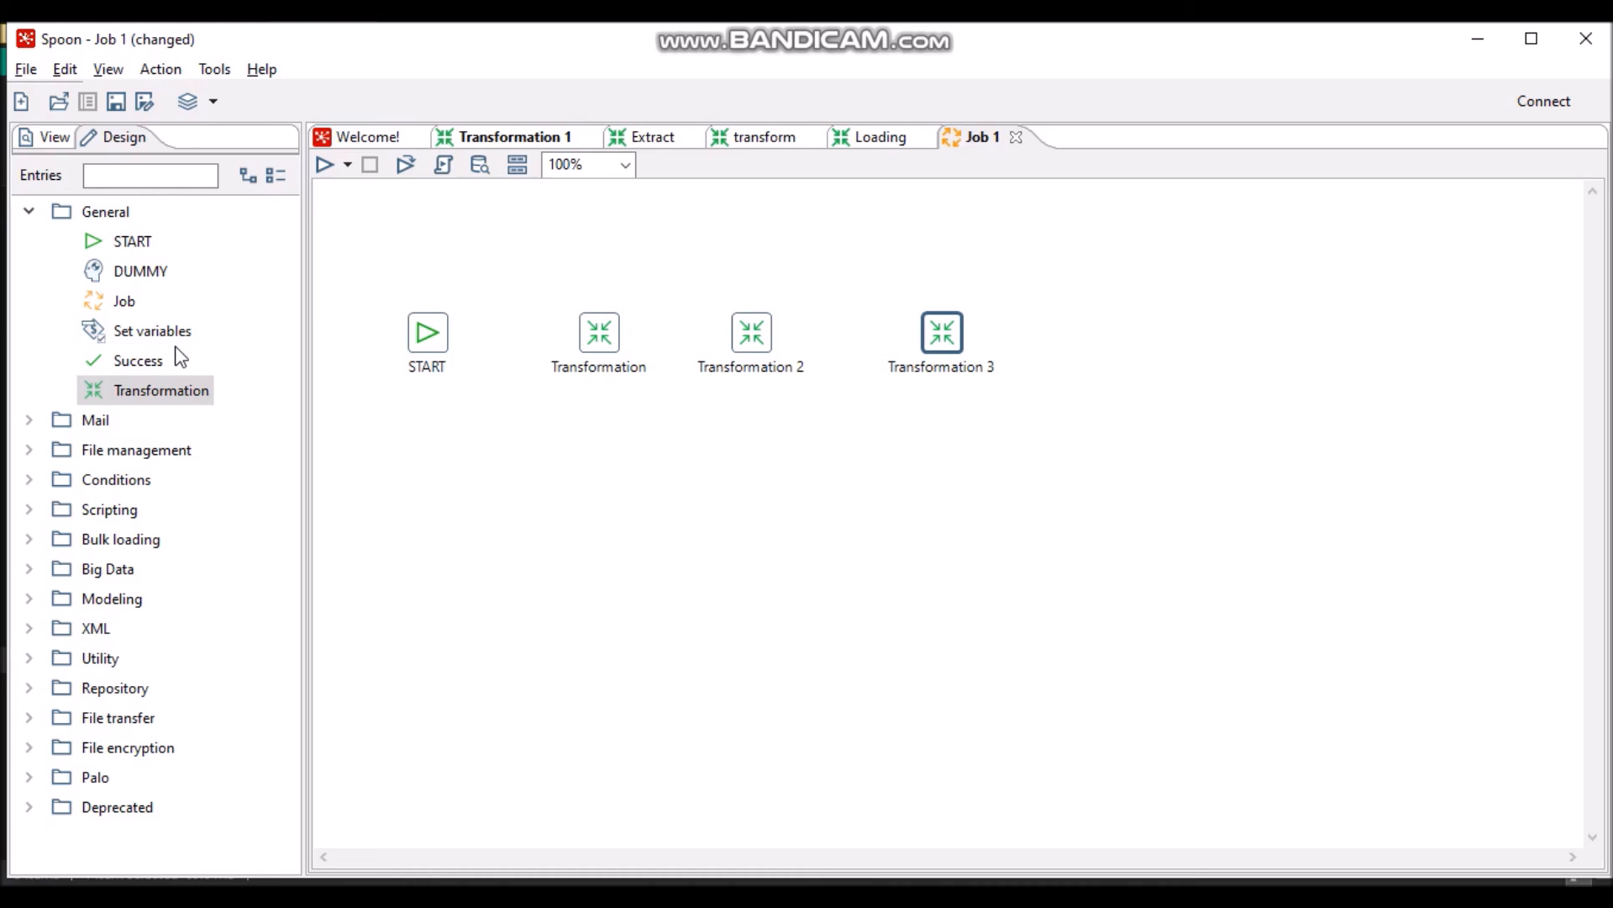
pyautogui.moveTo(160, 359); pyautogui.dragTo(1115, 334)
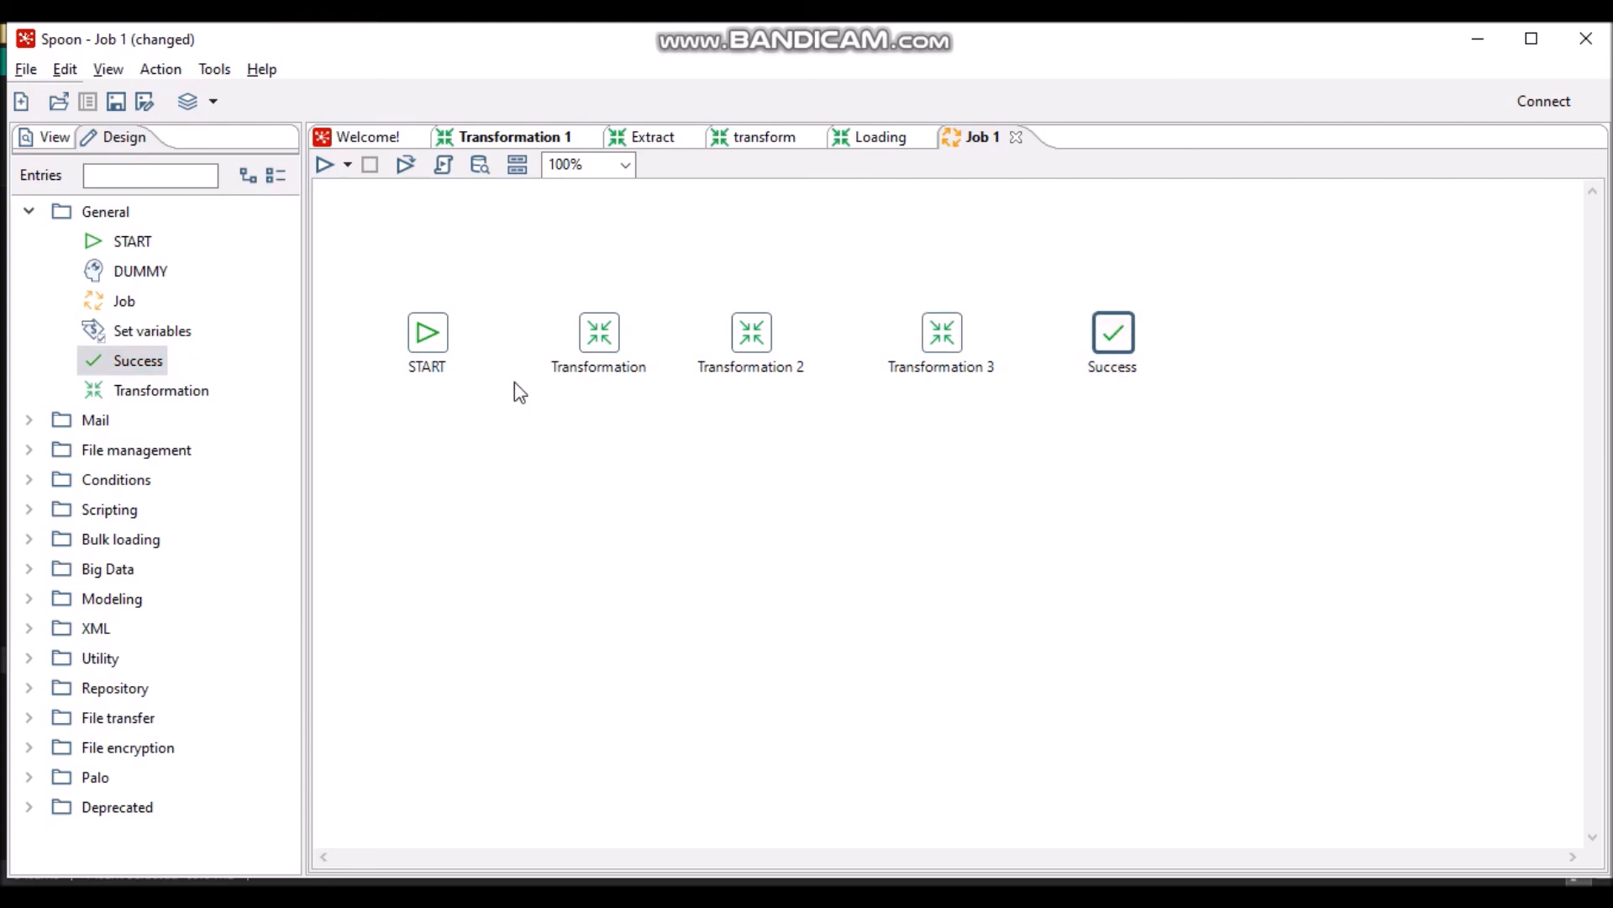
# - Align Success with the row, then hop START to Transformation and Transformation to Transformation 2
pyautogui.click(441, 328)
pyautogui.moveTo(437, 316)
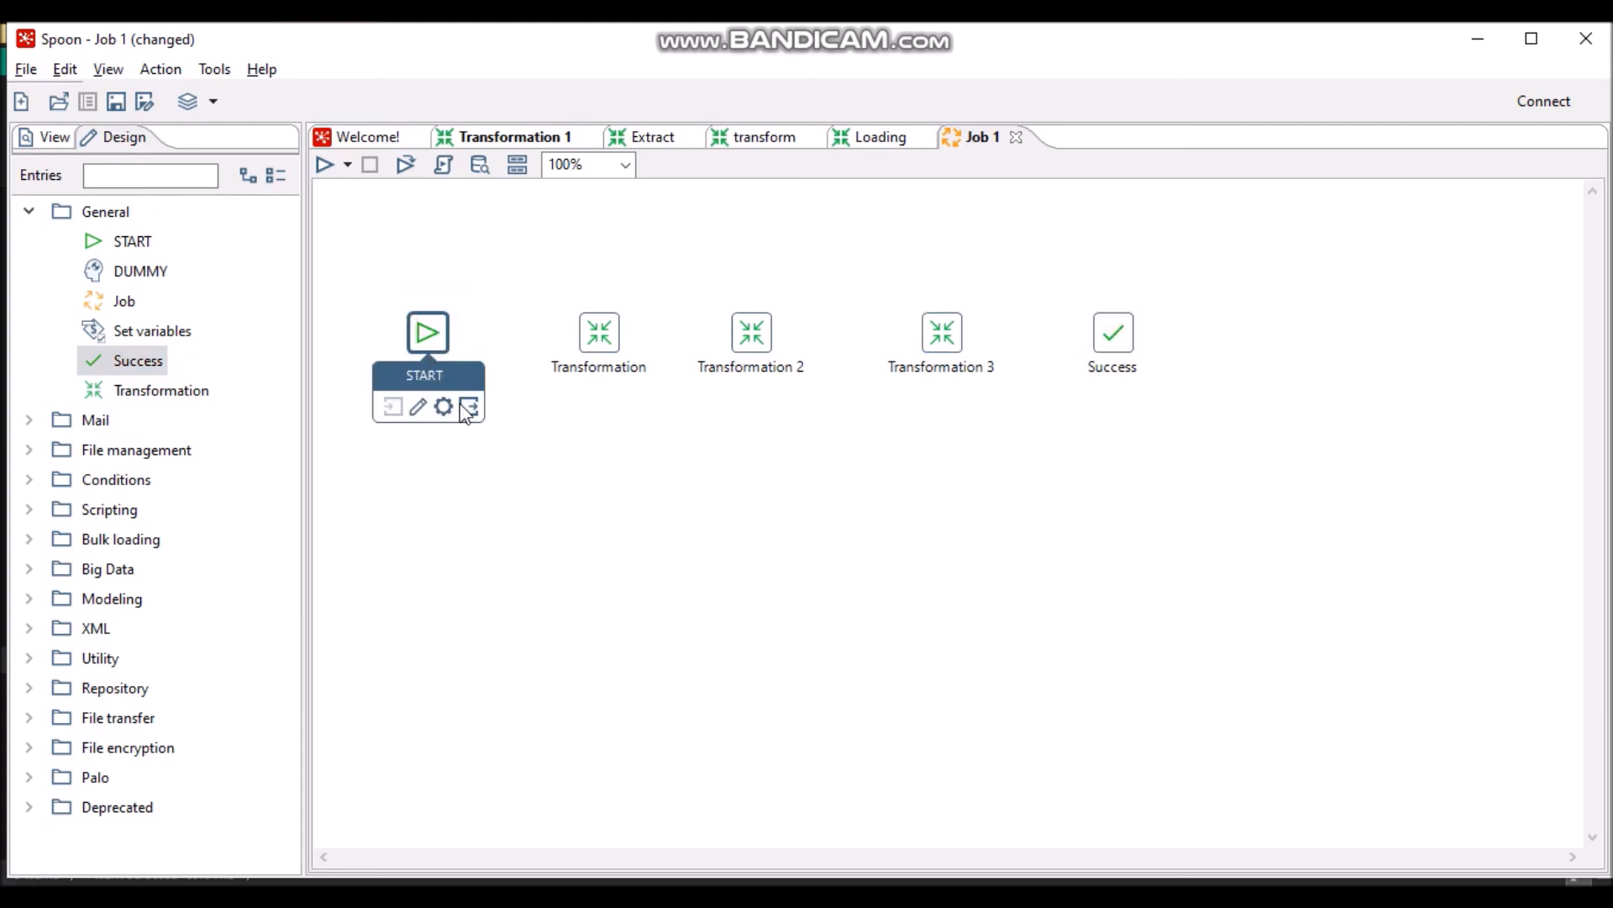
pyautogui.moveTo(468, 404); pyautogui.dragTo(607, 340)
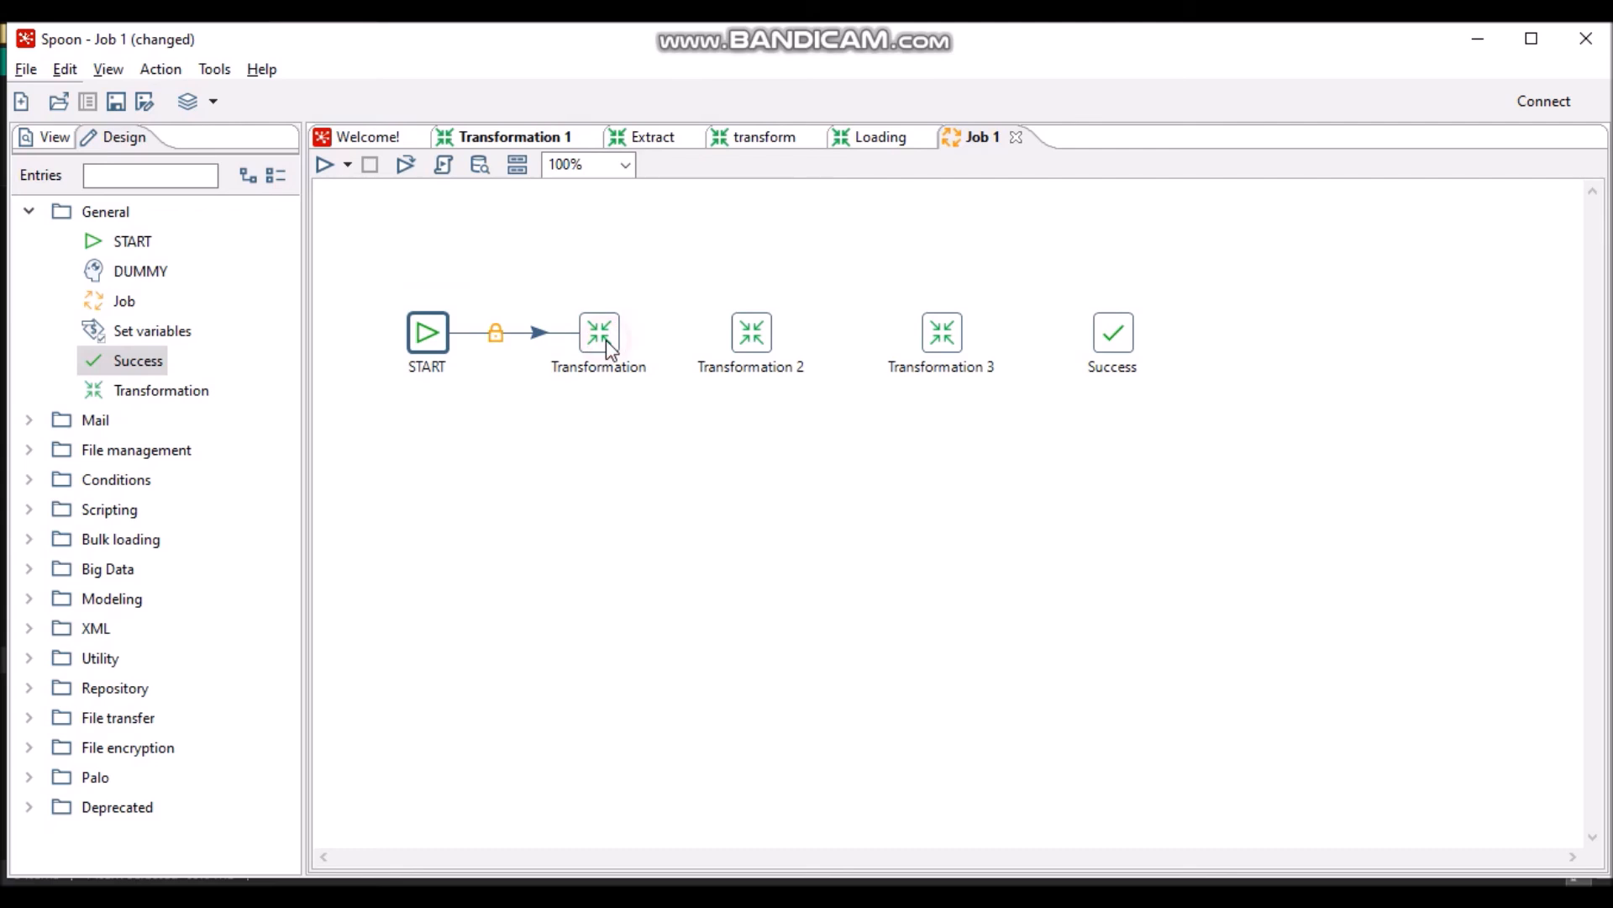
pyautogui.moveTo(606, 339)
pyautogui.moveTo(643, 424); pyautogui.dragTo(746, 331)
# - Hop Transformation 2 to Transformation 3 and Transformation 3 to Success
pyautogui.moveTo(761, 335)
pyautogui.moveTo(793, 420); pyautogui.dragTo(937, 343)
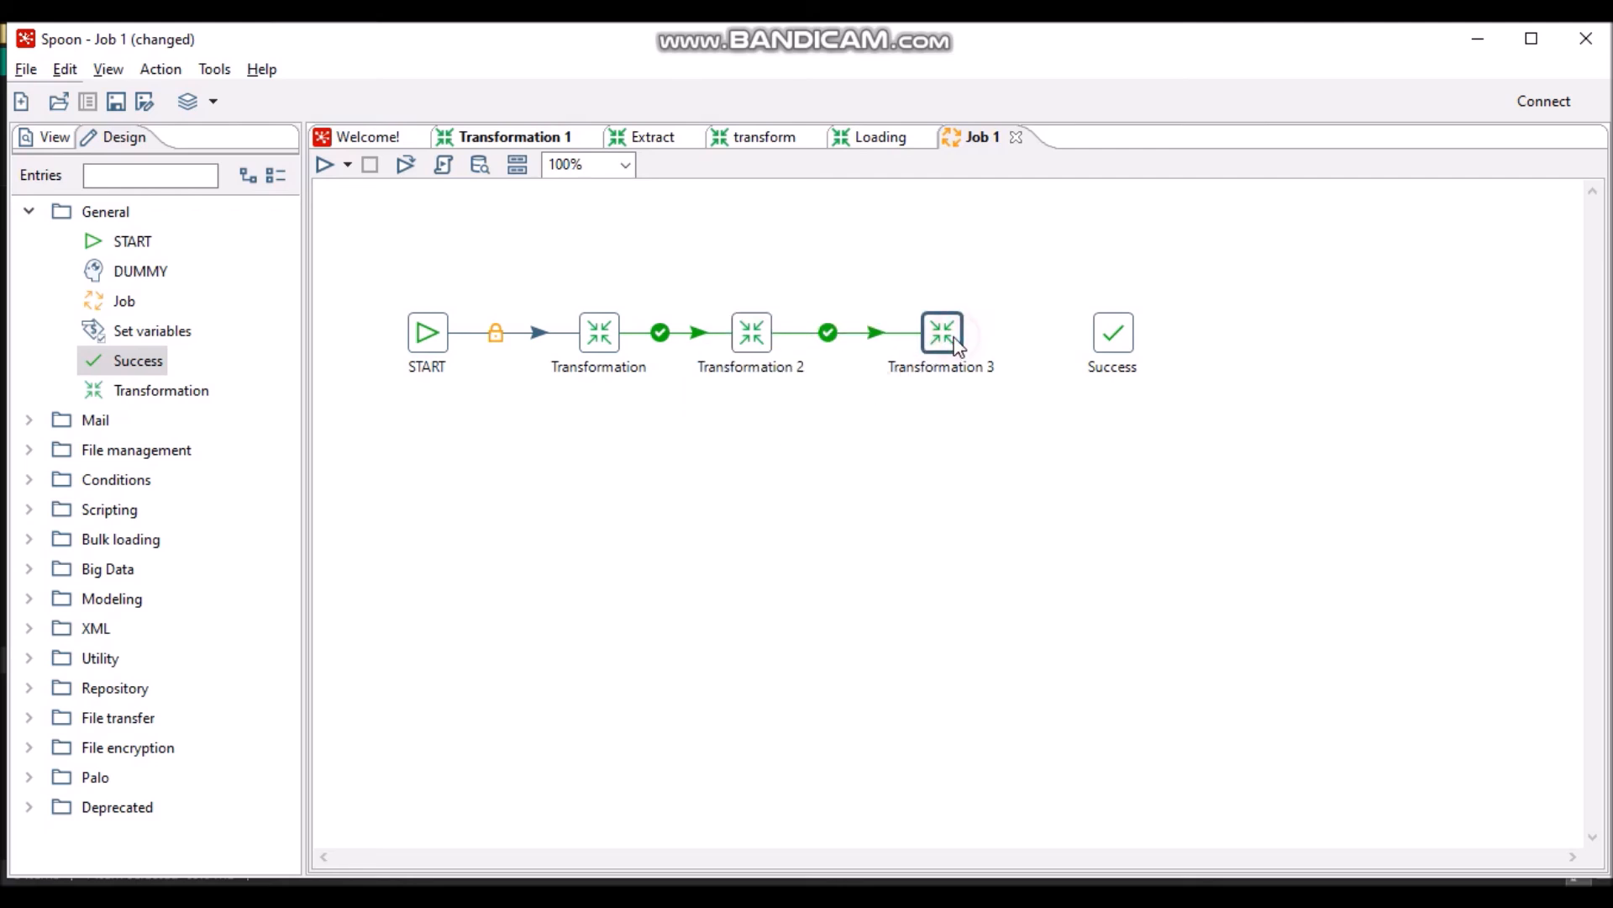
pyautogui.moveTo(957, 345)
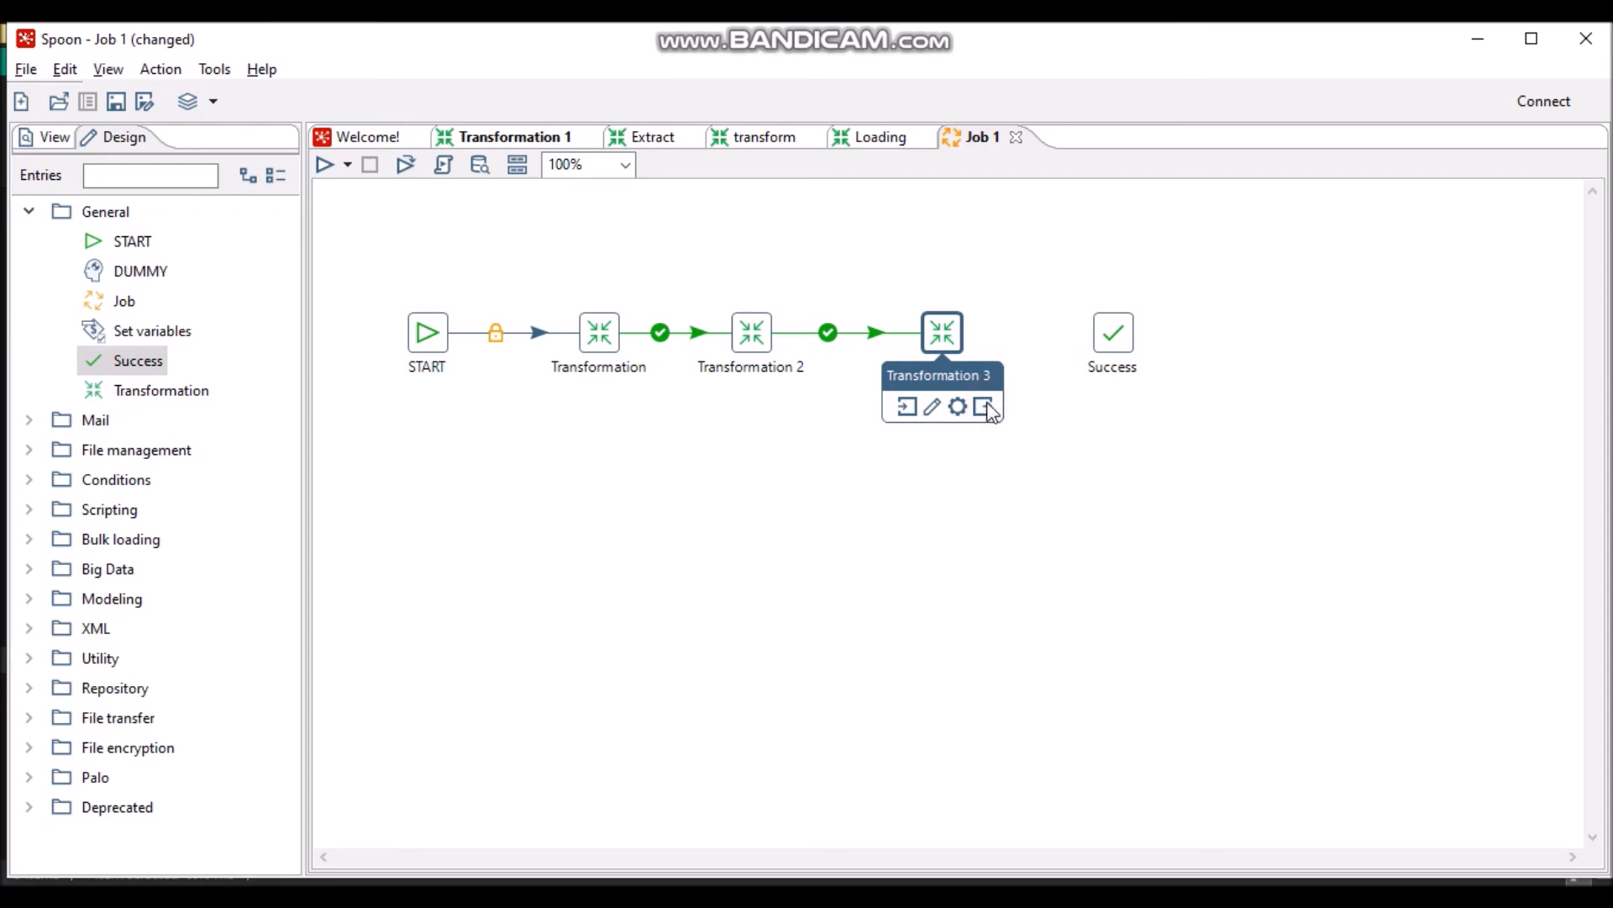
pyautogui.moveTo(984, 408); pyautogui.dragTo(1106, 334)
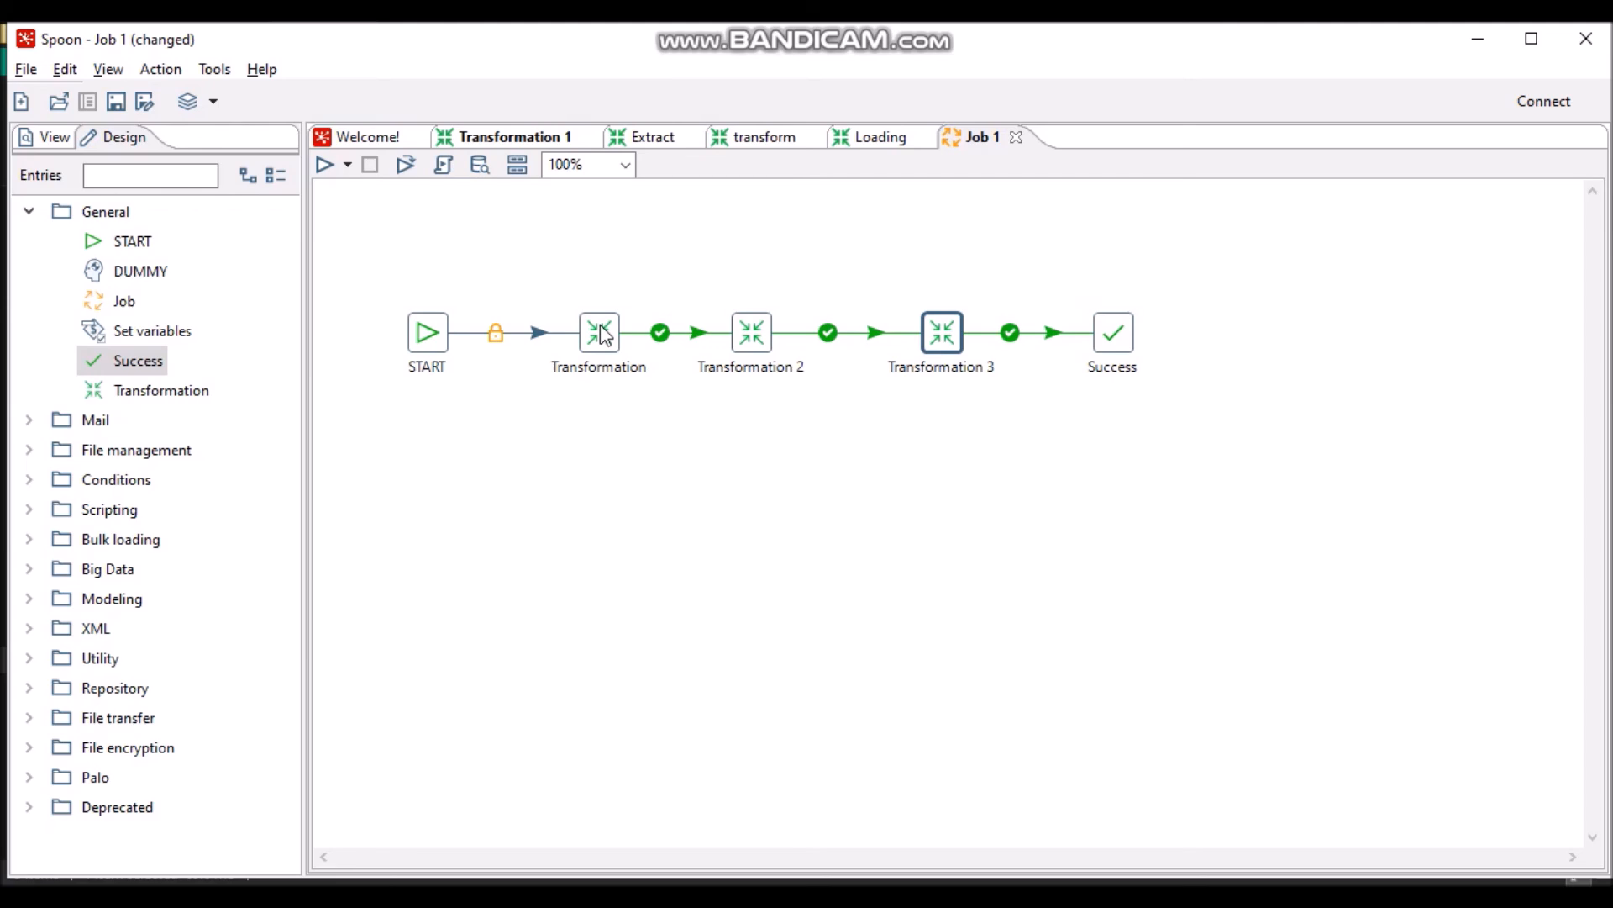
pyautogui.moveTo(602, 333)
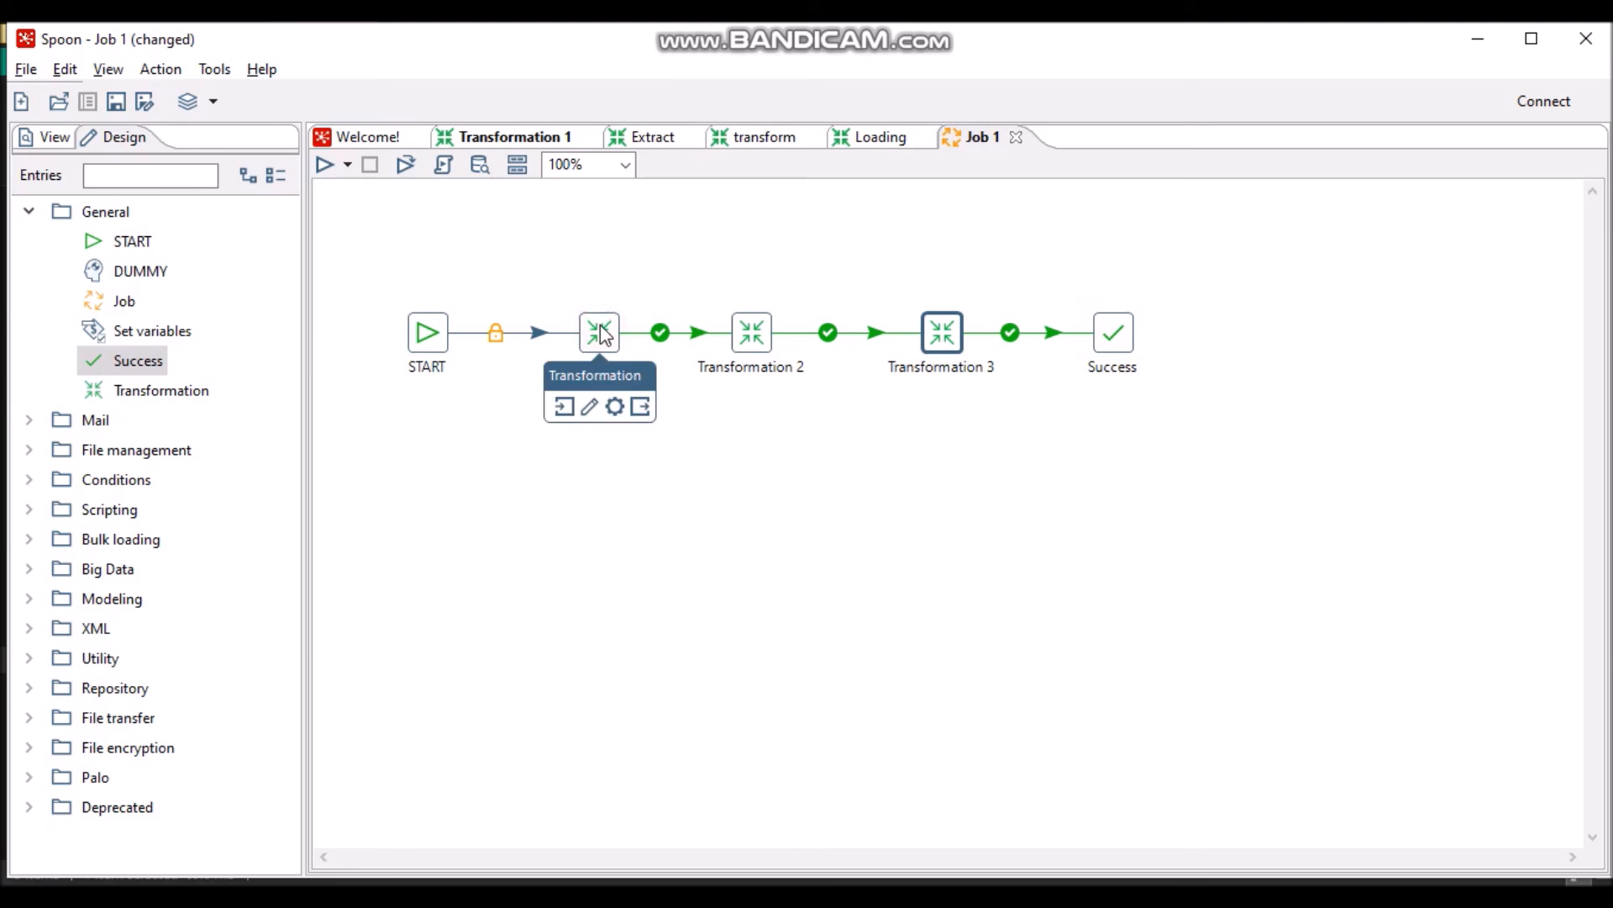
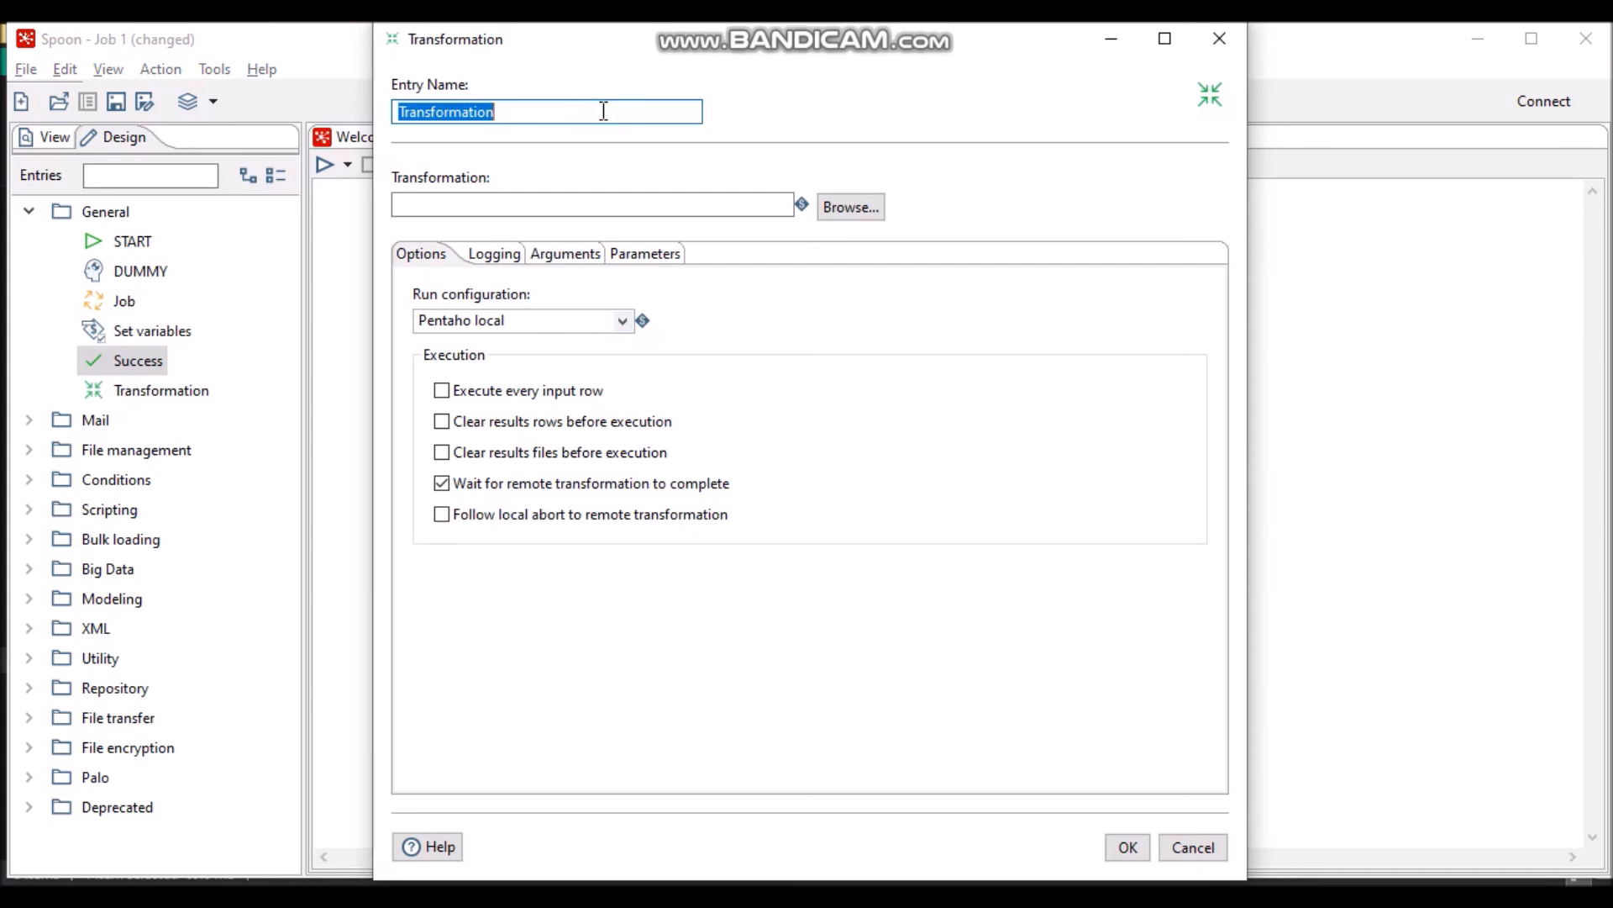
# - Rename the first Transformation entry to Extract and link it to Extract.ktr
pyautogui.write('Extract')
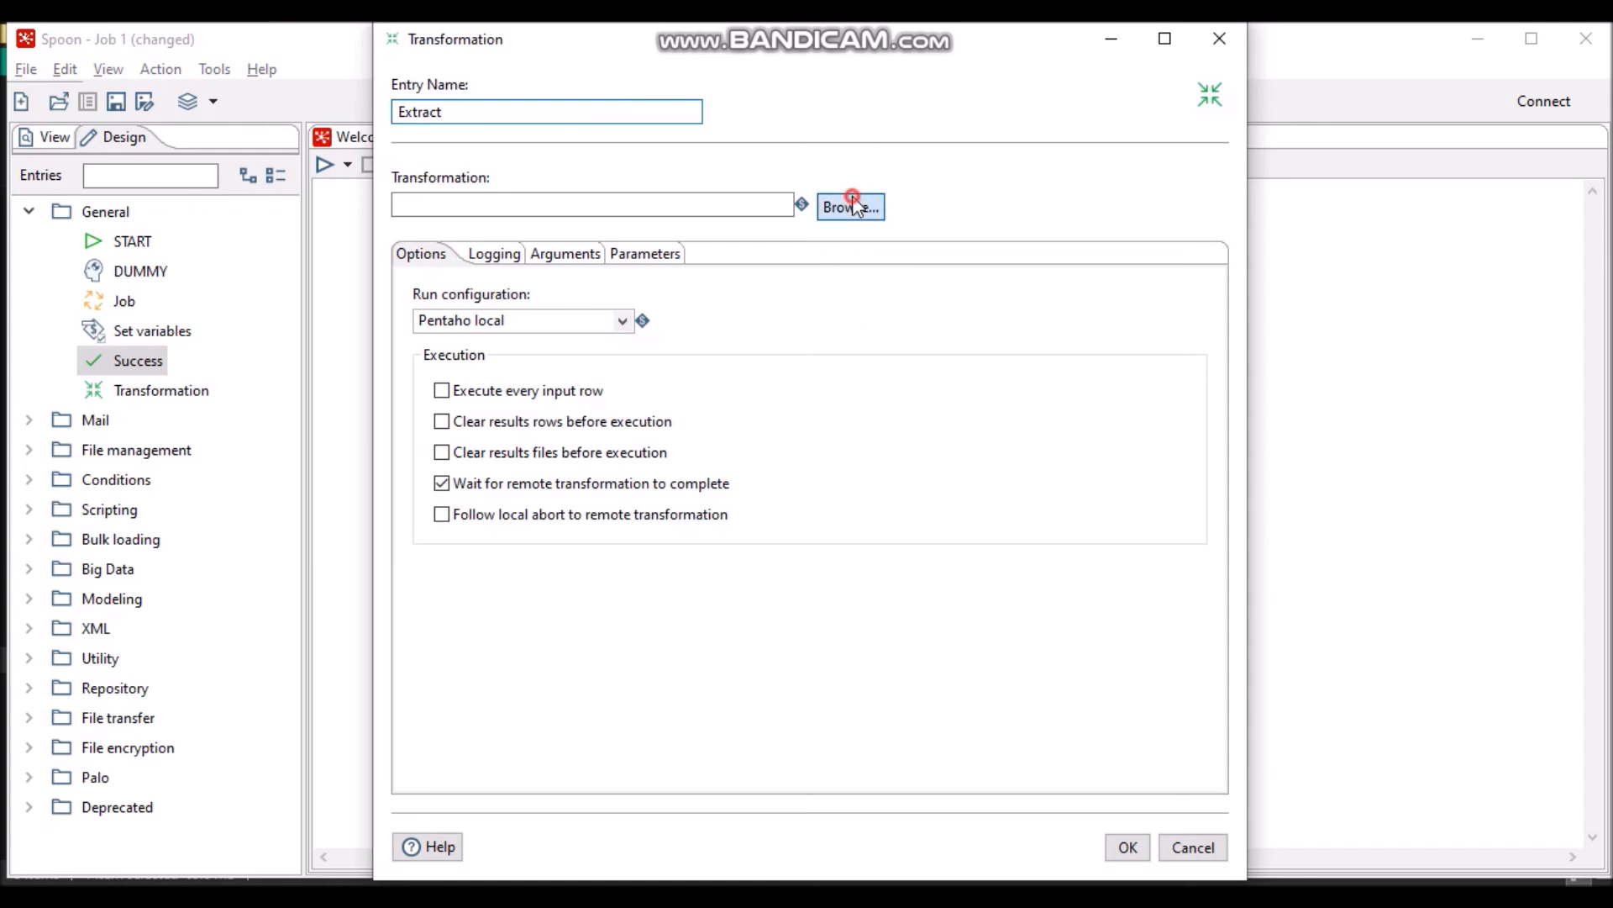
pyautogui.click(852, 204)
pyautogui.click(788, 225)
pyautogui.click(986, 591)
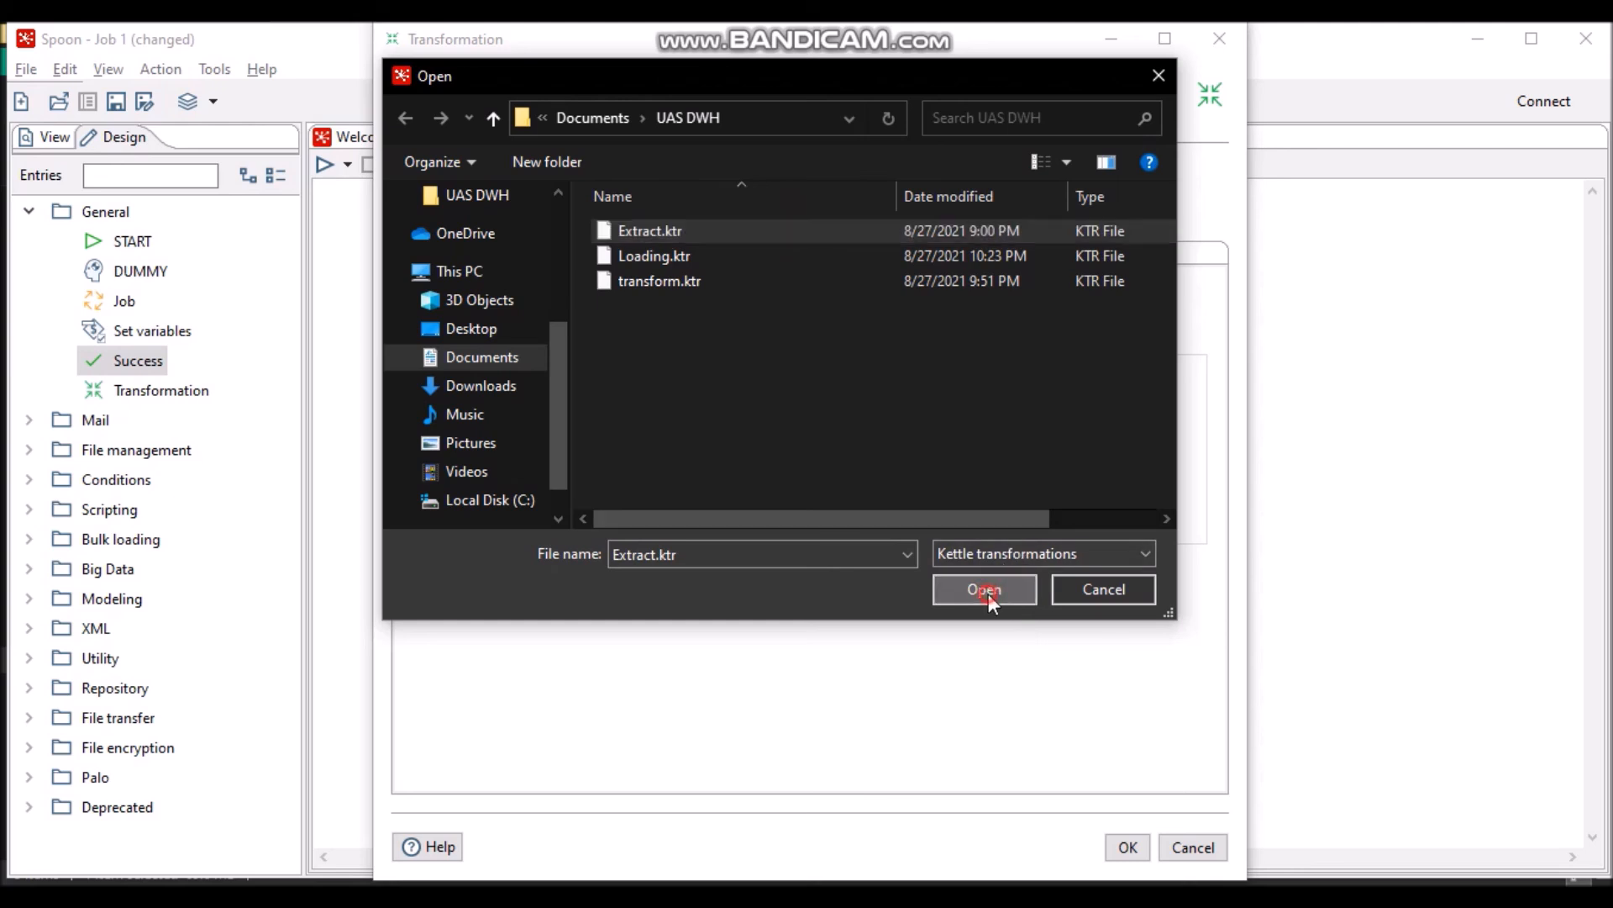
pyautogui.click(1124, 847)
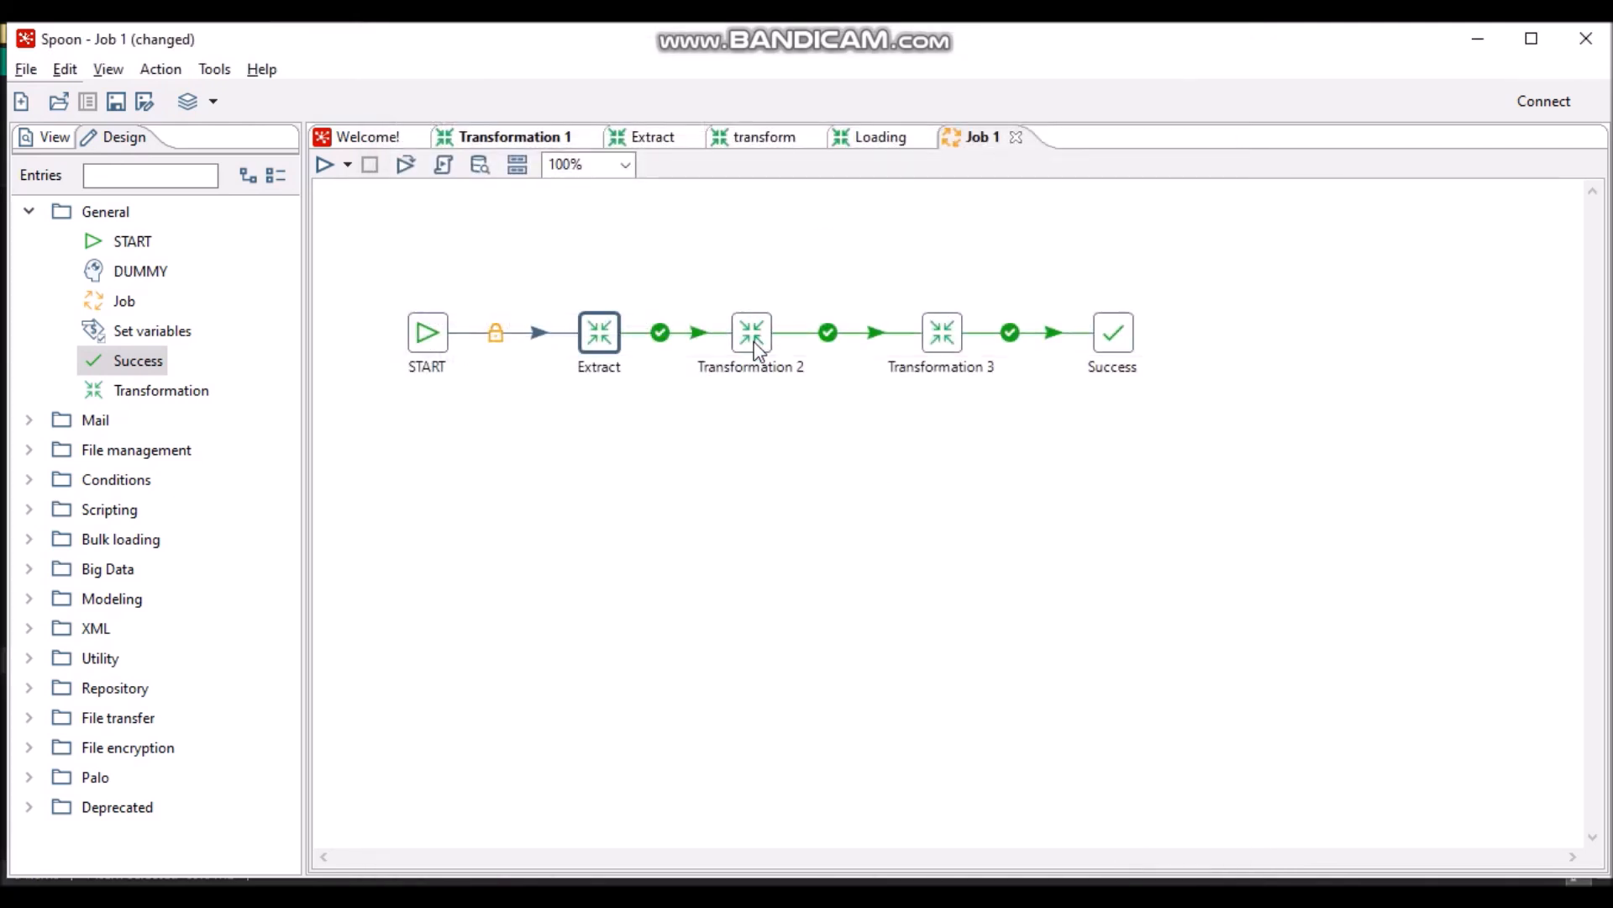
pyautogui.moveTo(759, 351)
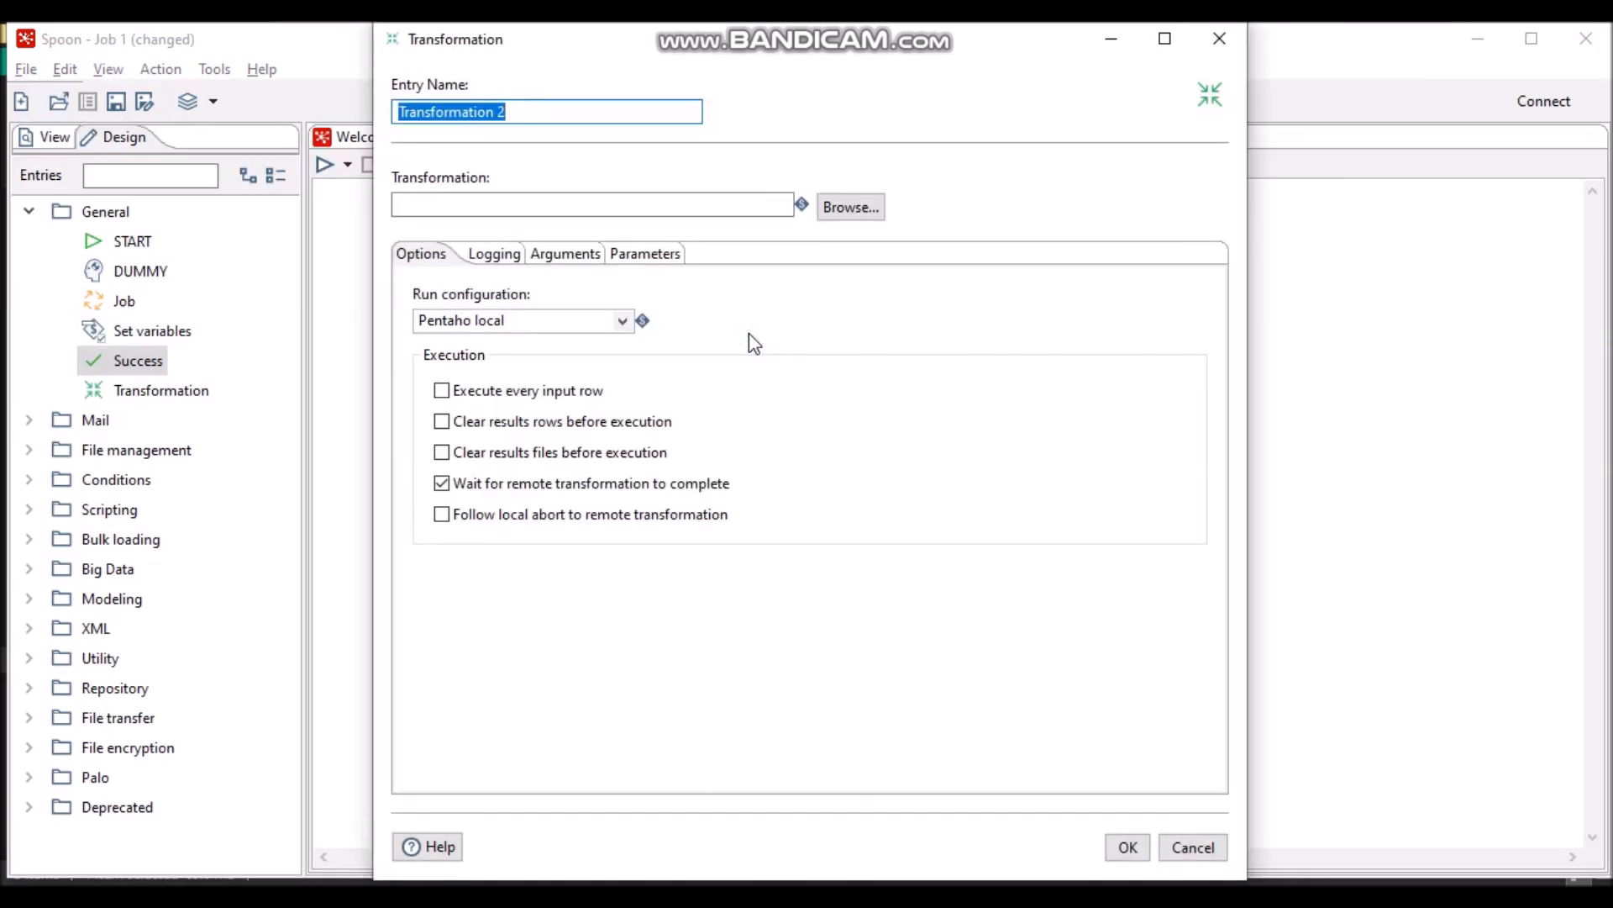
# - Name the second entry transform and link it to transform.ktr
pyautogui.write('loading')
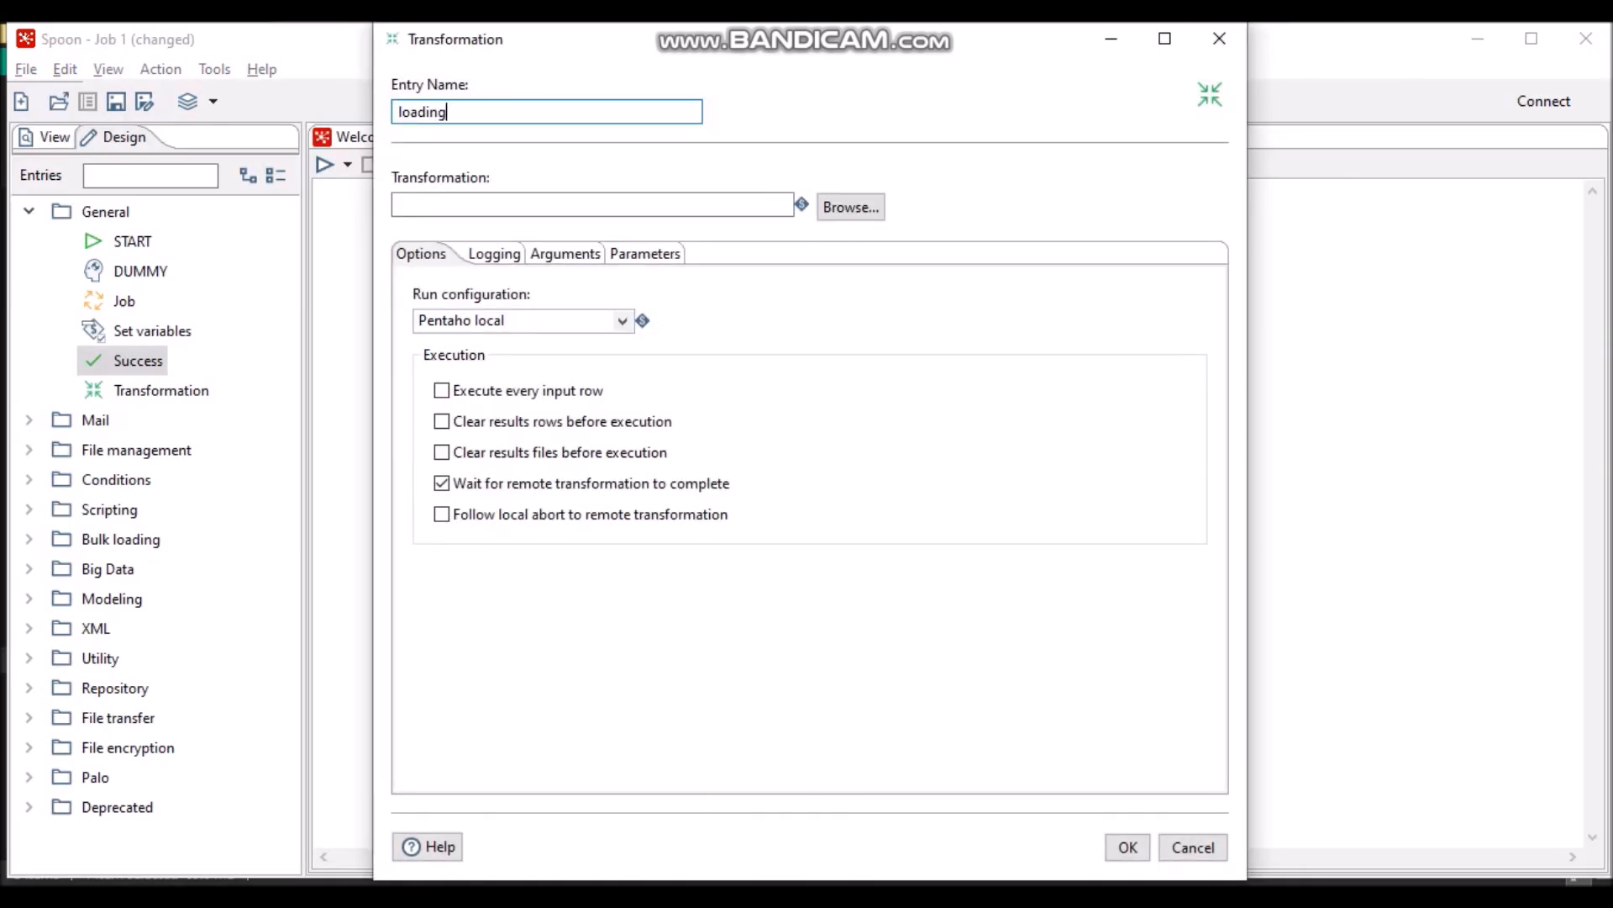
pyautogui.click(865, 207)
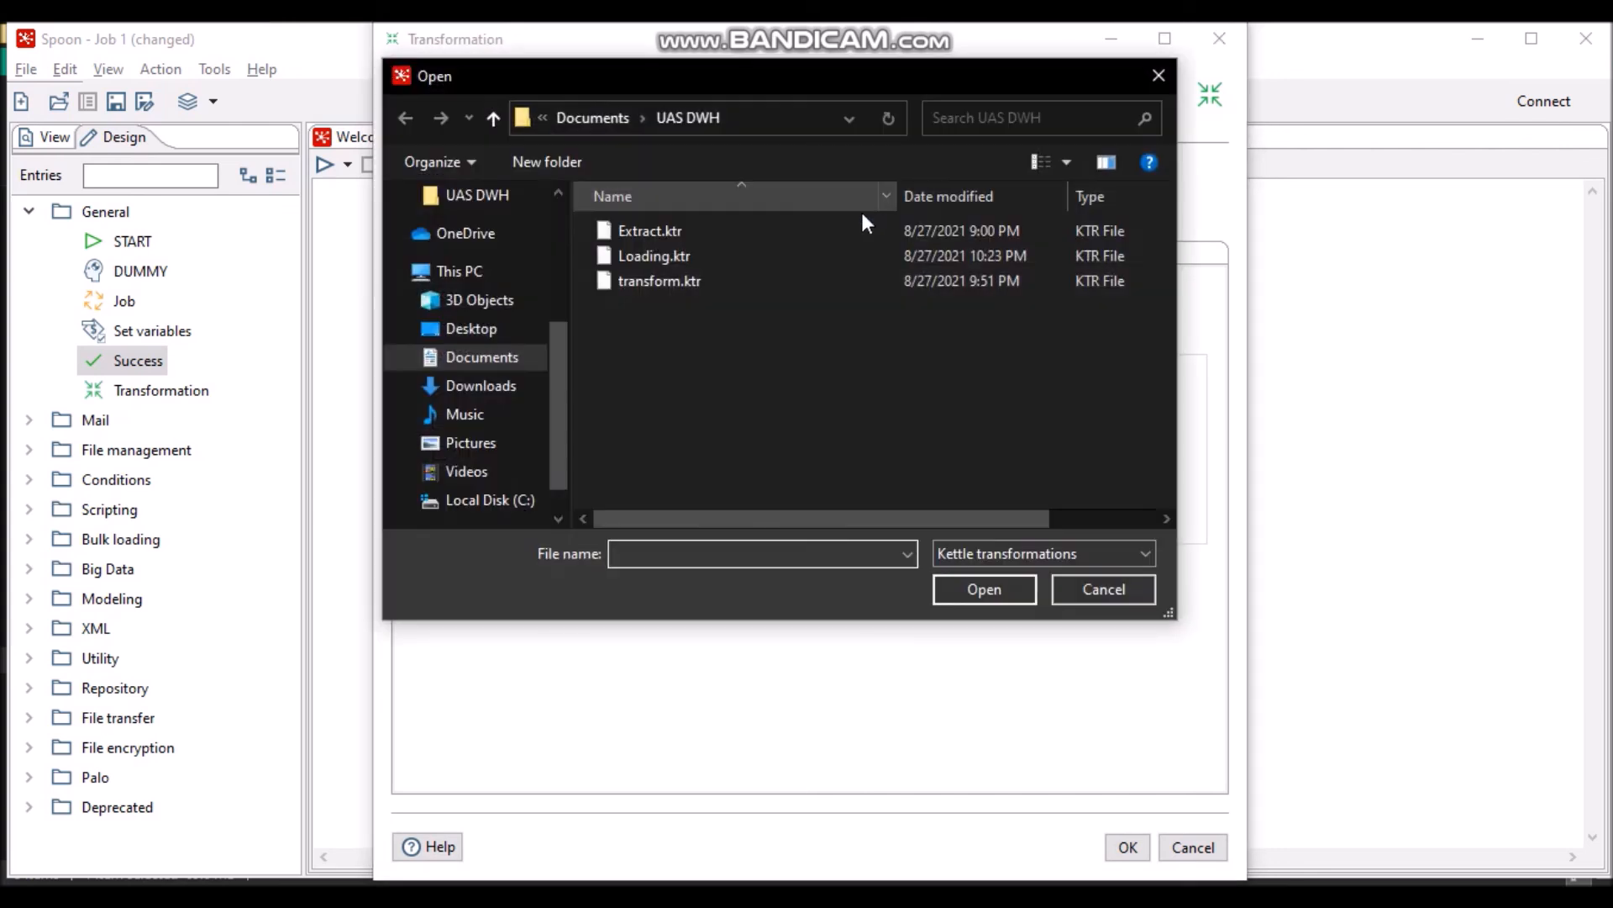
pyautogui.click(821, 254)
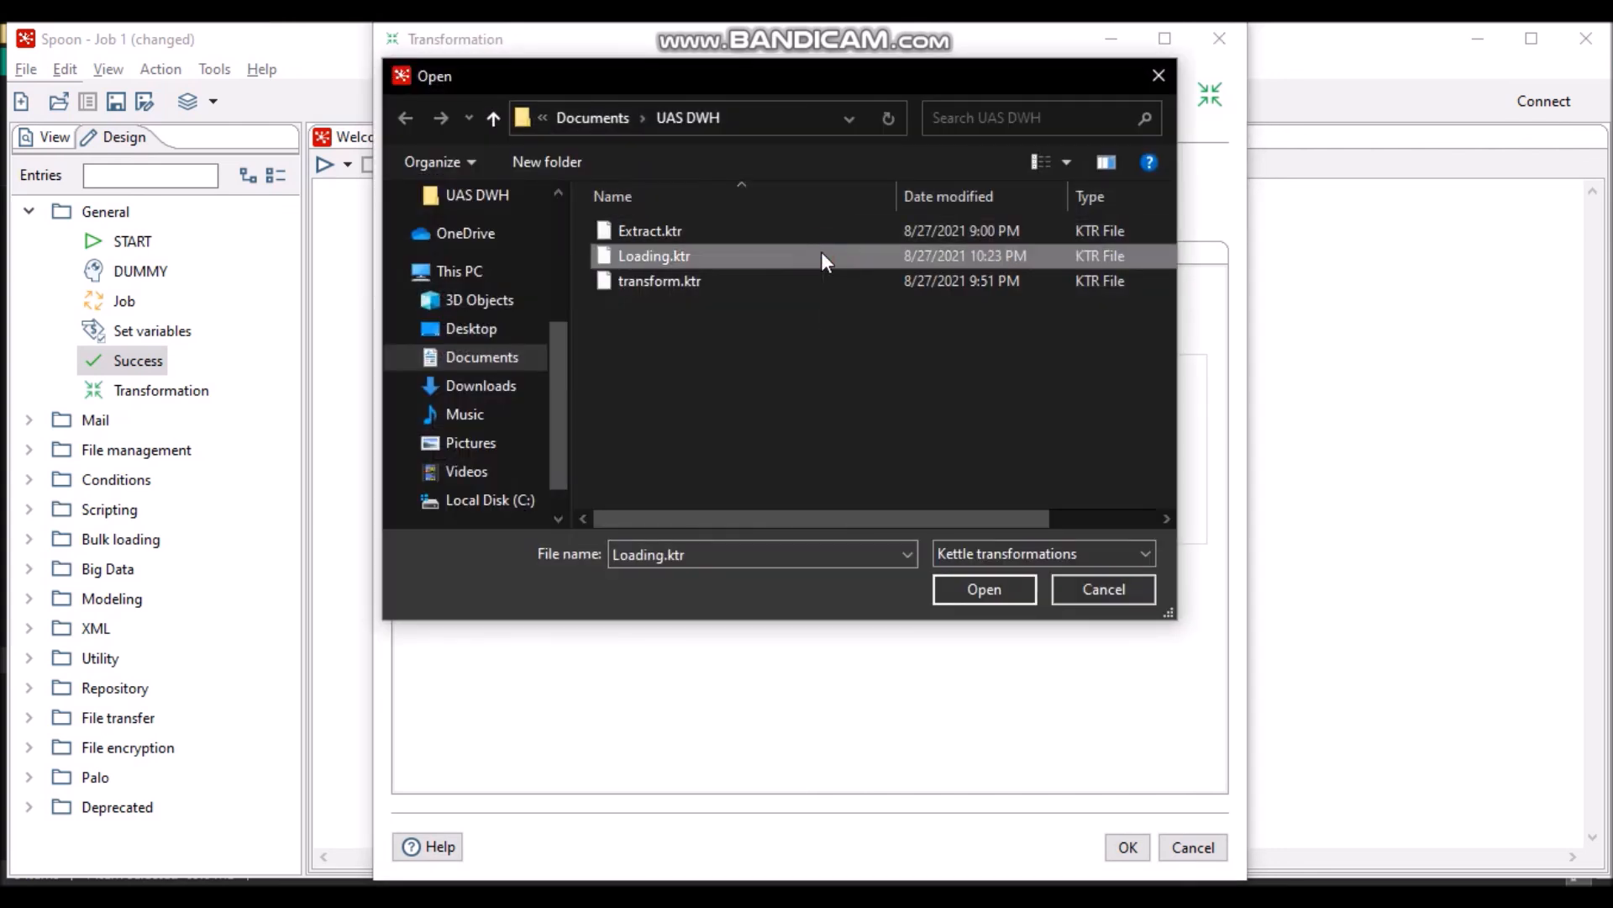
pyautogui.click(1111, 593)
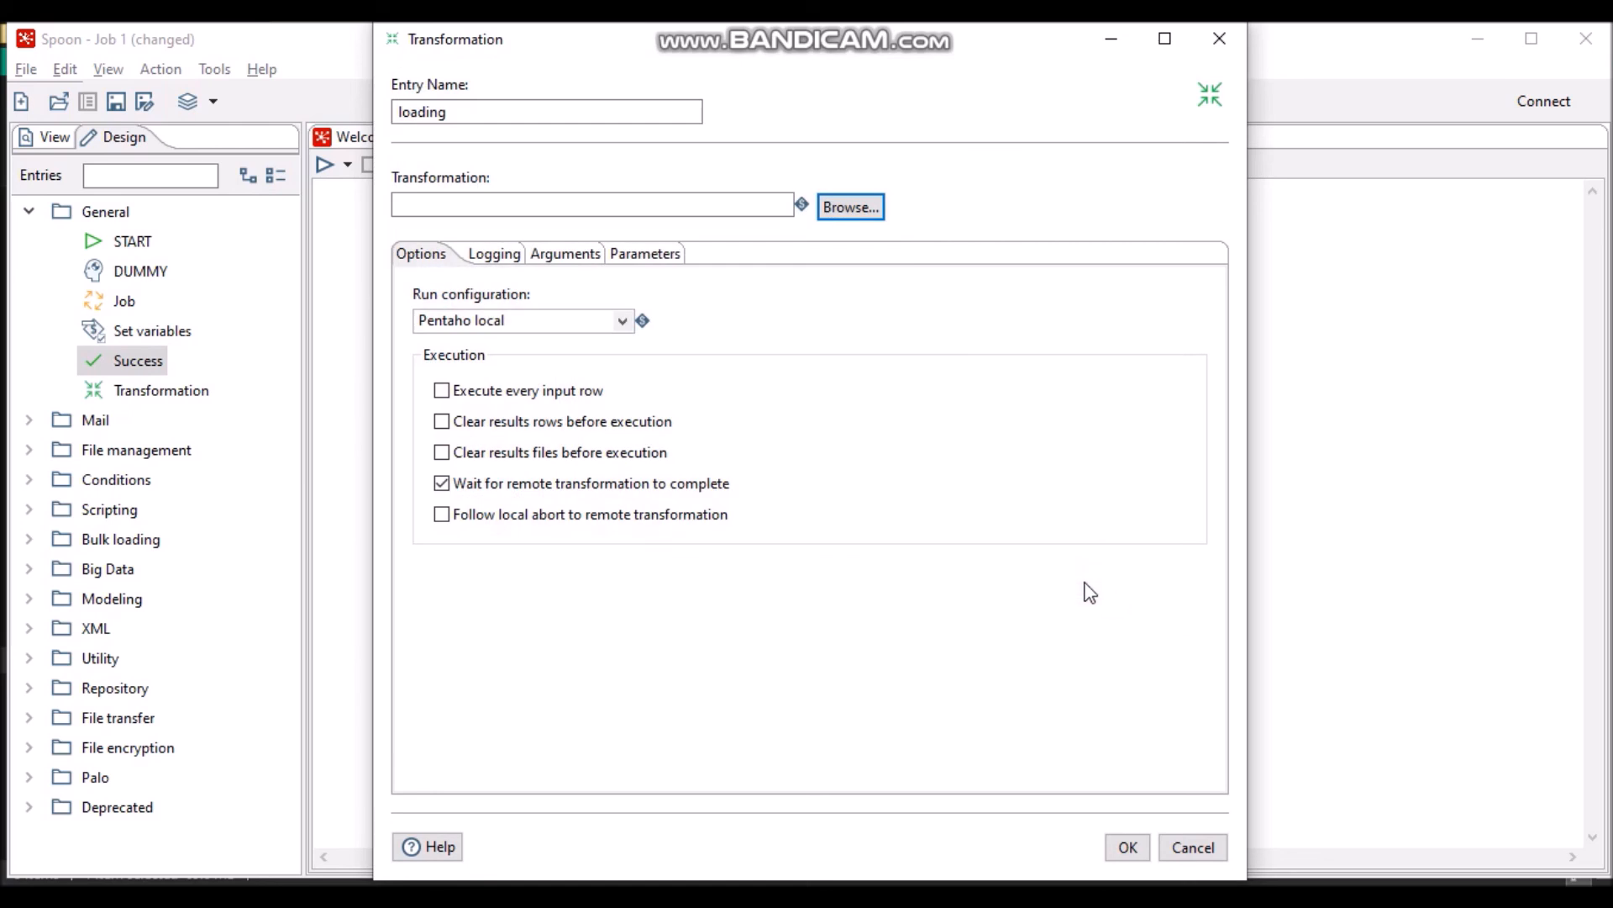
pyautogui.click(554, 115)
pyautogui.press('BackSpace')
pyautogui.press('BackSpace')
pyautogui.press('BackSpace')
pyautogui.press('BackSpace')
pyautogui.press('BackSpace')
pyautogui.press('BackSpace')
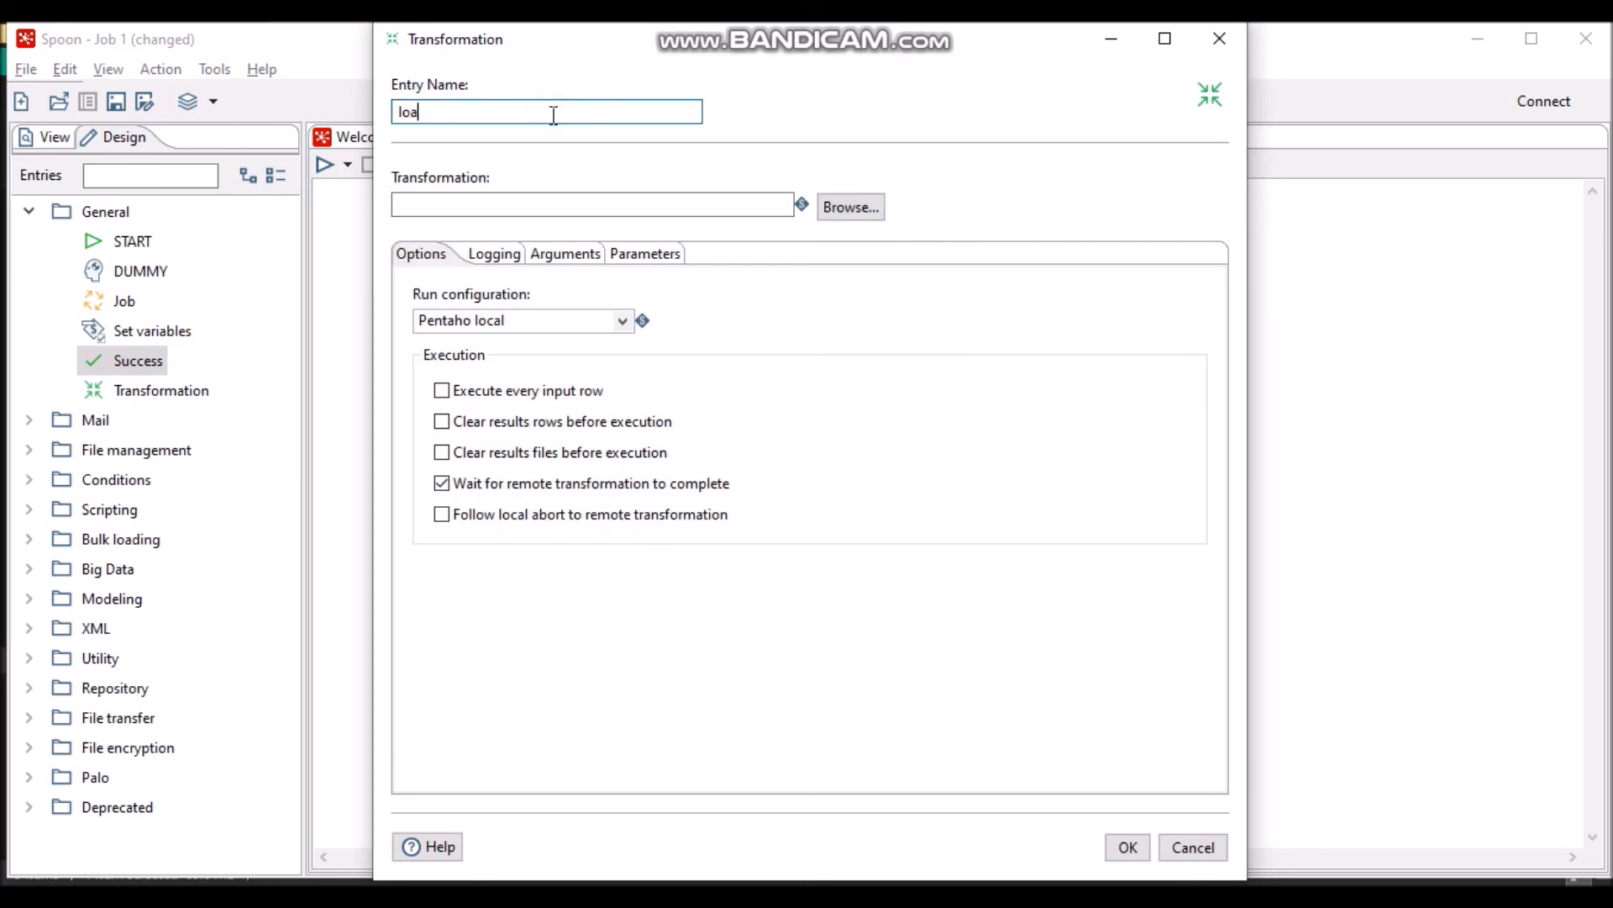
pyautogui.write('transform')
pyautogui.click(857, 210)
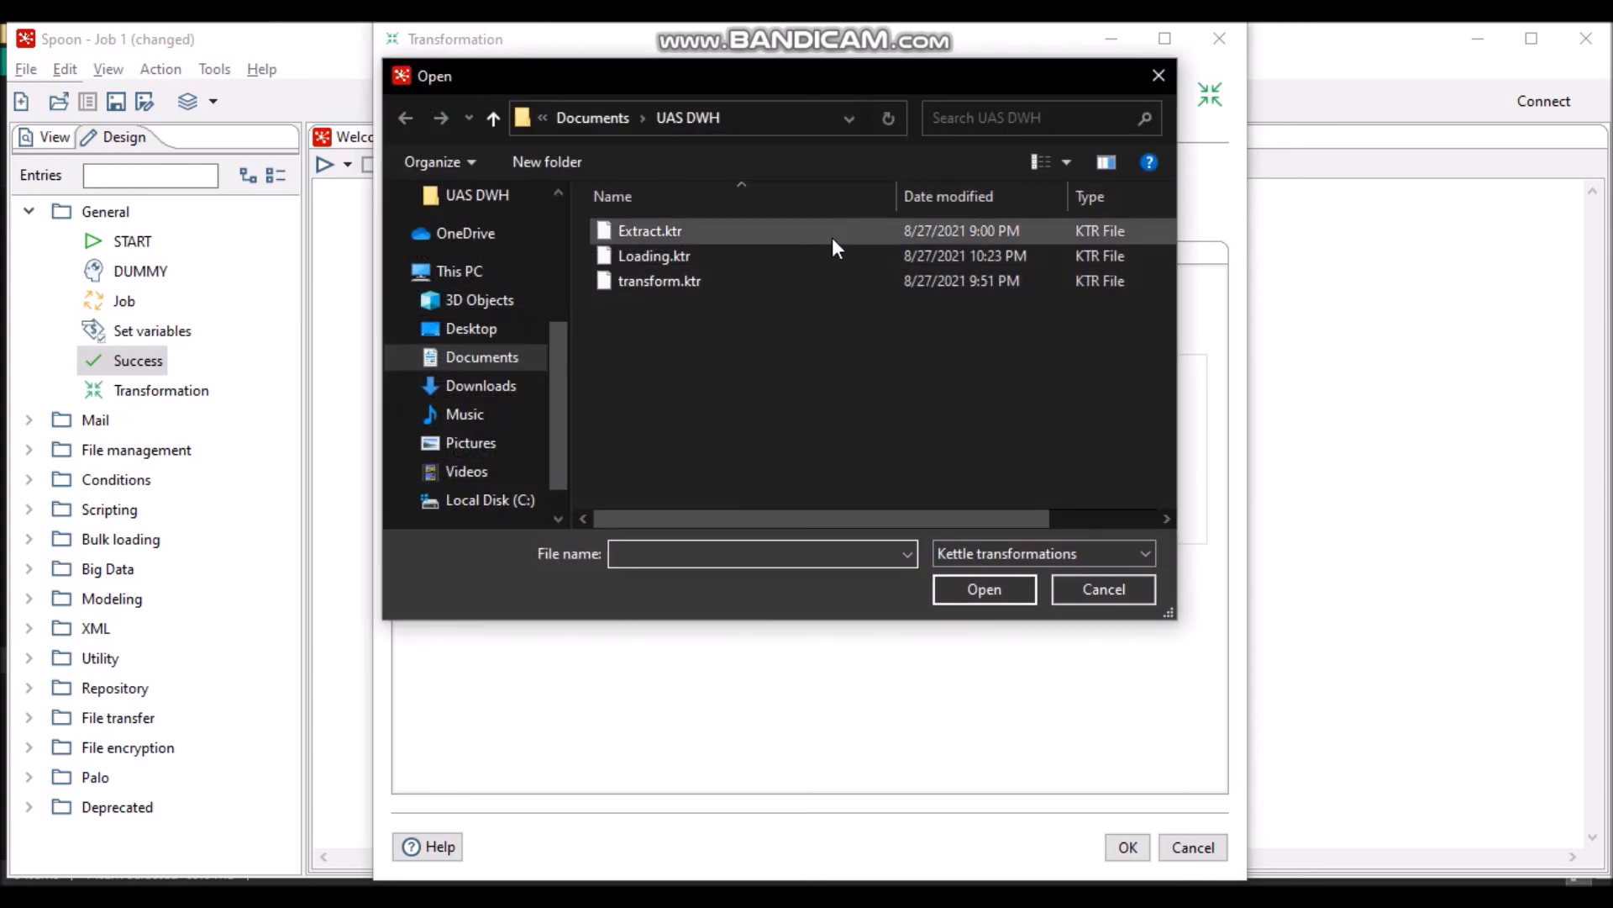
pyautogui.click(832, 282)
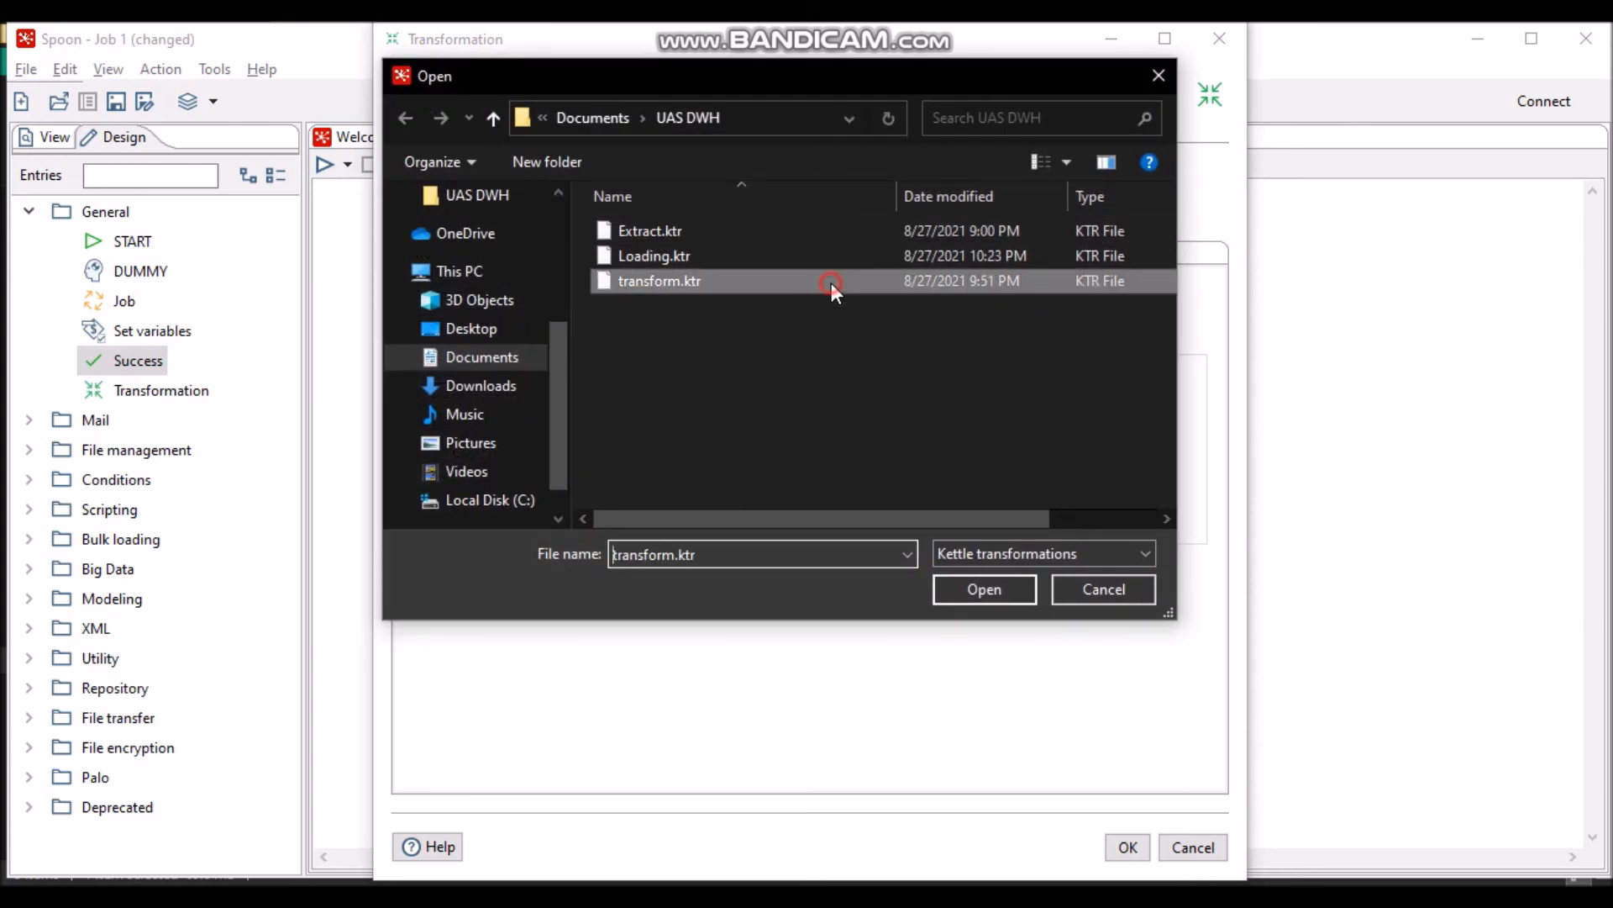
pyautogui.click(987, 588)
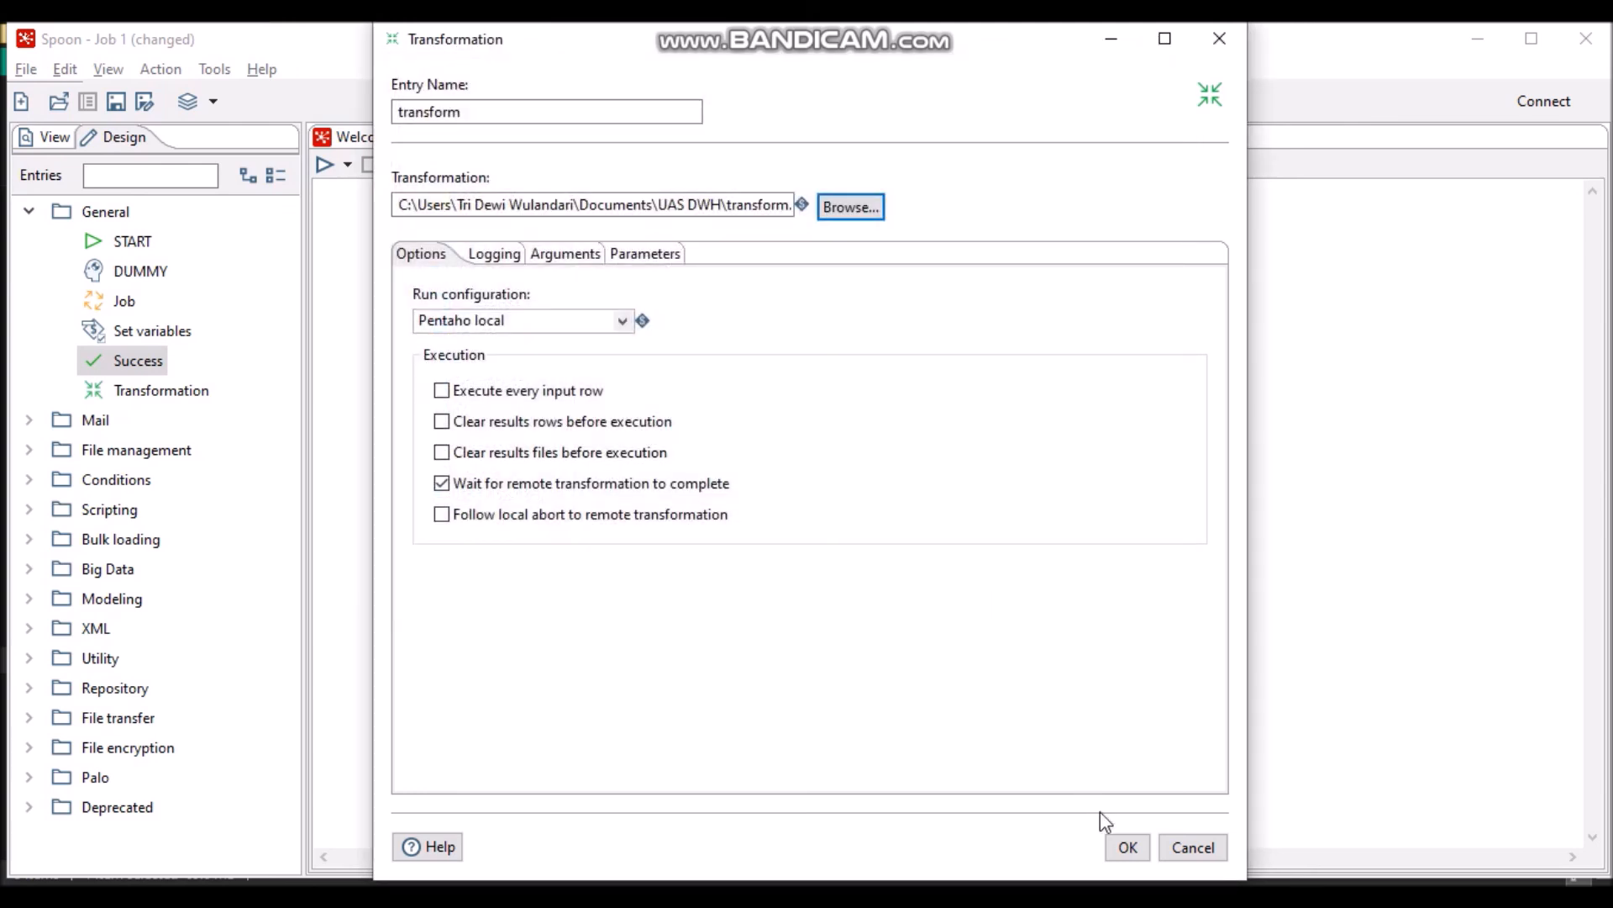
pyautogui.click(1128, 847)
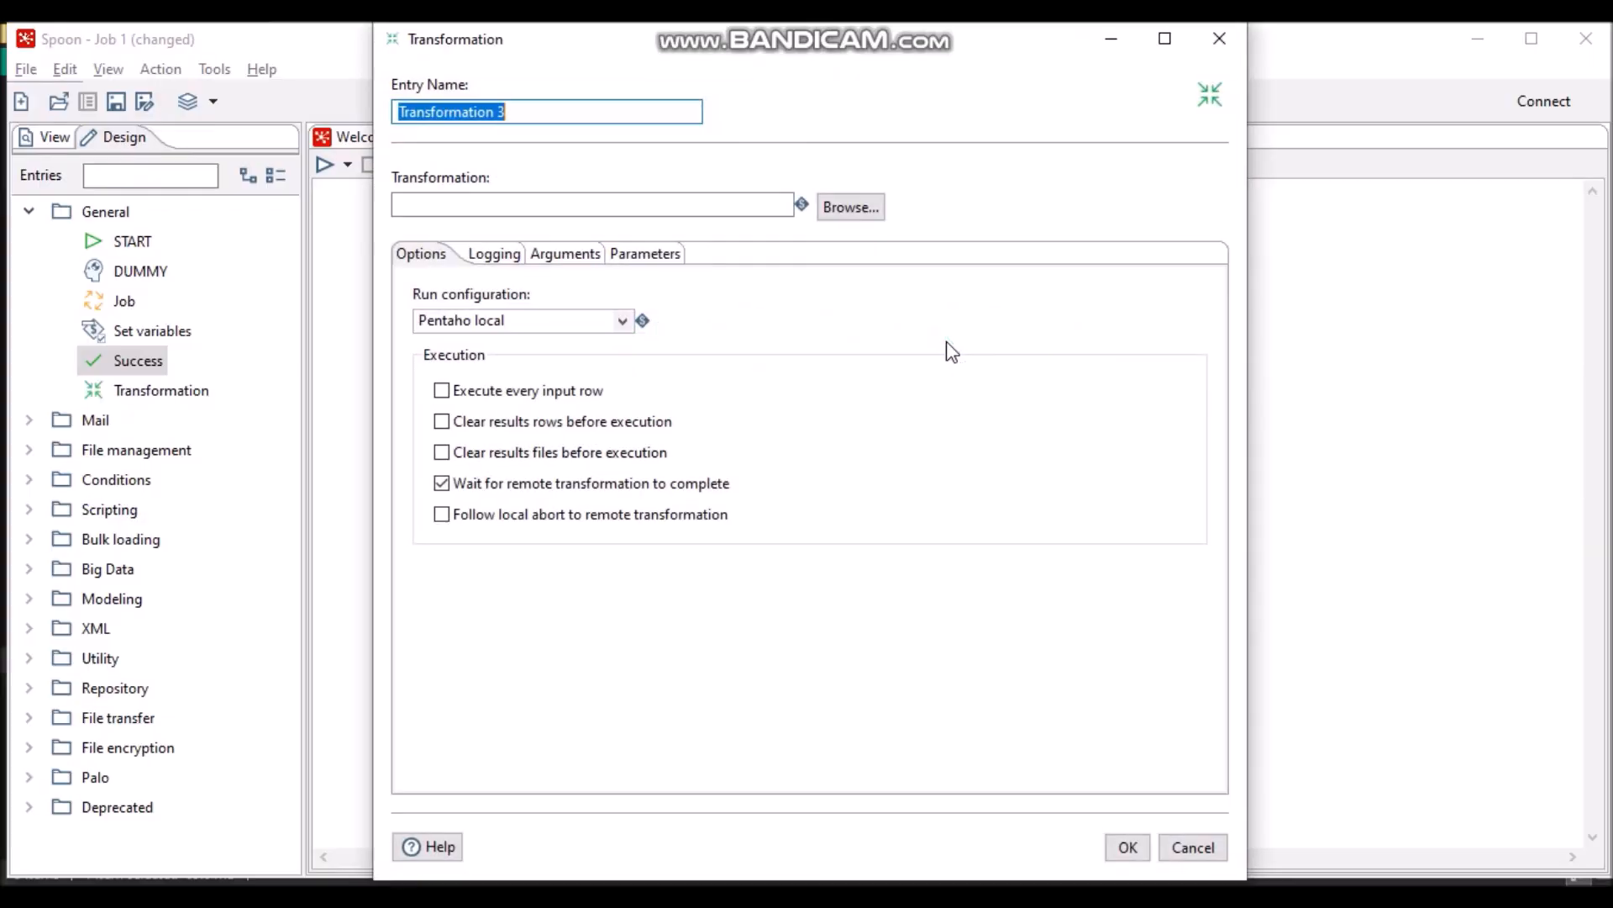
# - Name the third entry Loading, link it to Loading.ktr, and select all five job entries
pyautogui.write('L')
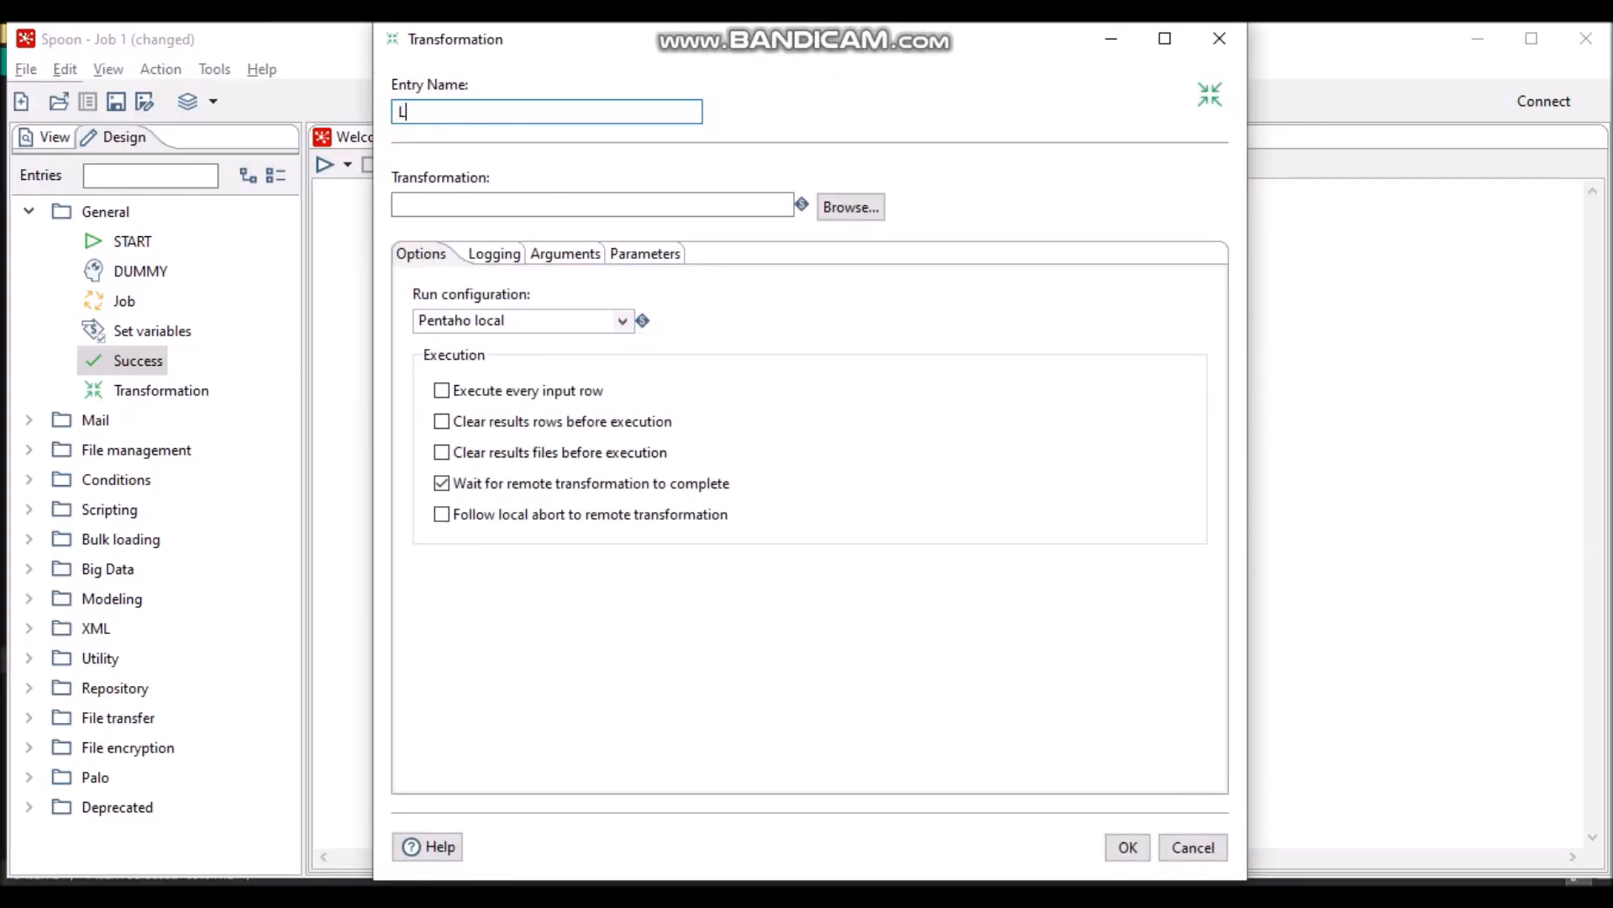
pyautogui.write('oading')
pyautogui.click(851, 206)
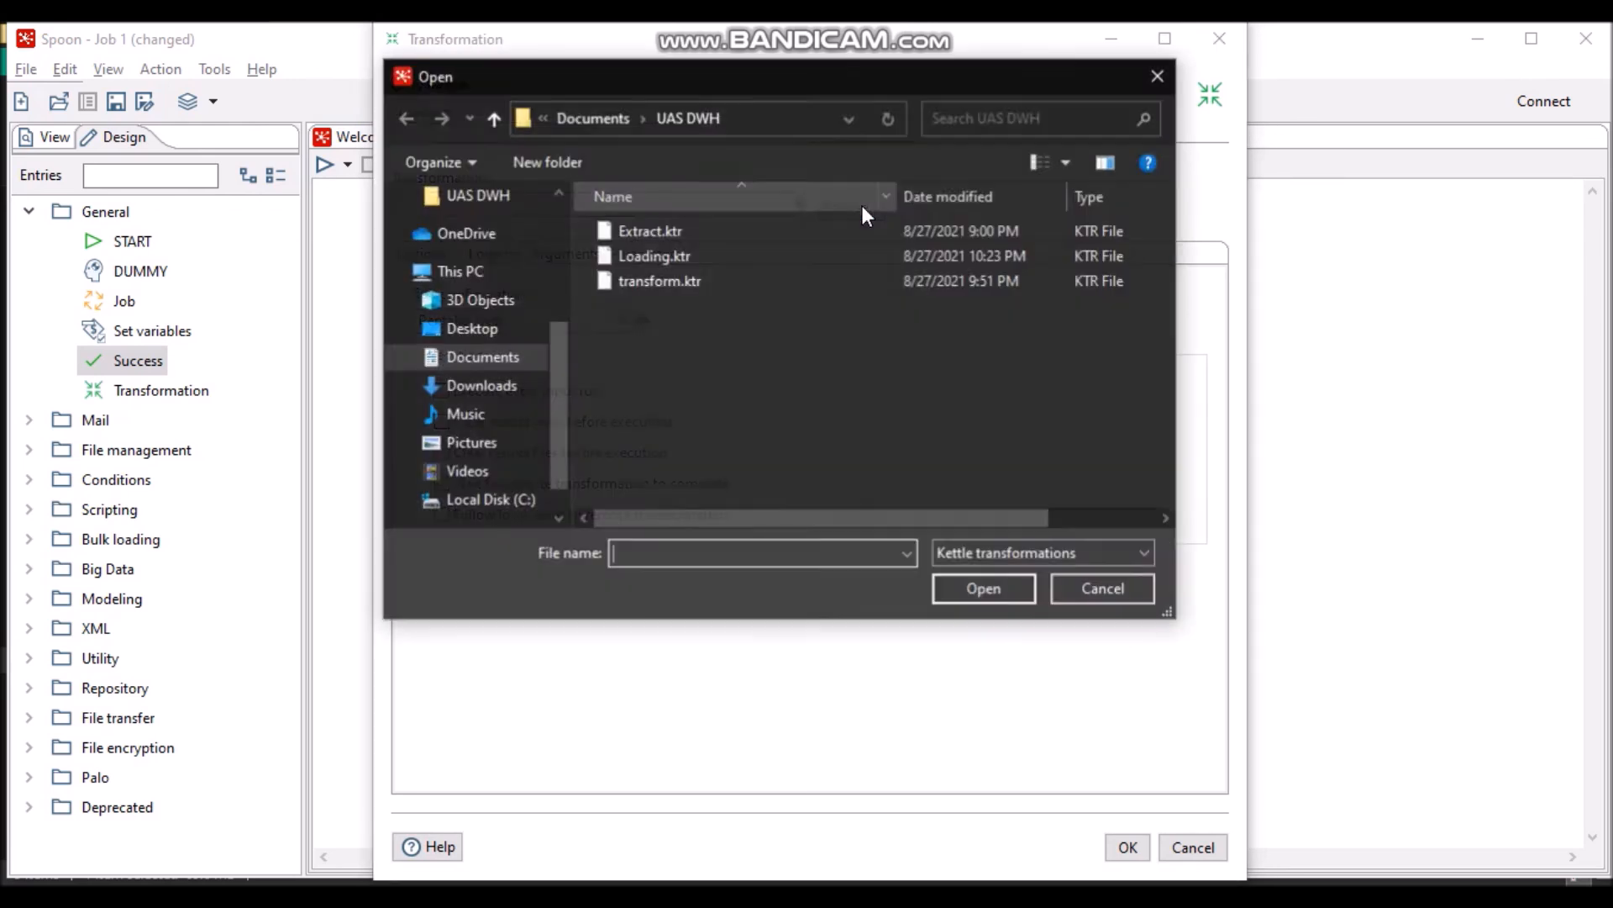
pyautogui.click(772, 267)
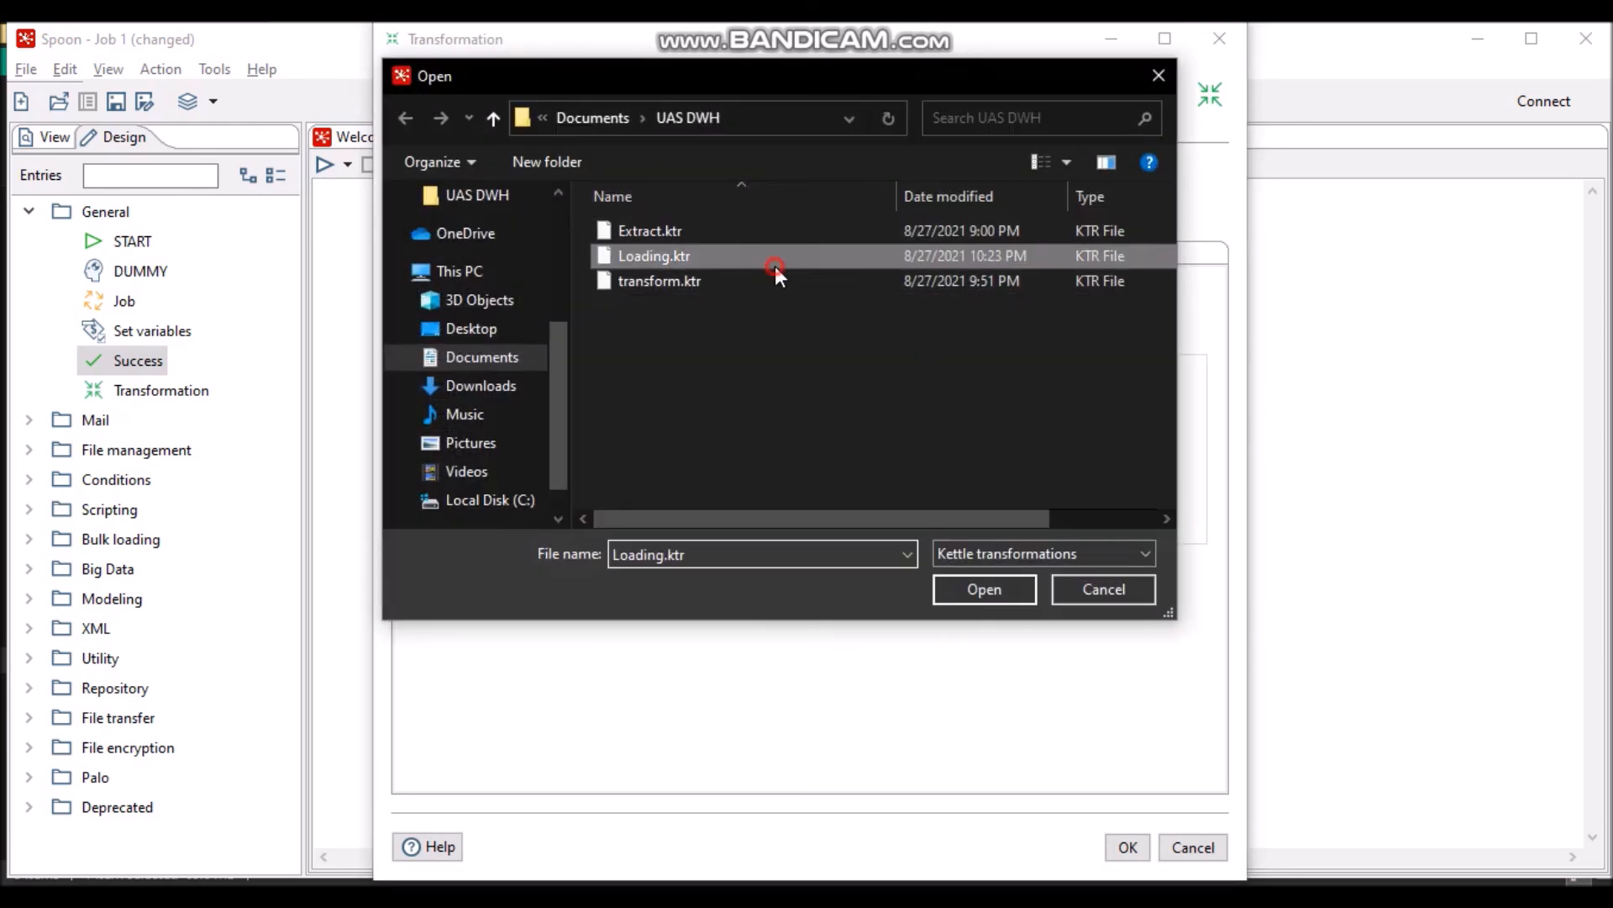
pyautogui.click(984, 590)
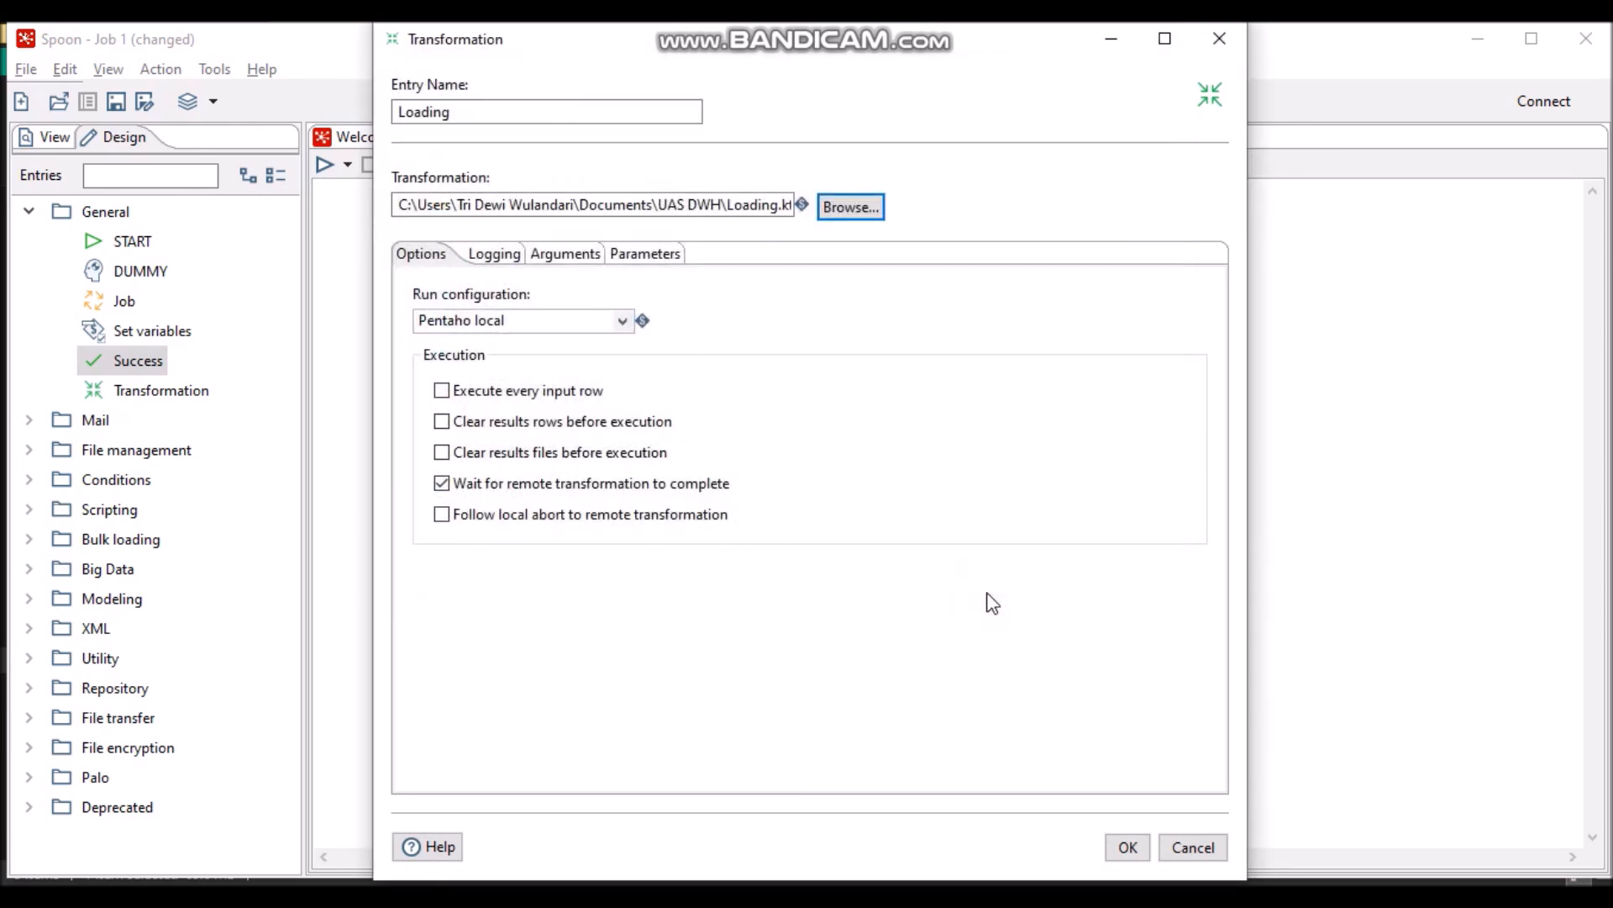
pyautogui.click(1128, 847)
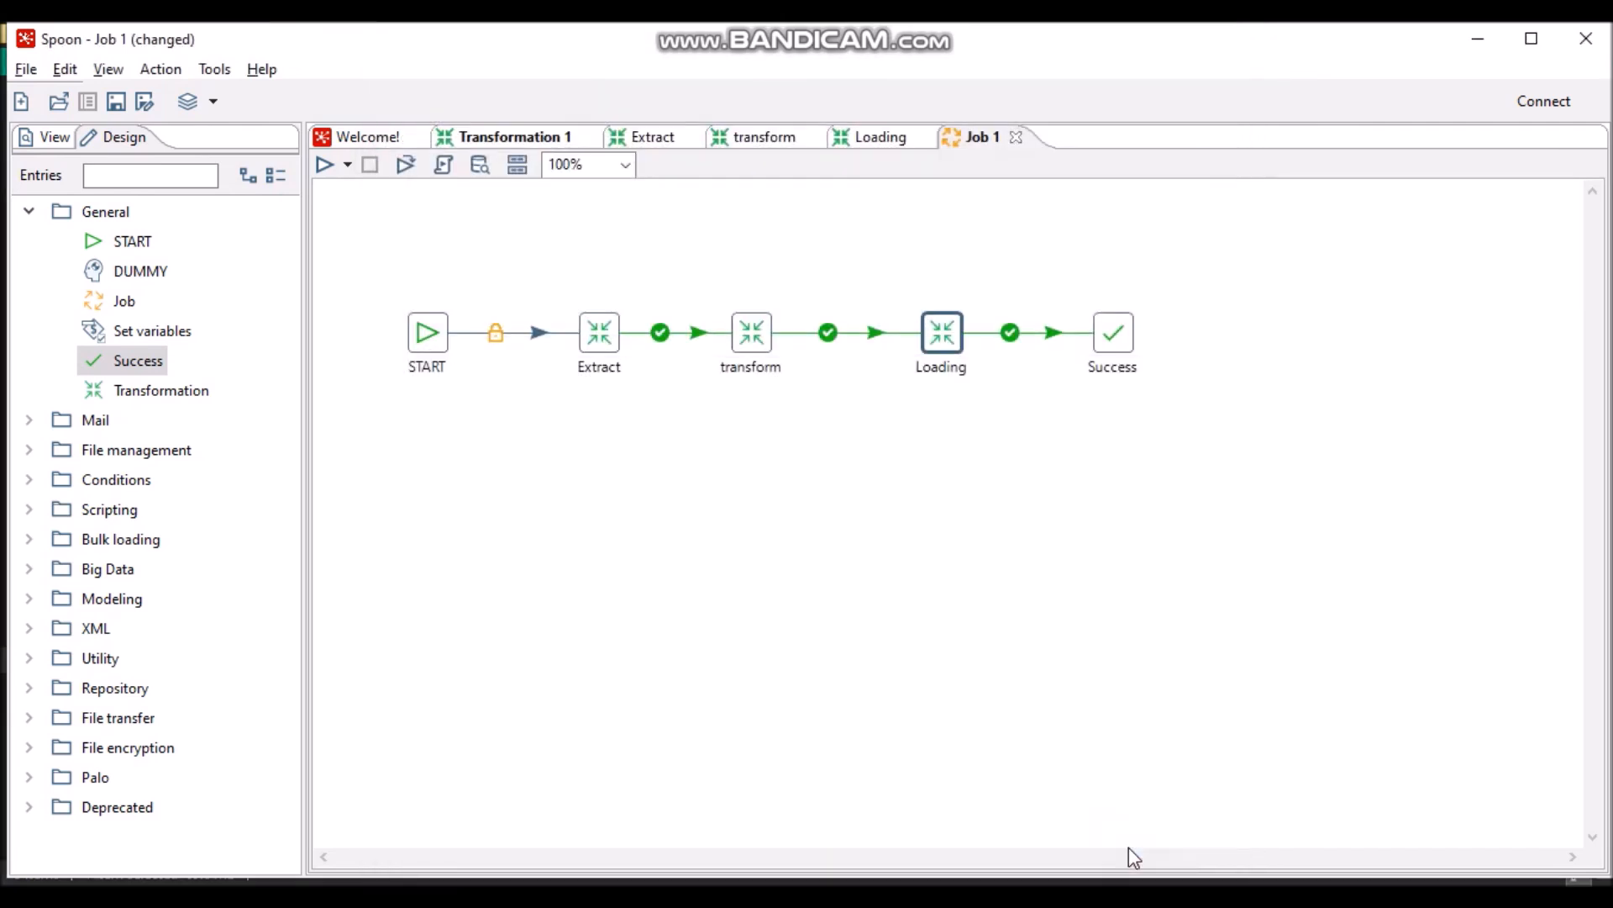
pyautogui.click(1204, 387)
pyautogui.moveTo(1205, 387); pyautogui.dragTo(339, 289)
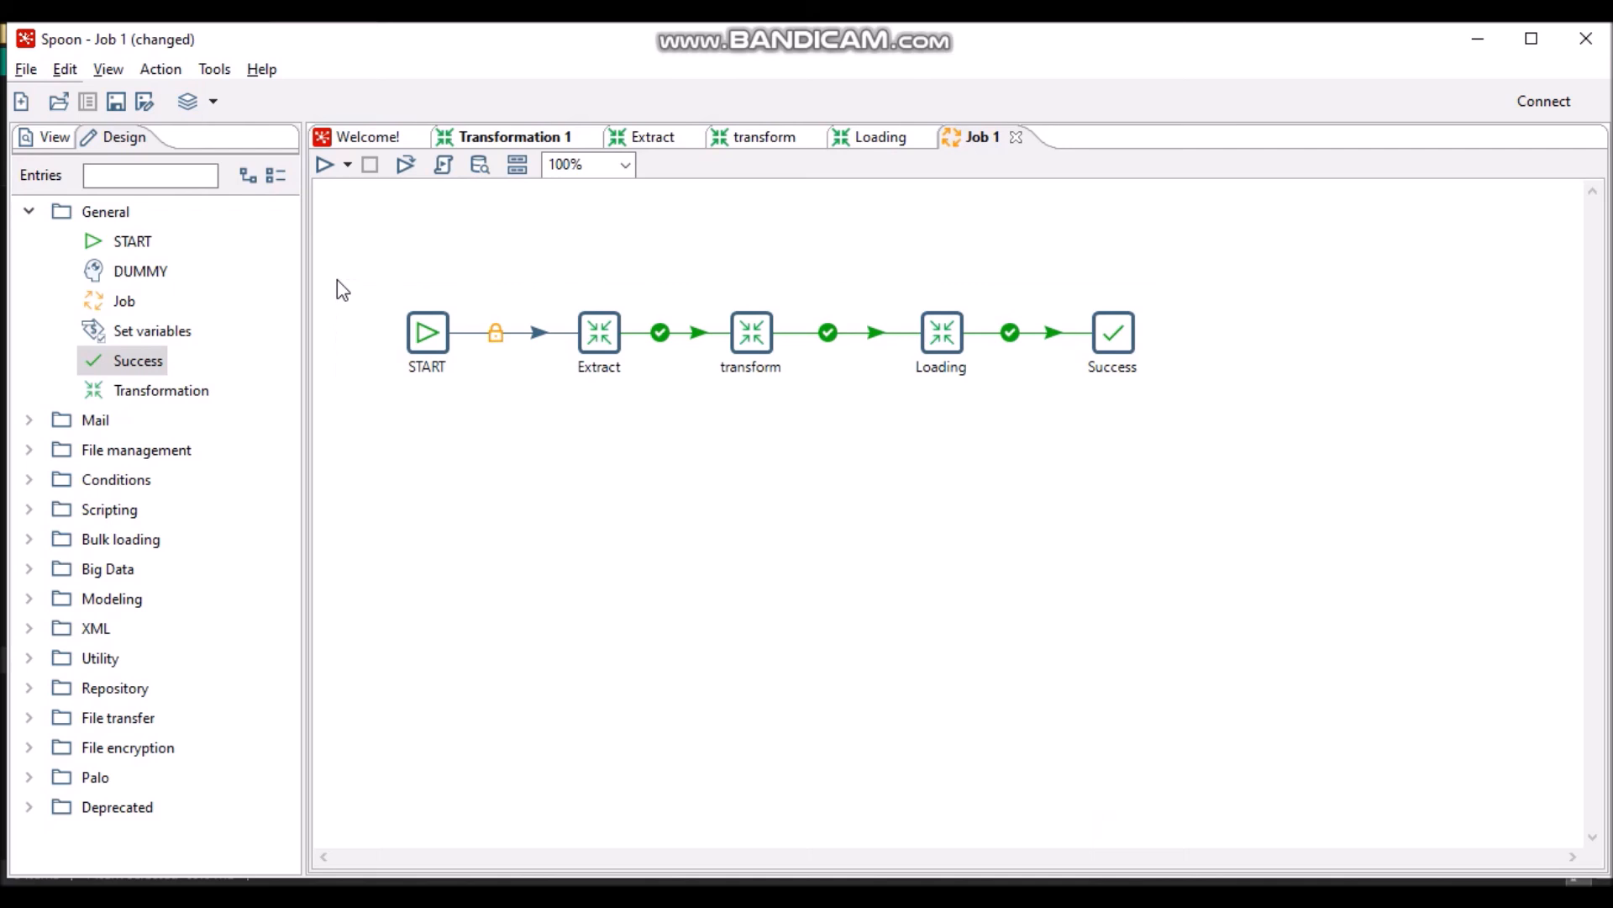
# - Run the job with local configuration and save it as ETL_profile_mahasiswa
pyautogui.click(326, 167)
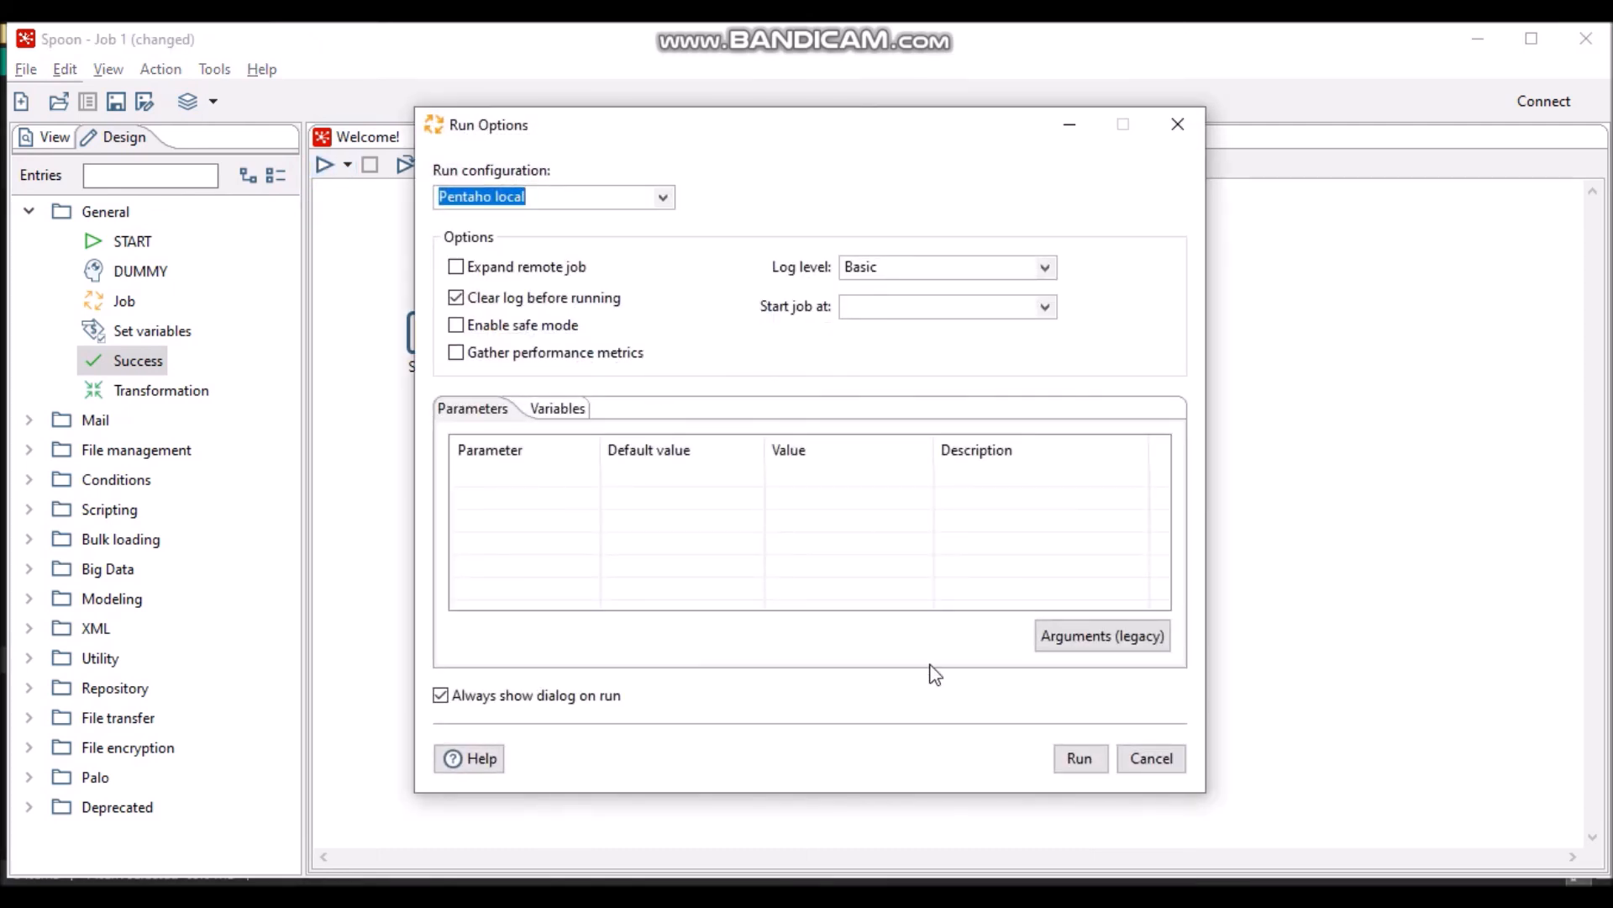
pyautogui.click(1082, 759)
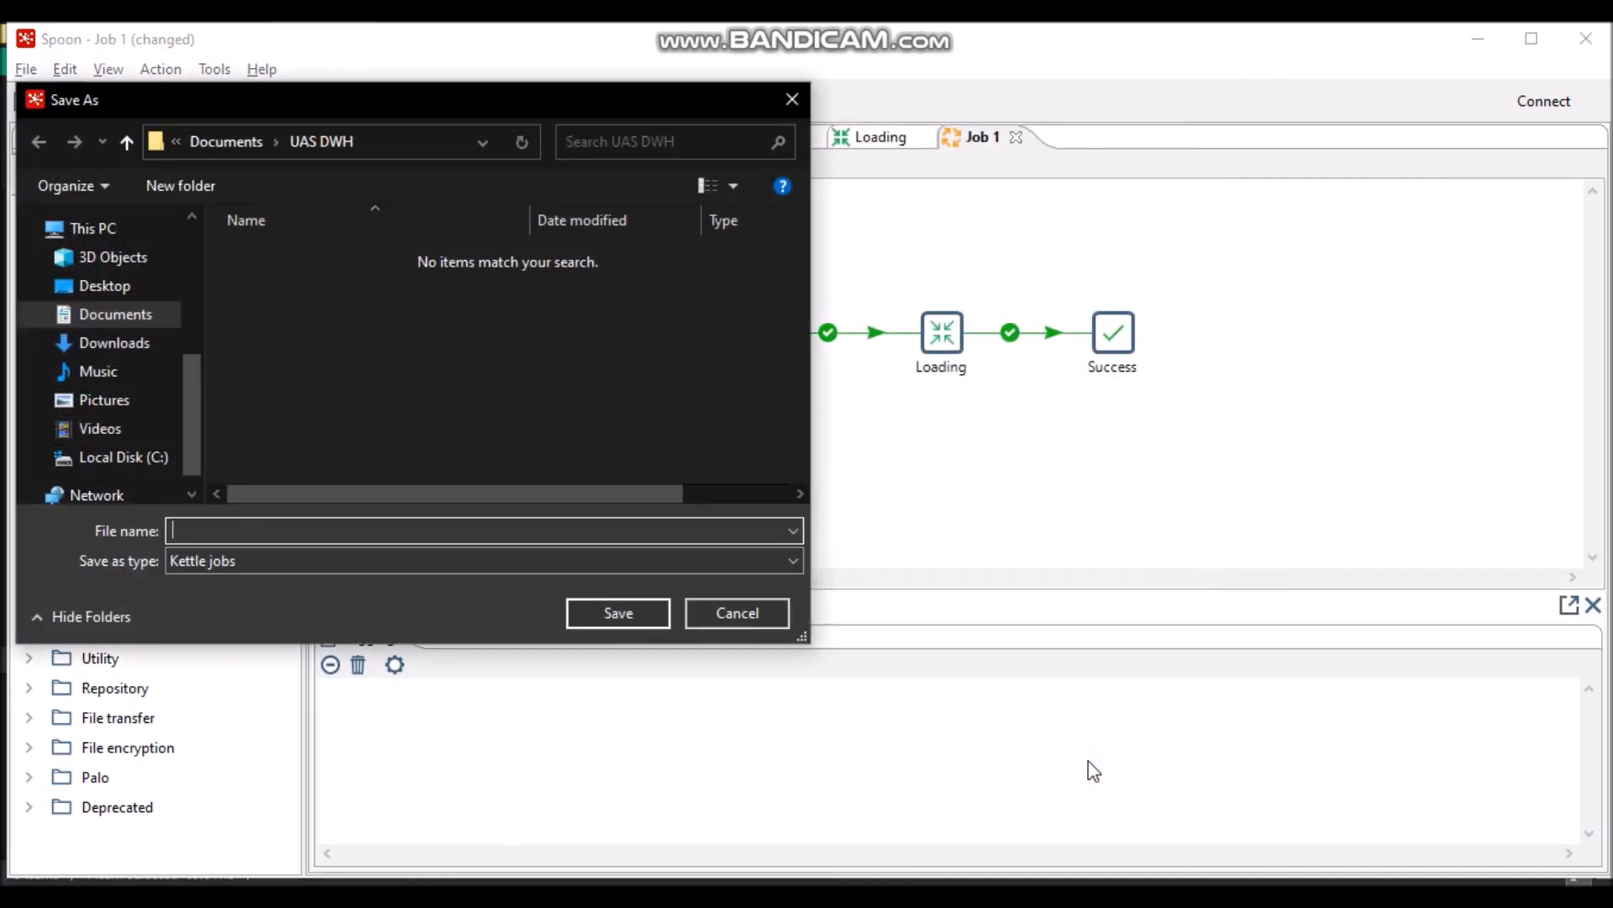
pyautogui.write('ETU')
pyautogui.press('BackSpace')
pyautogui.write('L')
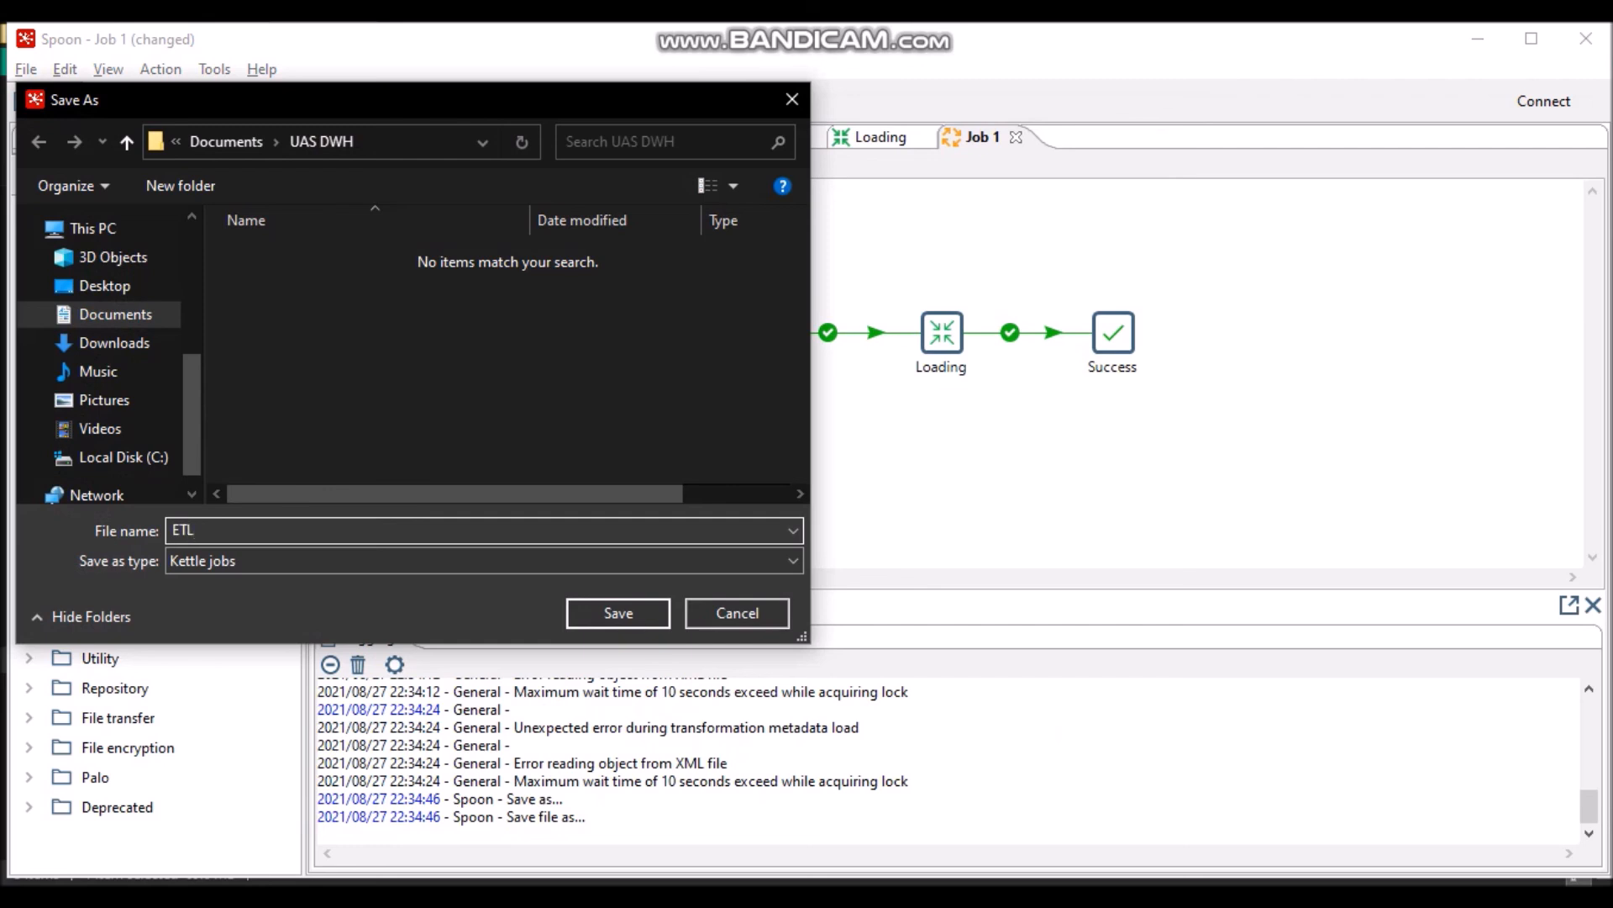
pyautogui.write('_profile_mahasiswa')
pyautogui.click(636, 605)
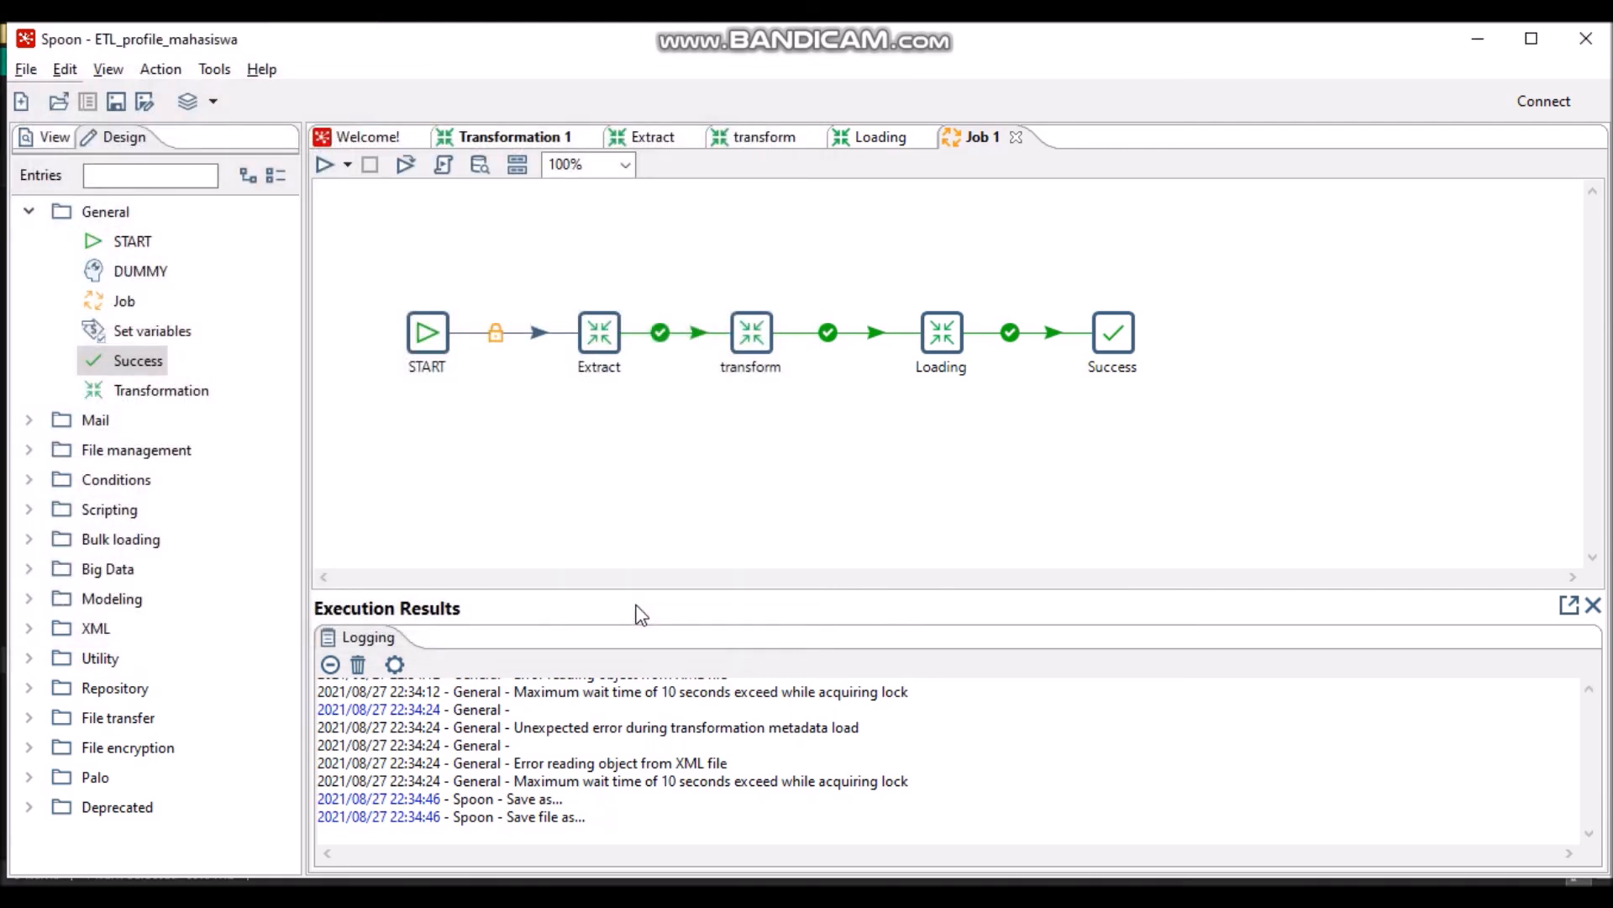
# - Open Profile_mahasiswa.xls from the UAS DWH folder and auto-fit the NIM column width
pyautogui.moveTo(964, 895)
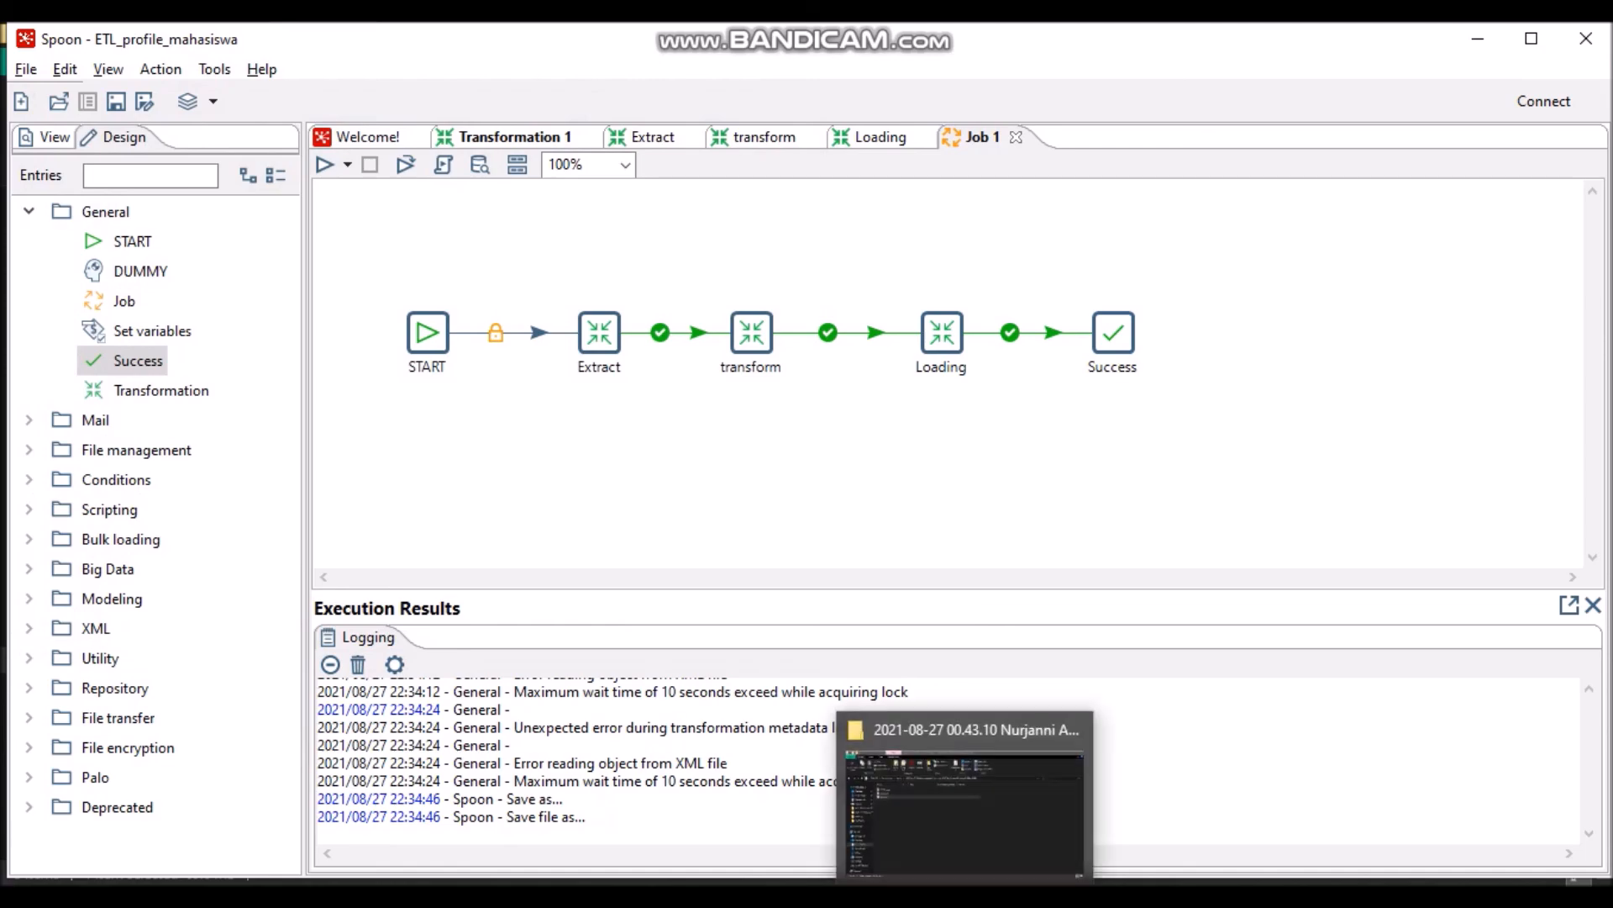
pyautogui.click(978, 814)
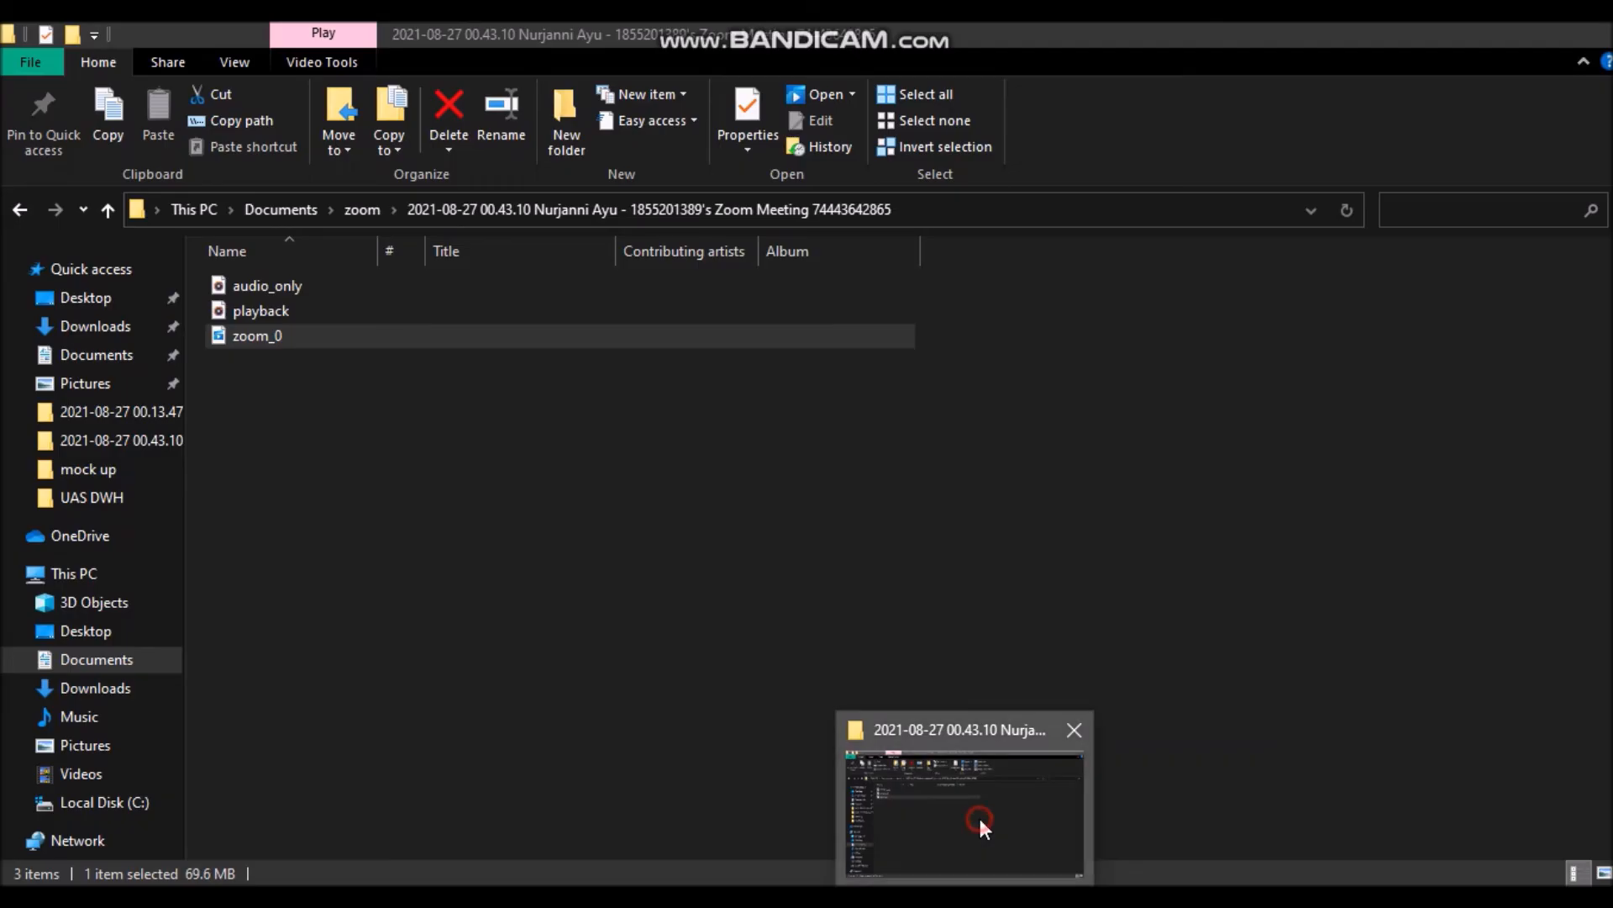
pyautogui.click(145, 496)
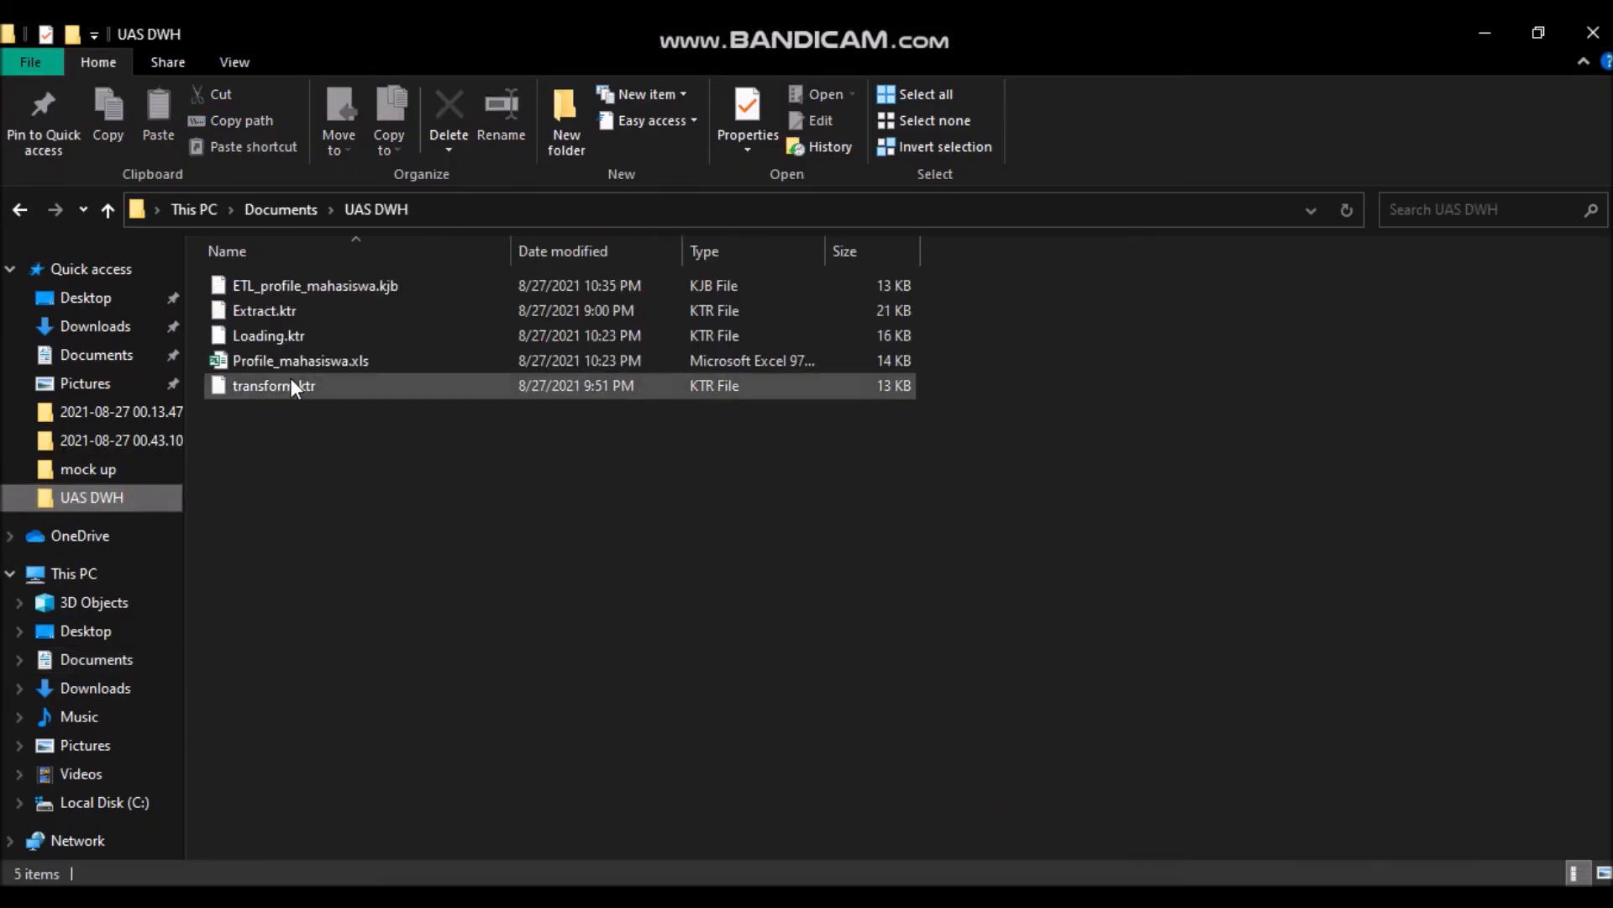
pyautogui.doubleClick(361, 362)
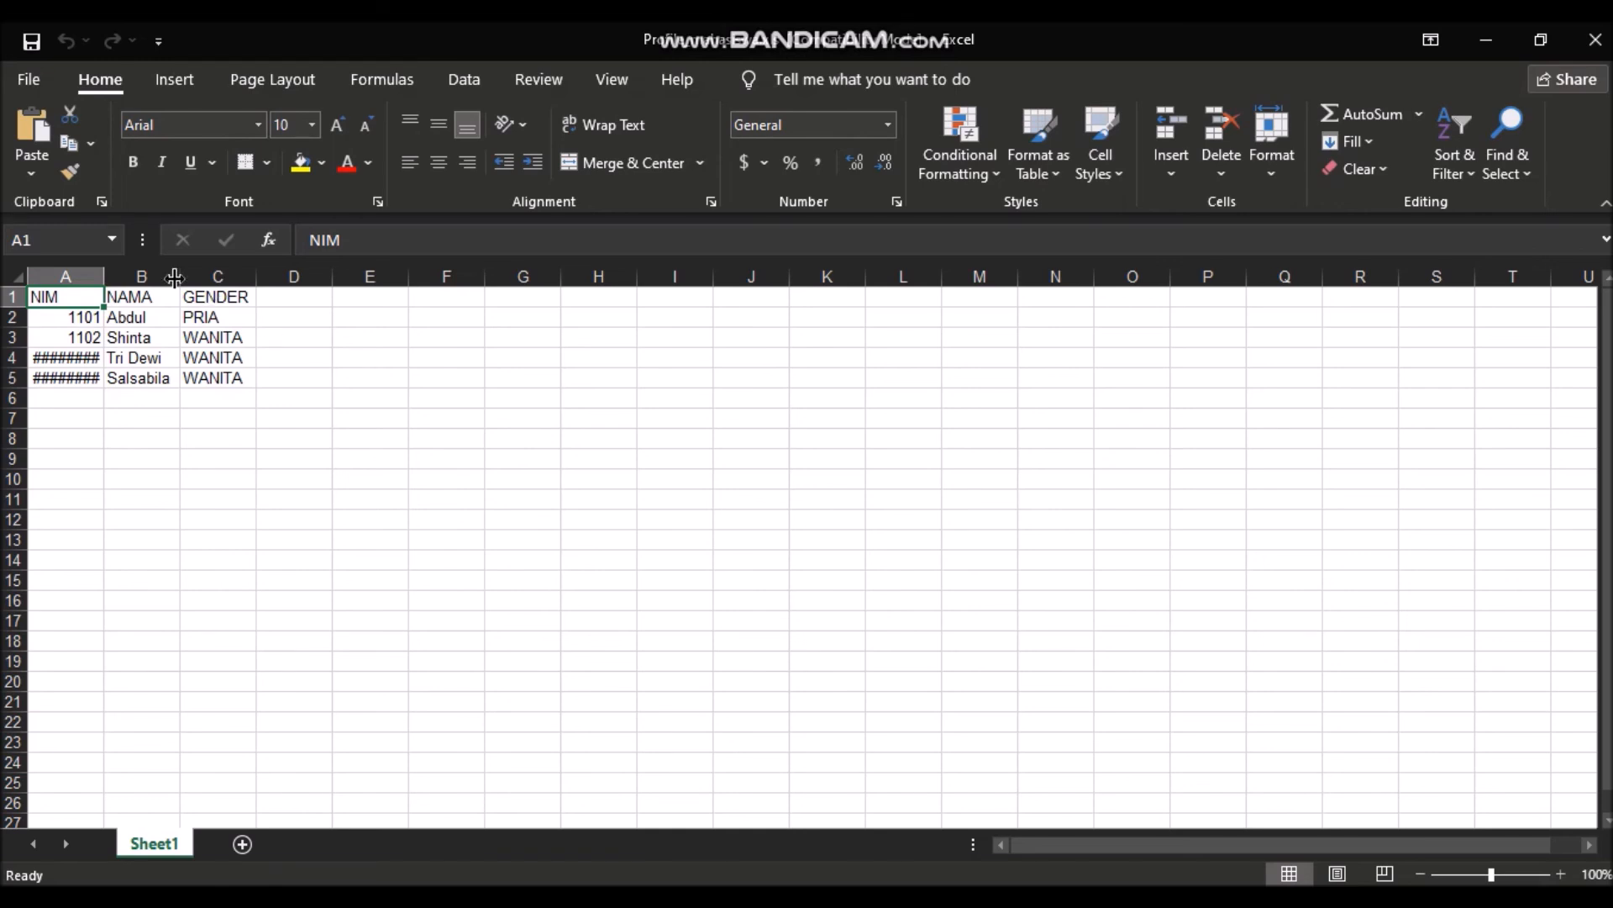
pyautogui.doubleClick(103, 276)
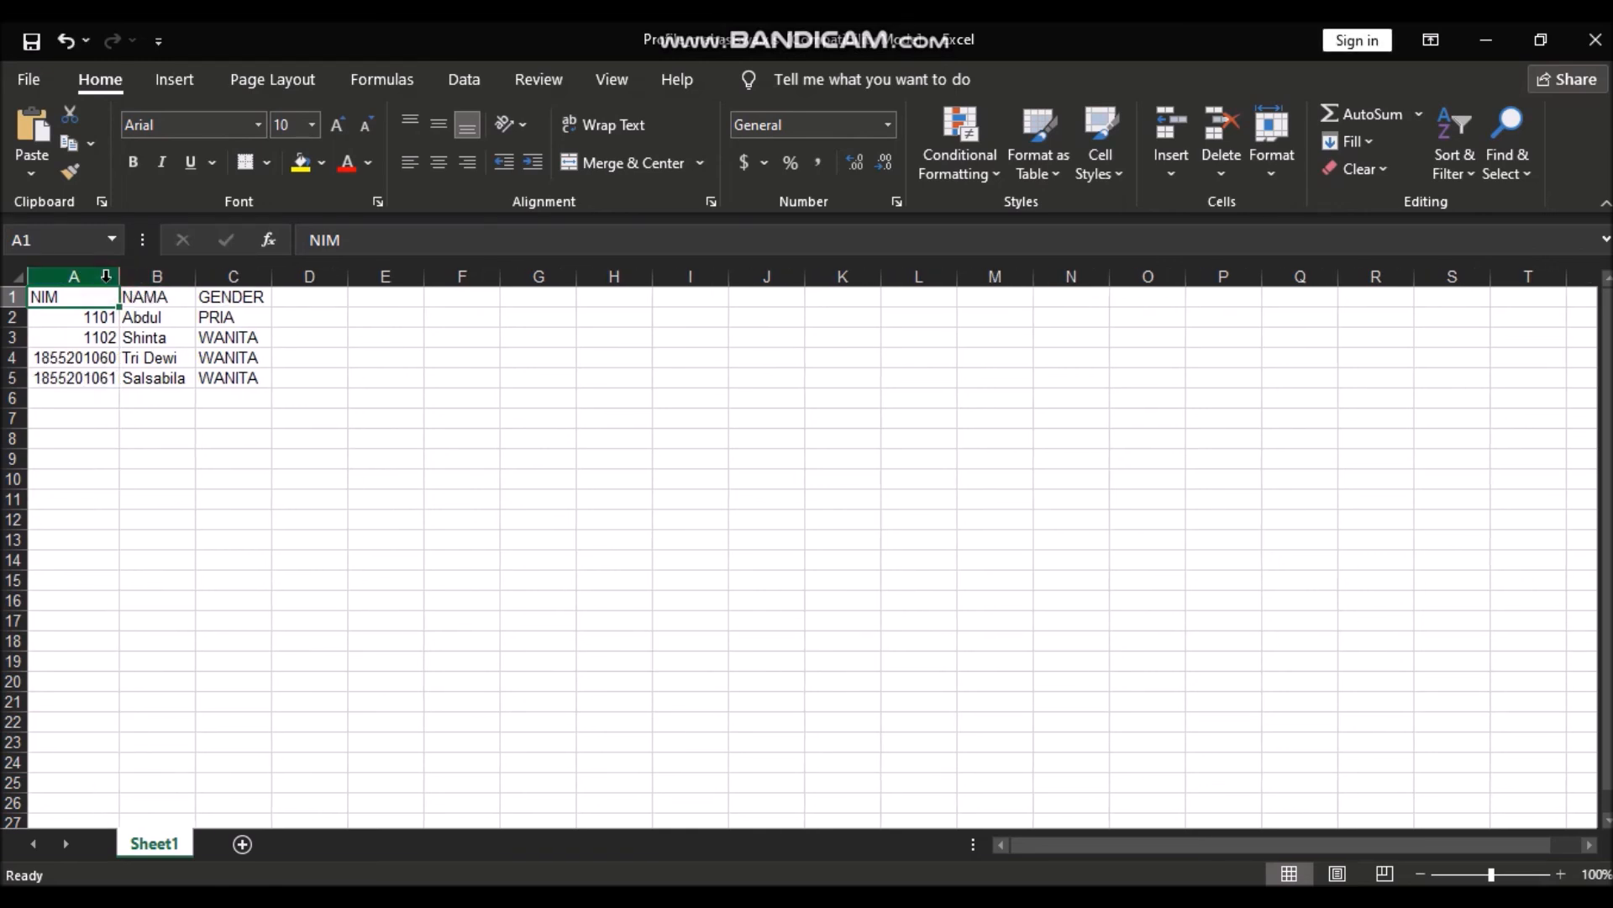
pyautogui.click(327, 508)
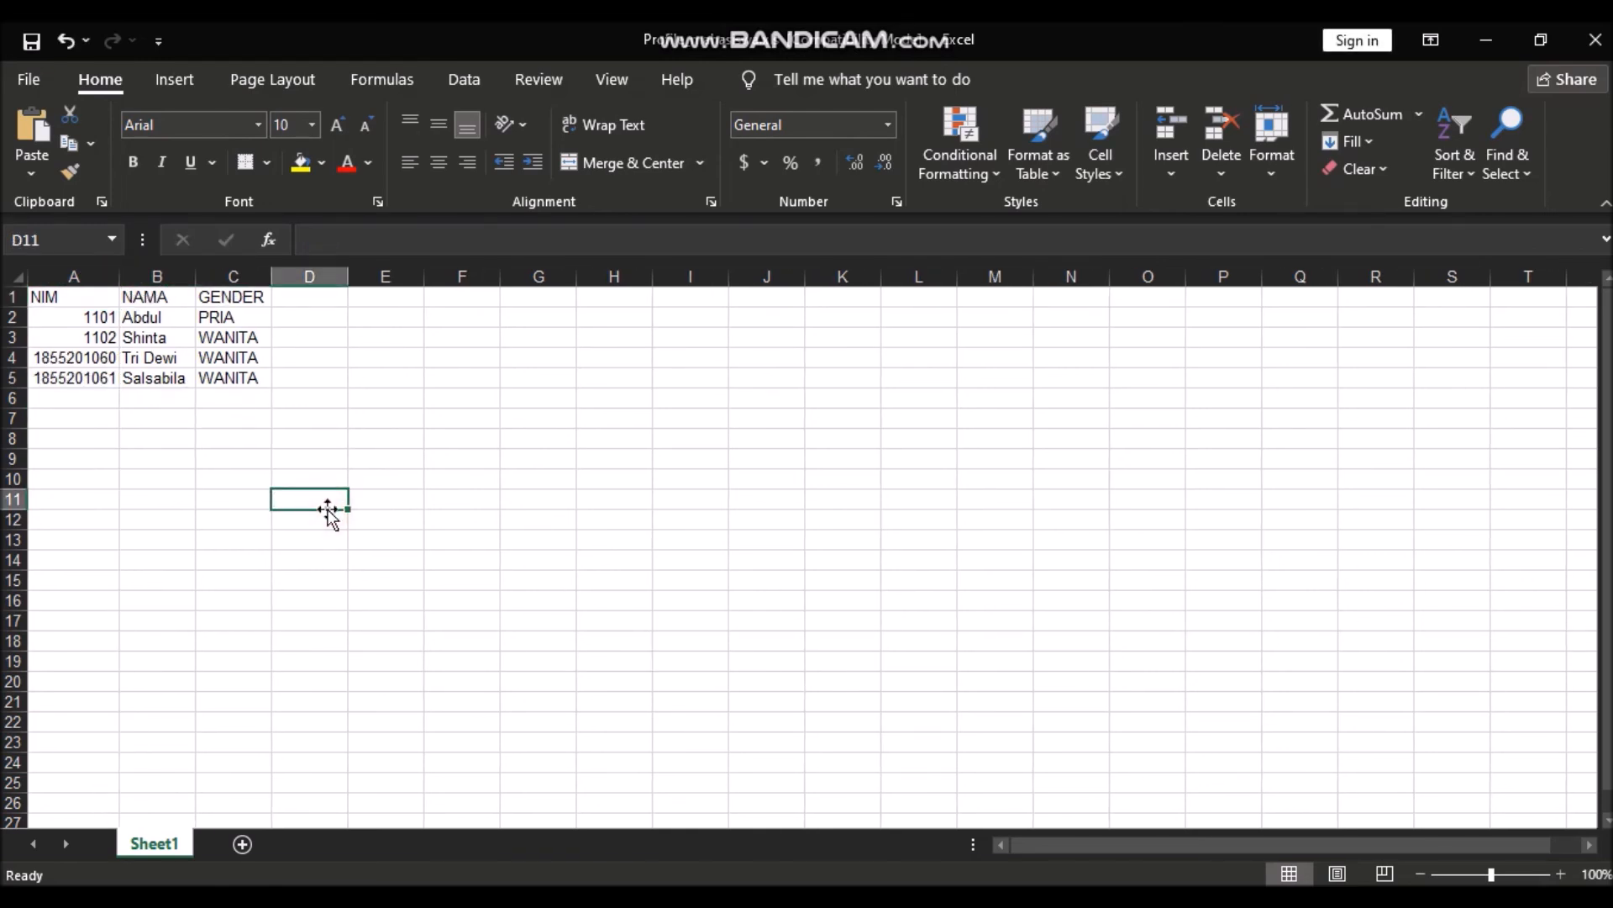